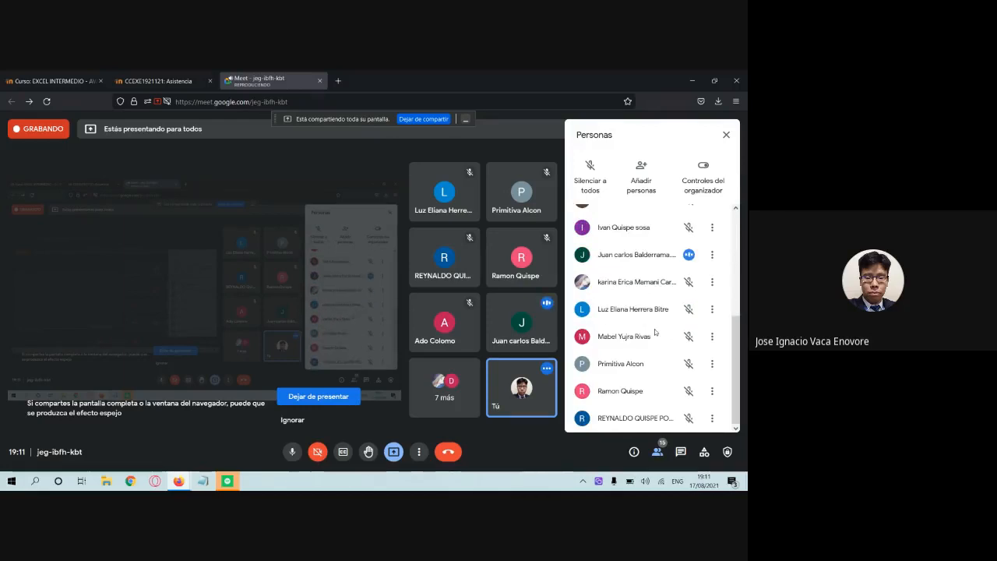
Step: Check the participants in the Meet call and mark the student in attendance row 3 as present (P)
click(158, 80)
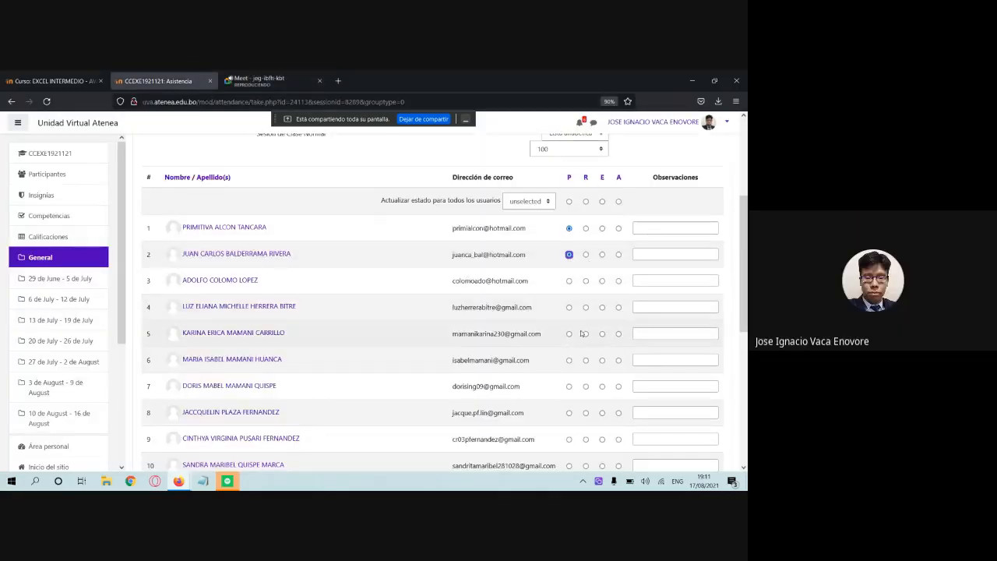
click(278, 75)
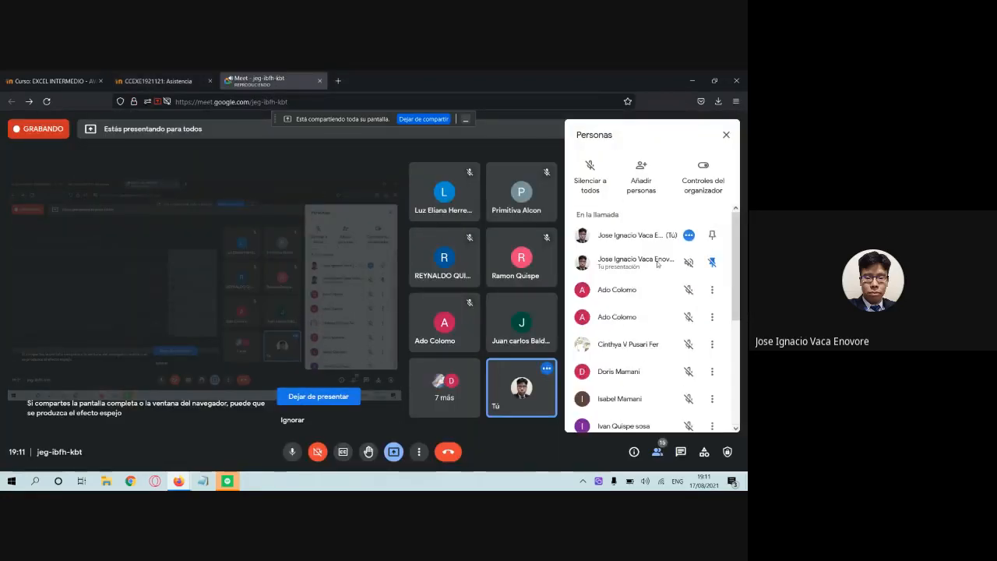
click(156, 78)
click(569, 281)
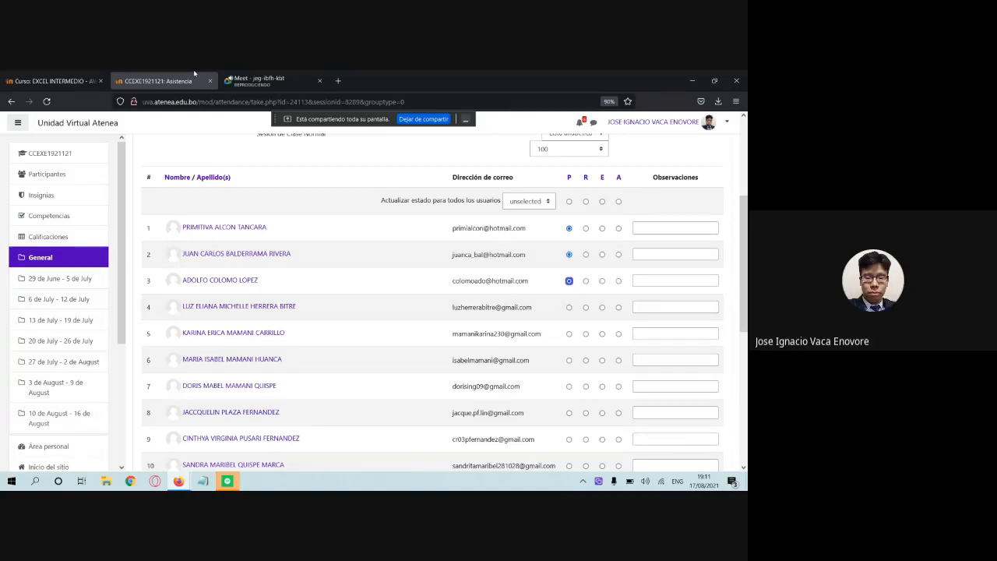
Step: Look through the Meet participant list and mark the student in attendance row 4 as present (P)
click(257, 79)
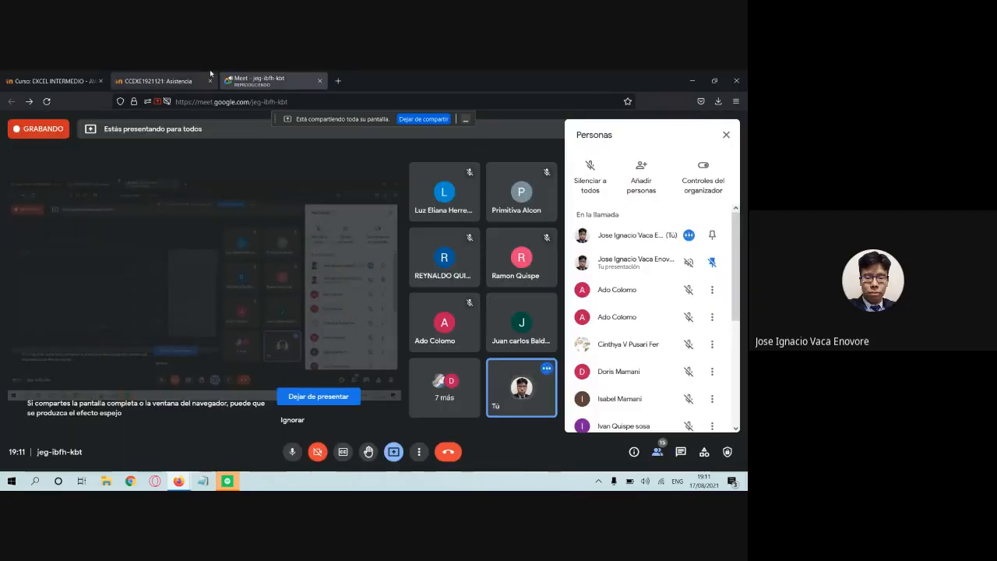
click(156, 80)
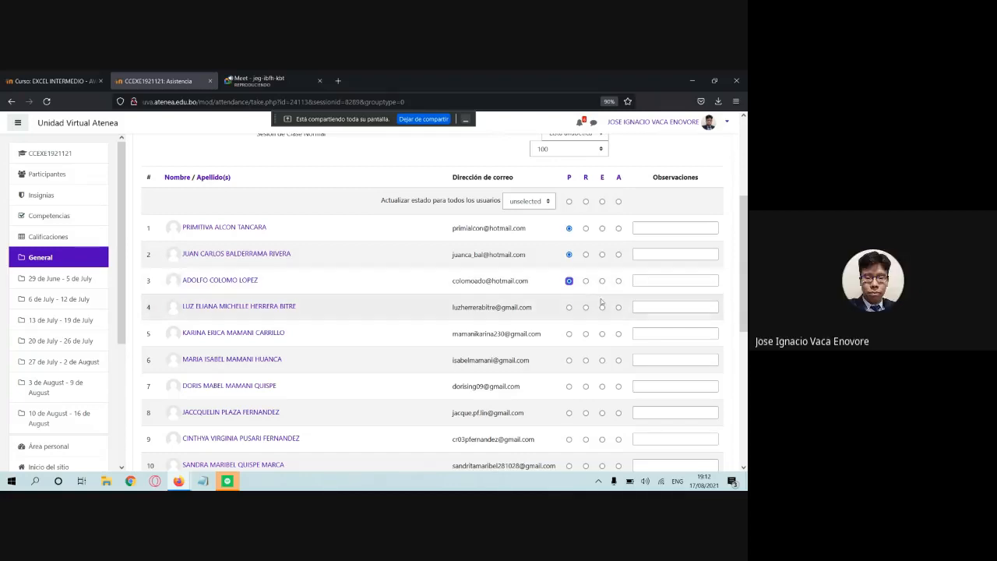
click(271, 78)
scroll(698, 314, down, 5)
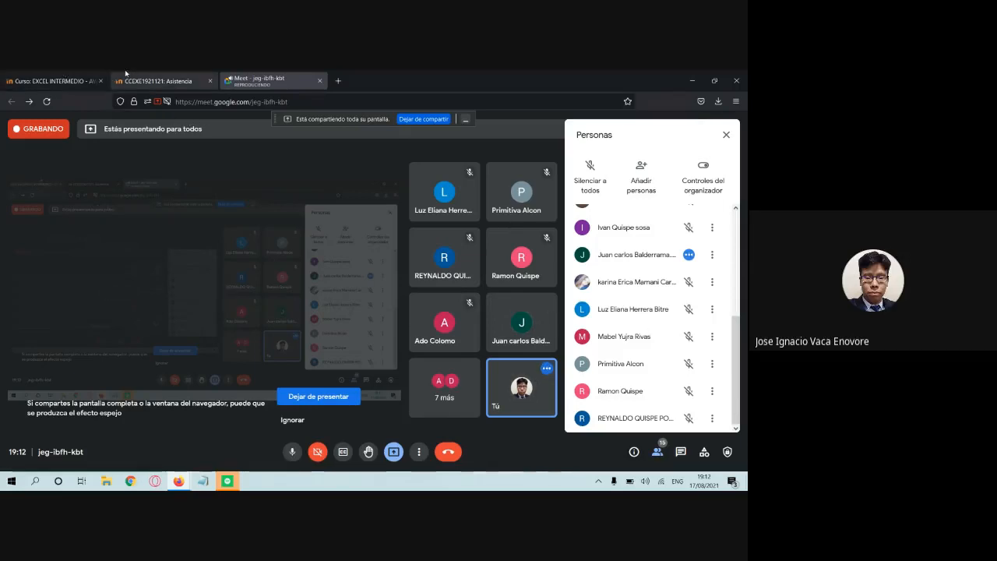
click(185, 80)
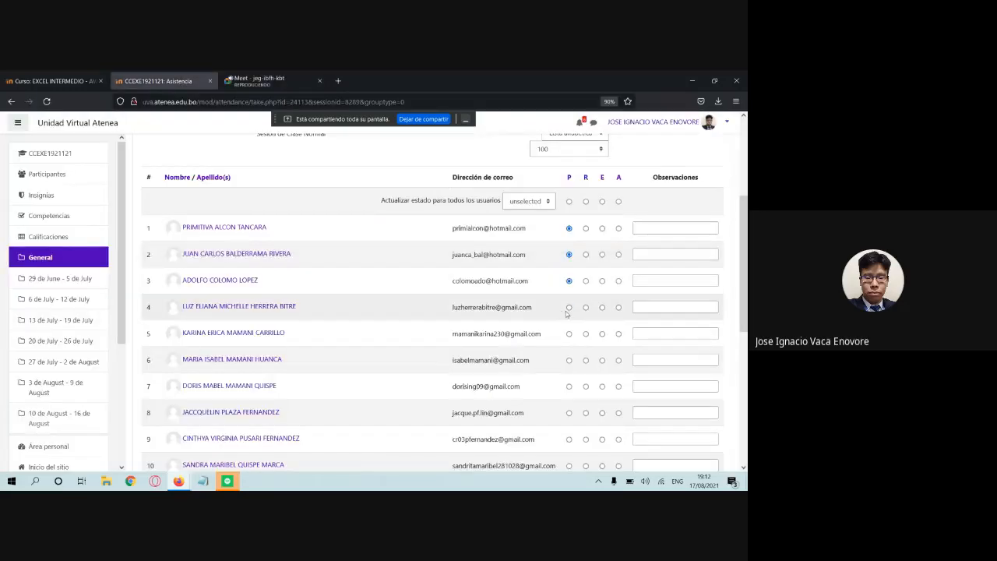
Step: Mute the student from attendance row 2 for everyone in the Meet call
click(257, 79)
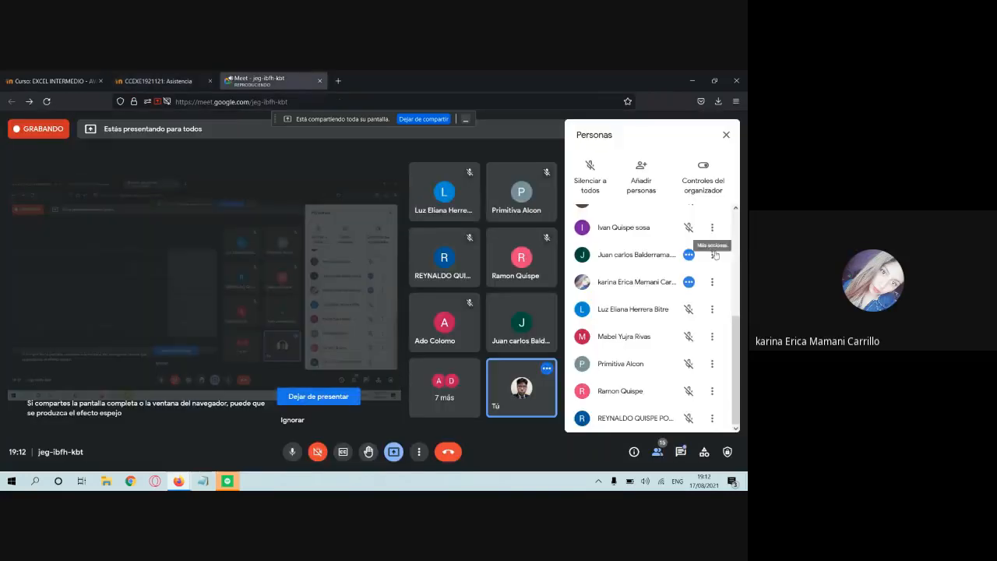
click(688, 254)
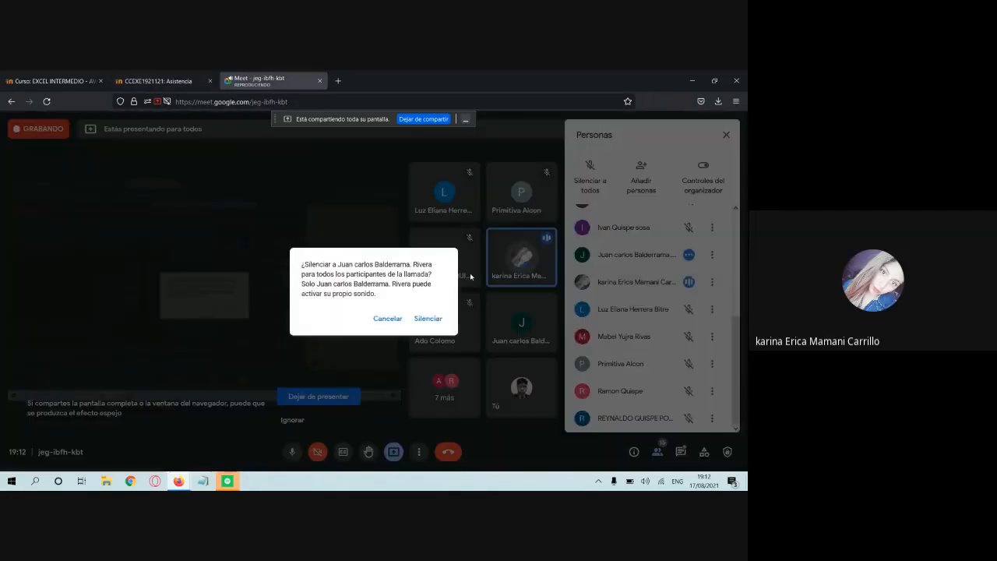
click(428, 317)
Step: Mark the students in attendance rows 5 and 6 as present (P), checking the Meet call for the row 6 student
click(179, 77)
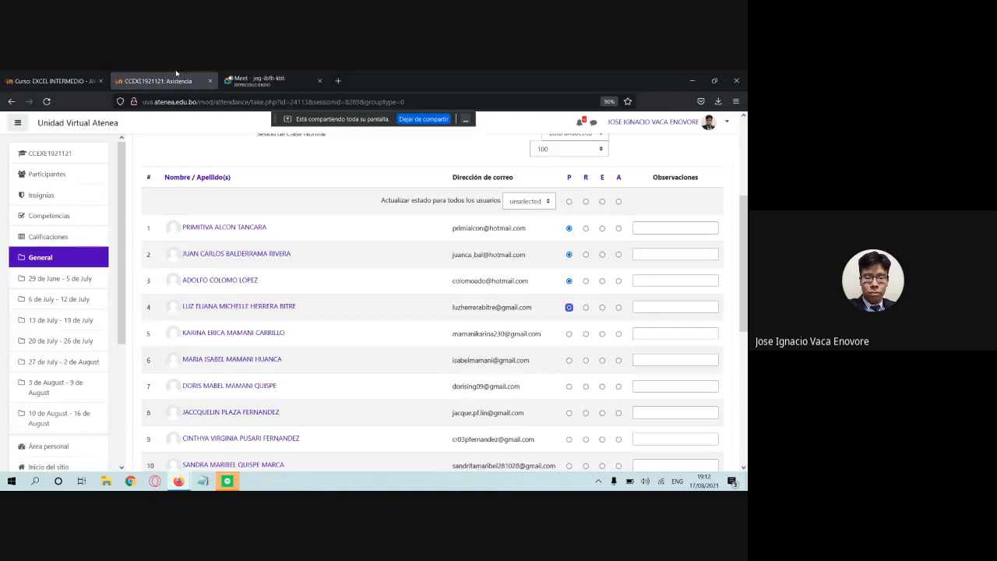
click(569, 334)
scroll(494, 291, down, 3)
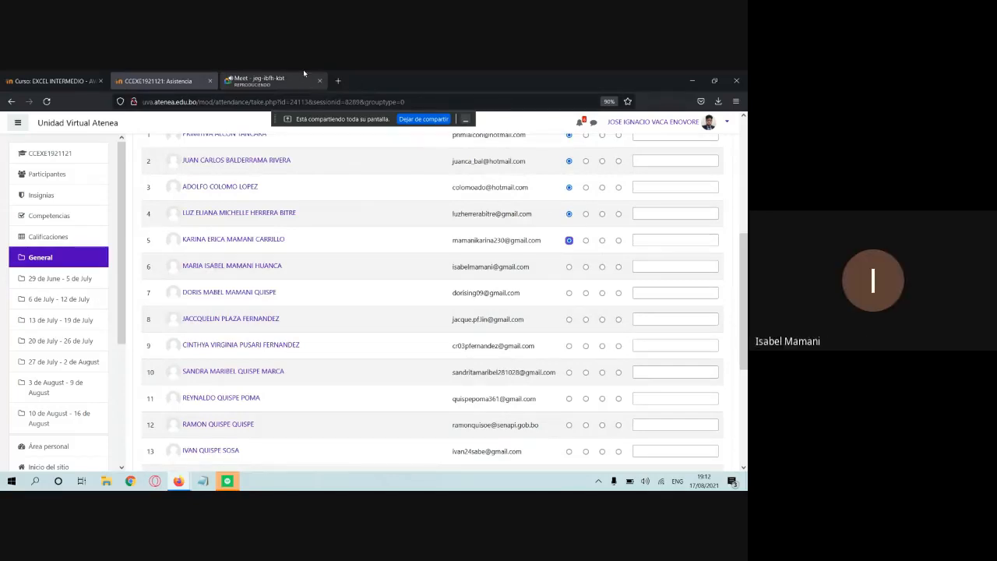
click(265, 79)
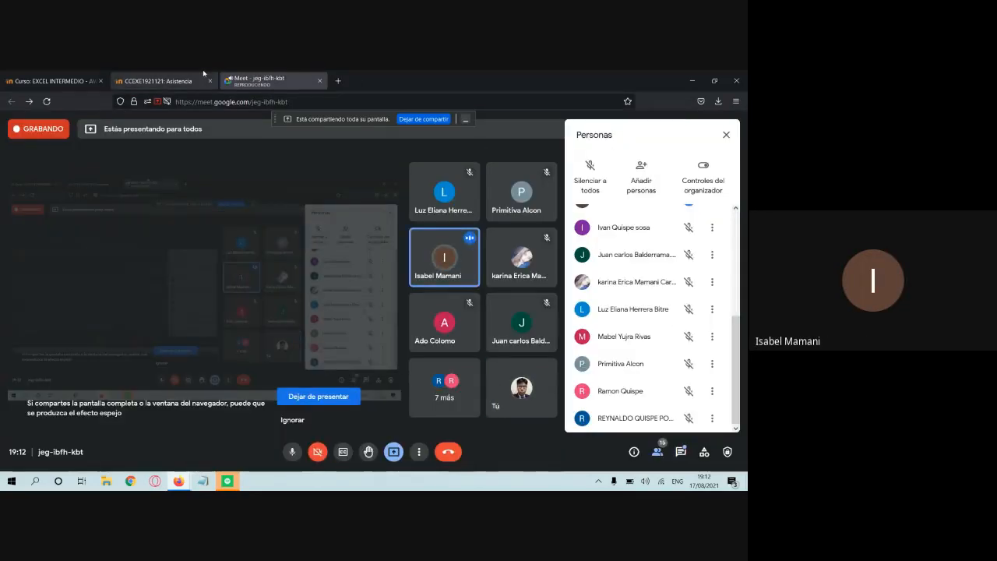
click(160, 81)
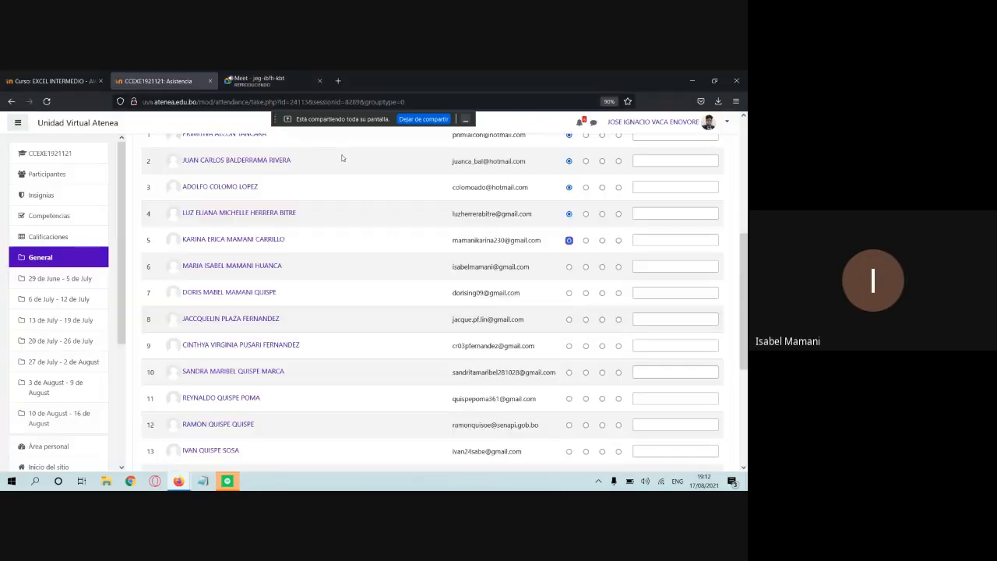
click(569, 267)
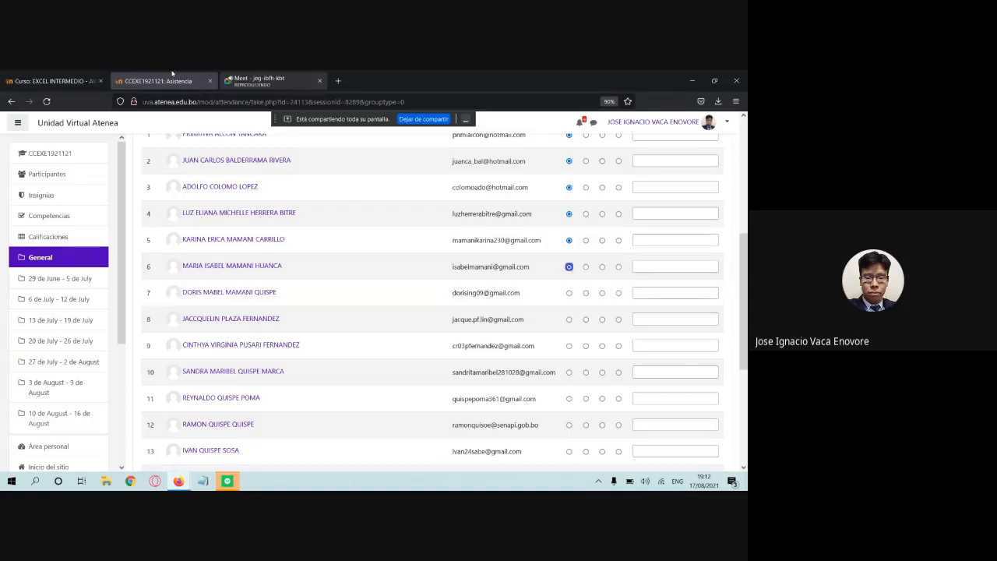
Step: Check the Meet call for the student in attendance row 7 and mark that student as present (P)
click(261, 80)
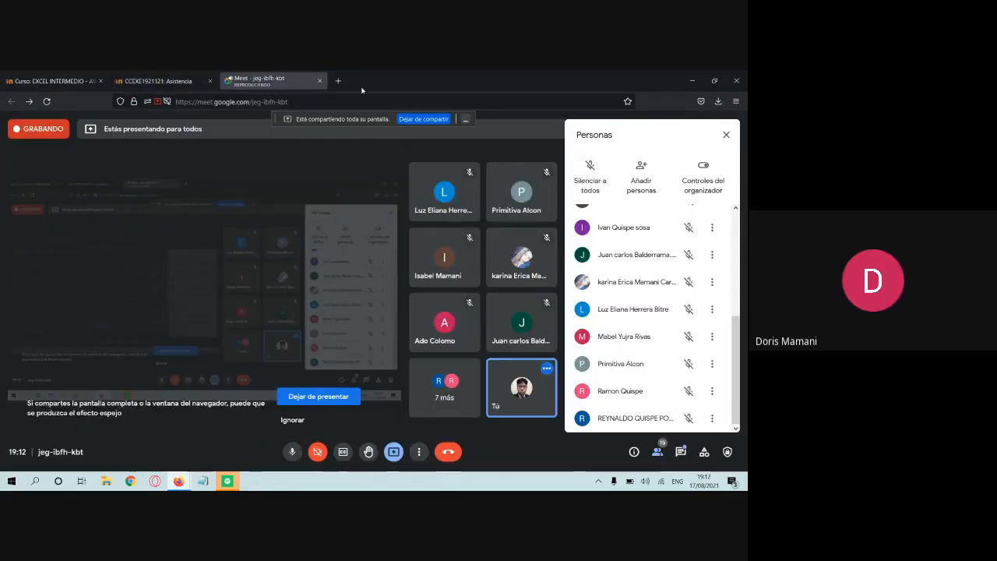
key(ctrl+shift+Tab)
click(569, 293)
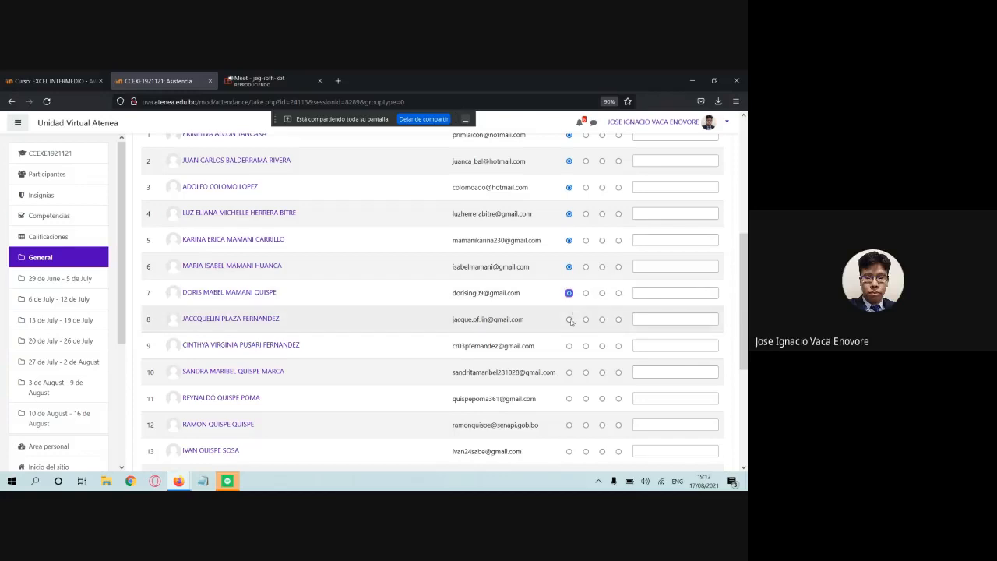
Step: Search the Meet participant list for the student in attendance row 8 and mark that student as absent (A)
click(272, 79)
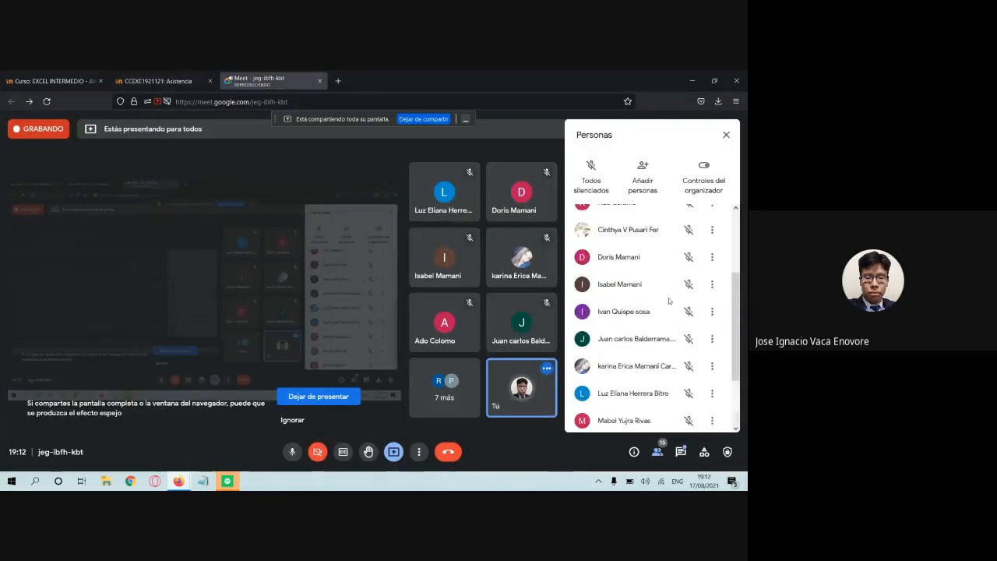
scroll(669, 301, up, 2)
scroll(668, 301, down, 4)
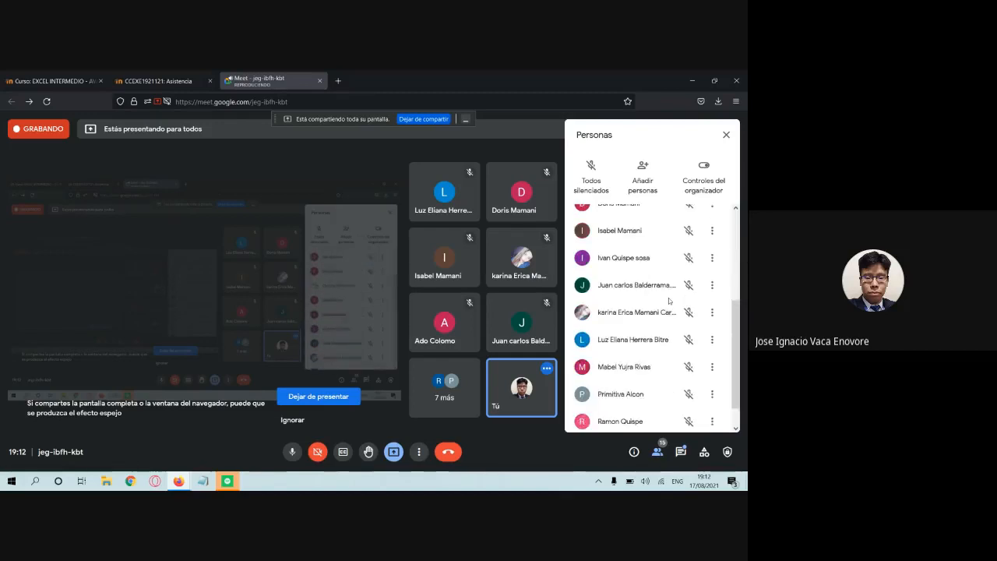
scroll(668, 301, down, 1)
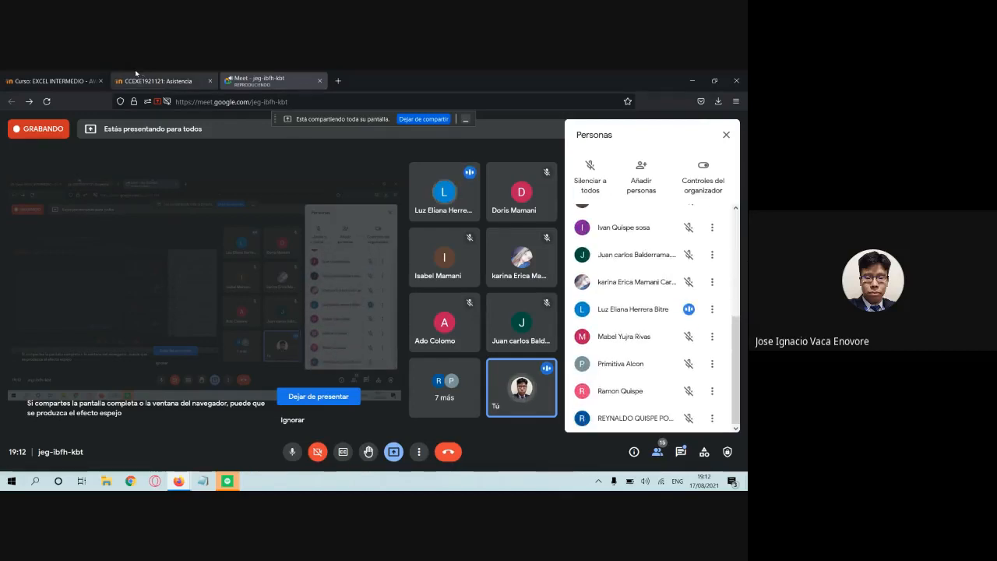
click(136, 78)
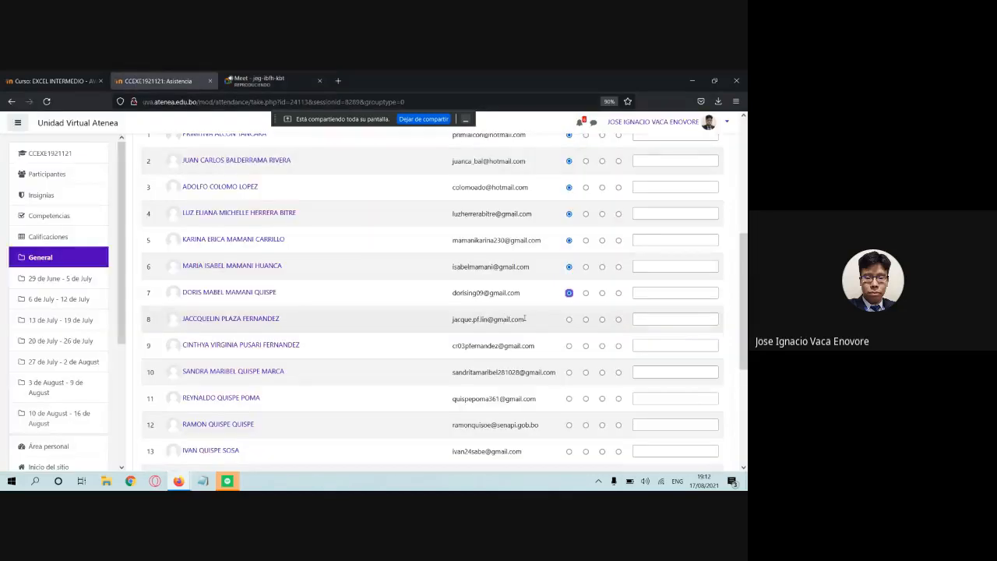
click(618, 320)
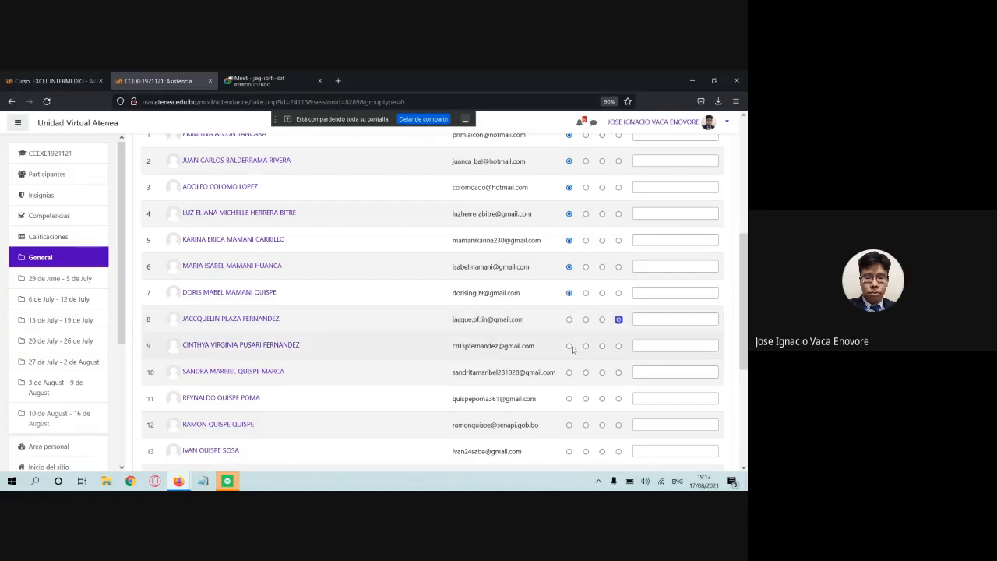
Step: Look for the student in attendance row 9 among the Meet participants and mark the attendance as present (P)
click(249, 73)
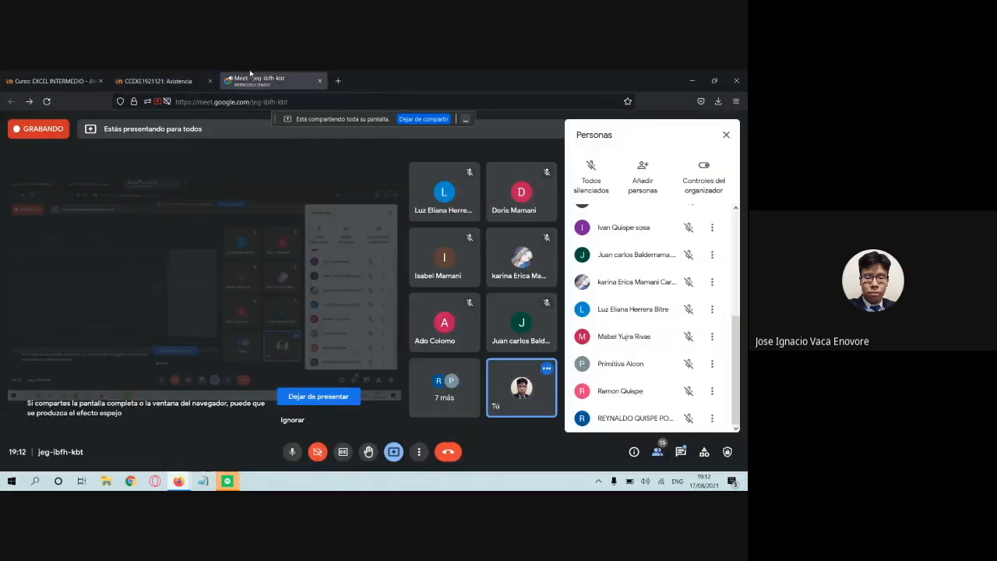
scroll(624, 313, up, 3)
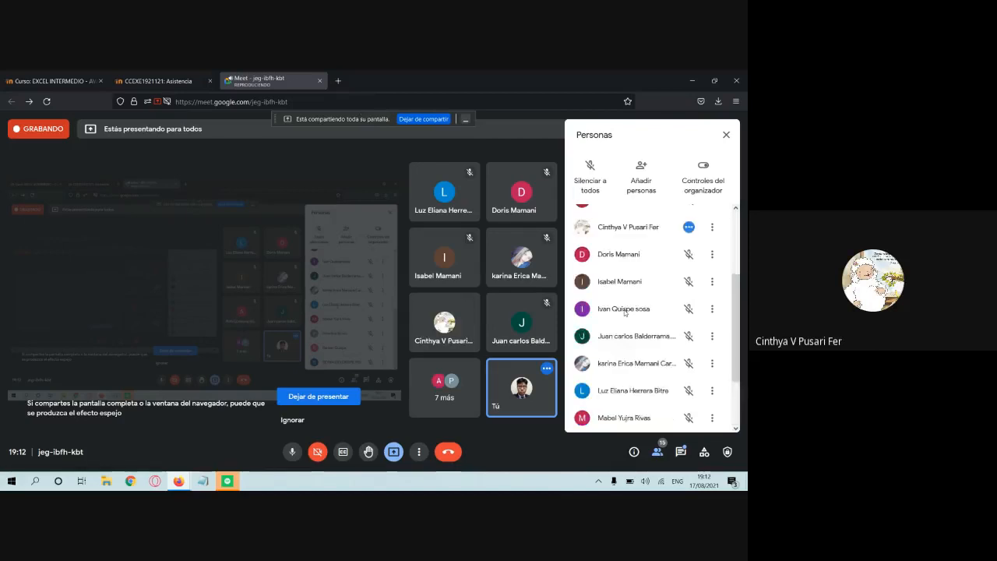
click(178, 73)
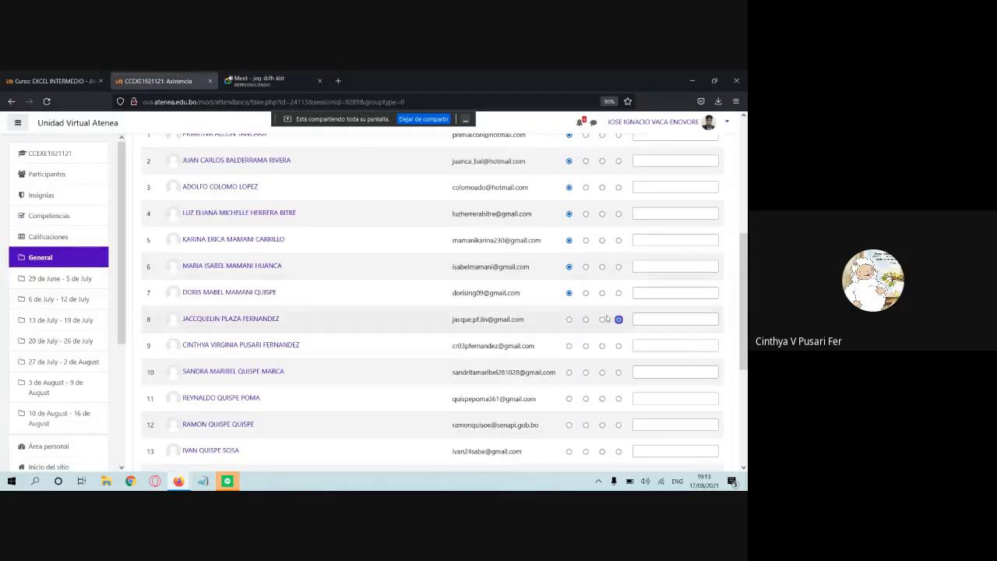
click(569, 346)
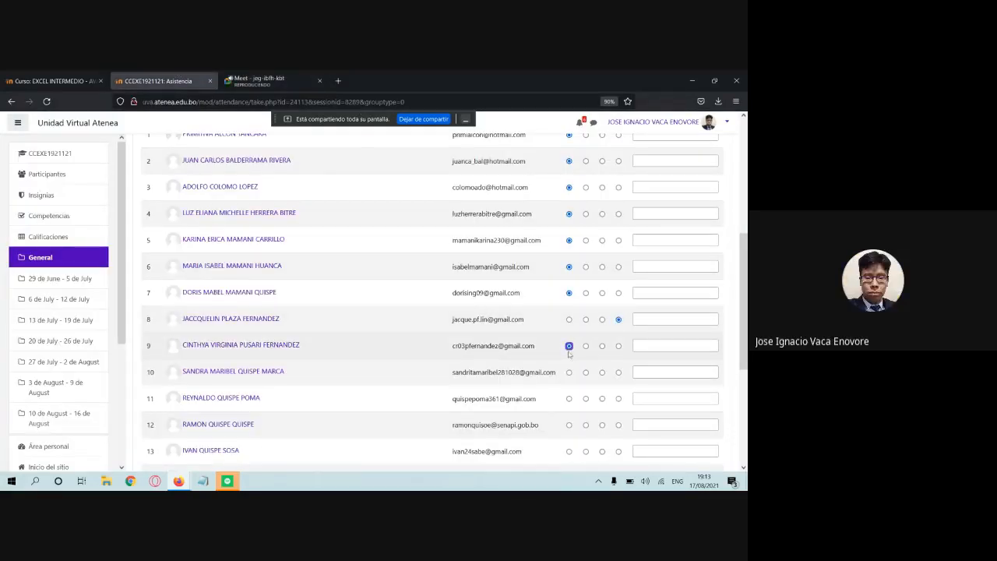
Step: Search the Meet participant list for the student in attendance row 10 and set the attendance to absent (A)
scroll(569, 342, down, 1)
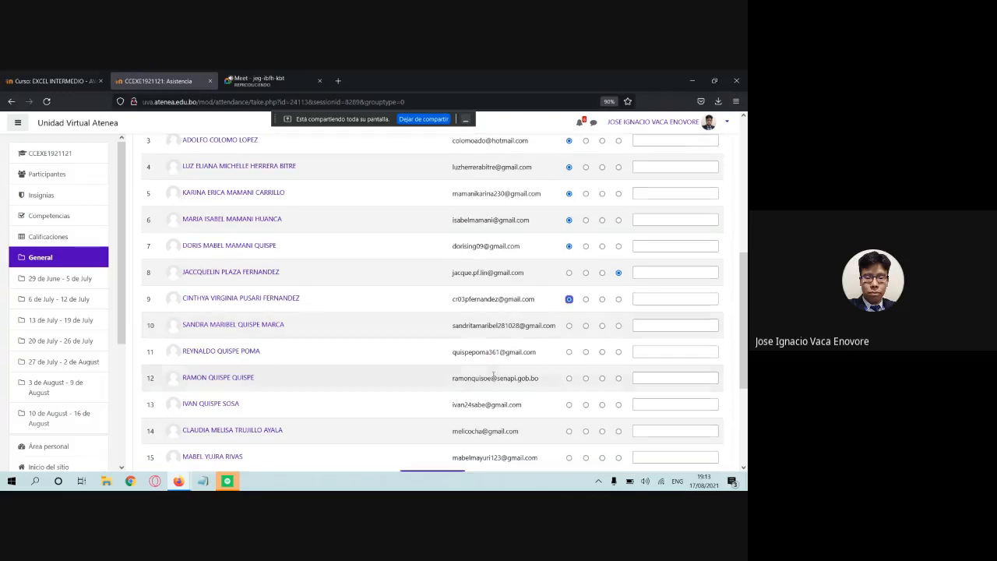
click(296, 78)
scroll(686, 319, down, 3)
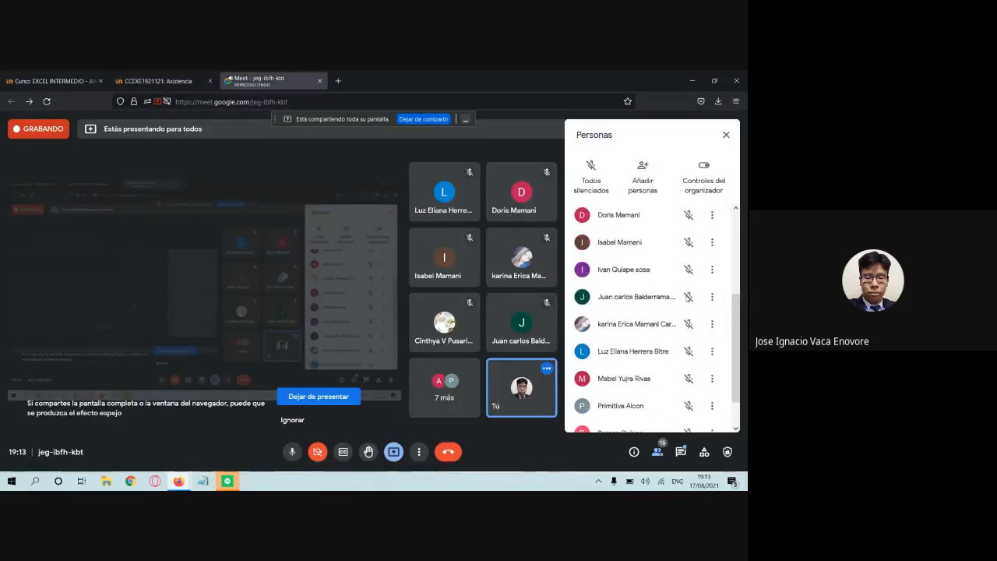
scroll(687, 298, down, 1)
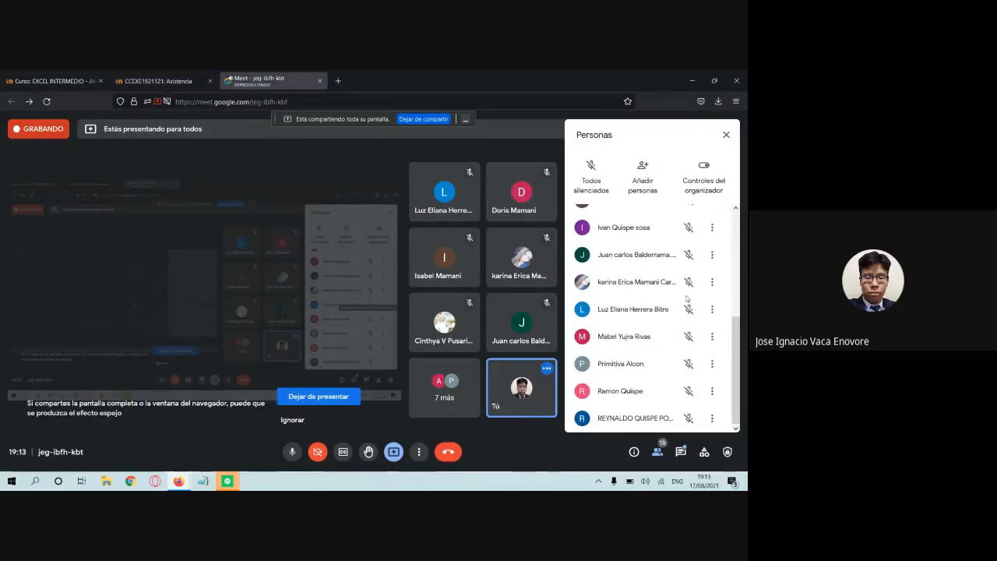
scroll(687, 299, up, 4)
click(128, 76)
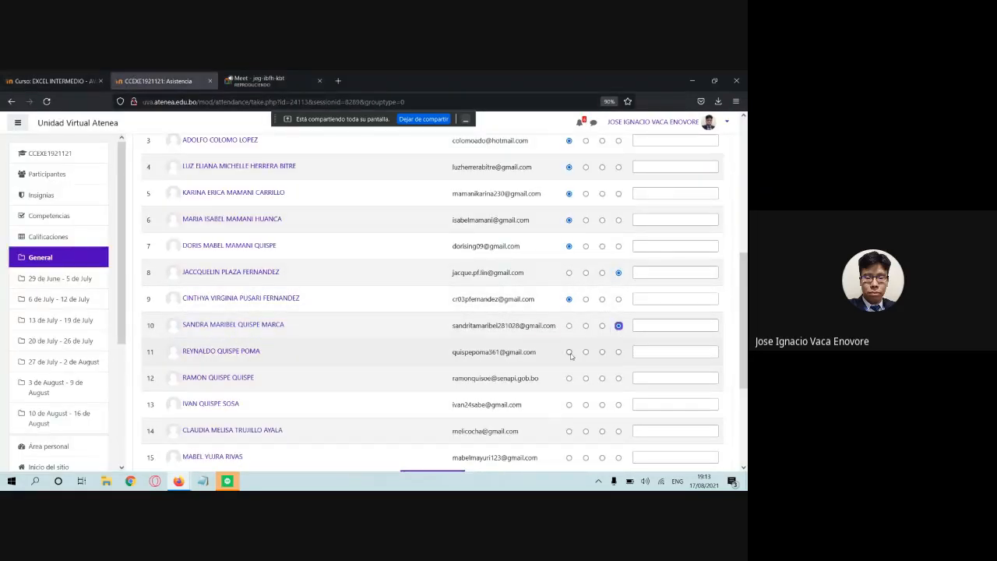
Step: Check the Meet call for the student in attendance row 11 and mark the attendance as present (P)
click(257, 80)
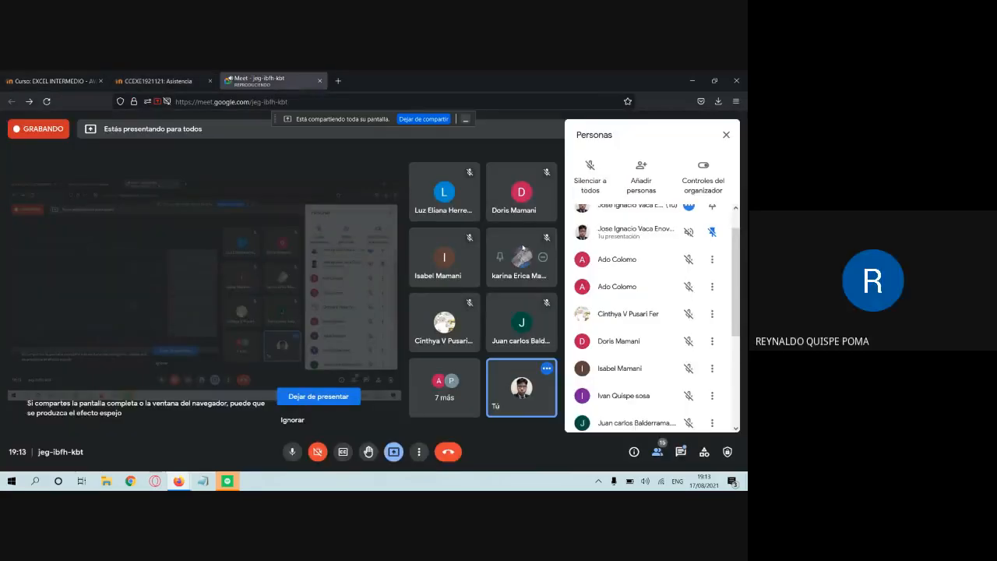
click(164, 80)
click(569, 352)
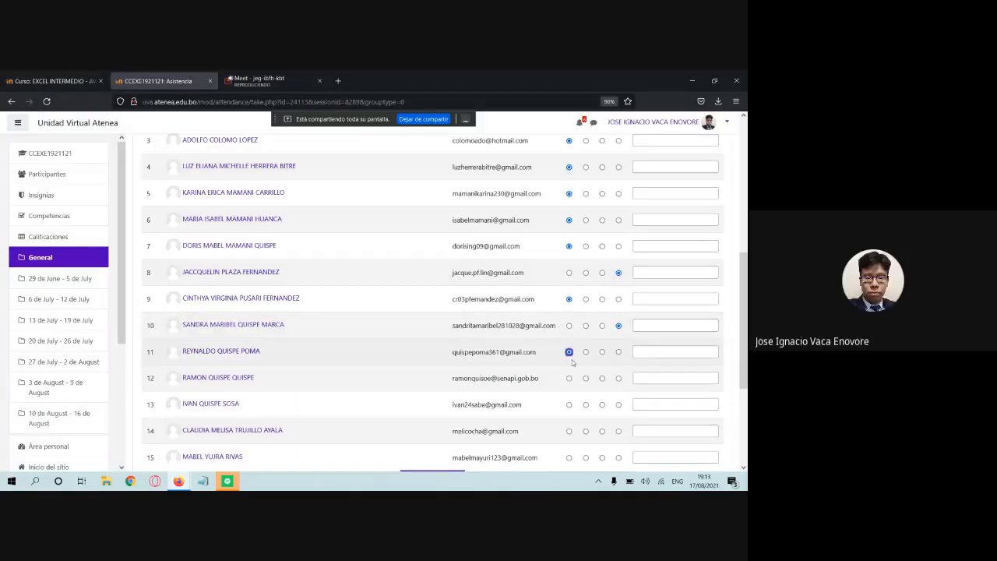
Step: Look through the Meet participants for the student in attendance row 12 and mark that student as present (P)
scroll(210, 291, down, 3)
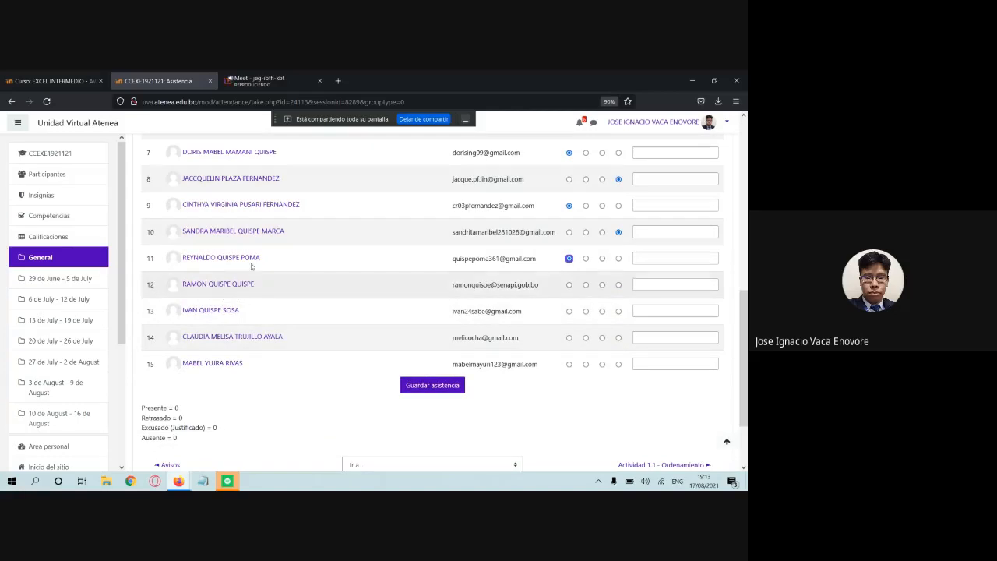
click(258, 78)
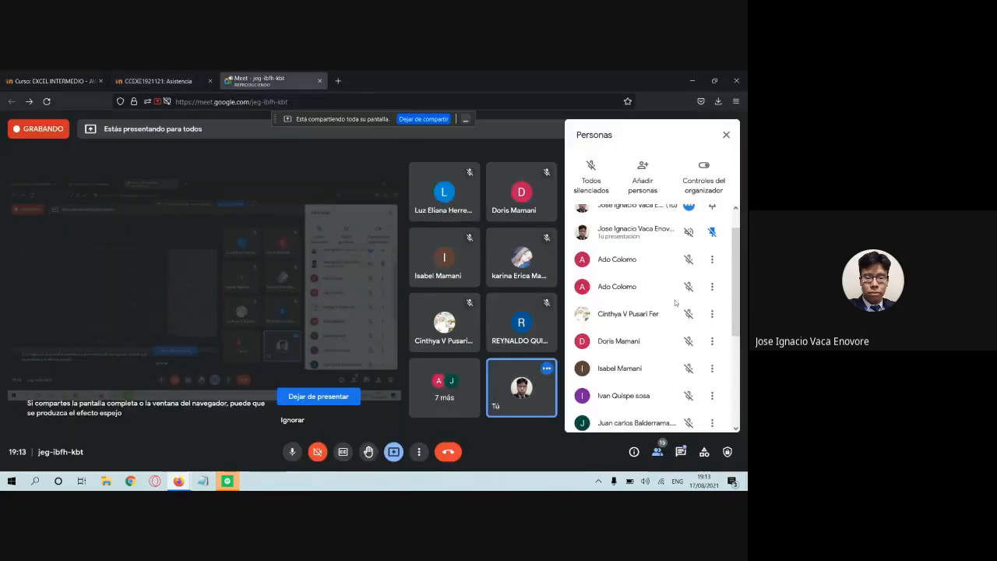
scroll(675, 303, down, 3)
scroll(676, 303, down, 2)
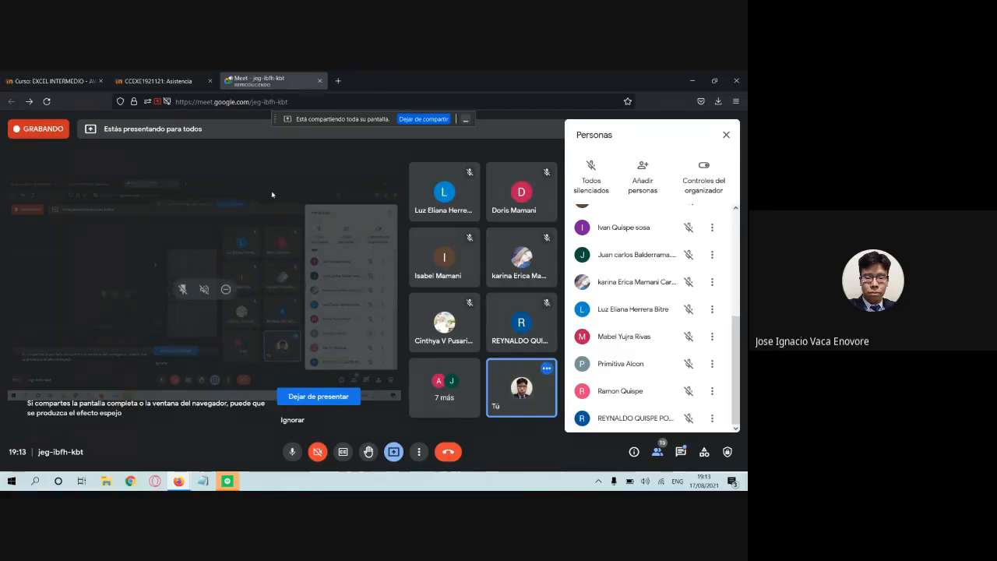
click(178, 75)
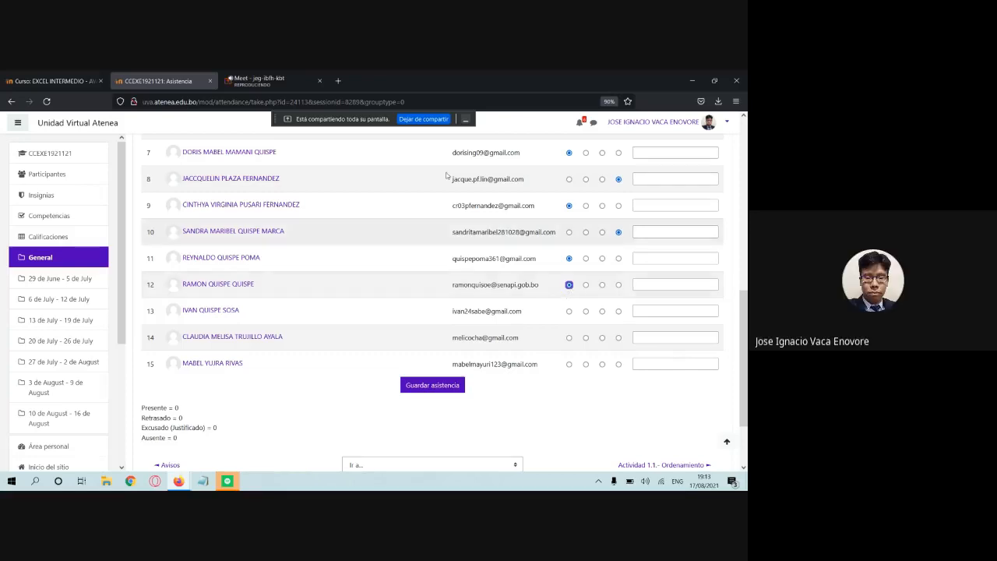
Step: Check the Meet participants for the student in attendance row 13, mark the attendance as present (P) and recheck the call
click(261, 81)
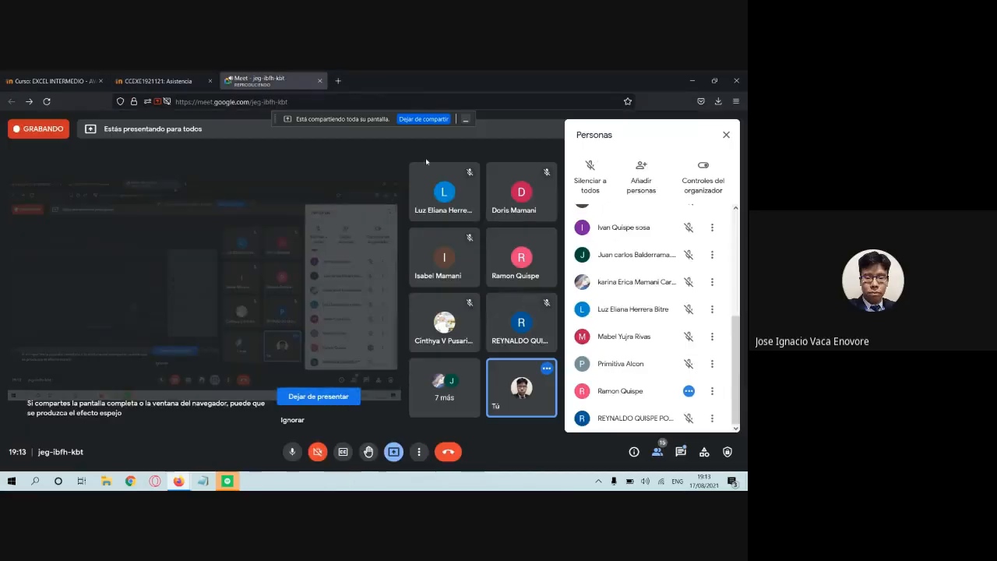
scroll(592, 273, up, 5)
click(159, 80)
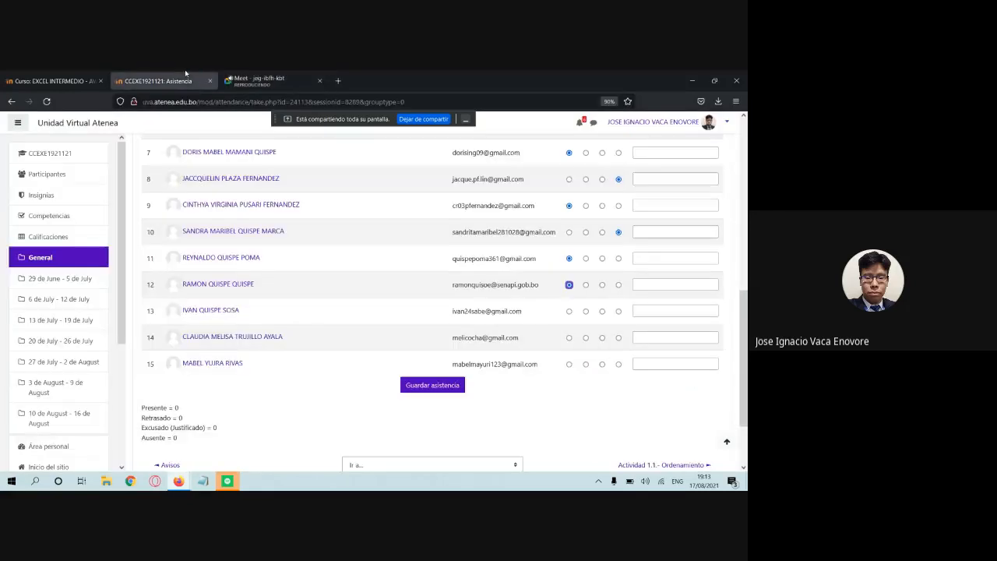
click(569, 312)
click(264, 74)
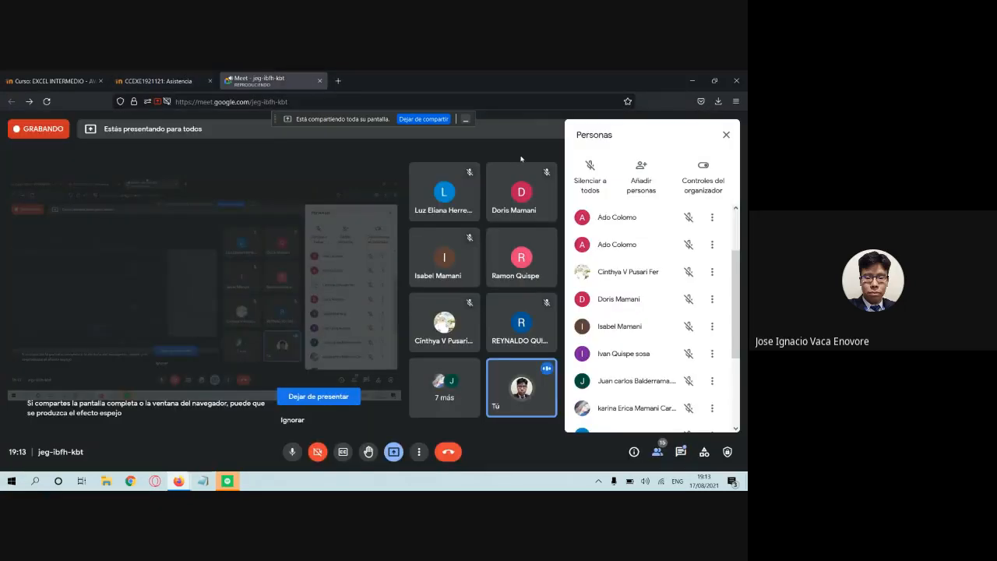
scroll(684, 363, down, 3)
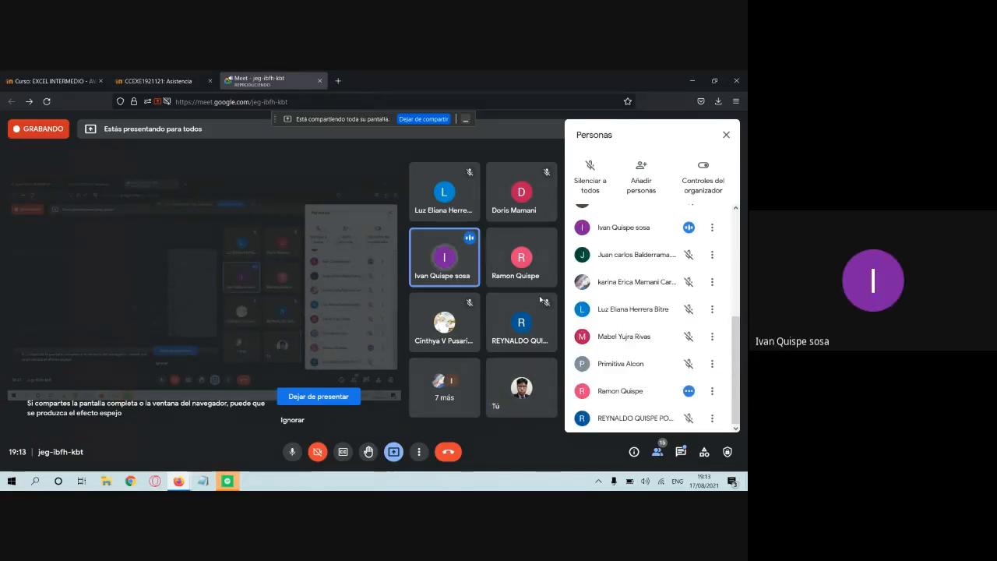
click(183, 75)
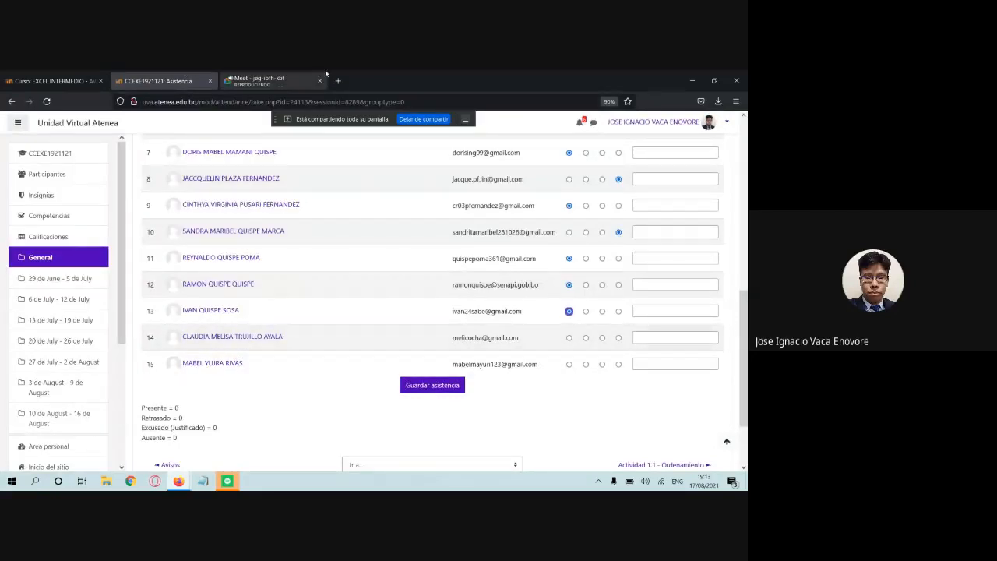
Step: Search the Meet participant list for the student in attendance row 14 and mark that student as absent (A)
click(265, 79)
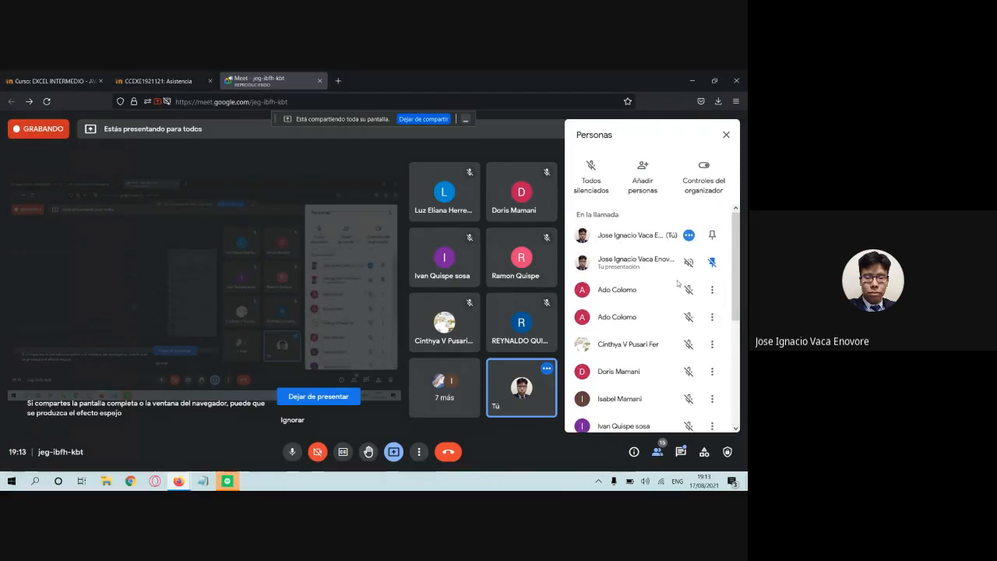
scroll(678, 284, down, 5)
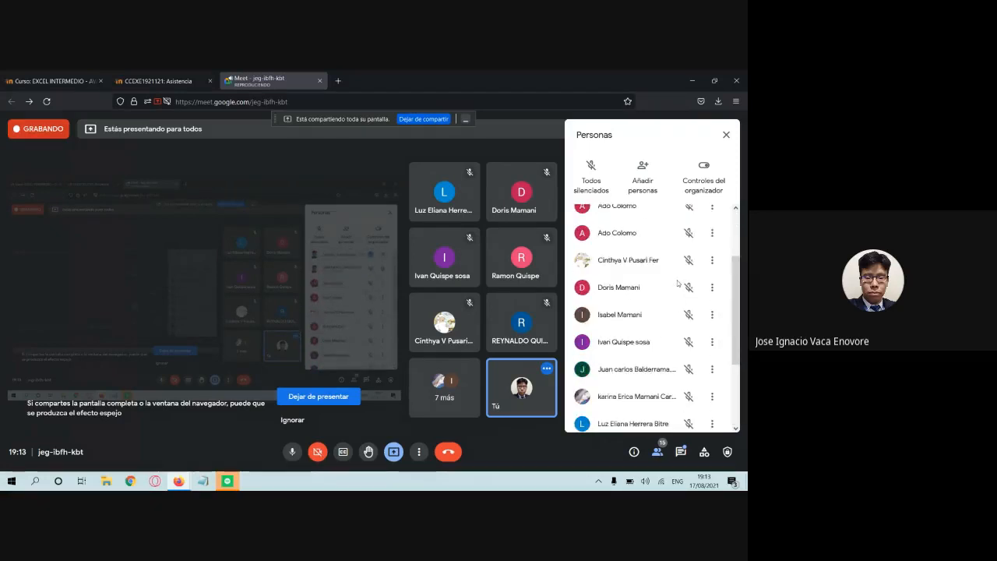
click(171, 76)
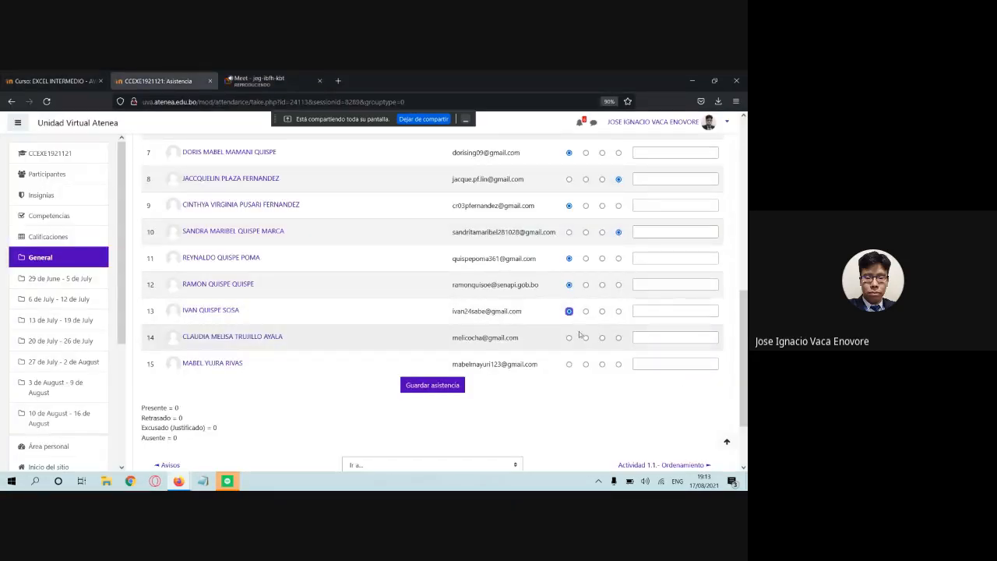
click(618, 338)
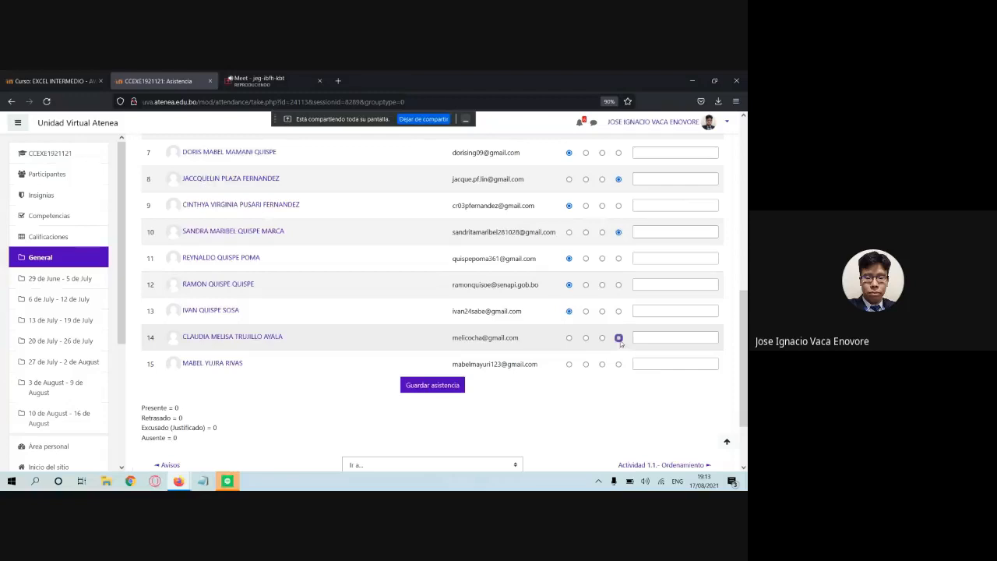
Step: Check the Meet call for the student in attendance row 15, then save the completed attendance
click(300, 76)
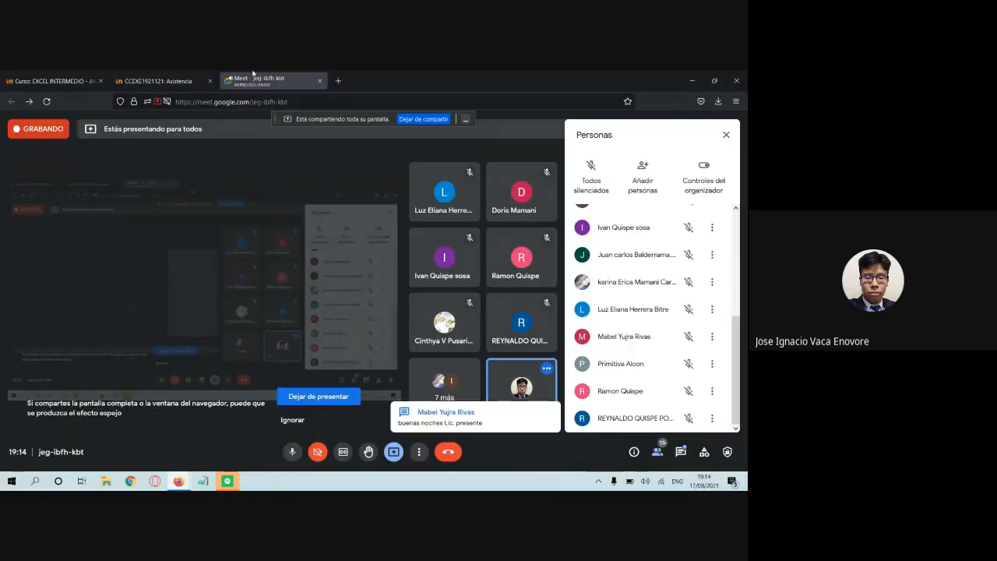
click(172, 76)
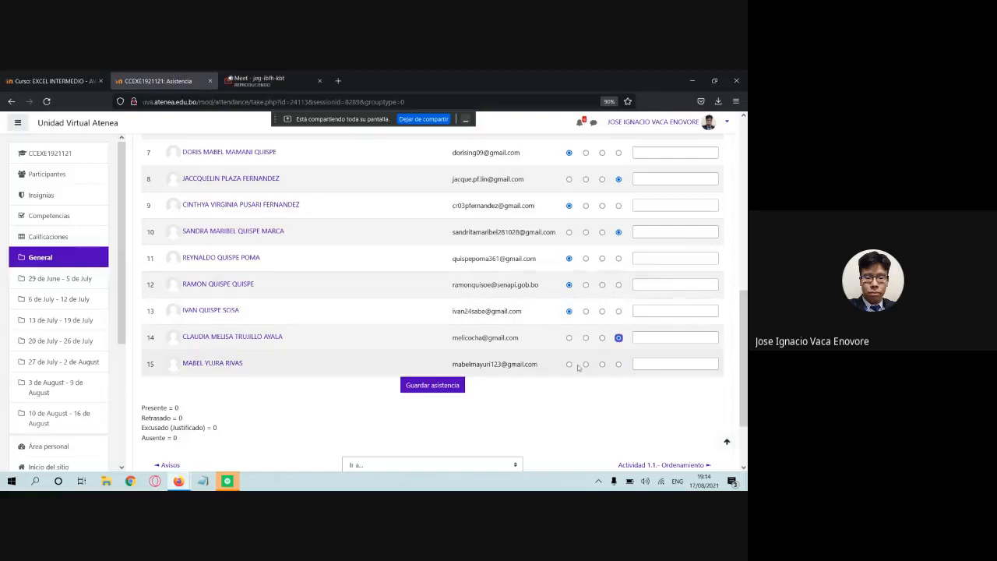
click(423, 386)
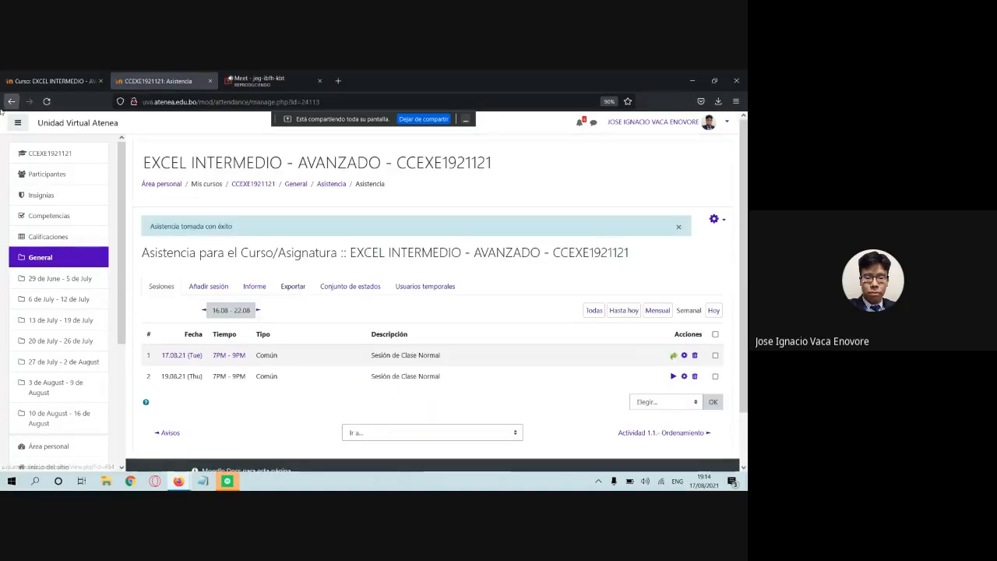
Step: Return to the course page and go to the empty 10 de August - 16 de August week section
click(75, 79)
scroll(515, 299, down, 15)
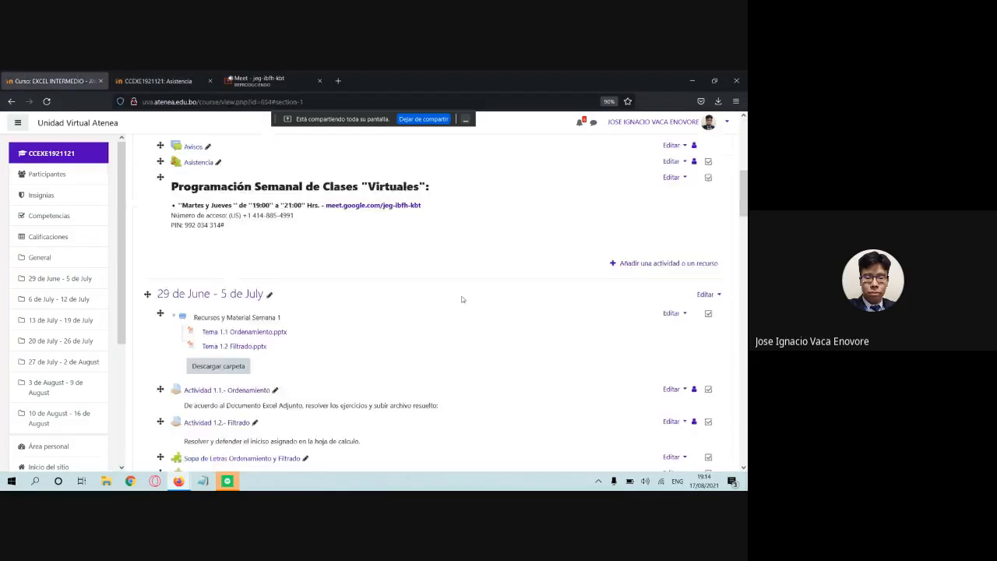
scroll(515, 299, down, 15)
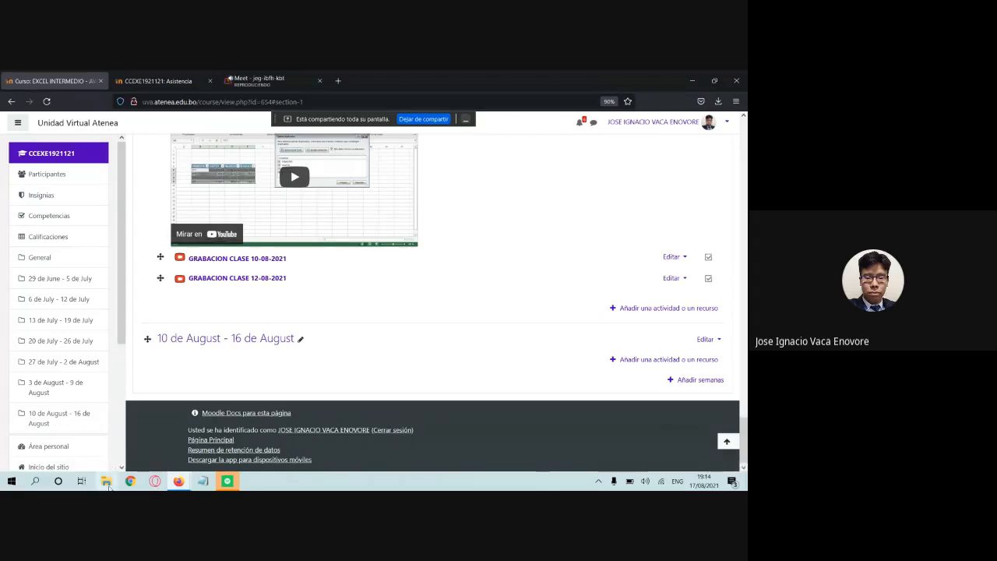
Step: Open File Explorer at the 10 Tablas Dinamicas folder, inside MATERIAL CURSO\2 of the advanced Excel course folder on drive D:
key(super+e)
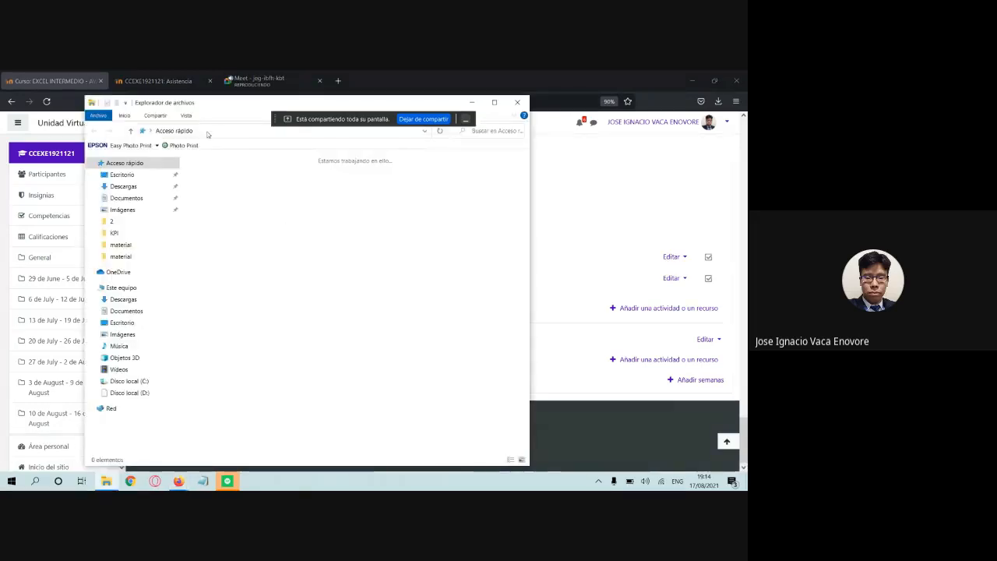
click(122, 287)
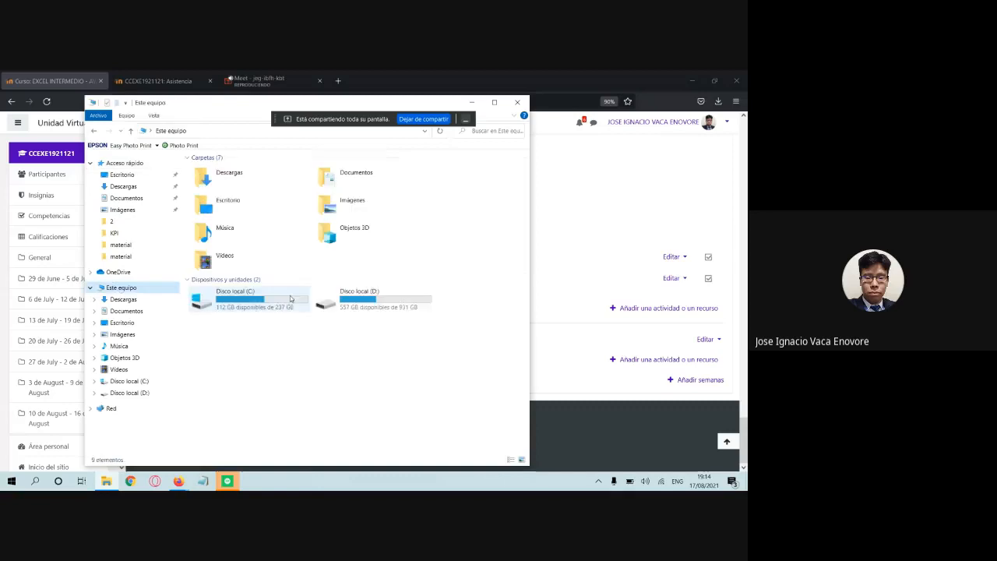
click(384, 304)
double_click(383, 304)
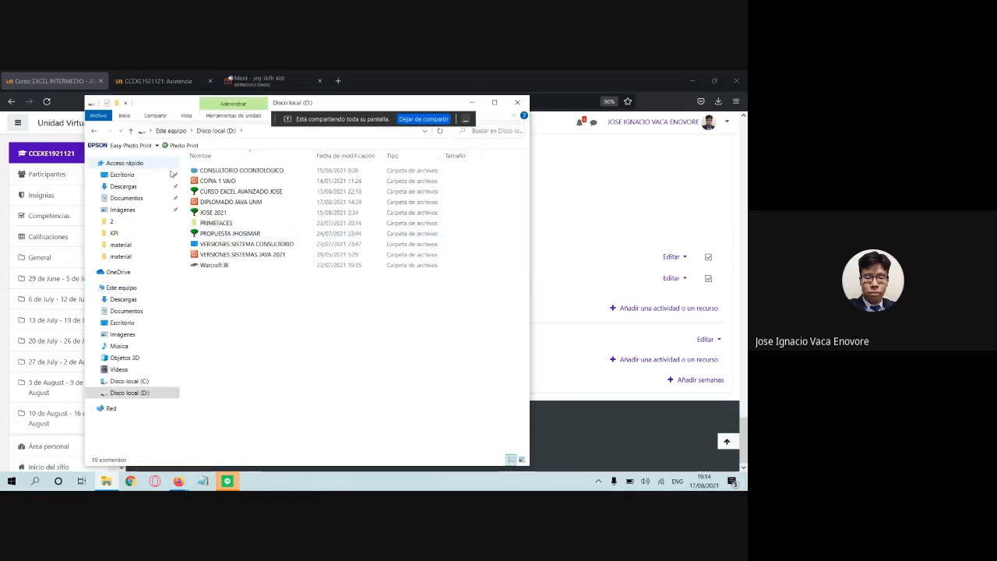
click(212, 192)
double_click(212, 193)
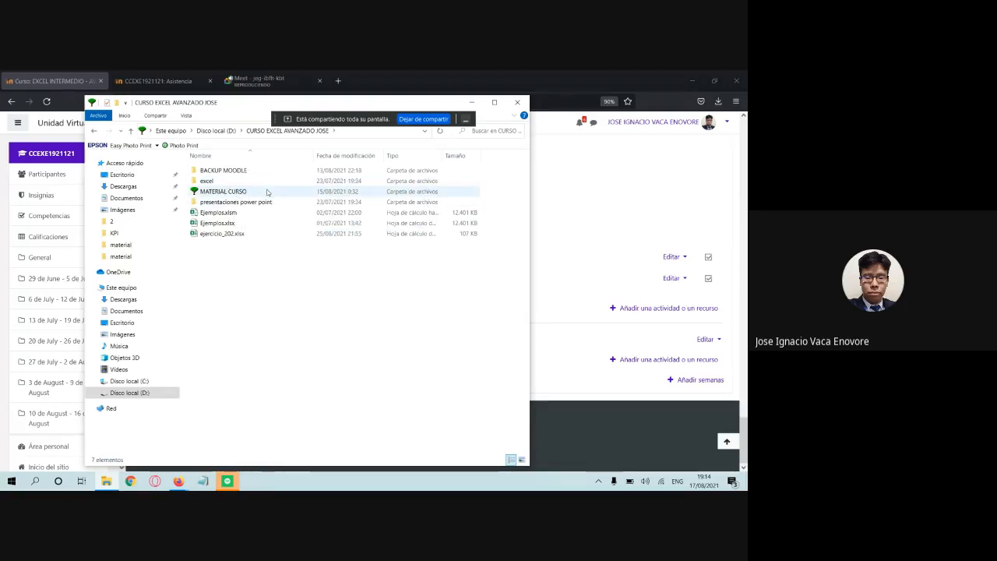
double_click(266, 192)
double_click(216, 180)
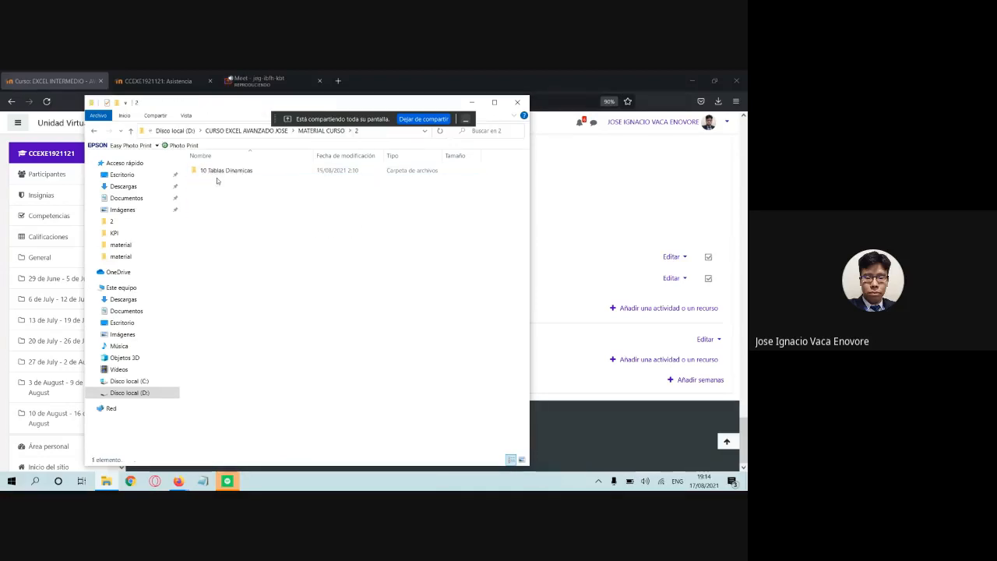
double_click(215, 170)
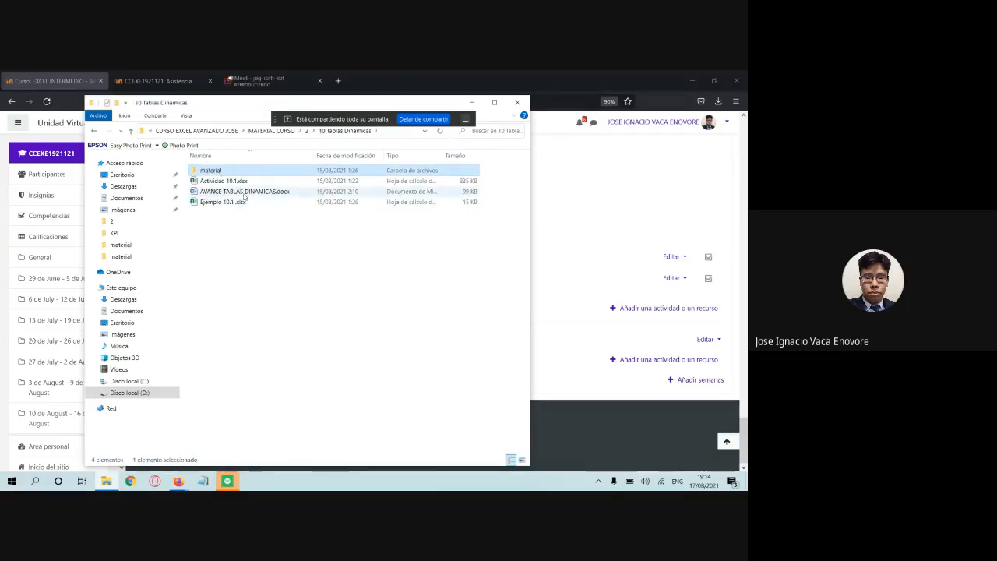
Step: Back on the course page, add a Carpeta resource named "Materiel Penultimia Clase" to the 10 de August - 16 de August section
click(439, 70)
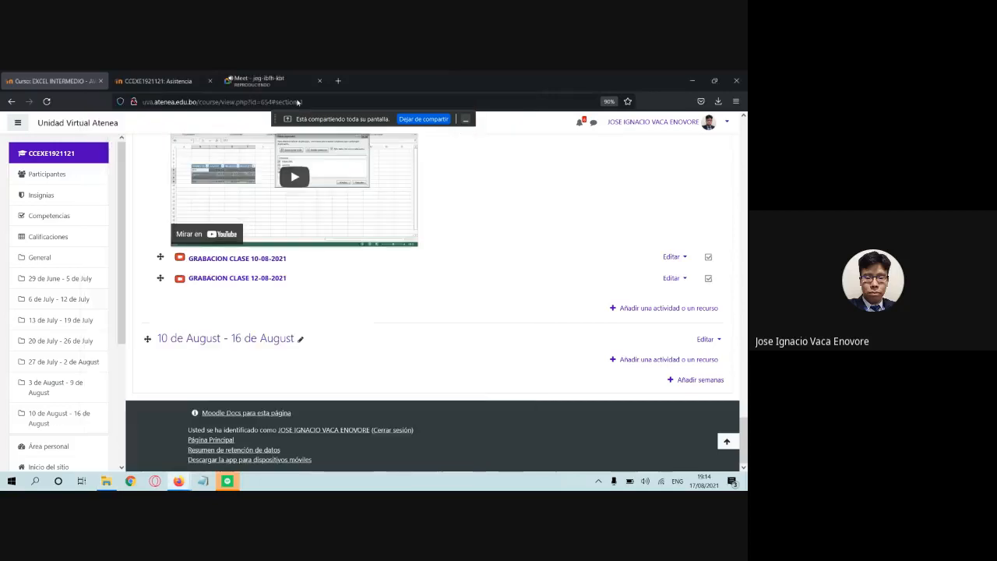
click(704, 382)
click(472, 137)
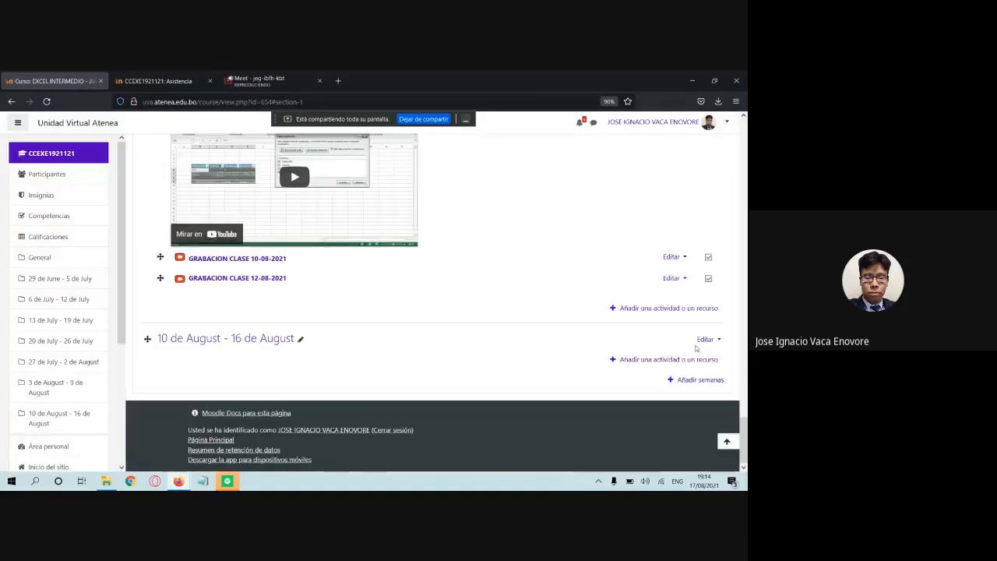
click(693, 360)
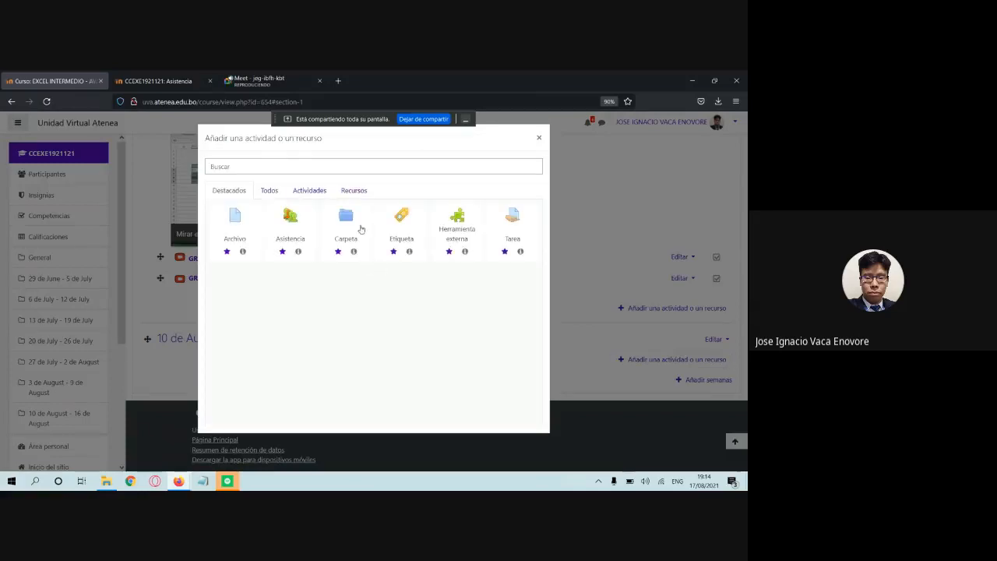
click(360, 228)
click(325, 274)
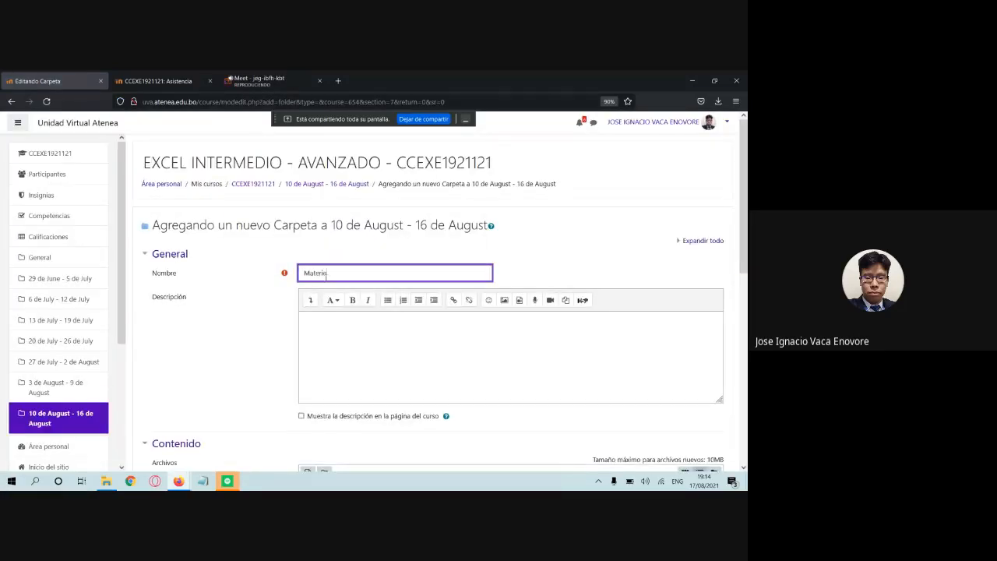
text(Material Penultima Clase)
Step: Turn off Force download of files and set the folder's contents to "Mostrar en la página del curso"
scroll(353, 397, down, 3)
scroll(360, 352, down, 1)
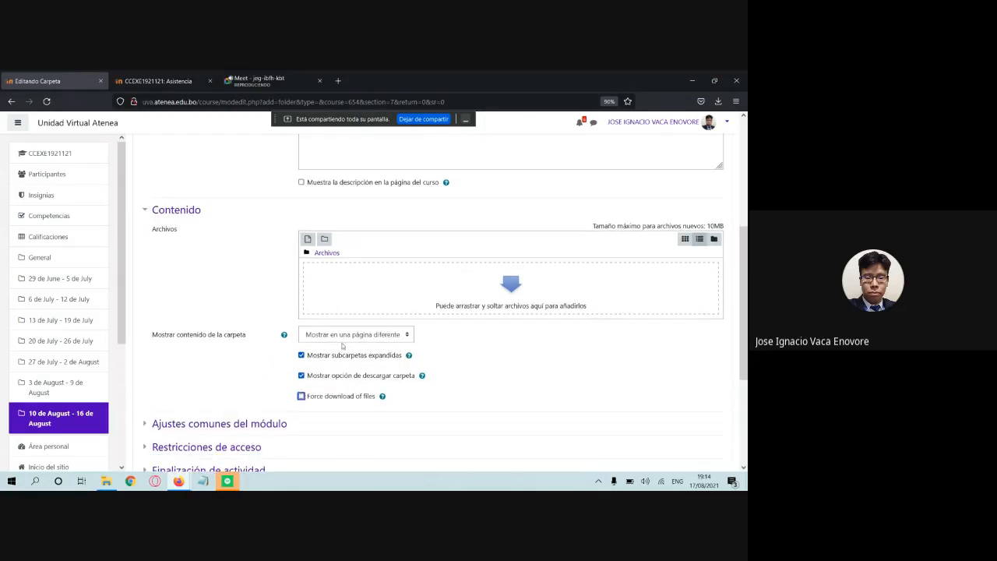
click(343, 339)
click(354, 365)
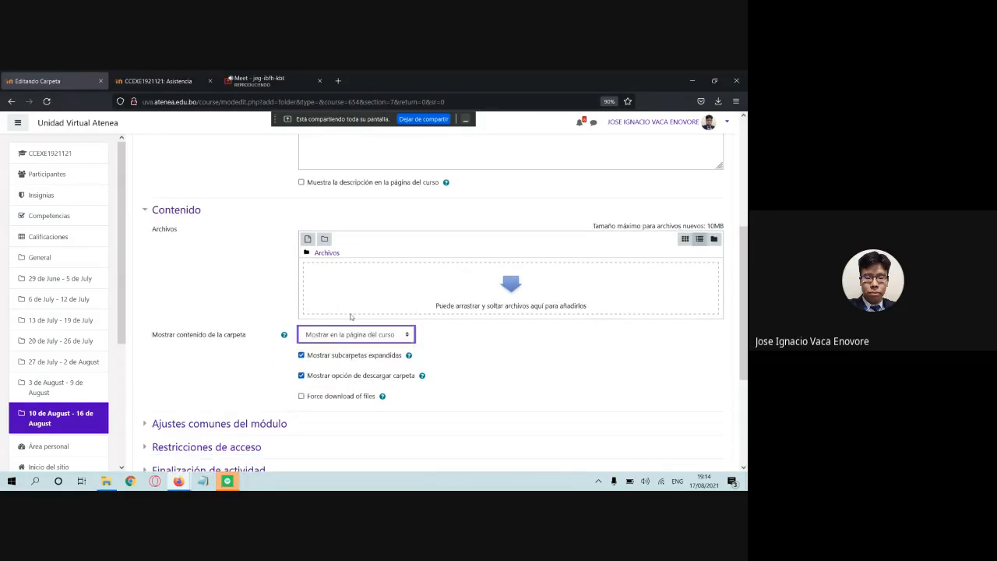
Step: Upload AVANCE TABLAS DINAMICAS.docx from File Explorer to the folder resource and save it, returning to the course
click(106, 484)
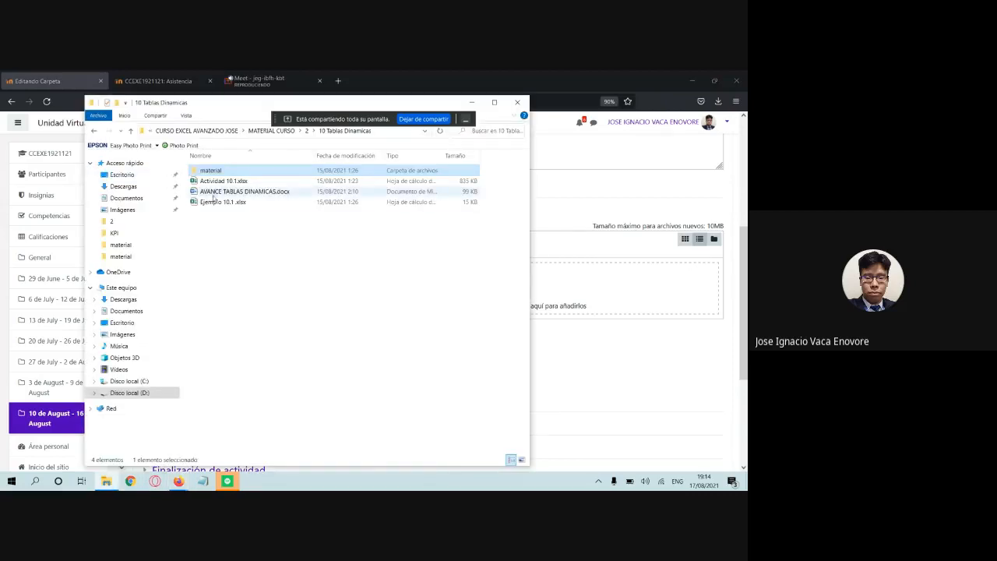
drag(242, 191, 661, 287)
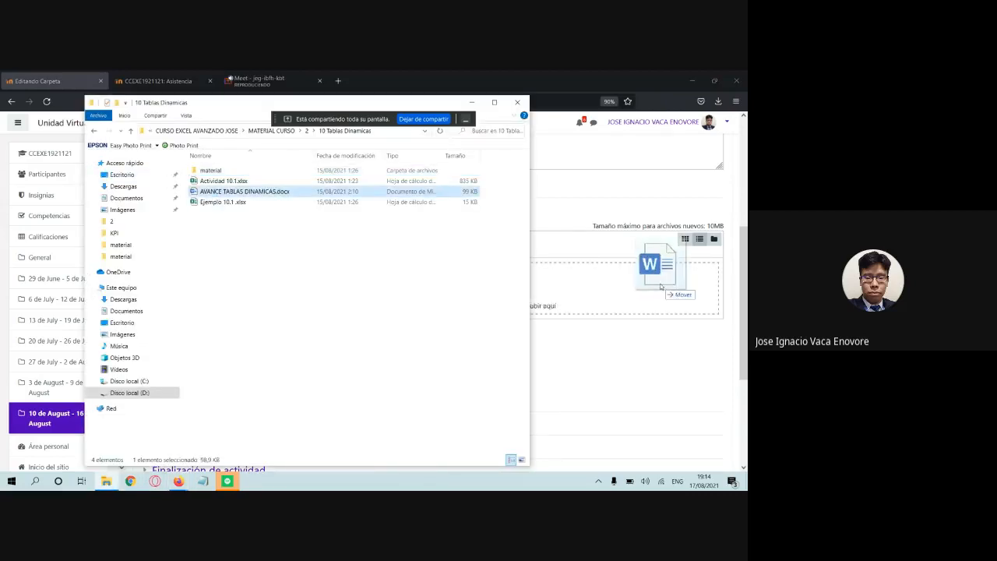
click(647, 346)
scroll(624, 352, down, 5)
click(380, 360)
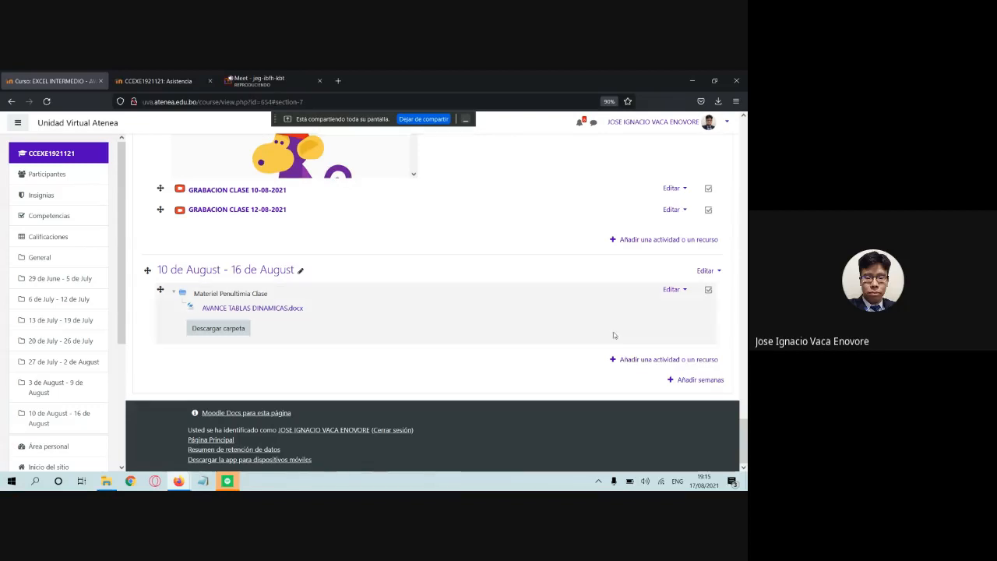
Step: Create a new Tarea in the 10 de August - 16 de August section and name it "Actividad 10.1 Tablas Dinamicas"
scroll(613, 335, up, 3)
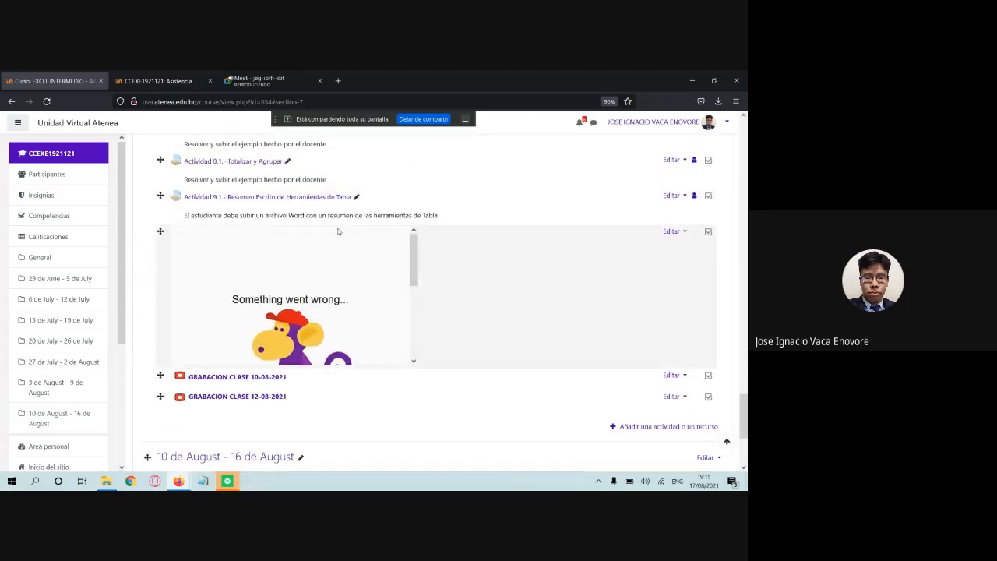
scroll(549, 283, down, 3)
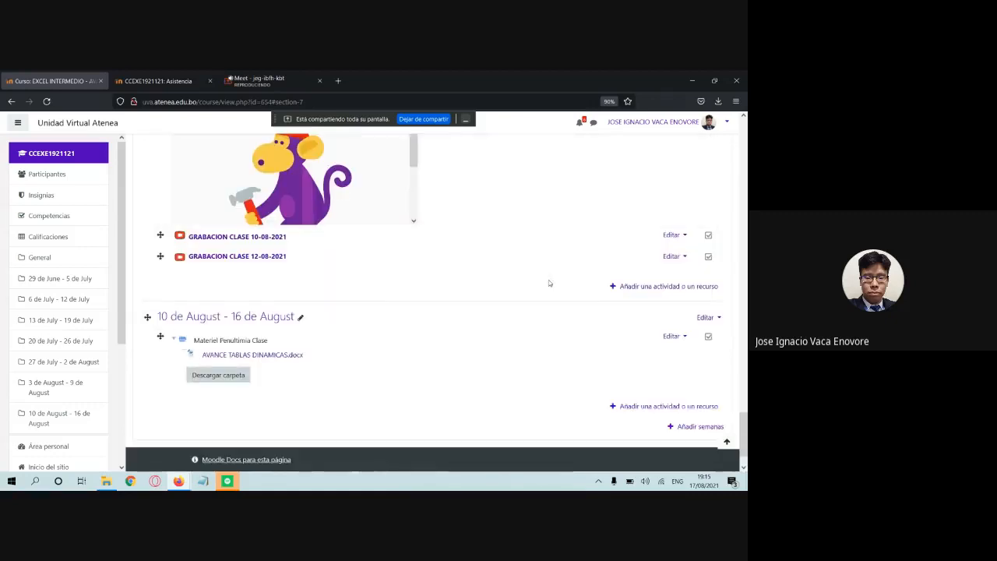
scroll(549, 283, down, 1)
click(663, 359)
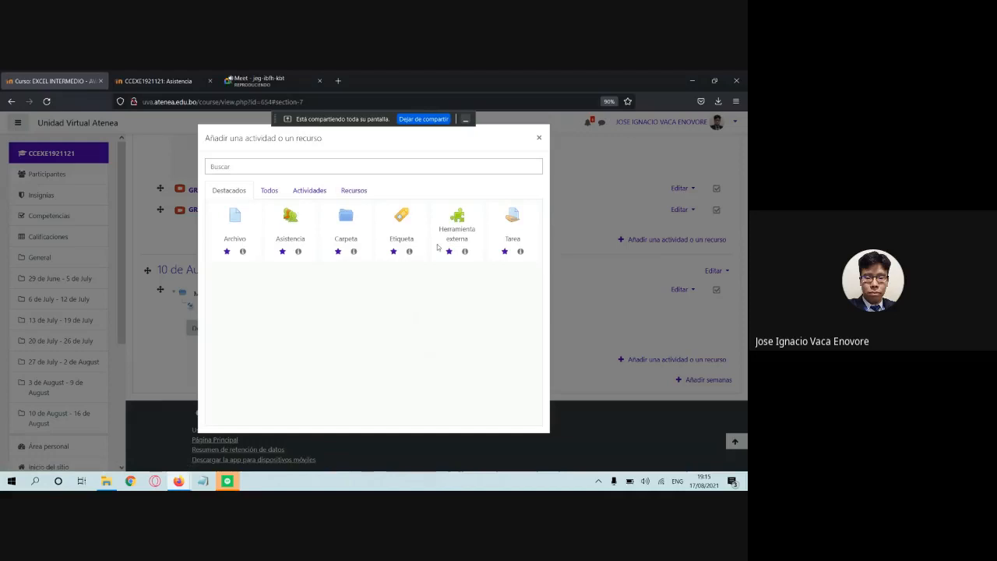
click(514, 229)
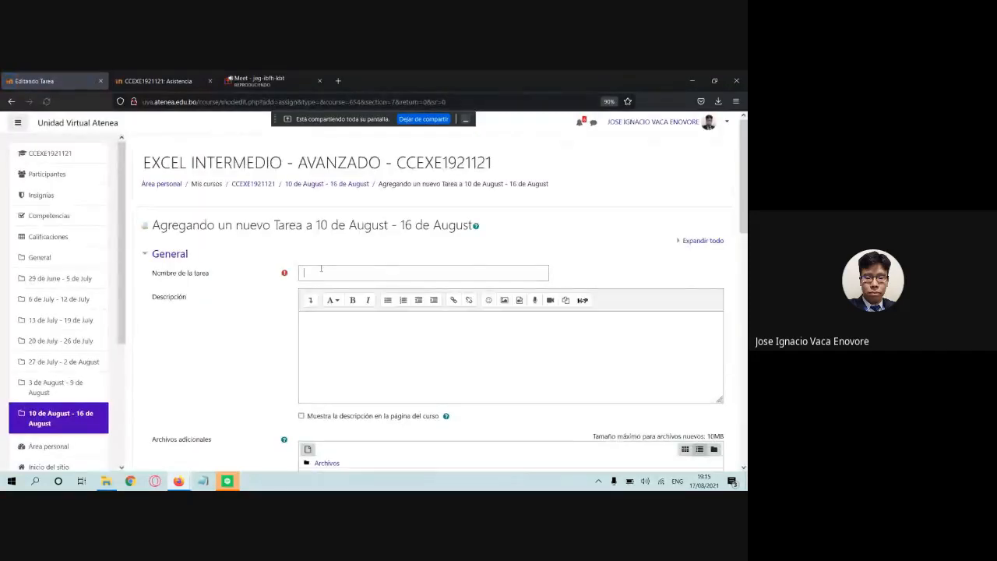
click(321, 268)
text(Actividad 1)
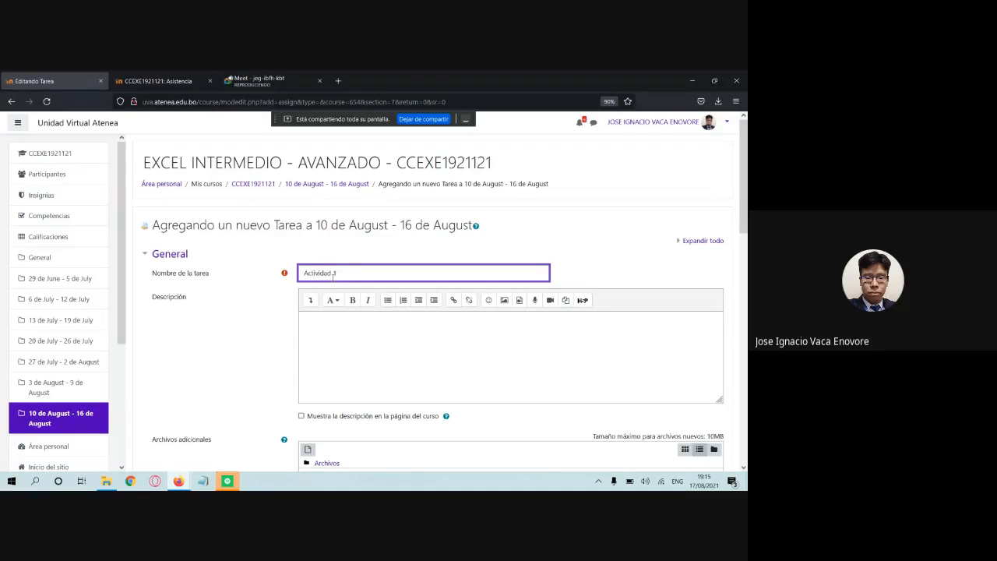
text(0.1 Tablas Dinámicas)
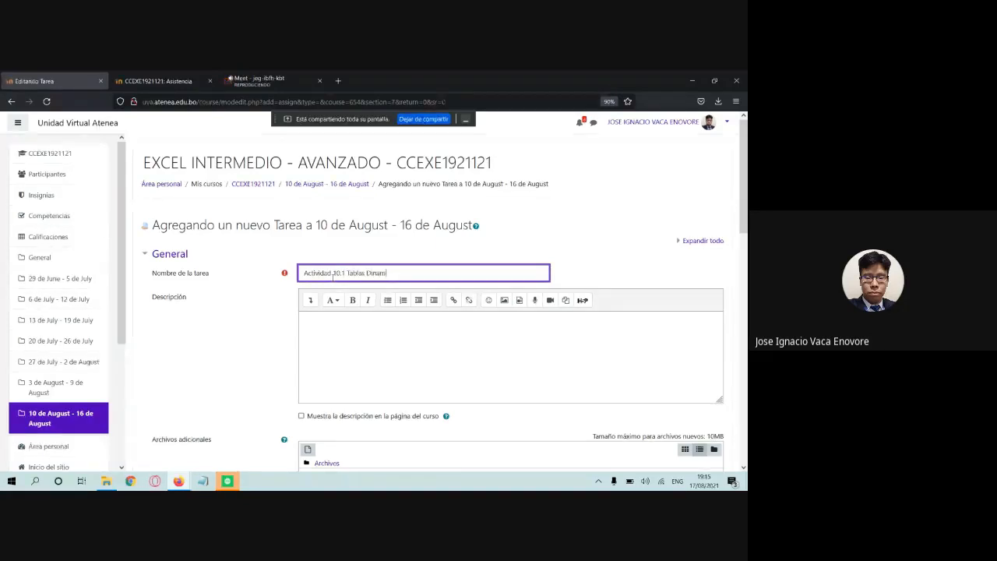
Step: Accept all file types (Todos los tipos de archivo) for the assignment's submissions and save it, returning to the course
scroll(335, 285, down, 3)
scroll(337, 292, down, 3)
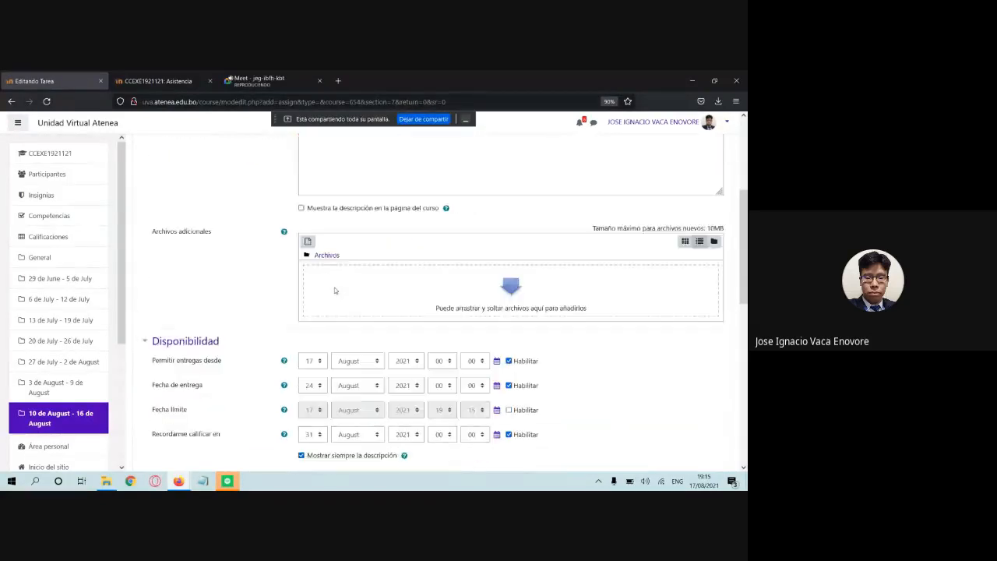
scroll(375, 300, up, 2)
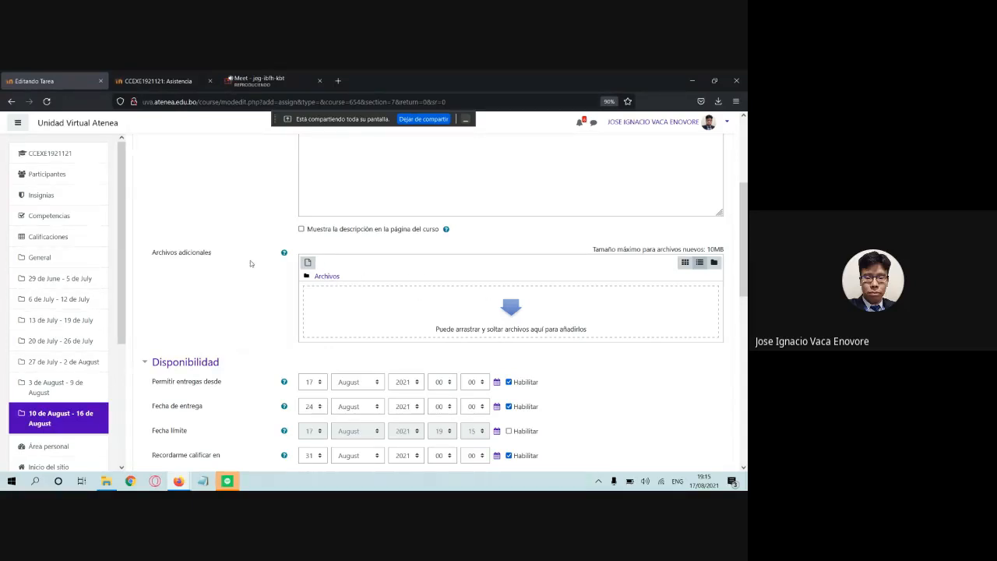
scroll(374, 299, up, 1)
scroll(433, 309, down, 1)
scroll(613, 356, down, 3)
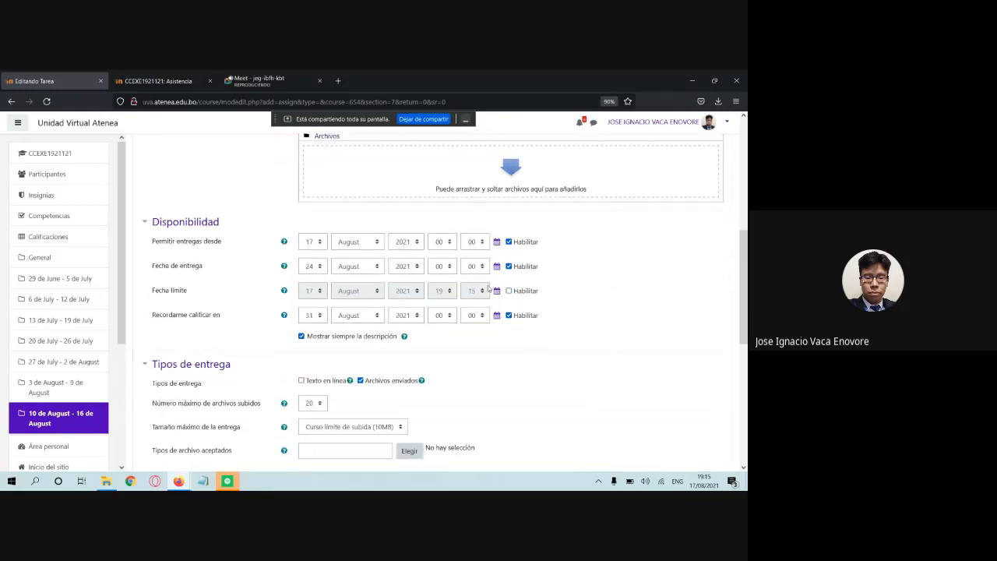
scroll(456, 307, down, 4)
click(417, 265)
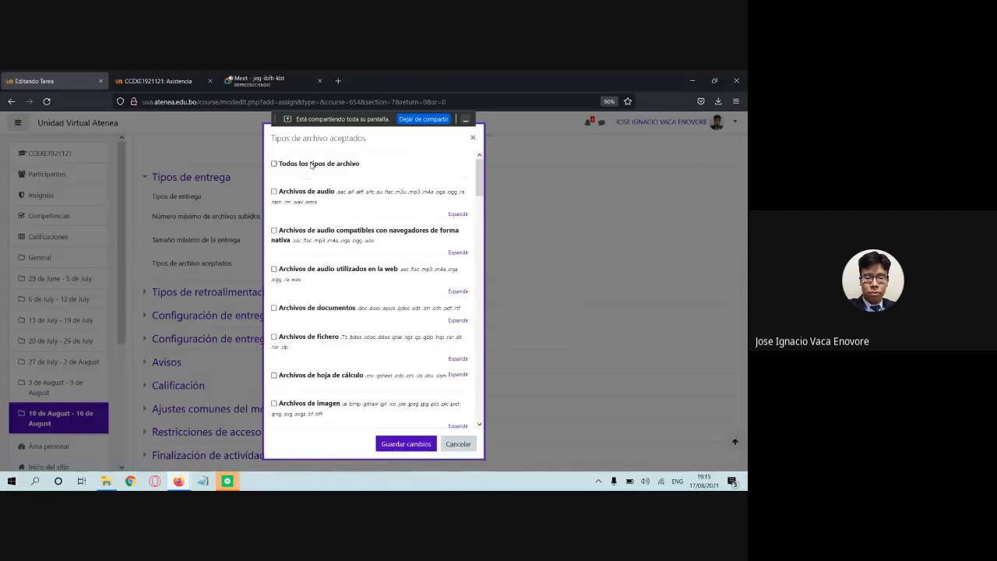
click(311, 165)
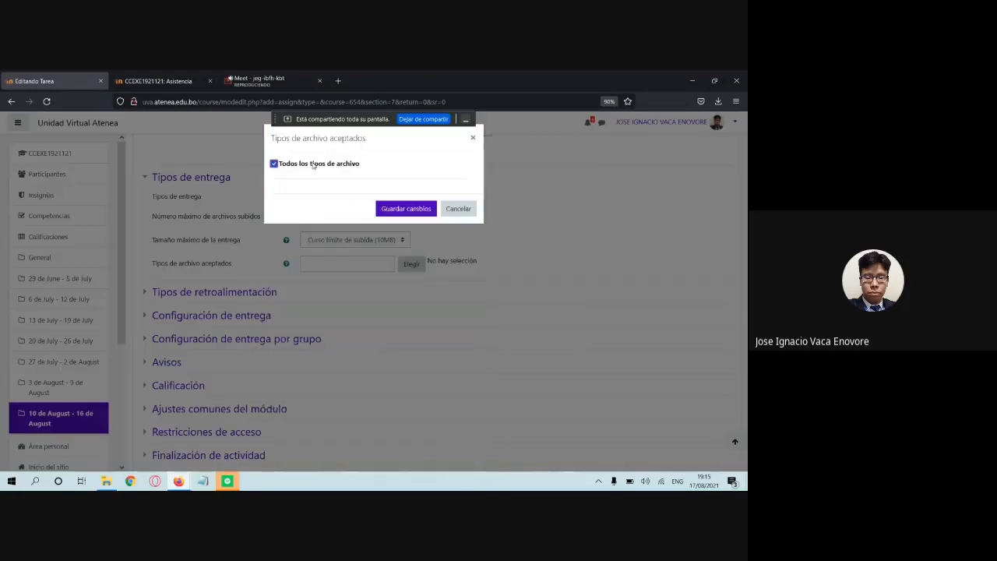
click(425, 212)
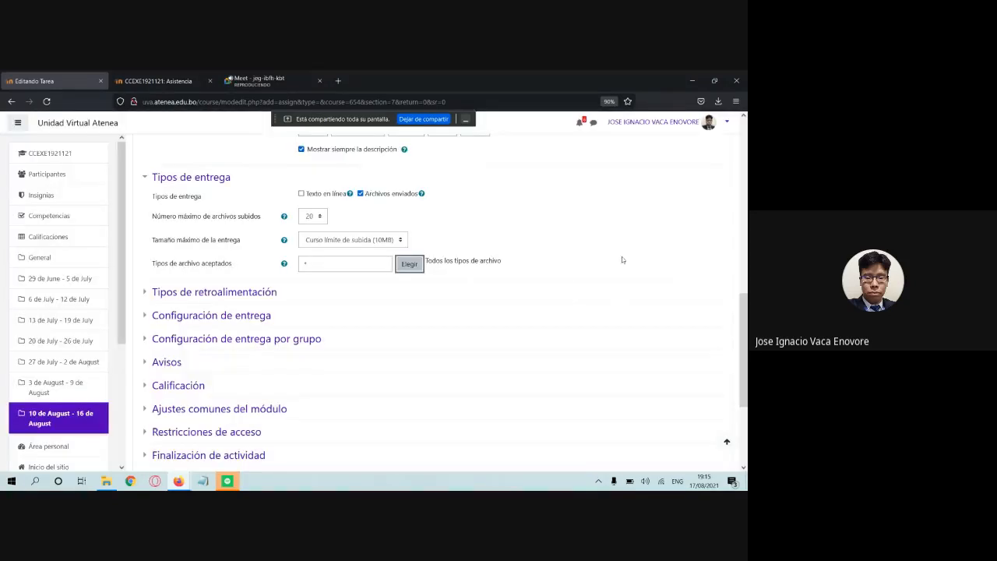
scroll(621, 259, down, 4)
click(361, 359)
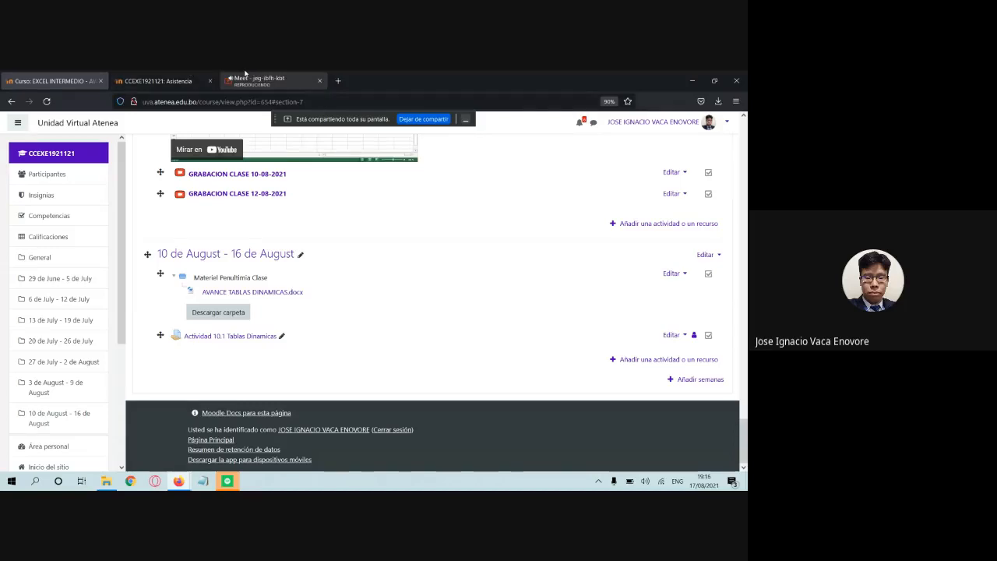
Step: Admit the waiting participant to the Google Meet call and mark that student present in the 17.08.21 attendance session
click(262, 79)
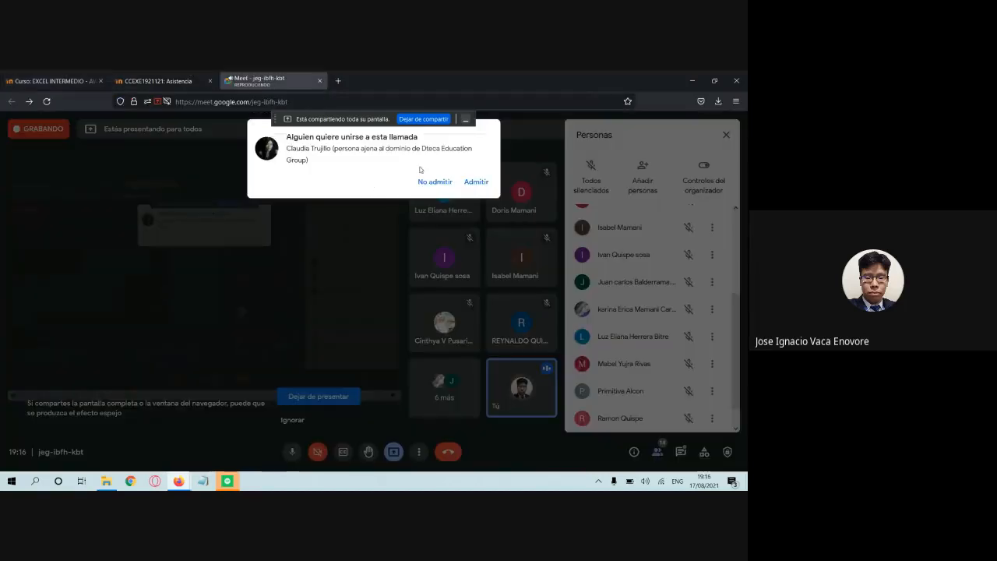
click(475, 184)
click(132, 78)
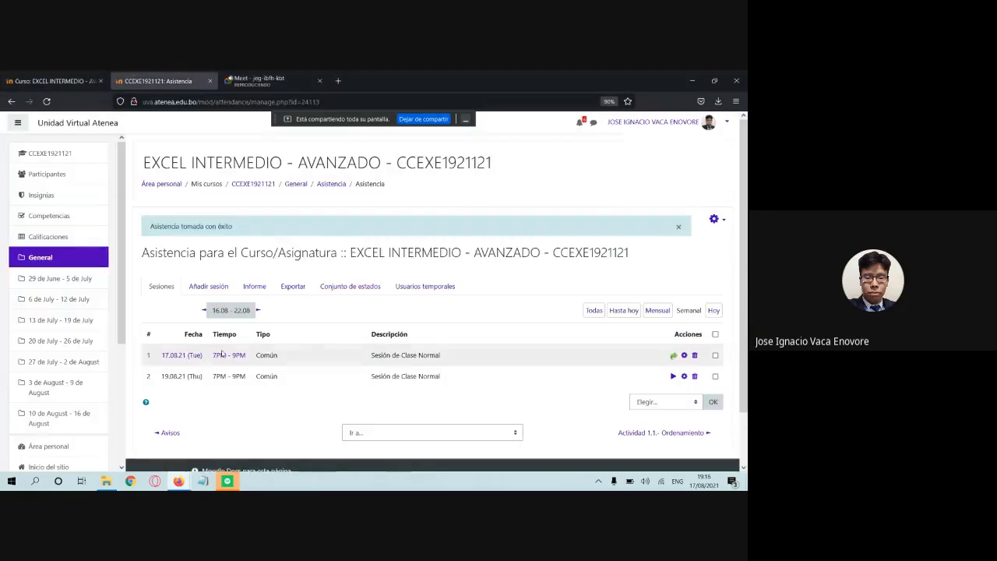
click(674, 356)
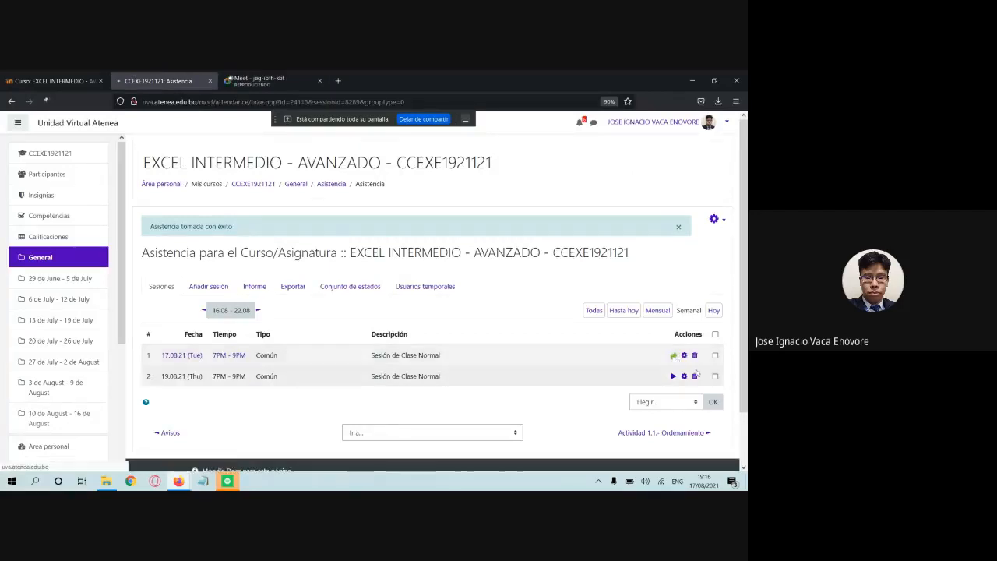
scroll(601, 354, down, 2)
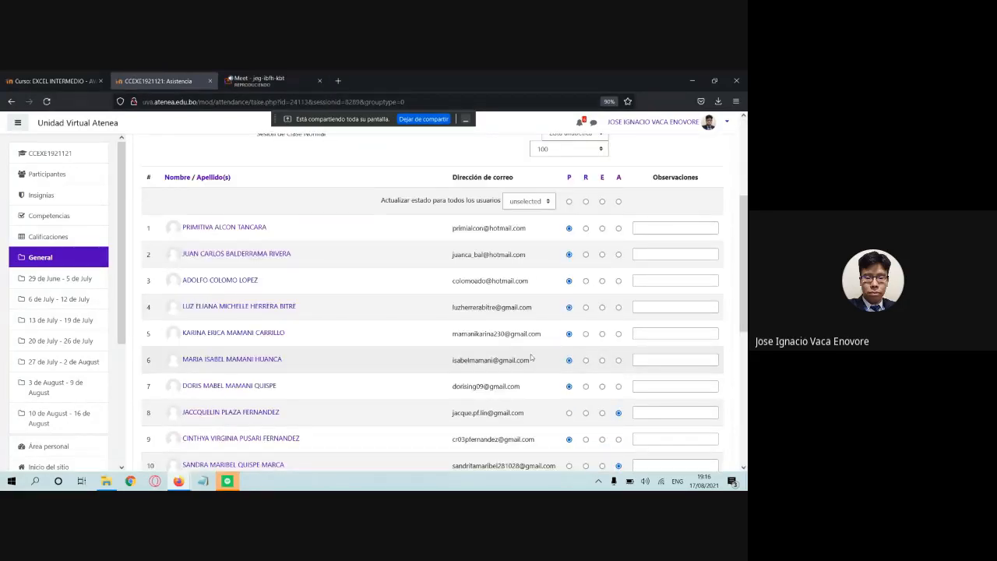
scroll(531, 357, down, 2)
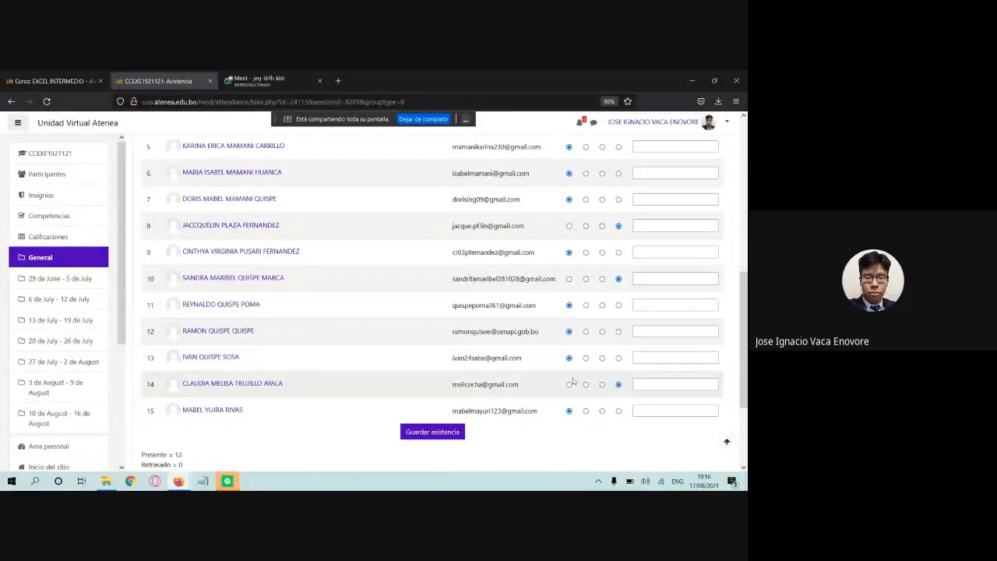
click(569, 384)
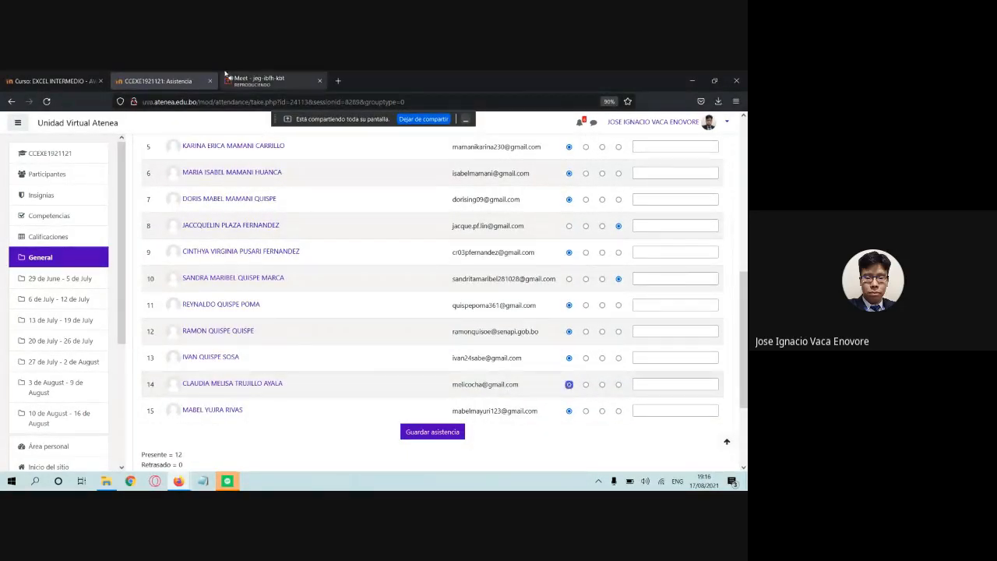
Step: Check the participant list in Google Meet and save the updated attendance
click(243, 78)
scroll(607, 280, up, 3)
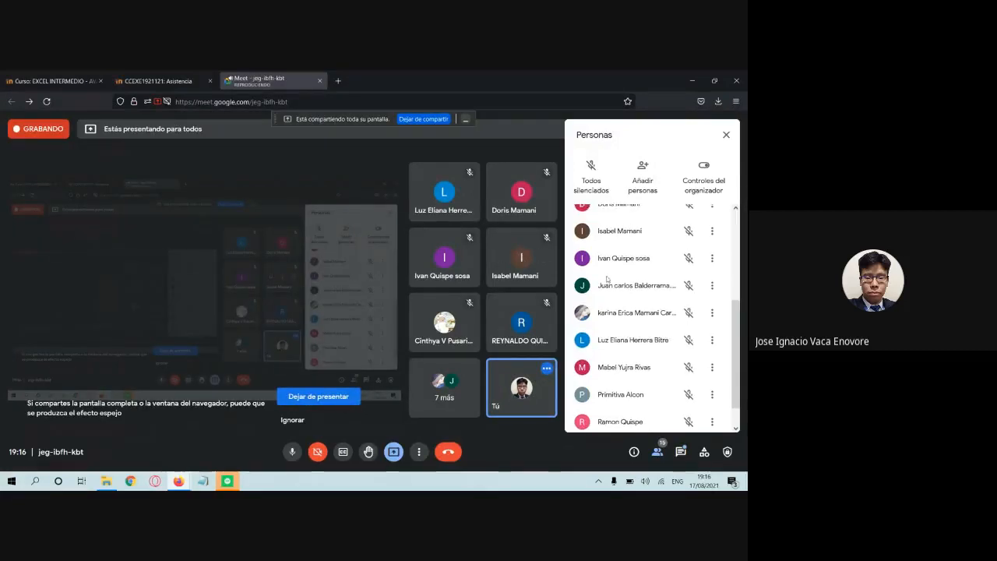
click(160, 80)
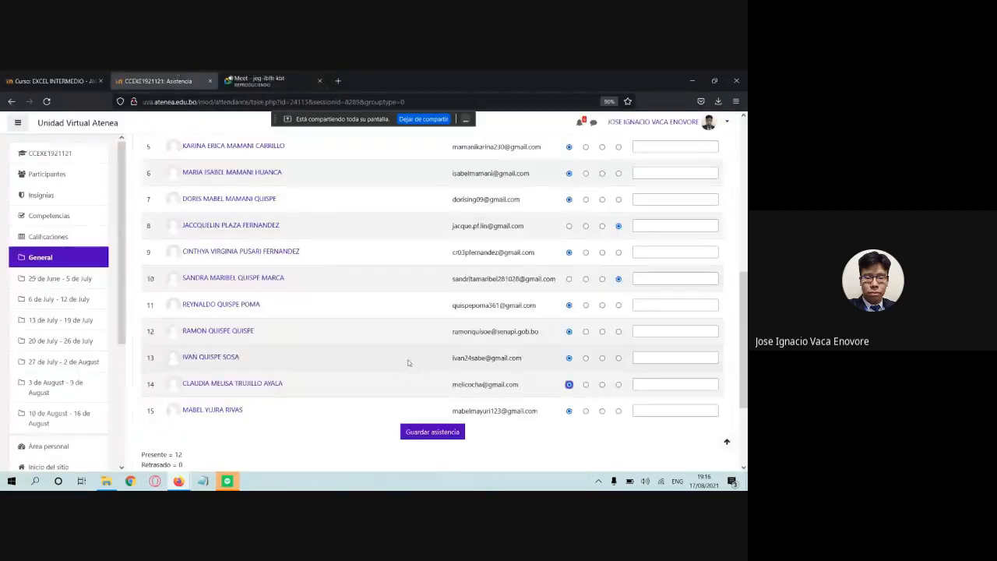
click(438, 433)
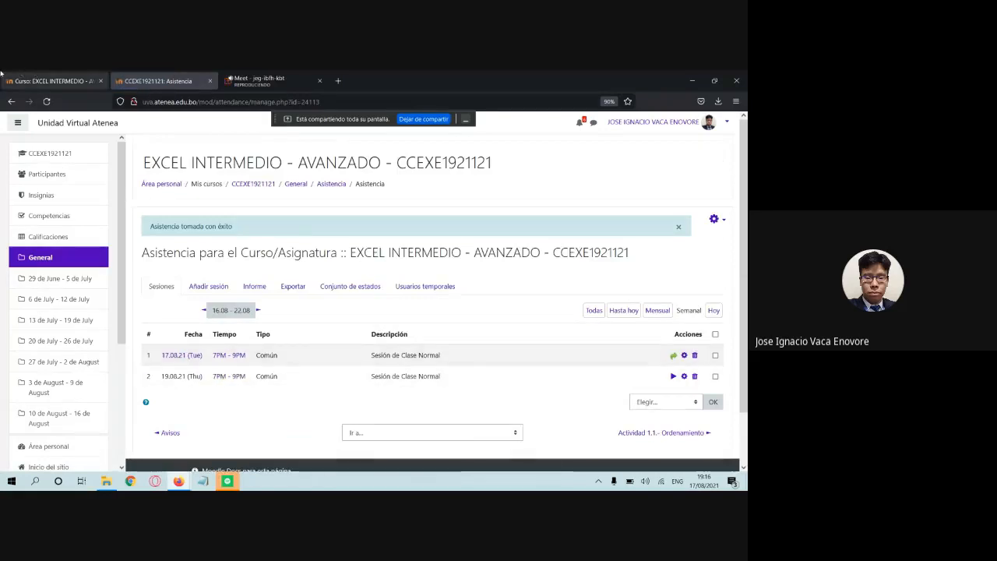
Step: From the course page, switch to File Explorer, open AVANCE TABLAS DINAMICAS.docx in Word to view it, and minimize it
click(61, 75)
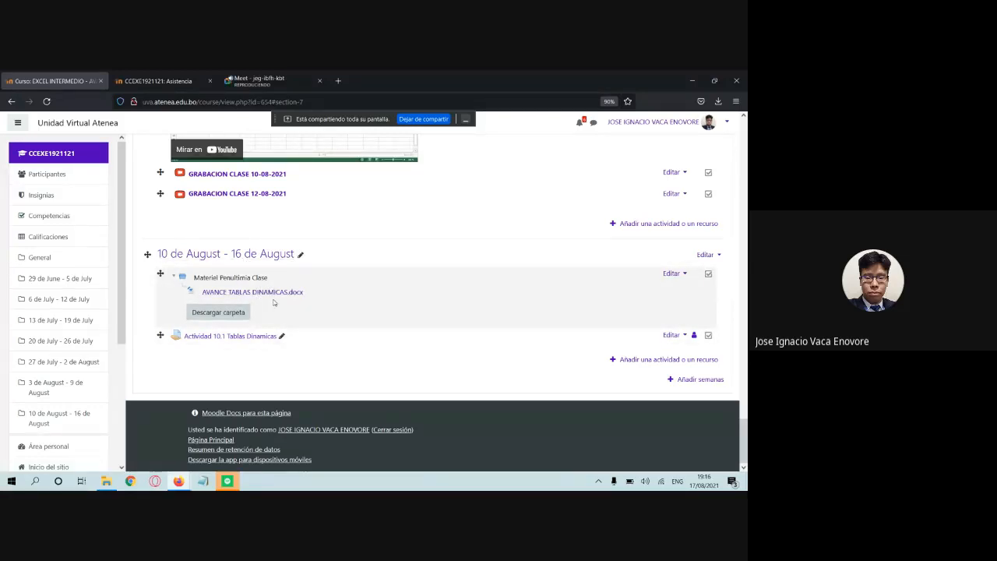
click(106, 481)
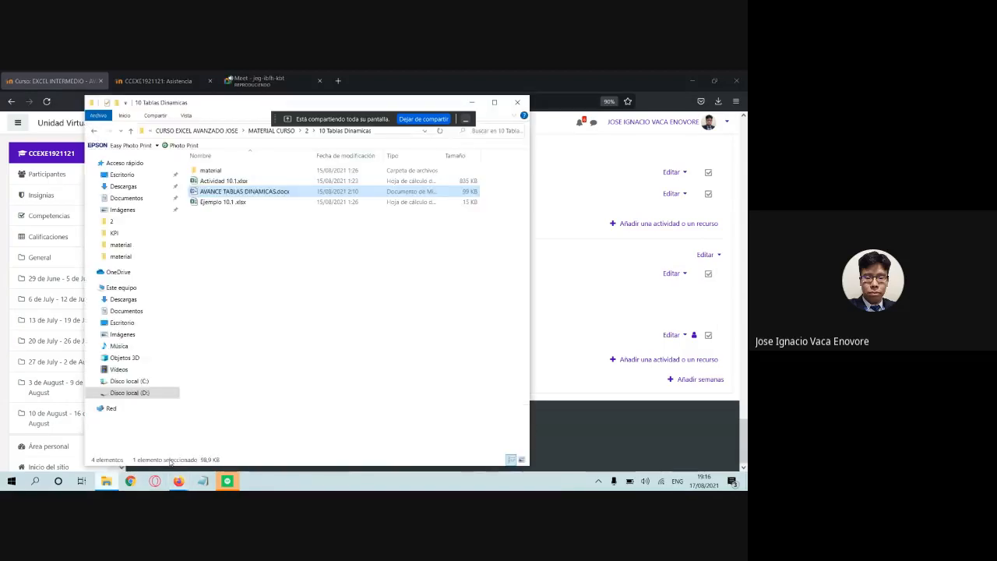
double_click(231, 195)
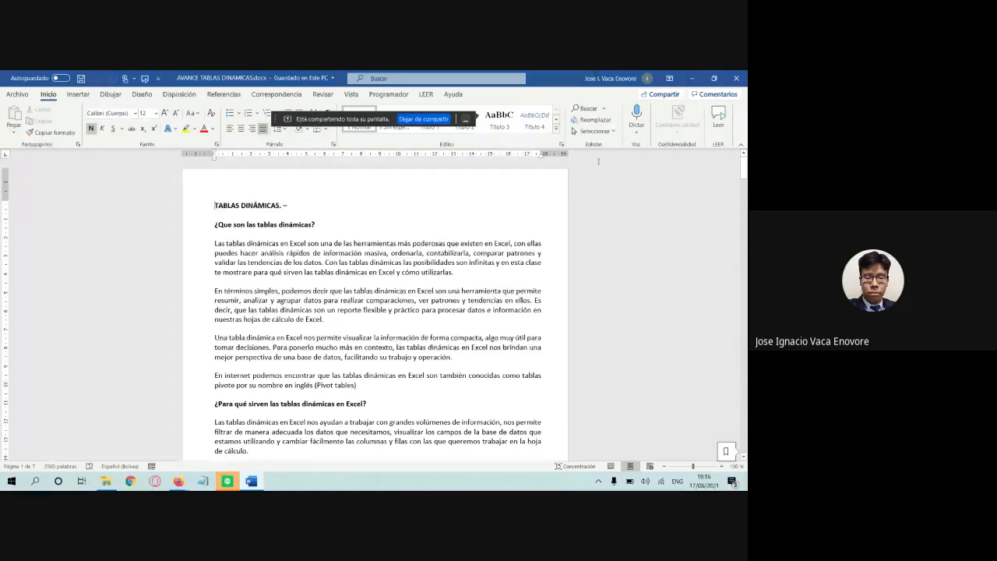
click(691, 78)
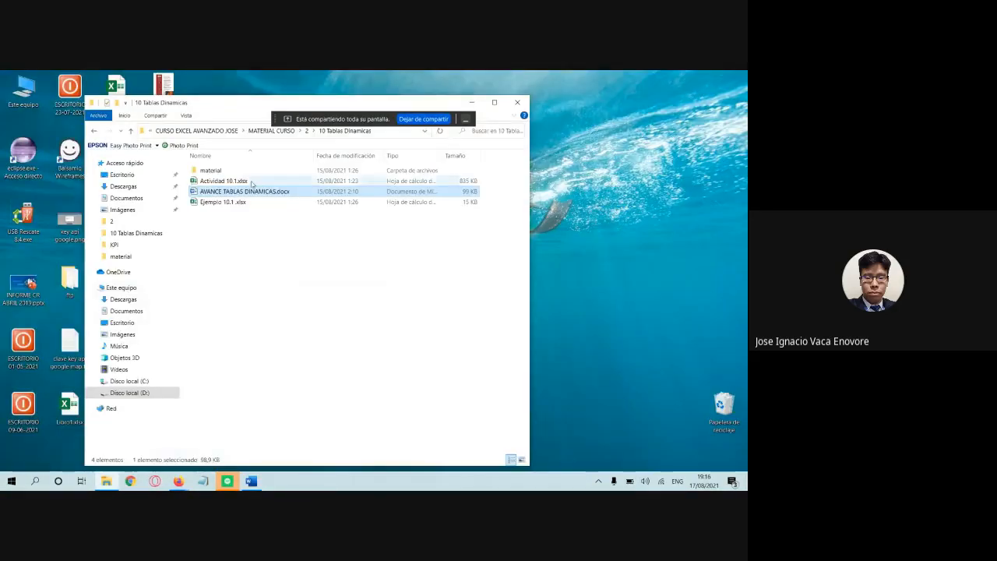
Step: Open Actividad 10.1.xlsx in Excel, review the pivot-table exercises on sheets Ejercicio I to Ejercicio IV, and close the workbook
click(296, 181)
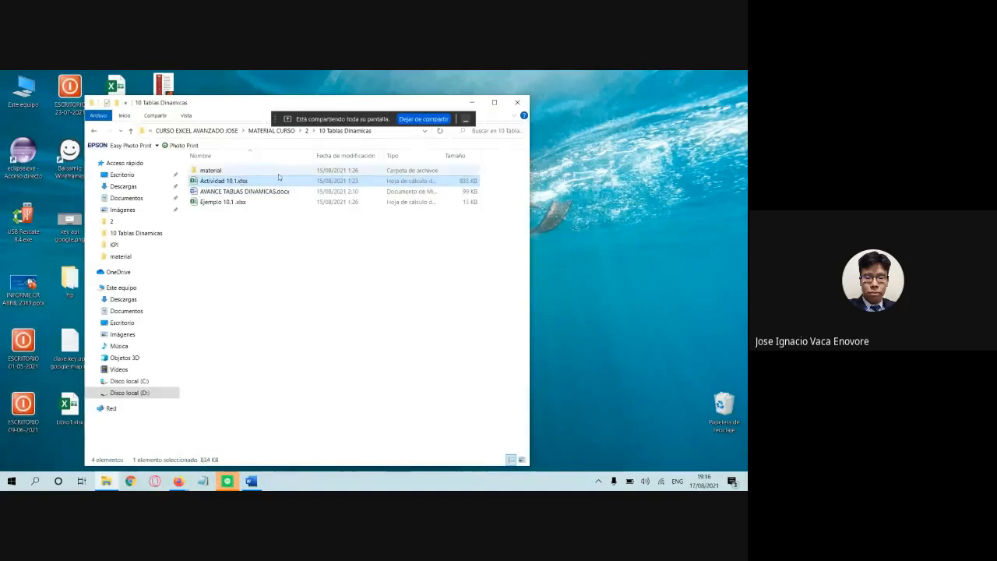
double_click(273, 180)
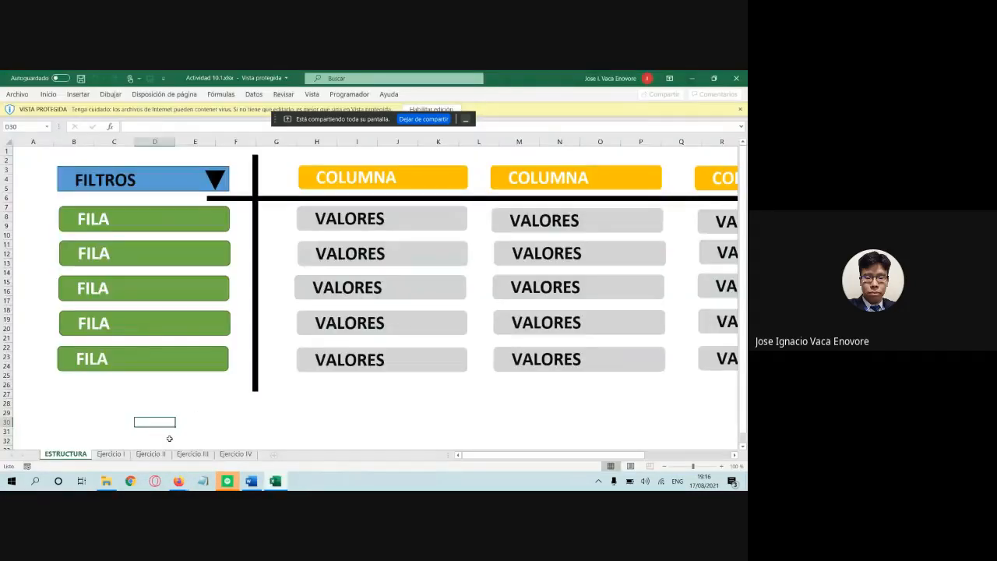
click(110, 454)
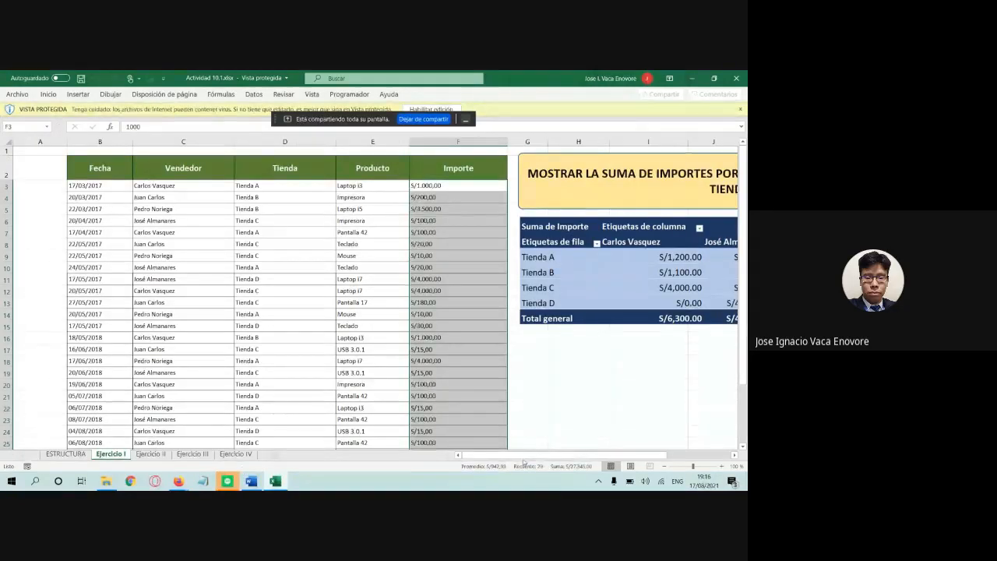
drag(588, 458, 637, 455)
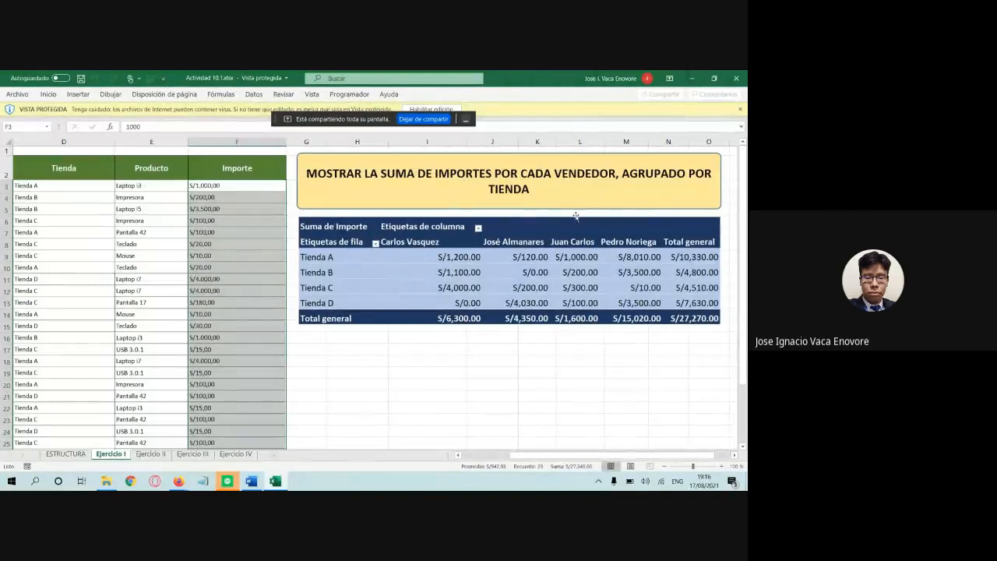
click(150, 453)
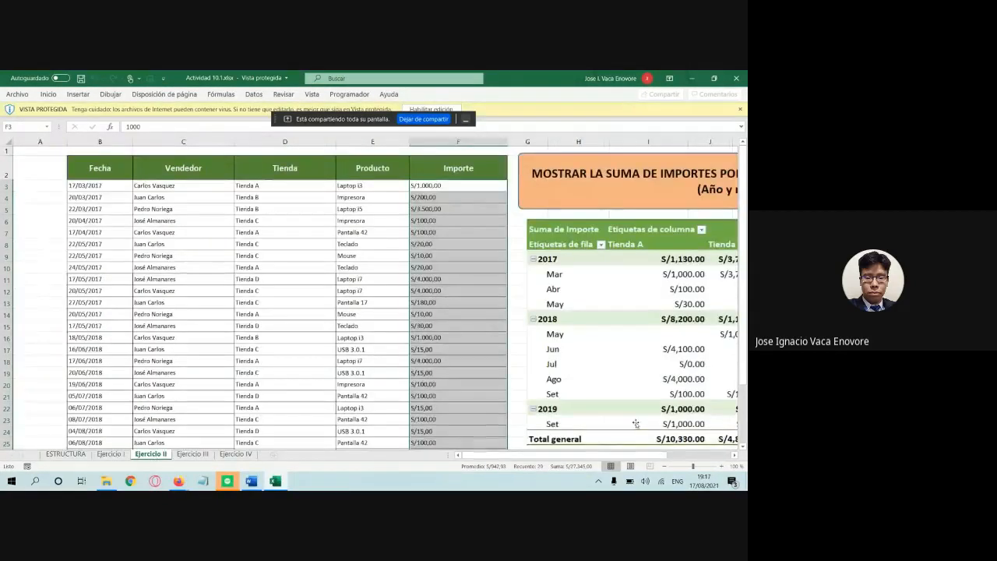
drag(632, 459, 695, 460)
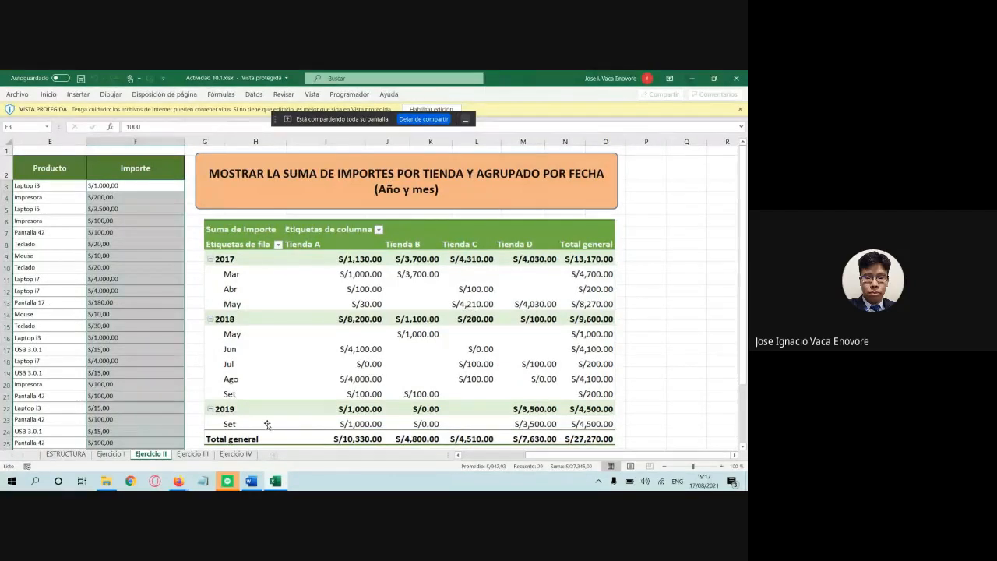
click(193, 453)
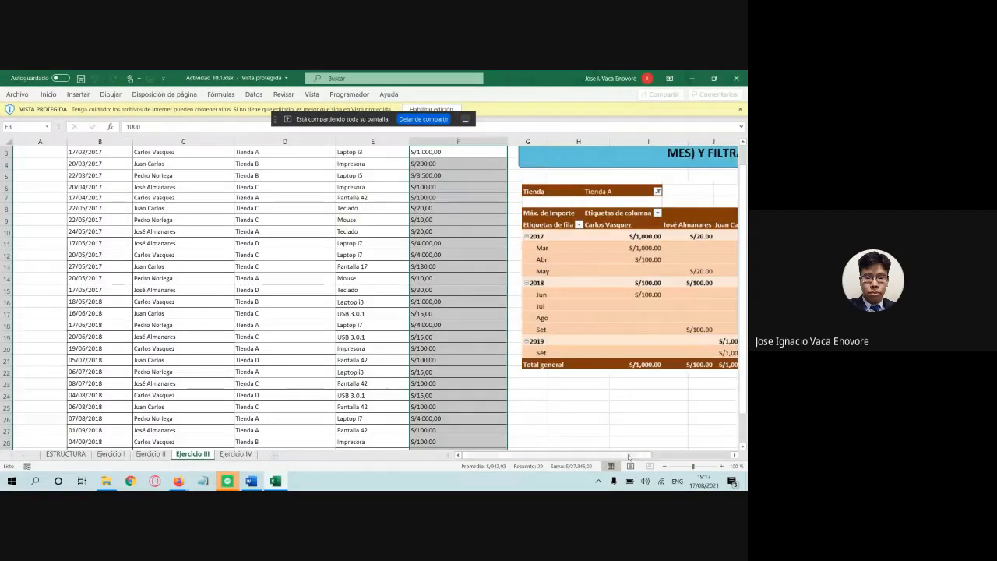
drag(629, 457, 693, 456)
scroll(648, 371, up, 1)
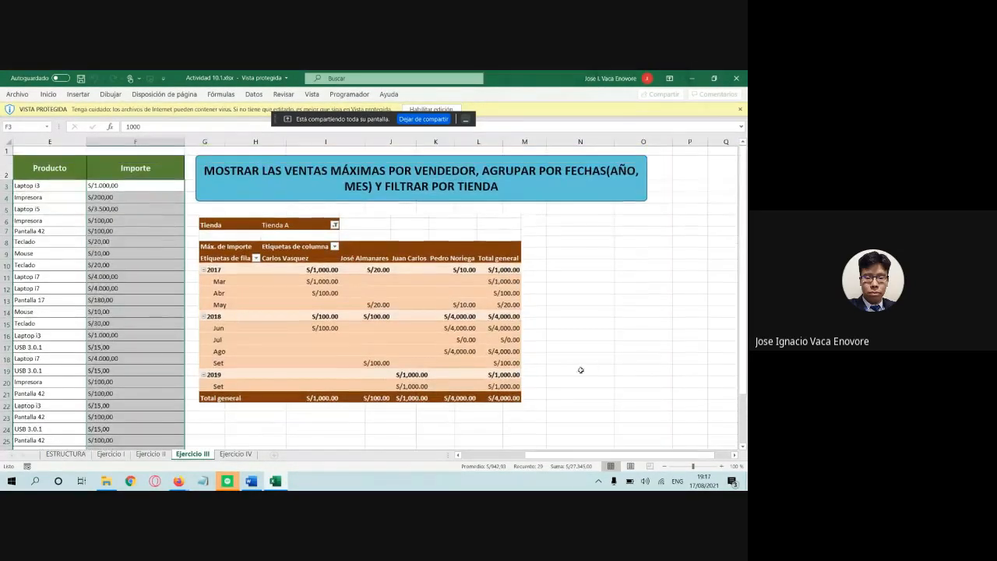
click(235, 453)
drag(511, 459, 552, 459)
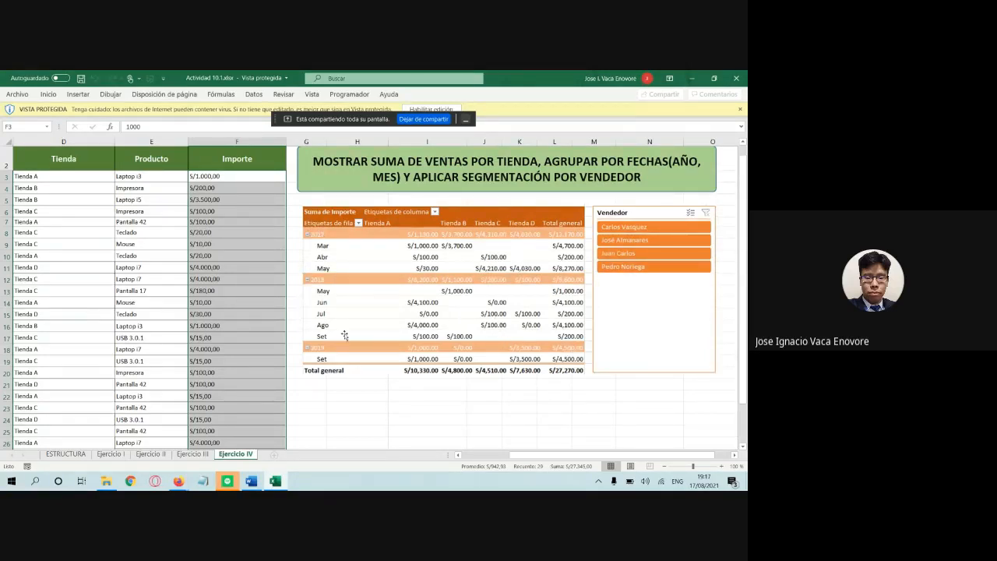
click(744, 79)
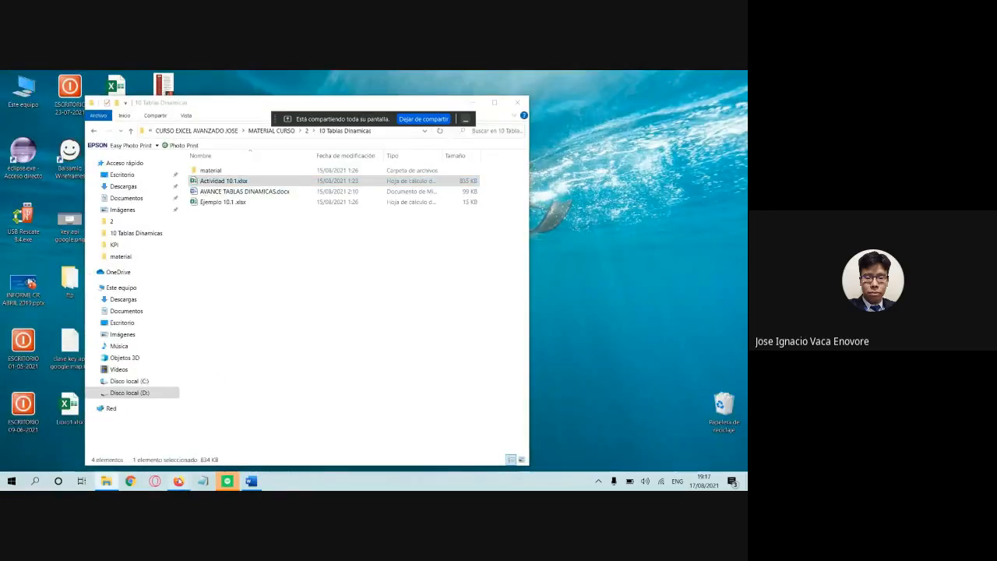
Step: Switch back to the course page in the browser and open the settings of Actividad 10.1 Tablas Dinamicas for editing
mouse_move(178, 481)
click(156, 444)
scroll(370, 369, up, 2)
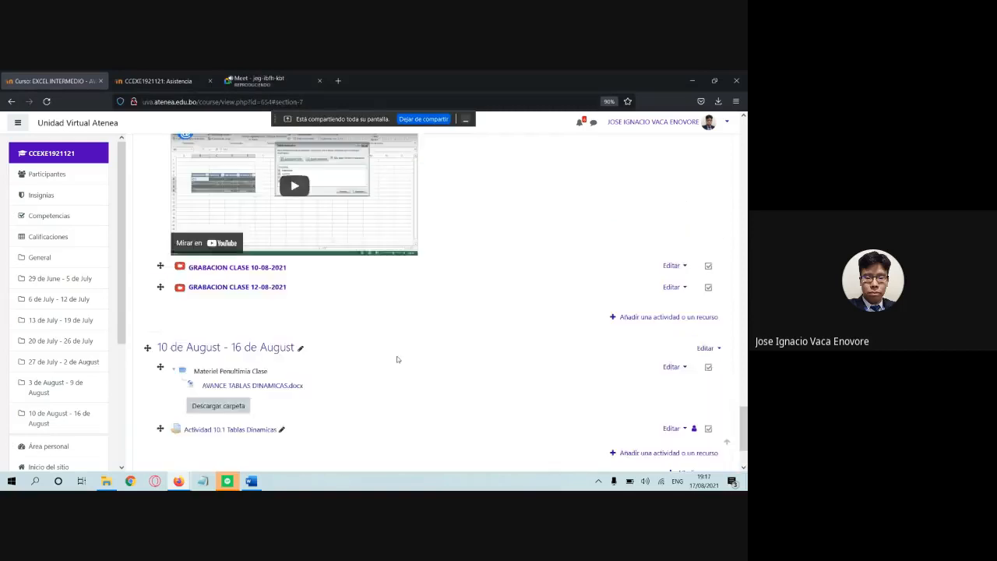
scroll(371, 370, down, 2)
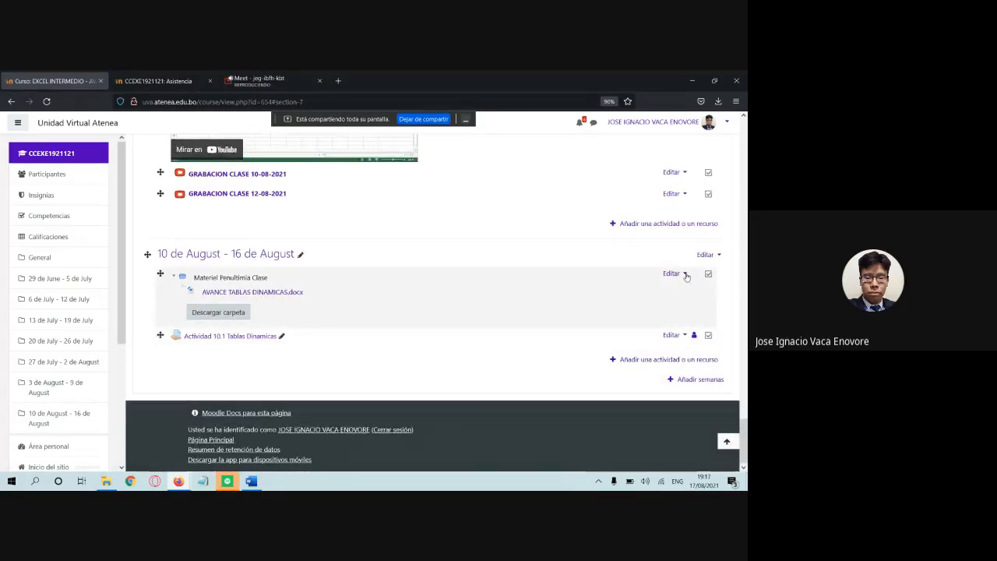
click(685, 336)
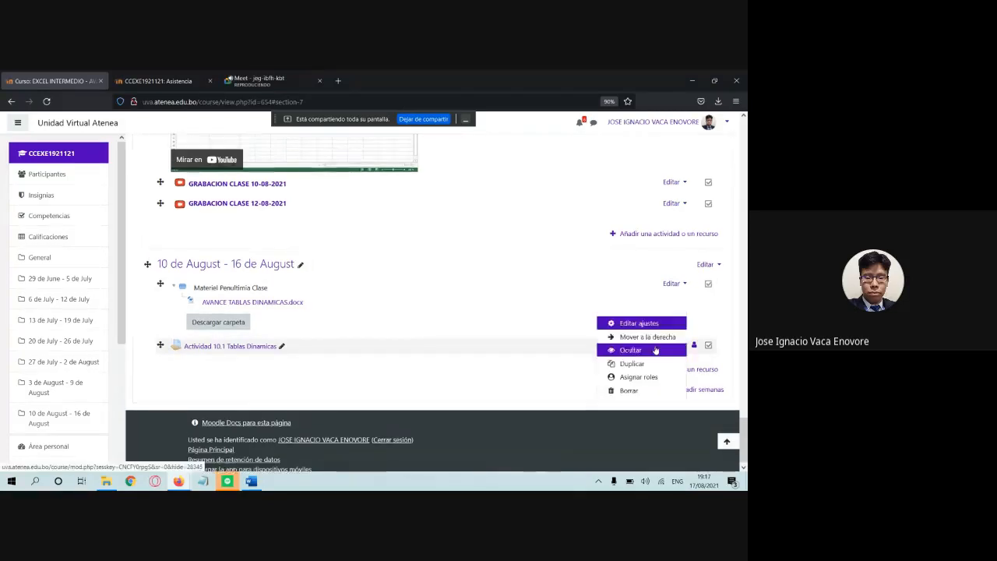
click(649, 324)
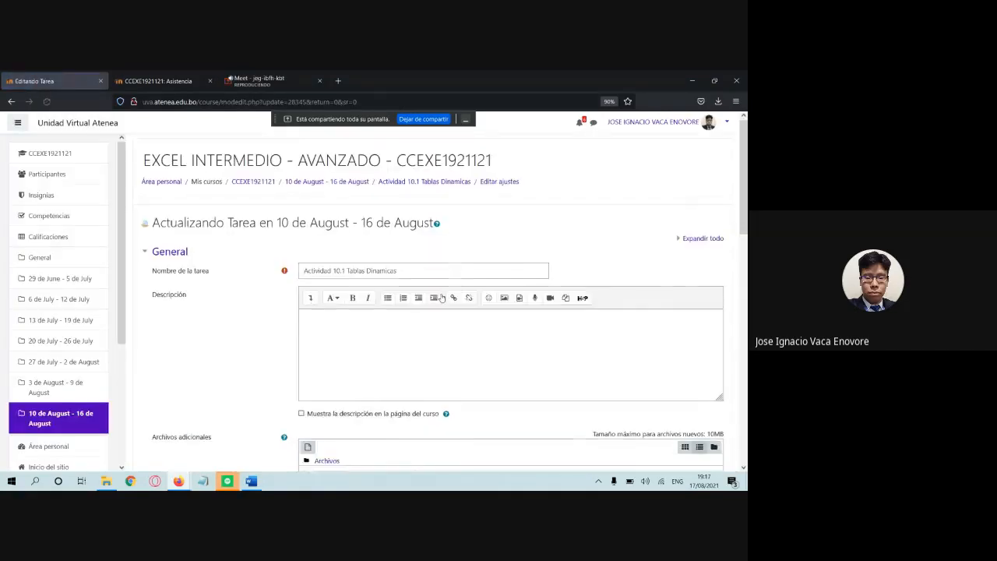
Step: Add Actividad 10.1.xlsx from the 10 Tablas Dinamicas folder to the assignment's additional files, then save and return to the course
scroll(299, 369, down, 3)
scroll(299, 368, down, 2)
click(106, 481)
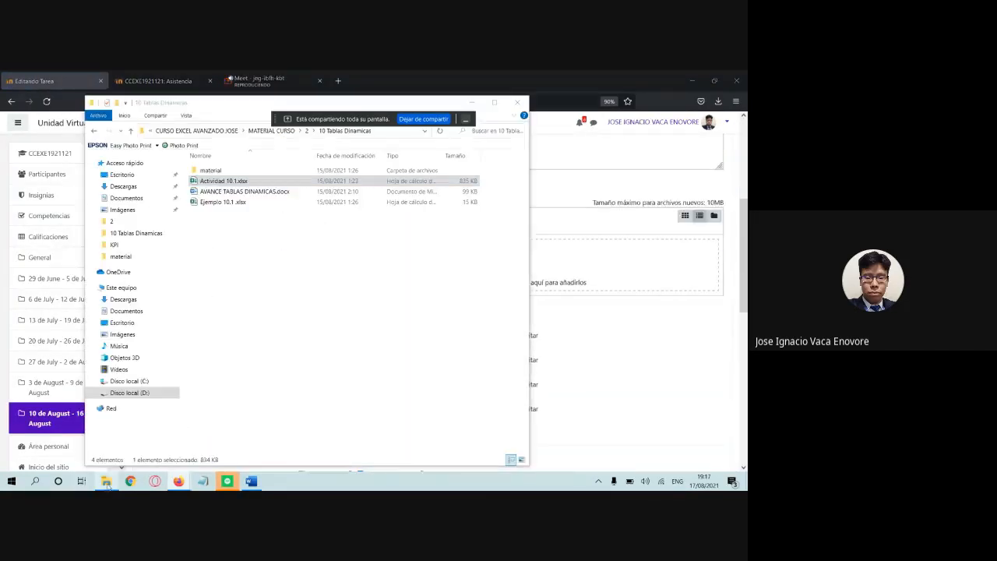
drag(224, 181, 573, 269)
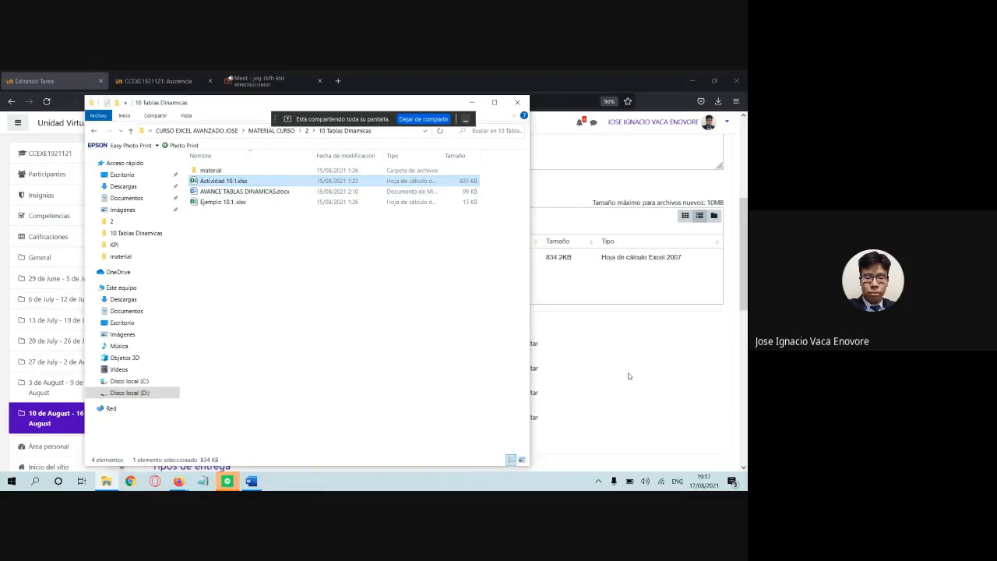
click(582, 358)
scroll(401, 320, down, 6)
click(403, 359)
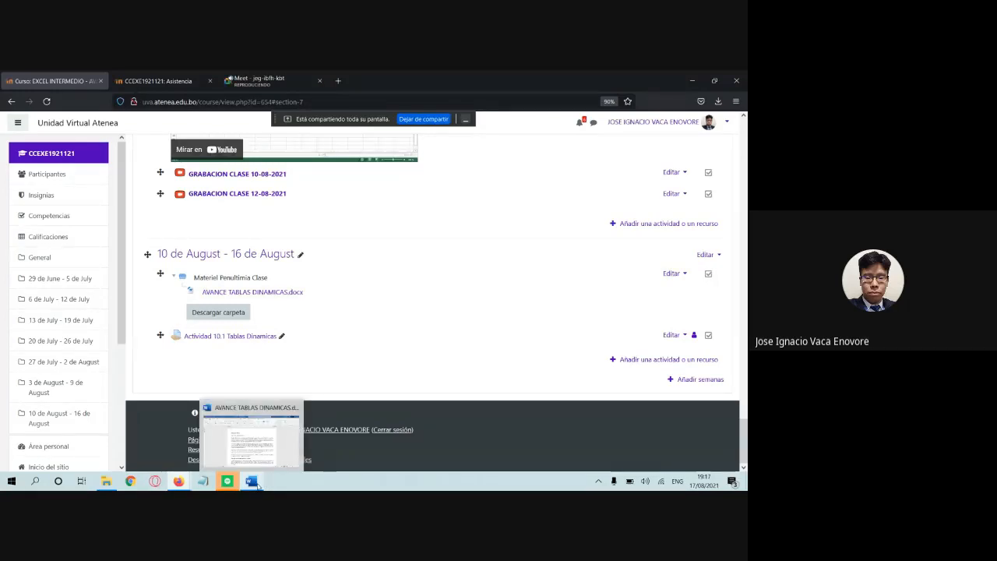
Step: Switch to File Explorer, open Ejemplo 10.1.xlsx in Excel, and show the sales data table on sheet Hoja1
click(106, 481)
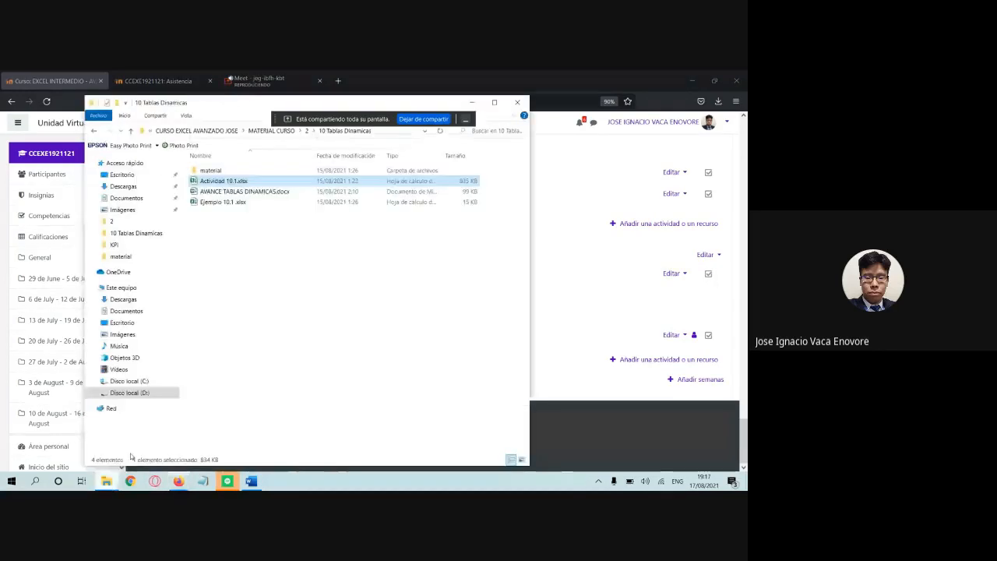
double_click(233, 203)
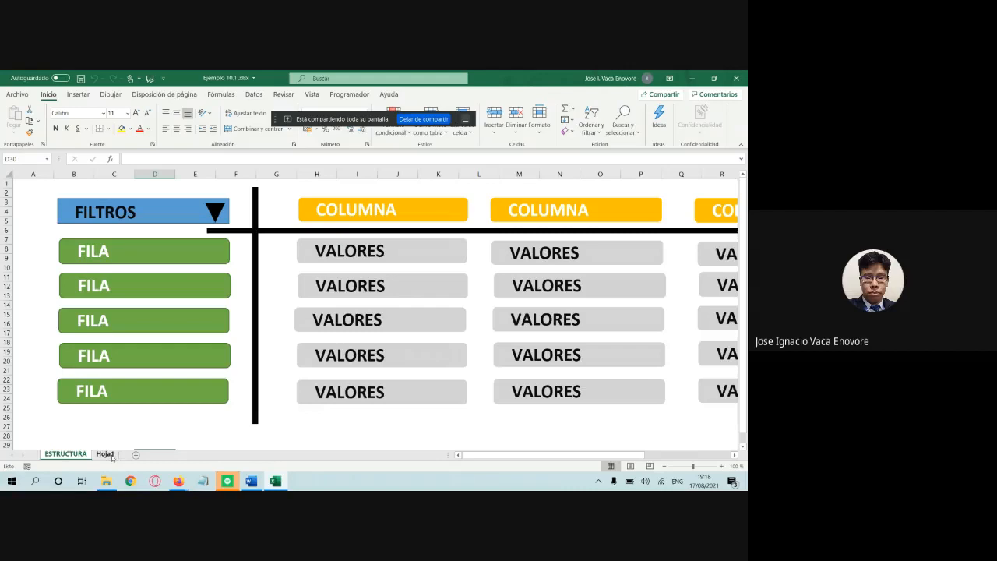
click(107, 455)
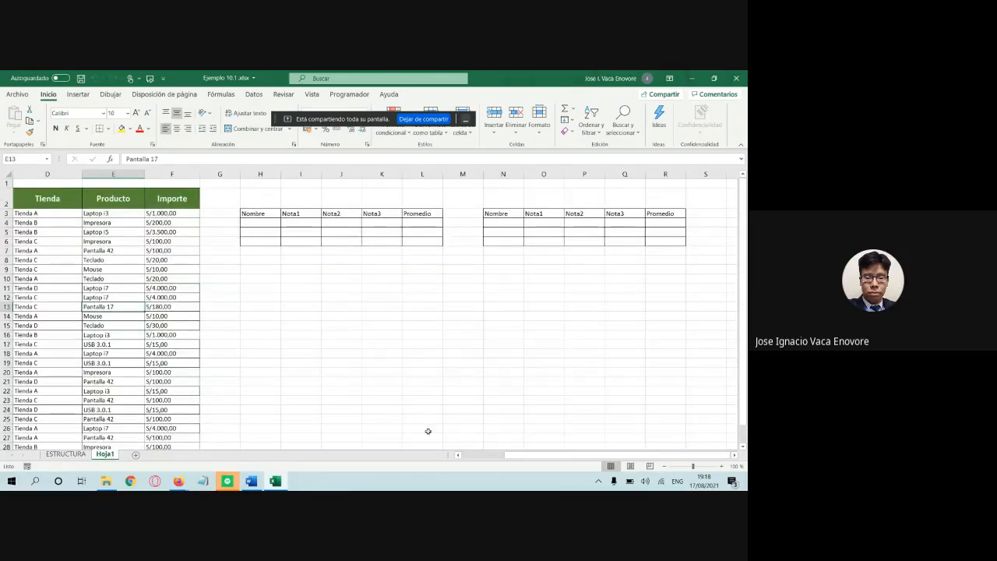
drag(525, 455, 472, 455)
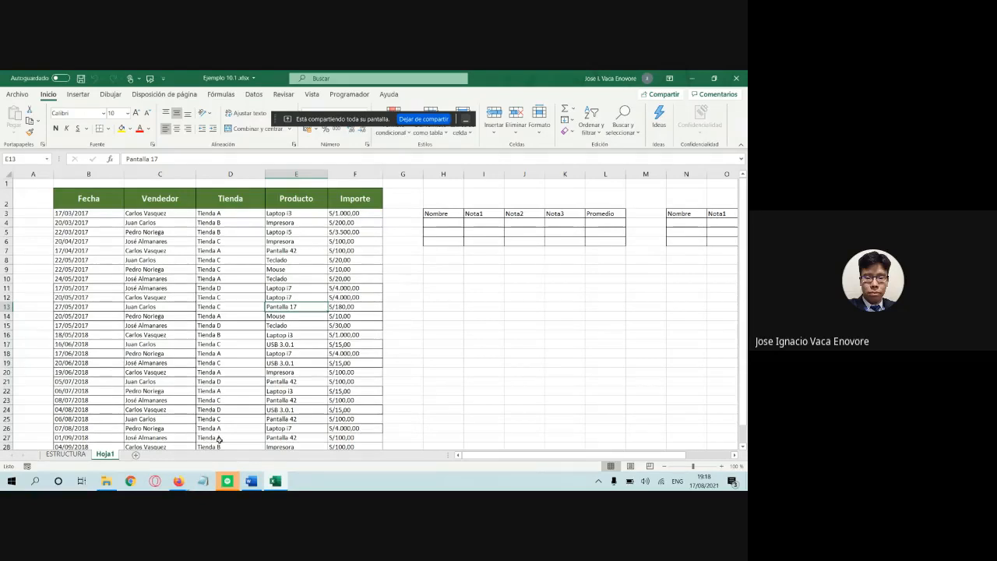
Step: Switch to AVANCE TABLAS DINAMICAS.docx in Word and read the introductory section on what pivot tables are
click(250, 481)
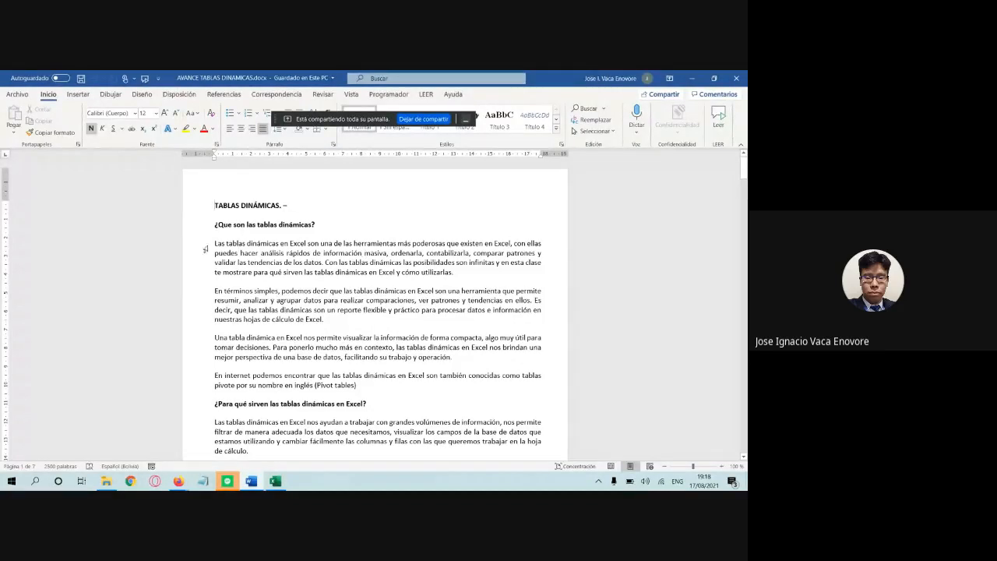
scroll(290, 254, down, 1)
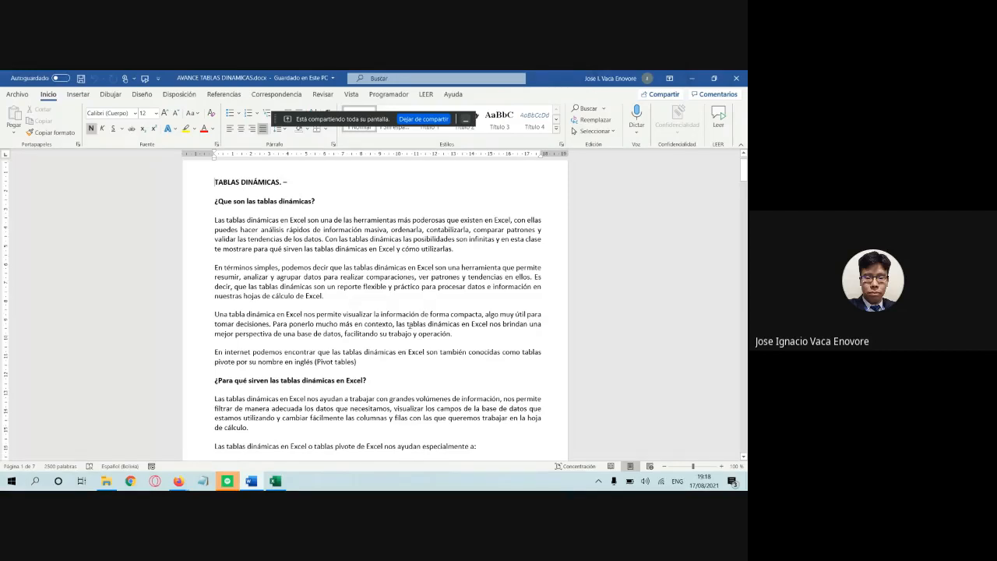
scroll(408, 326, down, 3)
scroll(408, 326, up, 4)
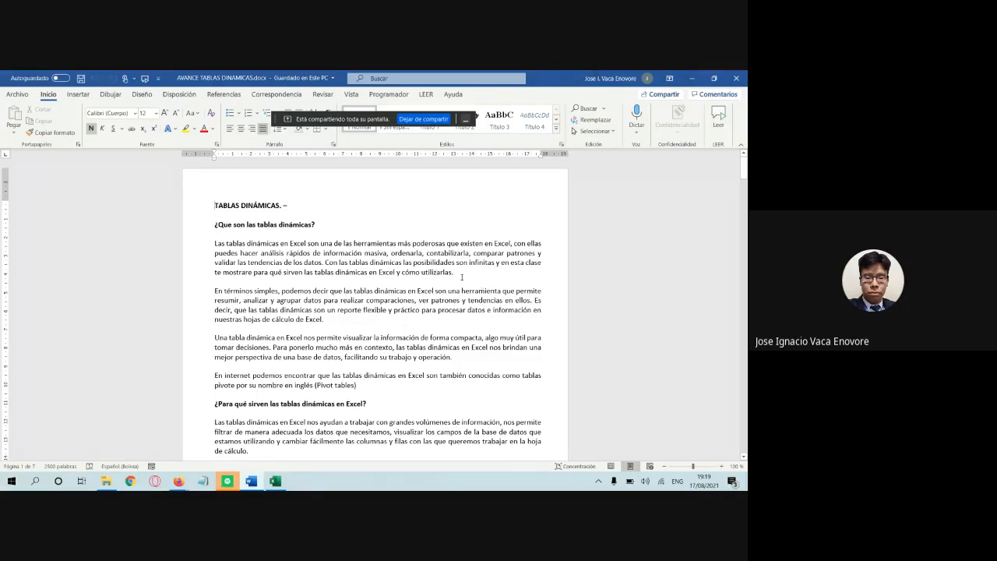
drag(482, 288, 323, 244)
click(298, 291)
scroll(279, 300, down, 1)
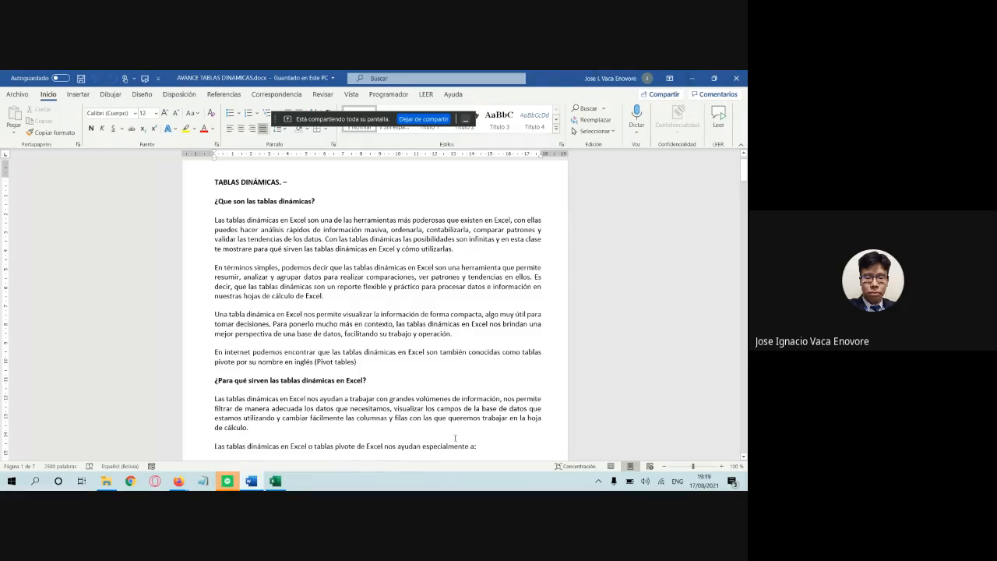
scroll(455, 438, down, 2)
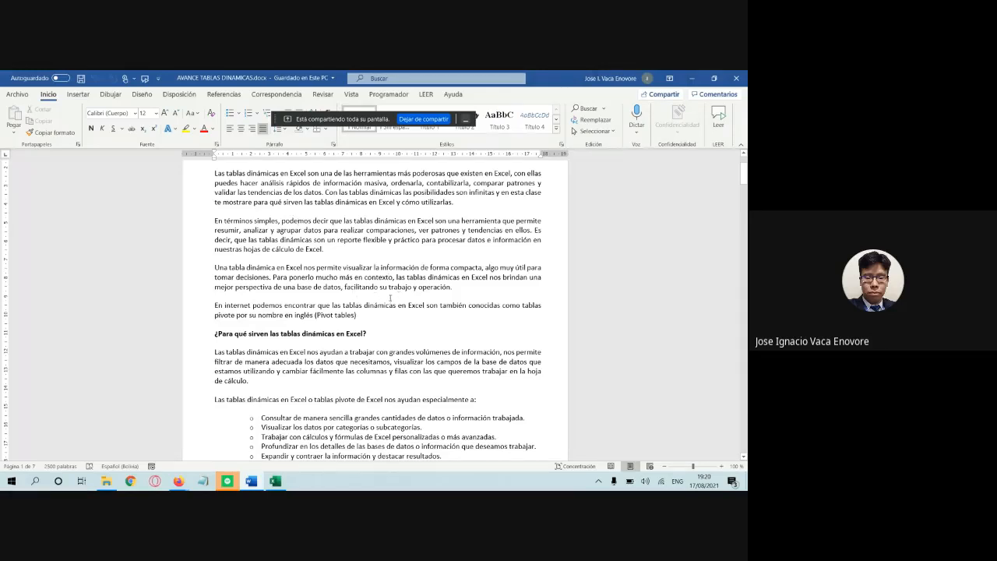
scroll(343, 309, down, 1)
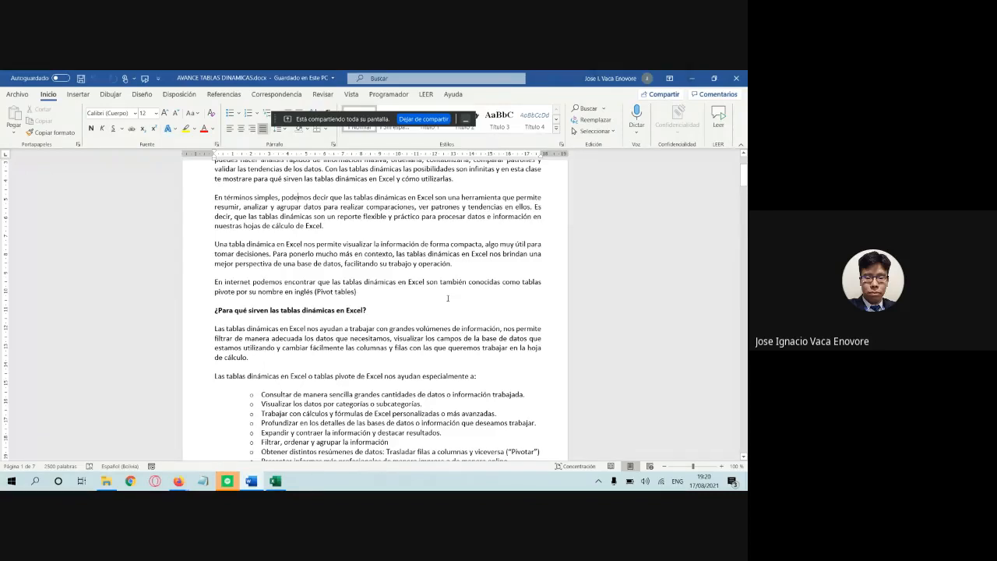
Step: Read the section "¿Para qué sirven las tablas dinámicas en Excel?", including the list of uses and the paragraphs on their main purpose
scroll(448, 297, down, 1)
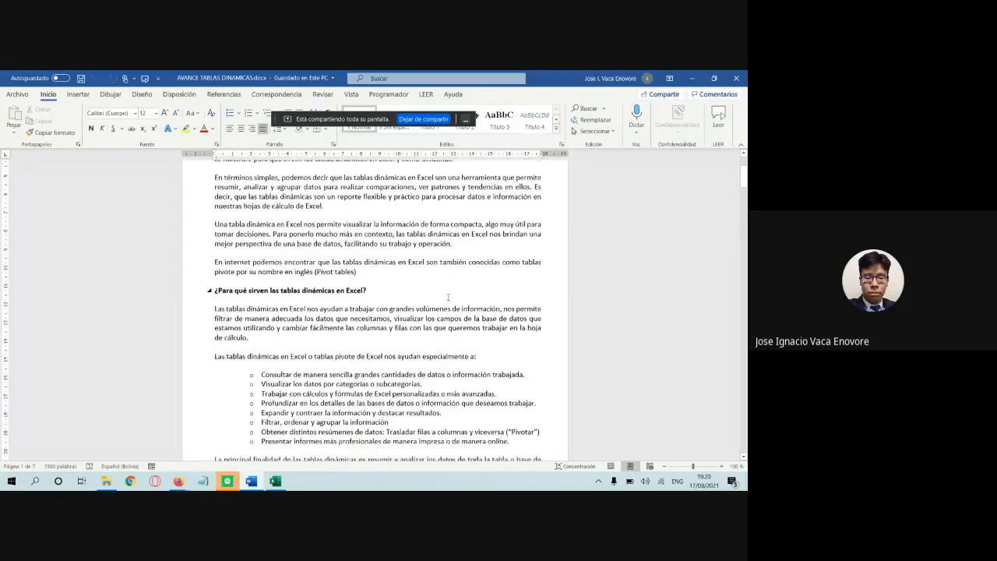
scroll(448, 297, down, 2)
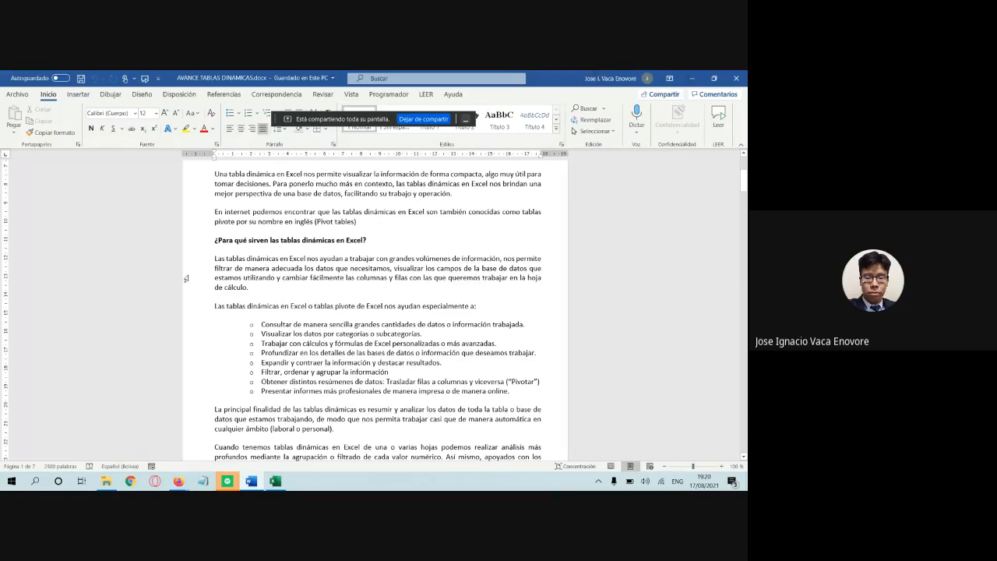
triple_click(228, 268)
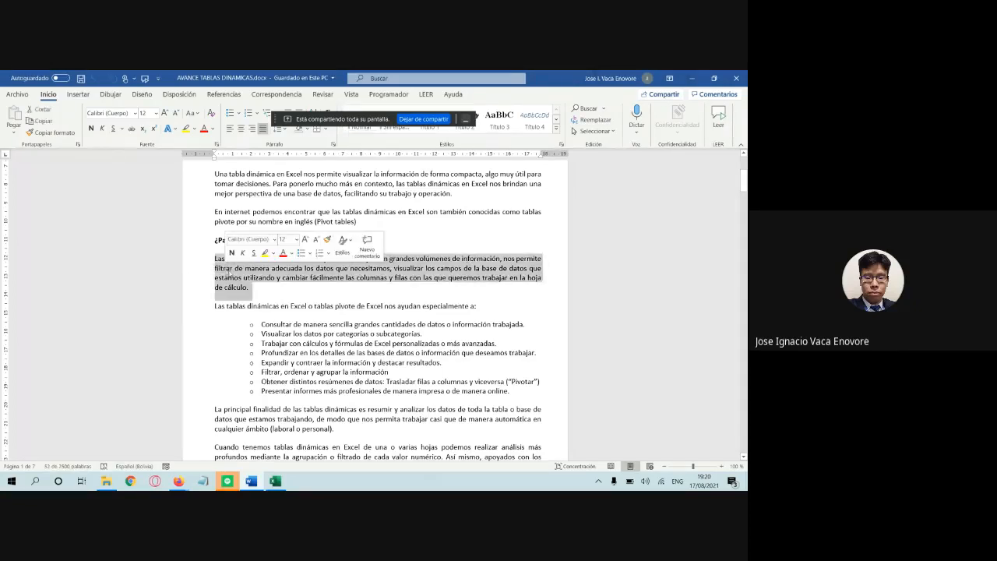
click(247, 271)
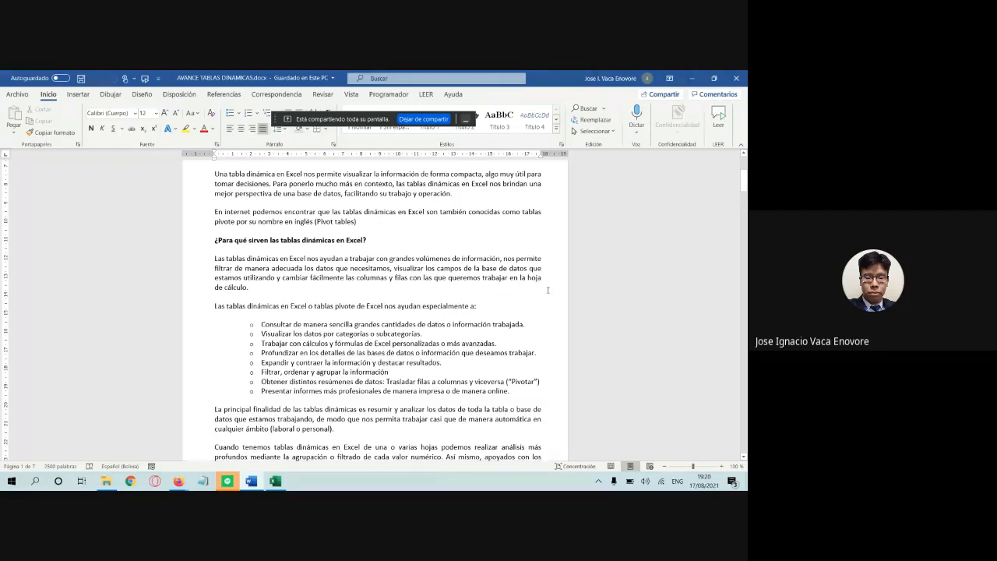
scroll(389, 288, down, 1)
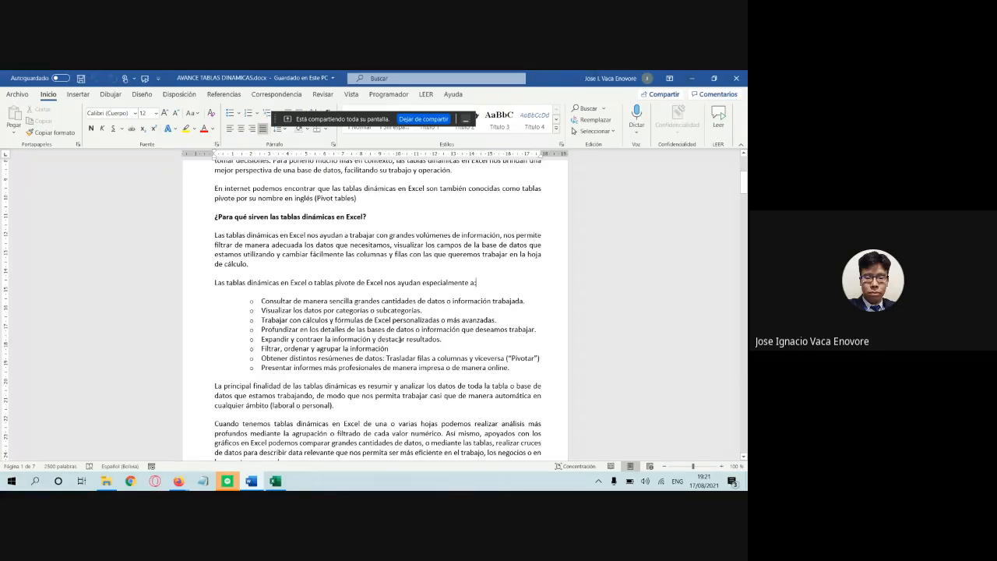
scroll(389, 336, down, 2)
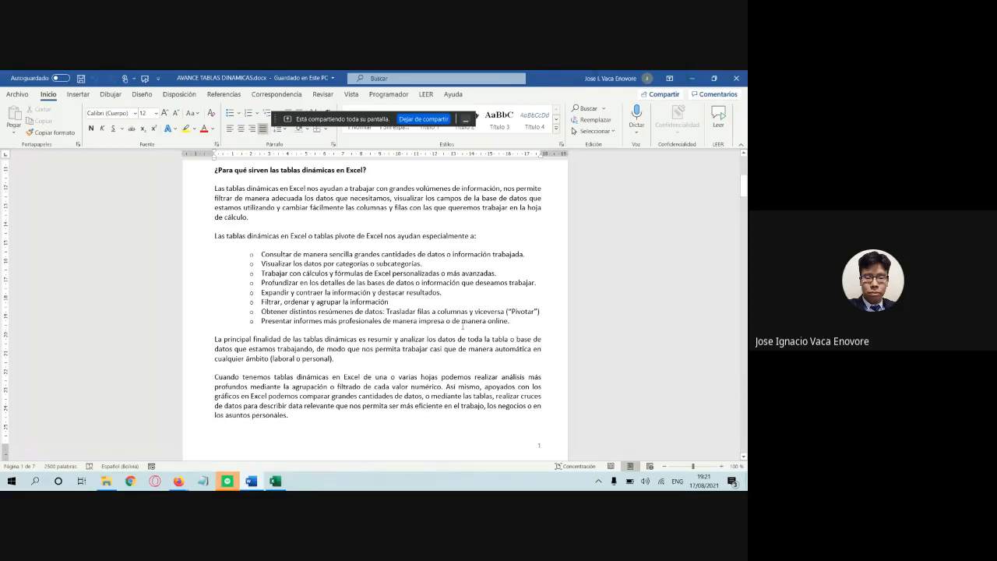
scroll(463, 327, down, 2)
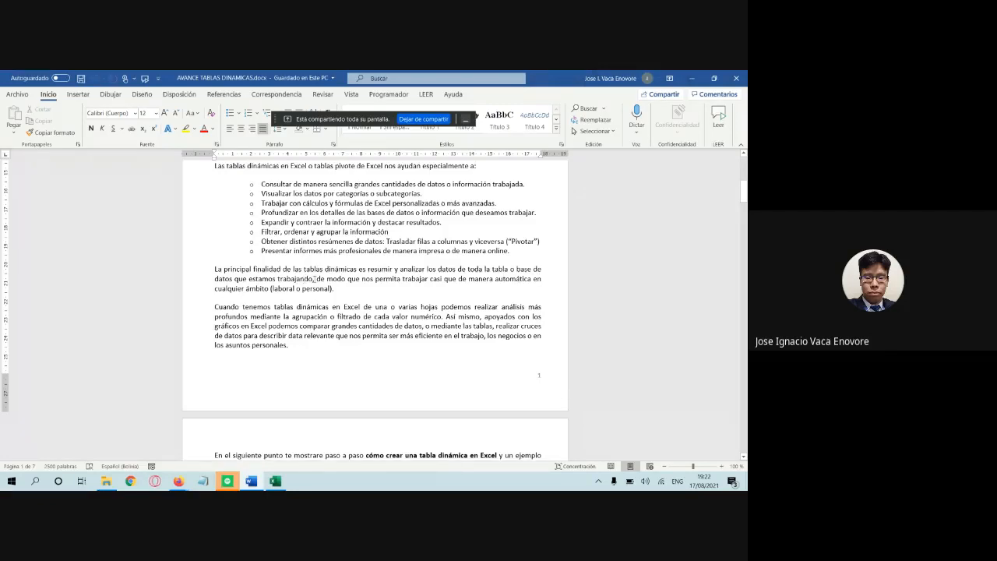
drag(315, 278, 217, 279)
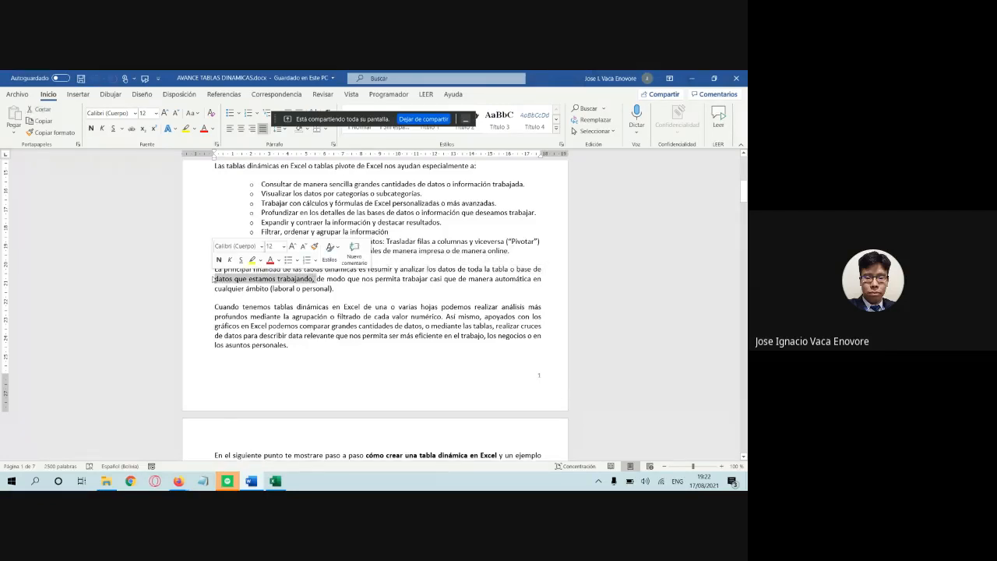
click(220, 282)
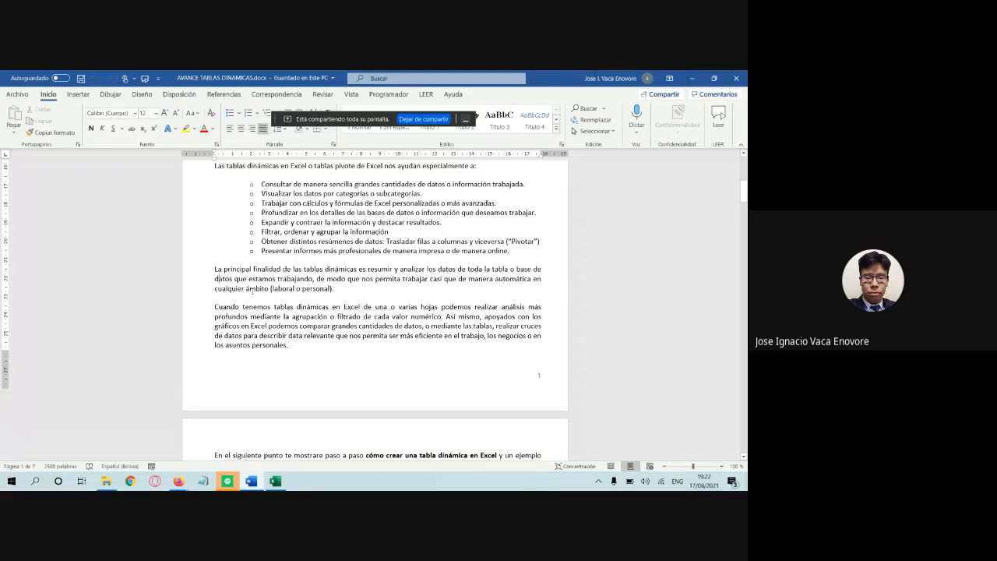
scroll(250, 290, down, 1)
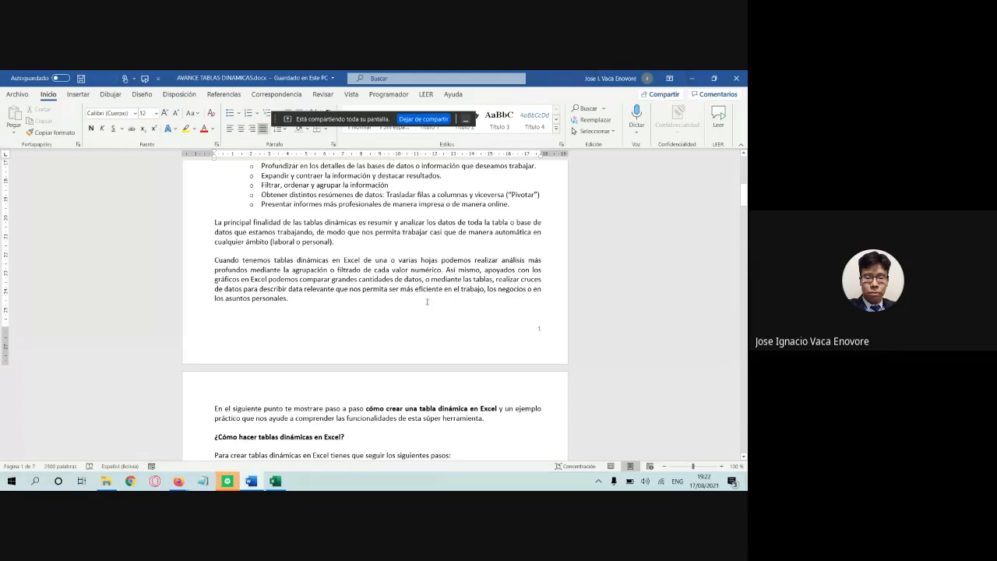
Step: Read the first steps of "¿Cómo hacer tablas dinámicas en Excel?", covering cell selection and the Tabla dinámica insert option
scroll(427, 303, down, 2)
scroll(413, 310, down, 1)
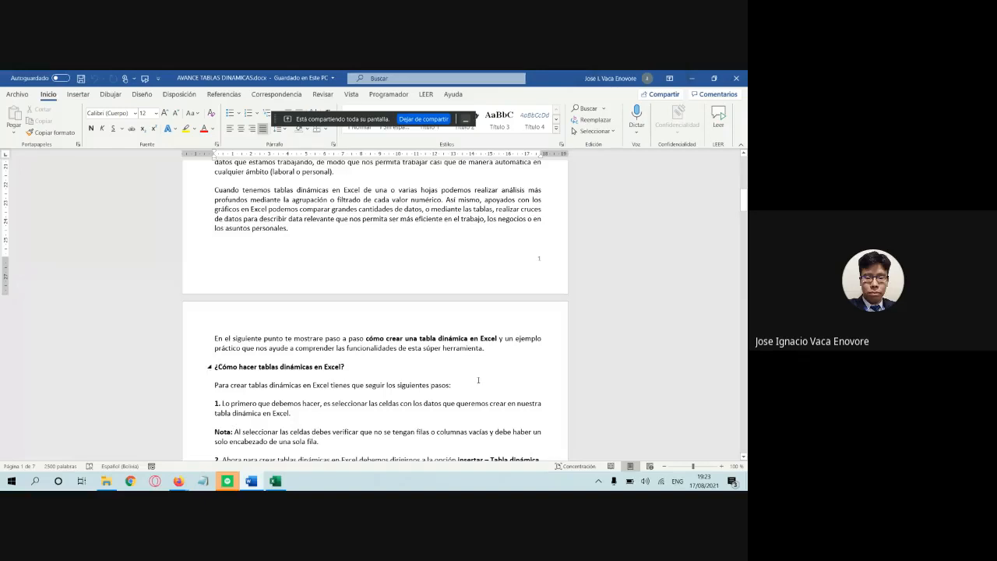
scroll(337, 320, down, 3)
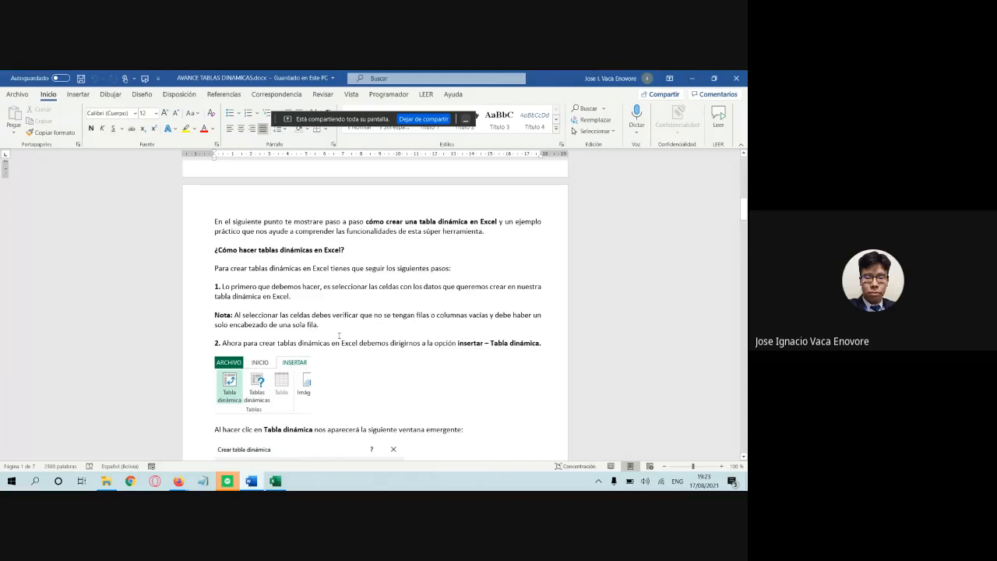
scroll(339, 336, down, 2)
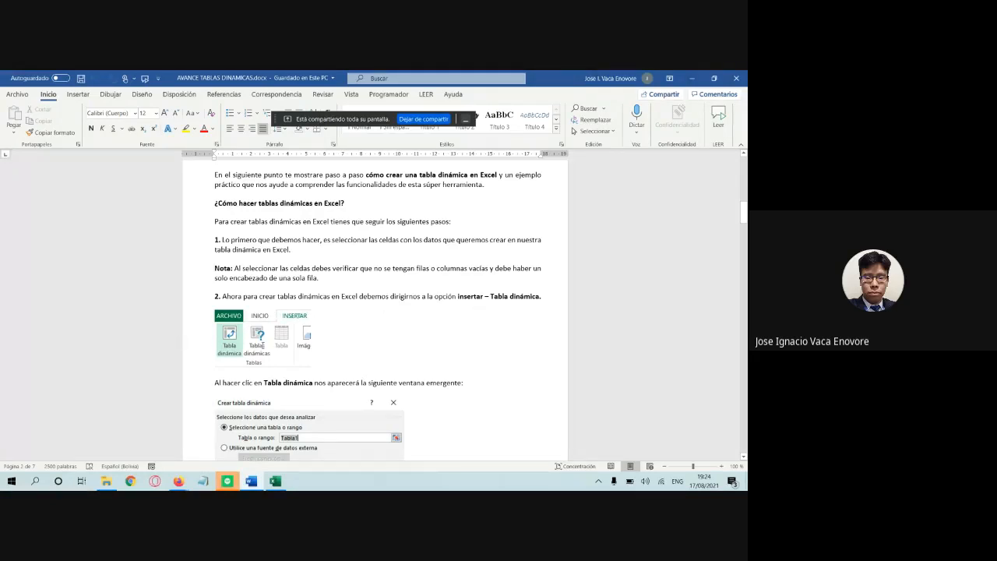
scroll(245, 372, down, 2)
scroll(236, 356, down, 1)
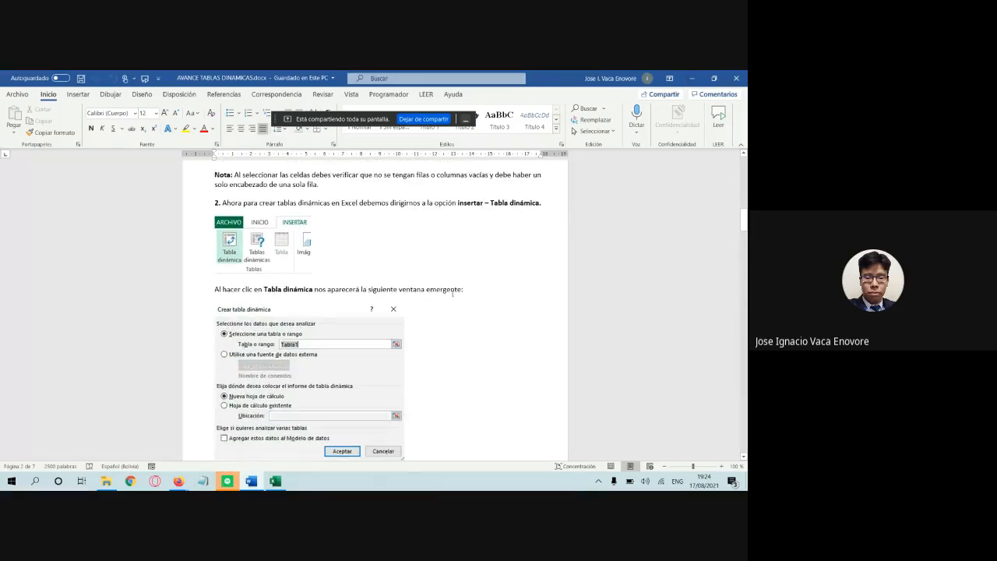
Step: Examine the Crear tabla dinámica dialog image and the explanation below it about the data range and report location
scroll(287, 319, down, 1)
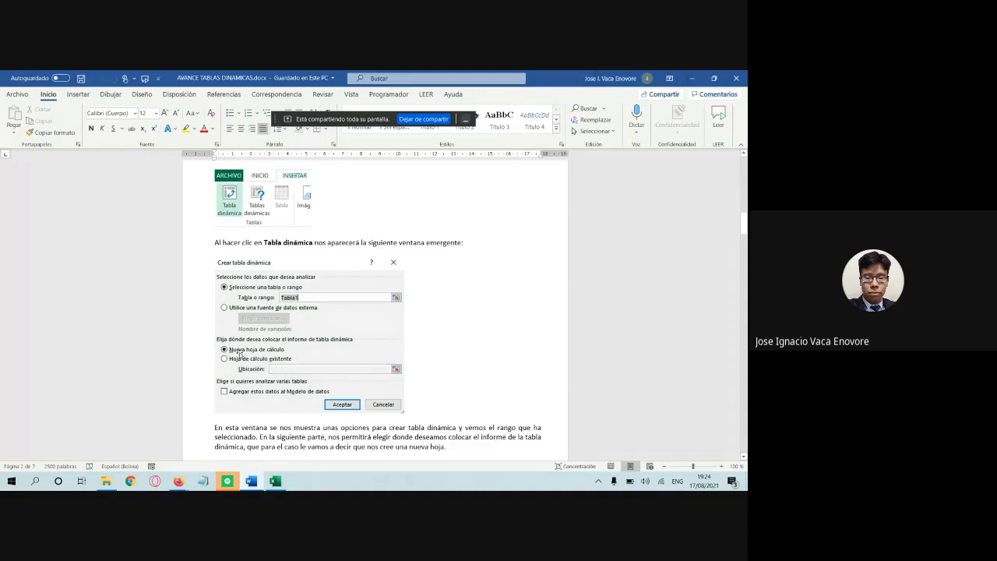
scroll(272, 358, down, 1)
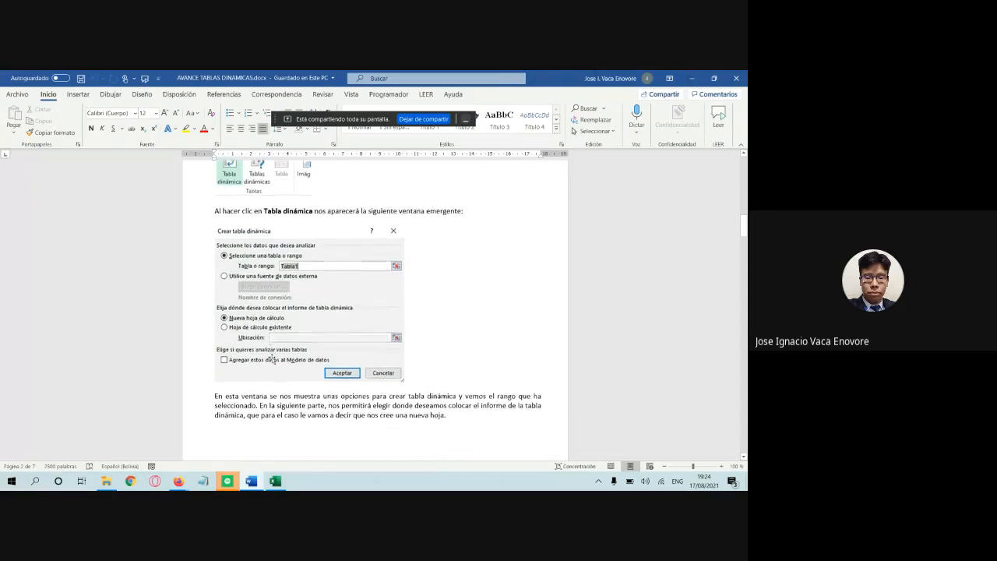
scroll(272, 358, down, 3)
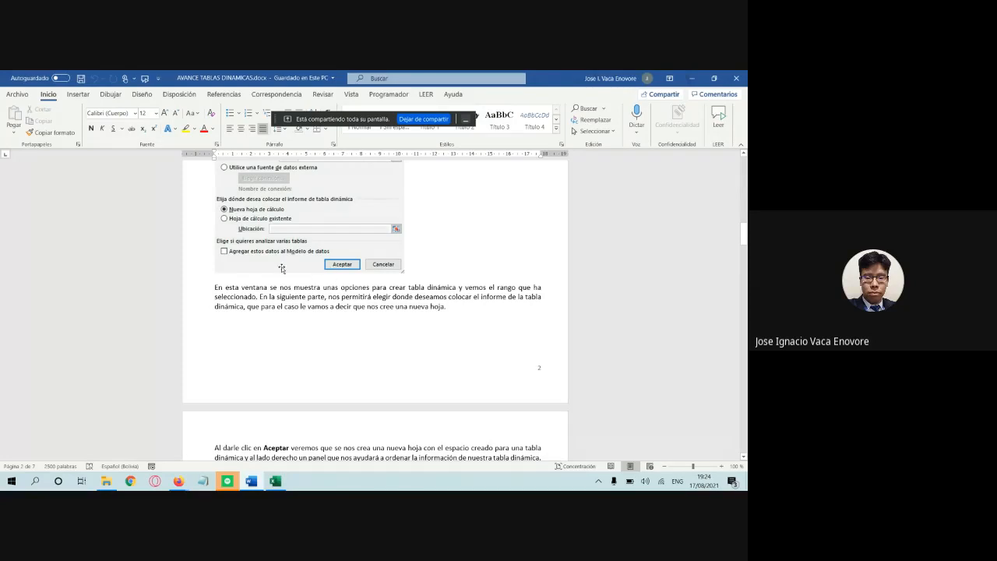
scroll(268, 286, down, 1)
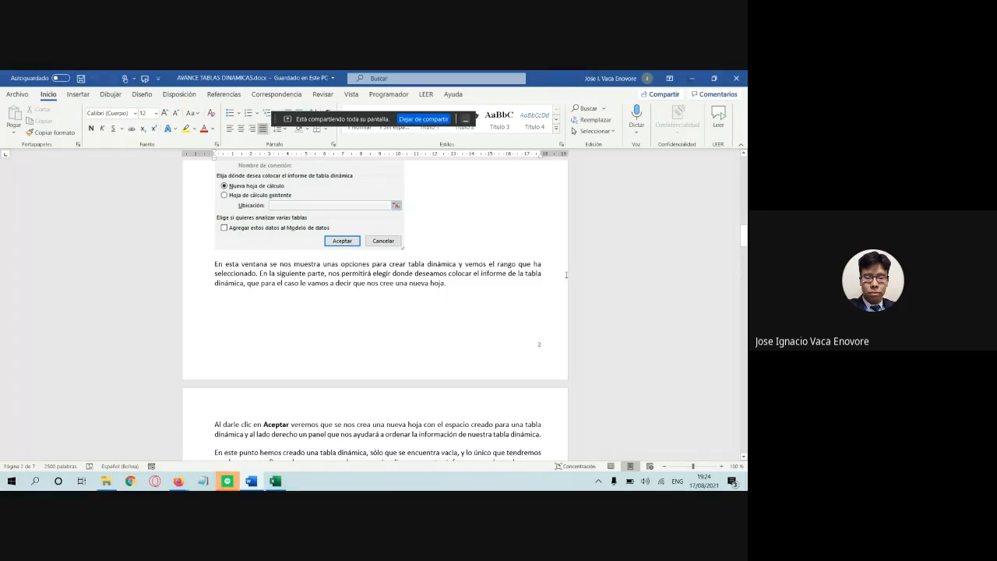
scroll(283, 267, up, 3)
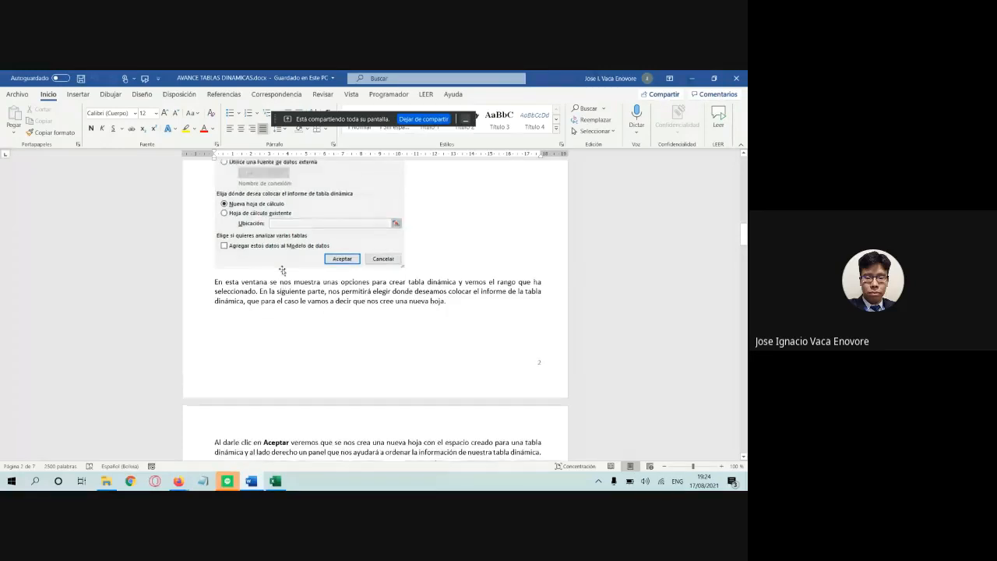
scroll(314, 288, down, 1)
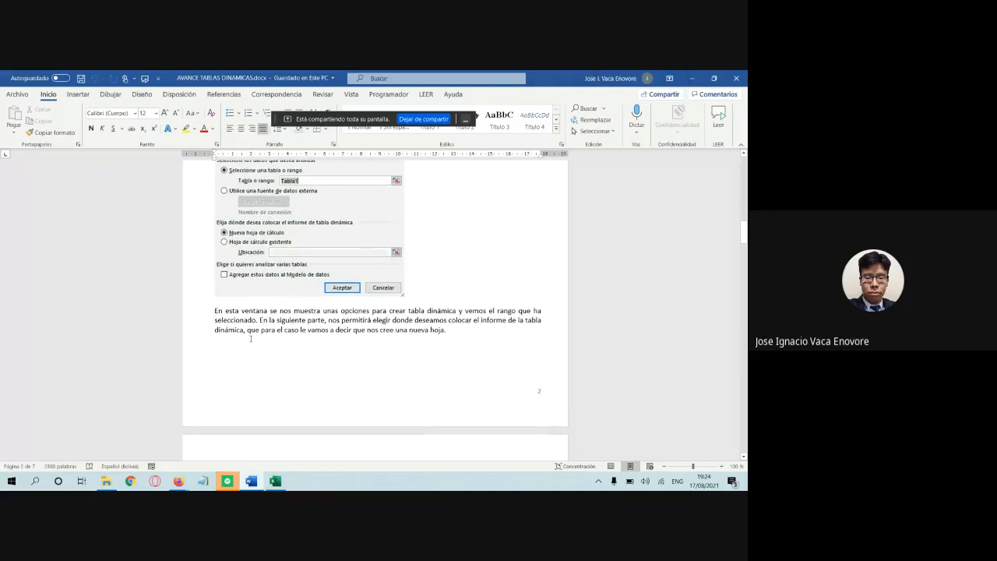
scroll(250, 338, up, 1)
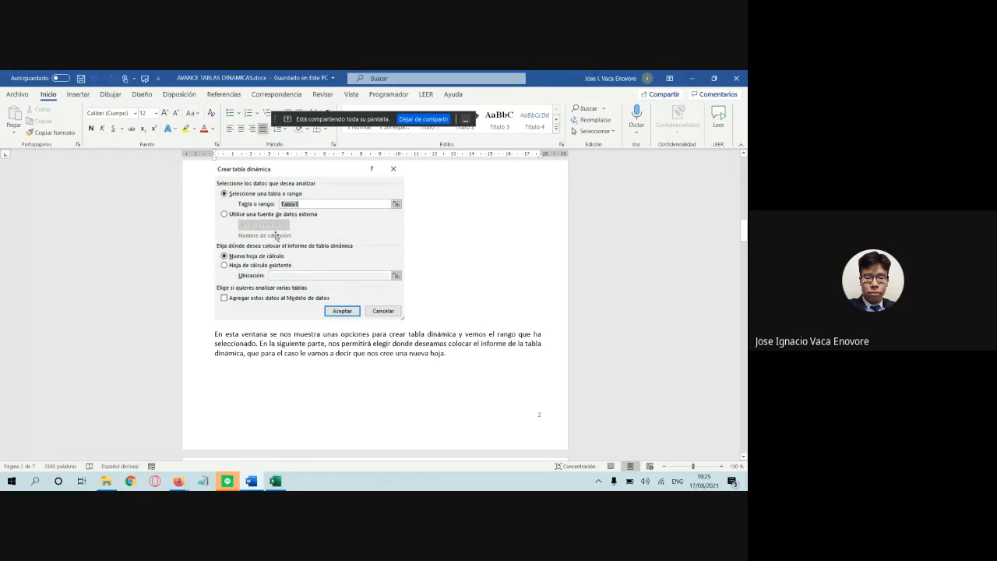
scroll(284, 202, down, 1)
scroll(258, 337, down, 1)
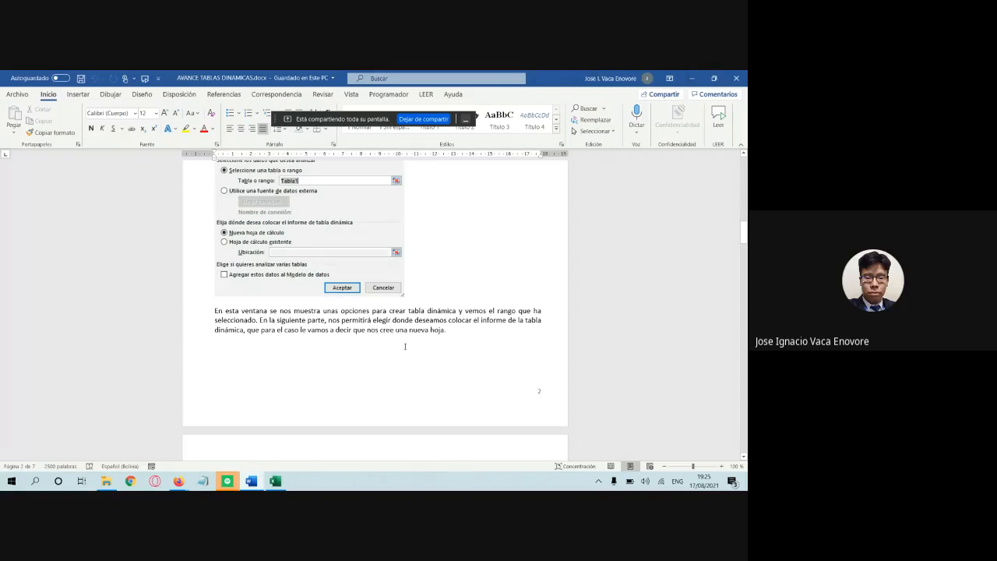
Step: Read the guide's text on accepting the pivot table dialog and the section "Organizar una tabla dinámica" with its four field boxes
scroll(405, 346, down, 4)
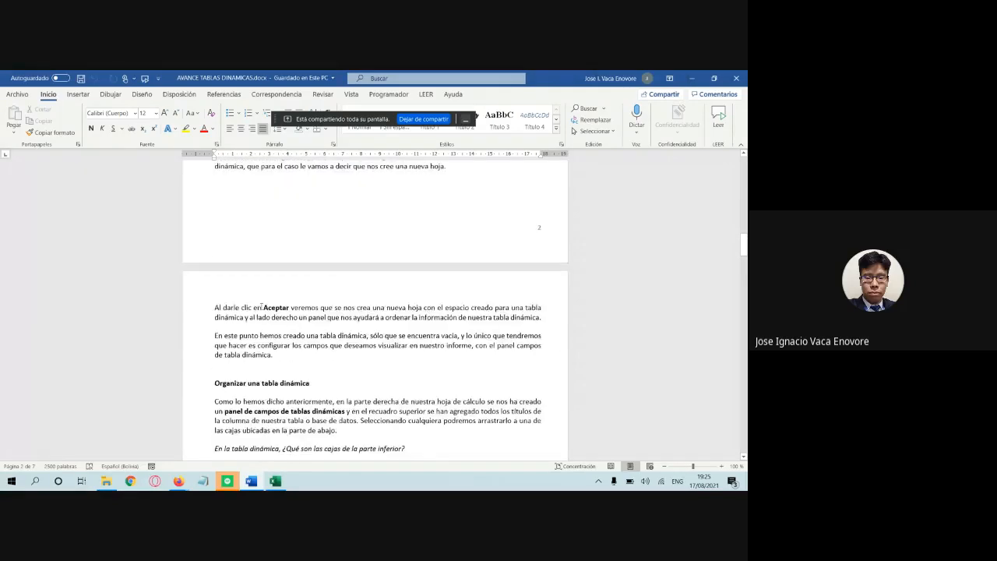
scroll(262, 308, down, 1)
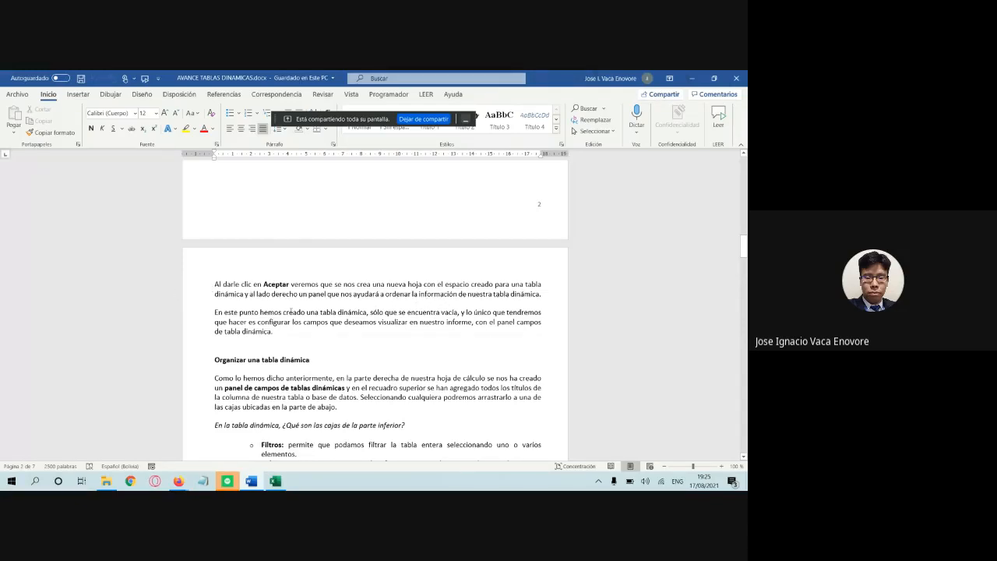
scroll(327, 316, down, 1)
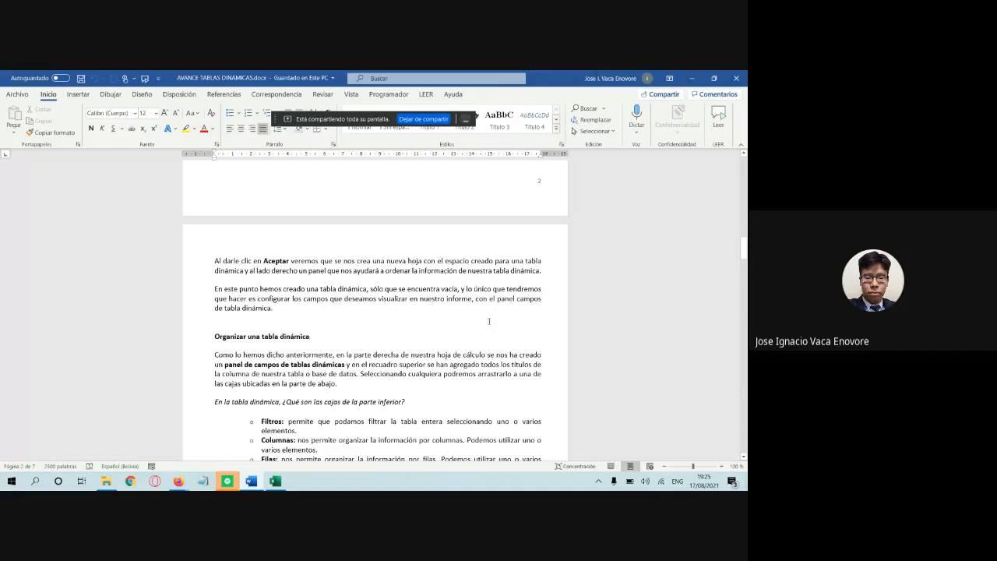
scroll(493, 322, down, 4)
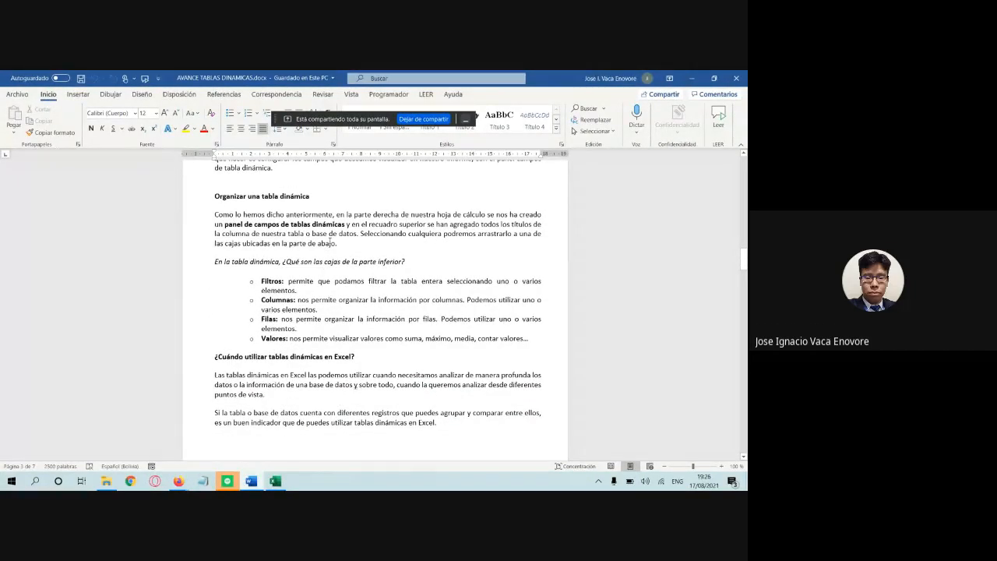
scroll(330, 242, up, 1)
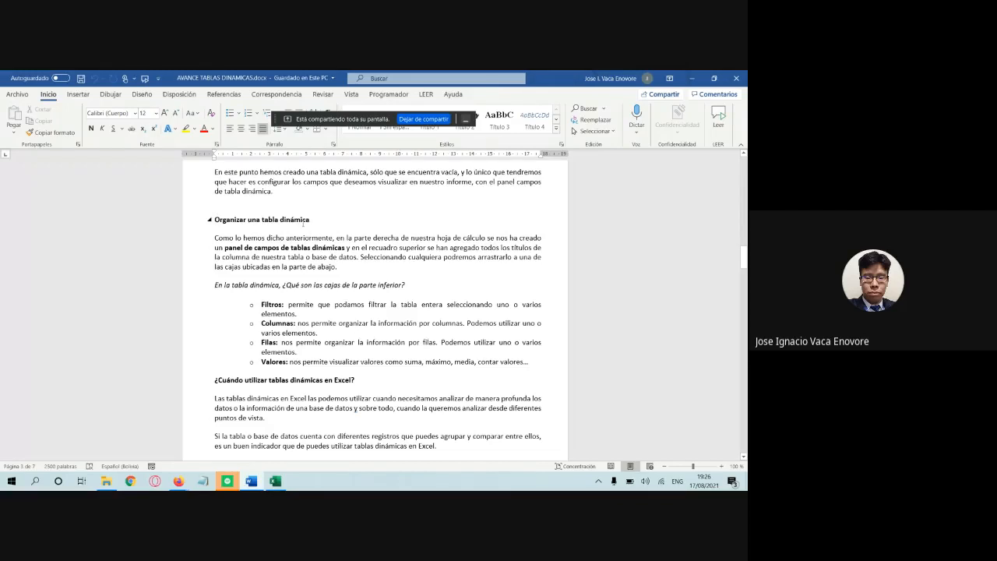
Step: Switch to Ejemplo 10.1.xlsx in Excel and highlight the sales table from the Fecha to the Importe column on Hoja1
click(281, 483)
click(189, 278)
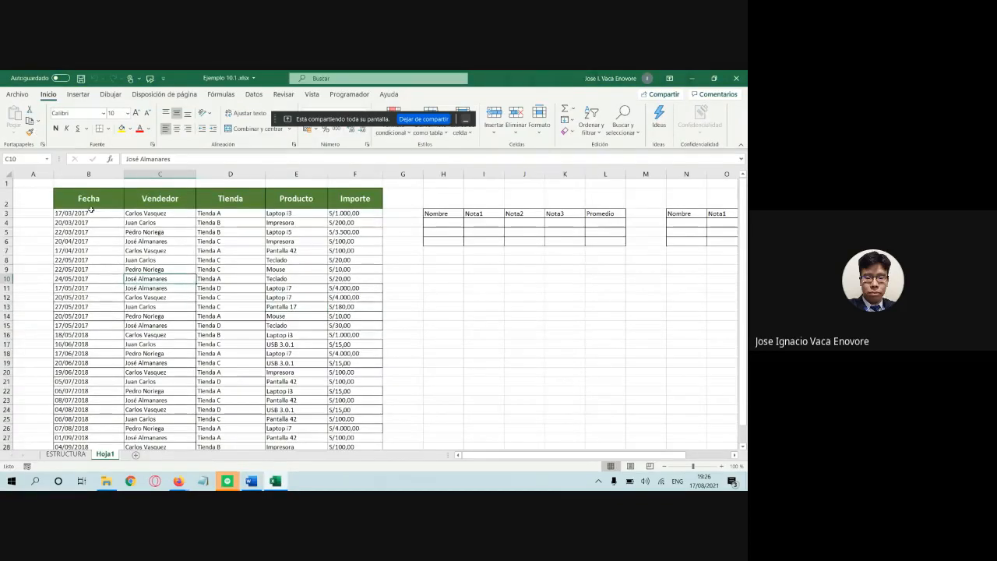
drag(78, 201, 368, 427)
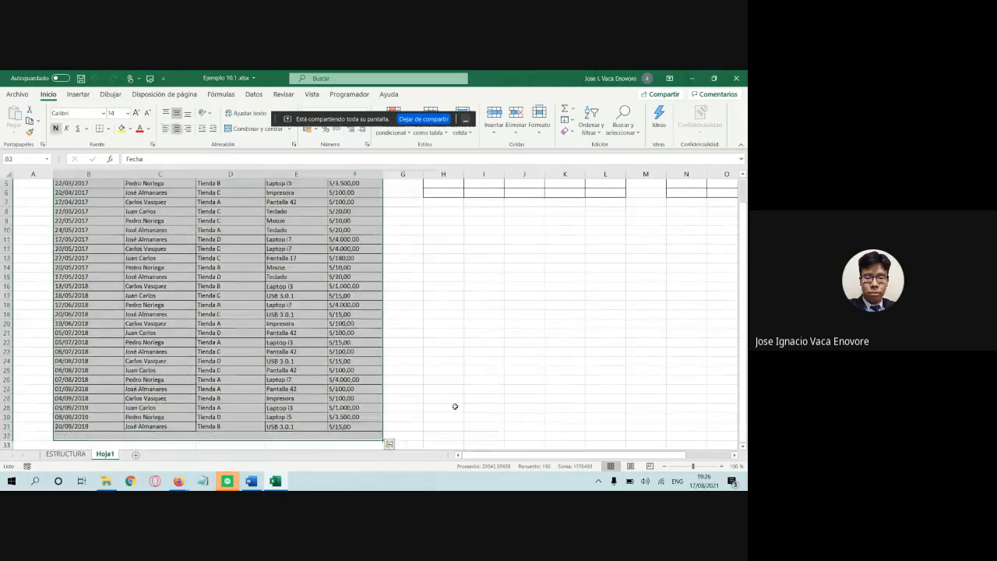
click(455, 408)
Step: Try to place Hoja1 within the same workbook with Mover o copiar, without creating a copy
right_click(112, 454)
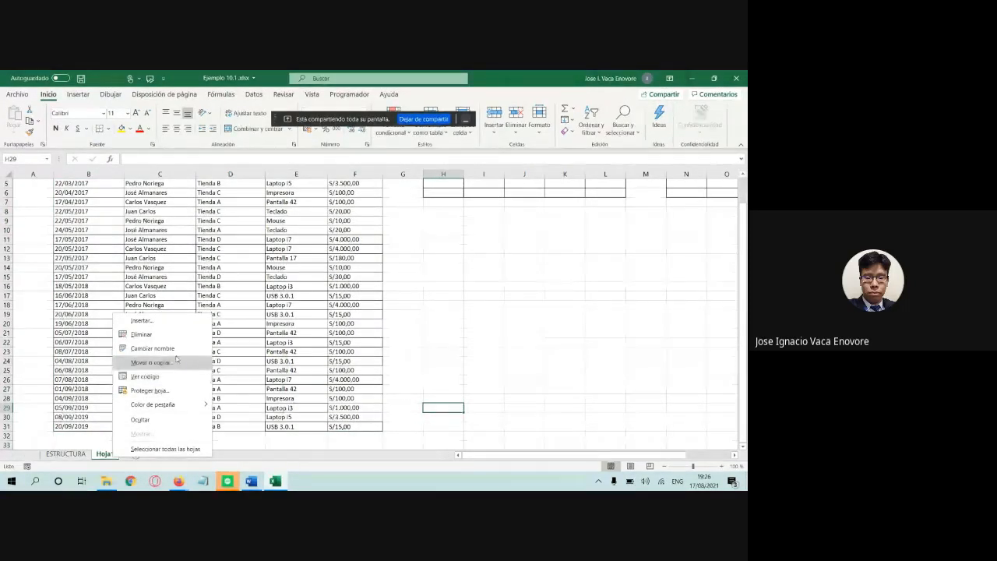
click(173, 362)
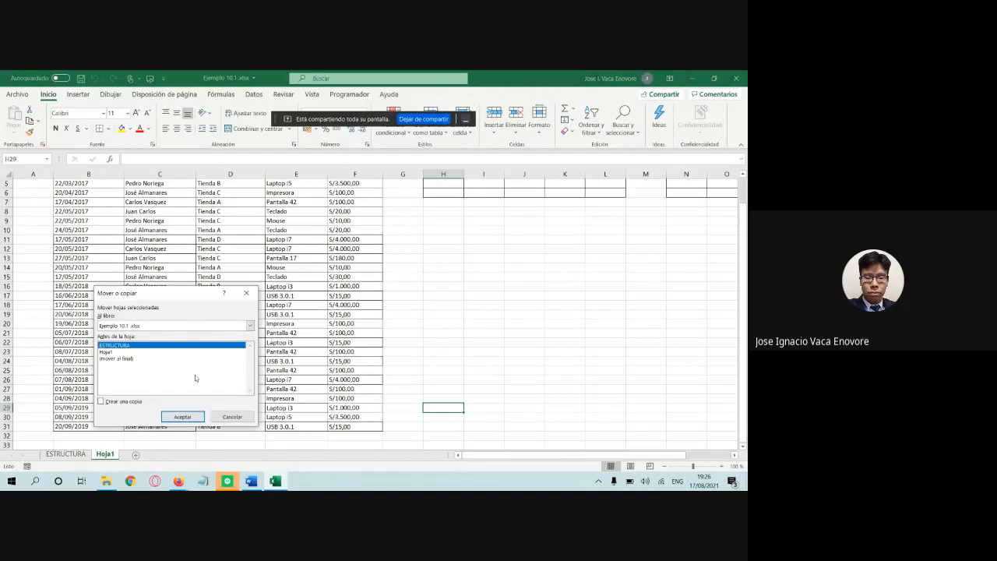
click(131, 358)
click(185, 417)
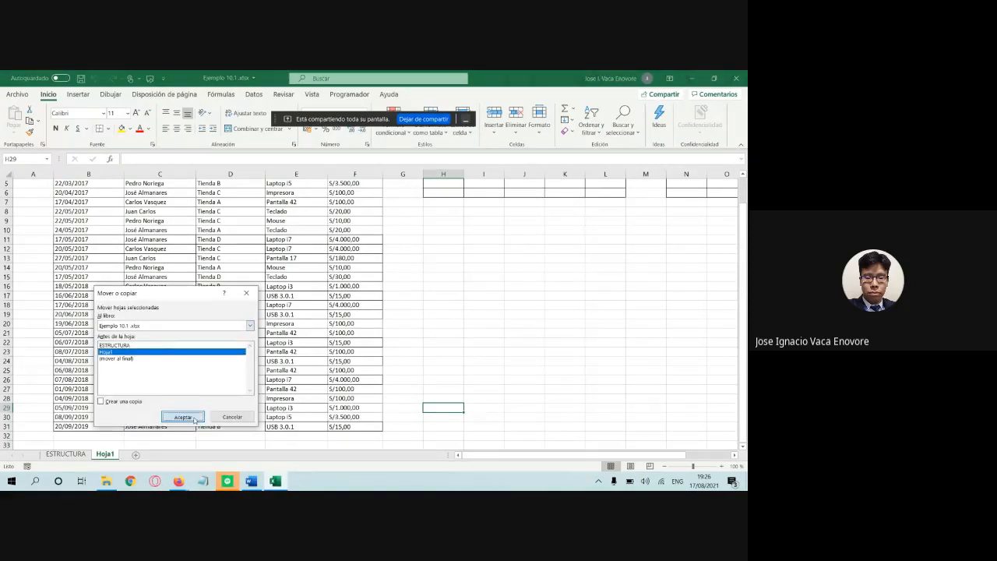
Step: Create a copy of the Hoja1 sheet in the same workbook
right_click(113, 455)
click(177, 364)
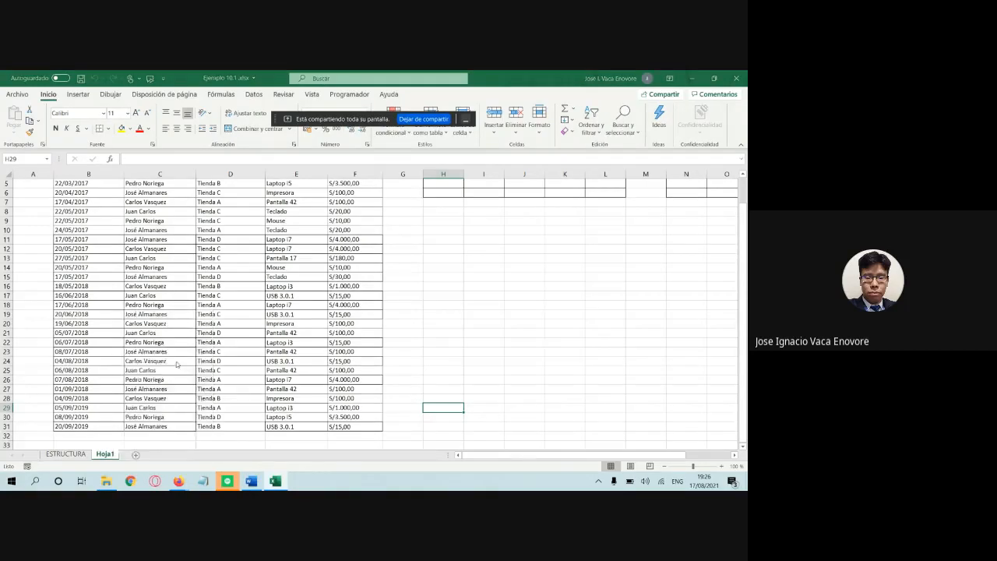
click(100, 399)
click(118, 356)
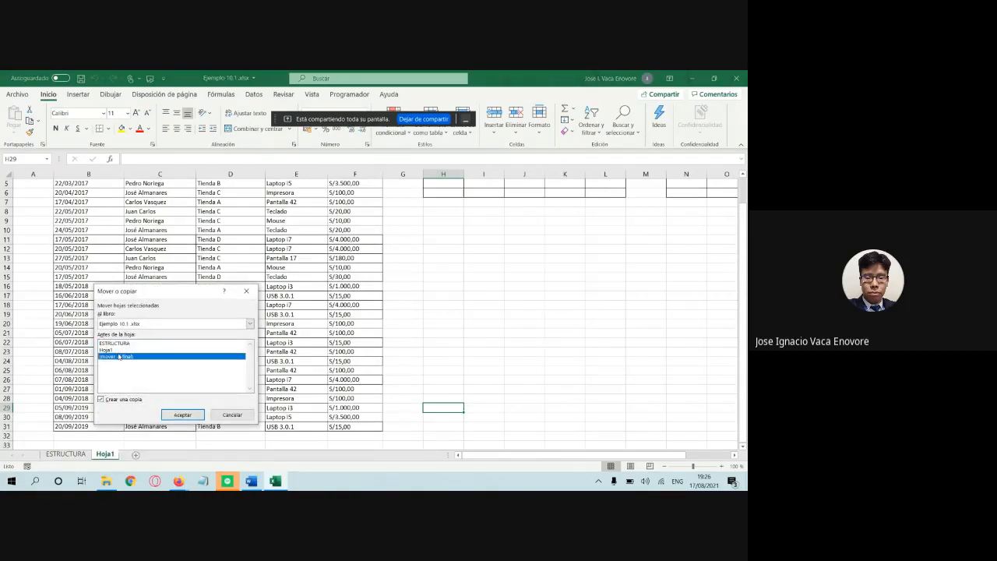
click(182, 414)
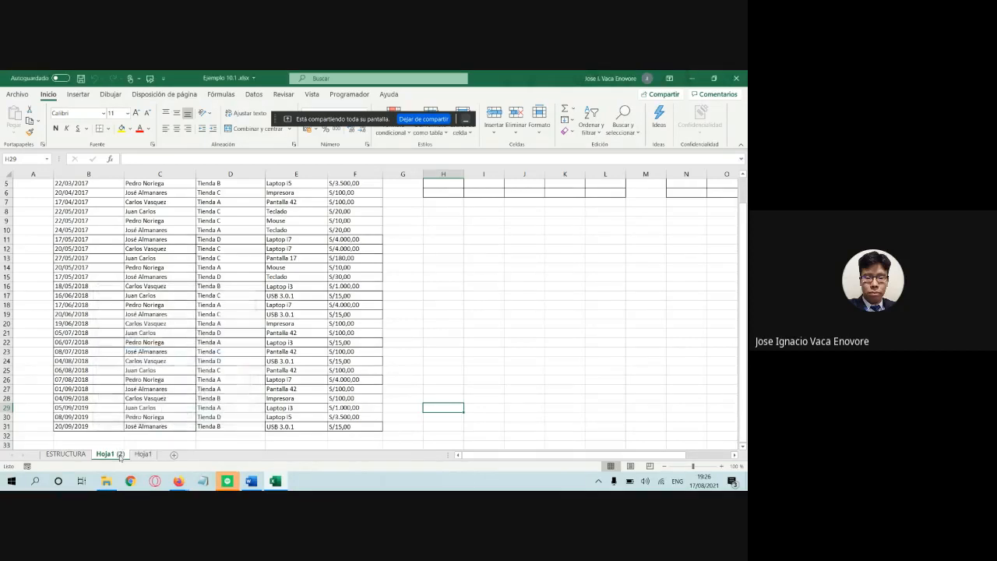
Step: Insert a pivot table from the sales data B2:F31 on Hoja1 (2), placing the report on a new worksheet
scroll(71, 226, up, 2)
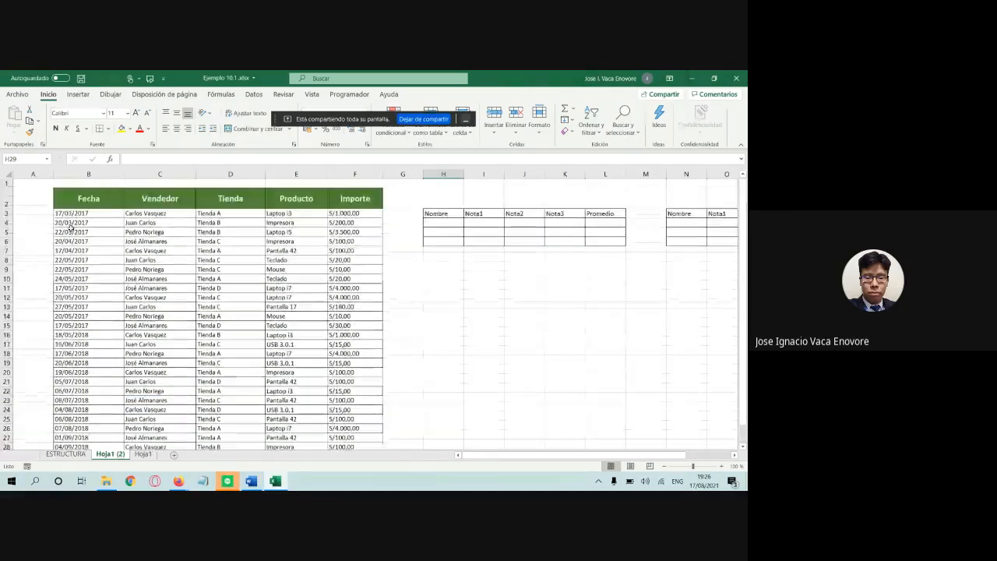
drag(78, 197, 368, 423)
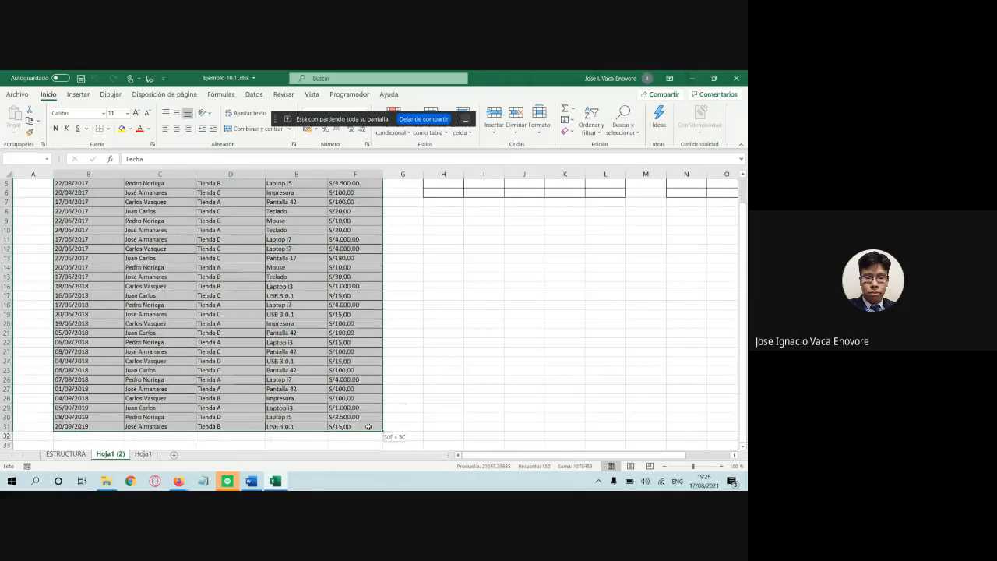
click(84, 96)
click(16, 121)
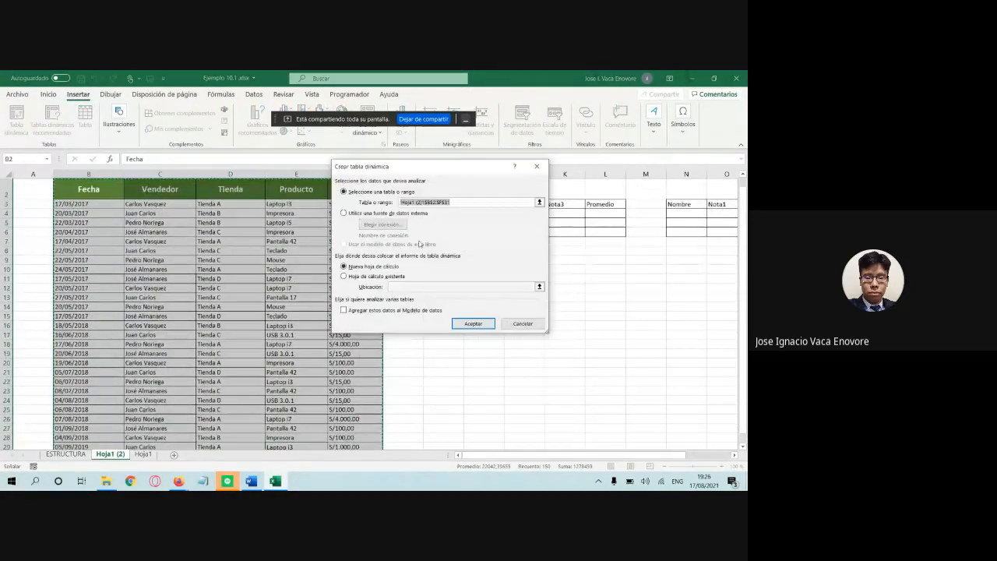
click(456, 325)
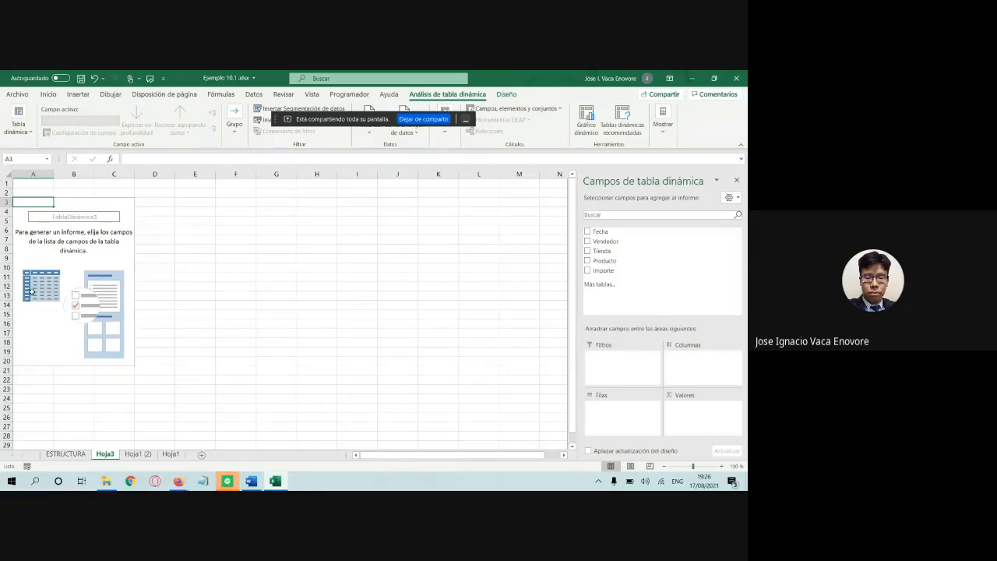
Step: Return to the Word guide and review the steps of "¿Cómo hacer tablas dinámicas en Excel?" up to the Crear tabla dinámica dialog
click(249, 482)
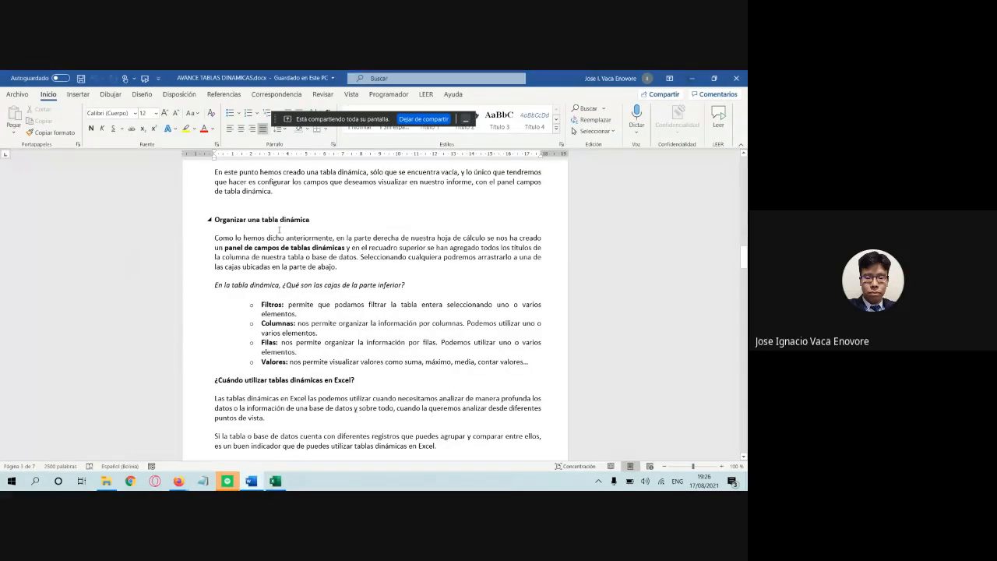
scroll(328, 228, up, 6)
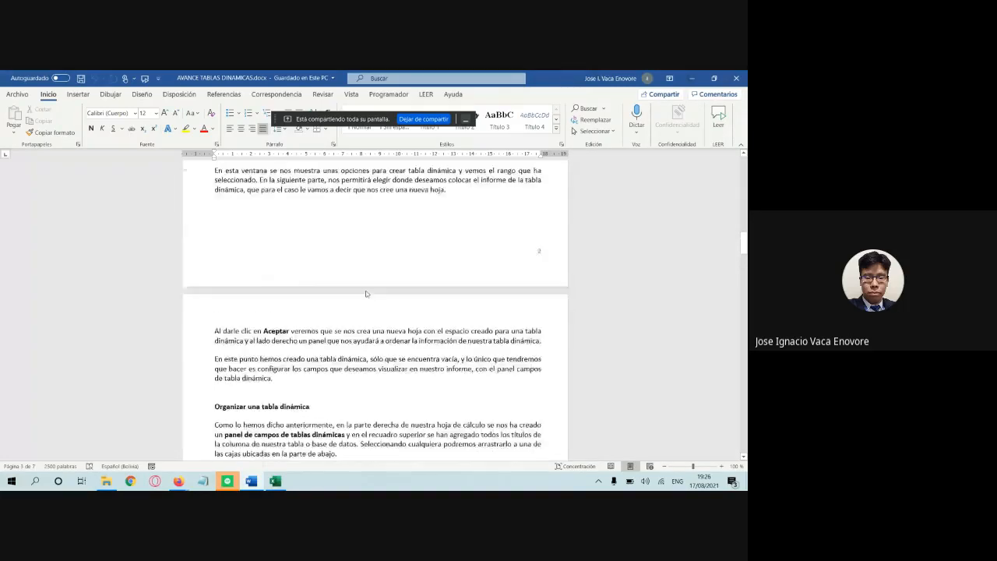
scroll(367, 293, up, 2)
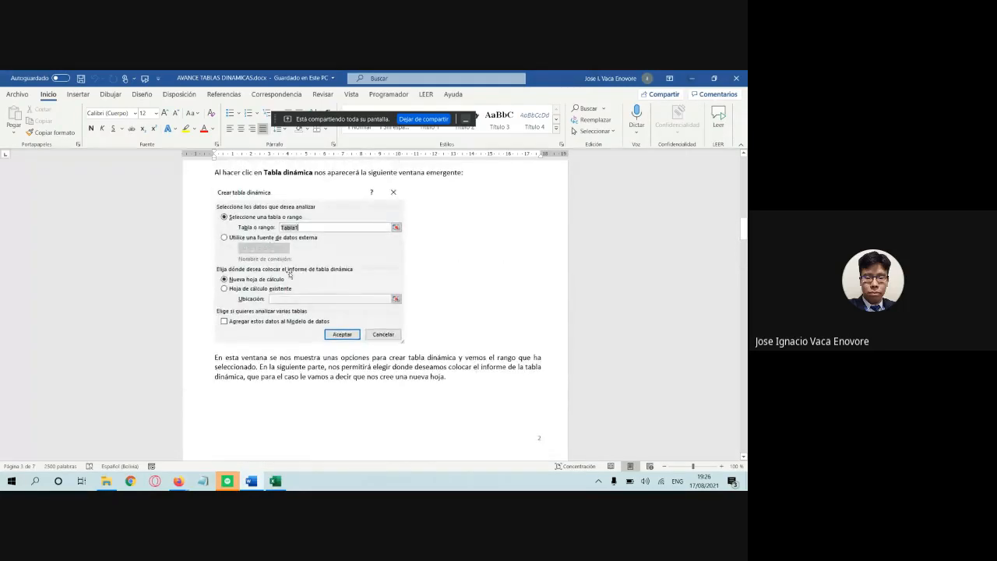
scroll(325, 280, up, 5)
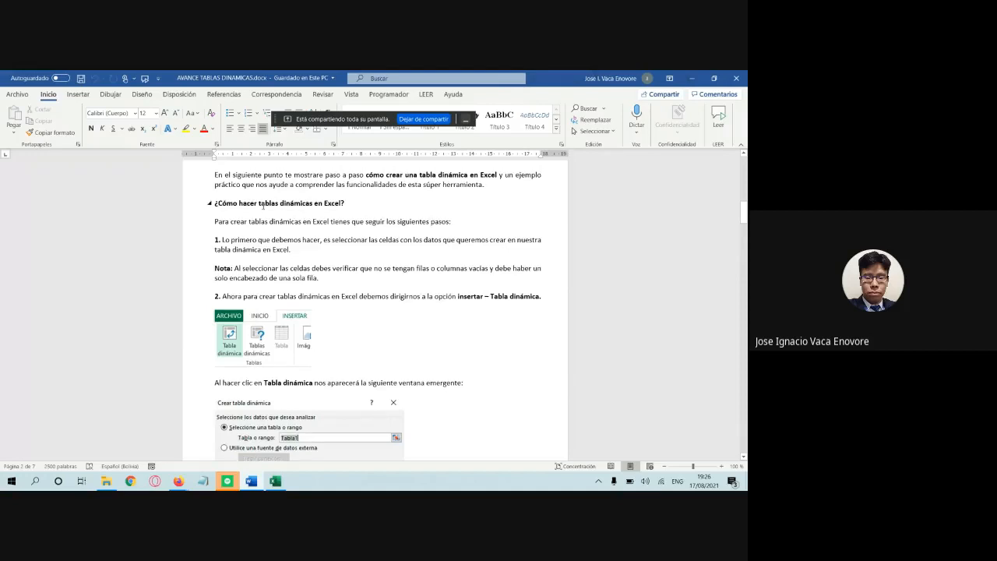
drag(216, 204, 392, 277)
click(392, 277)
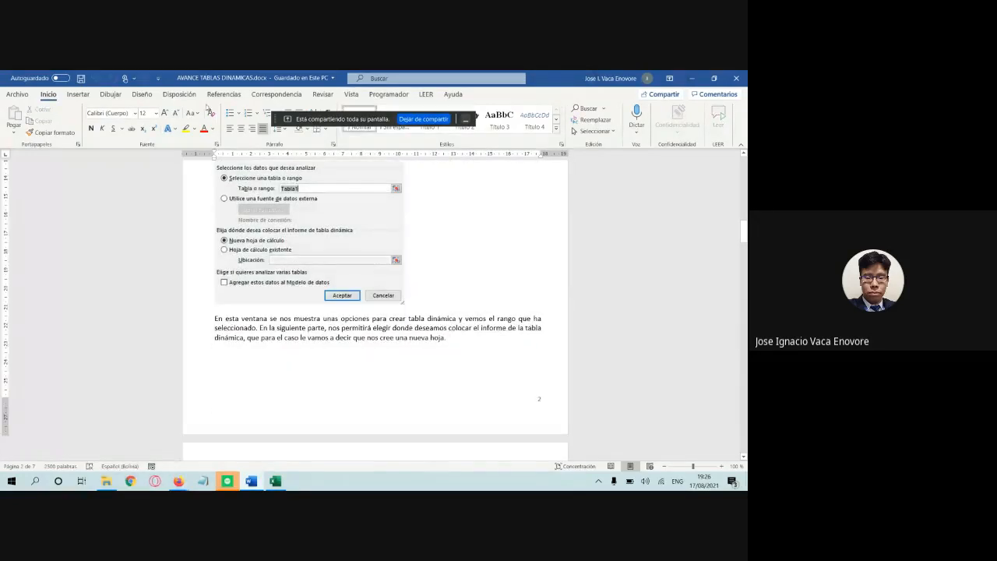
Step: Reread the paragraphs on the new empty pivot table and the field panel under "Organizar una tabla dinámica"
scroll(333, 296, down, 4)
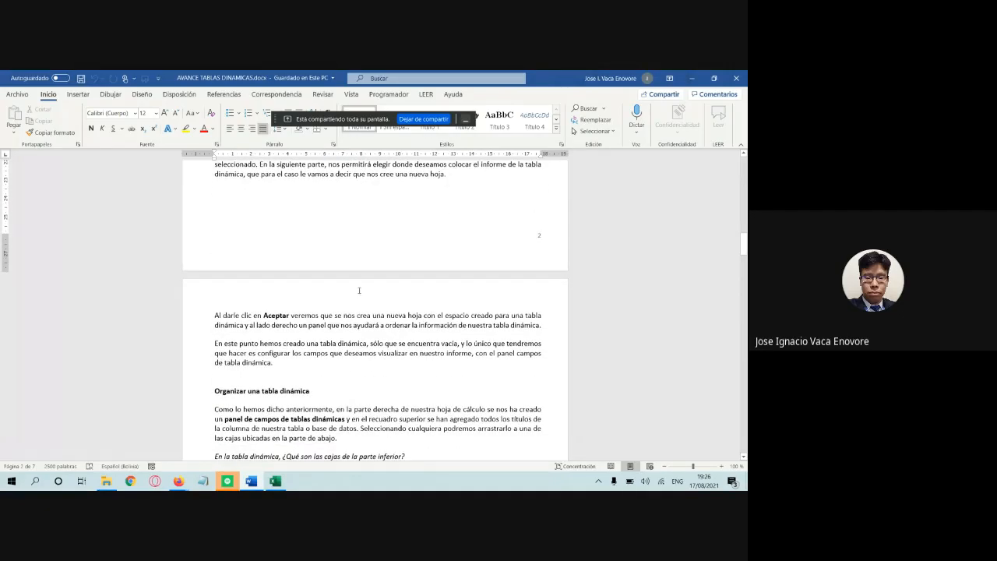
scroll(325, 302, down, 3)
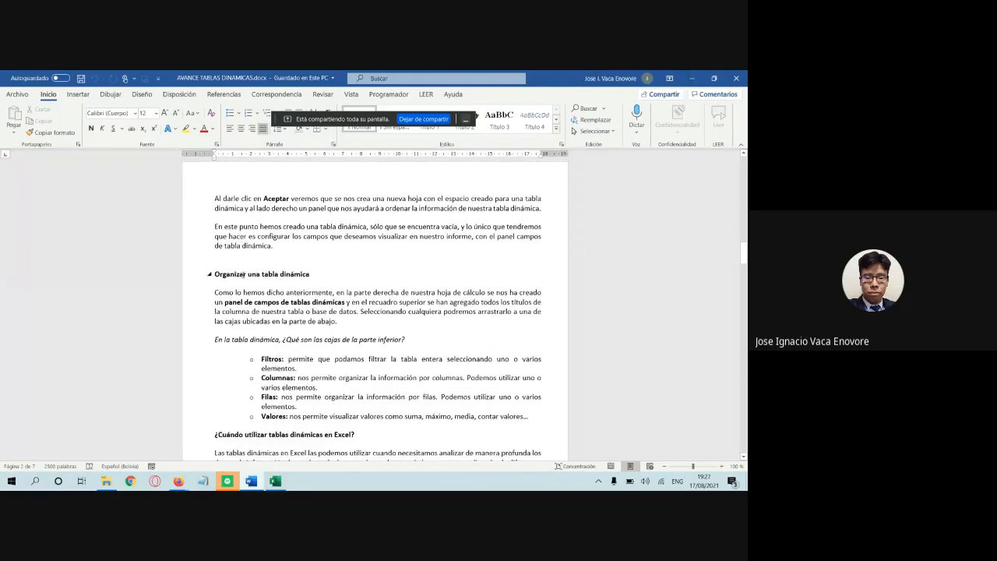
scroll(319, 292, down, 1)
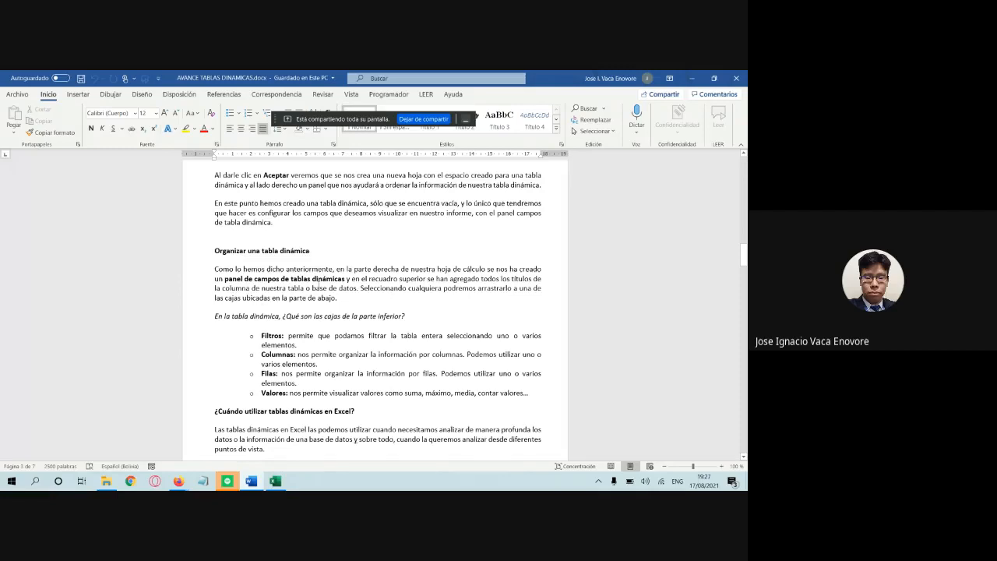
Step: Compare the guide's field panel description with the pivot table fields on Hoja3 and the column headings on Hoja1 (2)
click(275, 481)
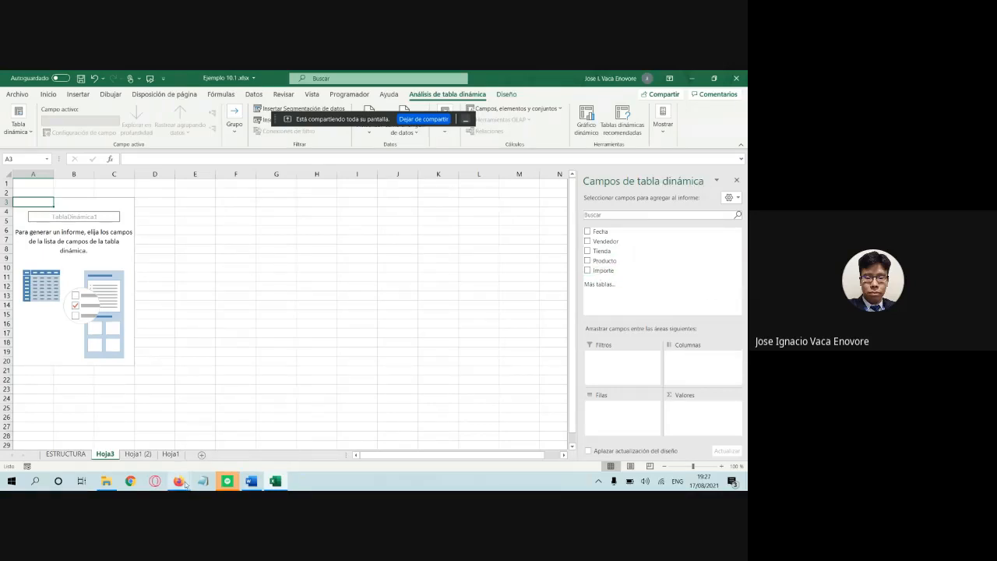
click(249, 482)
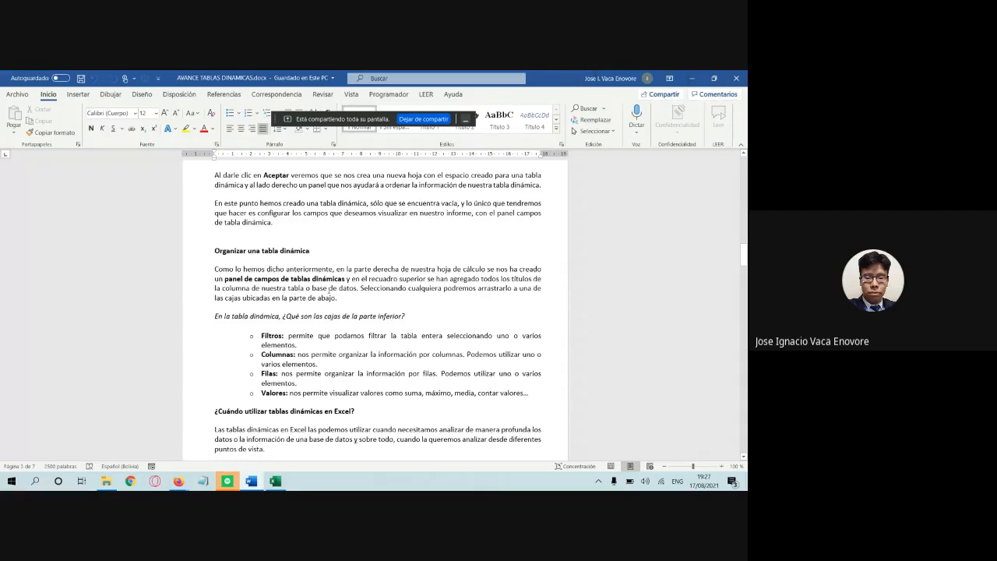
click(275, 481)
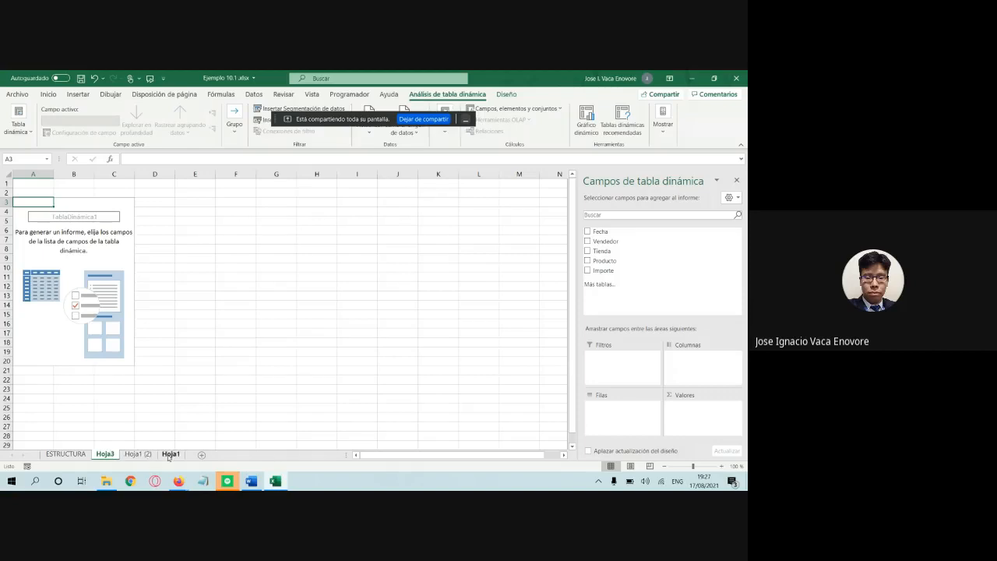
click(138, 454)
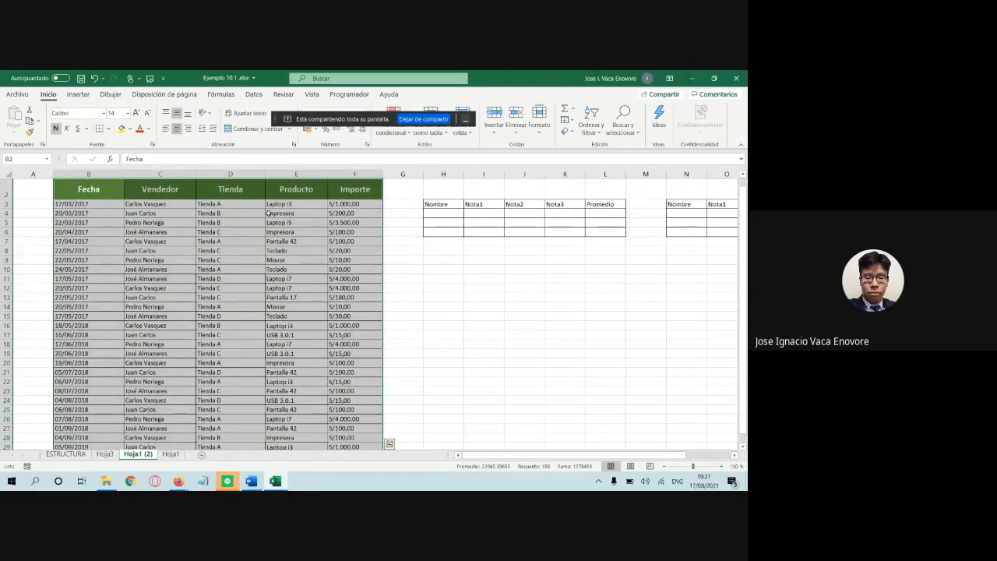
click(105, 454)
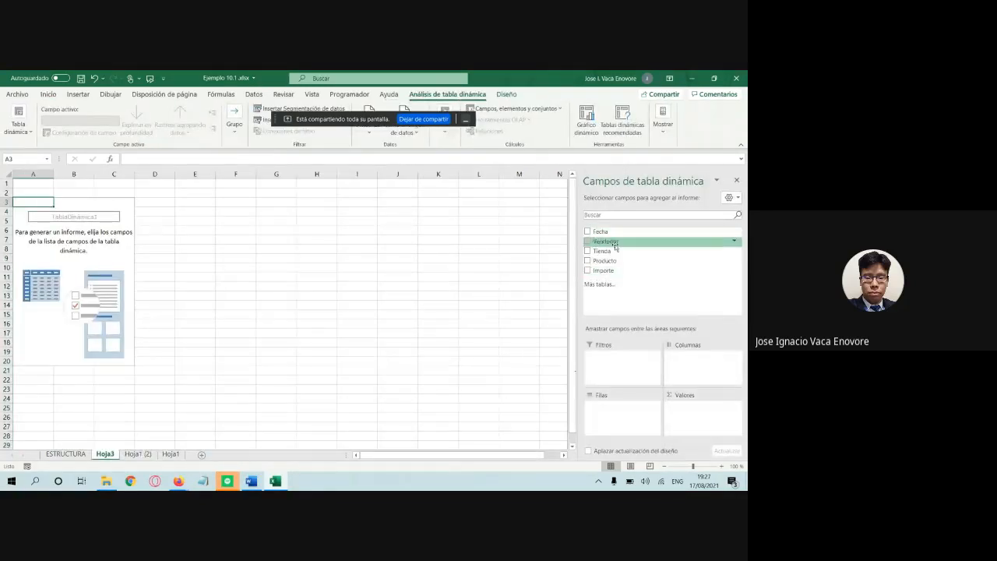
Step: Switch to the Google Meet call in Firefox and admit the participant waiting to join
mouse_move(179, 481)
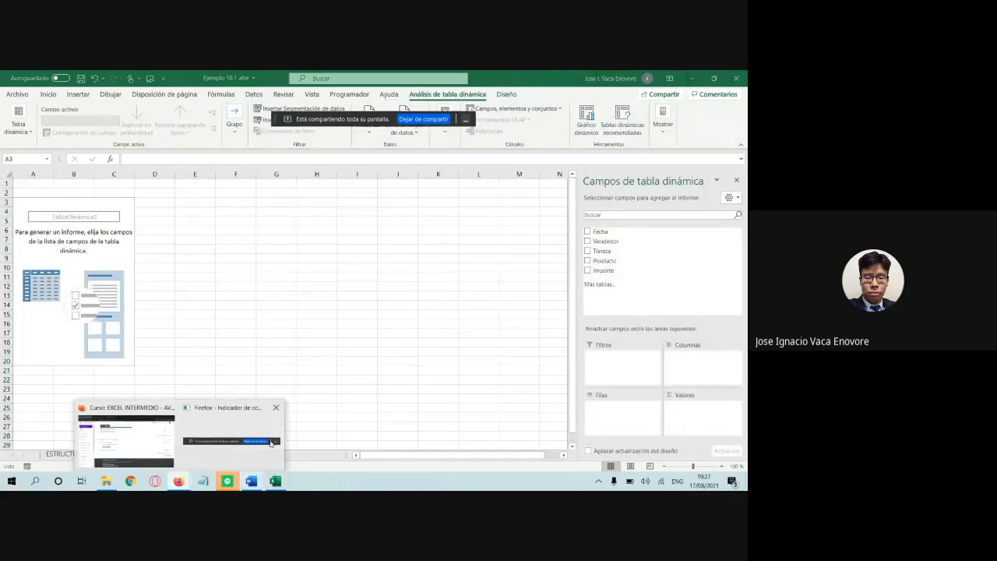
click(136, 430)
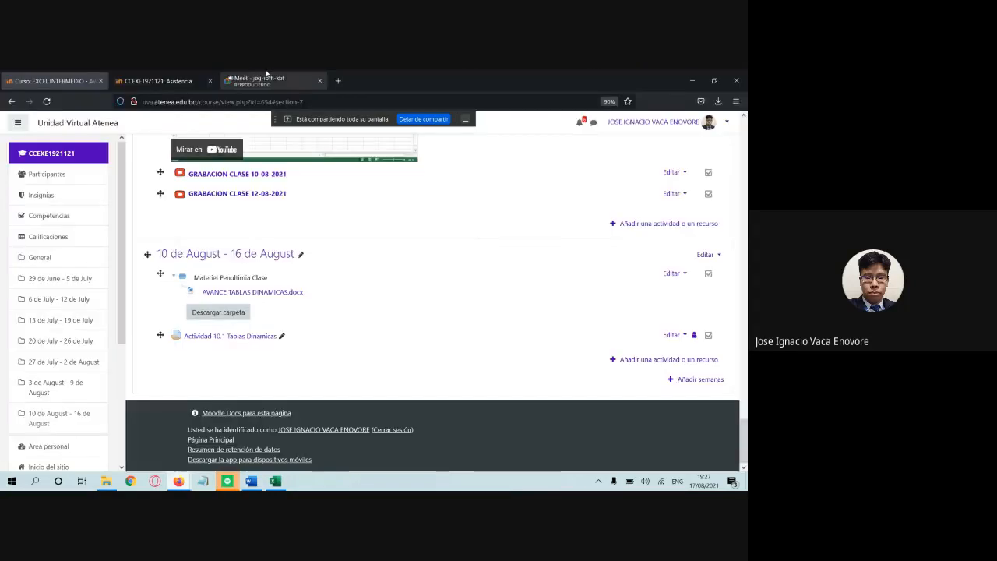
click(267, 77)
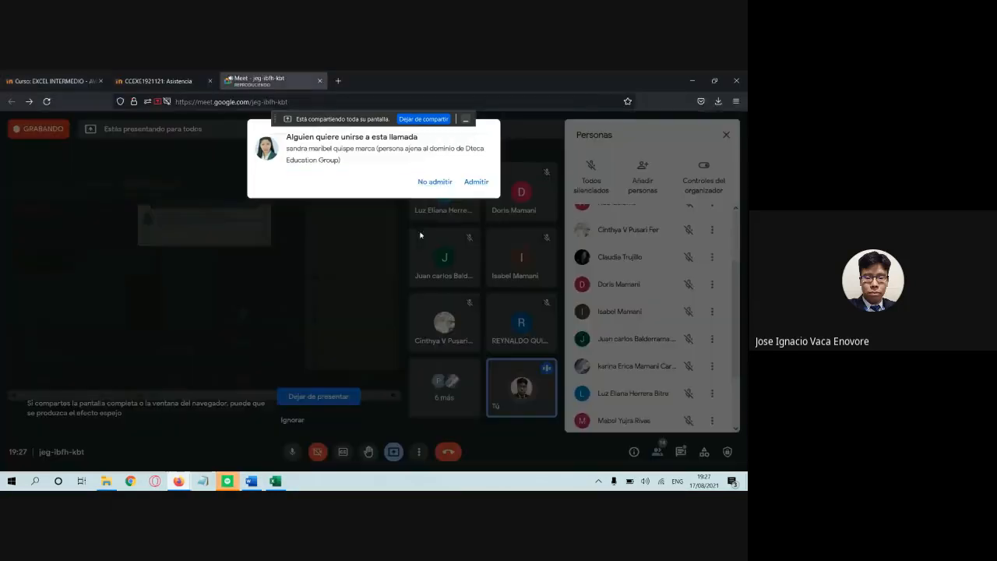
click(475, 181)
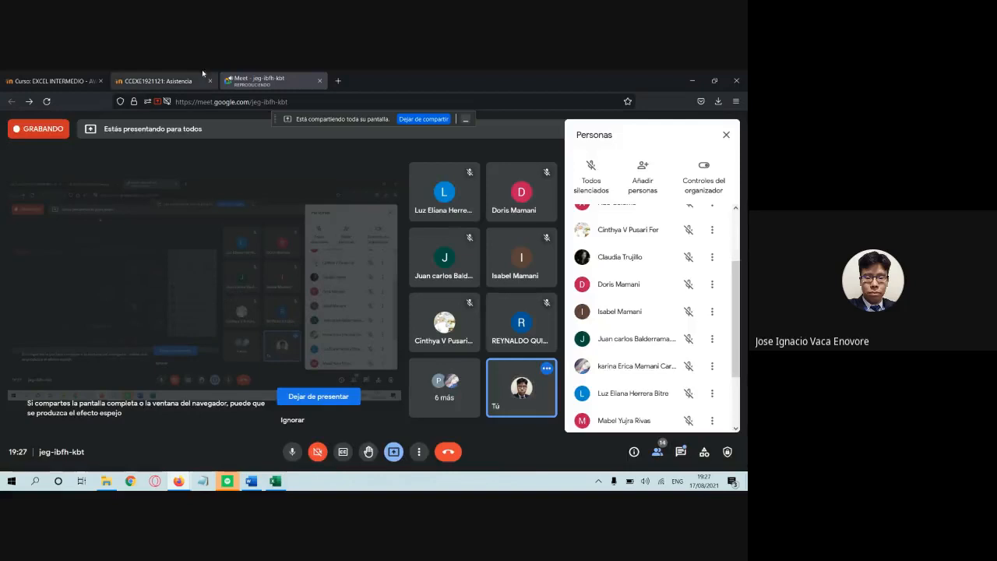
Step: Reopen the 17.08.21 attendance session on Unidad Virtual Atenea, mark the tenth student as Retrasado and save the attendance
click(156, 80)
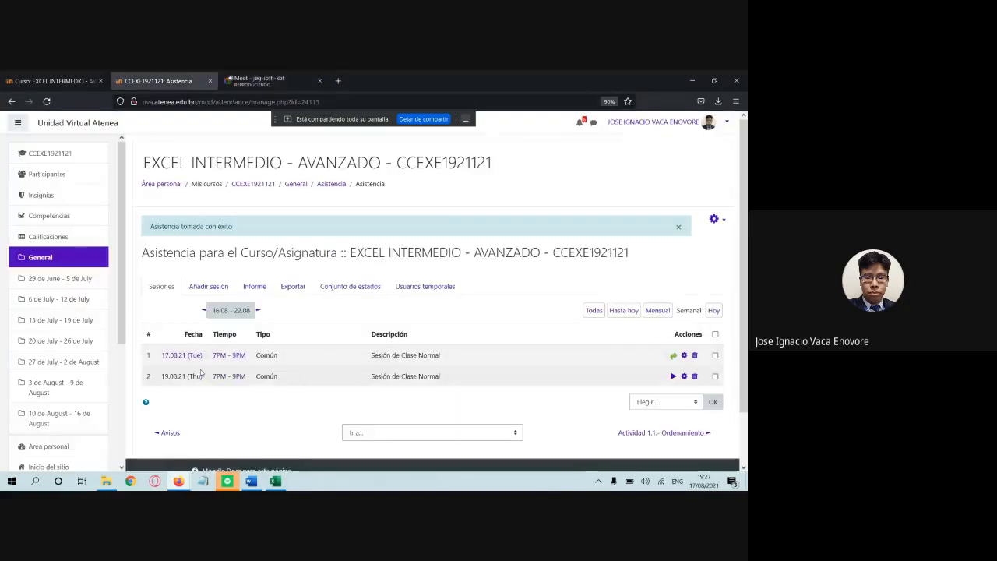
click(673, 355)
scroll(623, 364, down, 5)
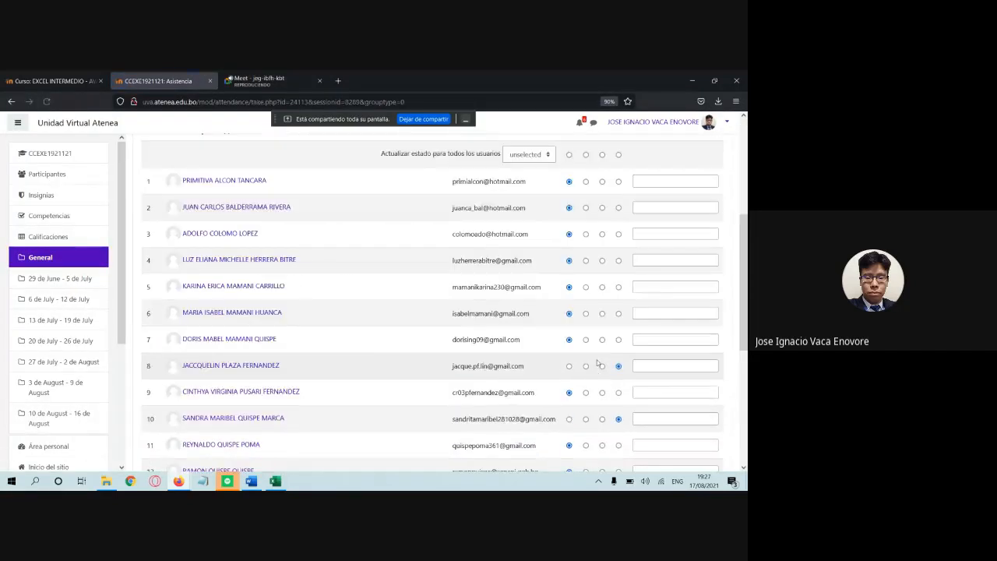
scroll(588, 357, down, 2)
scroll(572, 281, down, 1)
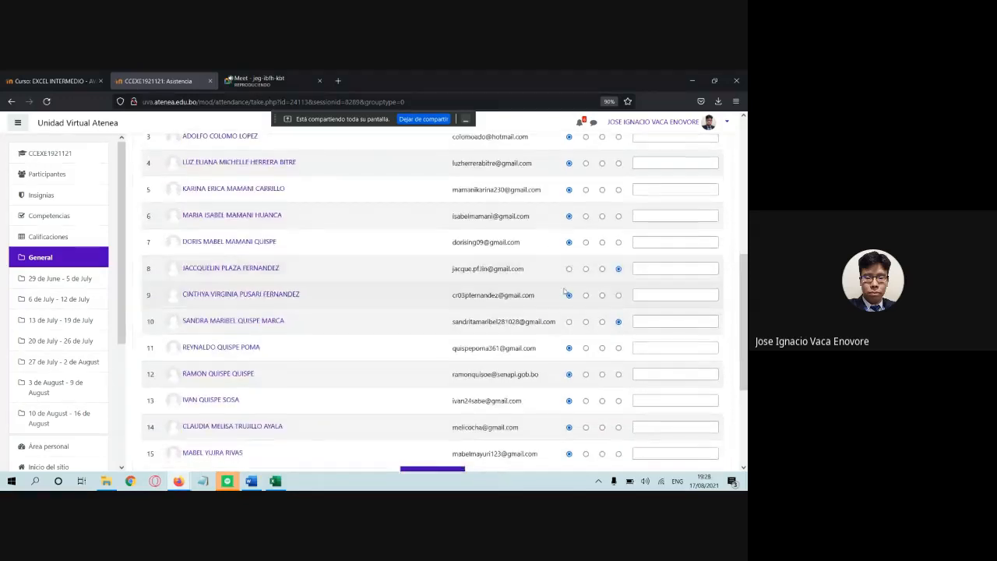
scroll(590, 285, up, 8)
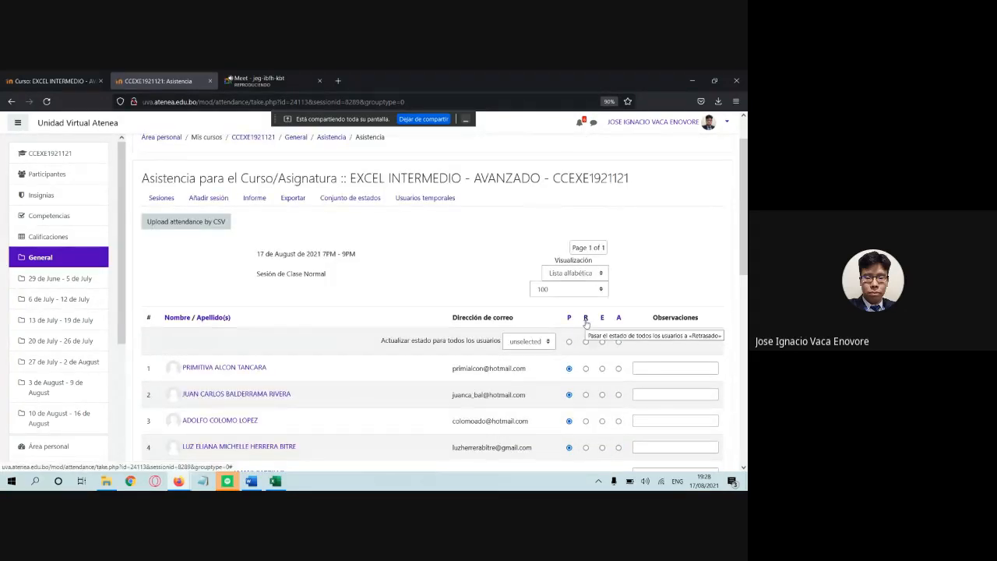
scroll(585, 322, down, 10)
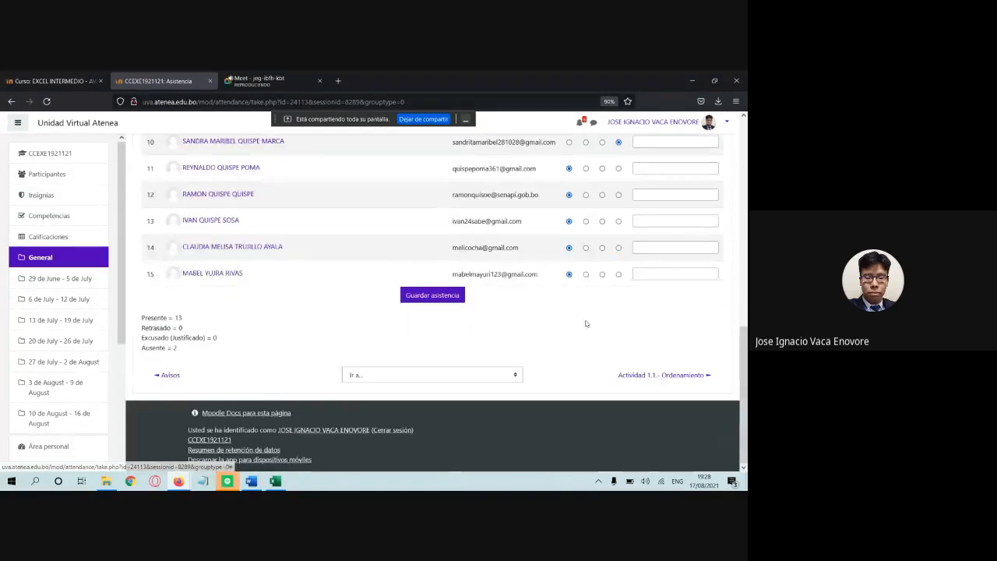
scroll(262, 221, up, 1)
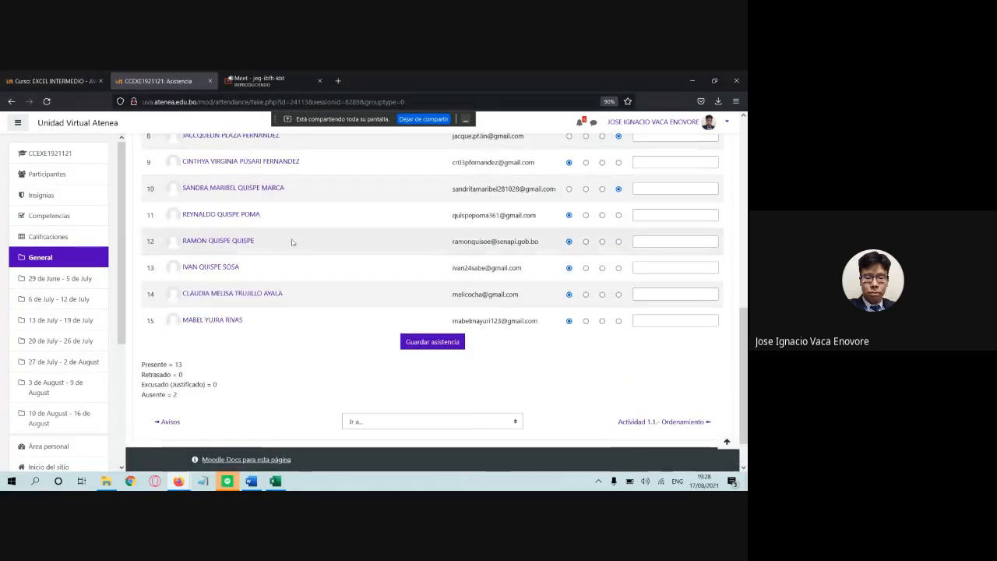
click(586, 188)
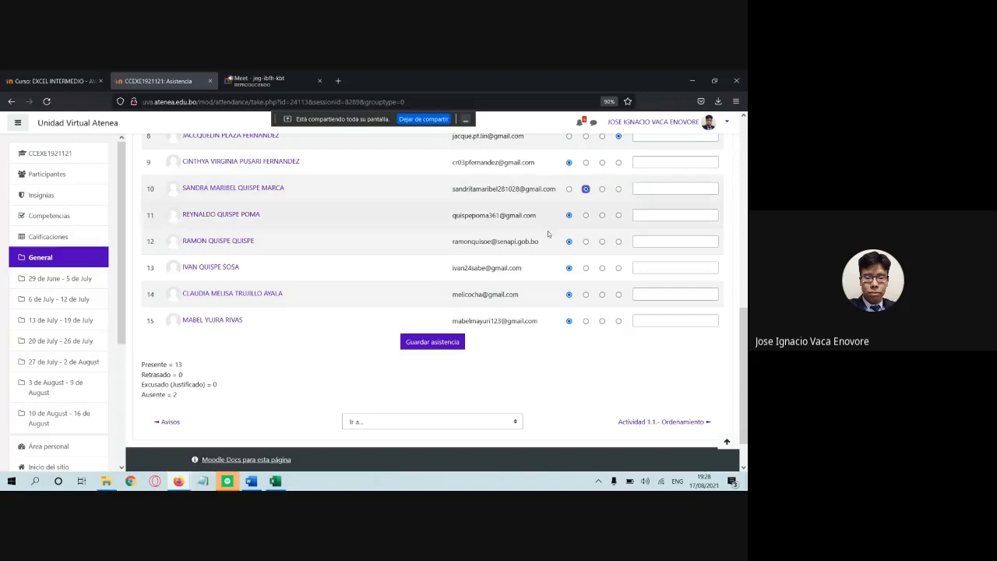
click(411, 342)
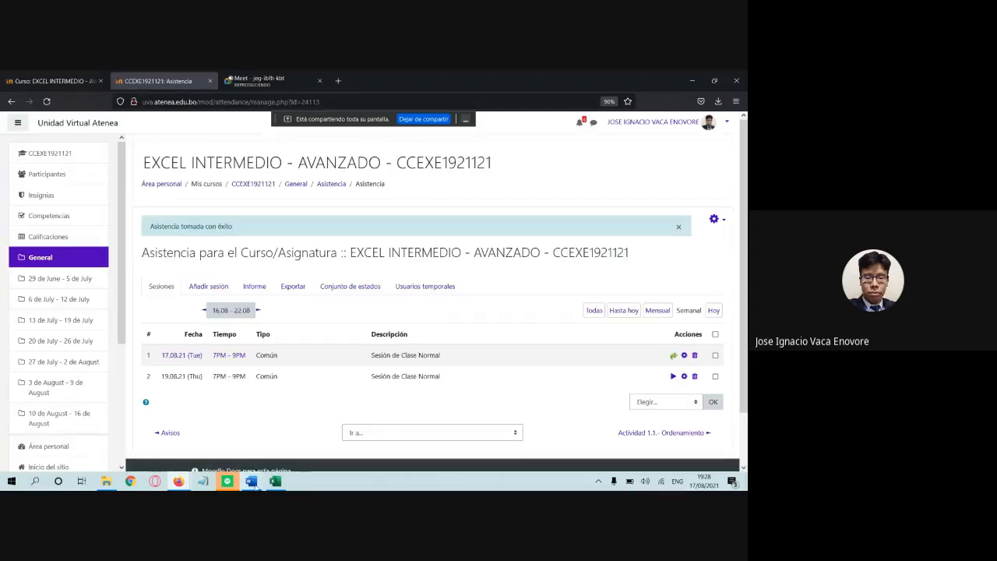
Step: Compare the guide's explanation of the Filtros, Columnas, Filas and Valores boxes in Word with the pivot table field panel on Hoja3 in Excel
key(alt+Tab)
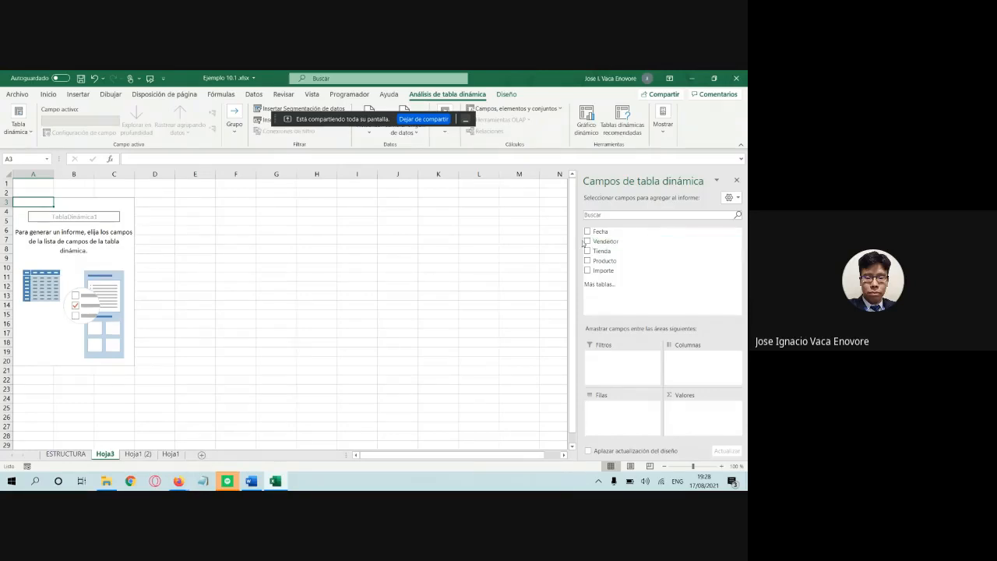
click(250, 482)
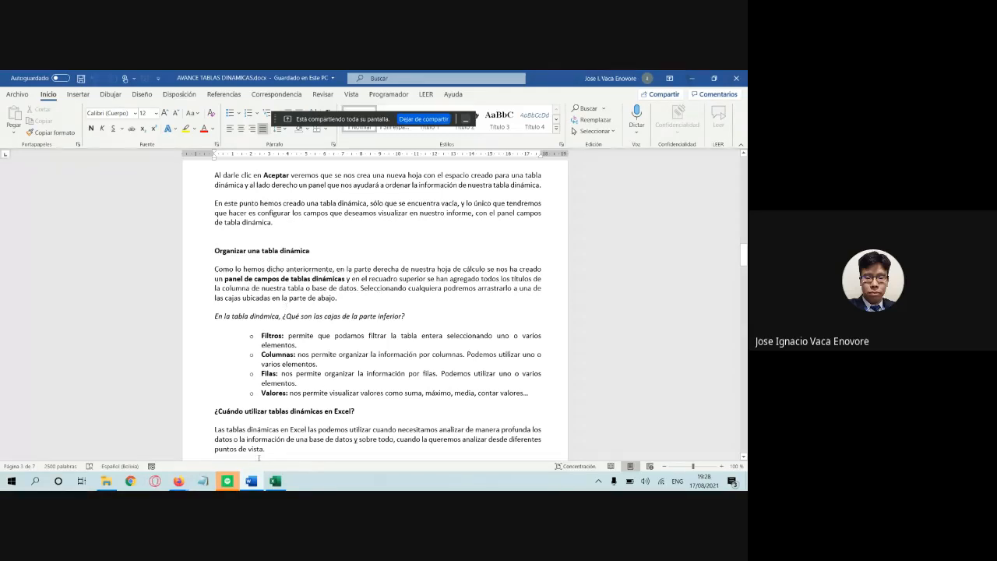
click(275, 480)
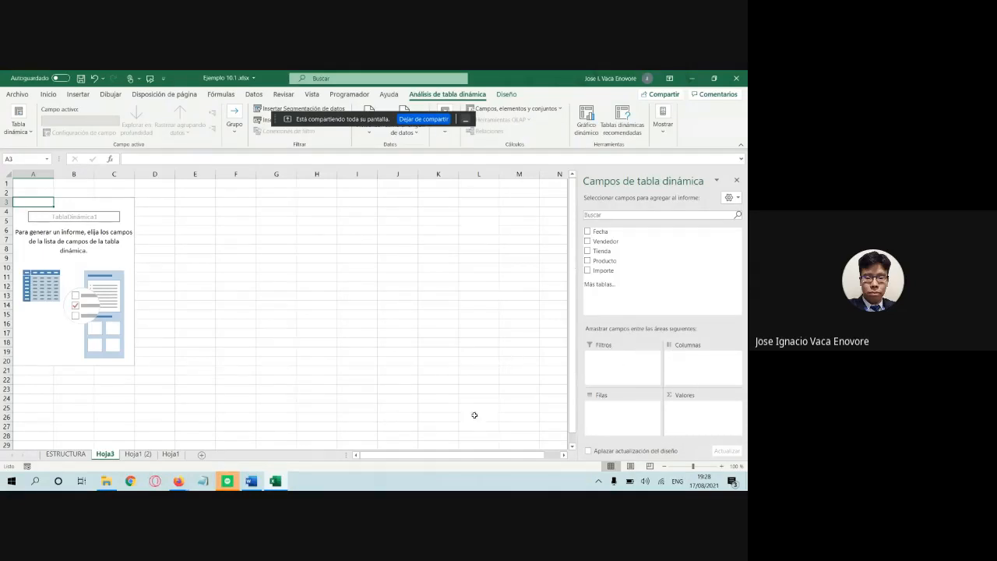
mouse_move(189, 479)
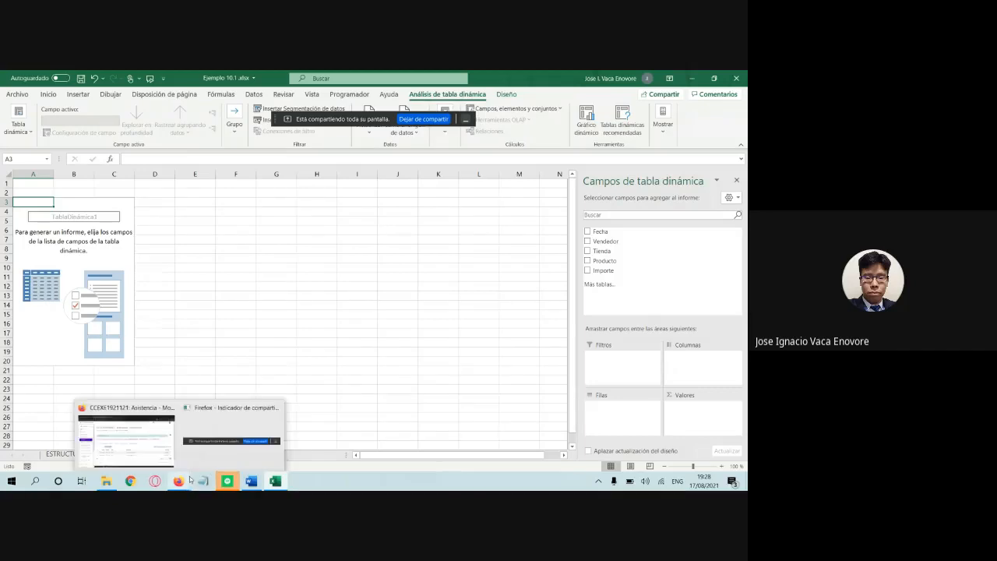
click(251, 481)
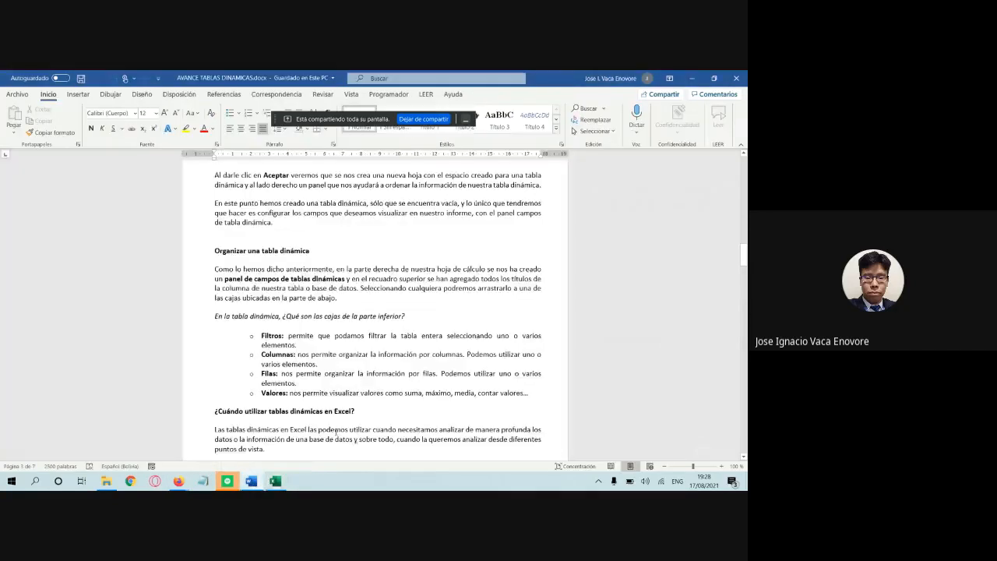
scroll(337, 431, down, 3)
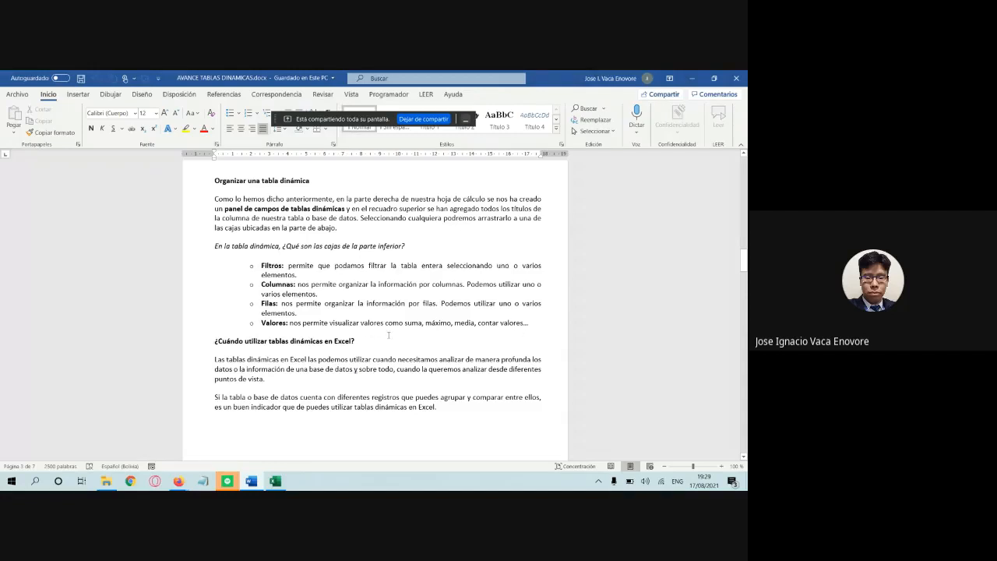
scroll(254, 316, down, 2)
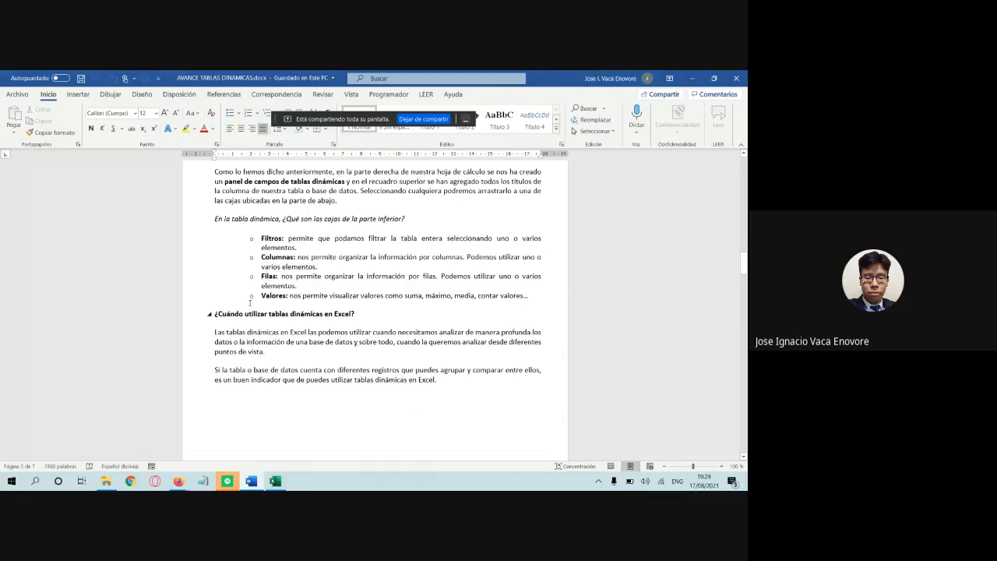
click(281, 485)
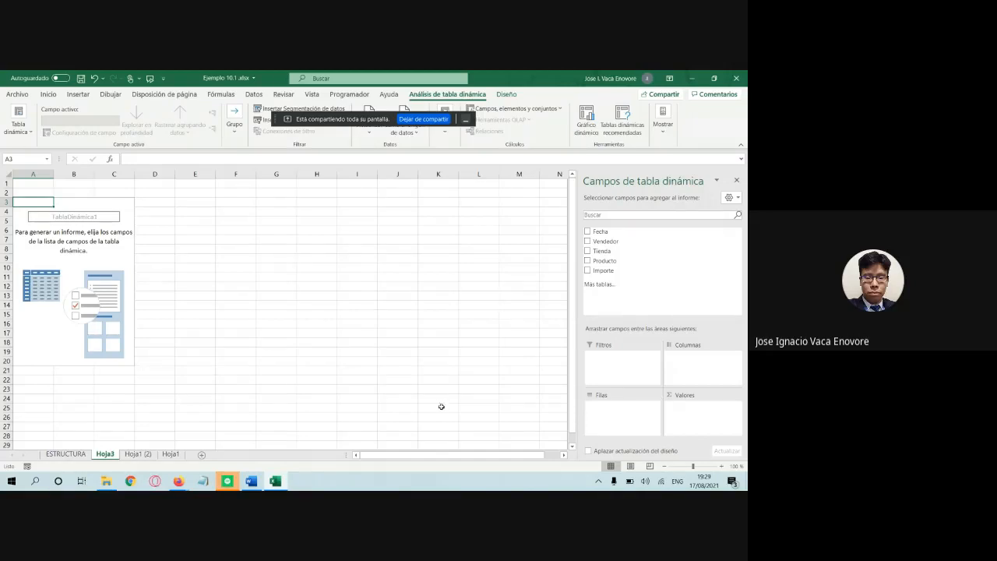
mouse_move(253, 480)
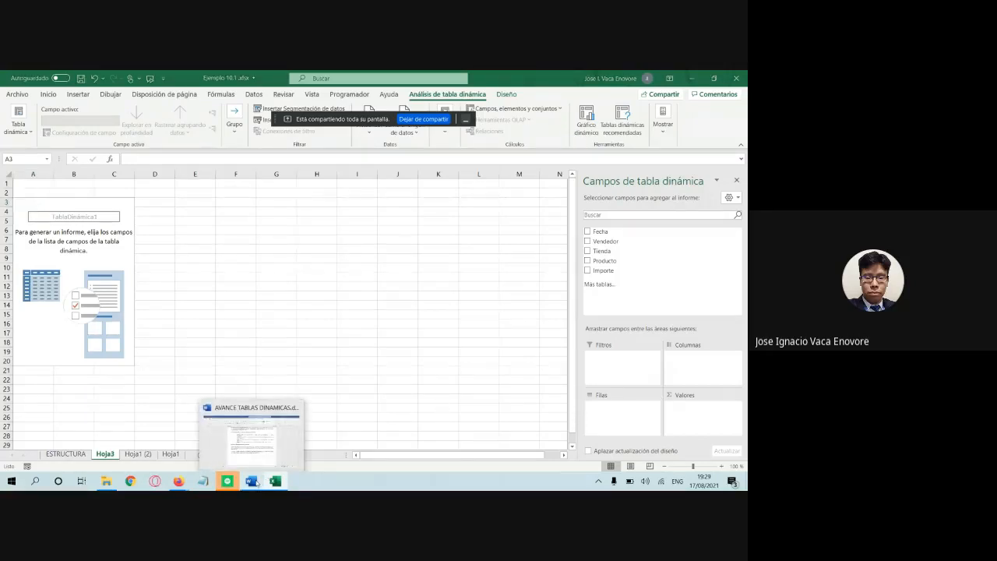
click(250, 432)
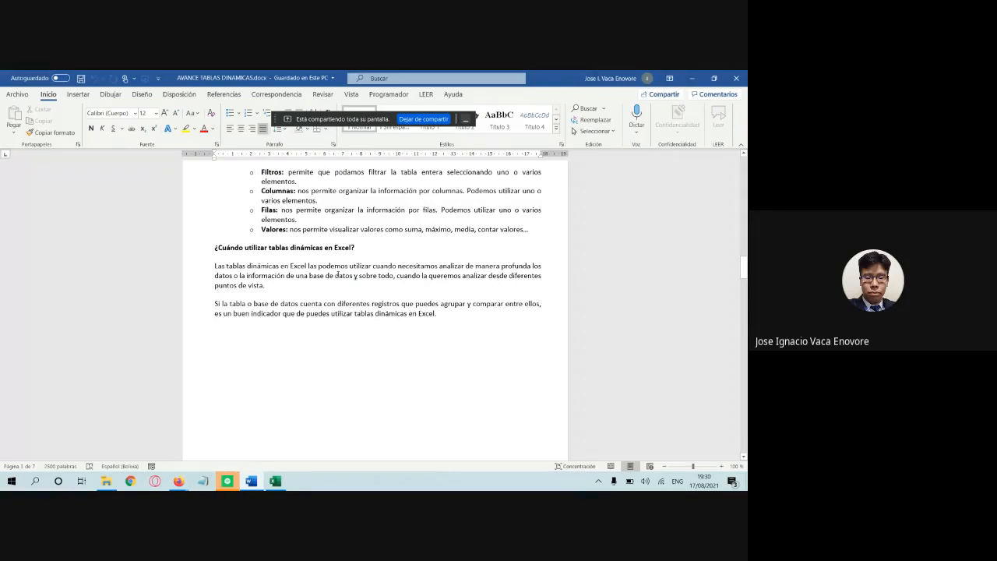
Step: Read the section "¿Cuándo utilizar tablas dinámicas en Excel?" and highlight the first exercise under "Vamos a la práctica"
drag(266, 286, 206, 238)
click(215, 249)
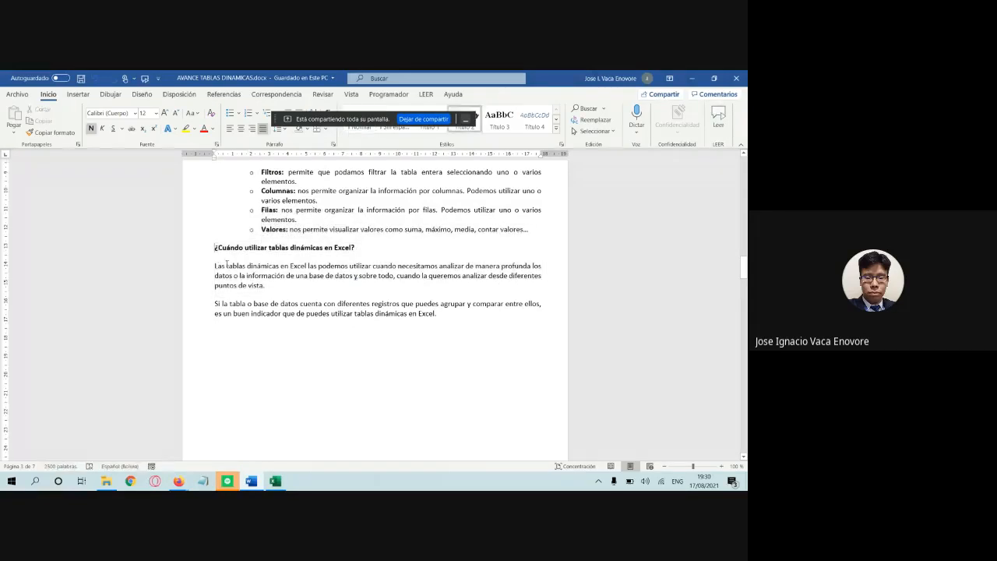
scroll(278, 282, down, 2)
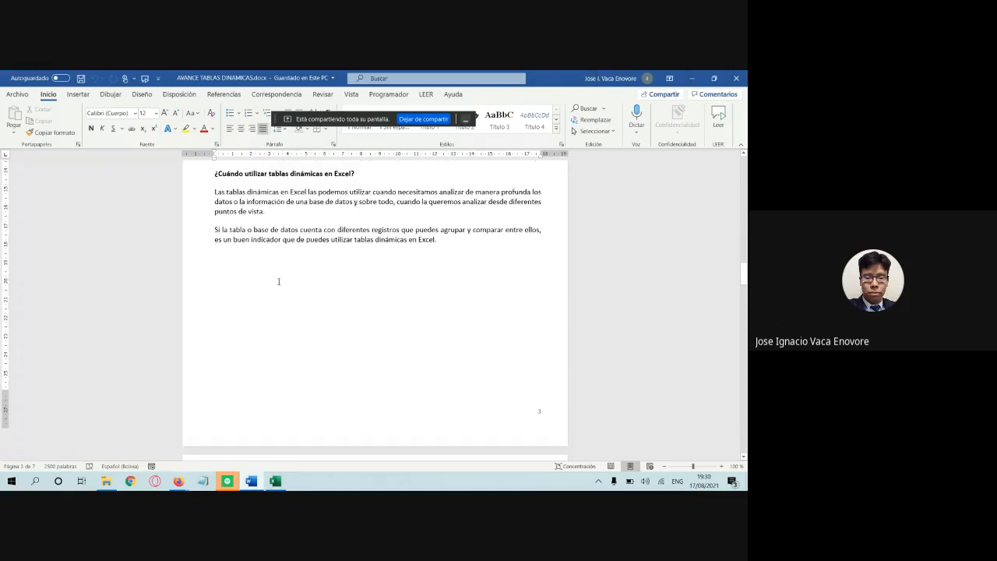
scroll(278, 281, down, 1)
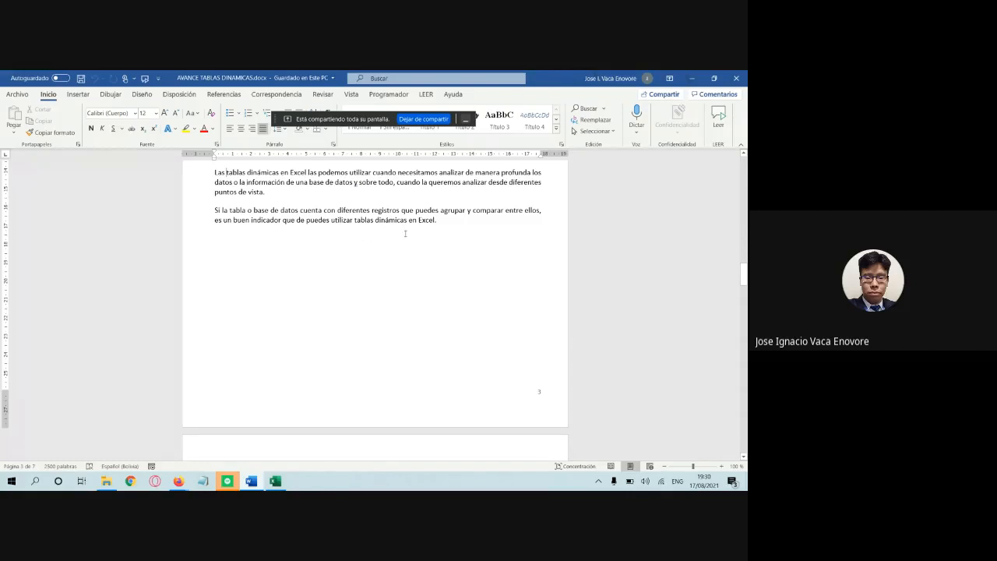
scroll(405, 233, down, 5)
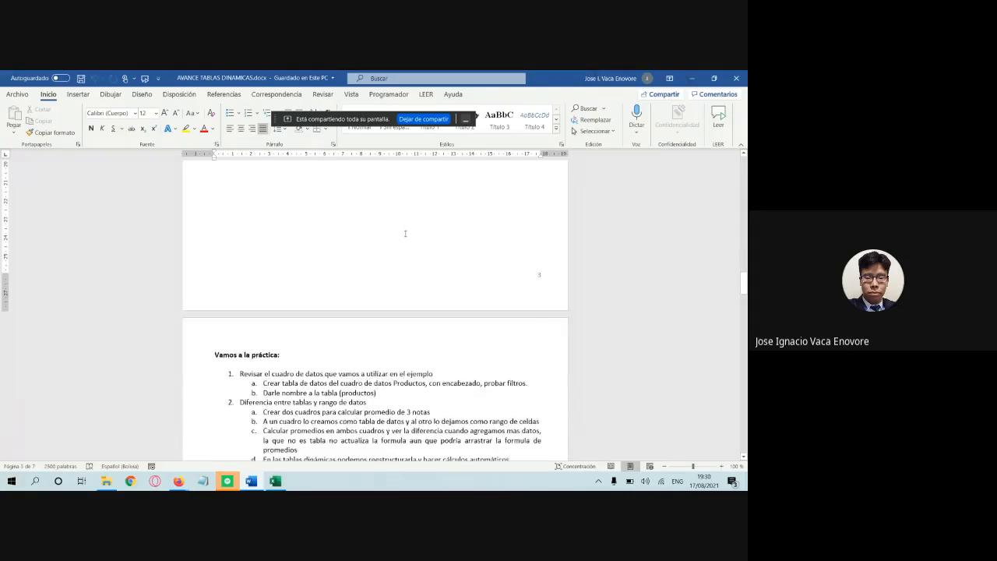
scroll(406, 236, down, 1)
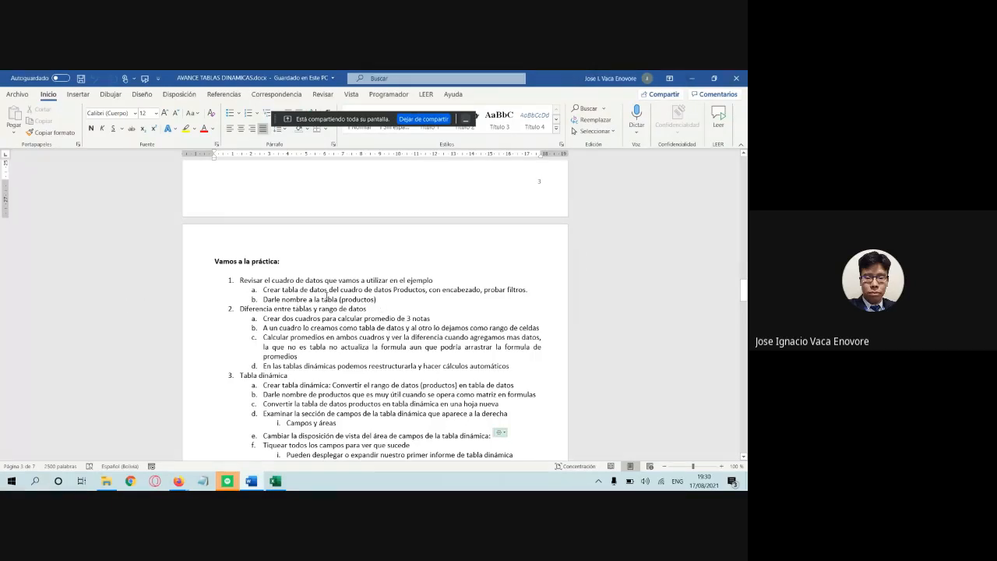
drag(437, 279, 243, 280)
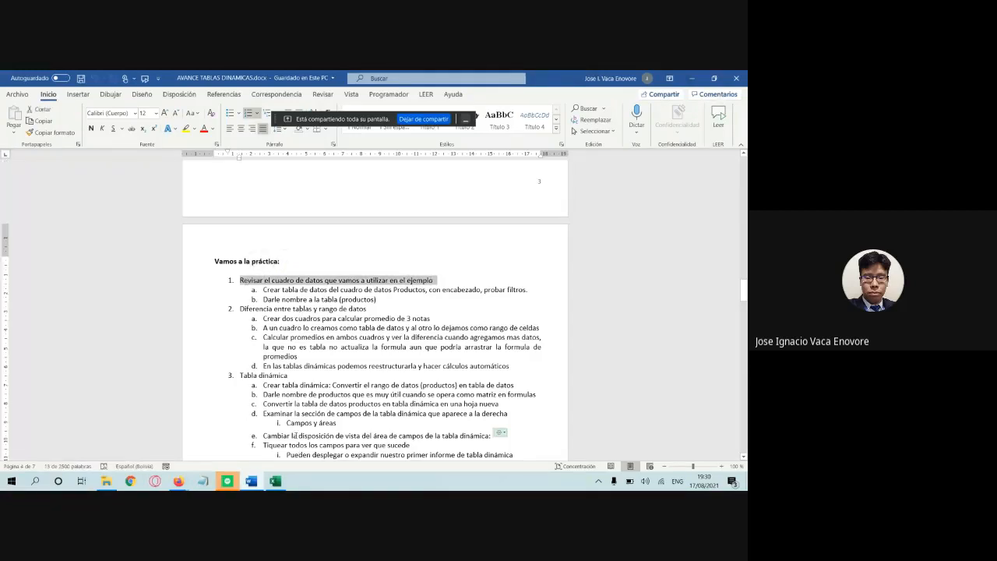
Step: Switch to the Excel workbook and delete the sheets Hoja3 and Hoja1 (2)
click(275, 481)
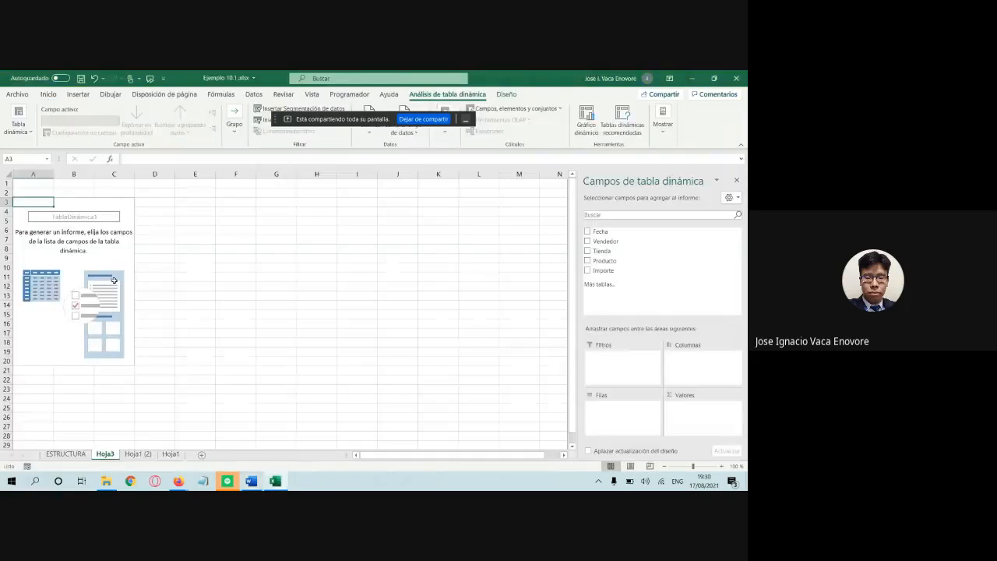
right_click(106, 455)
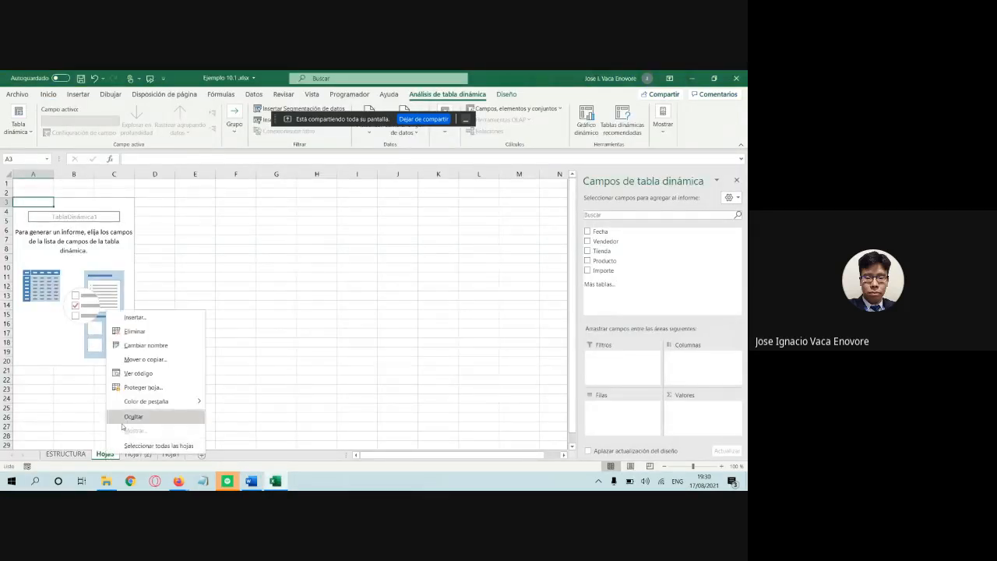
click(134, 331)
click(354, 302)
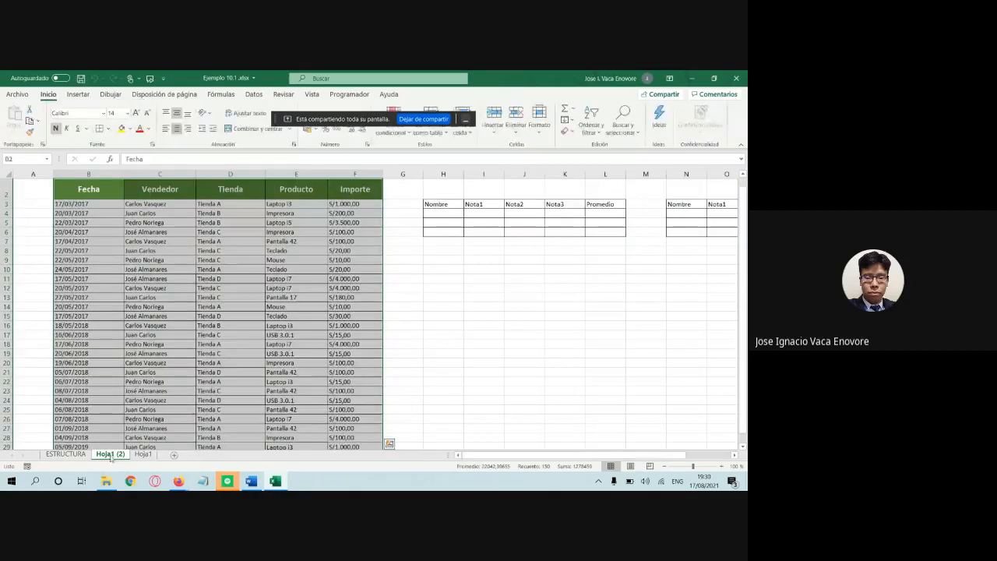
right_click(111, 455)
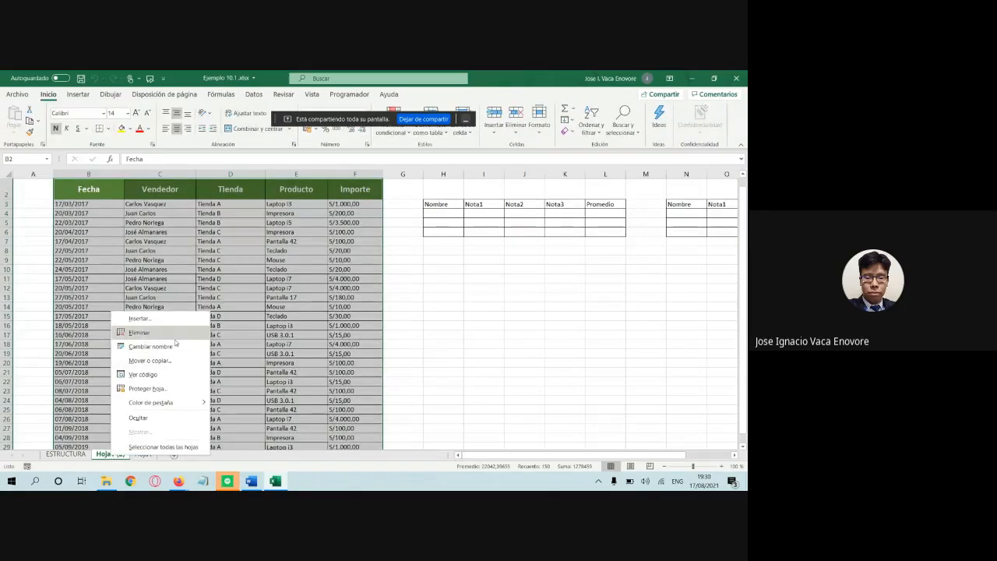
click(141, 333)
click(354, 303)
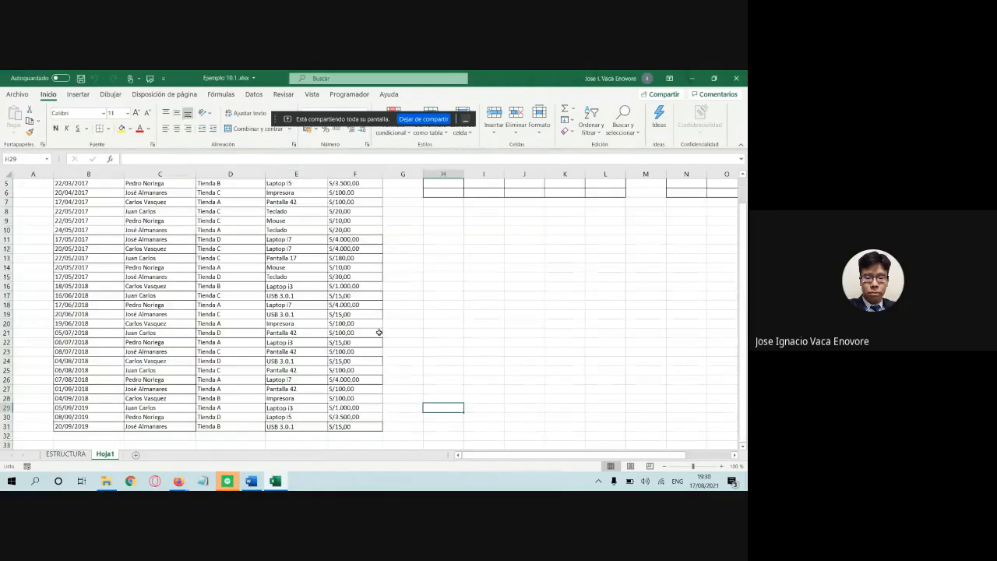
Step: Review the data range B2:F31 on Hoja1 by selecting it, and check the first exercise in the Word guide
scroll(367, 322, up, 2)
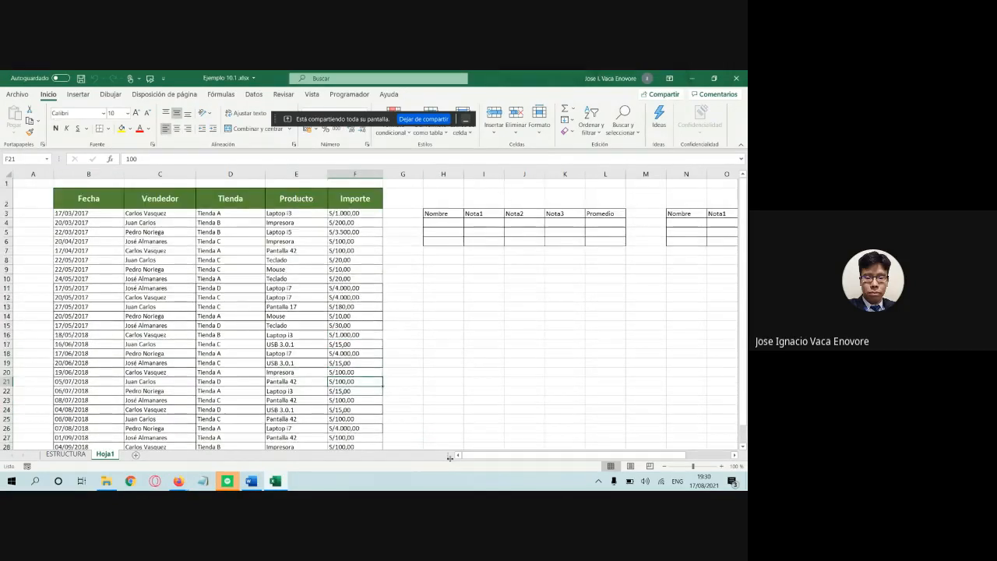
drag(78, 200, 370, 438)
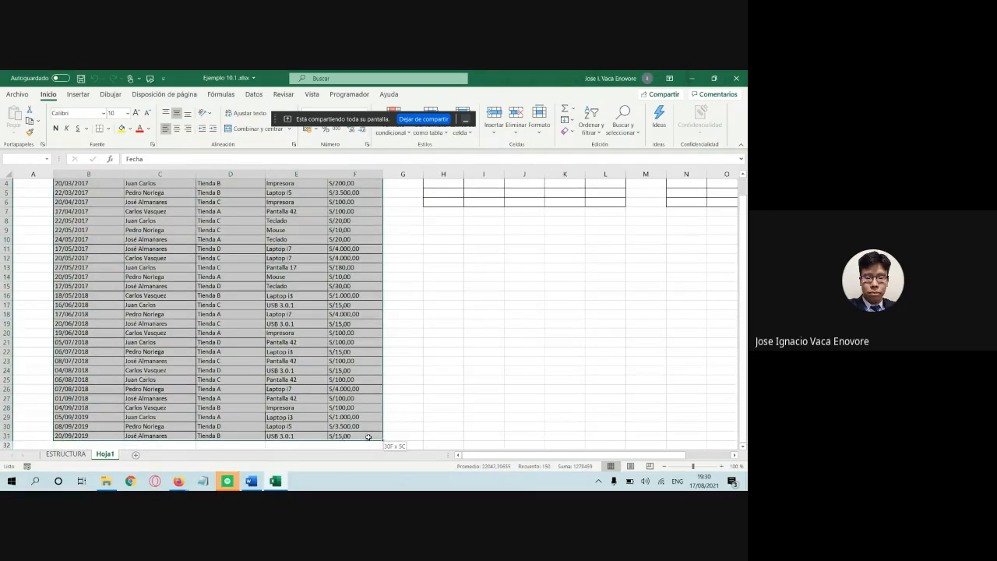
scroll(226, 380, up, 1)
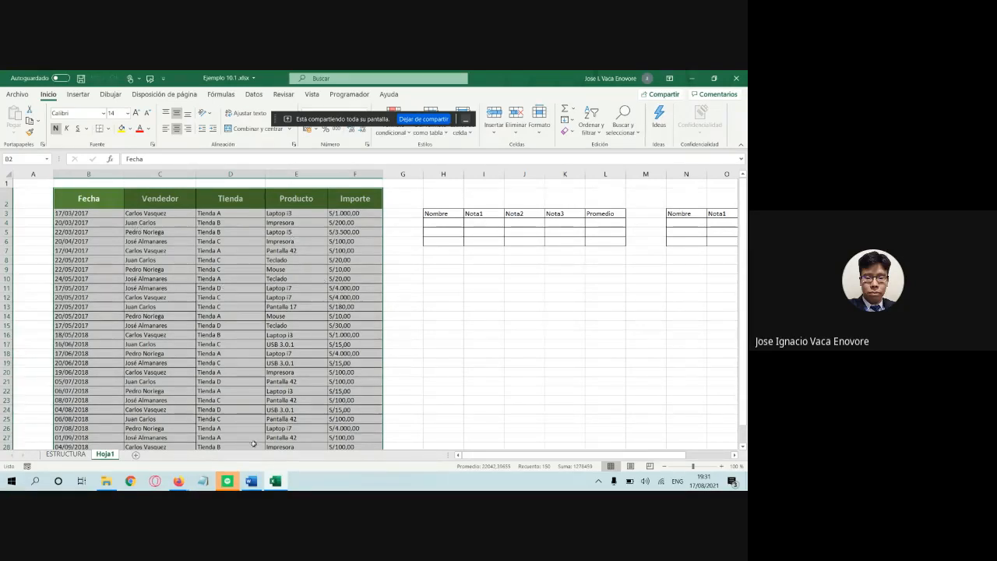
click(252, 481)
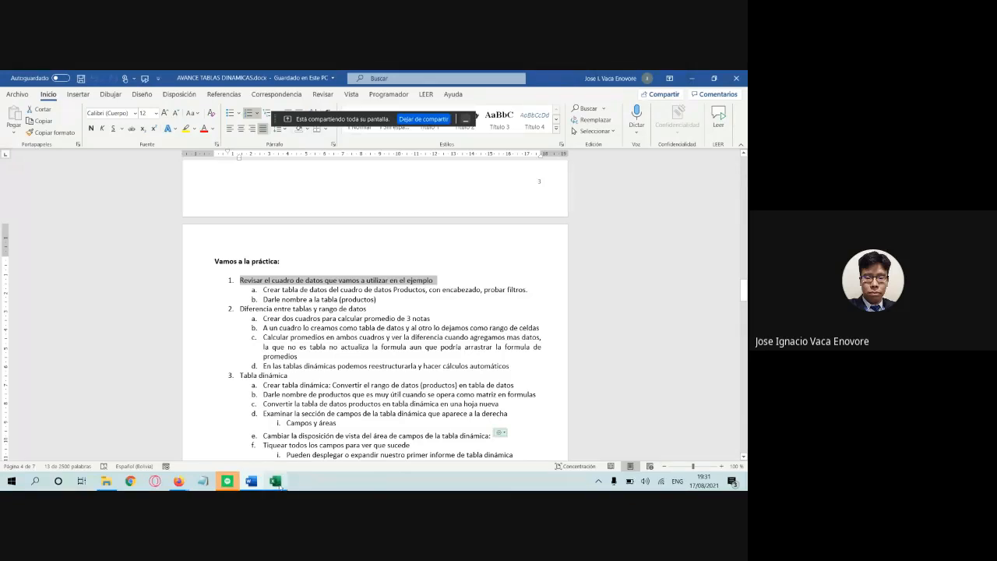
Step: Switch to the Excel workbook and convert the data range B2:F31 on Hoja1 into a table with headers
click(276, 482)
drag(88, 198, 367, 435)
scroll(286, 260, up, 1)
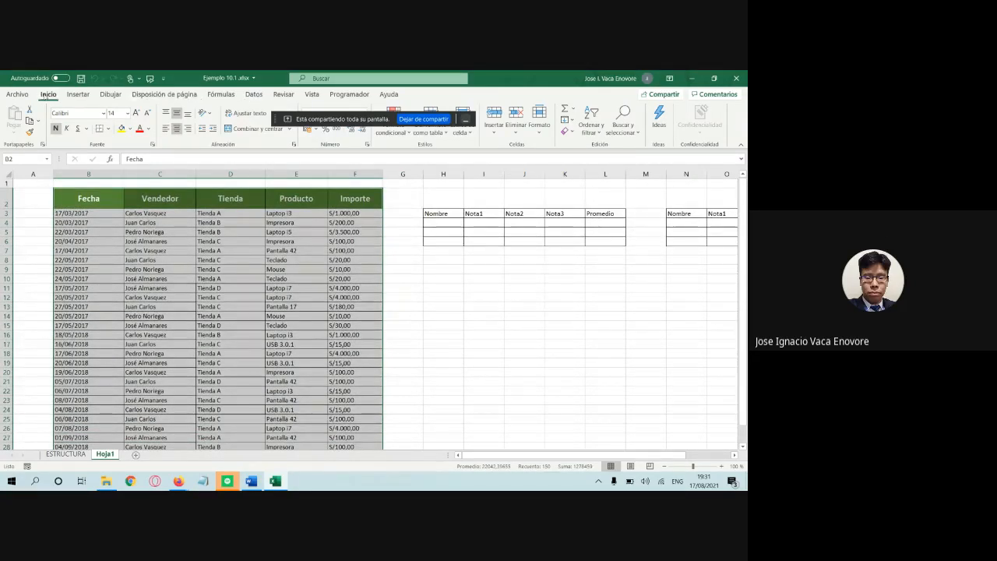
click(81, 97)
click(85, 116)
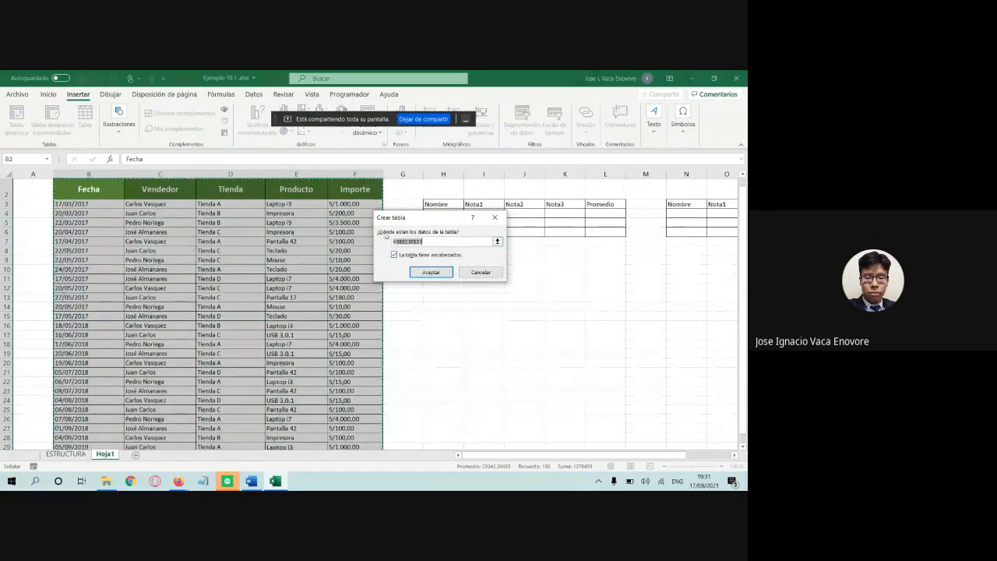
click(417, 272)
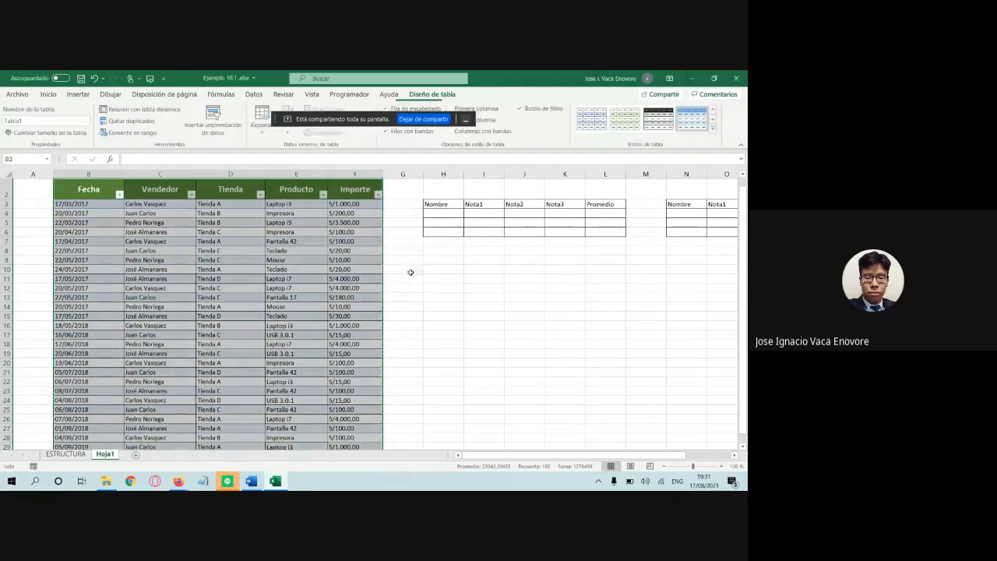
double_click(192, 250)
drag(88, 189, 359, 401)
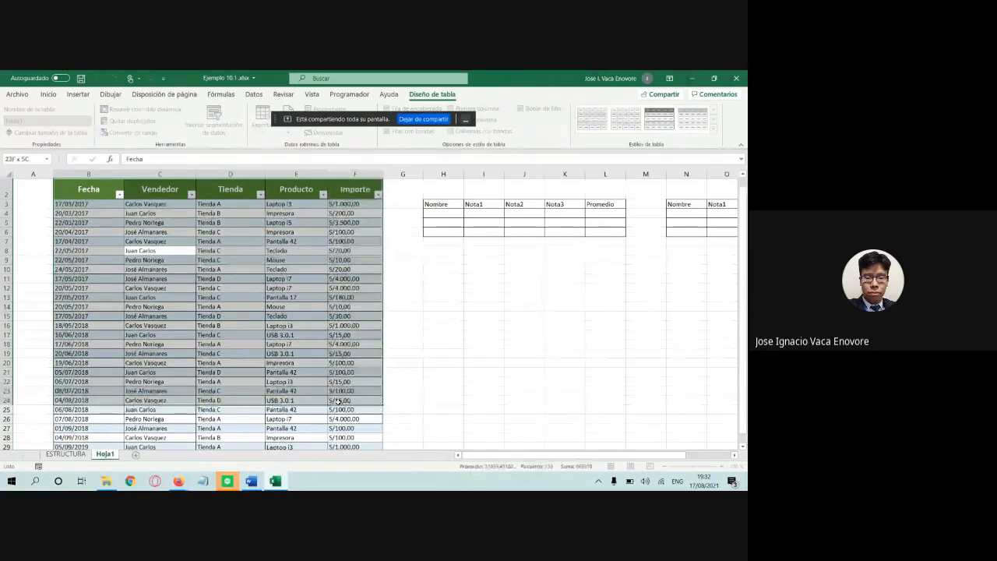
click(290, 288)
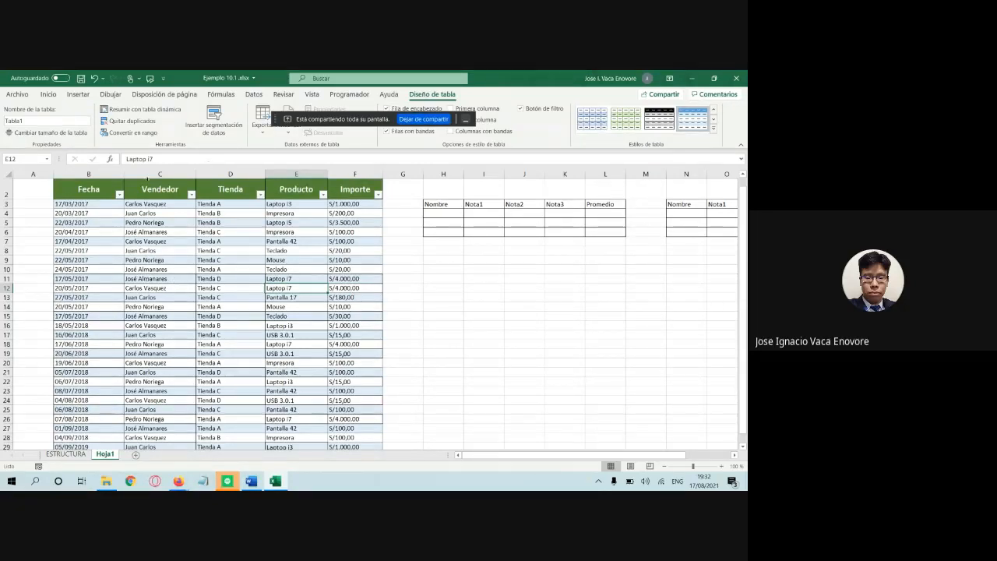
Step: Filter the table's Fecha column to show only the 2019 dates
click(118, 194)
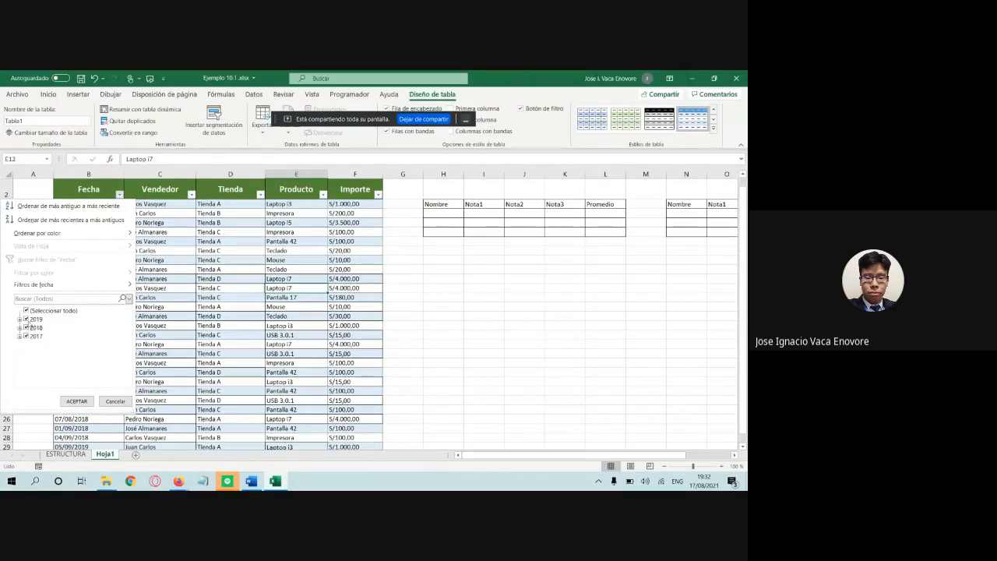
click(25, 319)
click(26, 327)
click(26, 335)
click(25, 320)
click(82, 401)
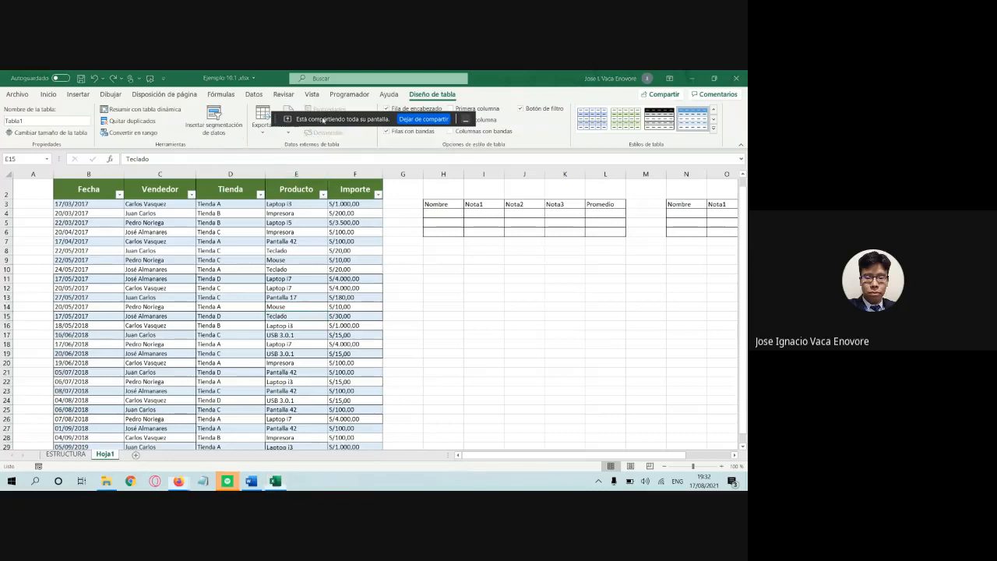
Step: Check the naming exercise in the Word guide, and rename the sales data table in Excel as productos
drag(320, 119, 355, 230)
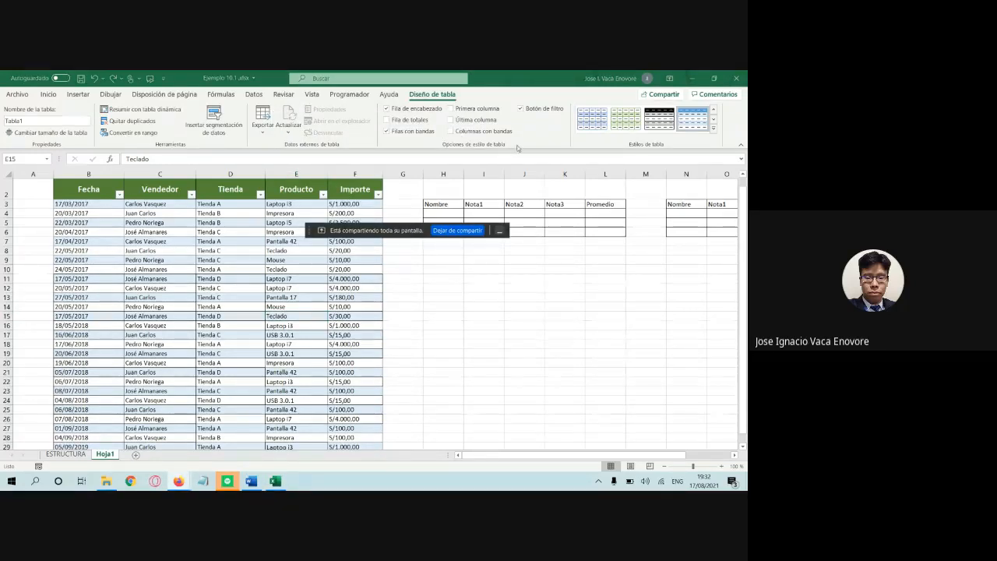
drag(407, 229, 441, 134)
click(283, 478)
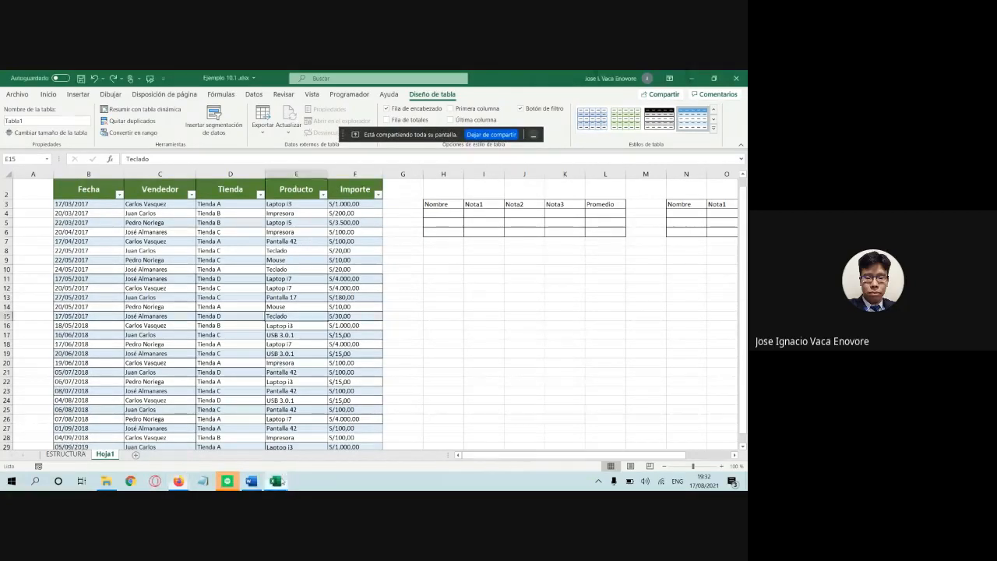
click(251, 481)
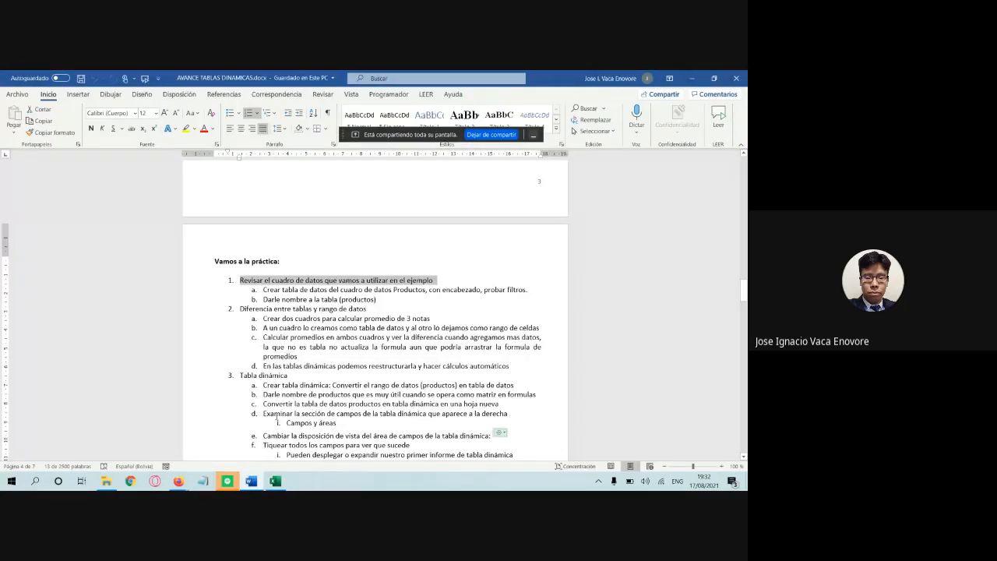
click(275, 483)
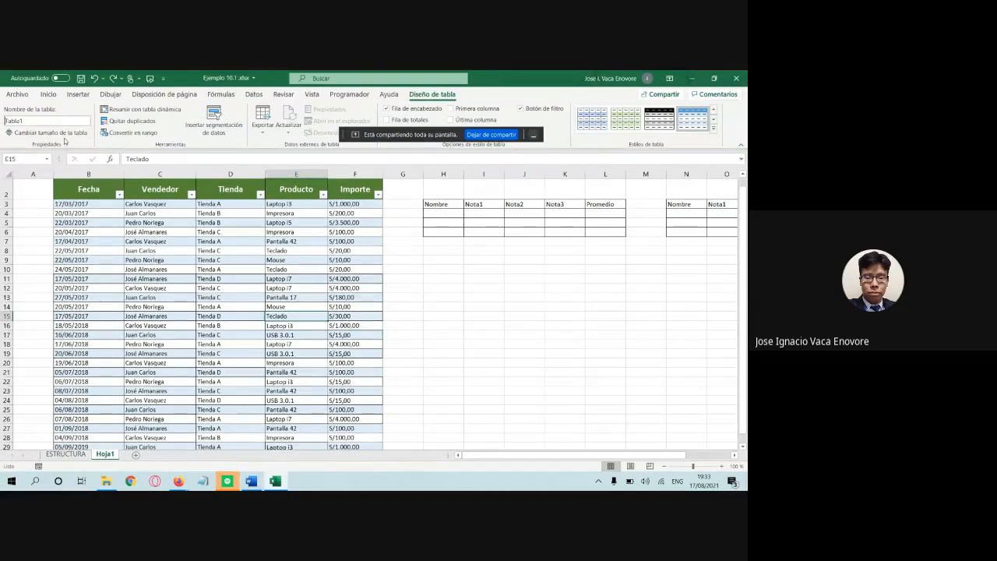
drag(27, 121, 1, 117)
text(productos)
Step: Review the productos table on Hoja1, from its first rows down to the end of the Fecha column
scroll(341, 296, up, 1)
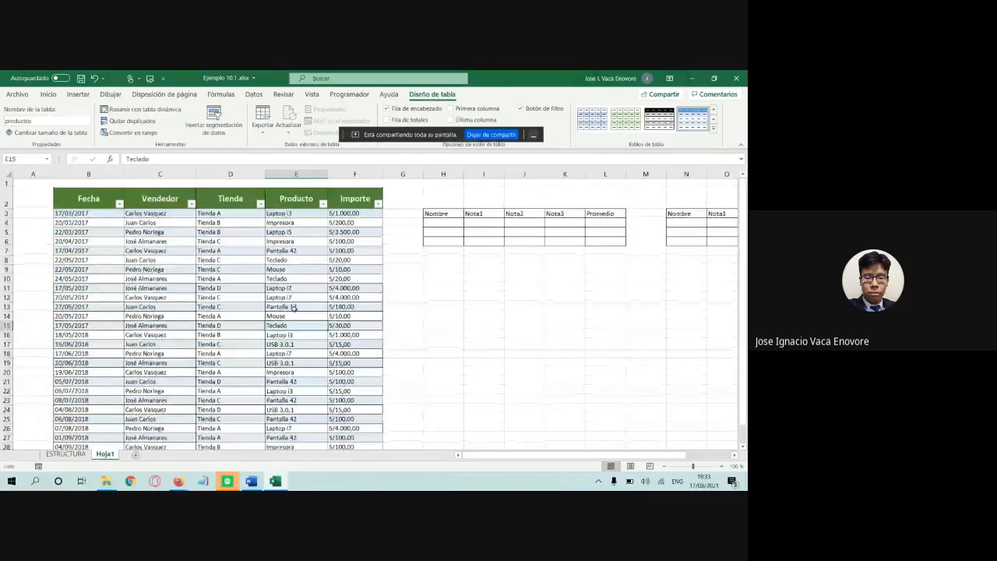
click(280, 306)
click(160, 232)
click(88, 251)
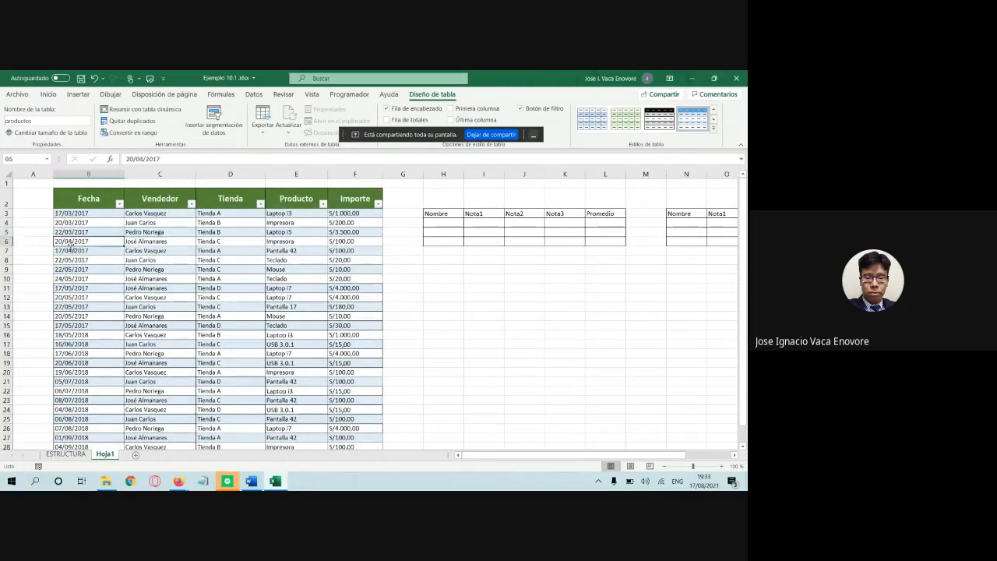
key(ctrl+Down)
scroll(252, 338, up, 4)
scroll(251, 338, up, 2)
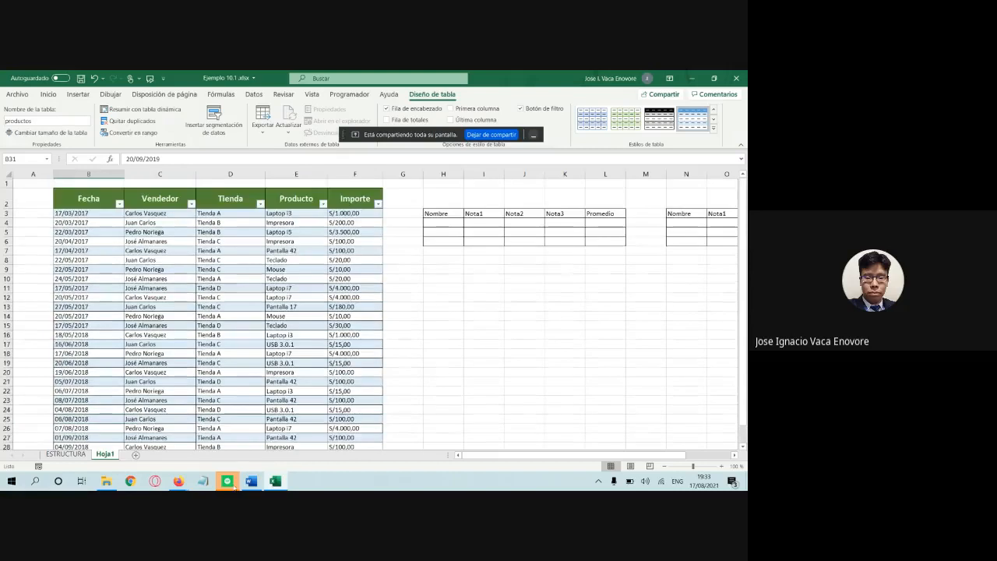
Step: Switch to the Word guide and read exercise 2, "Diferencia entre tablas y rango de datos", highlighting its heading
mouse_move(258, 482)
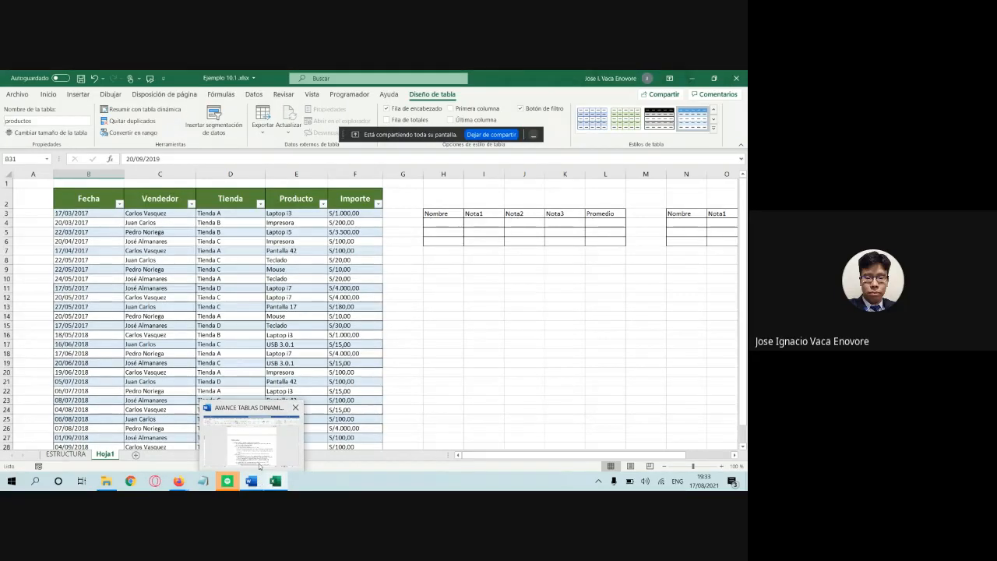
click(259, 464)
scroll(250, 326, down, 1)
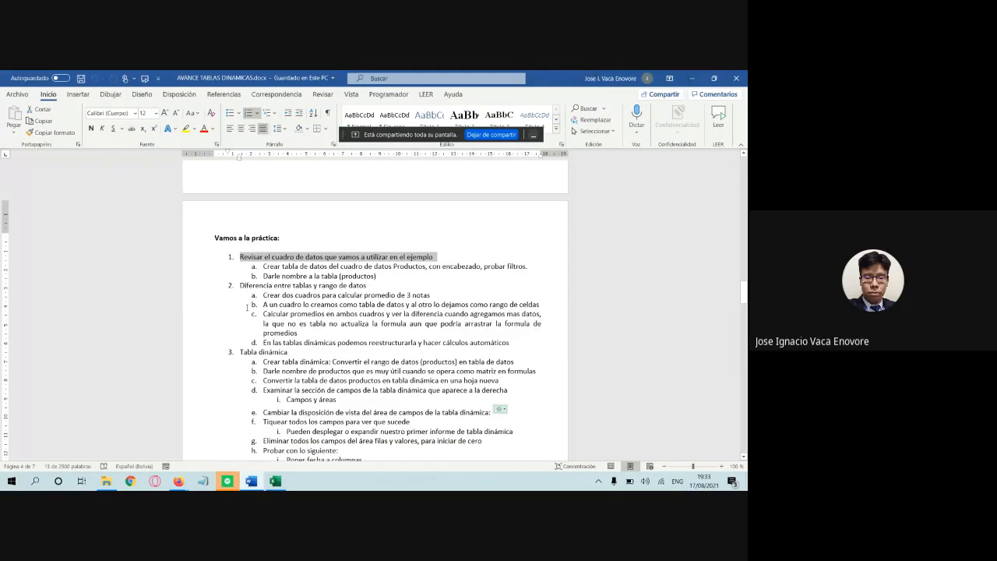
drag(241, 285, 388, 288)
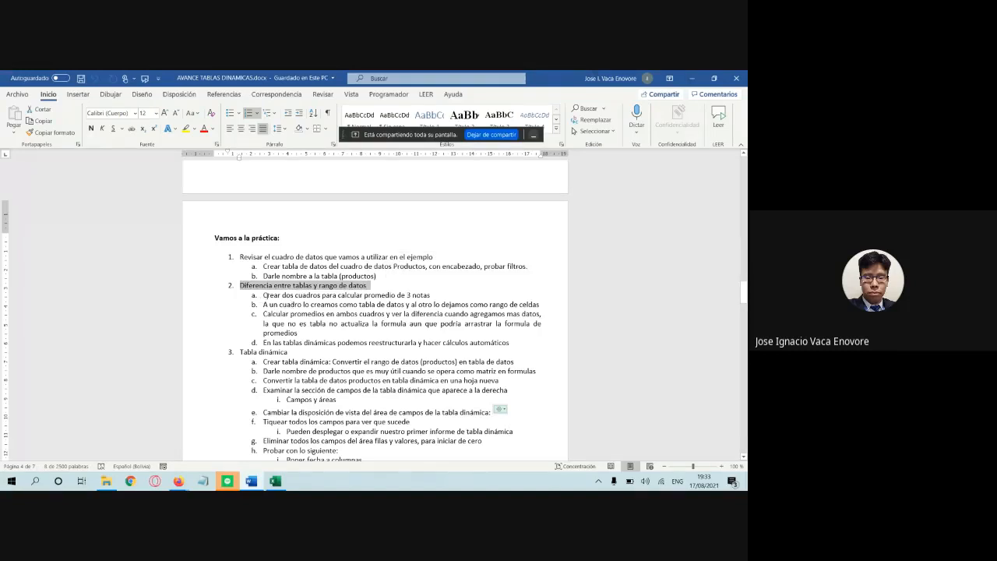
double_click(349, 306)
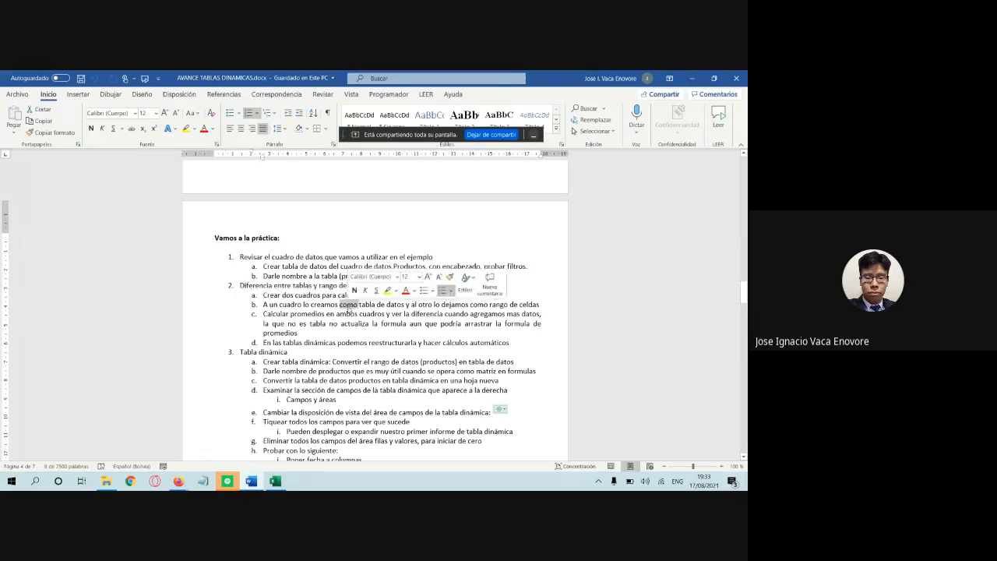
click(286, 296)
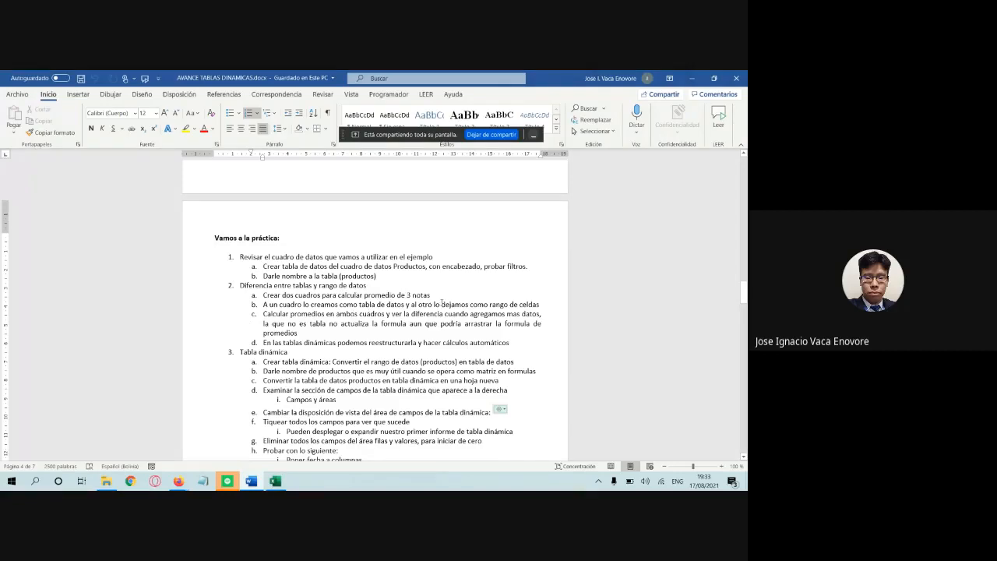
Step: Switch to Excel and examine the two empty grade grids, H3:L6 and N3:R6, on Hoja1
click(275, 481)
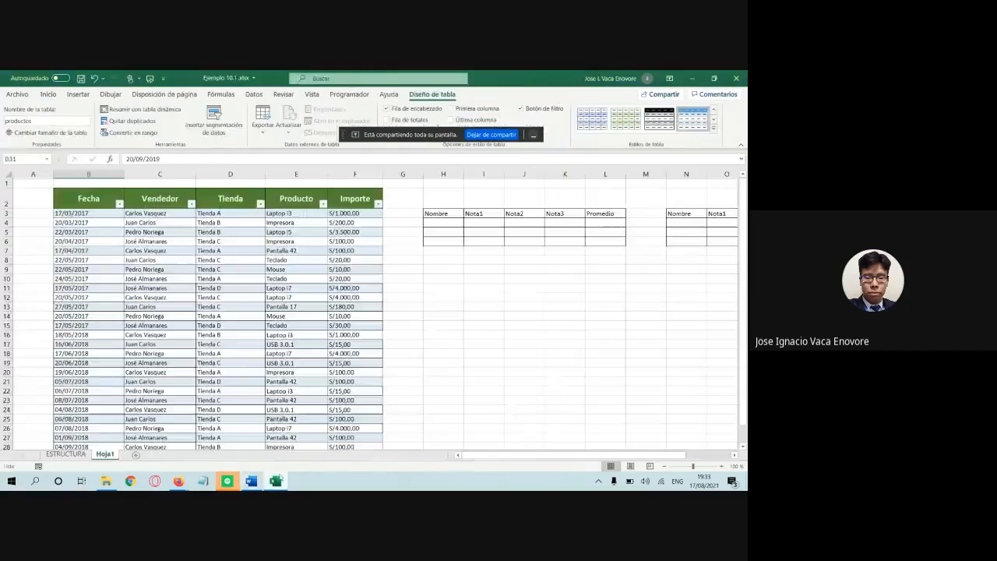
mouse_move(440, 213)
mouse_down()
mouse_move(526, 236)
mouse_move(605, 241)
mouse_up()
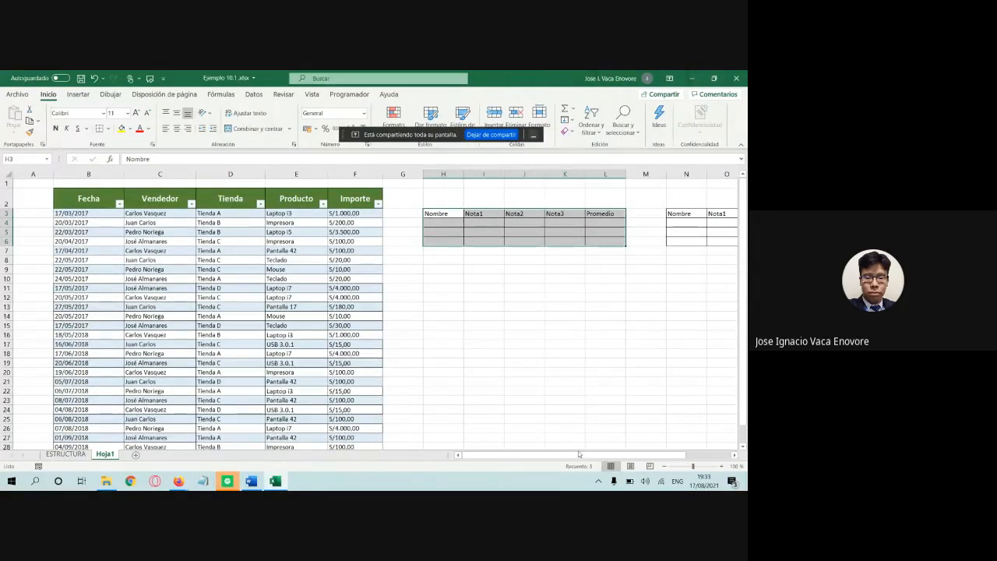
drag(607, 458, 650, 459)
key(ctrl+v)
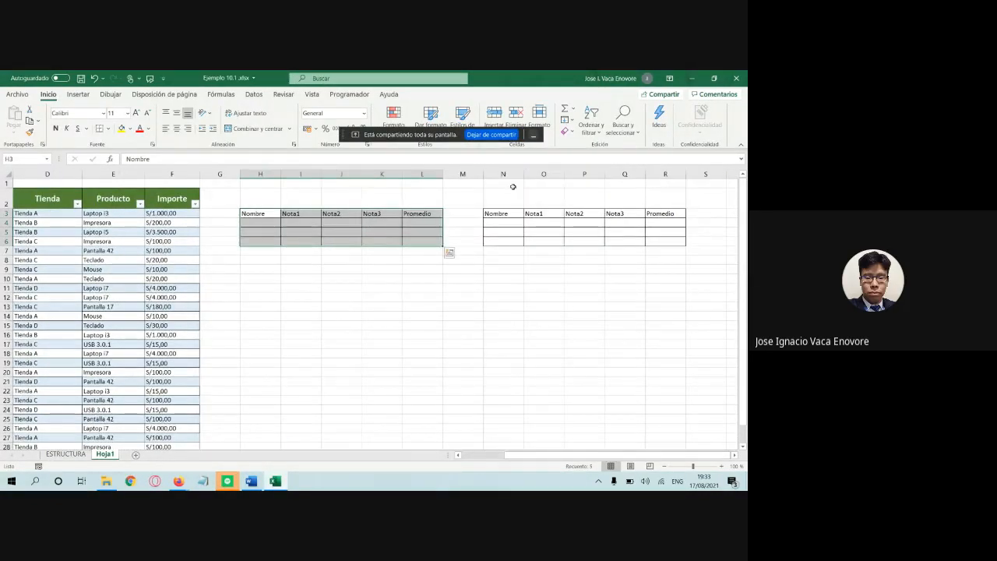
drag(499, 214, 656, 241)
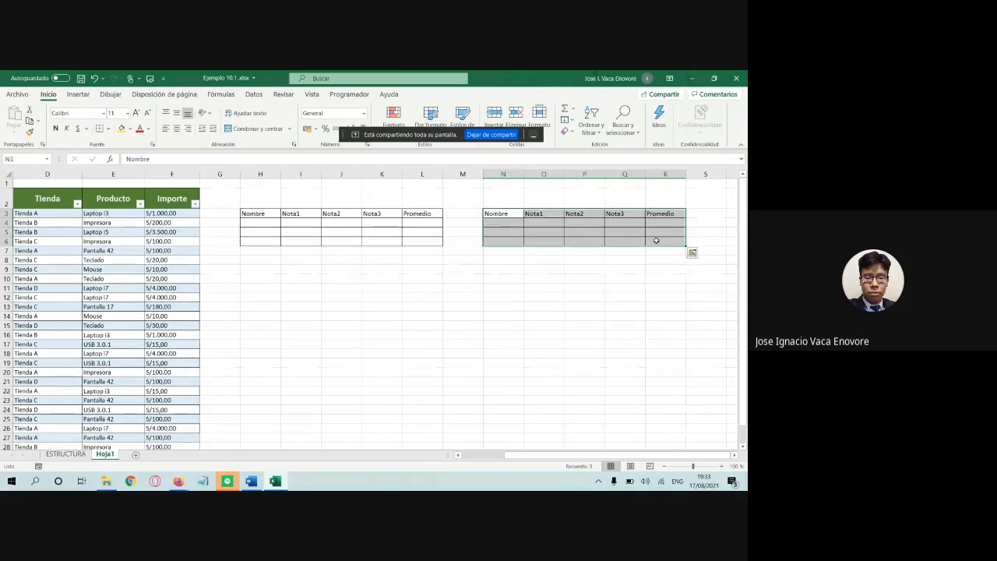
click(384, 288)
Step: Fill row 4 of the first grade grid with a student's first name and the grades 50, 60 and 70
click(260, 220)
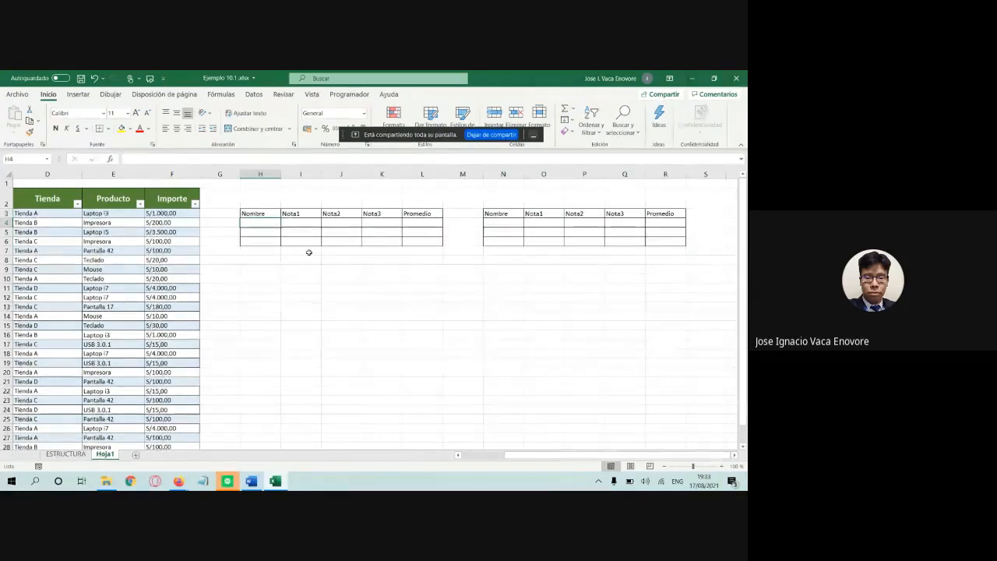
text(Jose)
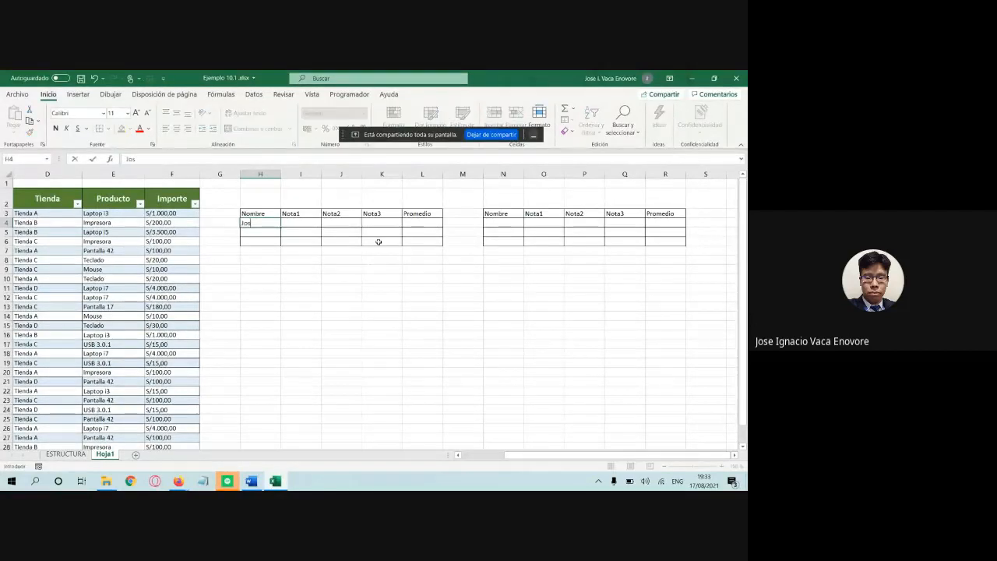
key(Tab)
text(50)
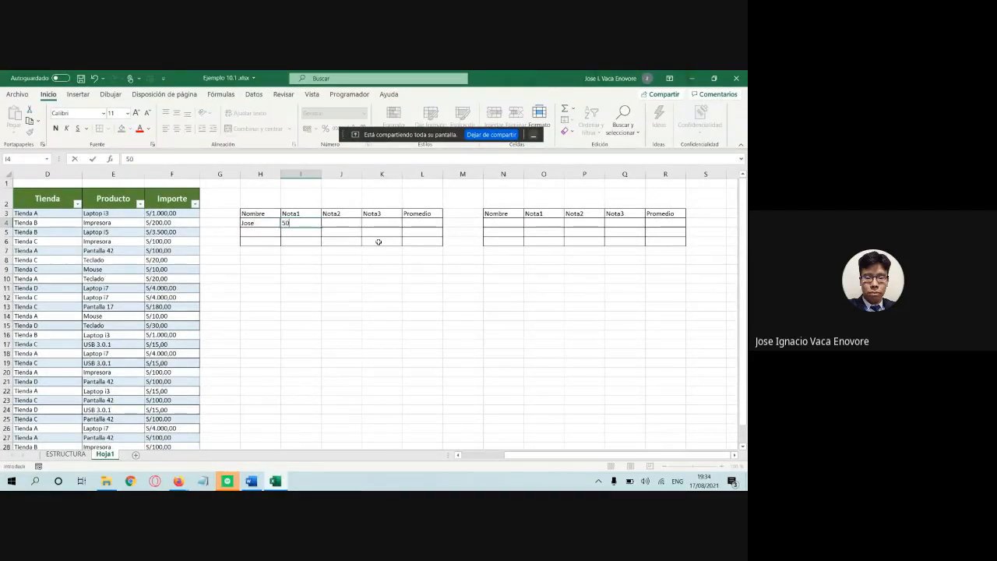
key(Tab)
text(60)
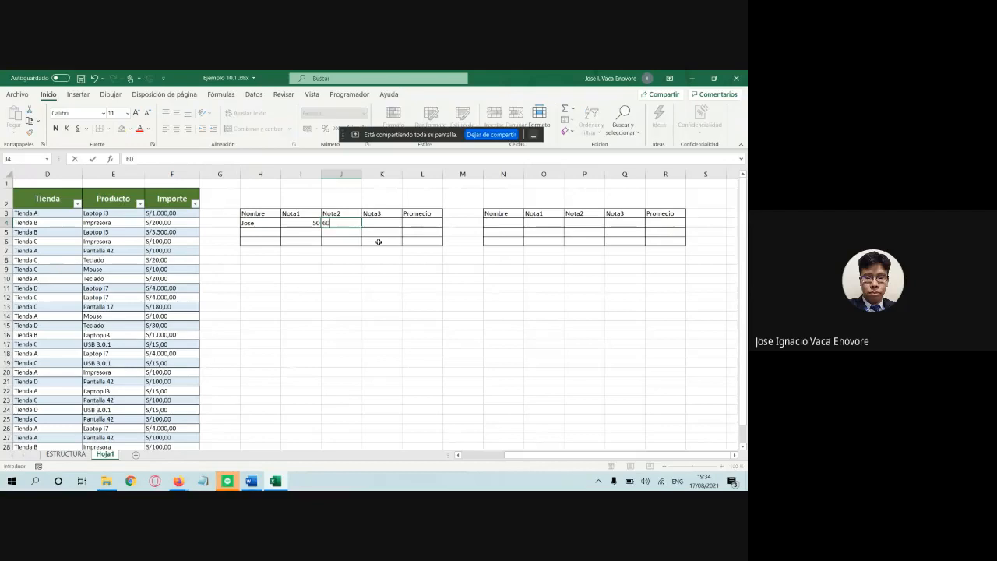
key(Tab)
text(70)
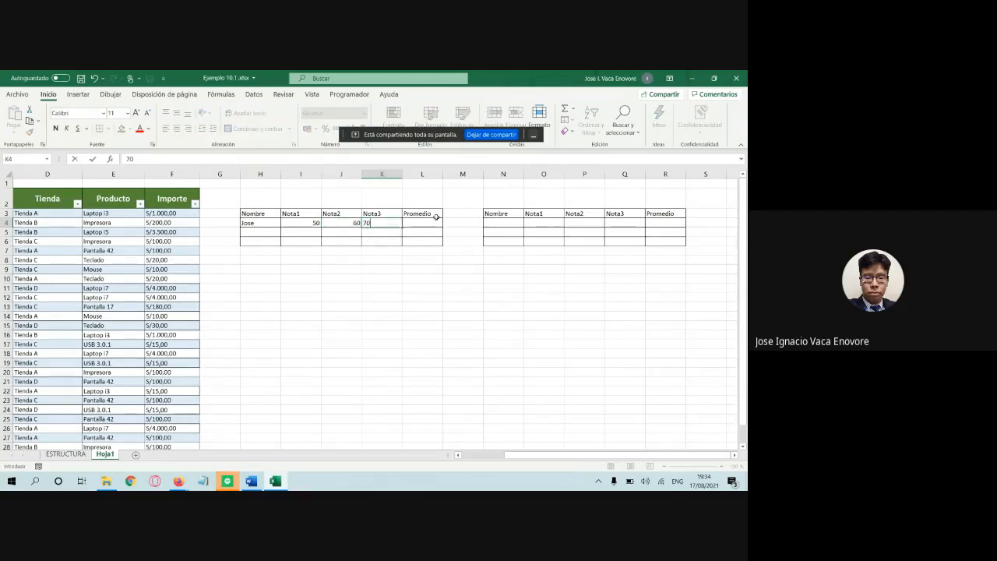
key(Tab)
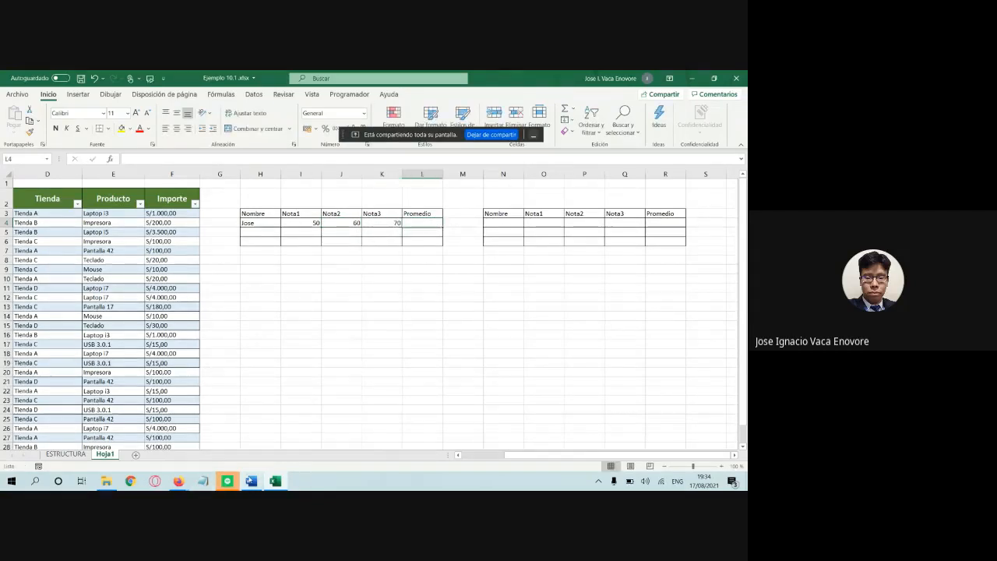
Step: Check exercise 2 in the Word guide, and convert the grade grid H3:L6 in Excel into a table with headers
key(alt+Tab)
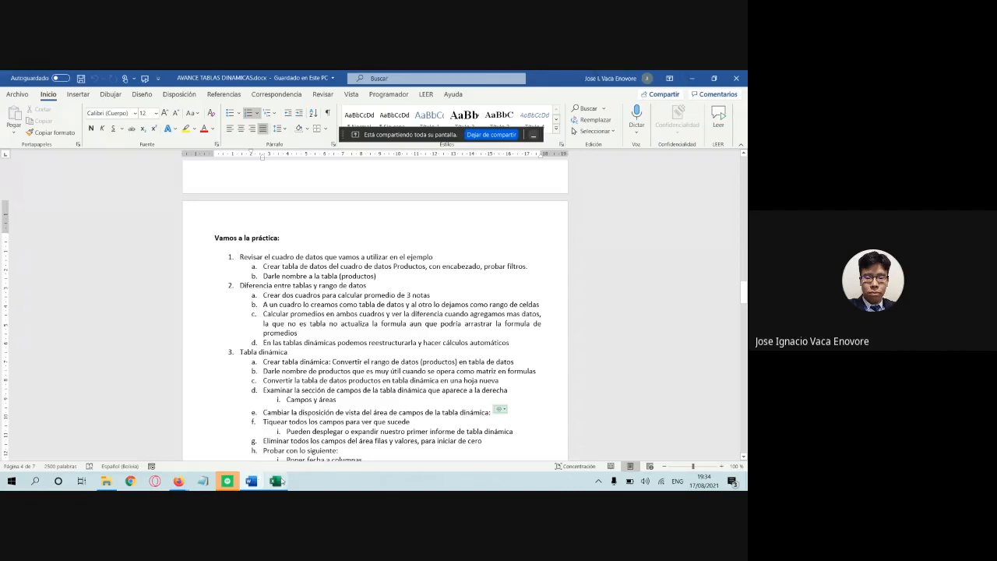
mouse_move(278, 483)
click(295, 421)
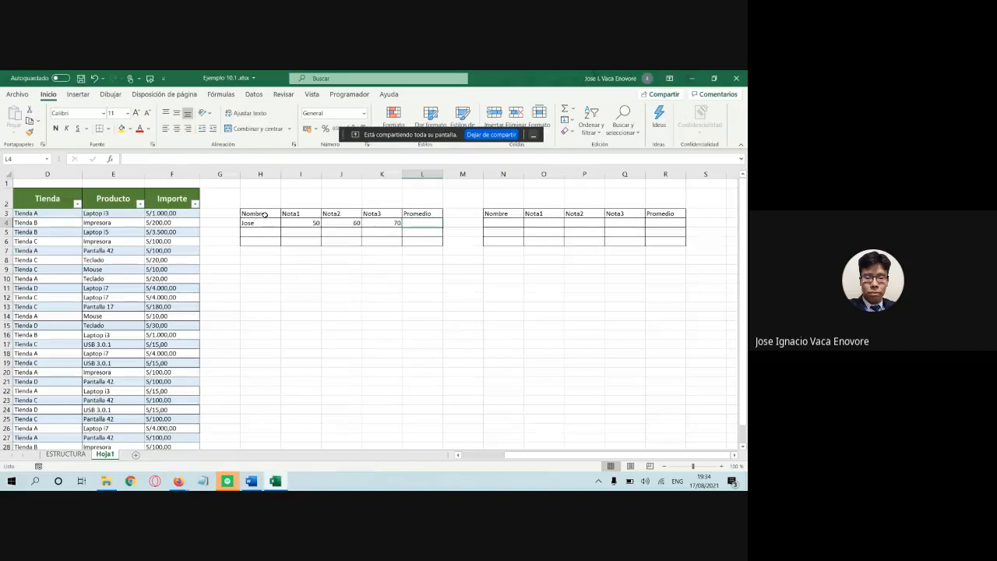
drag(265, 215, 414, 240)
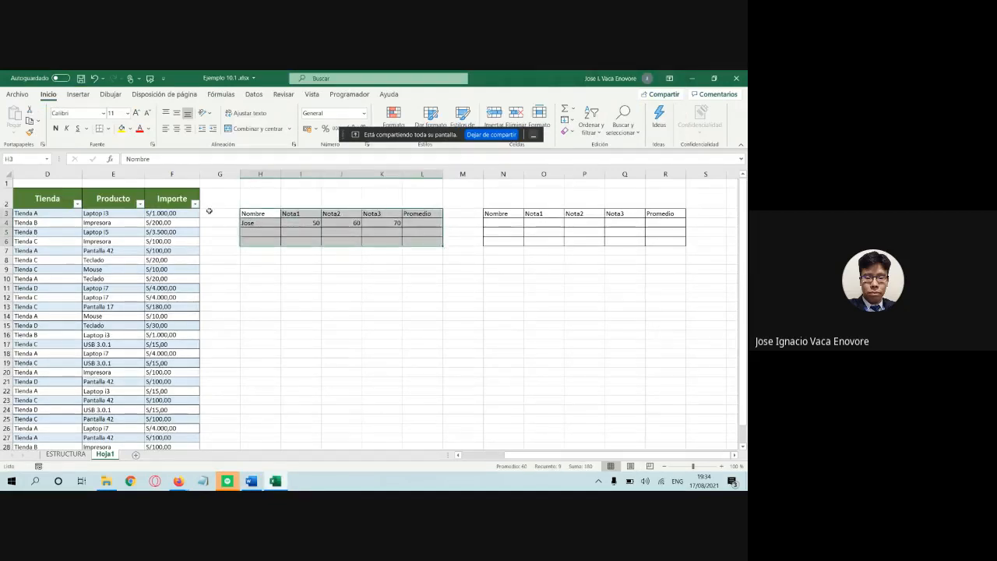
click(78, 94)
click(88, 123)
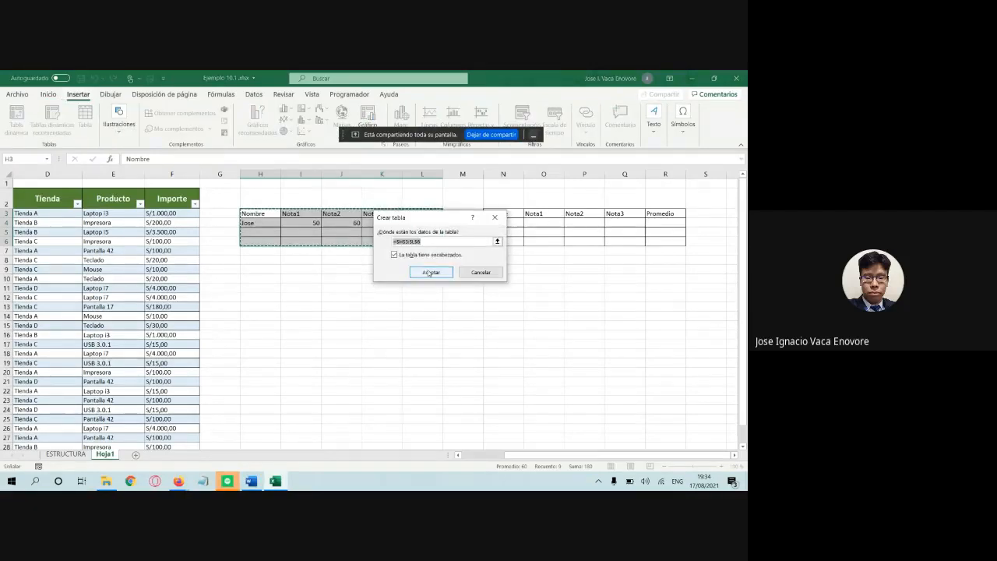
click(430, 273)
click(428, 277)
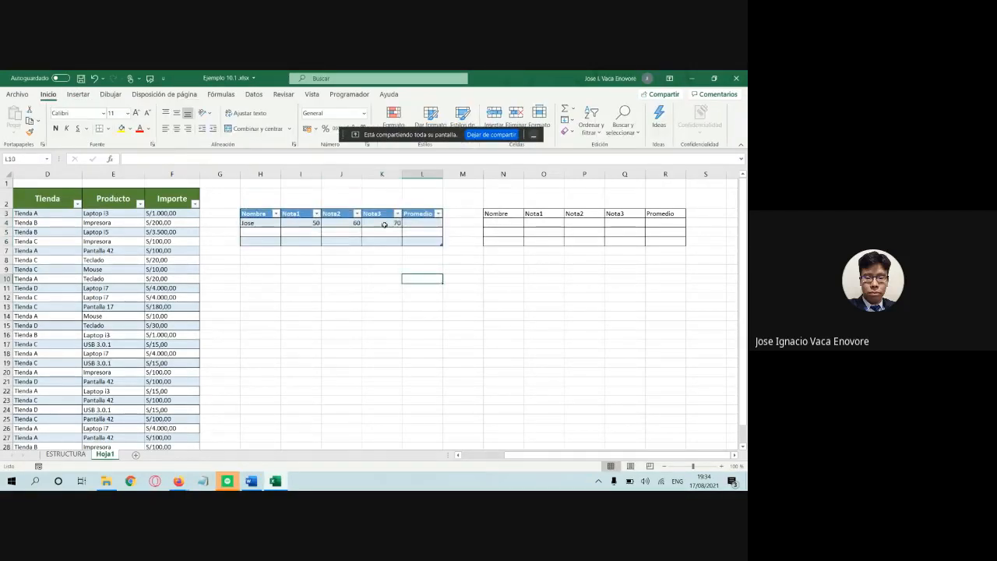
Step: Examine the filter options of the Nota3 column and the empty Promedio cell L4 in the new grade table
click(397, 215)
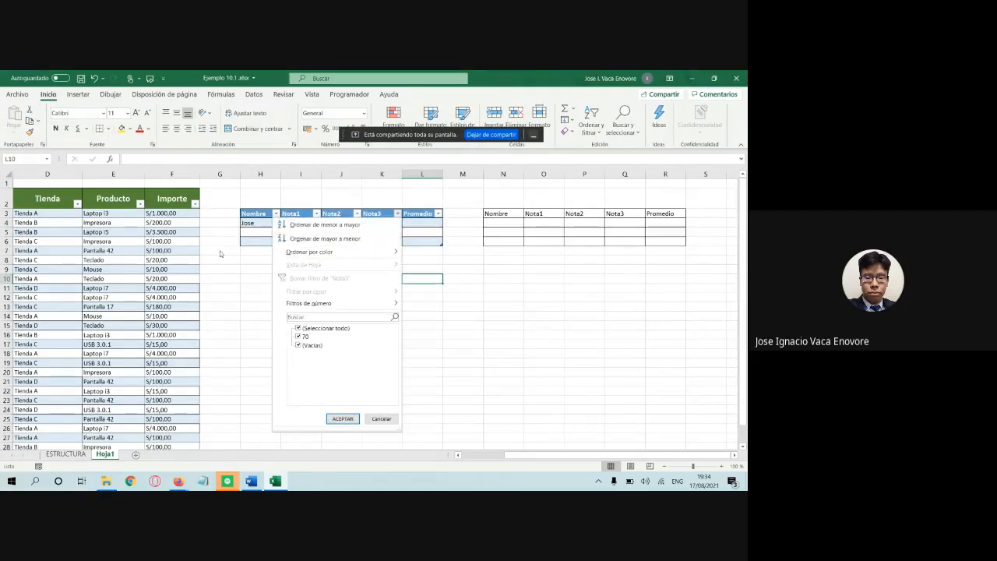
key(Escape)
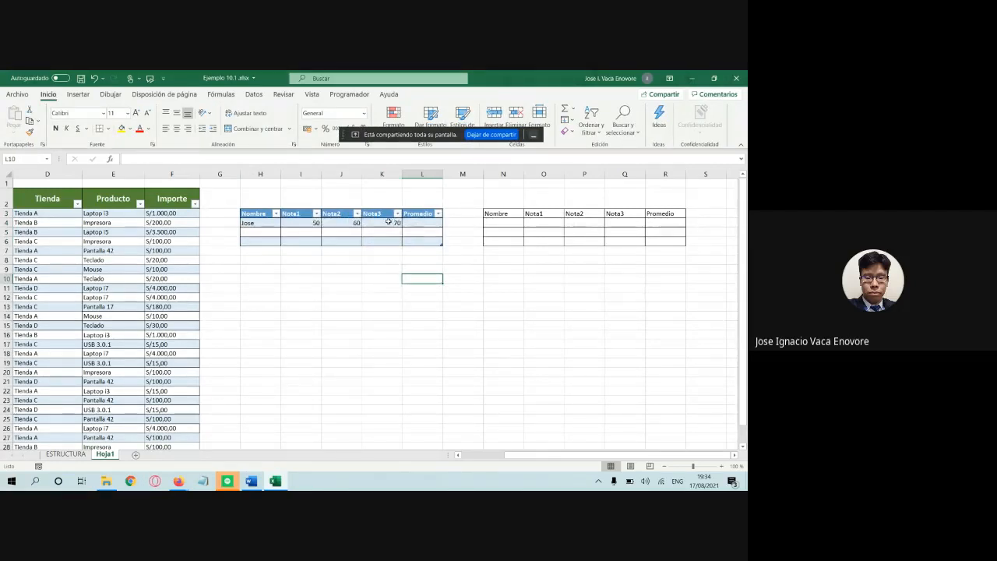
click(423, 223)
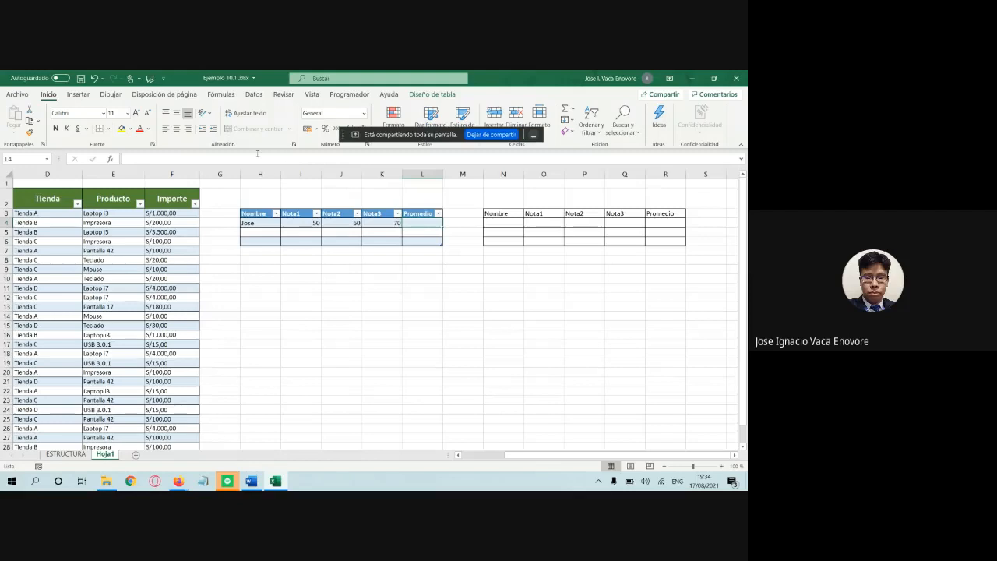
click(332, 158)
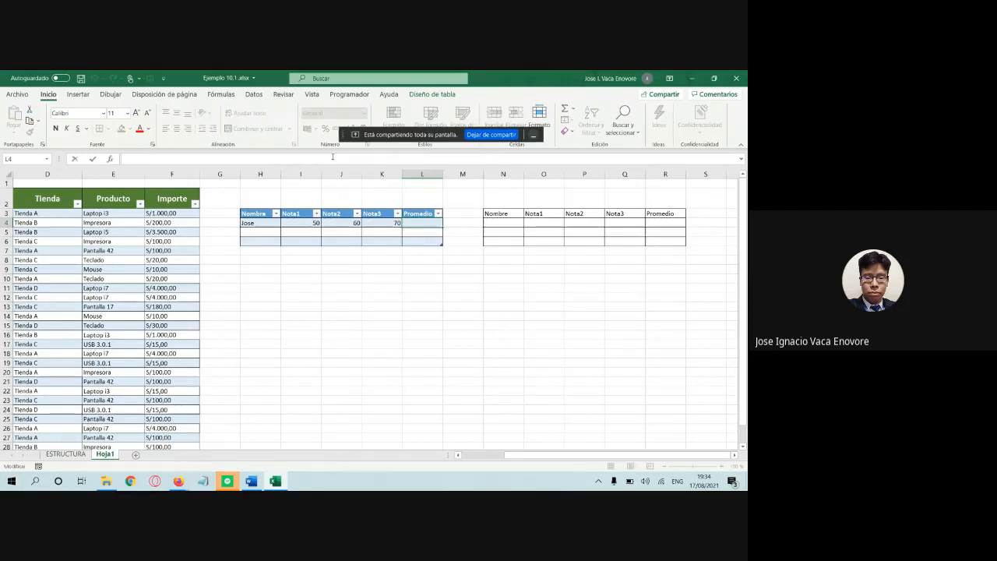
Step: Reread exercise 2 in the Word guide, and return to Excel to examine the plain grade grid starting at N3
click(251, 481)
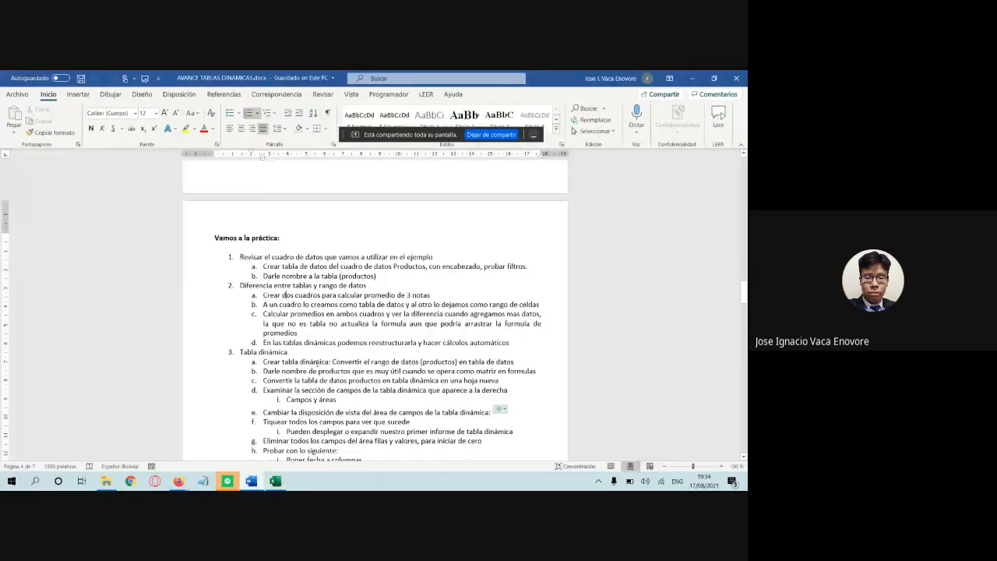
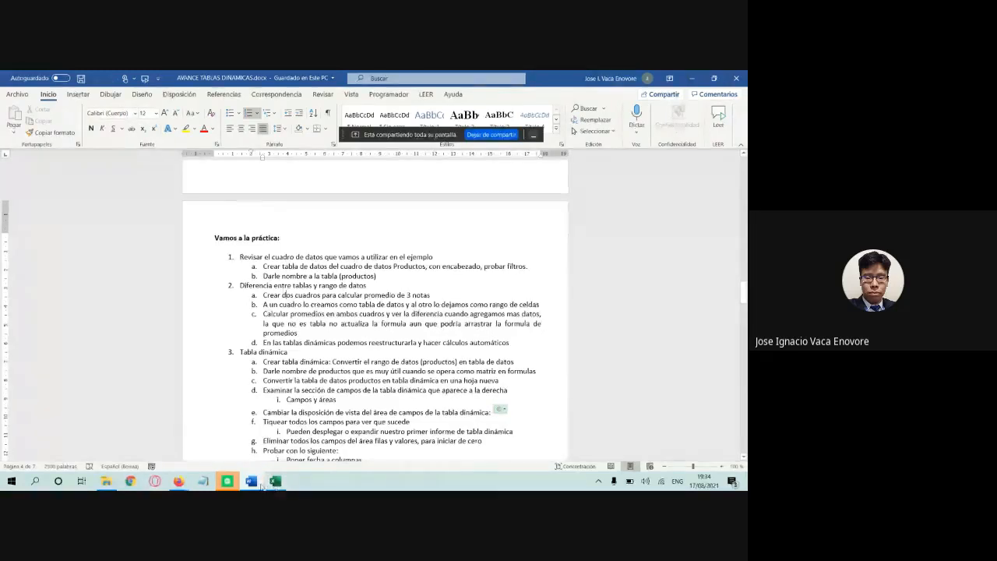
mouse_move(250, 480)
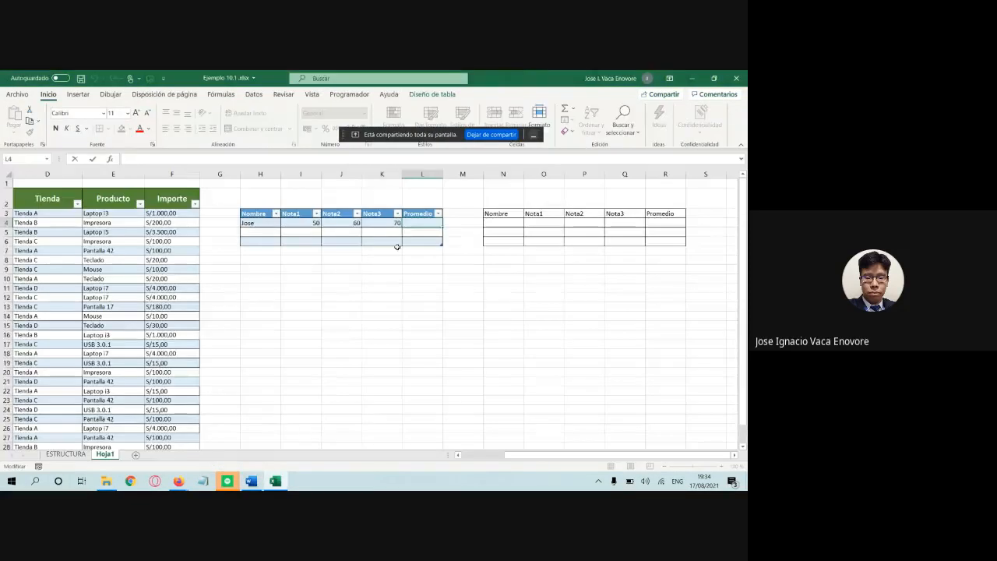
click(543, 229)
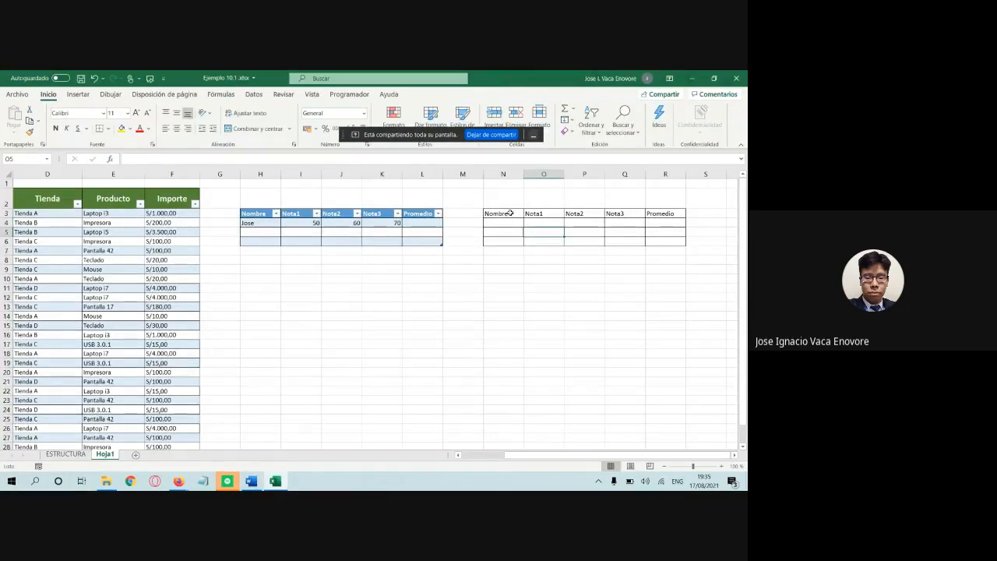
drag(506, 214, 623, 240)
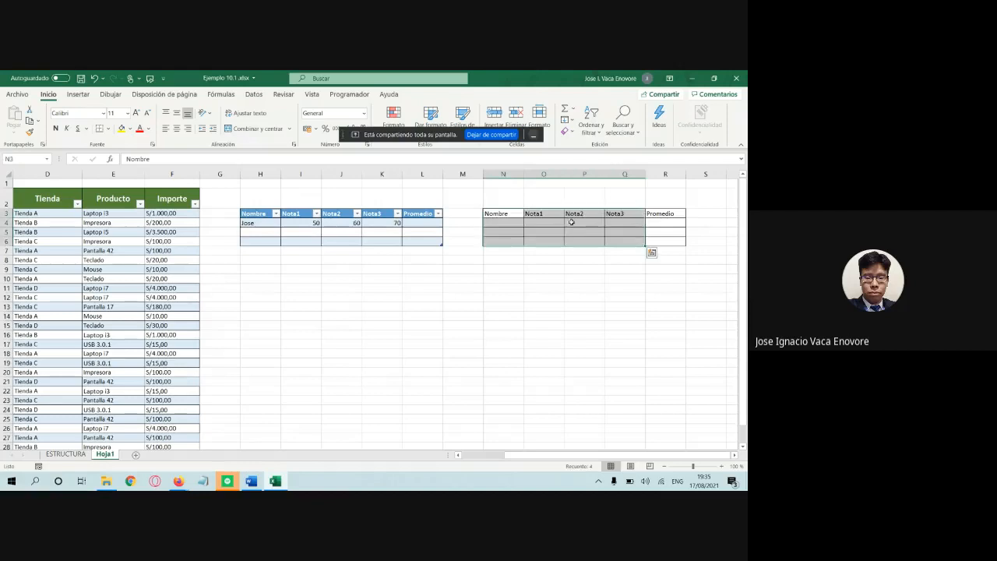
Step: Start a formula in Promedio cell L4 of the grade table, trying a Nota1 reference and clearing it back to the equals sign
click(436, 224)
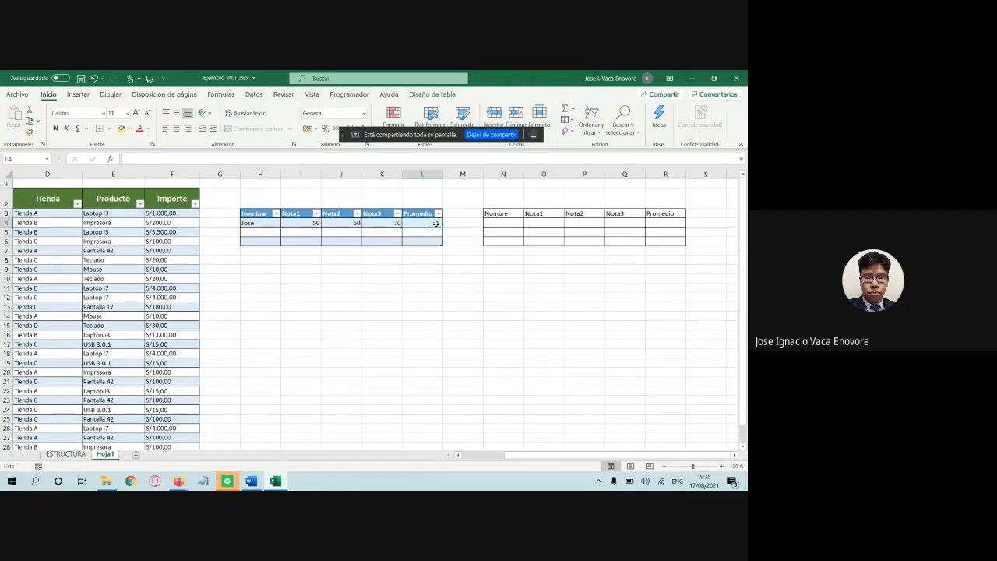
text(=)
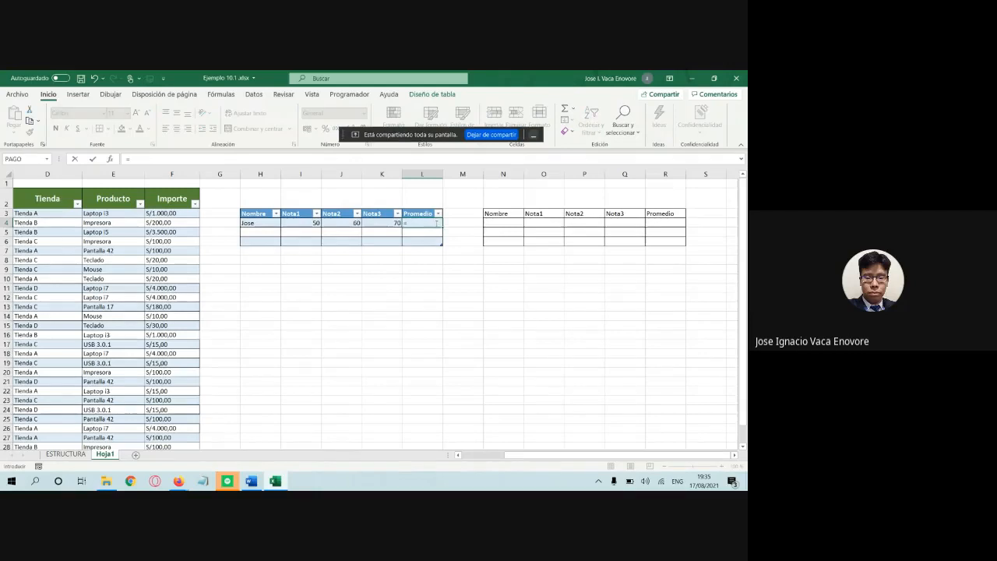
click(301, 225)
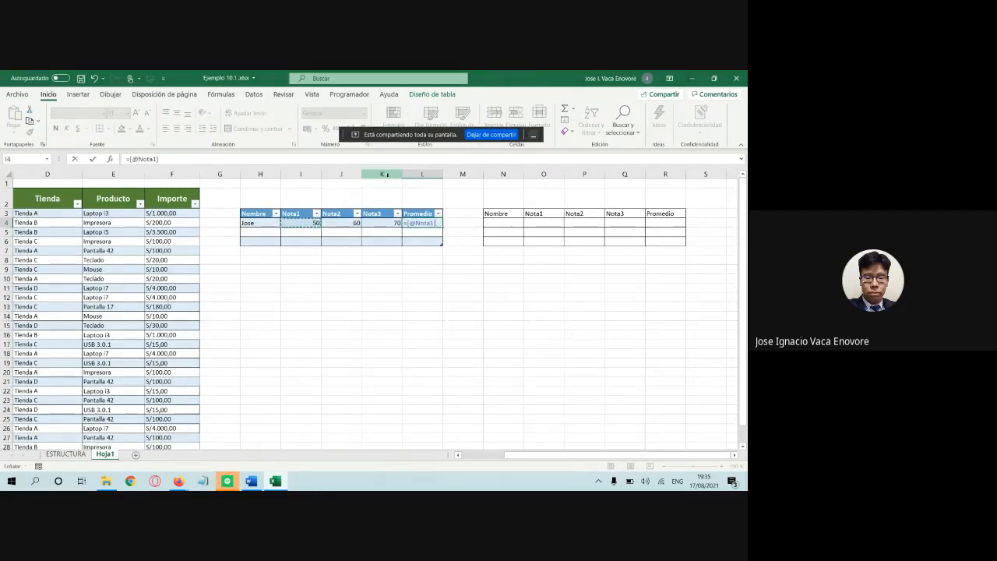
key(BackSpace)
key(BackSpace)
key(BackSpace)
key(BackSpace)
key(BackSpace)
key(BackSpace)
key(BackSpace)
key(BackSpace)
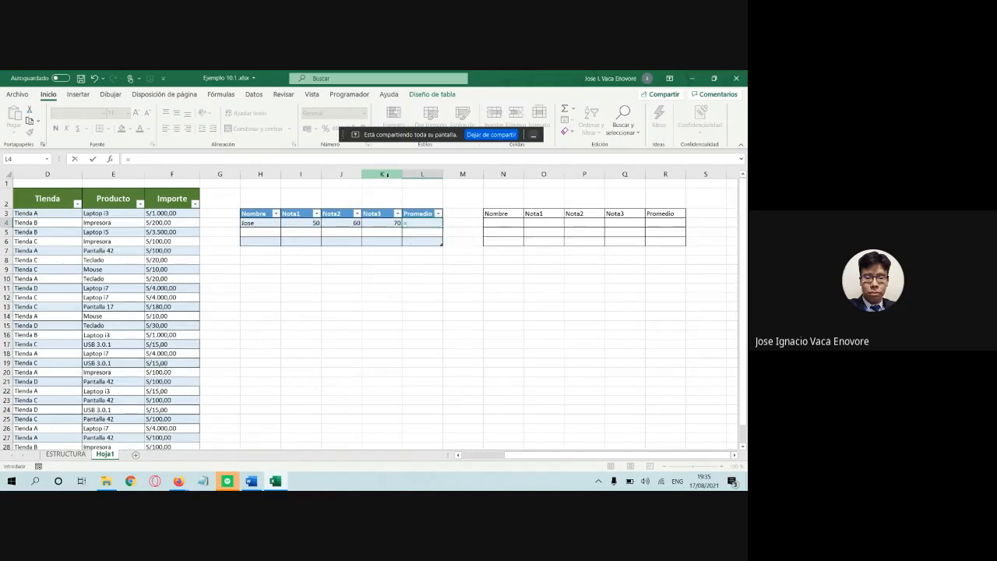
text(())
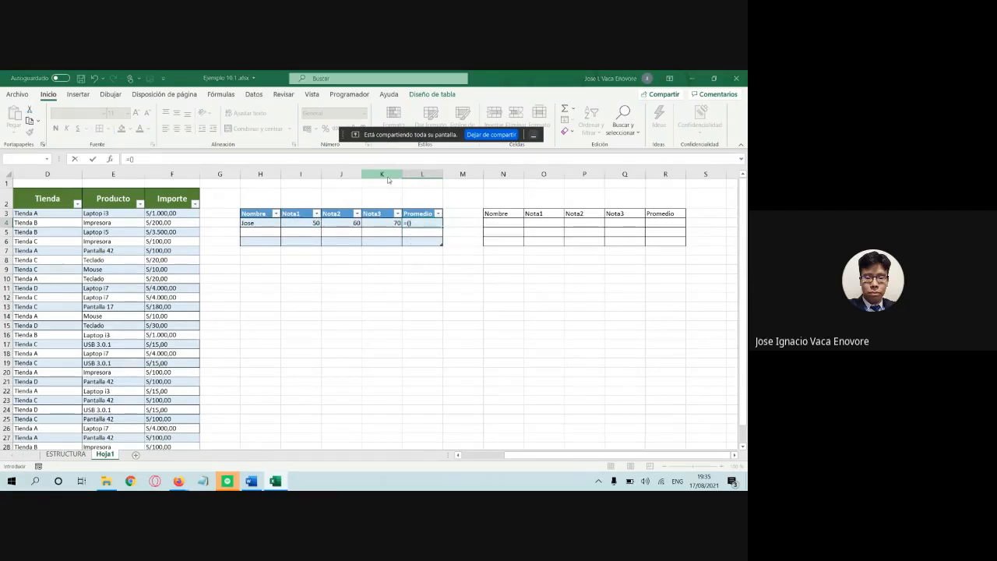
key(Return)
click(513, 237)
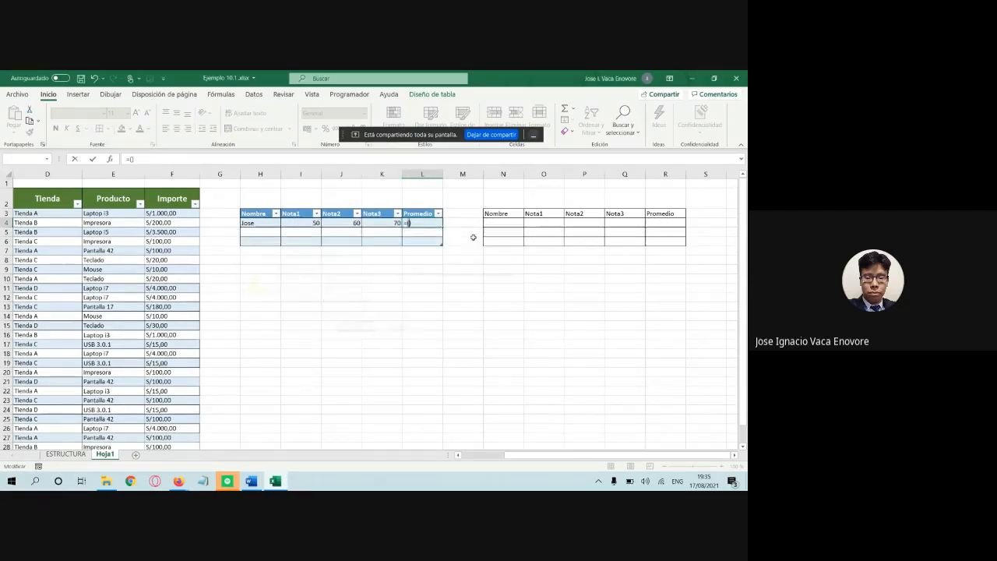
click(411, 224)
click(311, 223)
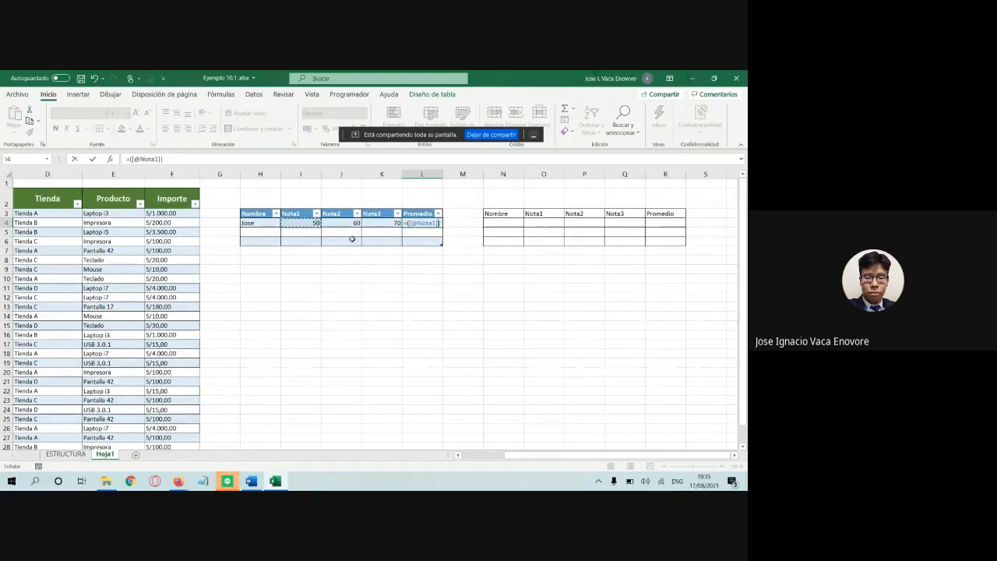
text(+)
click(352, 222)
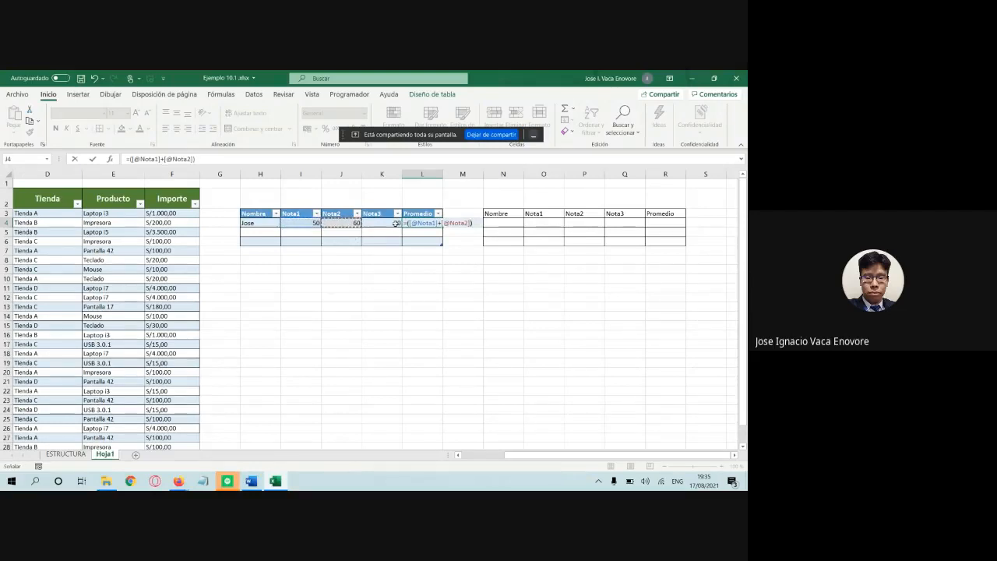
text(+)
click(396, 224)
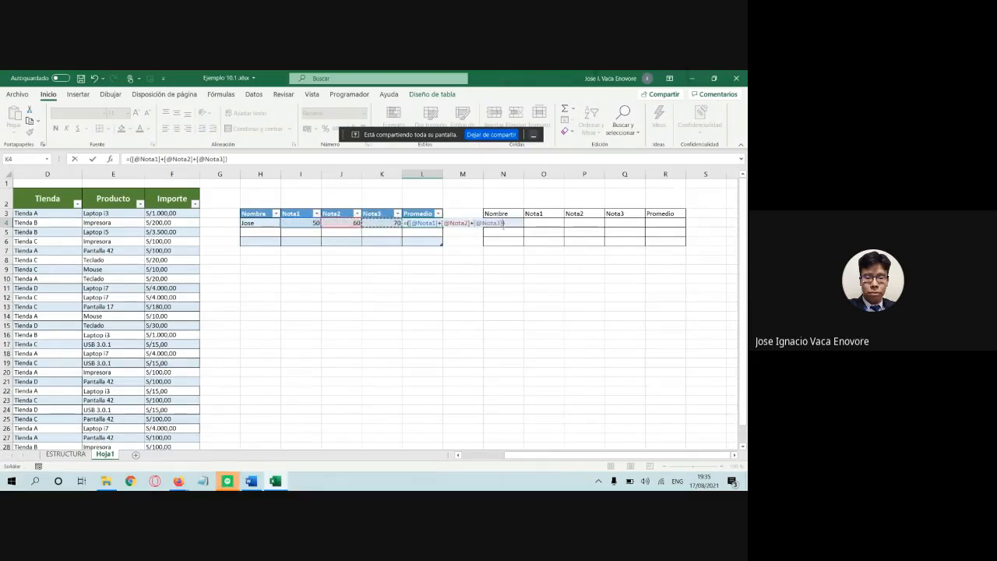
key(Right)
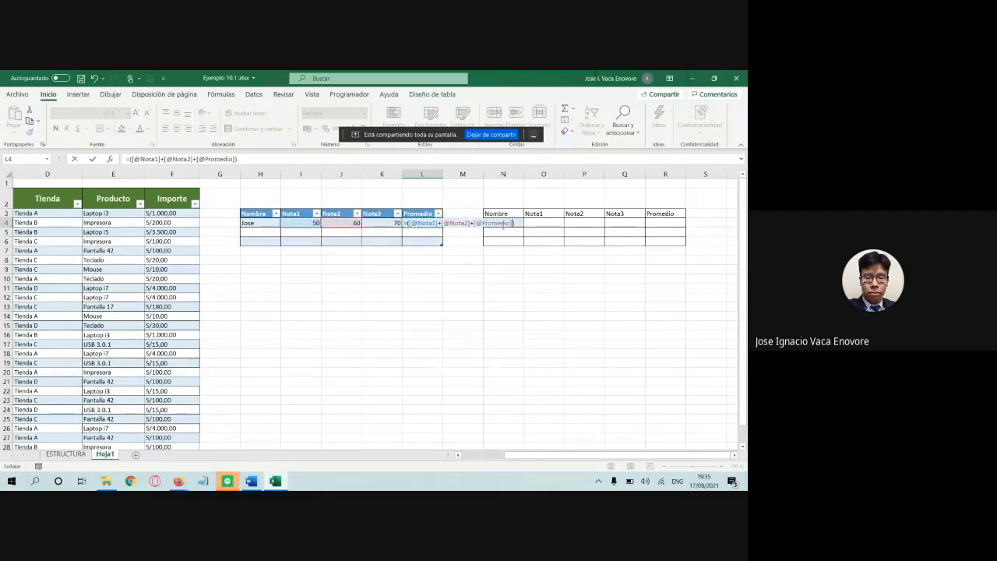
key(Left)
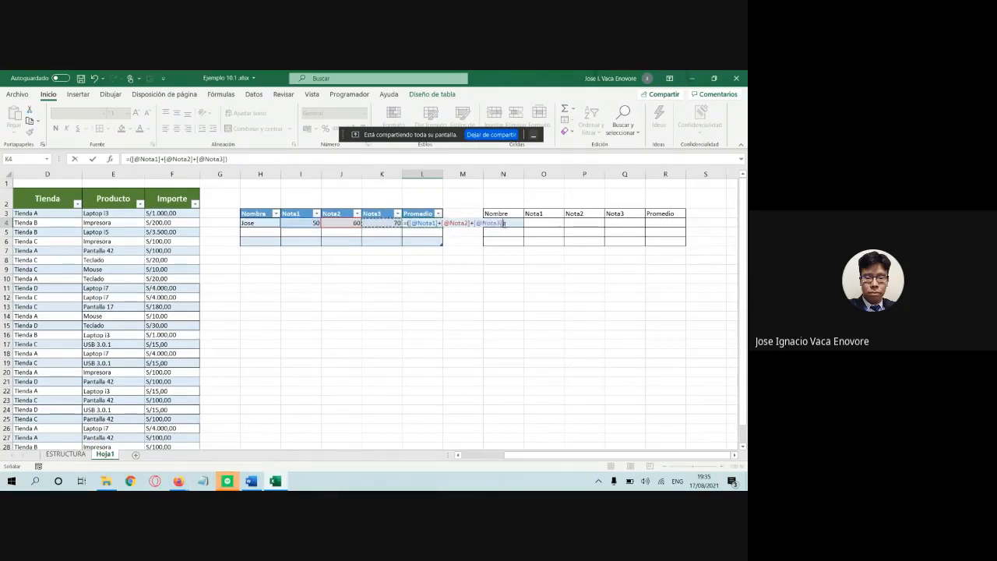
text()/3)
key(Return)
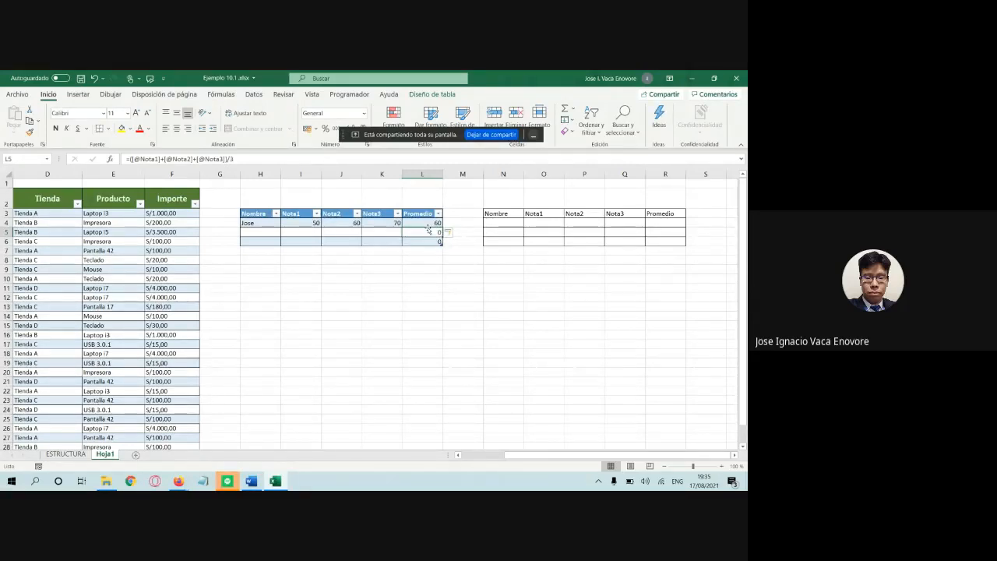
Step: Fill row 4 of the plain grade grid with the same student's first name and the grades 50, 60 and 70
click(518, 224)
text(jo)
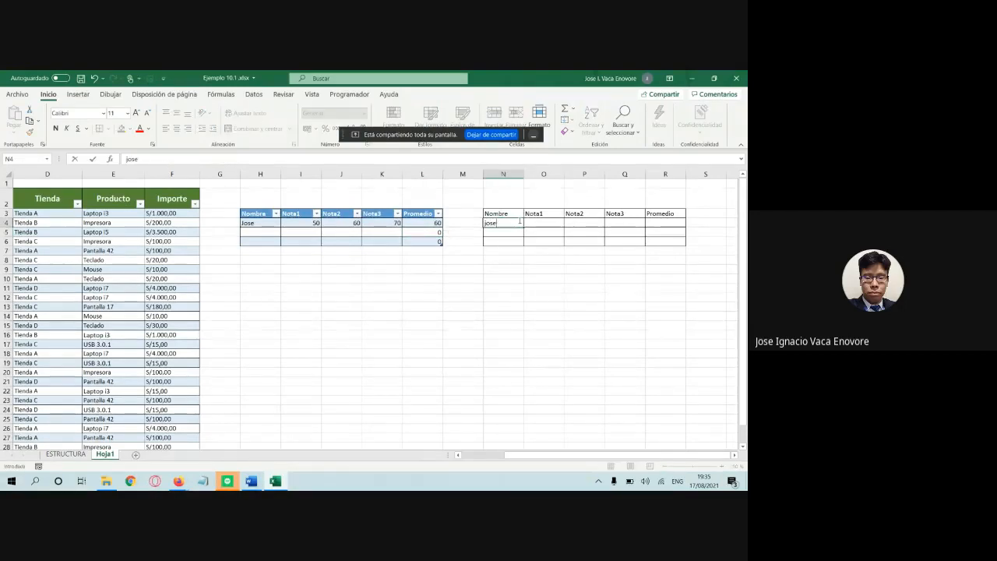
text(se)
click(536, 224)
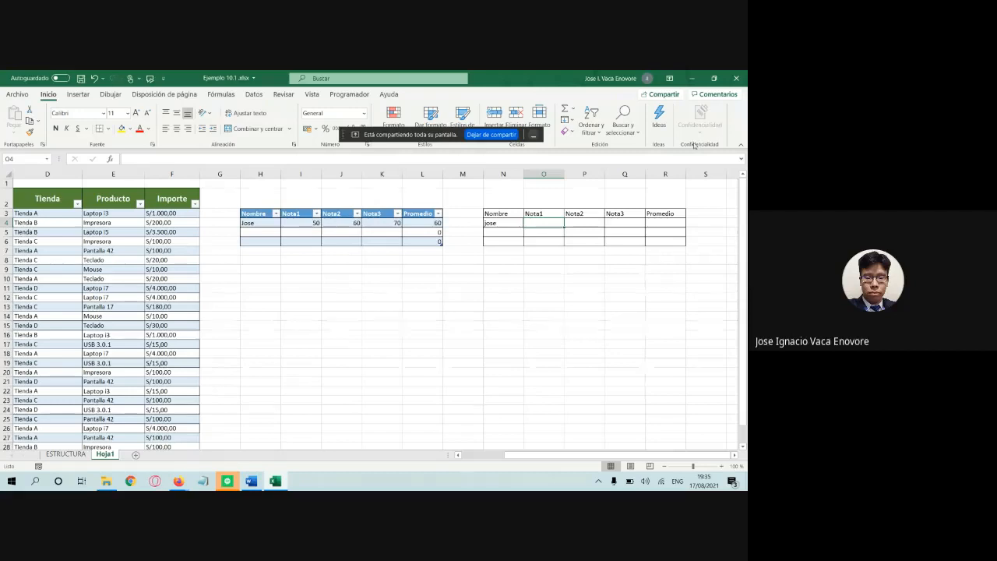
text(50)
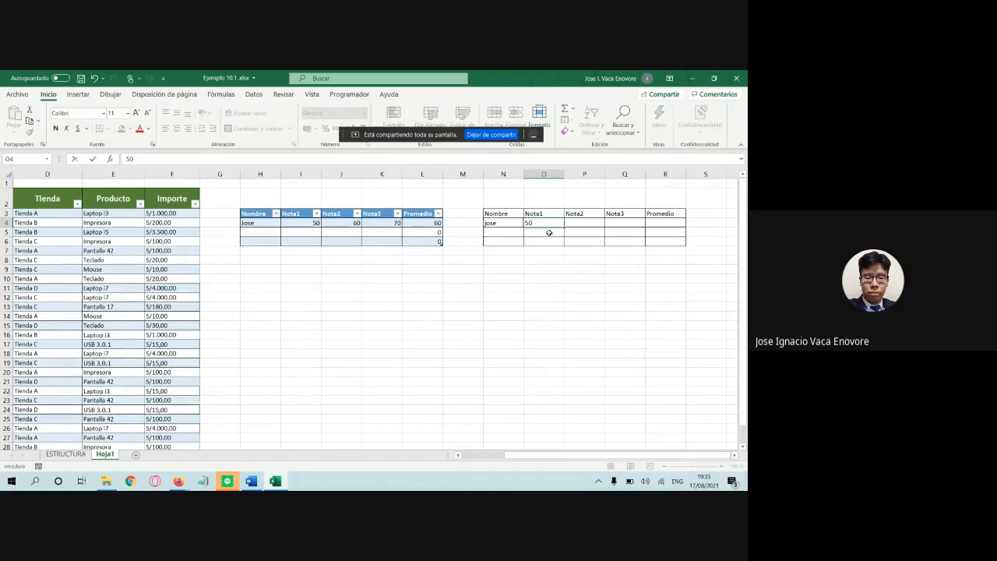
click(602, 223)
text(60)
click(624, 222)
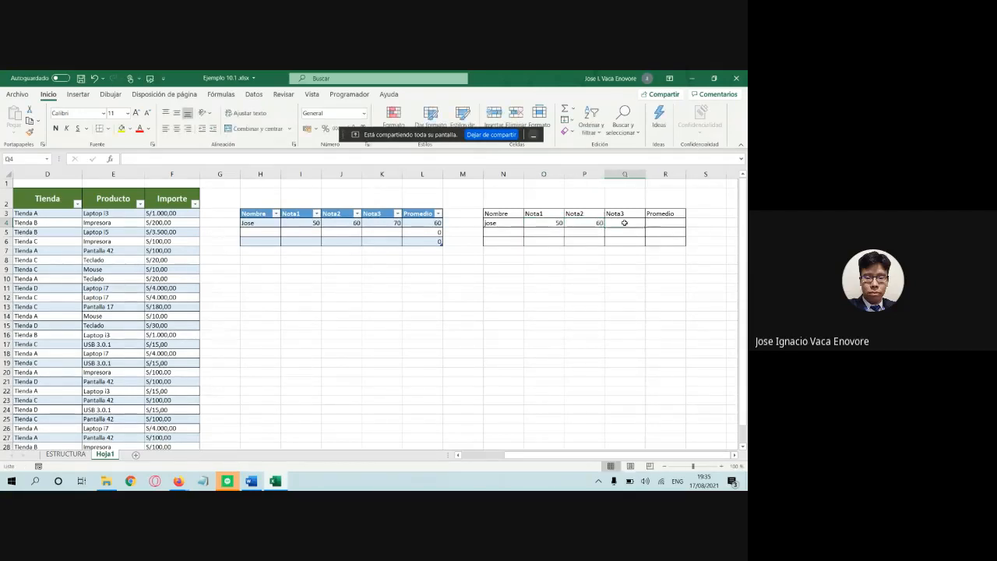
text(70)
Step: Calculate the Promedio of the plain grid's first student in R4 with the formula =(O4+P4+Q4)/3
click(660, 224)
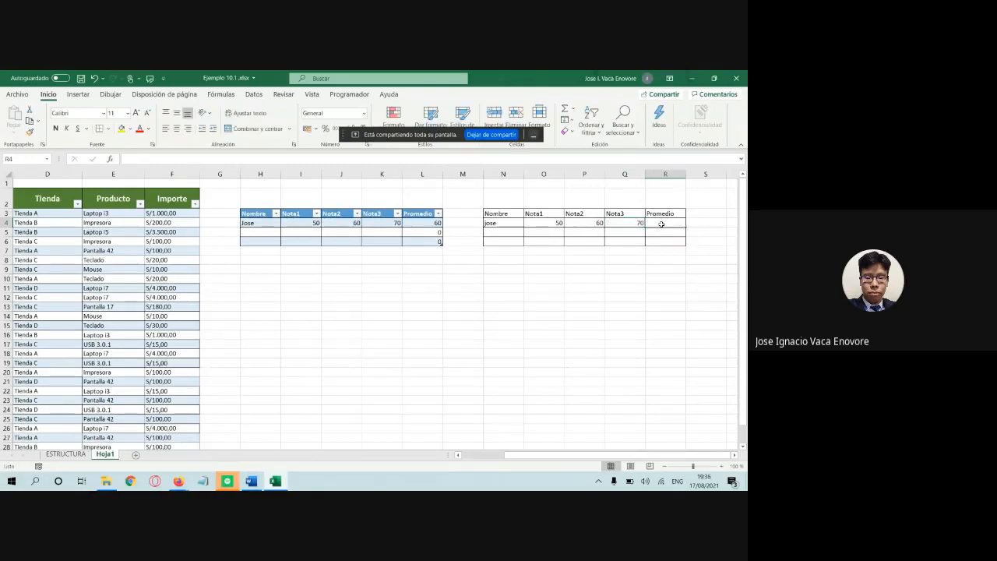
text(=)
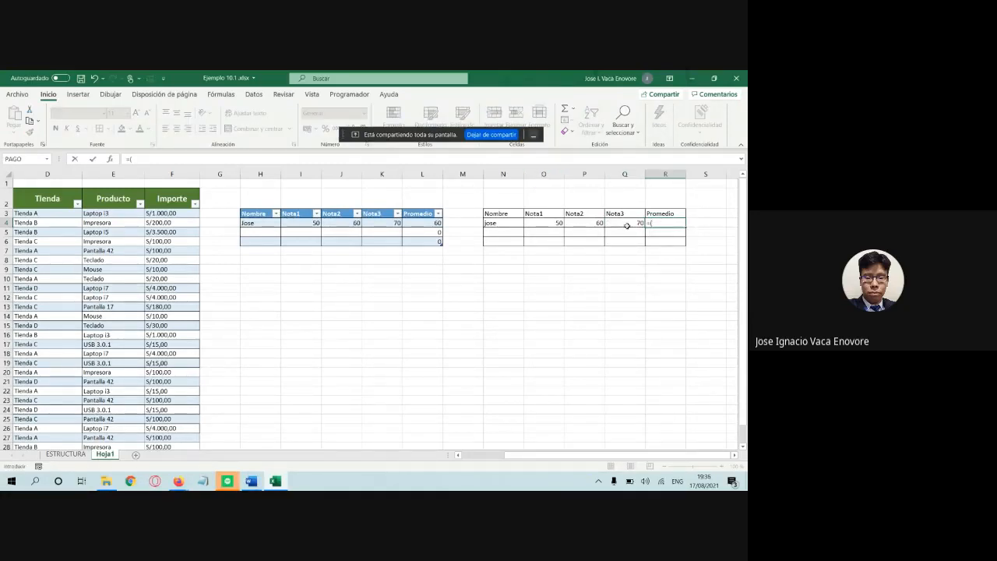
text(()
click(550, 222)
text(+)
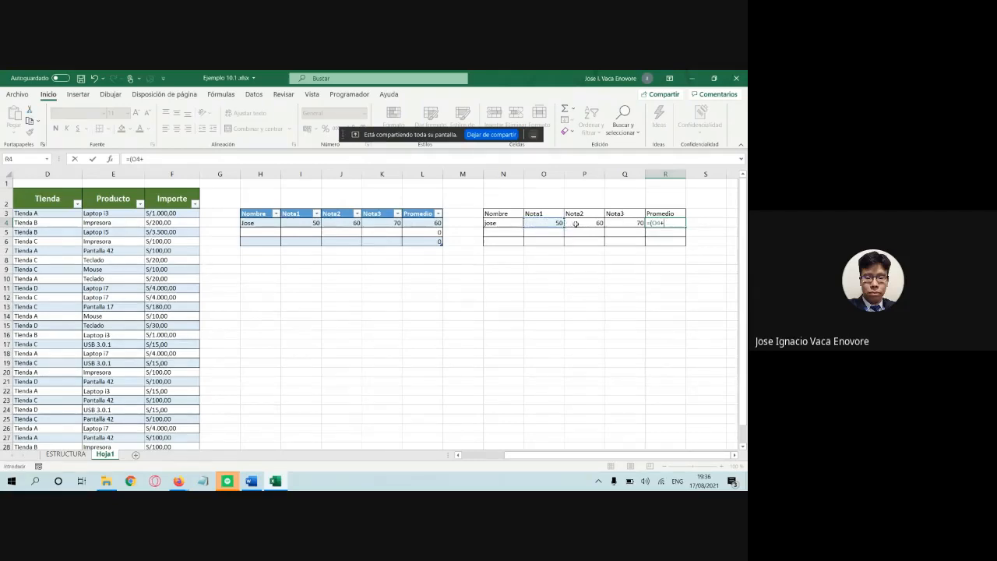
click(592, 224)
text(+)
click(622, 224)
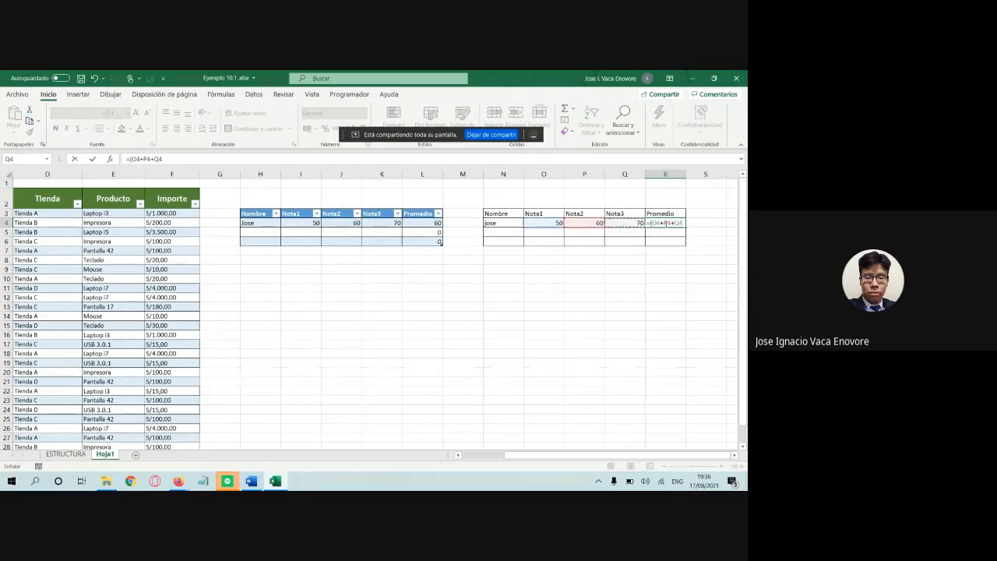
text())
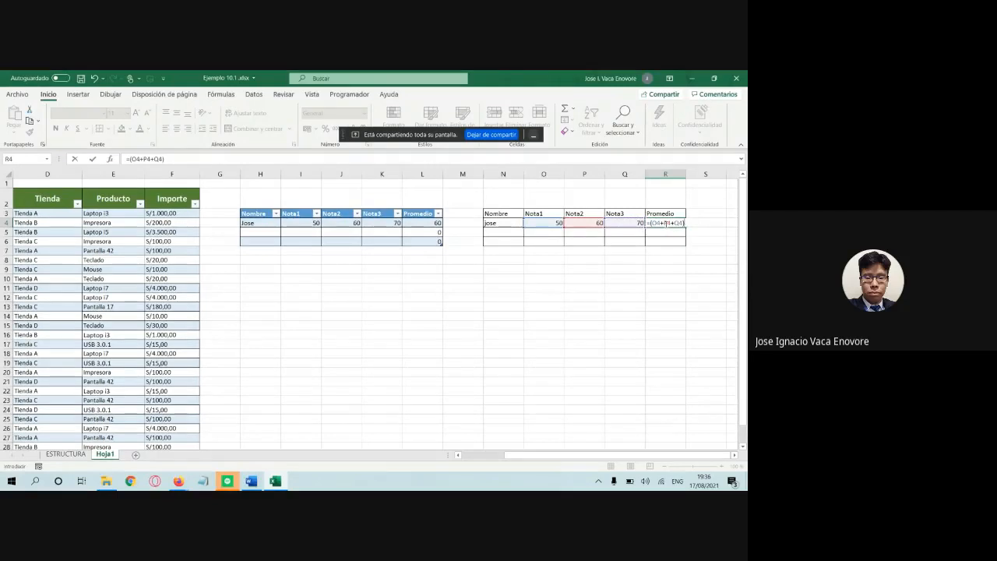
text(/3)
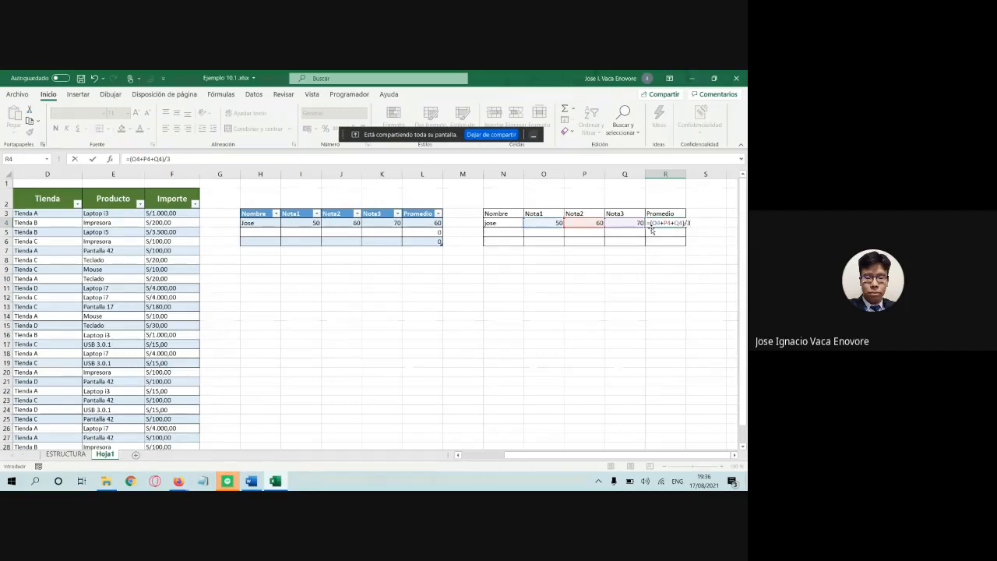
key(Return)
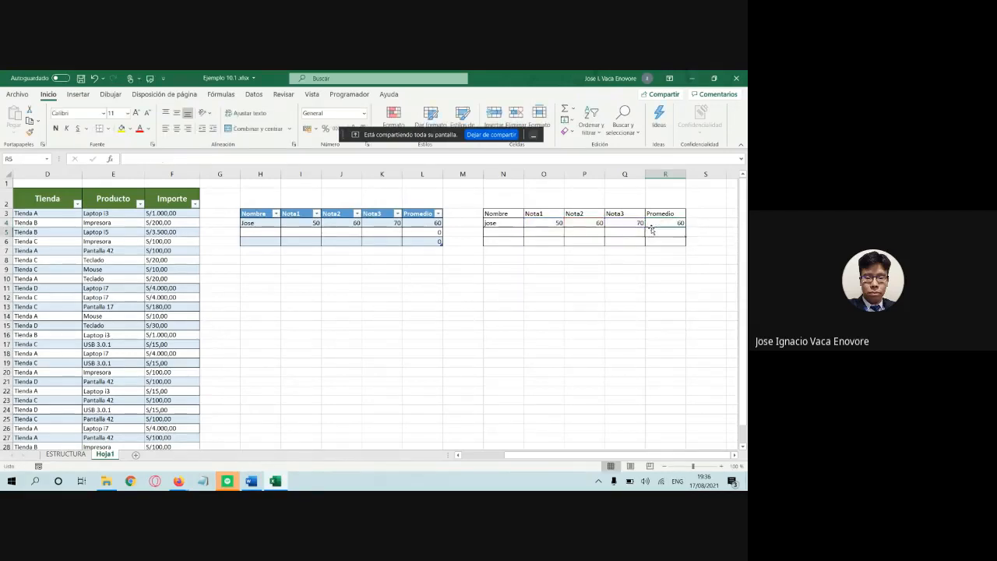
Step: Compare the Promedio formulas in R4 and the table's L5:L6 with the empty Promedio cell R5 of the plain grid
click(660, 222)
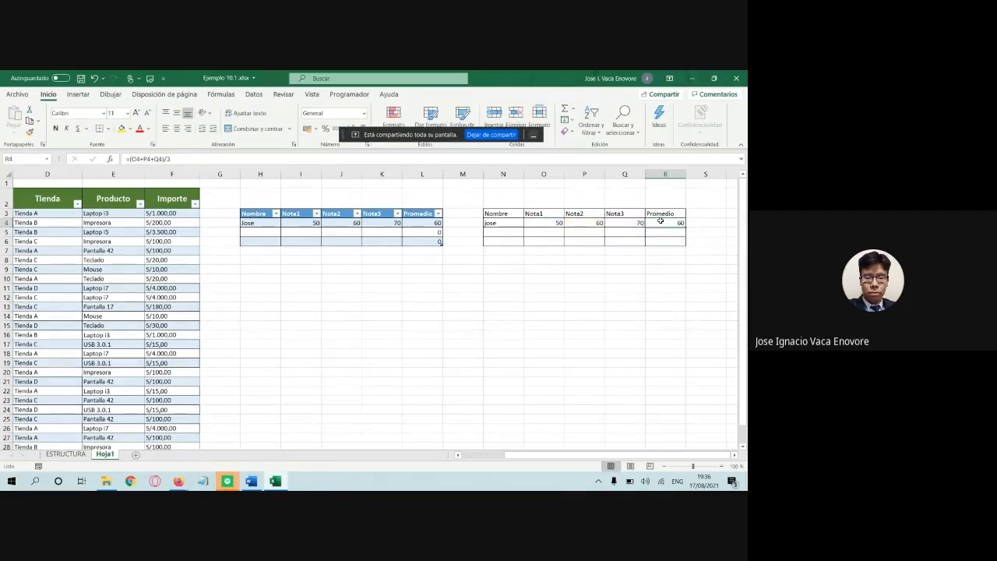
drag(432, 231, 430, 240)
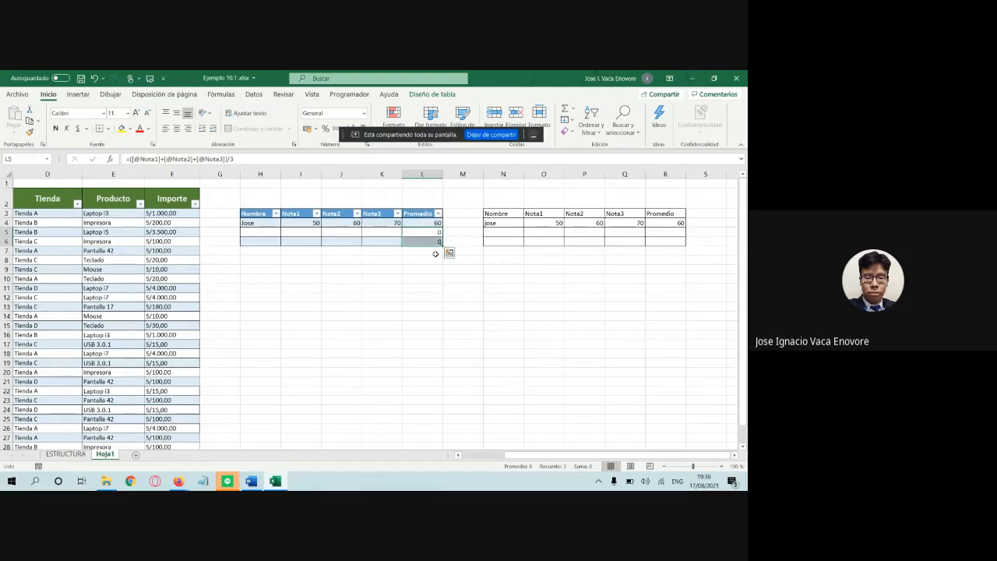
double_click(665, 232)
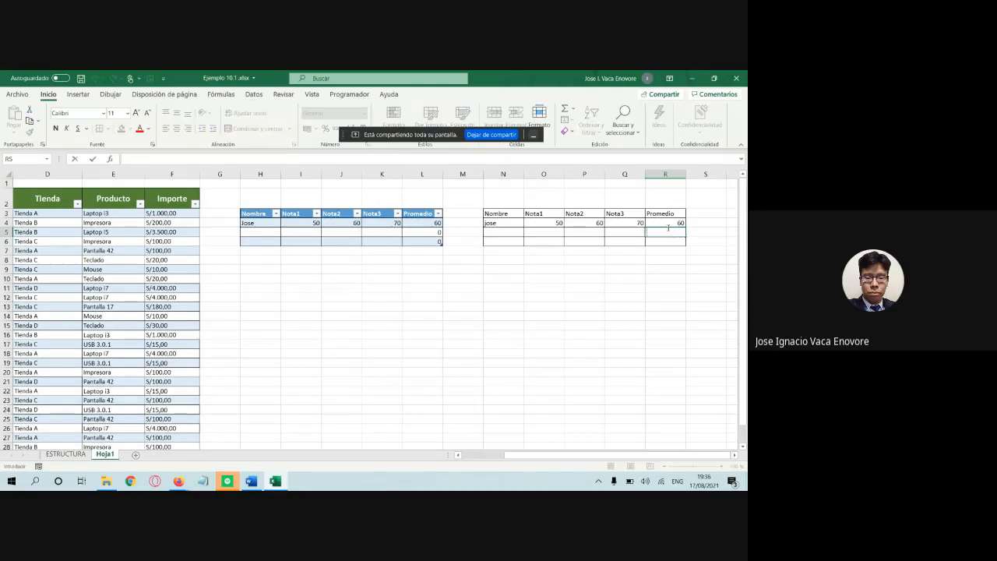
Step: Check the Word guide and fill the plain grid's Promedio formula from R4 down through R6
click(265, 477)
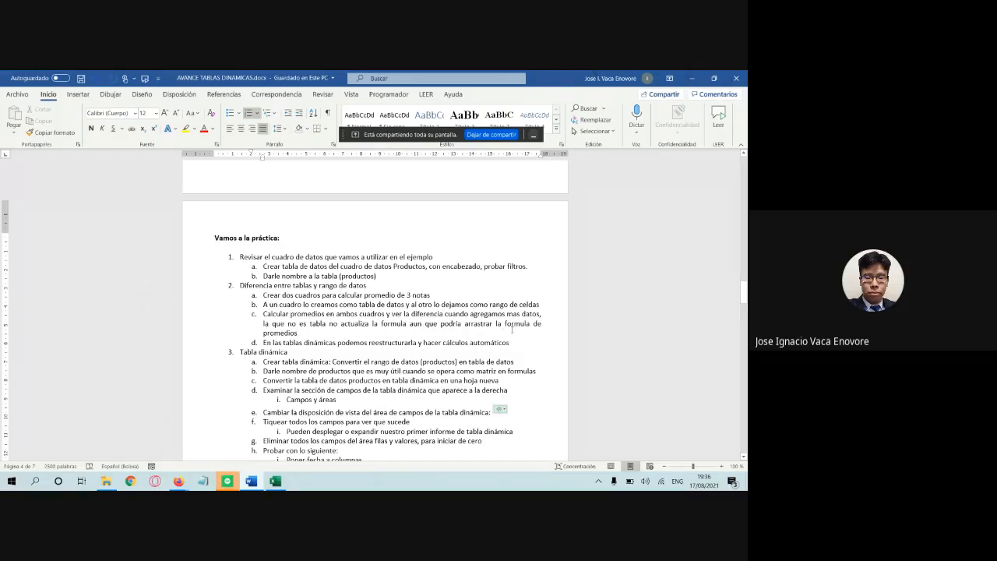
click(276, 482)
click(680, 224)
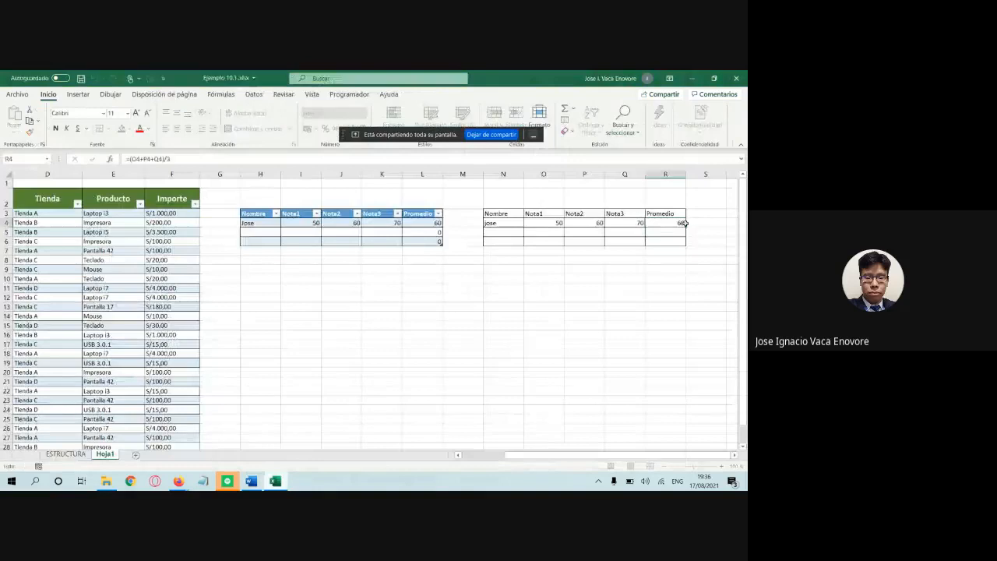
mouse_move(684, 241)
mouse_down()
mouse_move(710, 256)
mouse_move(649, 256)
mouse_move(671, 241)
mouse_up()
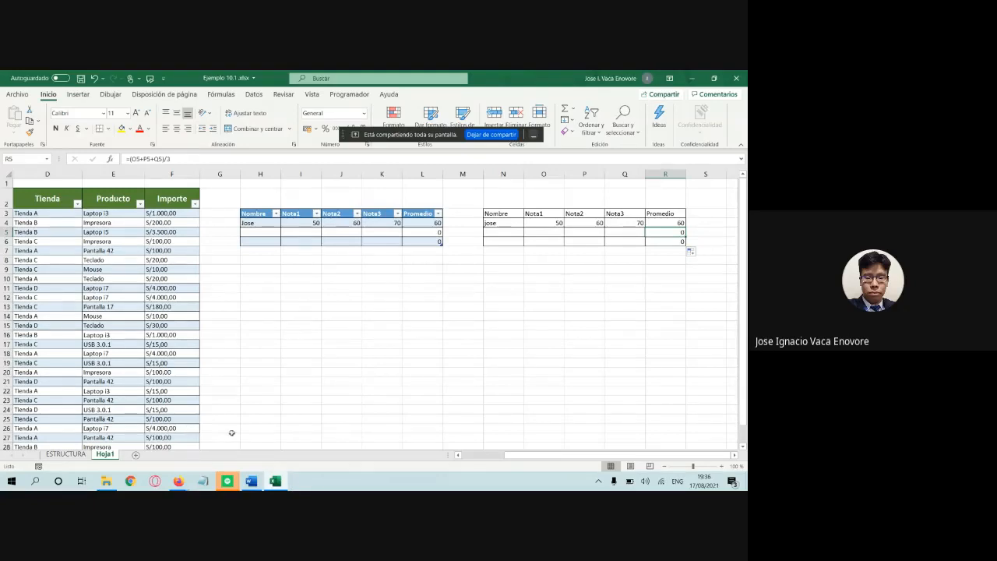
Step: Recheck the Word guide and enter a new student's first name in H7, directly below the grade table
click(251, 481)
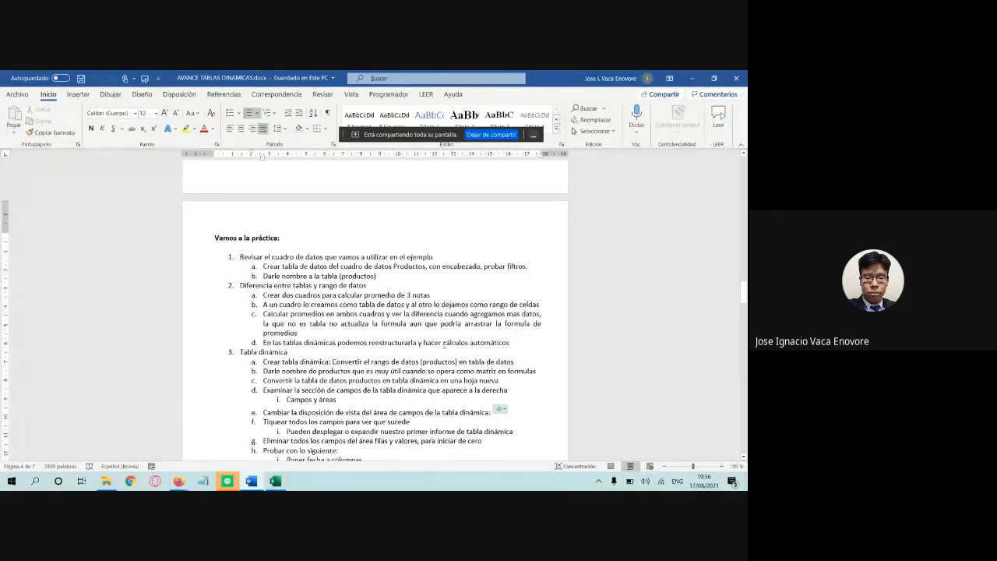
key(alt+Tab)
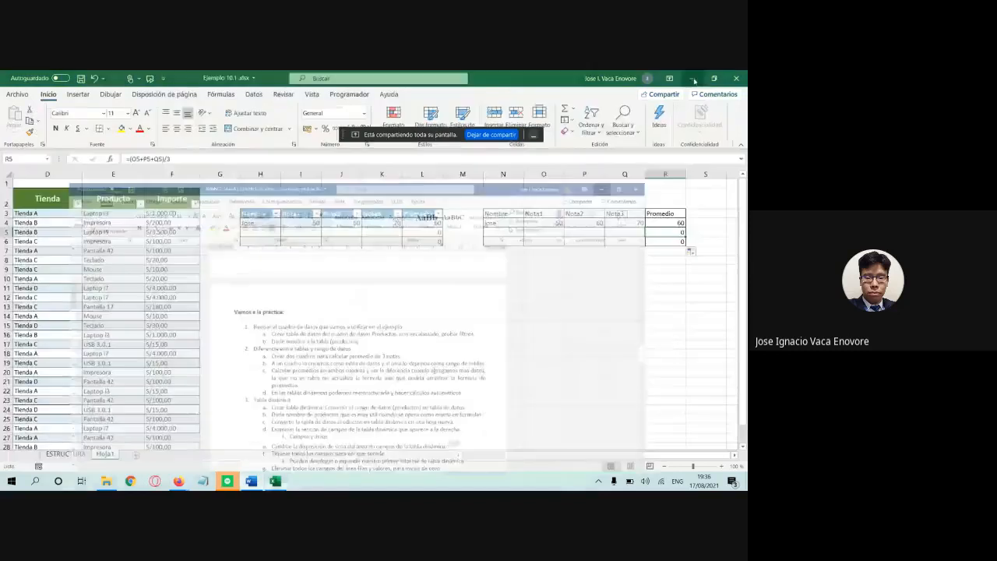
click(412, 224)
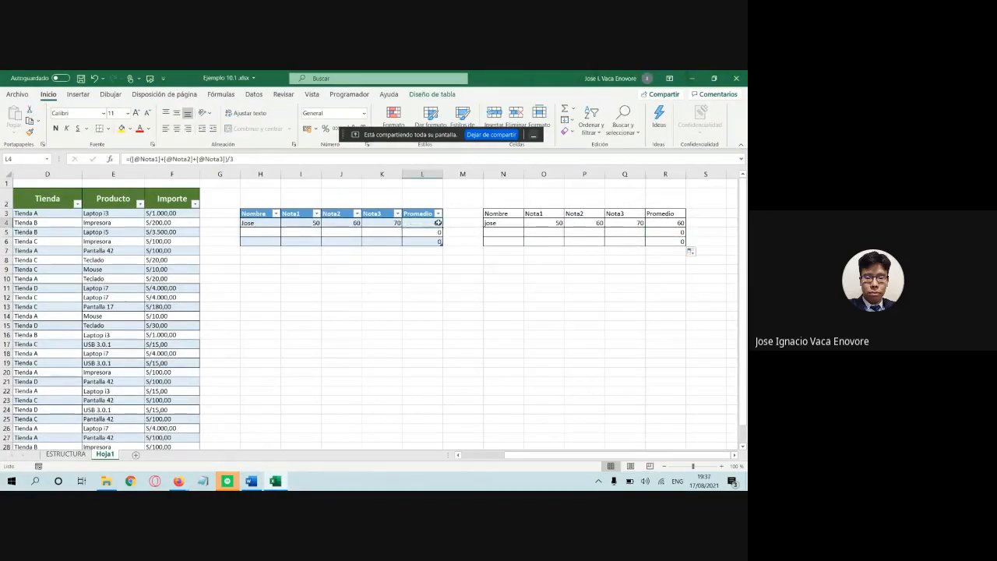
click(491, 222)
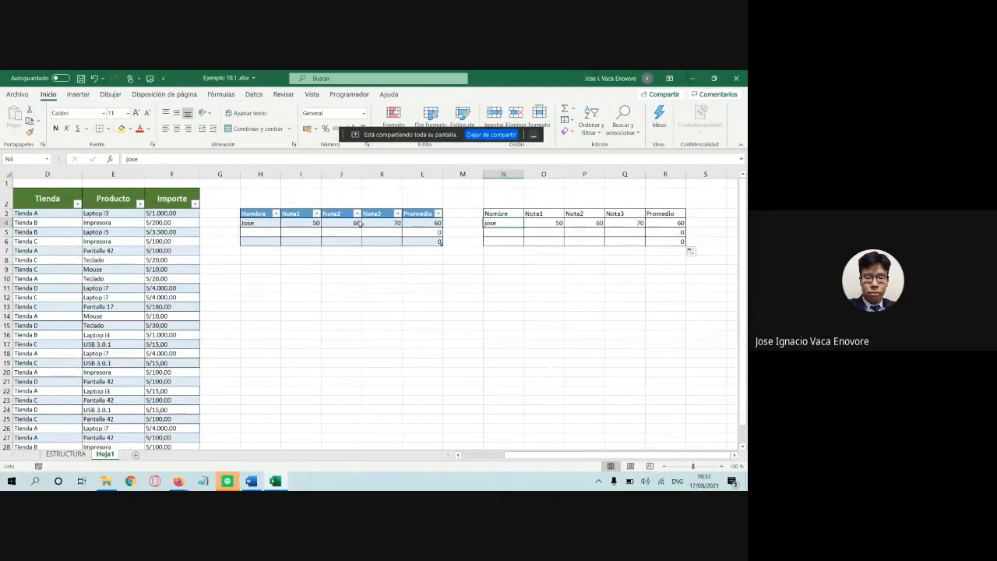
click(261, 247)
text(ma)
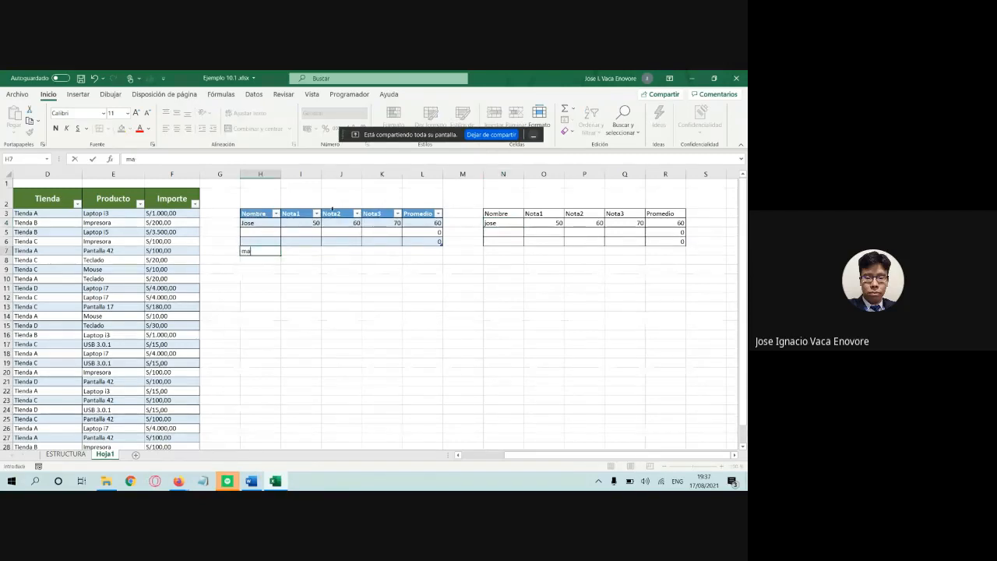
text(ria)
Step: Enter the grades 10, 30 and 40 in I7:K7 for the new student and check the Promedio formula in L7
click(317, 250)
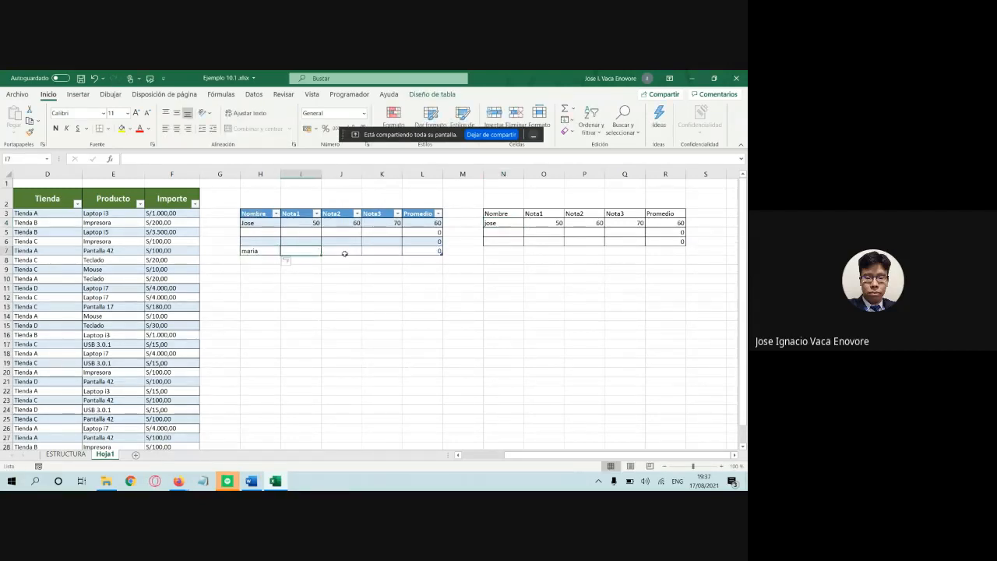
text(10)
click(354, 252)
text(30)
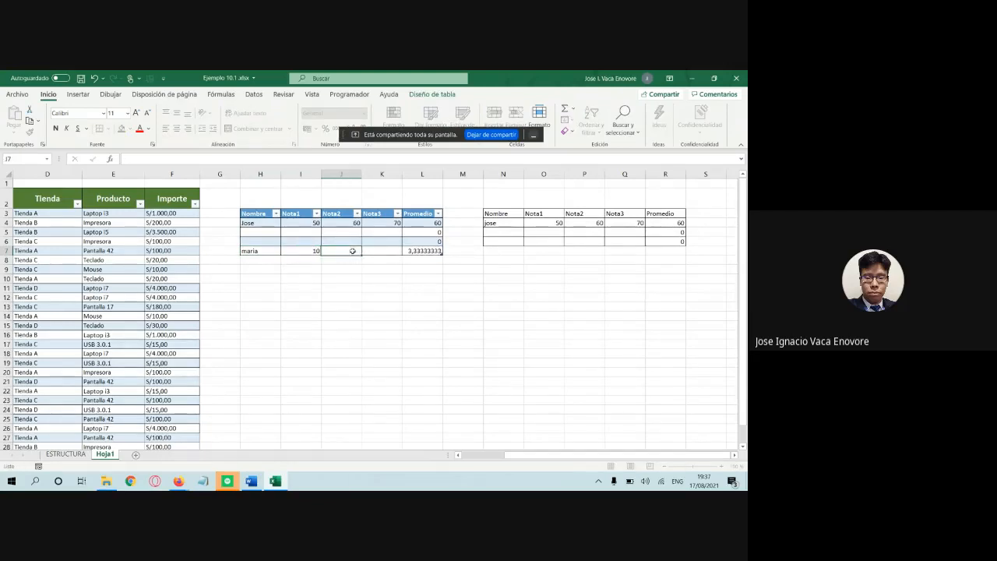
click(382, 251)
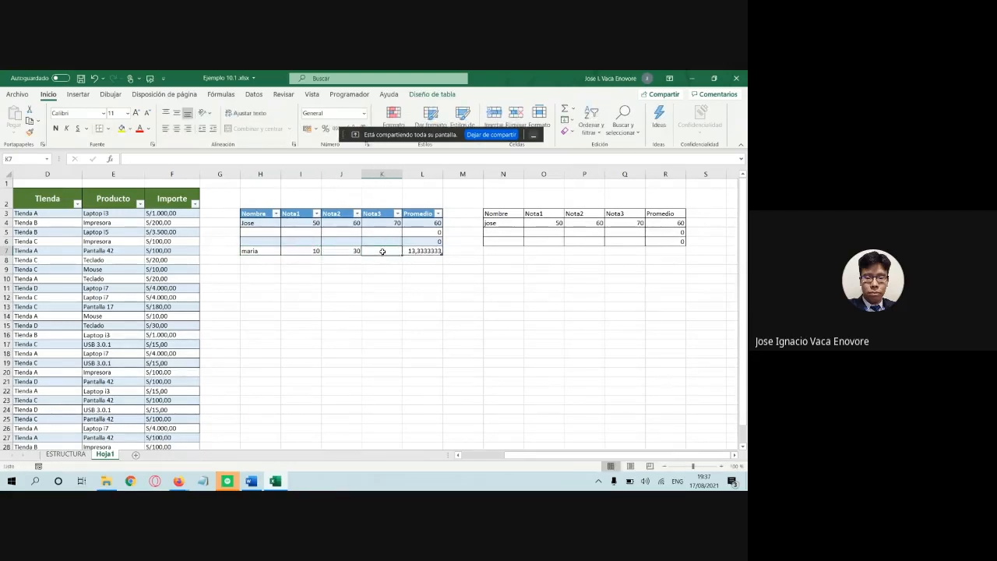
text(40)
key(Return)
click(423, 251)
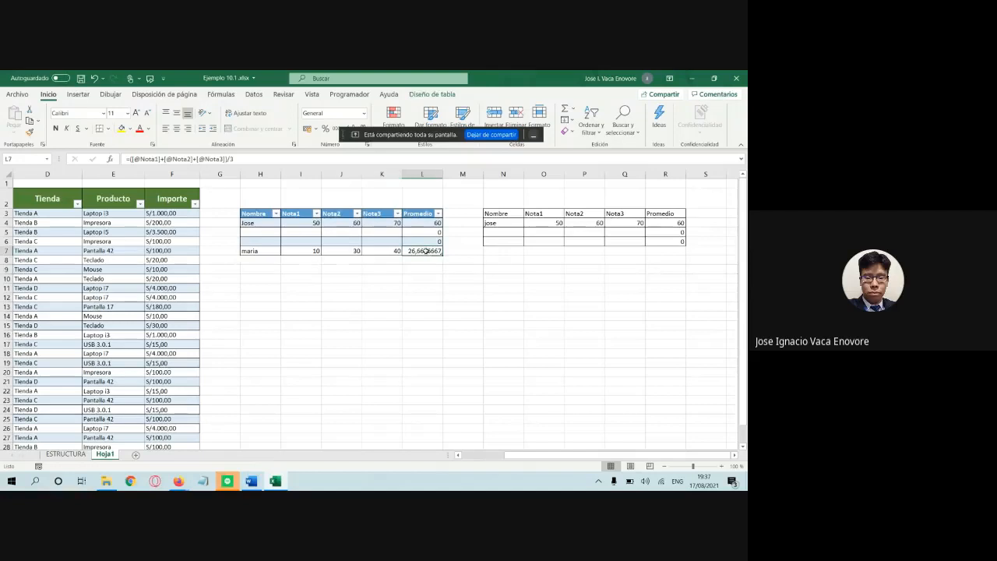
Step: Add a student row below the plain grid with a first name in N7 and the grades 10, 20 and 40 in O7:Q7
click(515, 249)
text(masri)
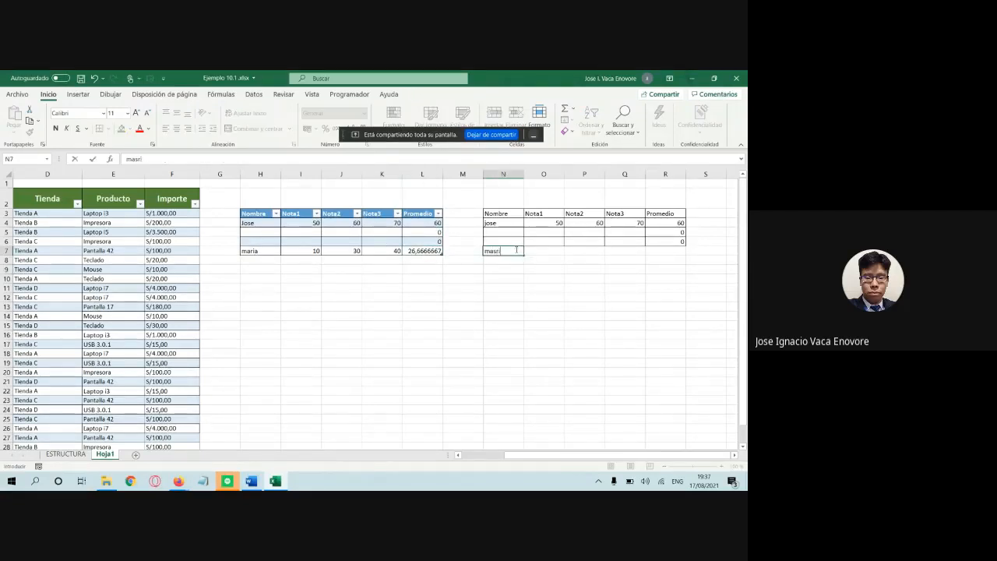
text(a)
click(537, 254)
text(1)
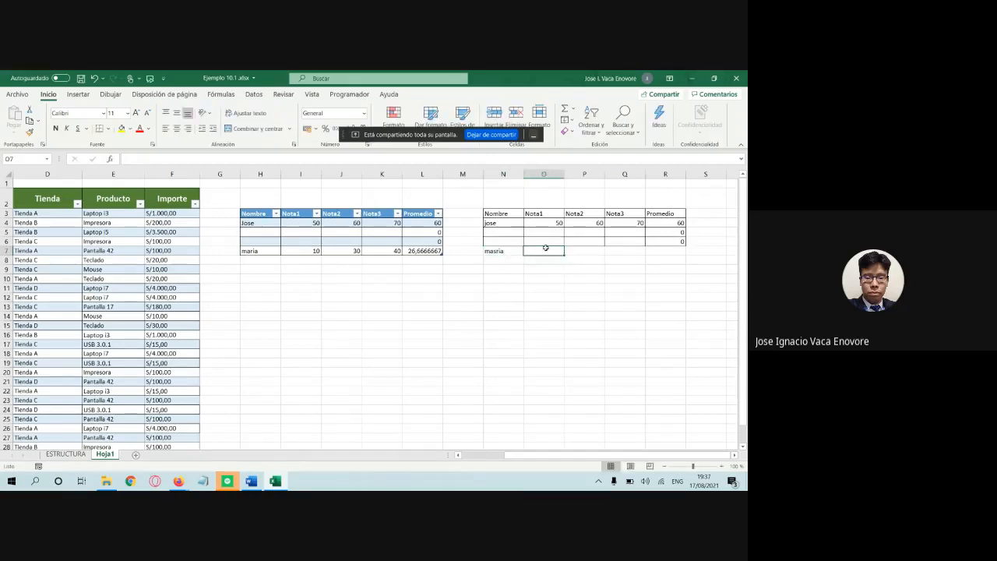
text(0)
click(578, 251)
text(20)
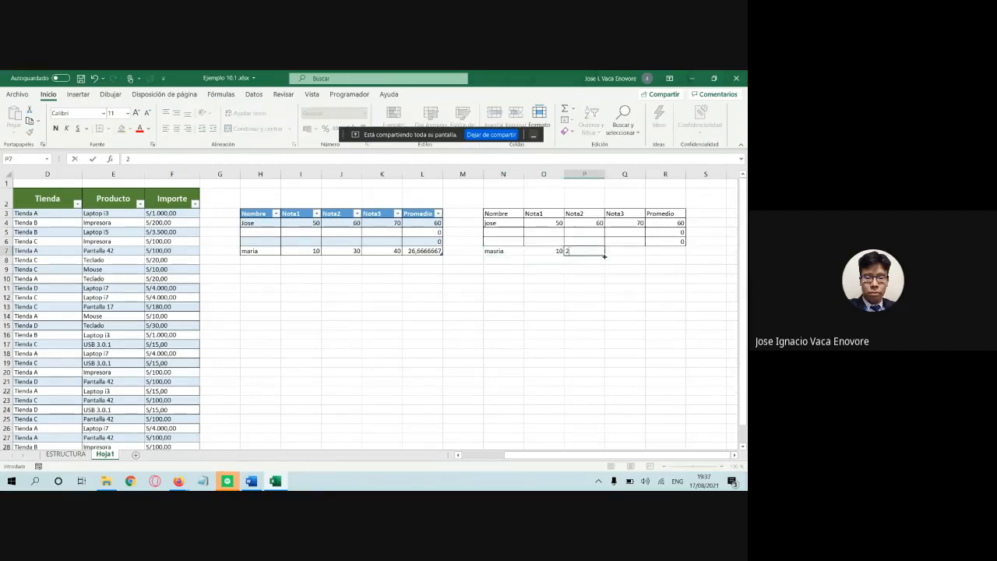
click(613, 251)
text(40)
click(669, 252)
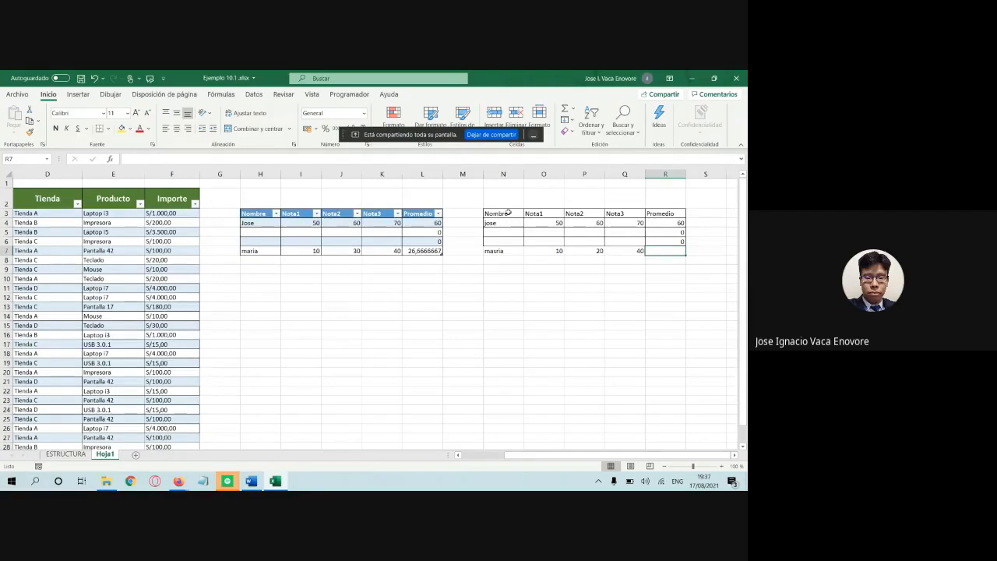
Step: Compare the grade table with the plain cell range N3:R6, including the table insertion option for each, and return to the Word guide
click(348, 223)
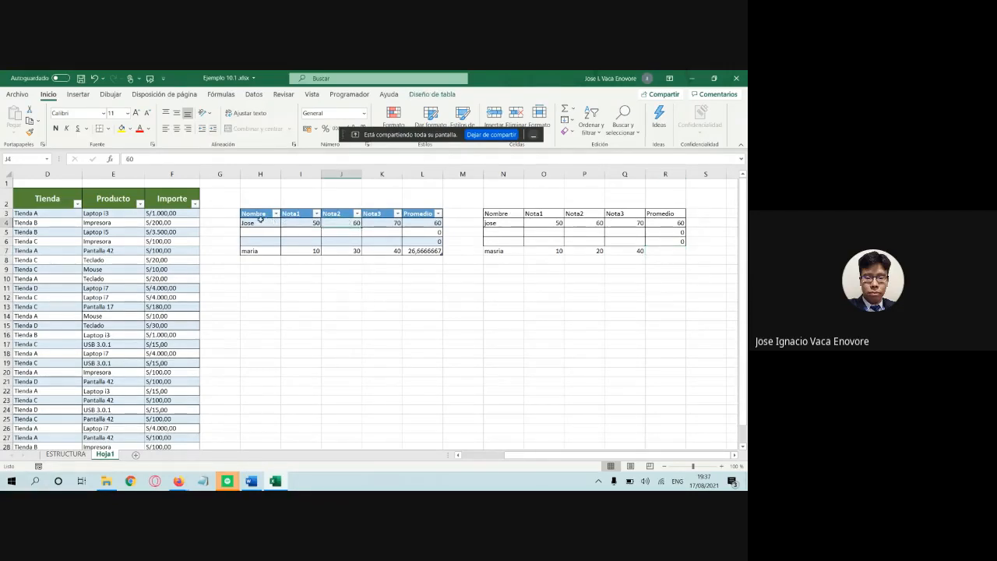
drag(262, 213, 413, 240)
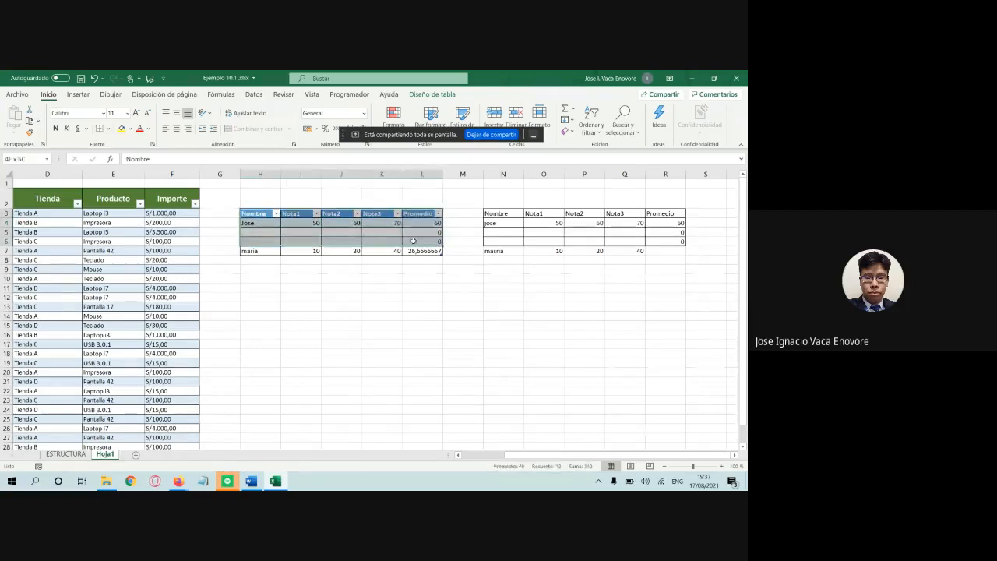
click(425, 250)
drag(502, 215, 683, 241)
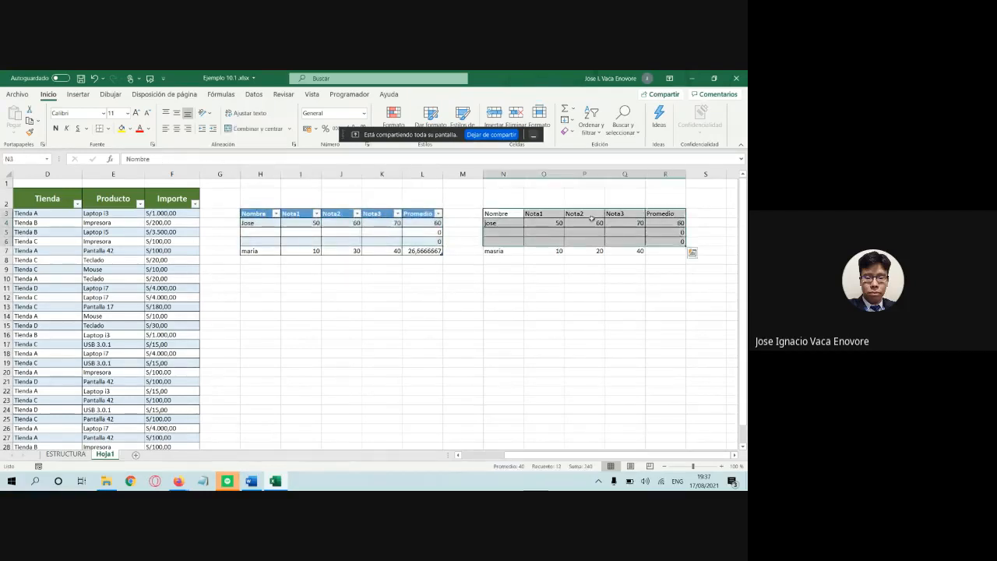
click(313, 226)
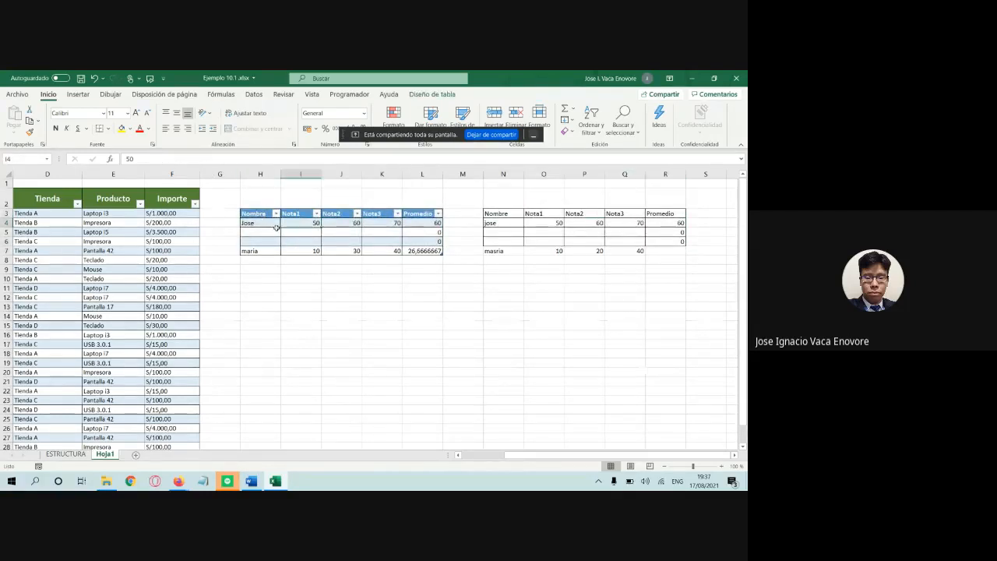
click(291, 241)
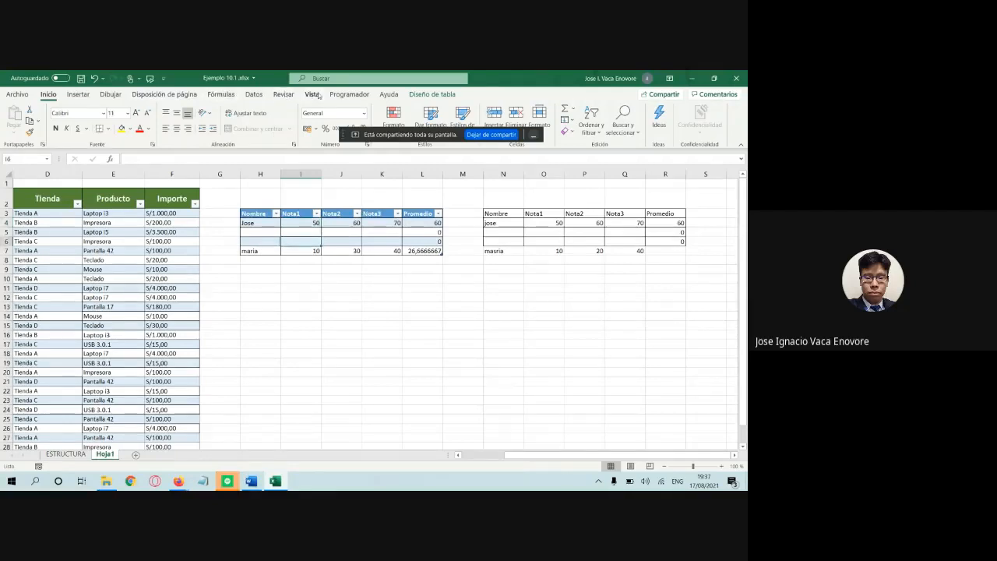
click(78, 94)
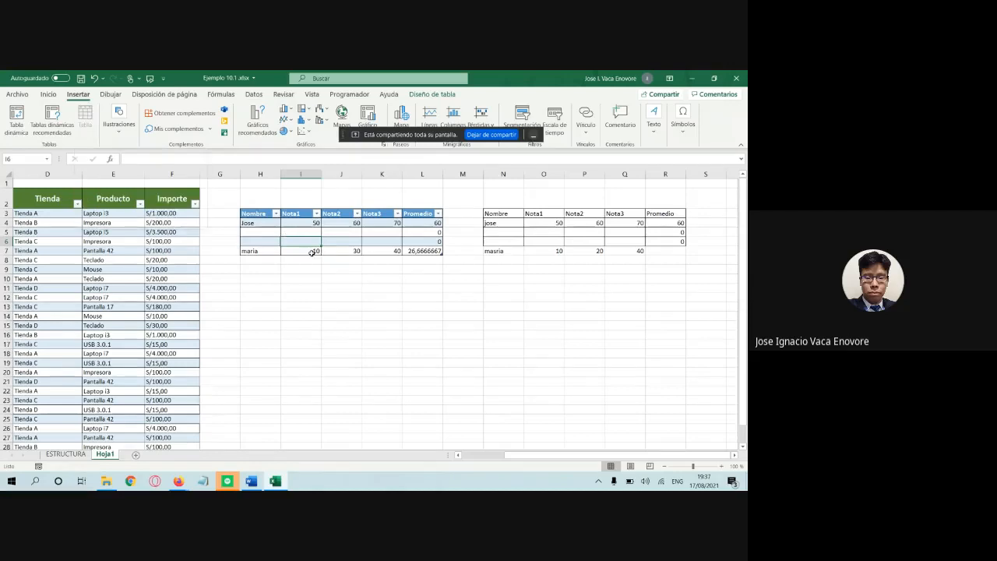
click(495, 212)
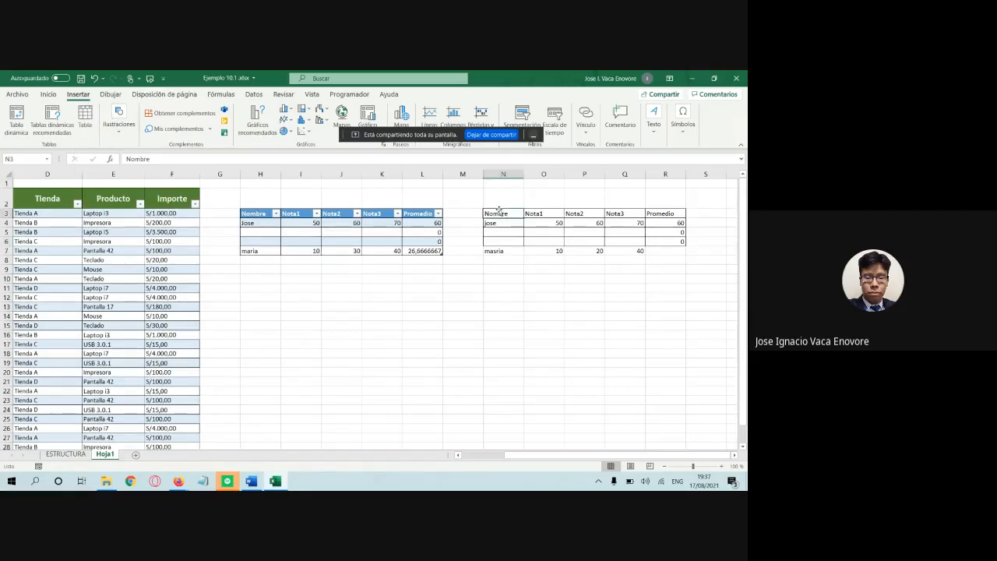
drag(495, 212, 669, 242)
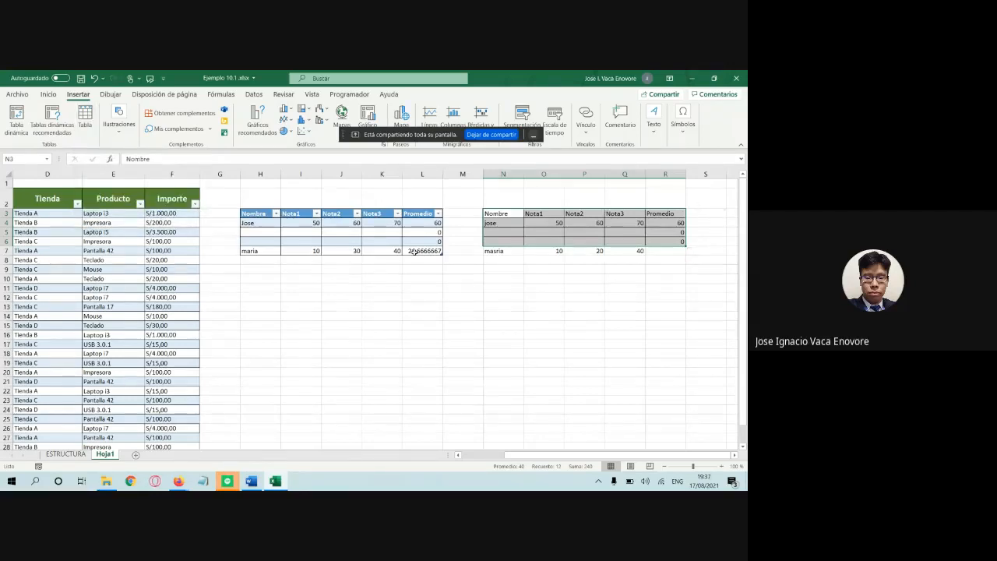
click(378, 240)
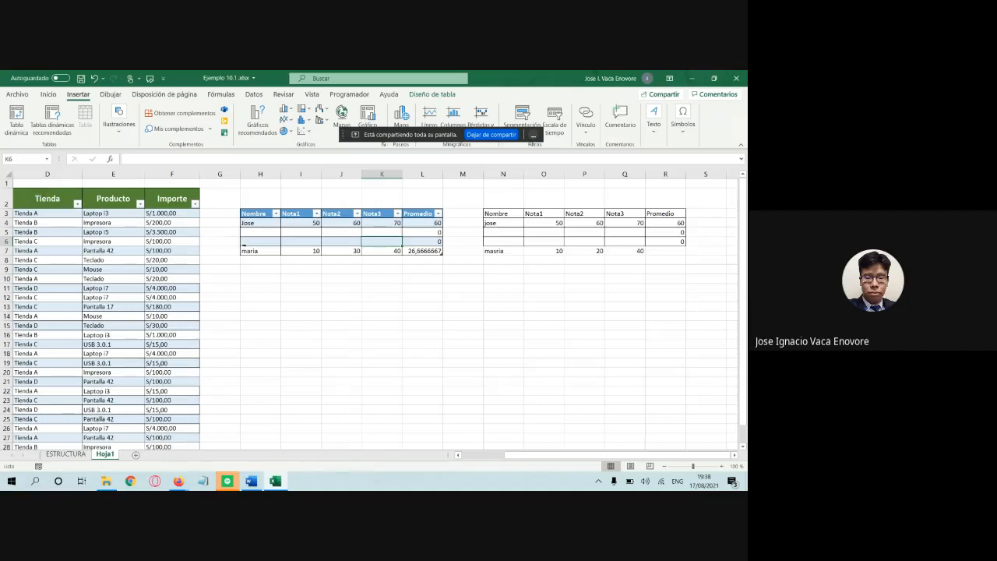
click(251, 481)
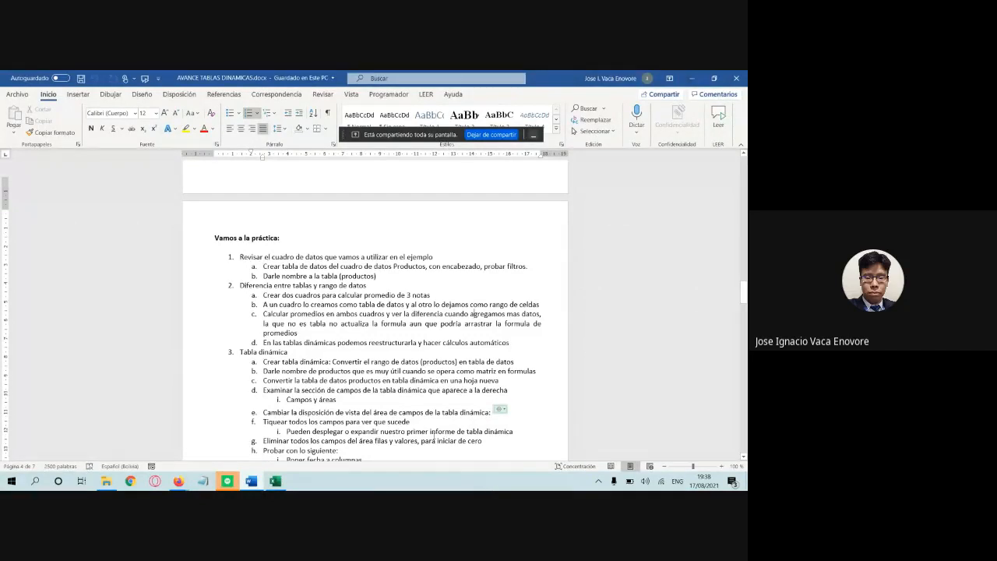
Step: Read pivot table items 3a to 3c in the Word practice outline and review the products data on Hoja1 in Excel
scroll(473, 266, down, 2)
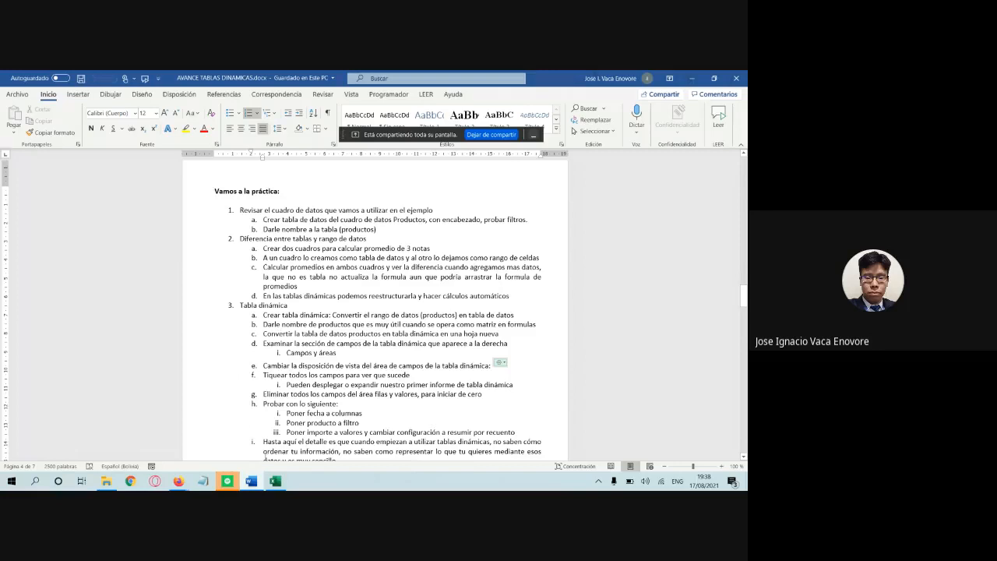
click(275, 481)
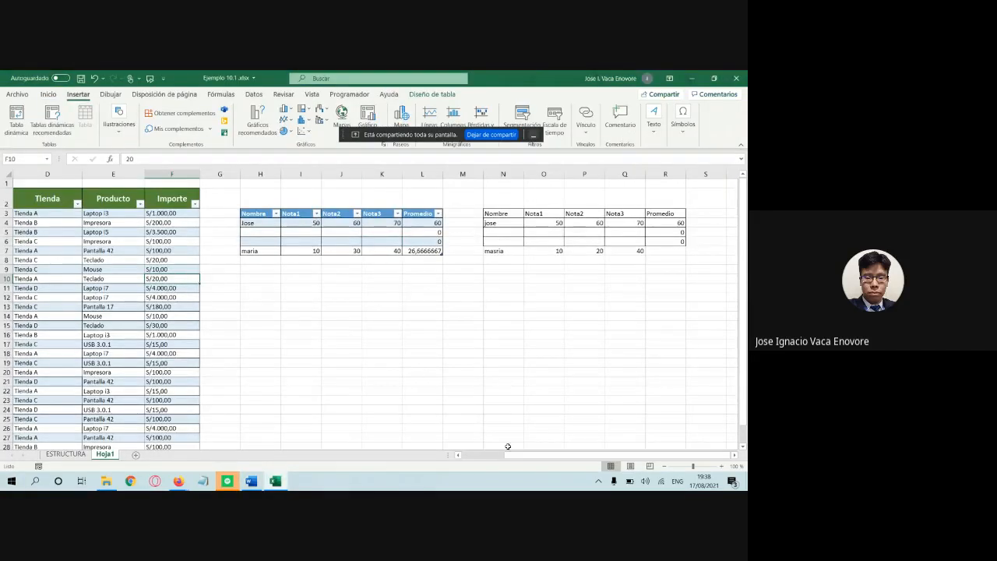
scroll(507, 445, left, 3)
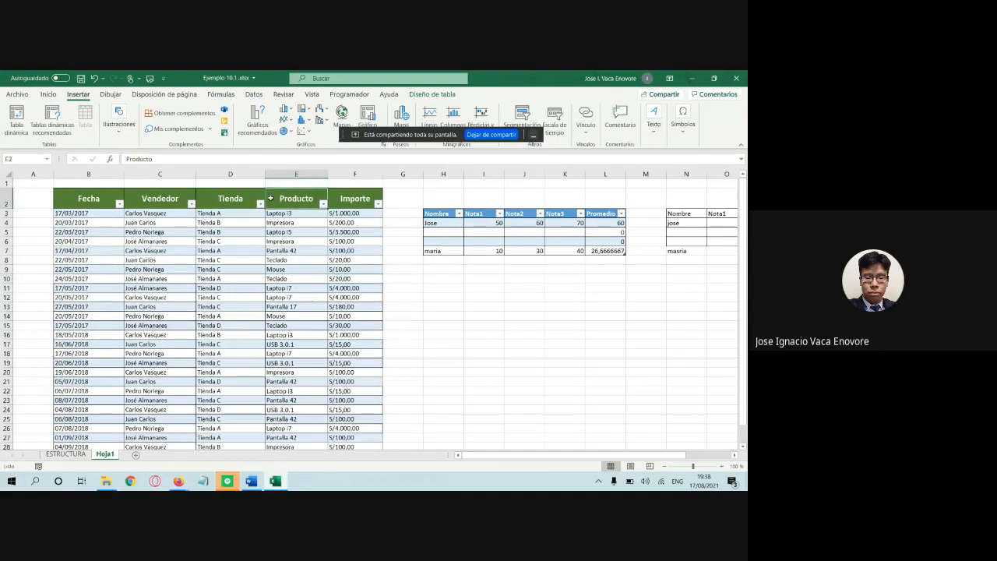
drag(123, 195, 319, 375)
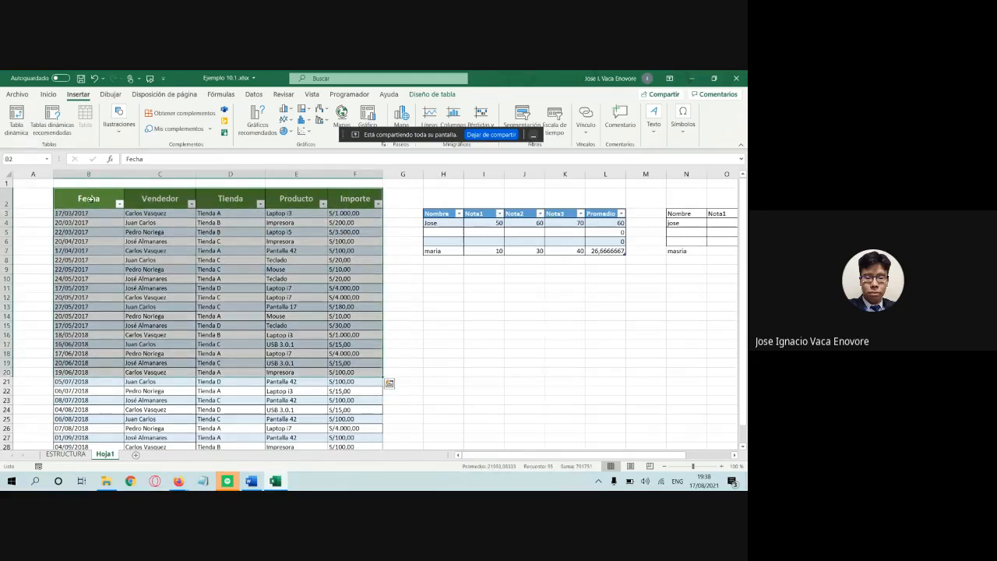
click(262, 481)
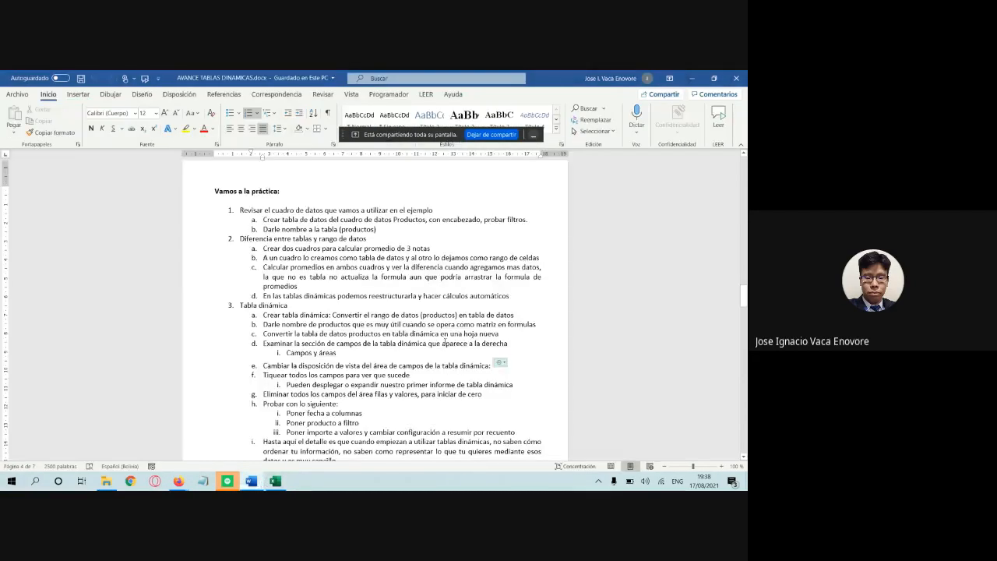
double_click(442, 315)
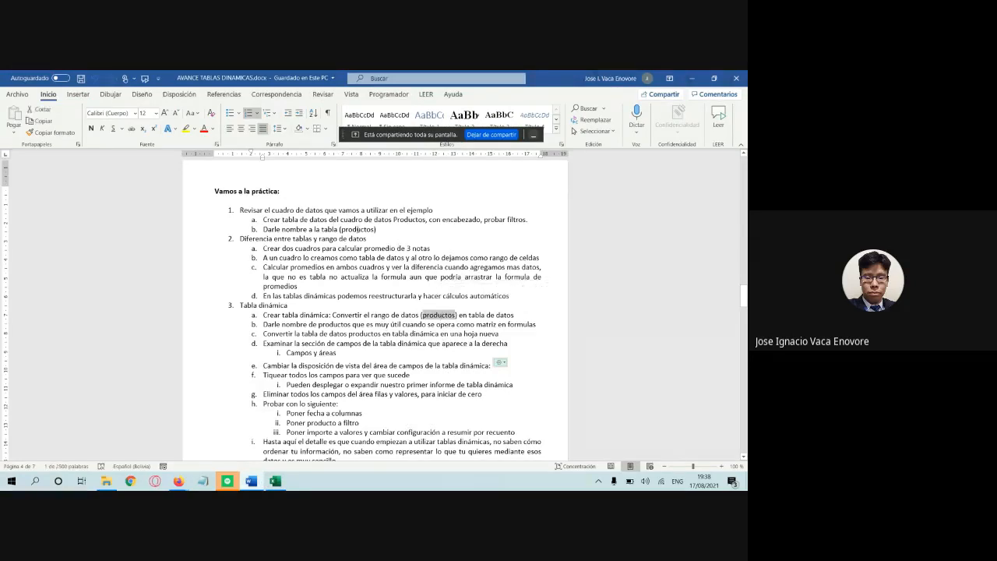
double_click(357, 229)
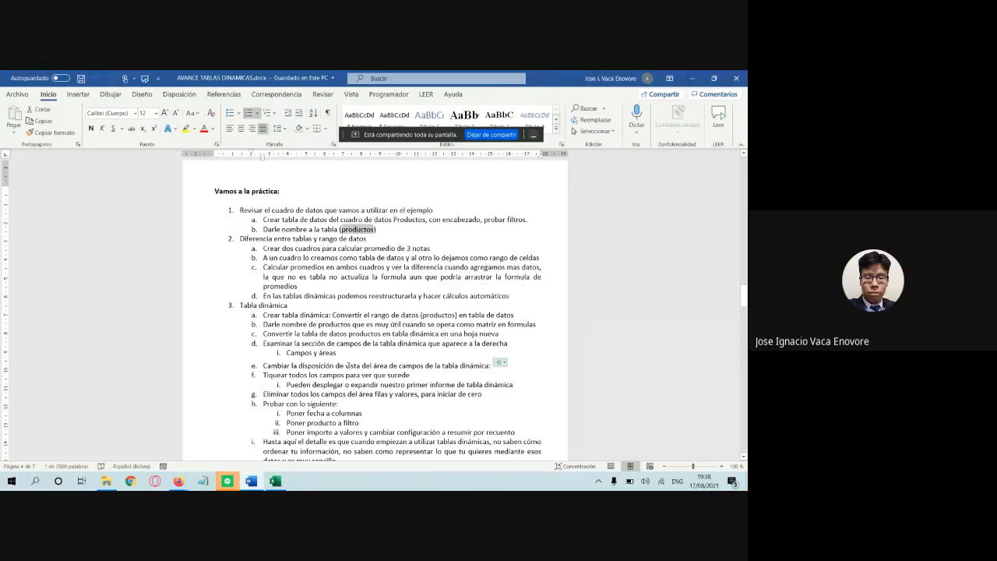
double_click(477, 315)
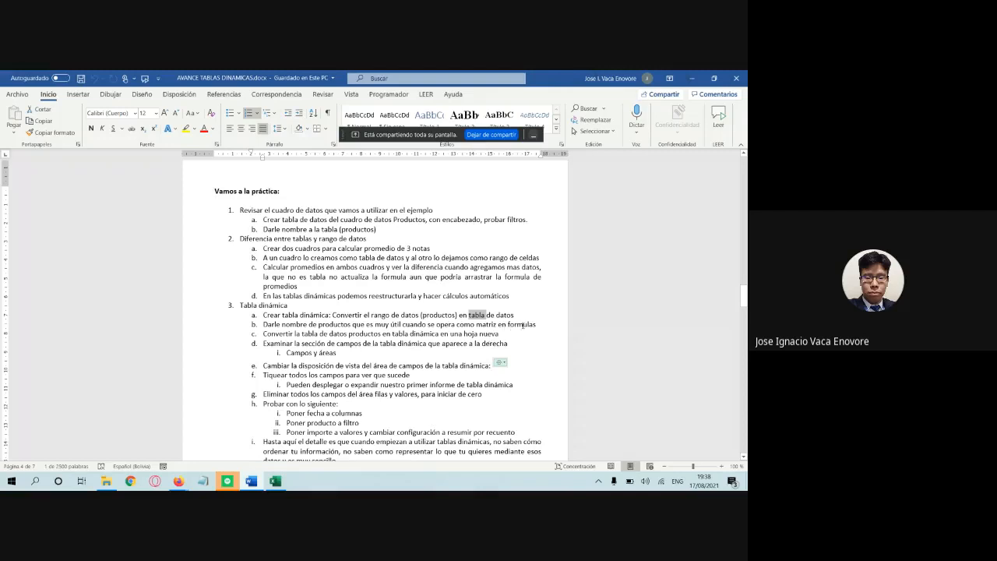
drag(543, 325, 405, 324)
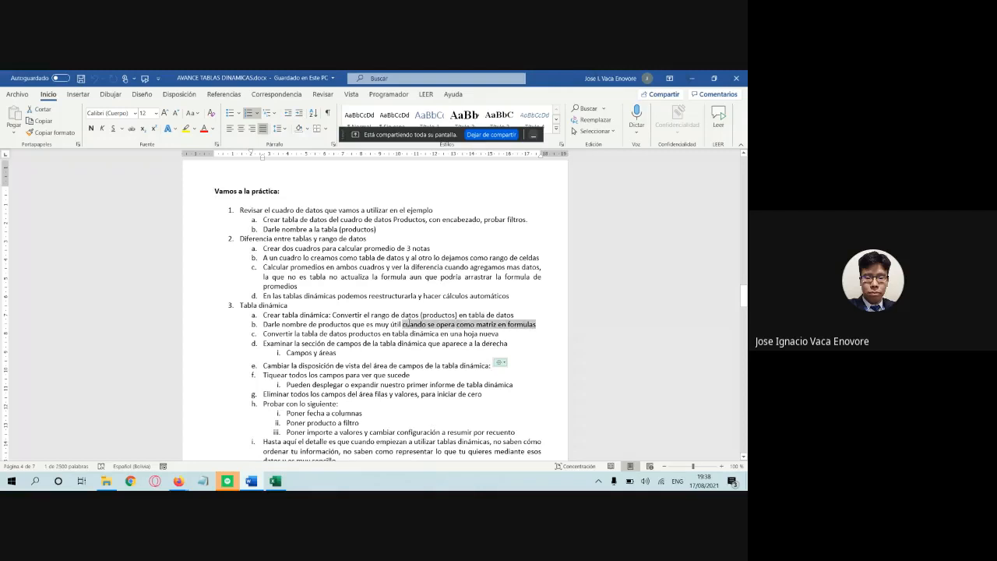
click(299, 333)
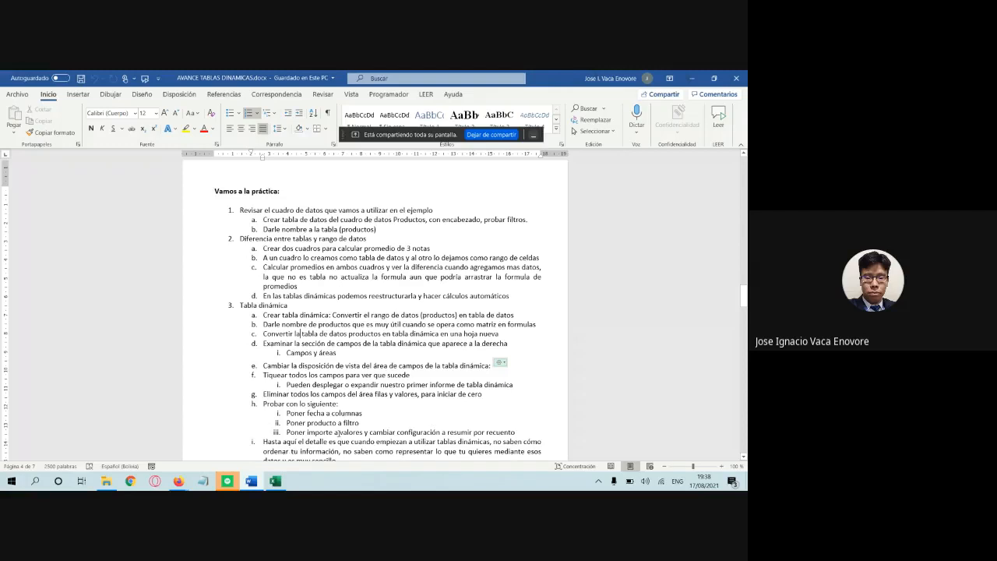
Step: Switch to Excel and create a pivot table from the whole productos table on Hoja1 in a new worksheet
click(272, 480)
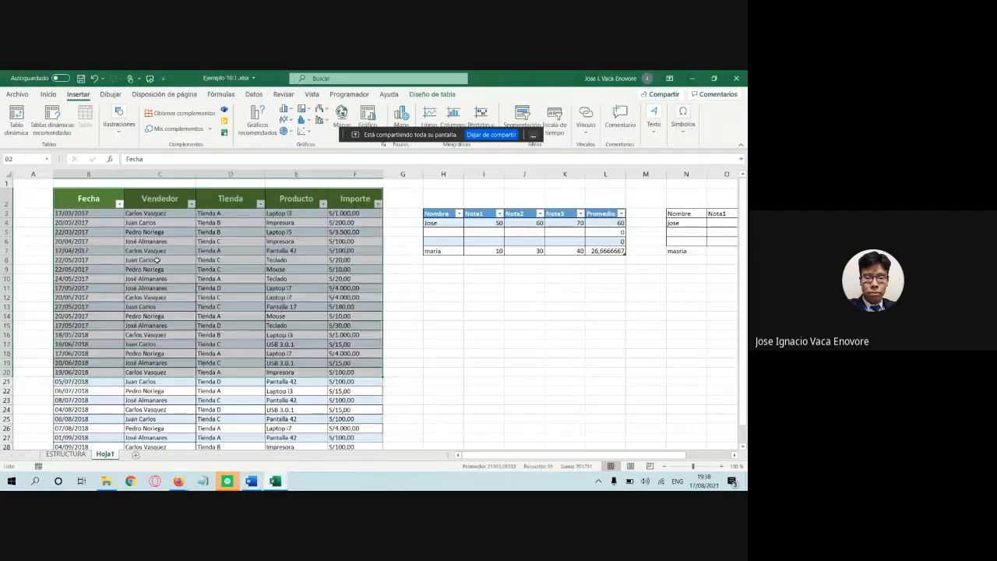
drag(108, 195, 332, 431)
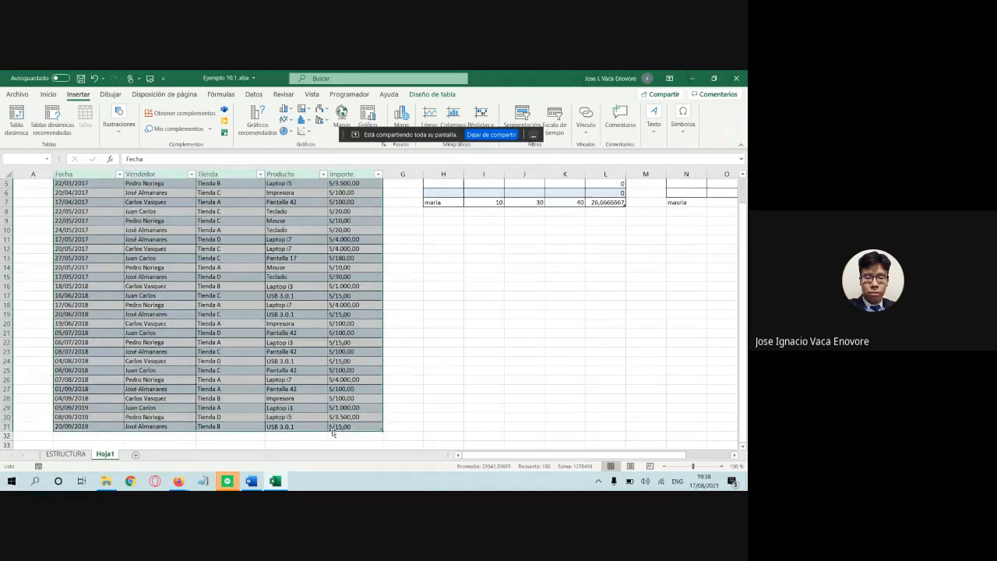
scroll(332, 431, up, 2)
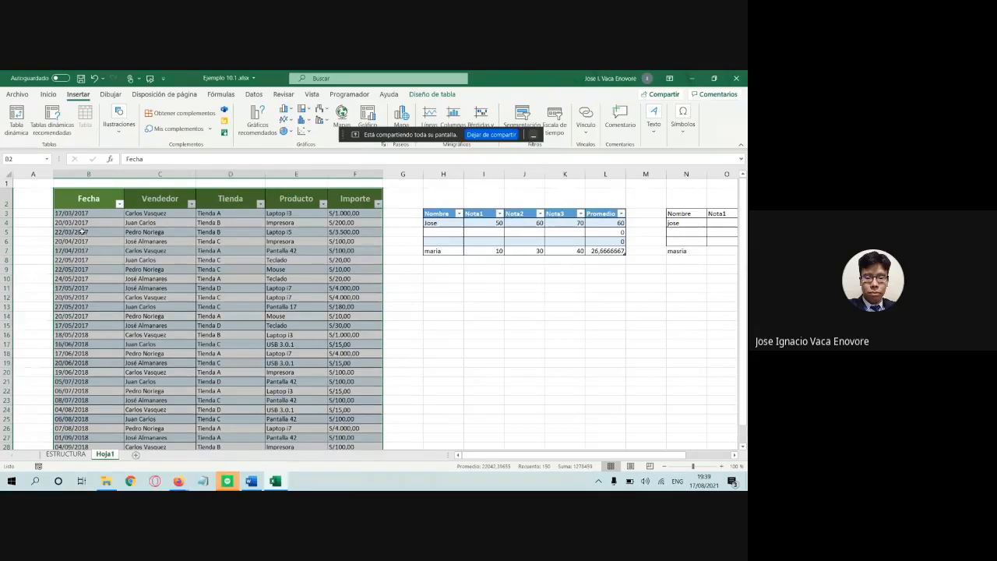
click(15, 119)
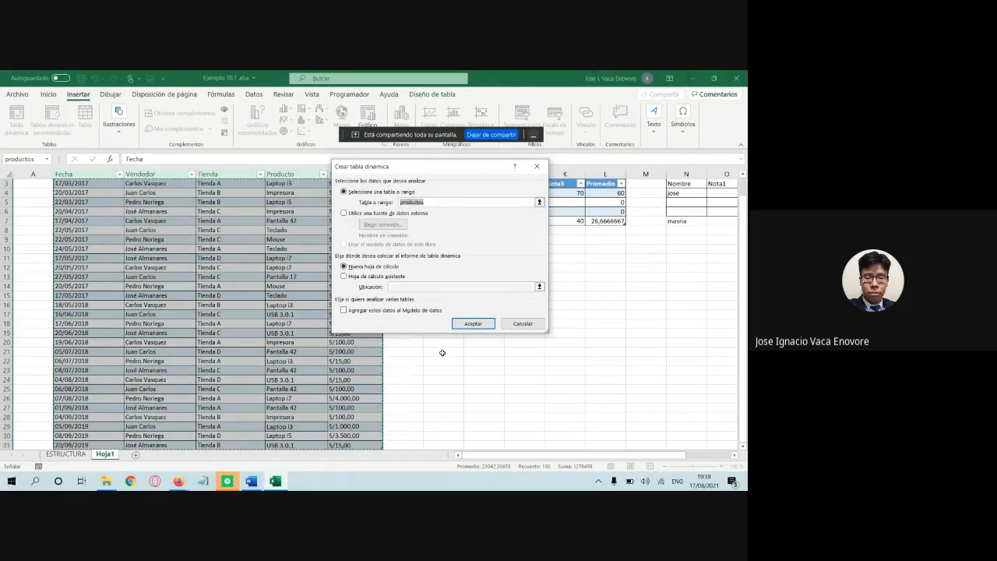
click(468, 325)
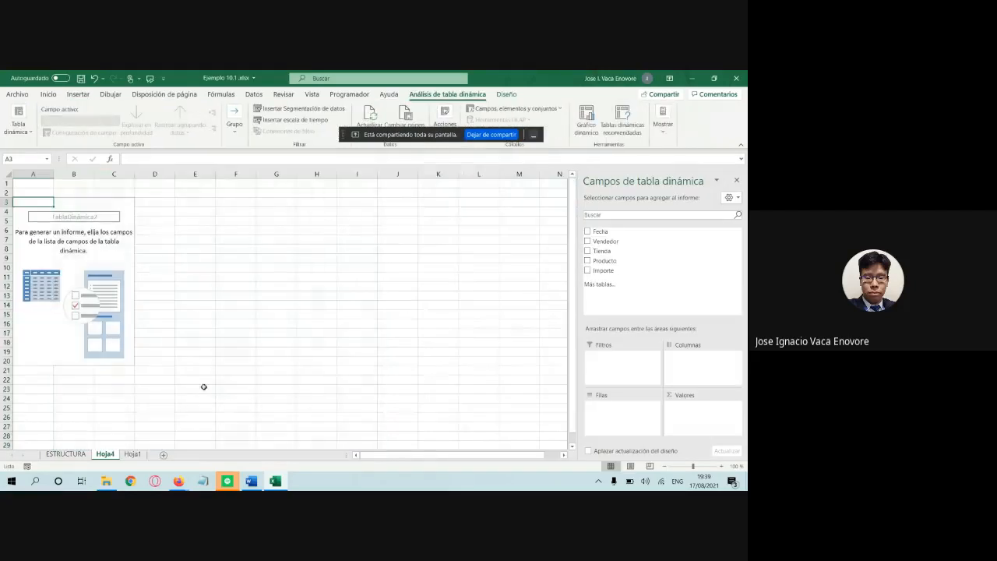
Step: Rename the new pivot table sheet as TablaDinamica and select a cell inside the empty pivot table area
double_click(107, 455)
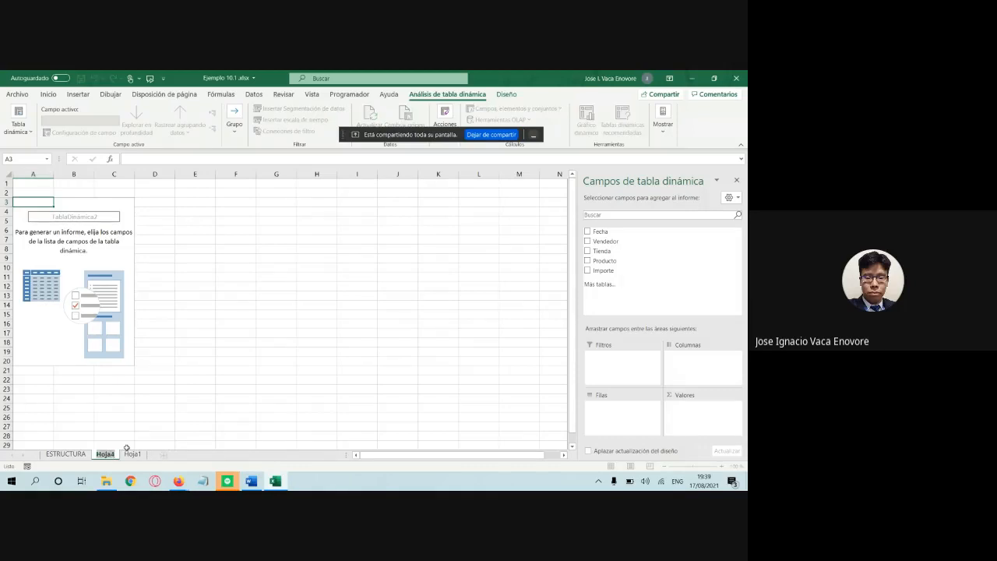
text(TablaDinámica)
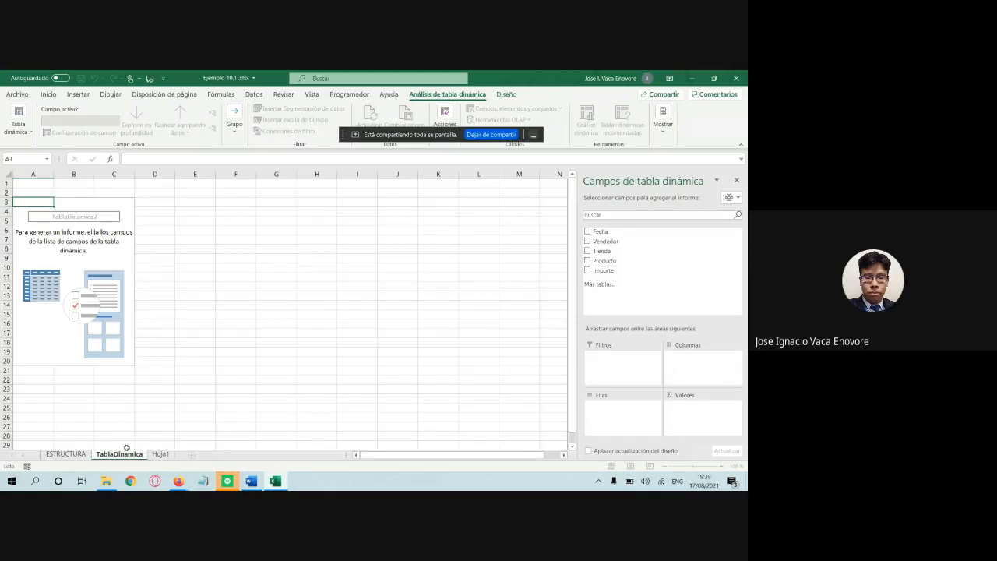
key(Return)
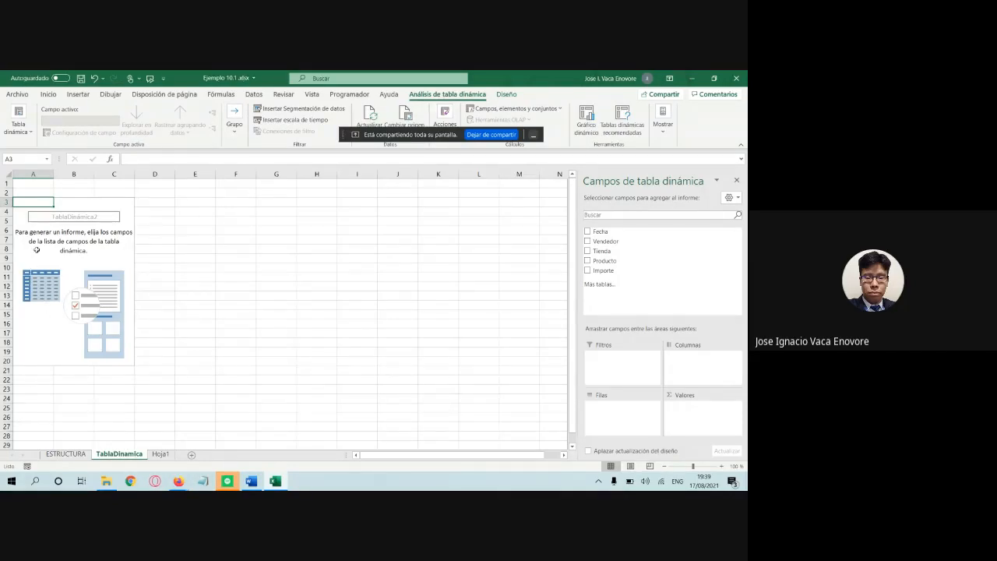
click(80, 240)
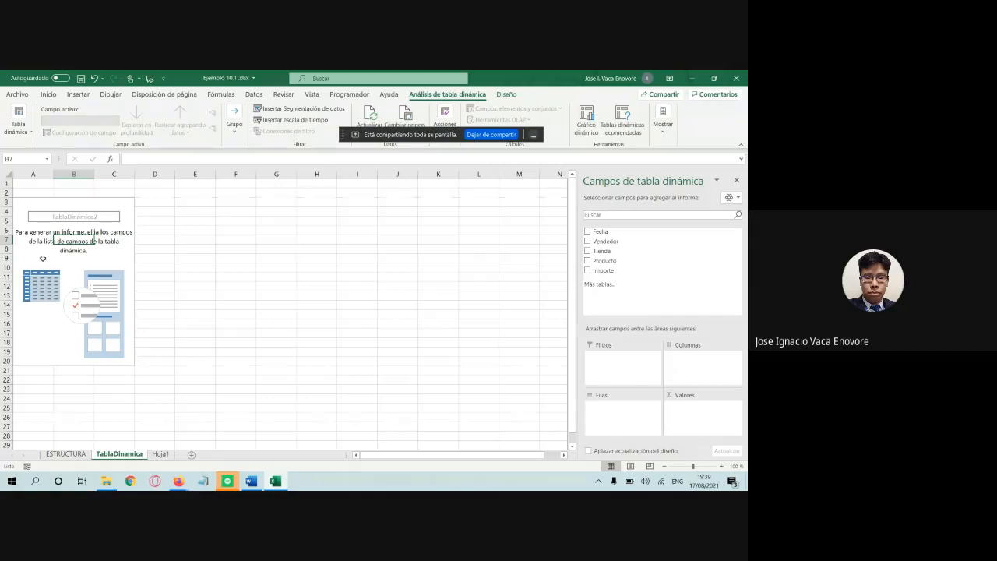
click(65, 257)
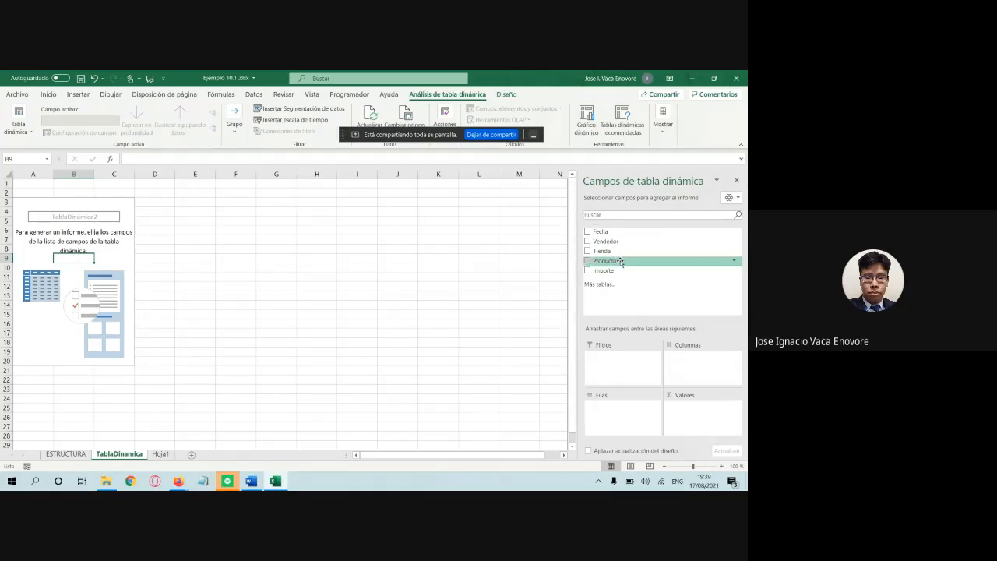
Step: Switch to Word and highlight item 3d, about examining the pivot table fields section, in yellow
click(251, 481)
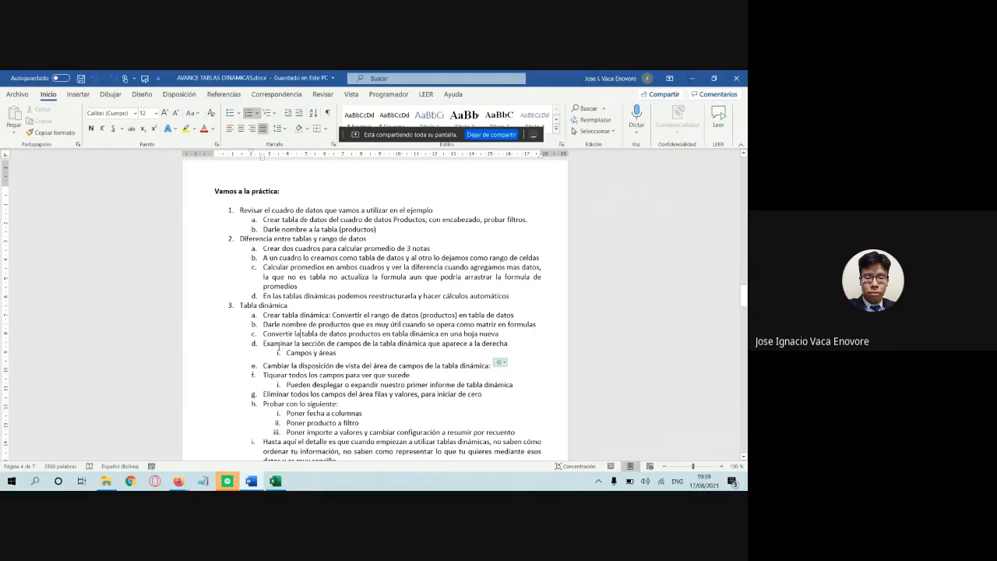
drag(278, 343, 508, 344)
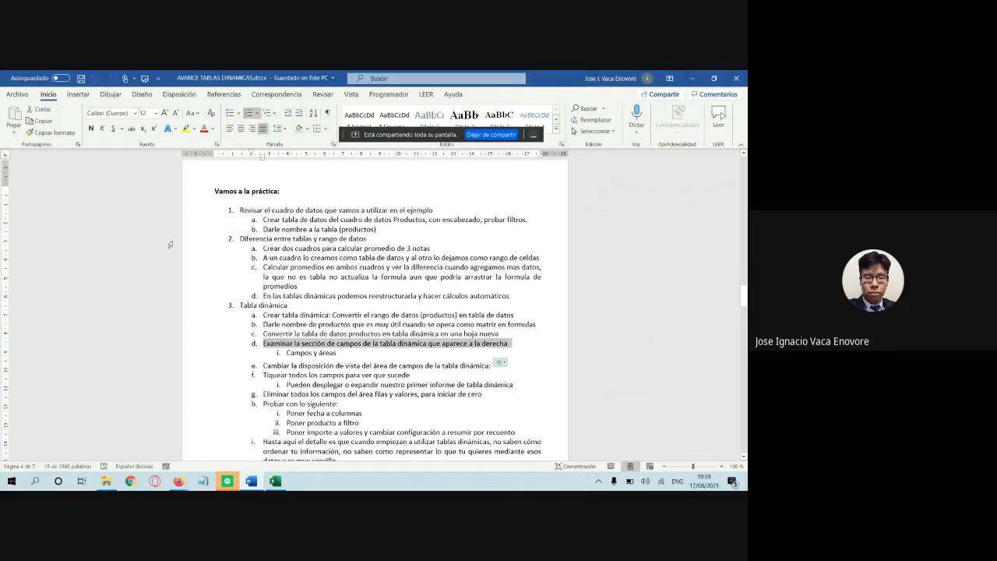
click(186, 129)
click(254, 247)
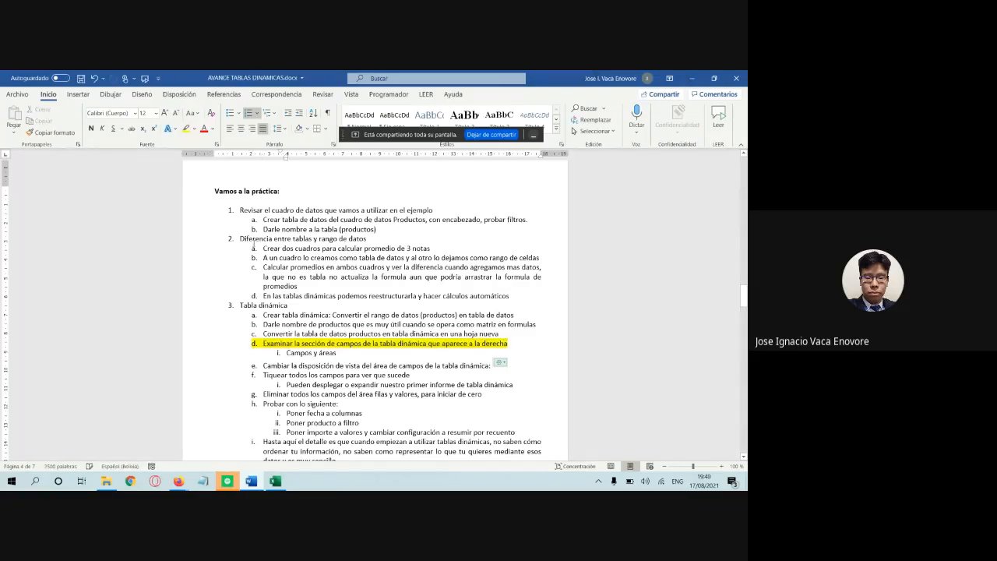
Step: Highlight outline items 1 through 3c and the "Campos y áreas" subitem in yellow
drag(242, 211, 498, 334)
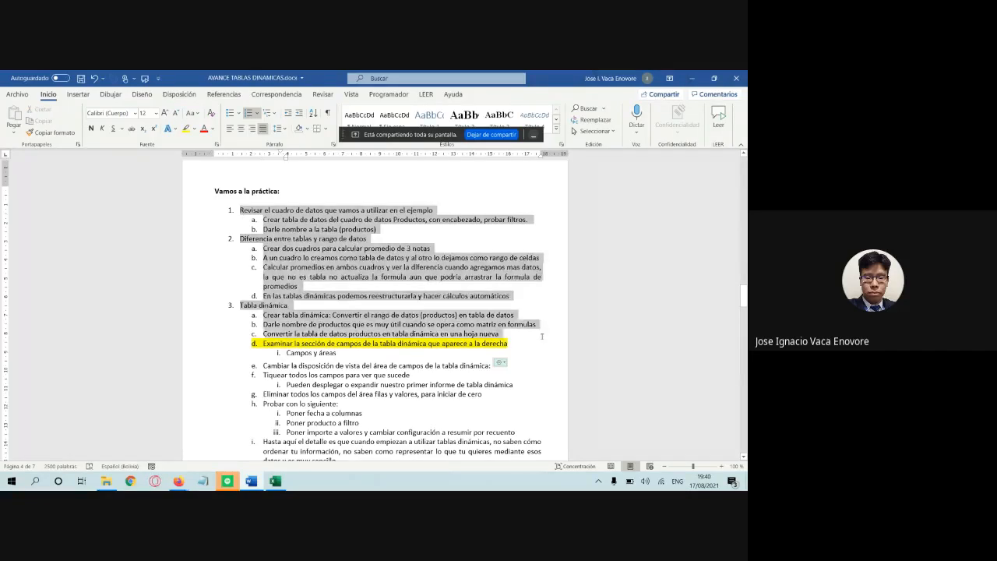
click(186, 129)
click(312, 274)
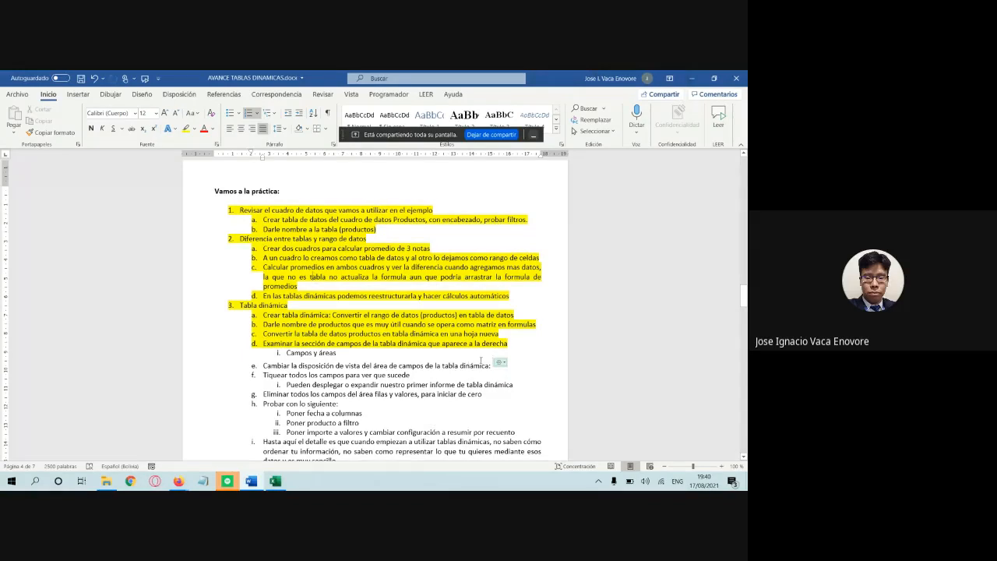
drag(341, 353, 286, 353)
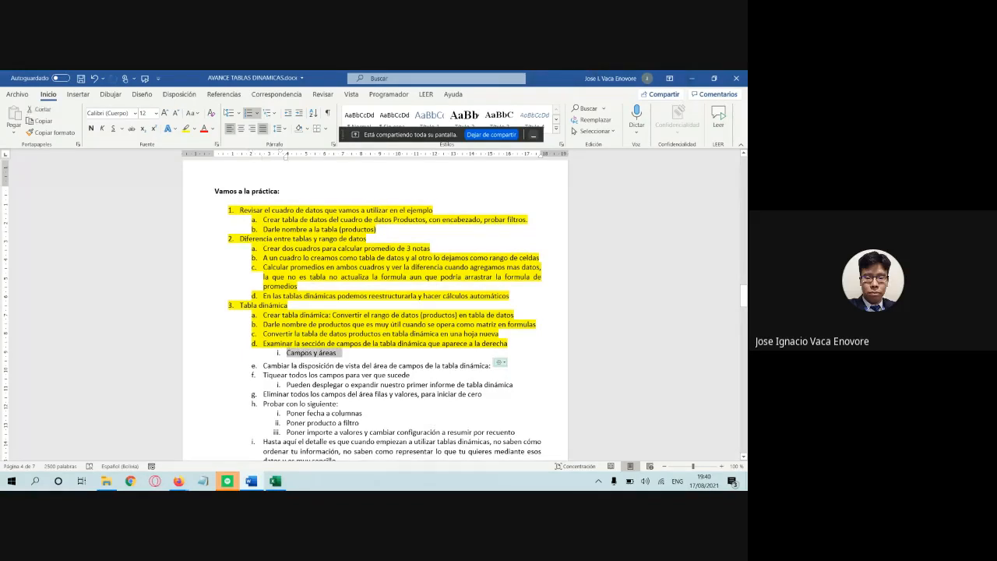
click(187, 133)
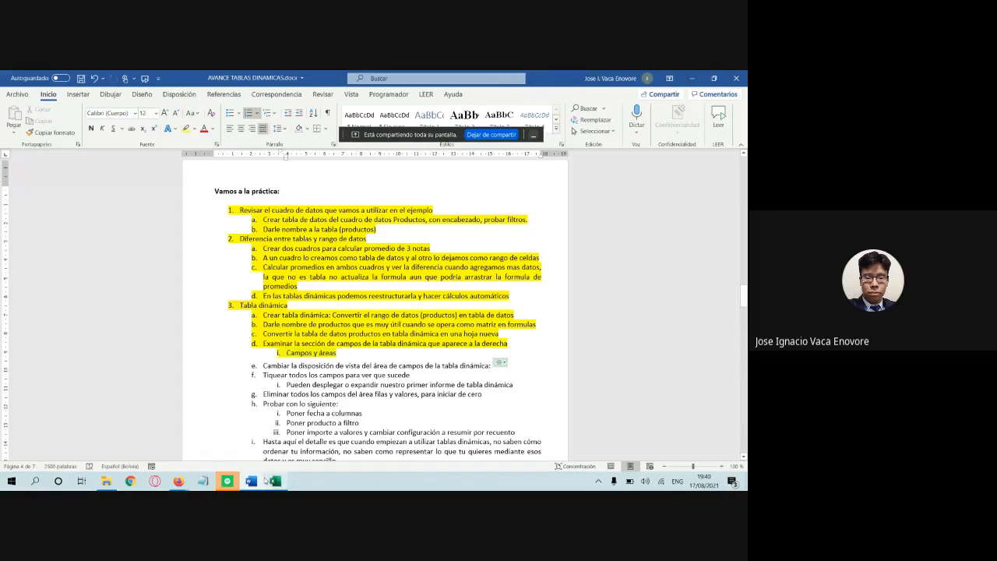
Step: Switch to Spotify, close its window, and go to the Excel workbook
click(231, 481)
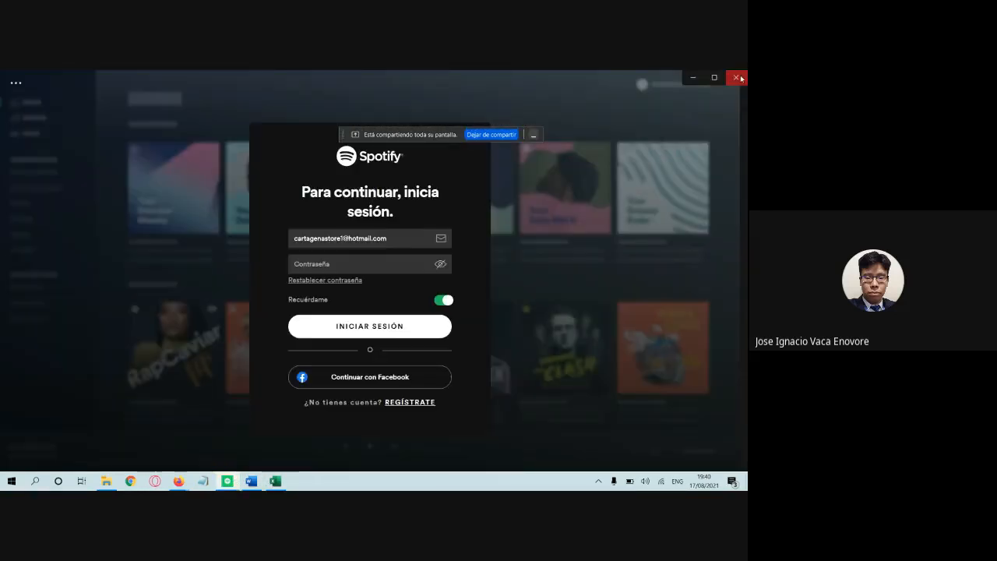
click(737, 78)
click(251, 482)
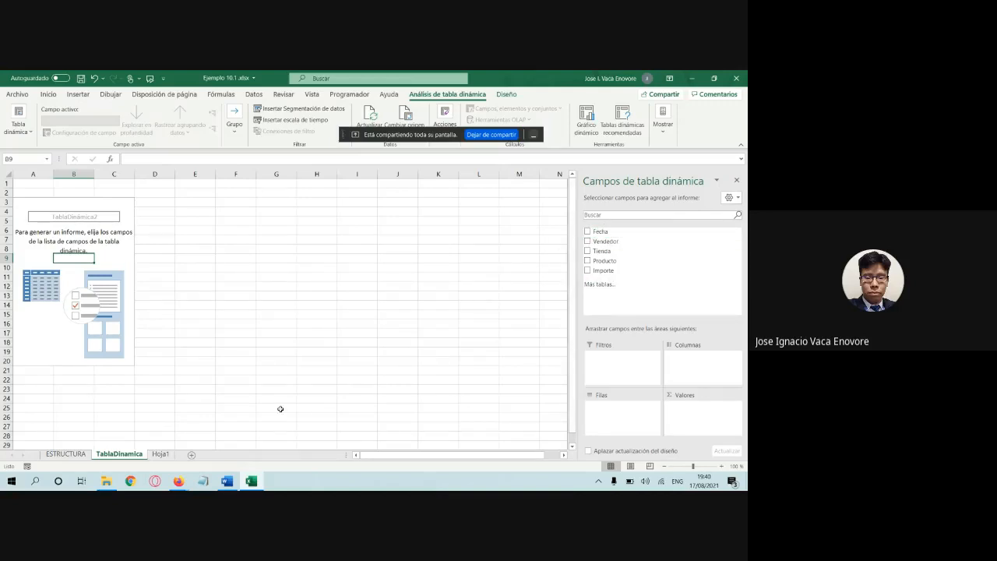
Step: Compare the Hoja1 source columns with the pivot field list, and check the field pane's layout options against item 3e in the Word outline
click(160, 454)
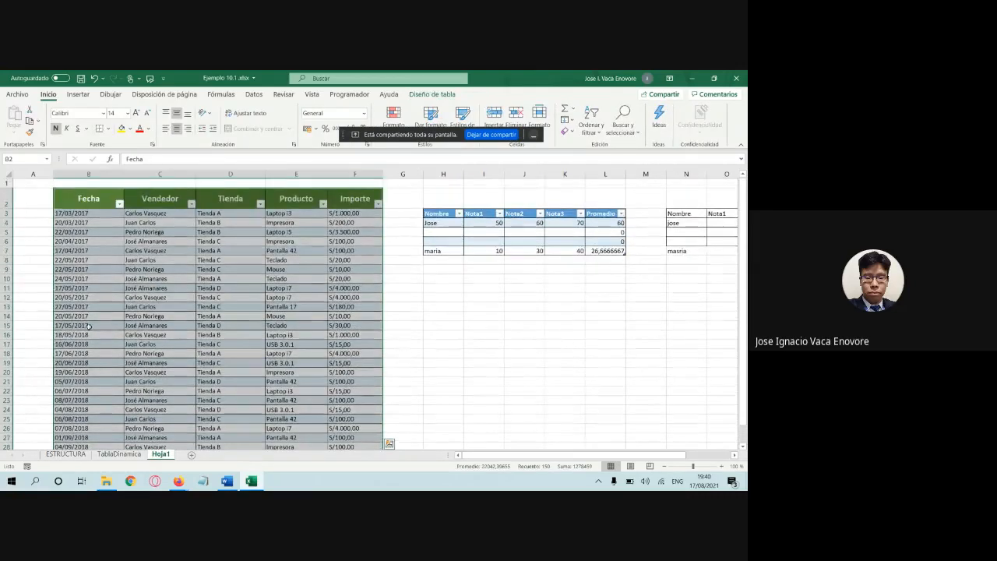
click(117, 454)
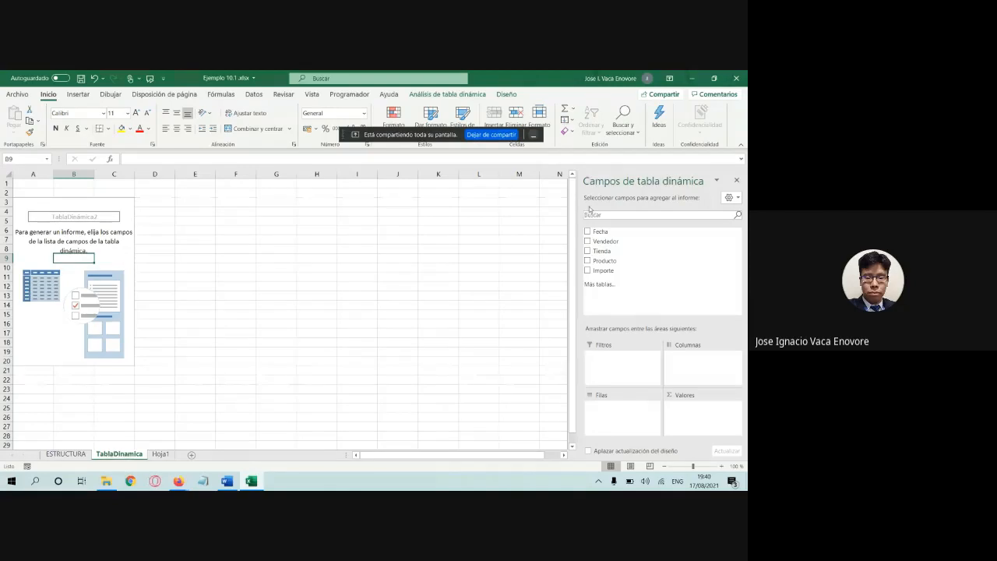
click(737, 198)
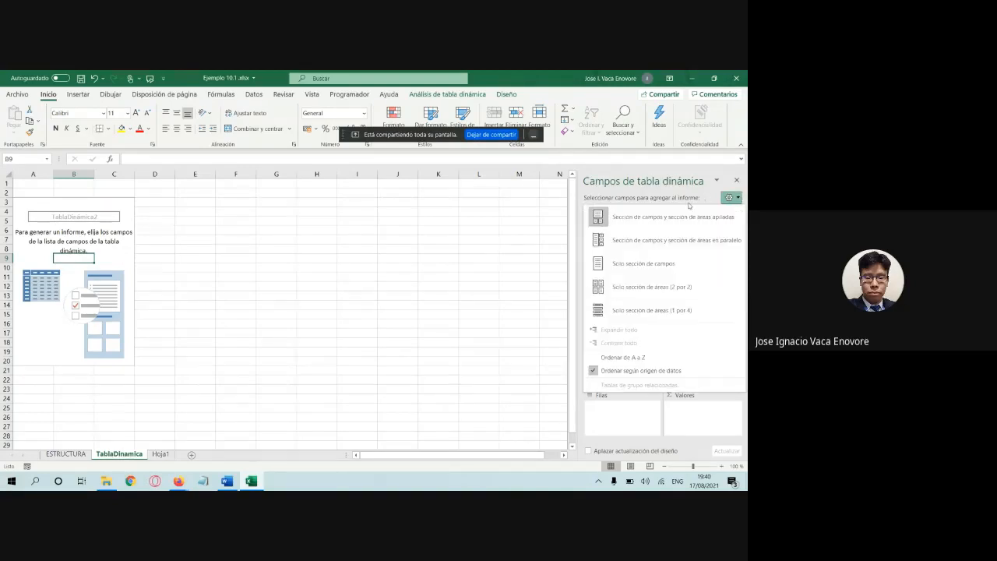
click(438, 305)
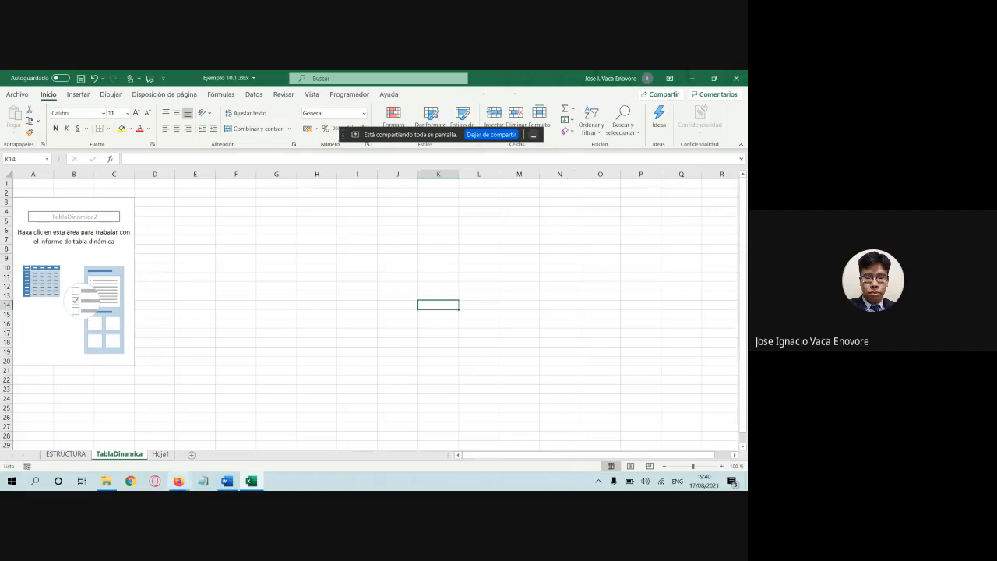
click(227, 480)
scroll(279, 395, down, 1)
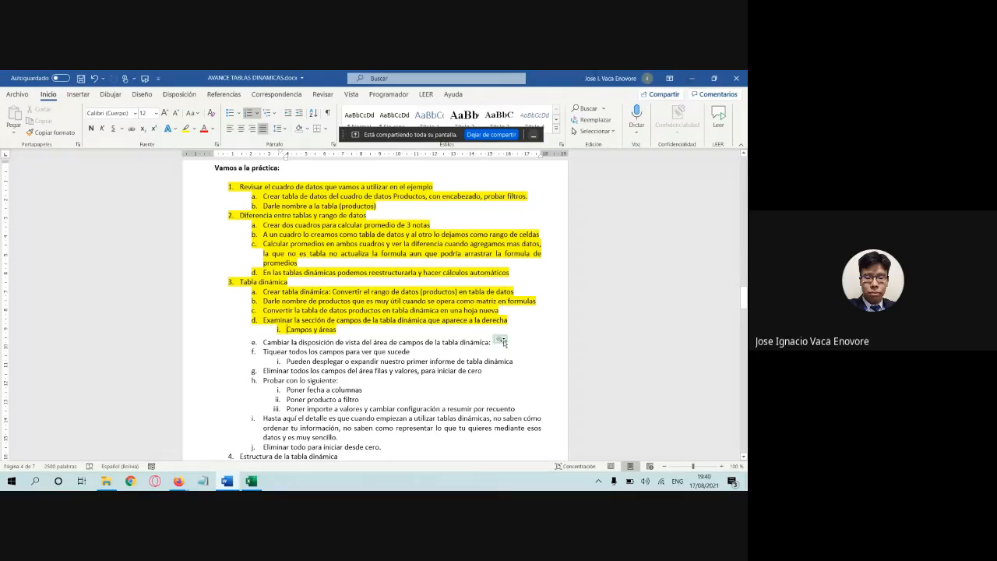
click(251, 481)
click(115, 294)
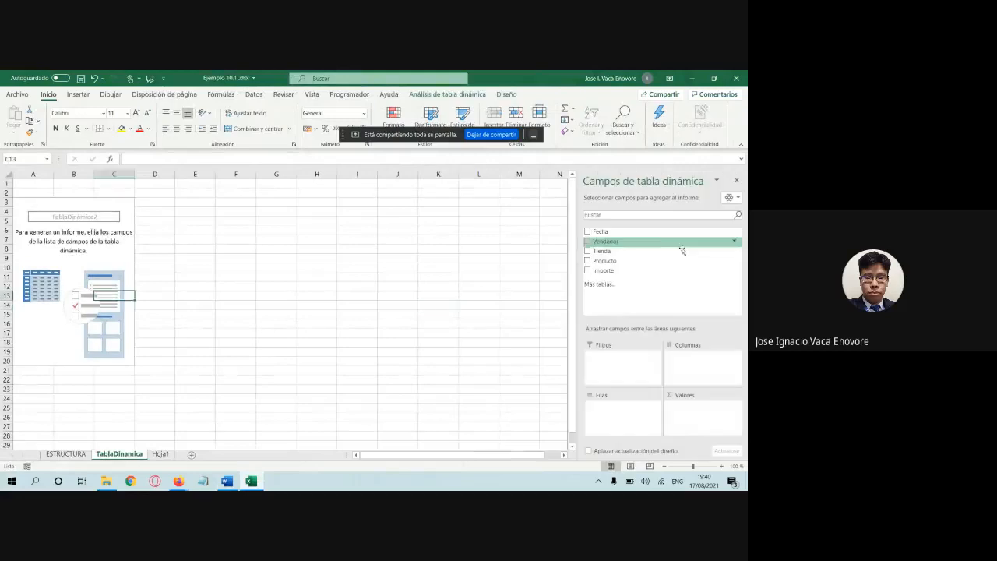
Step: Set the pivot field pane to the side-by-side fields and areas layout and close the pane
click(737, 199)
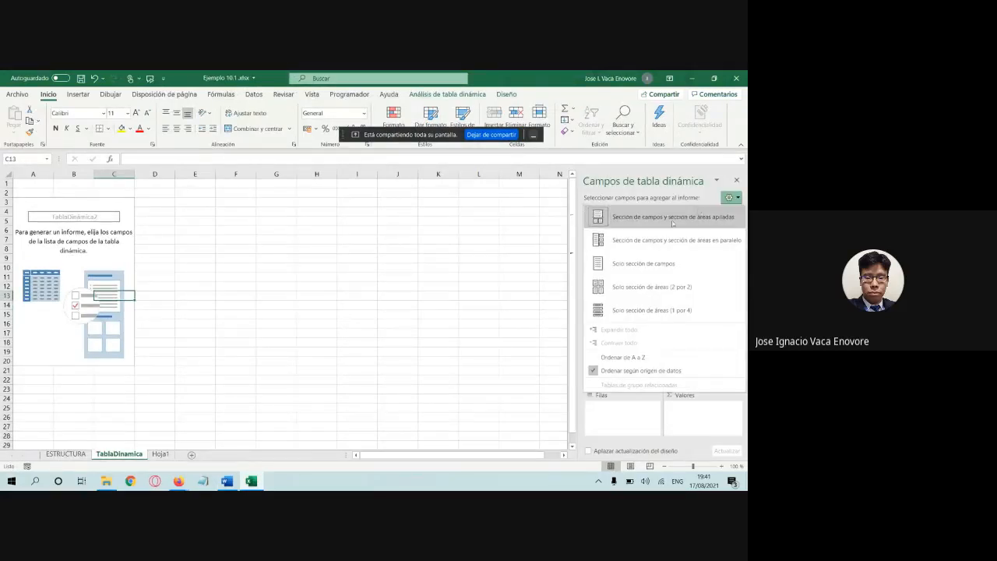
click(627, 240)
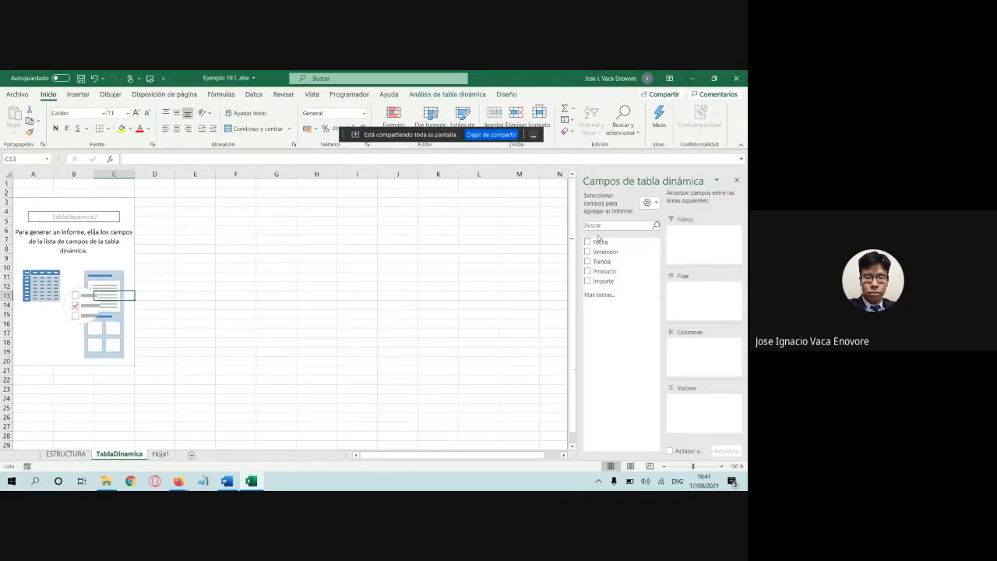
click(737, 180)
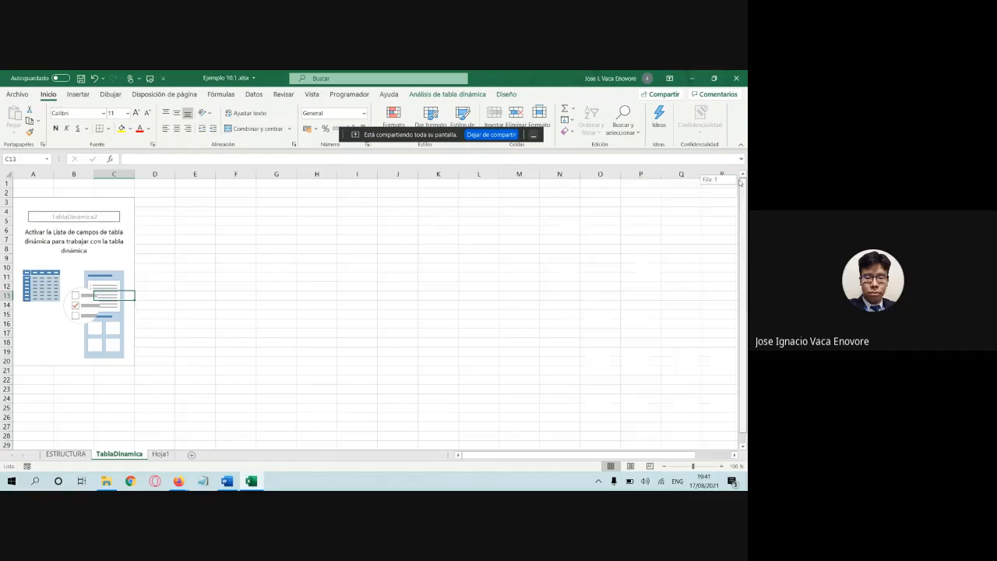
Step: Undo the pivot table insertion and delete the TablaDinamica sheet
click(128, 244)
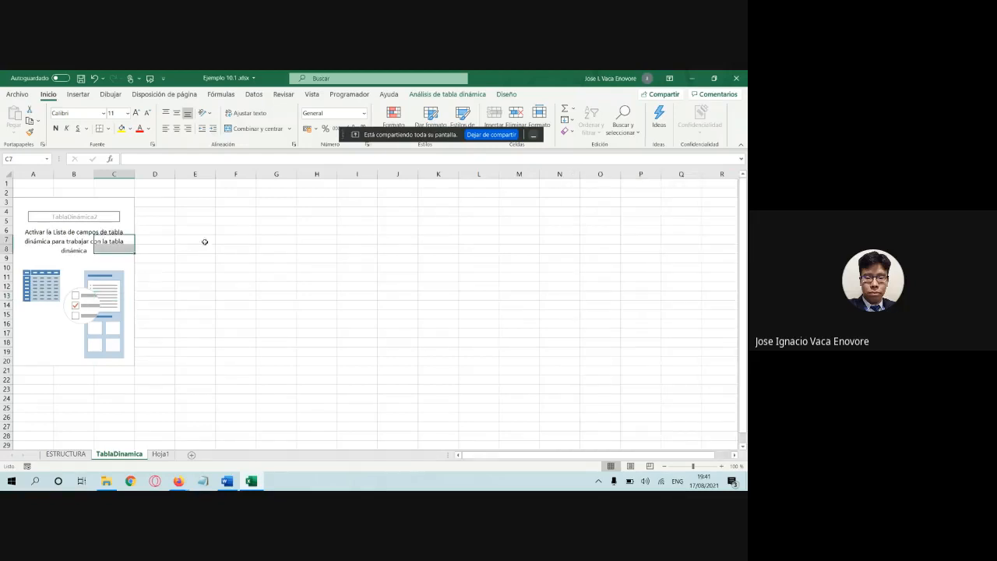
key(ctrl+z)
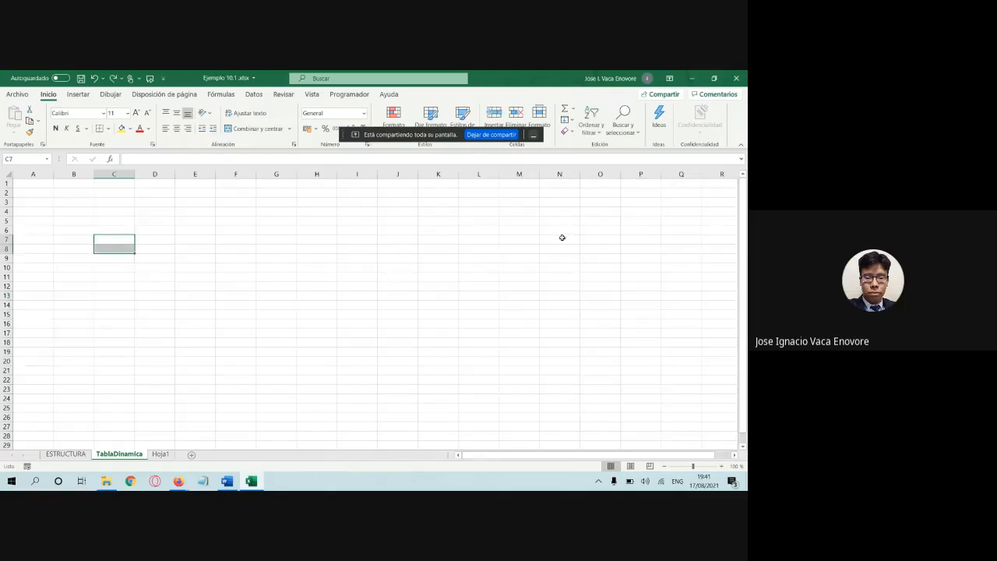
click(189, 222)
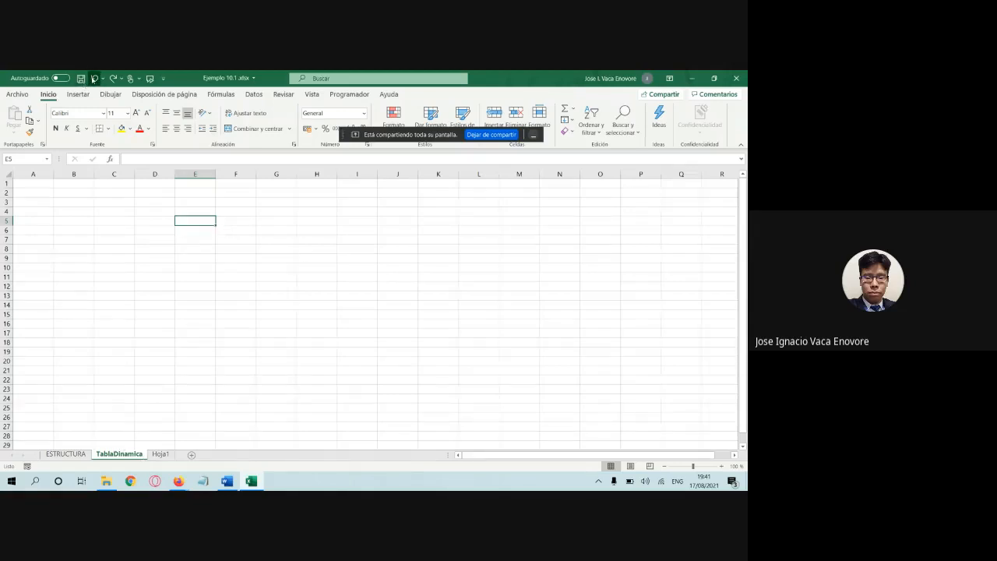
click(94, 78)
click(120, 453)
right_click(122, 455)
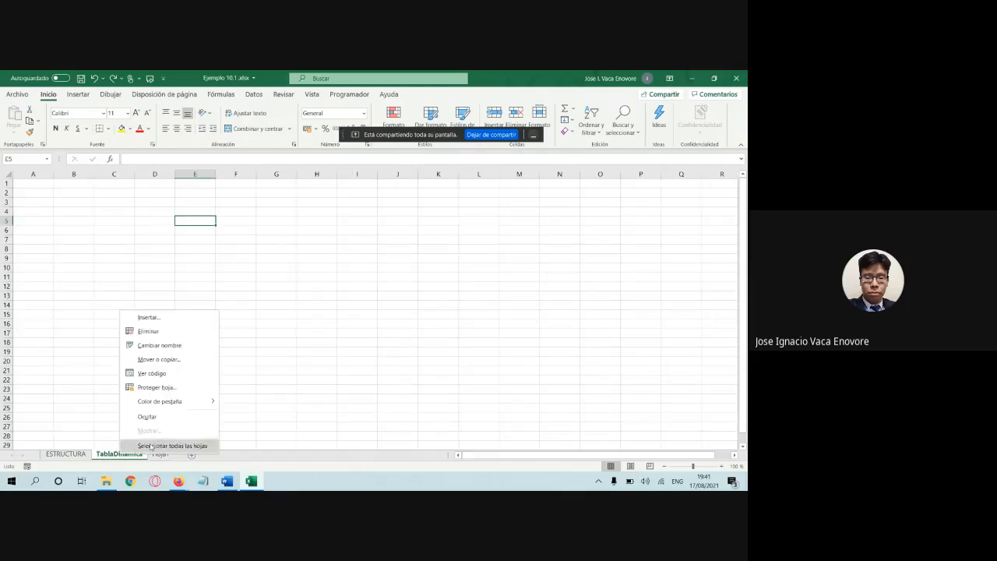
click(179, 332)
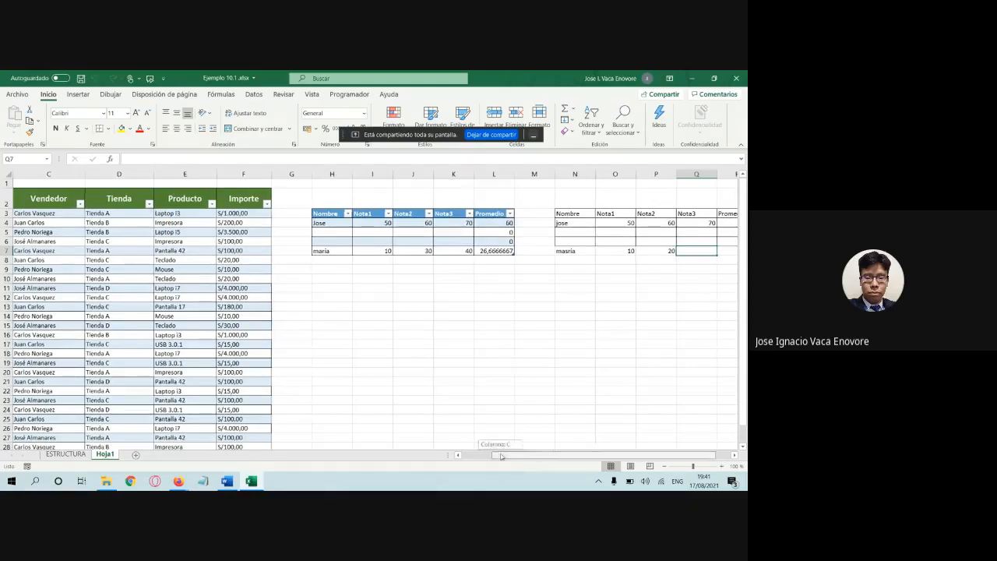
Step: Create a pivot table from the productos table on Hoja1, placing it in a new worksheet
scroll(88, 204, left, 2)
drag(89, 205, 371, 435)
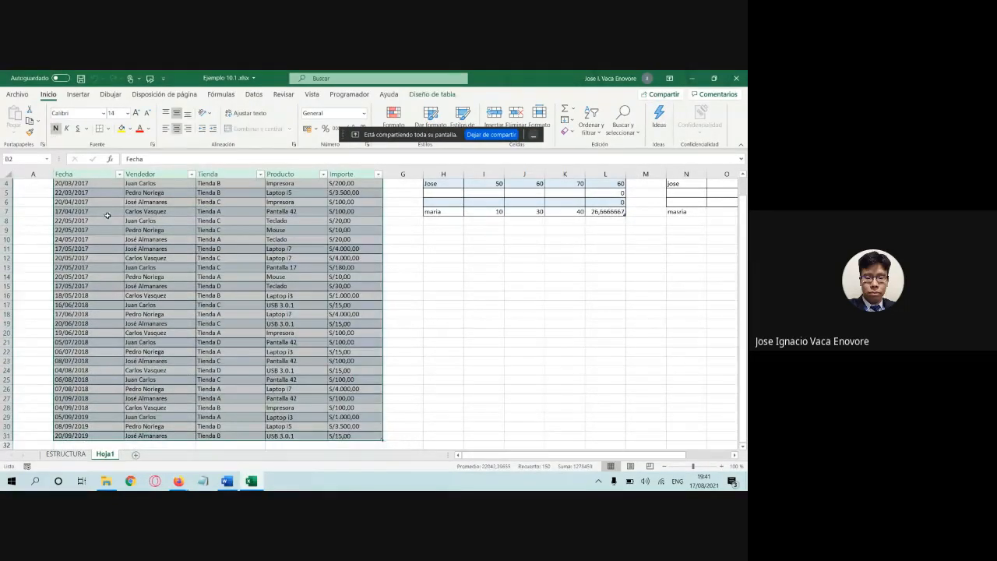
click(79, 95)
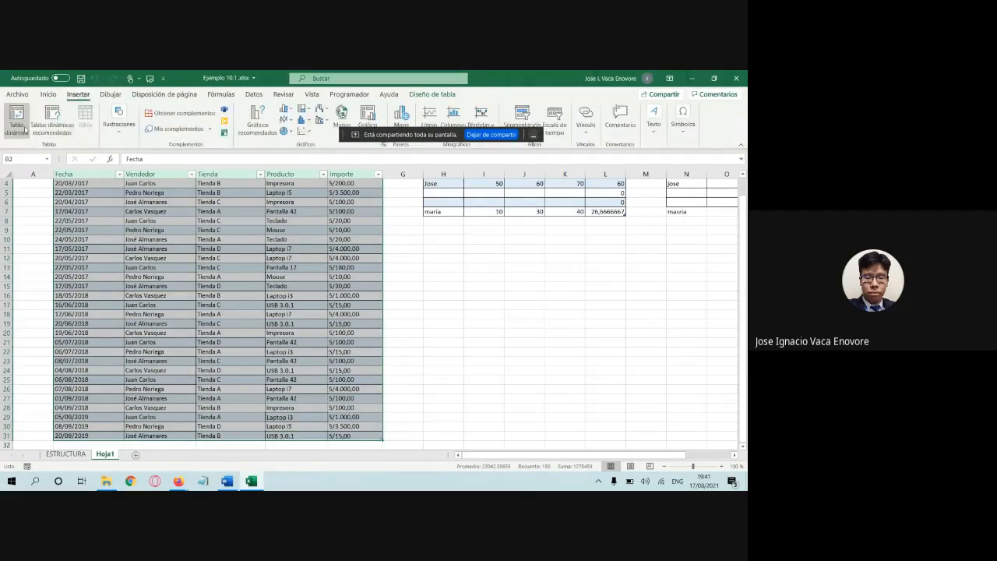
click(25, 130)
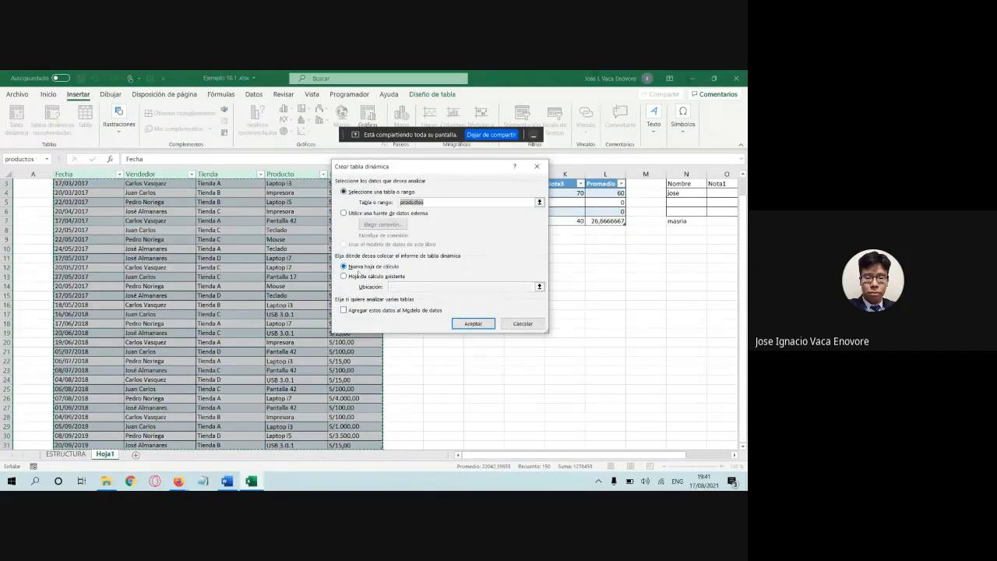
click(469, 322)
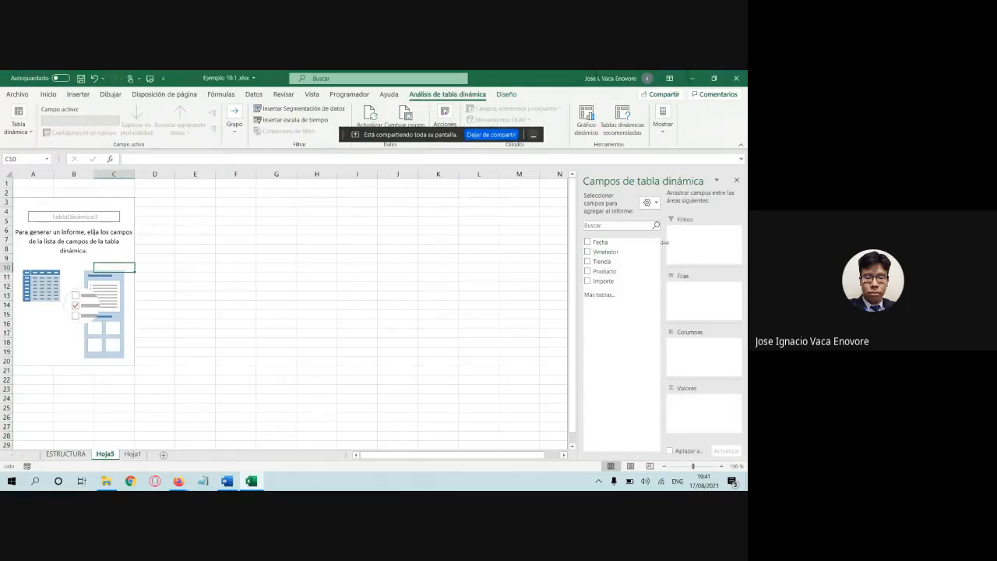
Step: Try the fields-only and 2-by-2 areas-only layouts of the pivot field pane, and set it to stacked fields and areas
click(649, 203)
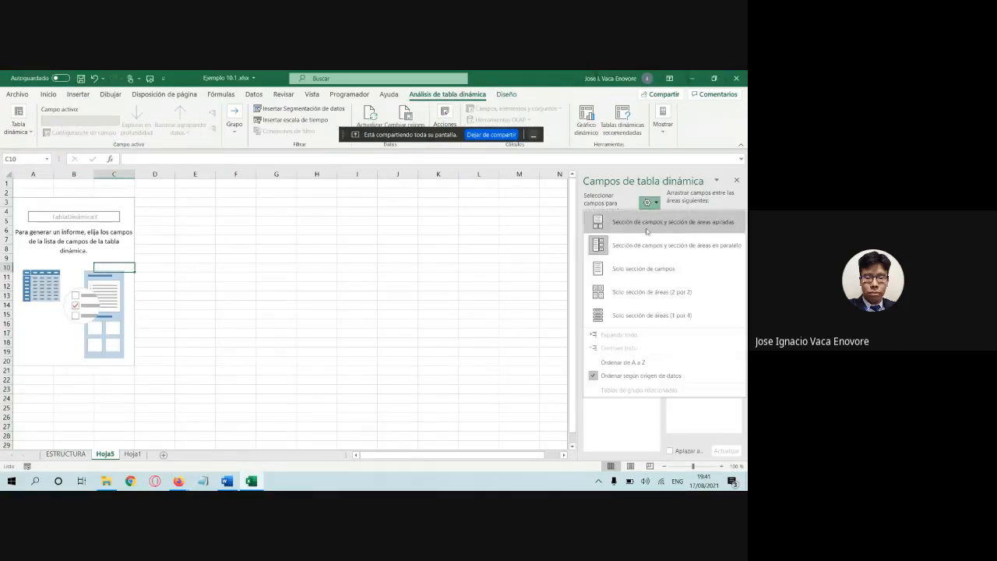
click(645, 268)
click(729, 198)
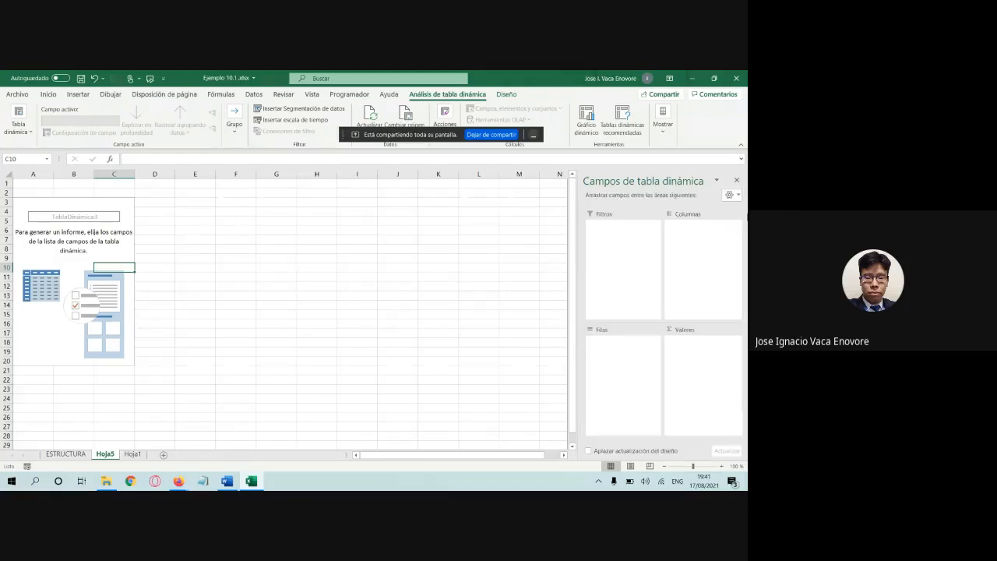
click(730, 196)
click(670, 224)
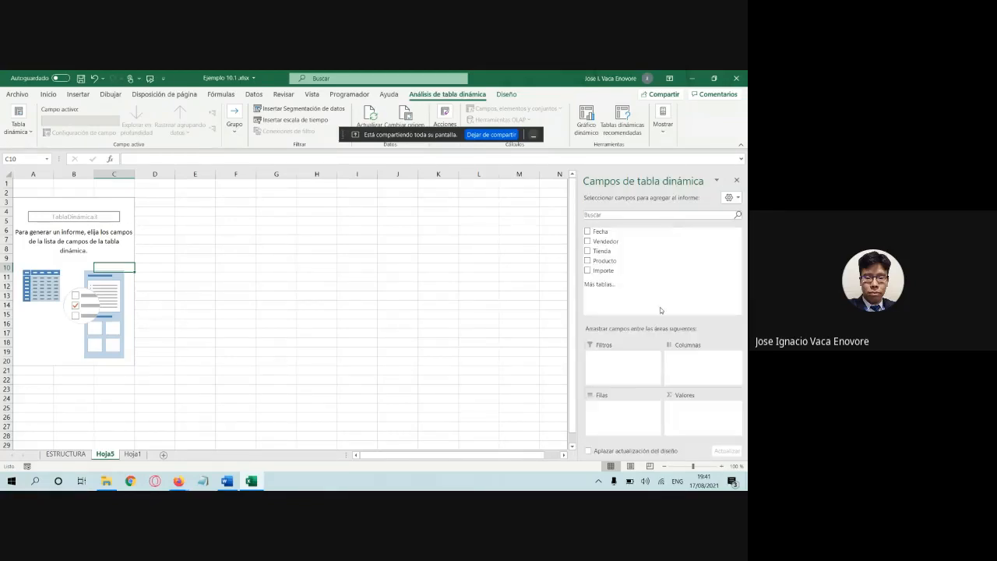
Step: Select a cell outside the pivot report, reselect the report, and rename its sheet as TablaDinamica
click(281, 268)
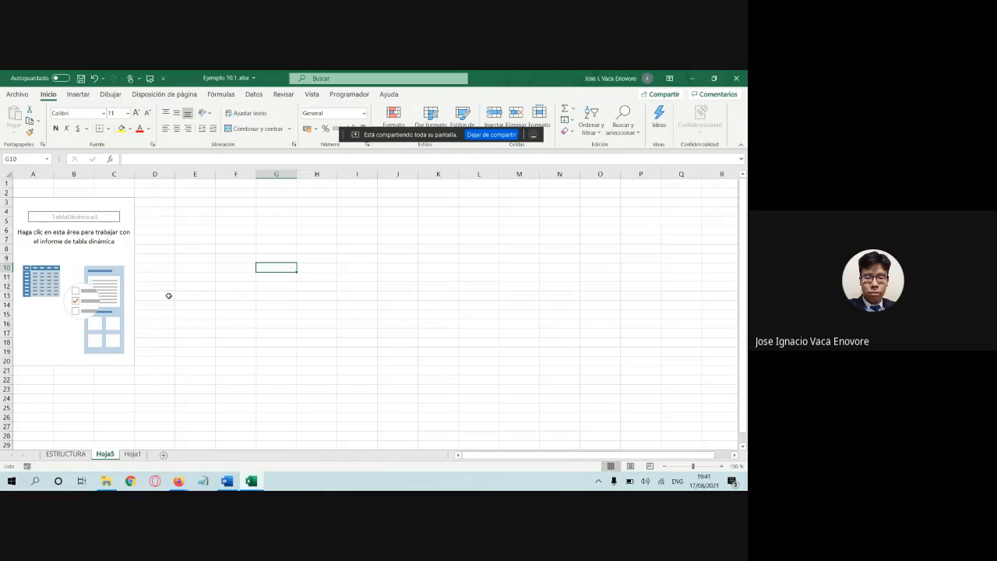
click(97, 257)
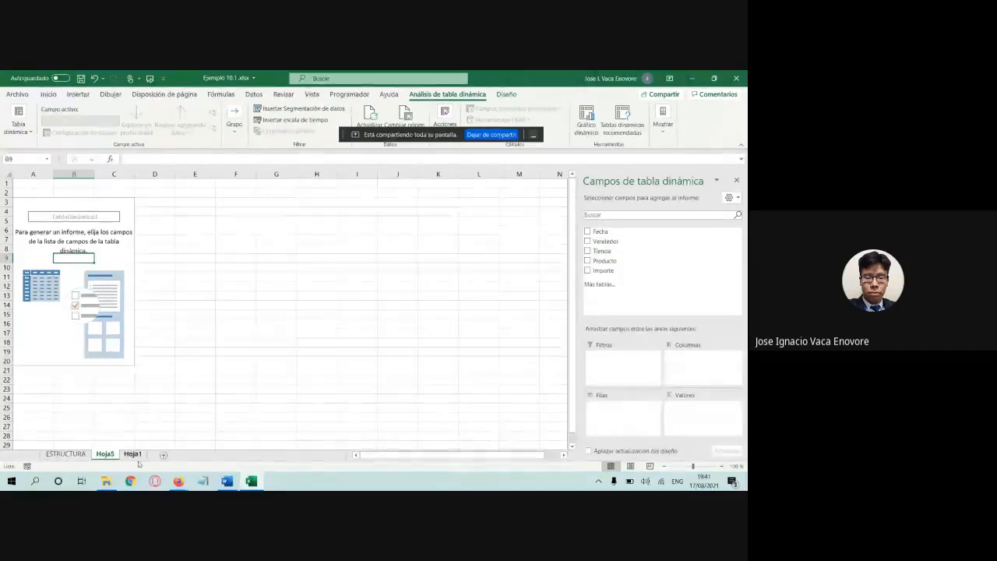
double_click(112, 455)
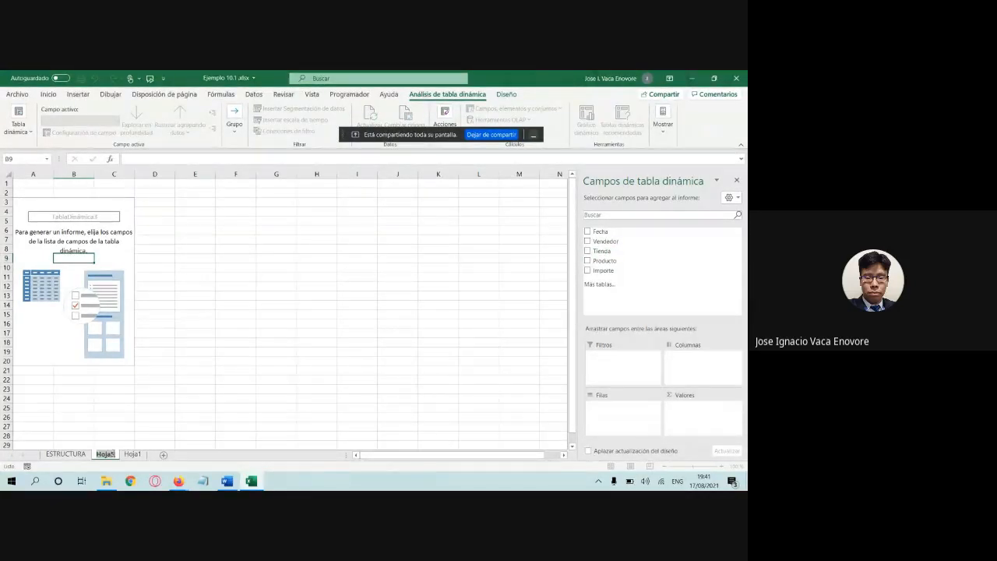
text(TablaDinamica)
key(Return)
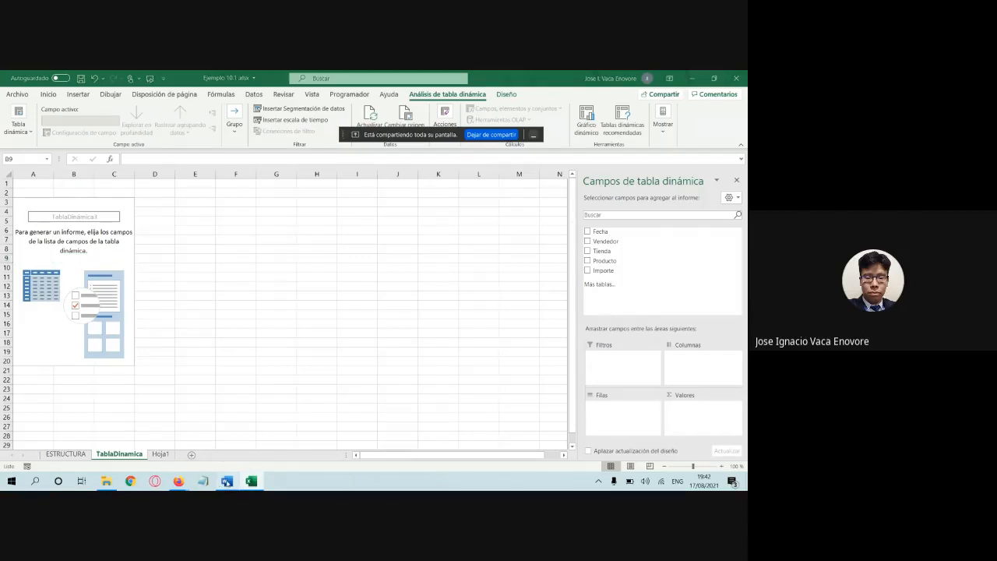
Step: Switch to Word, highlight item 3e about changing the field area layout in yellow, and read item 3f about ticking all fields
click(222, 480)
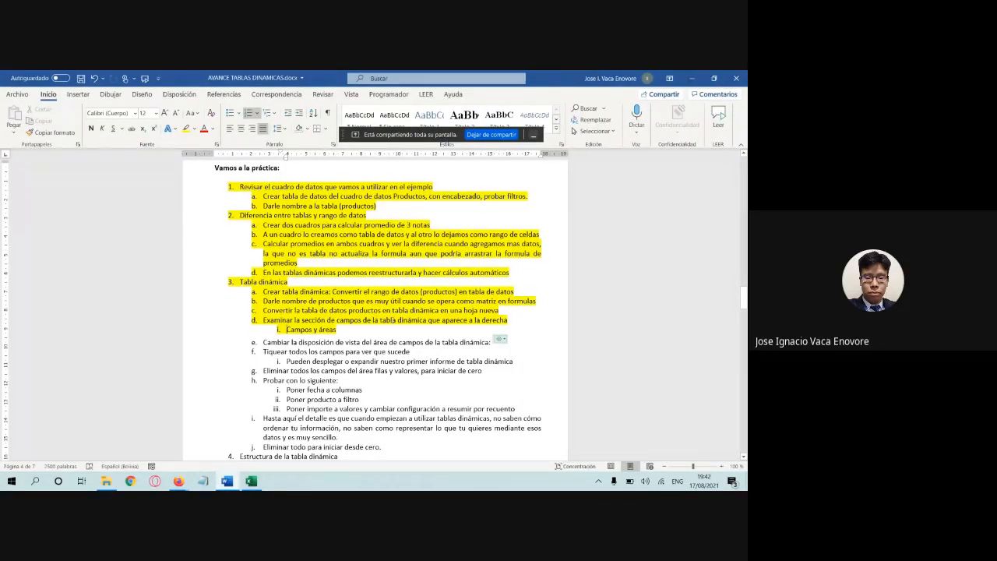
scroll(224, 301, down, 2)
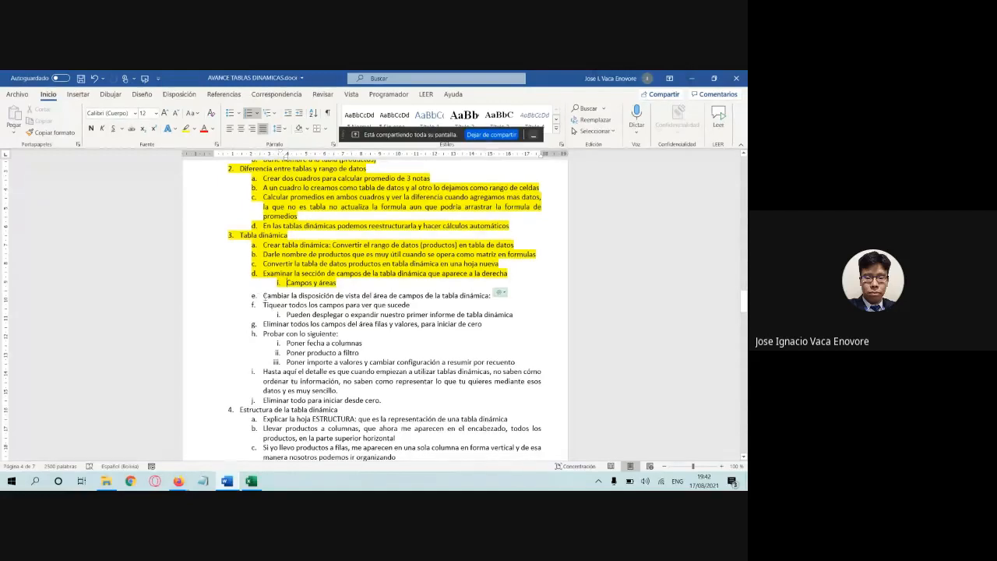
drag(262, 295, 495, 296)
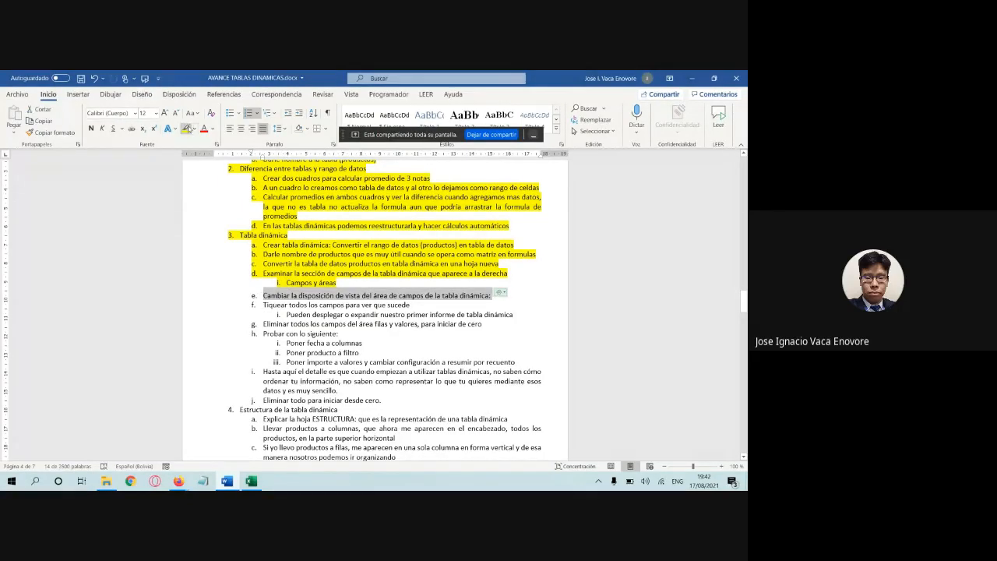
click(186, 129)
scroll(309, 300, down, 2)
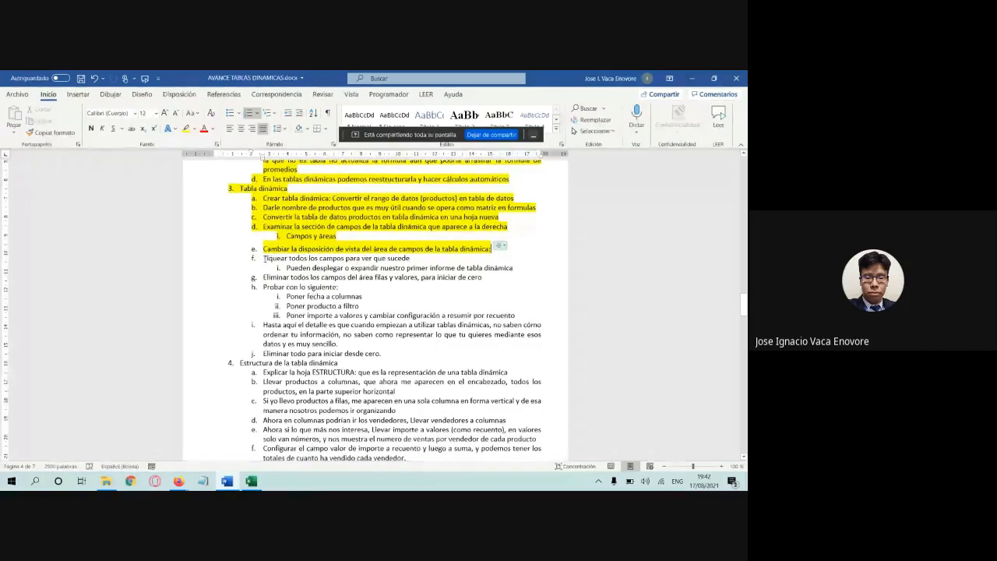
drag(263, 259, 375, 269)
click(313, 269)
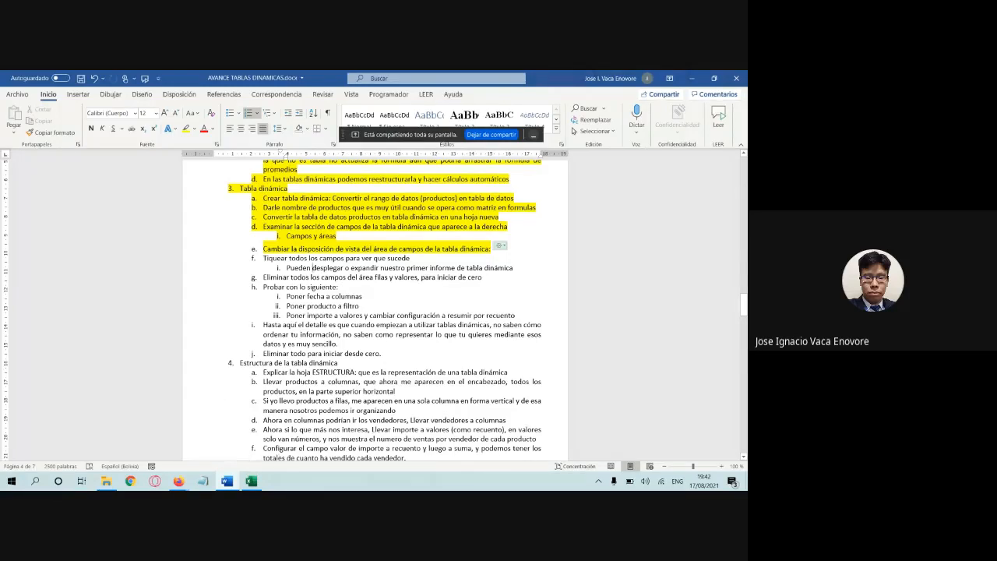
Step: Switch to Excel, add the Fecha field to the pivot table, and expand 2017, its Trim.1 and 2018
click(250, 481)
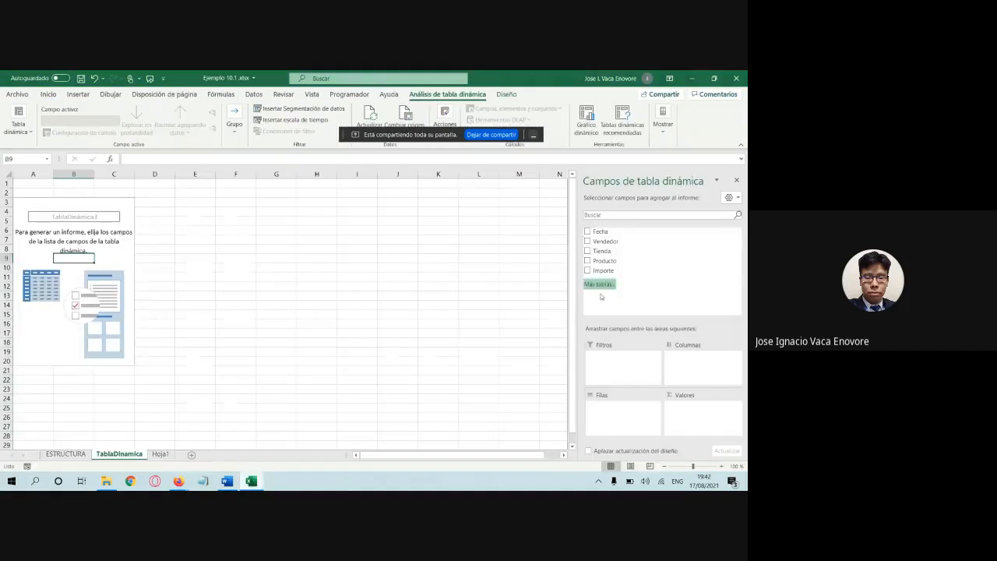
click(588, 233)
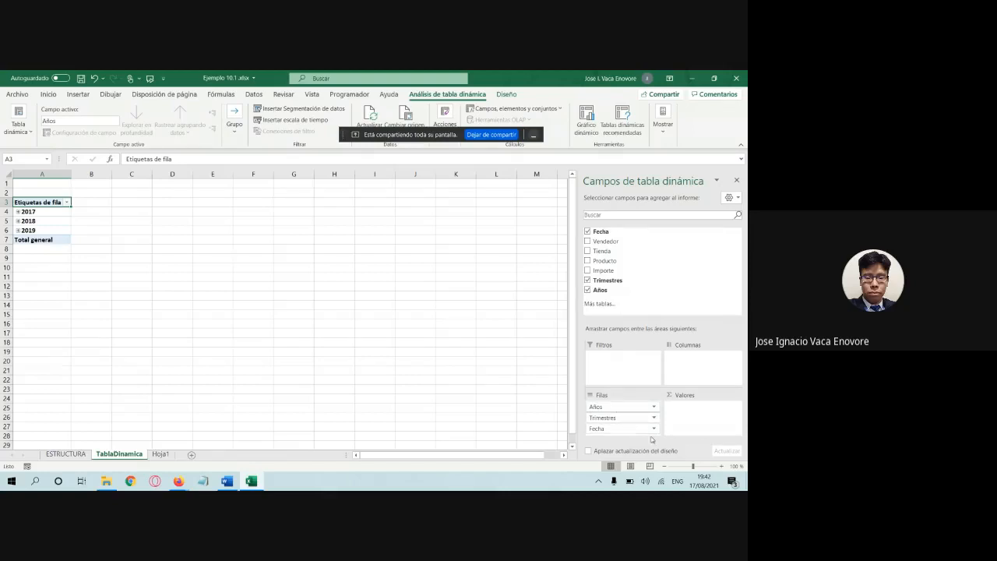
click(19, 212)
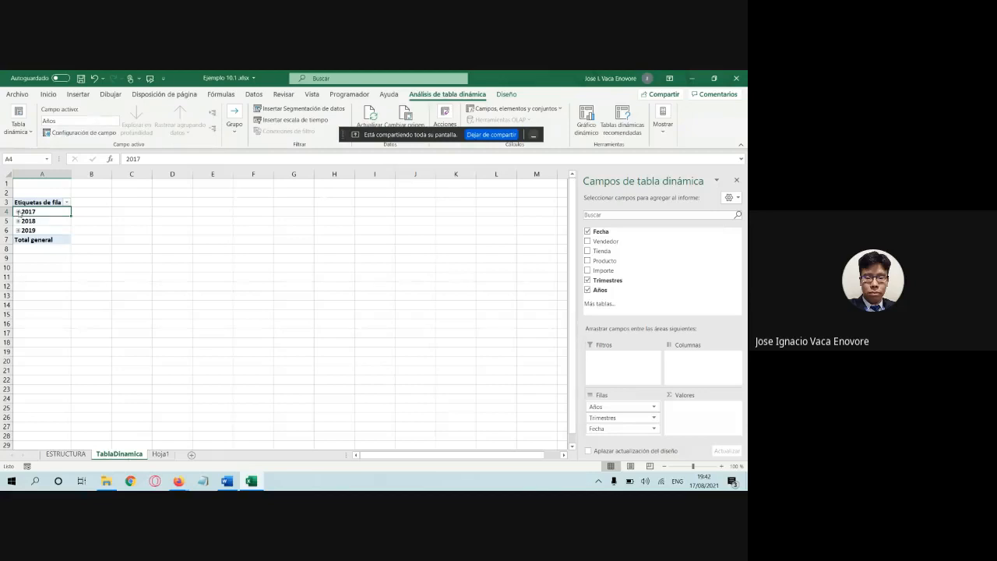
click(17, 212)
click(25, 222)
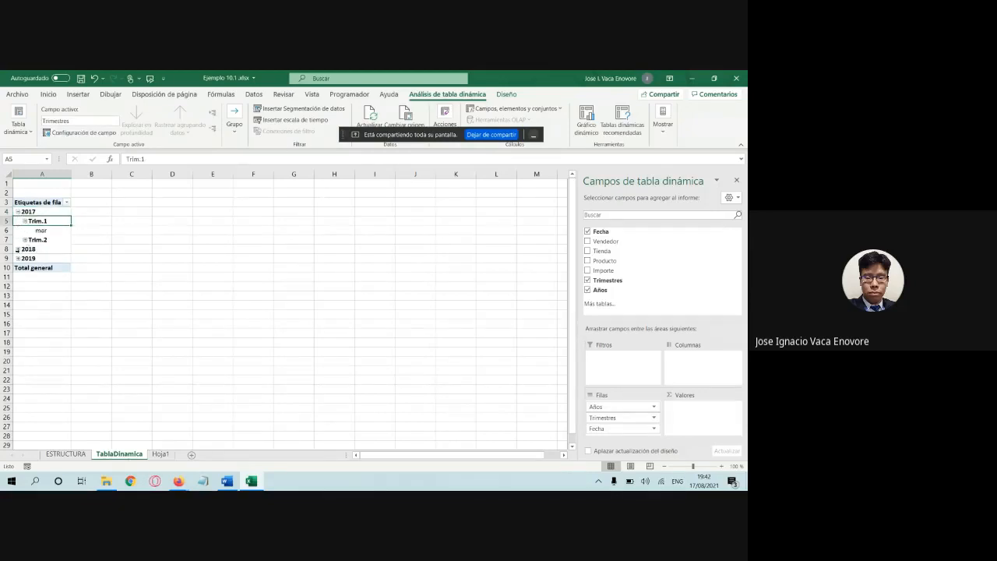
click(17, 249)
click(17, 249)
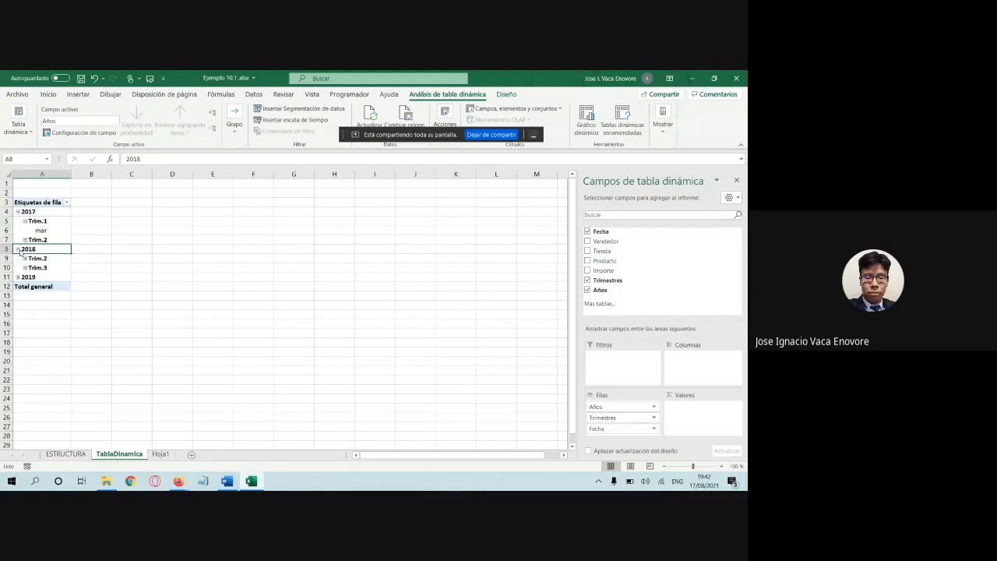
Step: Add the Vendedor field to the pivot table and expand the Trim.2 groups under 2017 and 2018
click(588, 241)
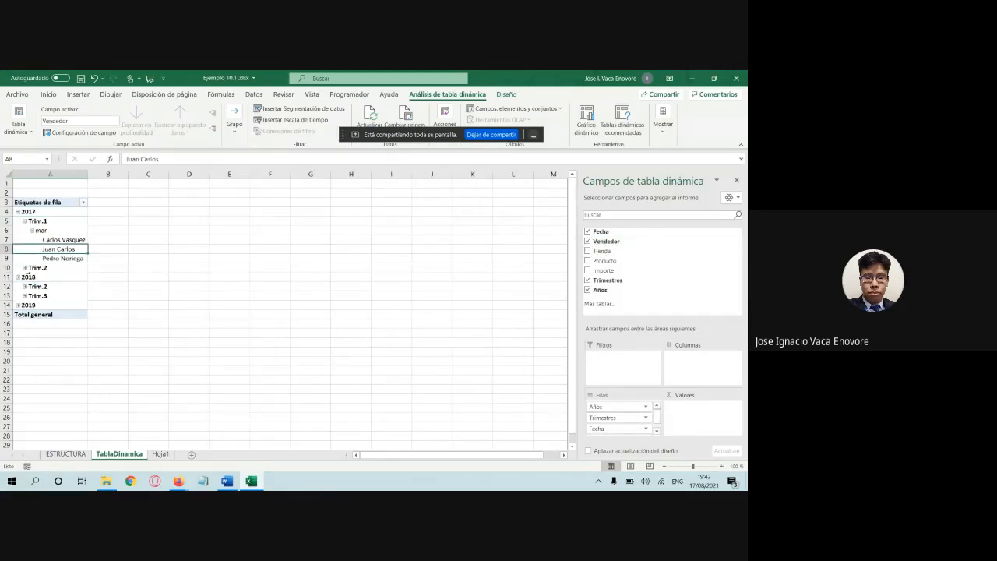
click(25, 268)
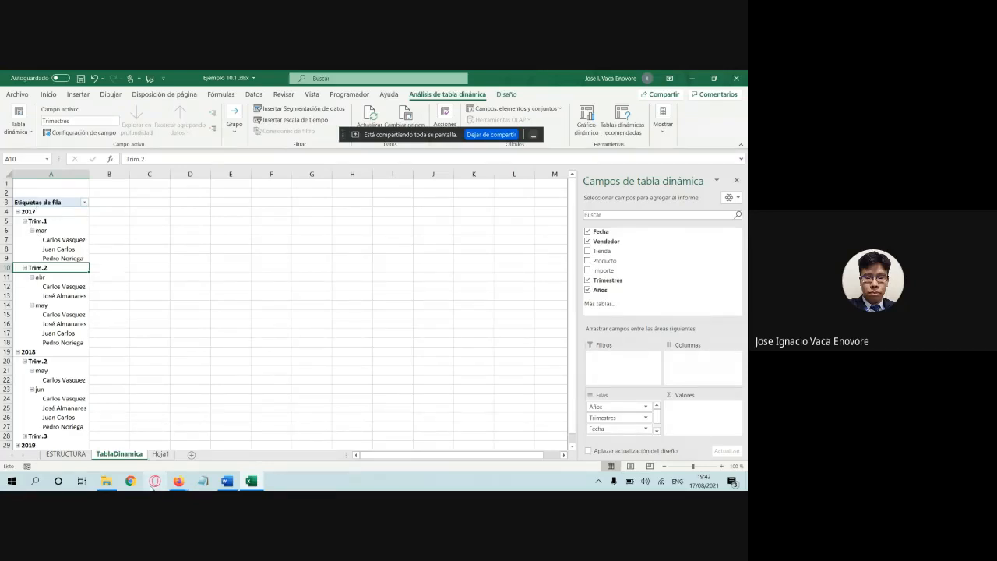
Step: Switch to the Google Meet tab in Firefox and admit the person asking to join the meeting
click(188, 481)
click(120, 429)
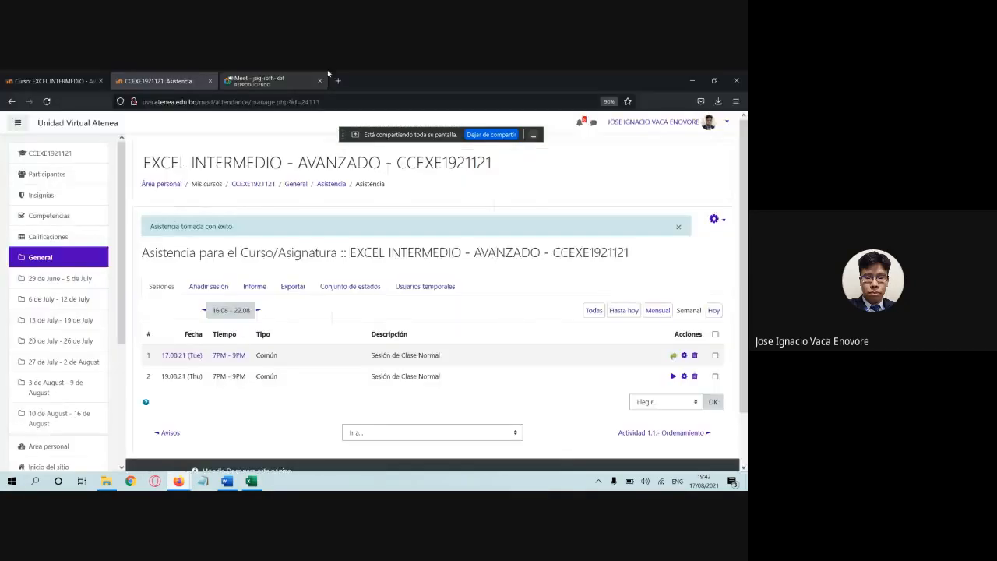
click(292, 78)
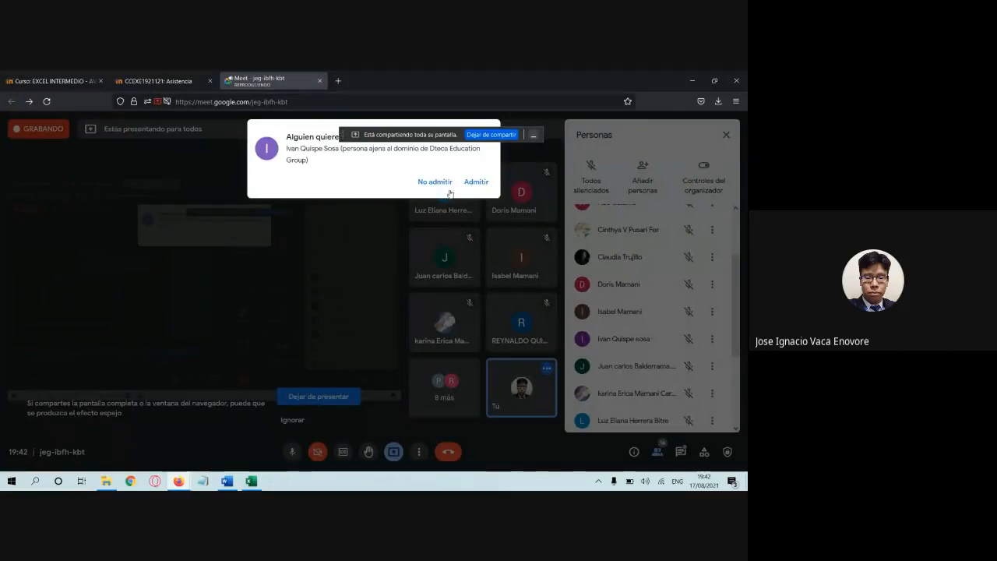
click(470, 183)
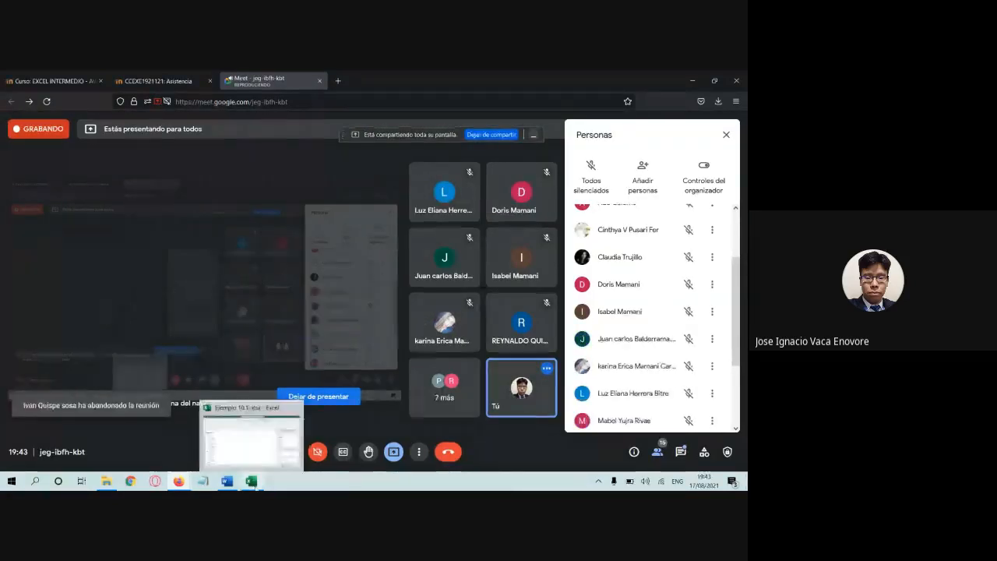
Step: Return to the Excel workbook and add the Tienda field to the pivot table
click(252, 481)
click(587, 251)
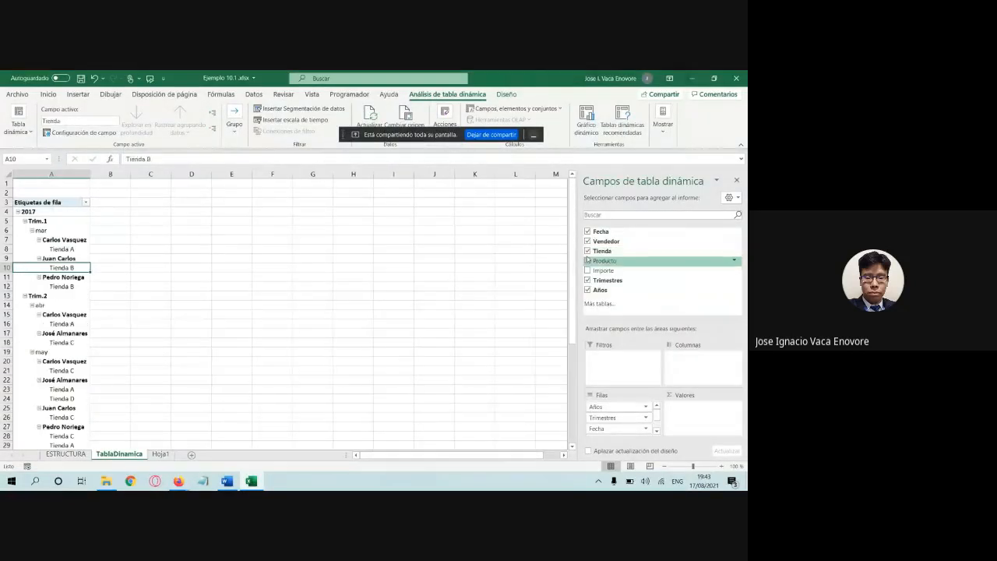
Step: Add the Producto and Importe fields to the pivot table
click(588, 262)
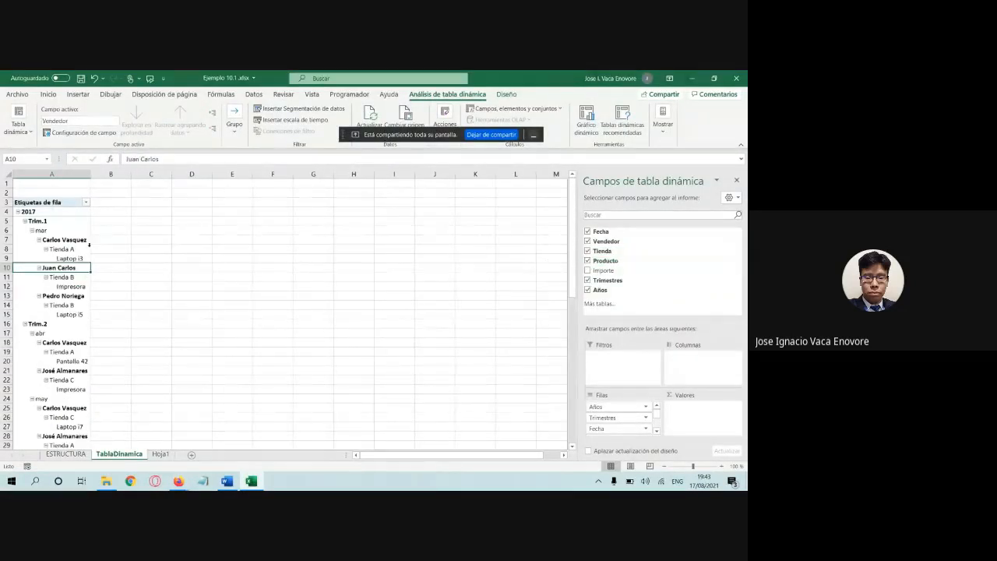
scroll(92, 247, down, 3)
scroll(78, 304, down, 7)
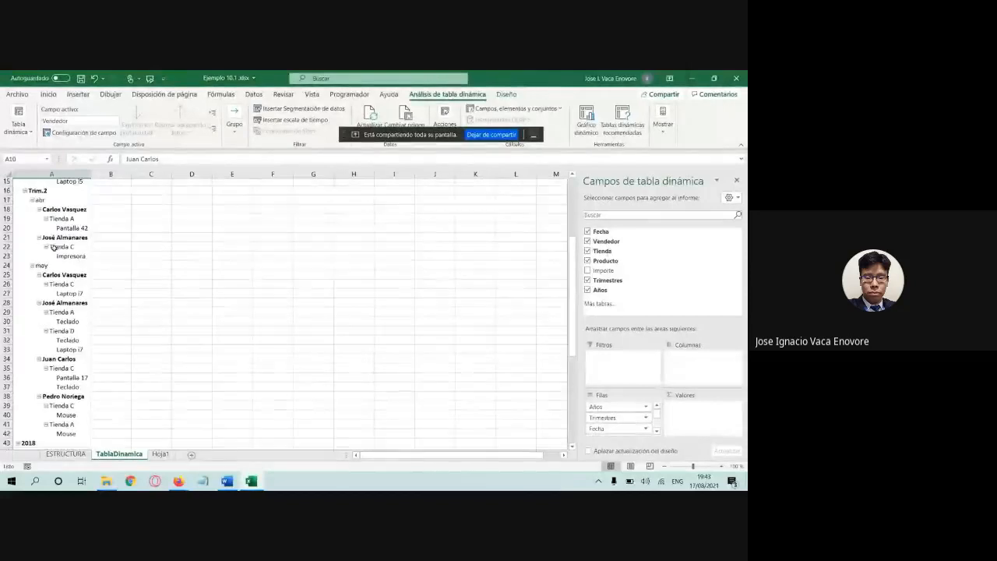
scroll(91, 302, up, 10)
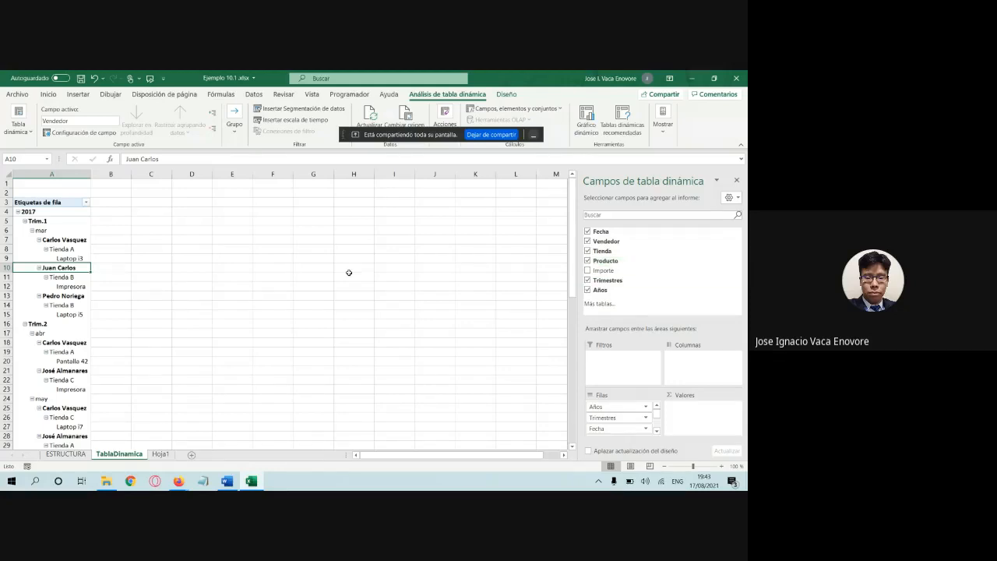
click(588, 270)
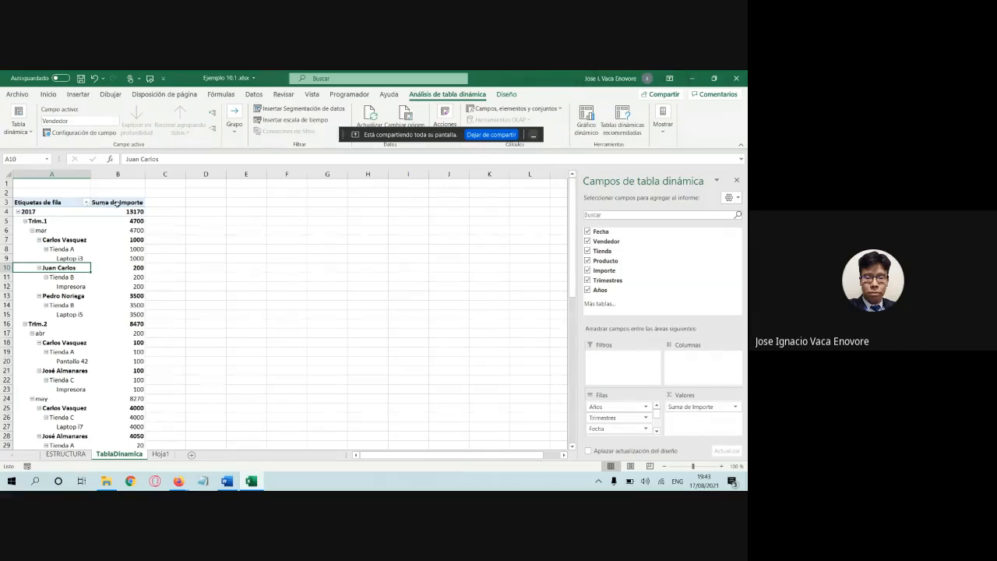
Step: Collapse the 2017 and 2018 groups in the pivot table and select the grand total row's Importe cell
click(18, 212)
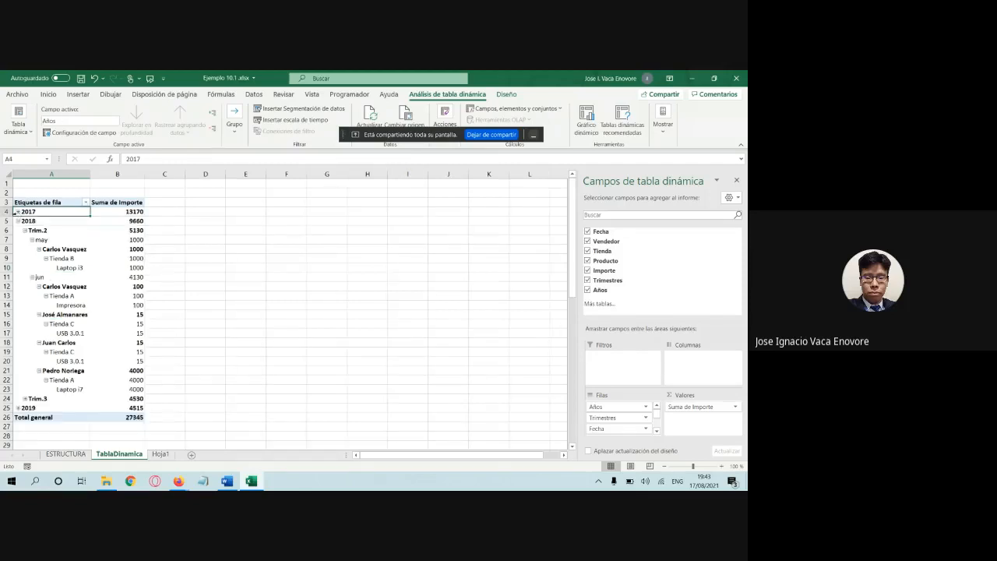
click(17, 221)
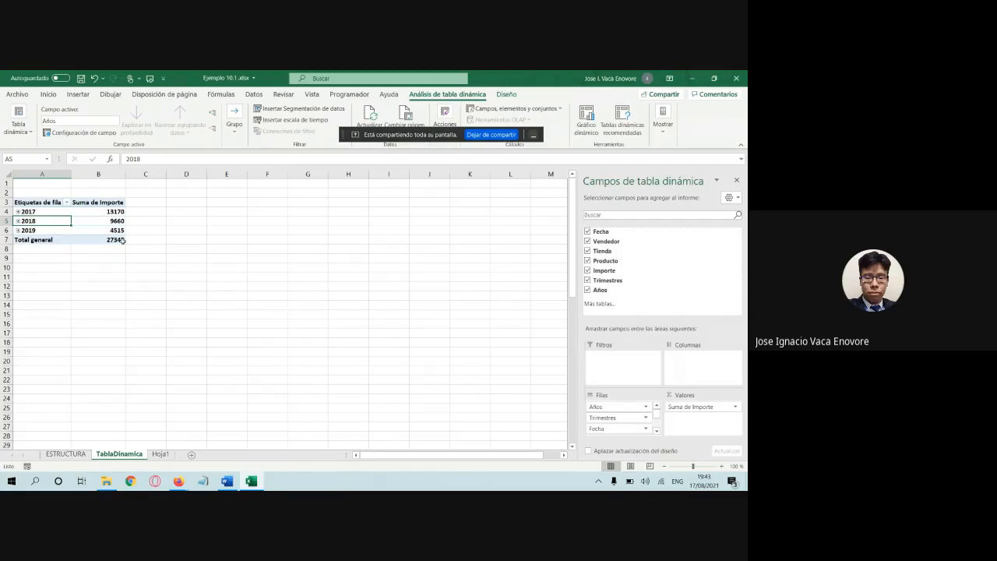
click(74, 241)
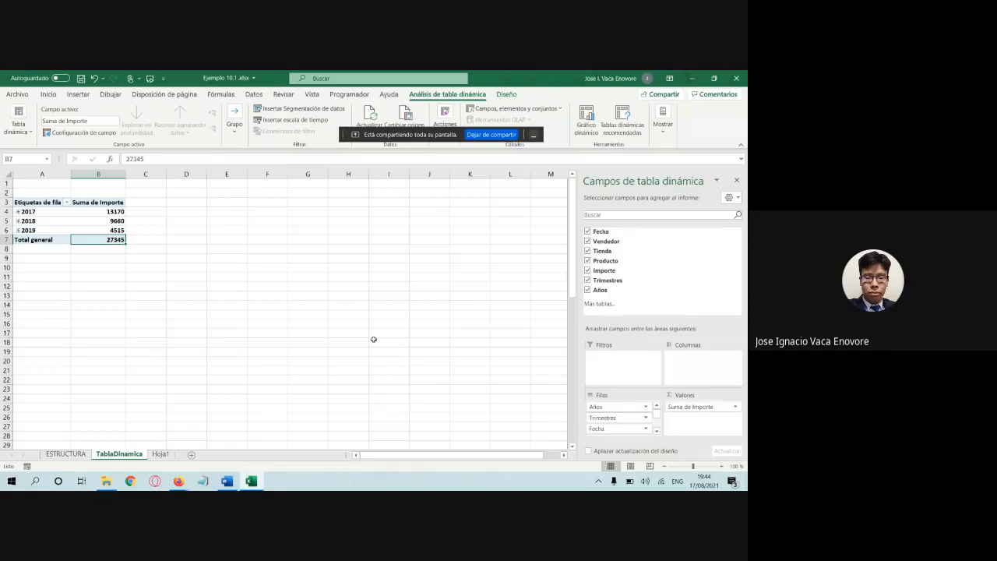
Step: Examine the productos source data on the Hoja1 sheet, including its dates, vendors and stores, and return to the TablaDinamica sheet
click(160, 454)
click(227, 286)
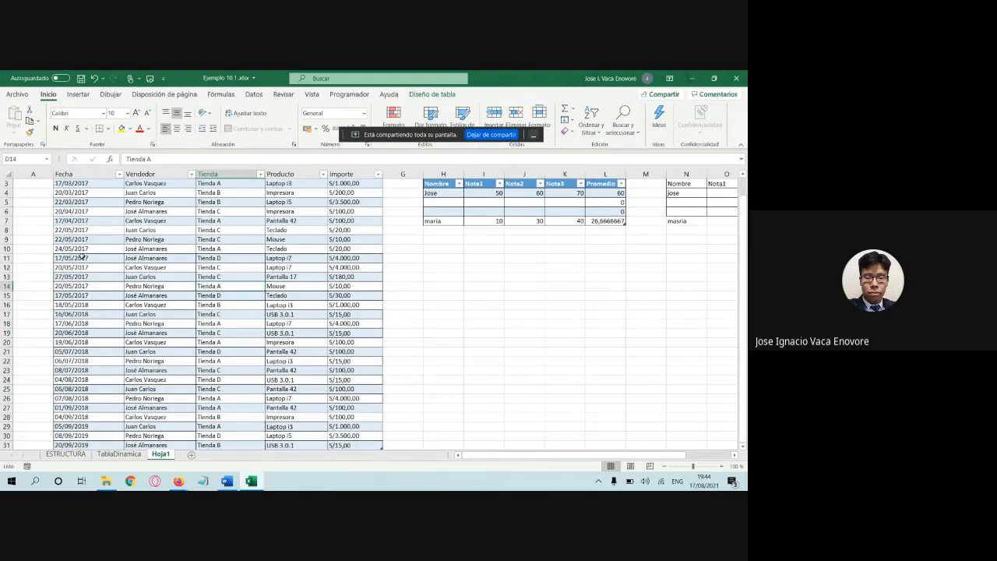
click(230, 202)
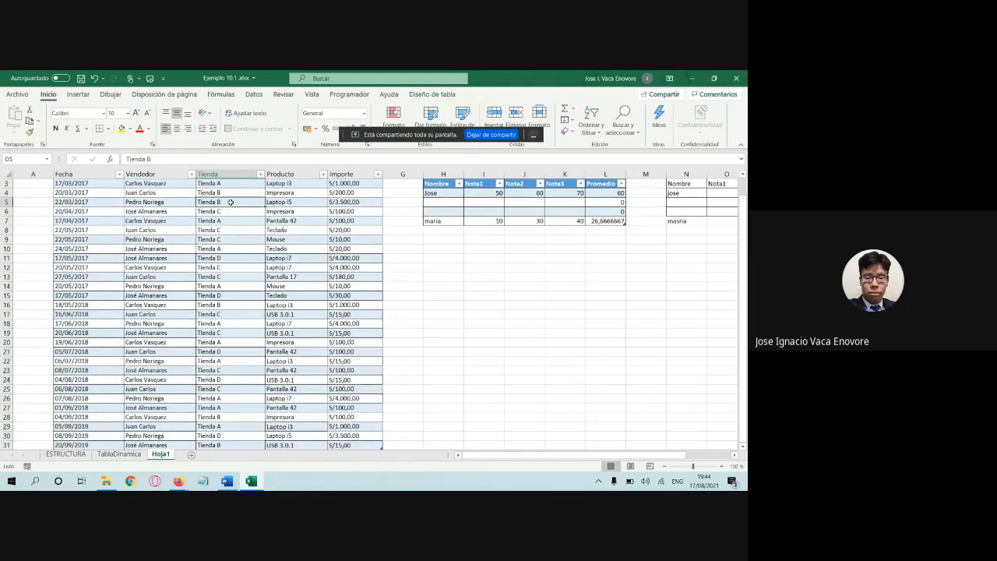
click(161, 239)
click(103, 204)
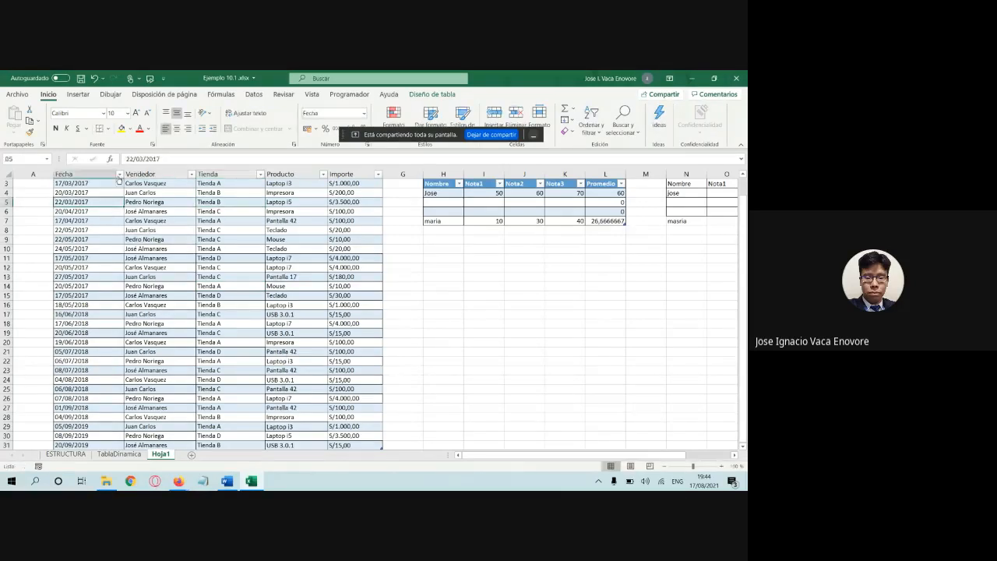
click(119, 174)
click(208, 247)
click(427, 286)
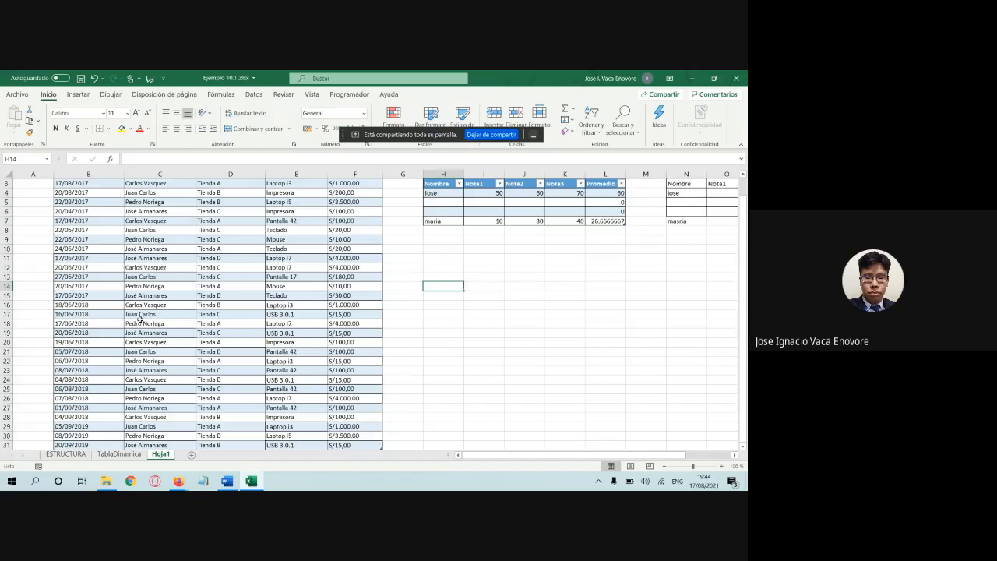
click(118, 453)
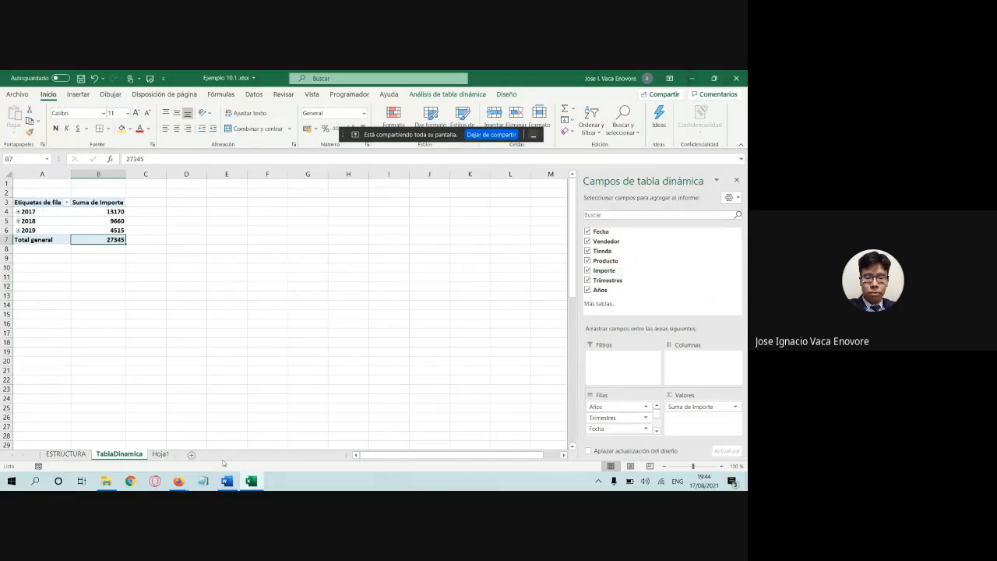
Step: Switch to the Word outline and highlight items f, with its sub-item, and g under Tabla dinámica in yellow
mouse_move(229, 484)
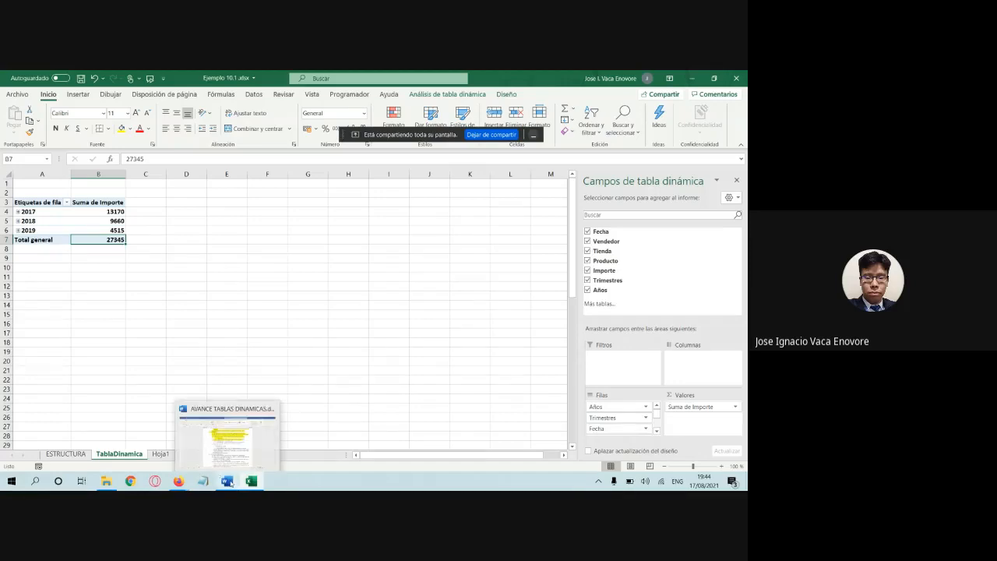
click(229, 482)
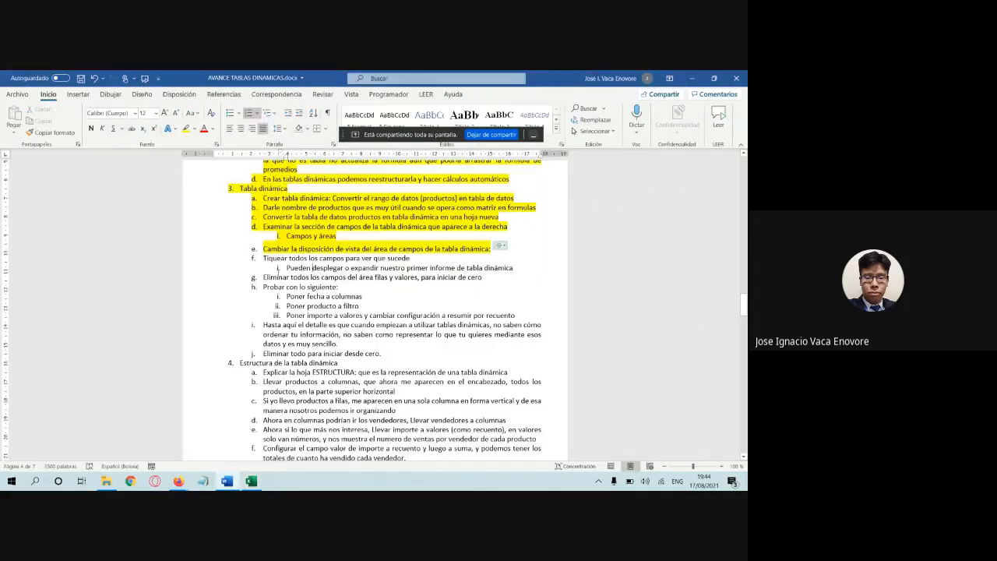
drag(265, 260, 507, 265)
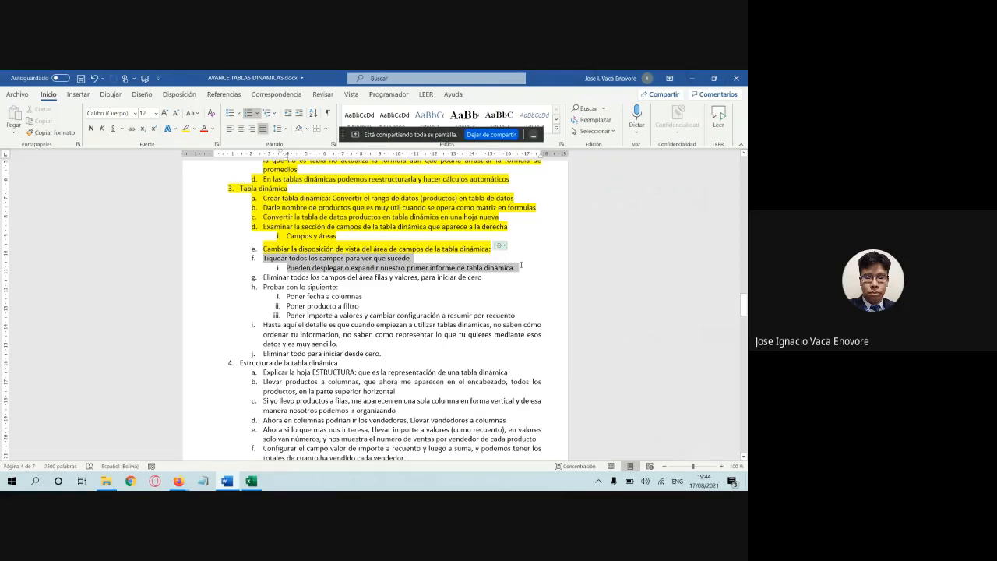
click(186, 129)
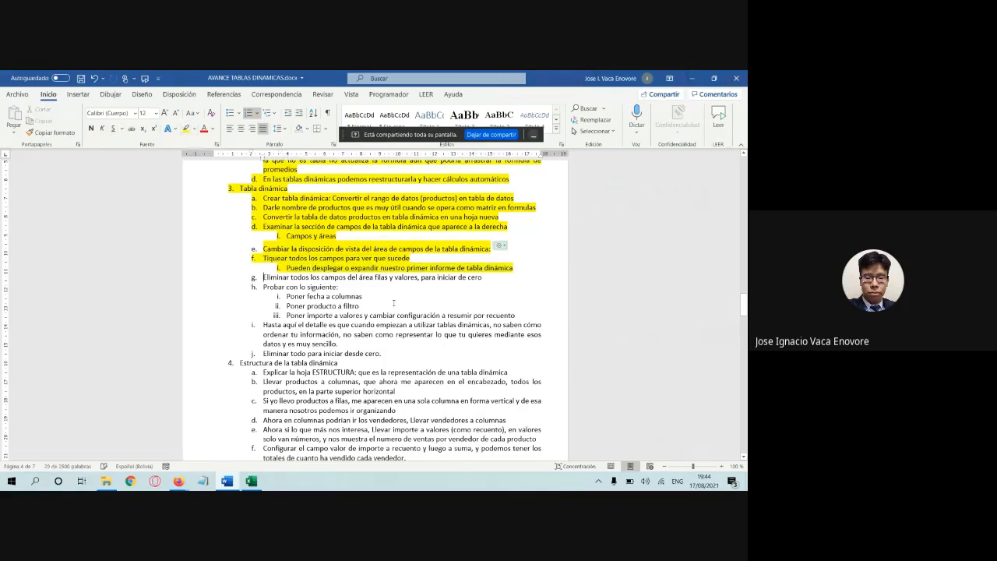
click(267, 286)
drag(486, 278, 263, 278)
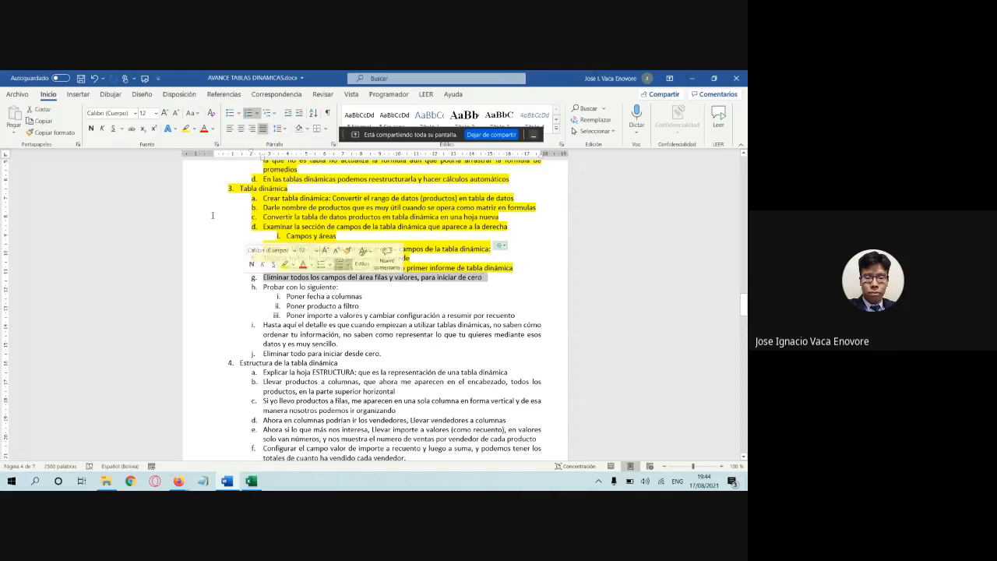
click(186, 129)
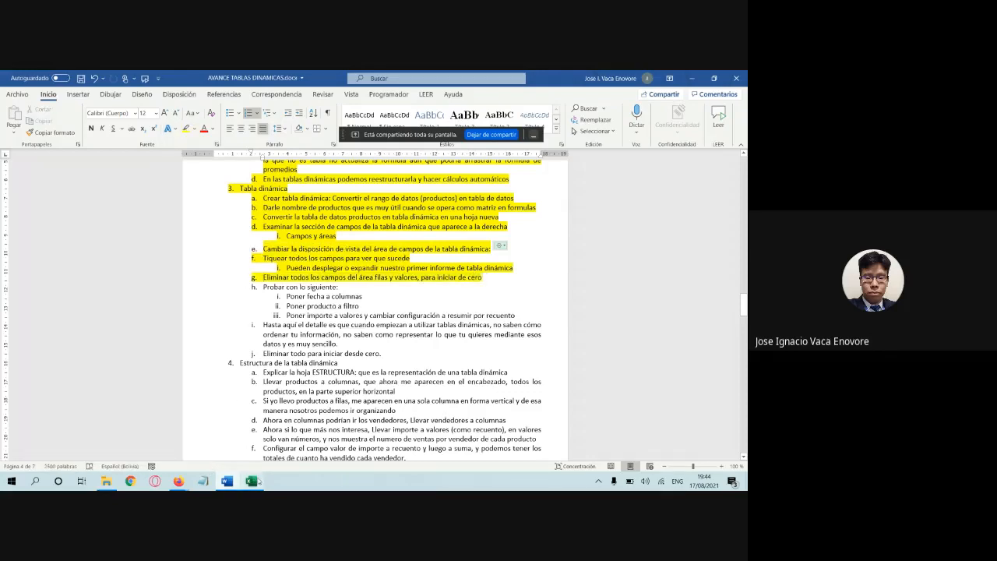
Step: Return to Excel and remove every field from the pivot table's Filas and Valores areas, leaving the pivot table empty
click(251, 481)
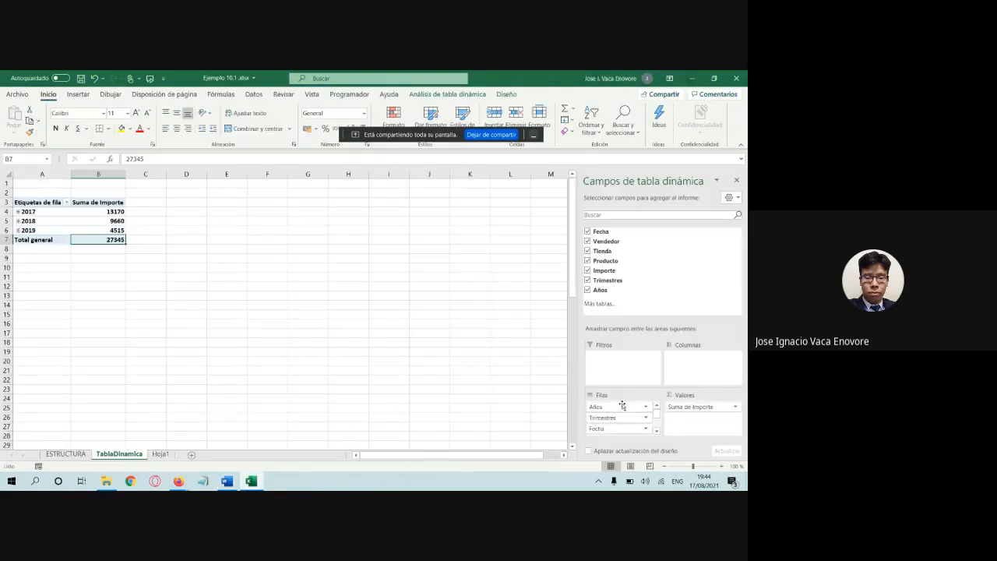
drag(622, 407, 552, 404)
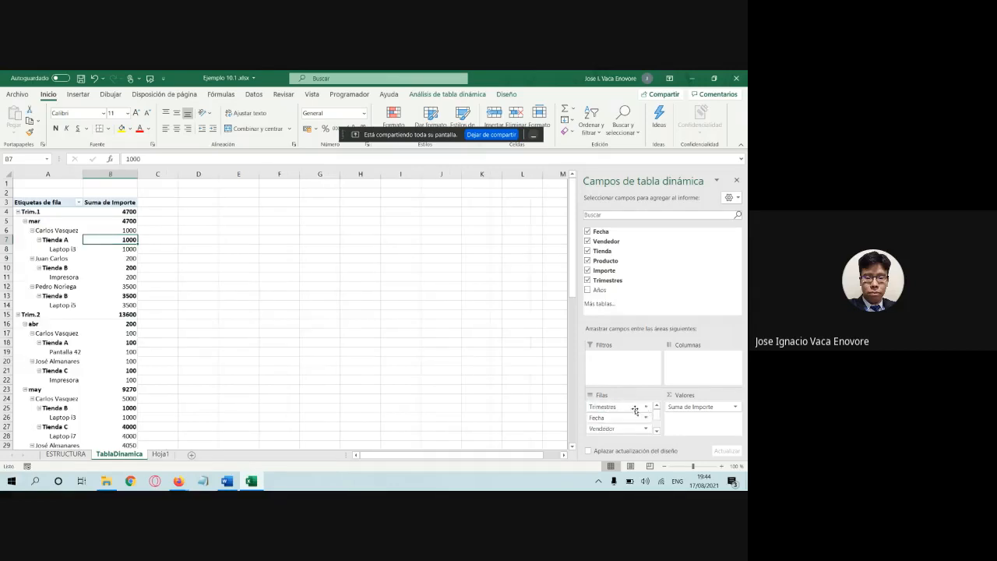
drag(643, 407, 498, 396)
drag(590, 419, 500, 403)
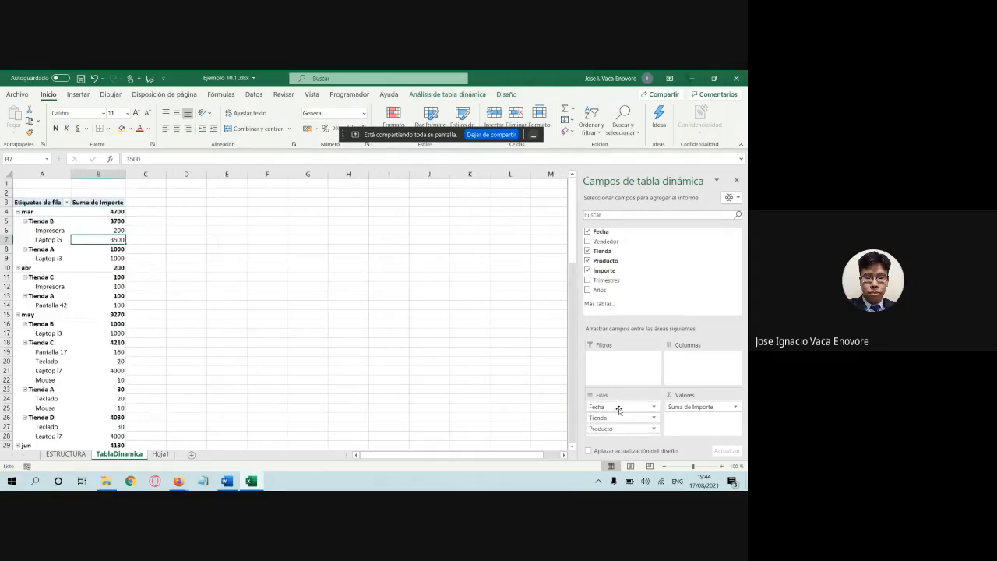
drag(621, 407, 506, 405)
drag(604, 408, 523, 399)
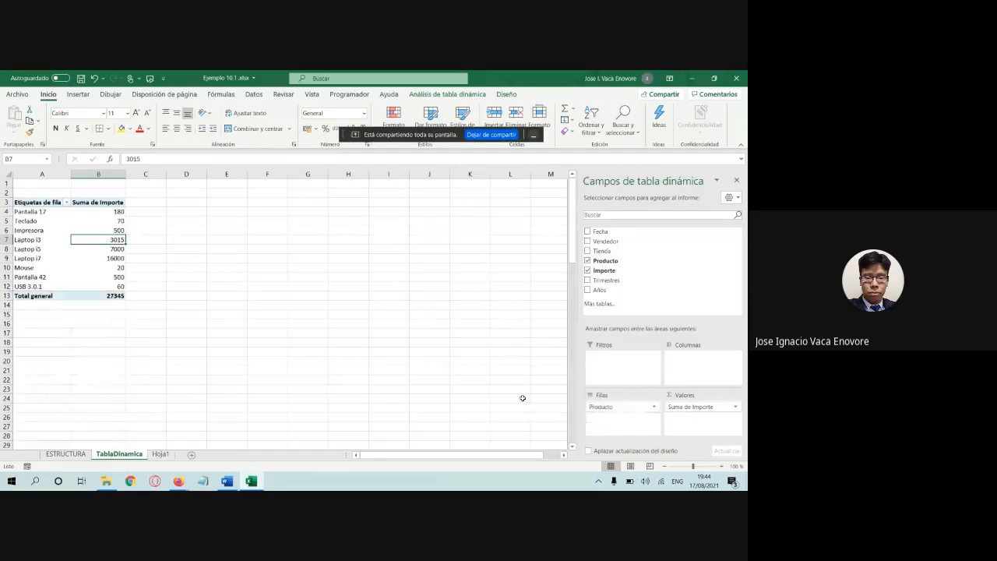
drag(611, 408, 524, 395)
drag(710, 402, 479, 364)
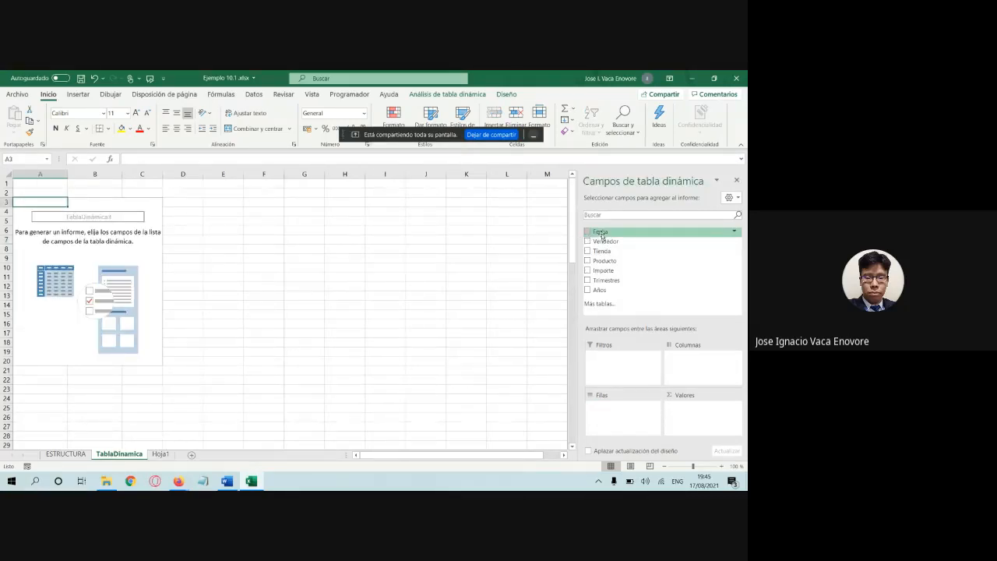
drag(601, 234, 503, 414)
drag(650, 411, 490, 377)
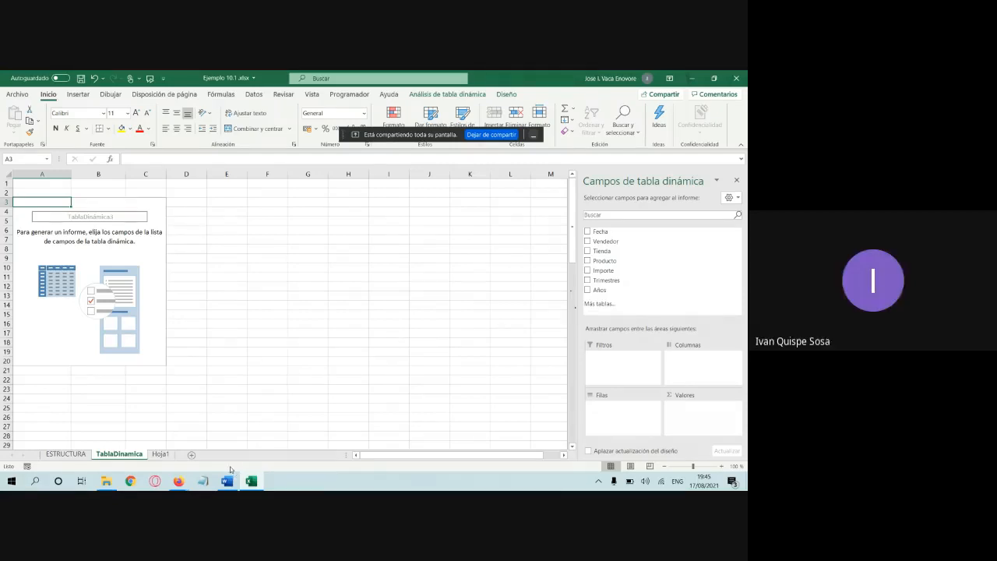
Step: Switch to the Google Meet window in Firefox and respond to the join request
click(179, 480)
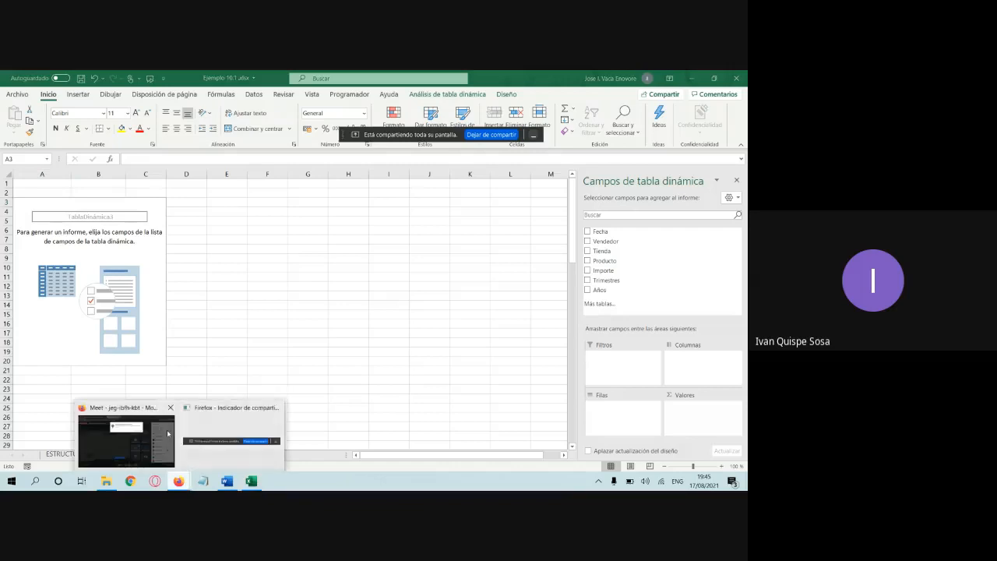
click(168, 433)
click(478, 184)
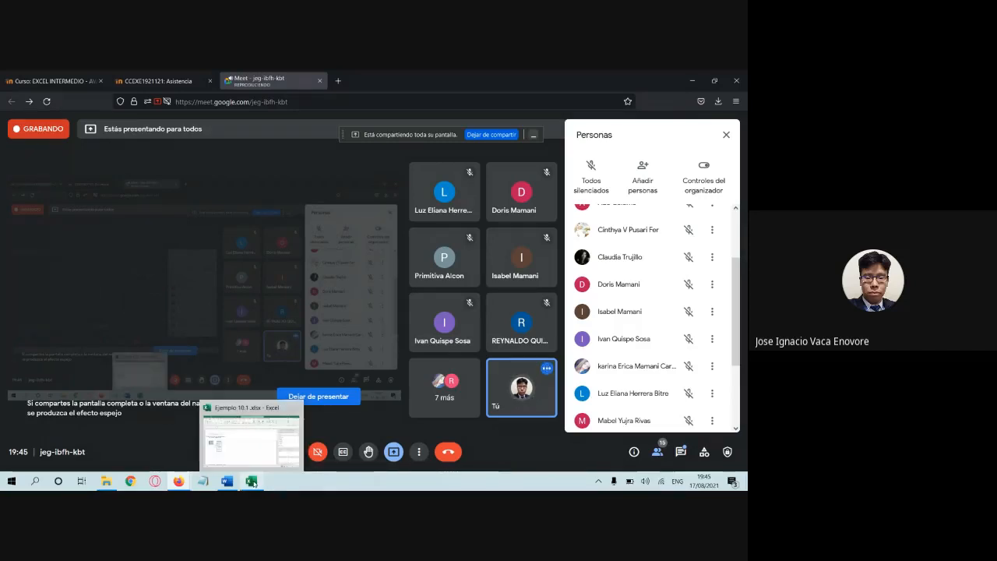
Step: Return to the Excel workbook and permanently delete the TablaDinamica sheet
click(251, 481)
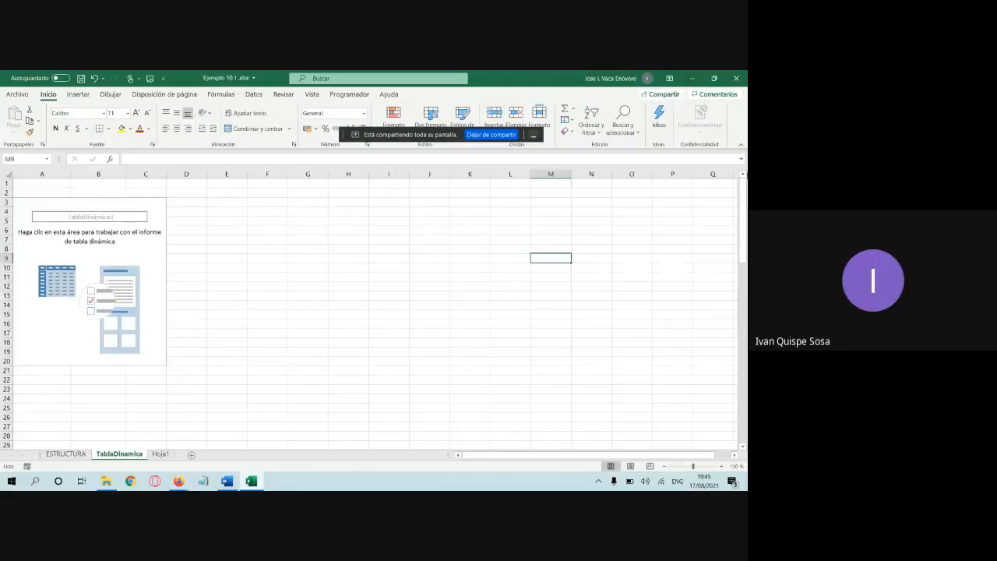
right_click(113, 458)
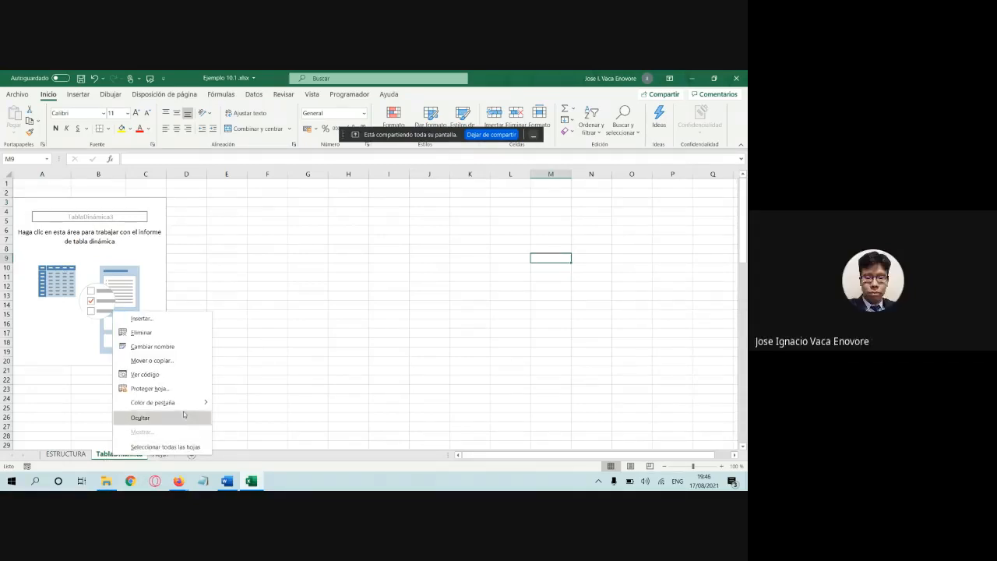
click(148, 332)
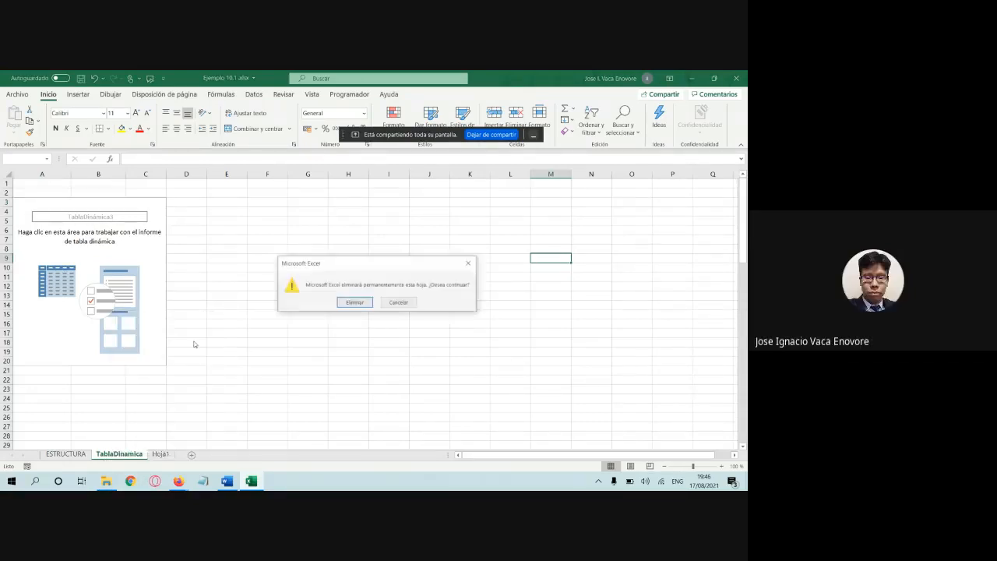
click(350, 303)
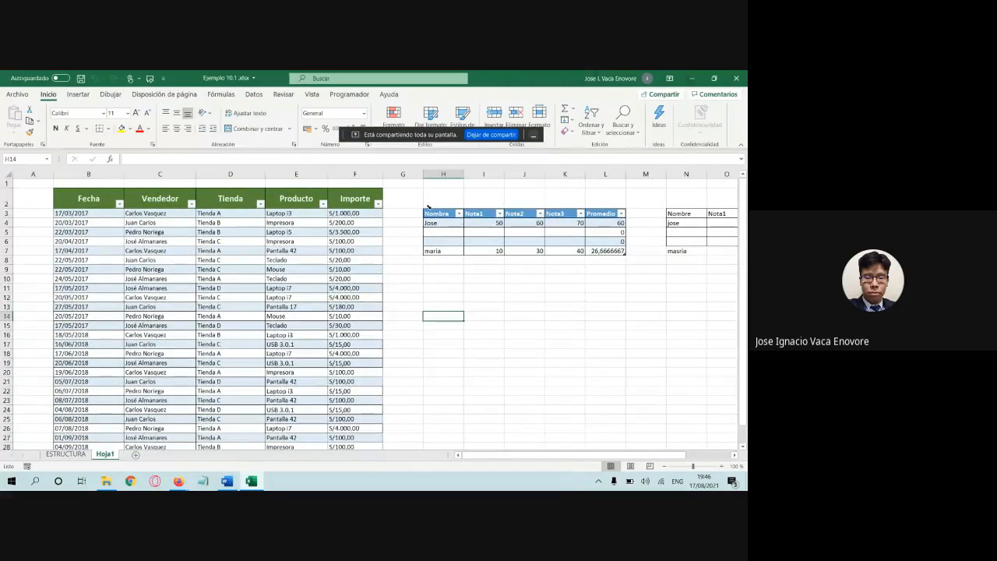
Step: Clear the contents of both grade tables beside the productos table on Hoja1, covering the range H2:S8
click(428, 208)
click(428, 214)
click(492, 307)
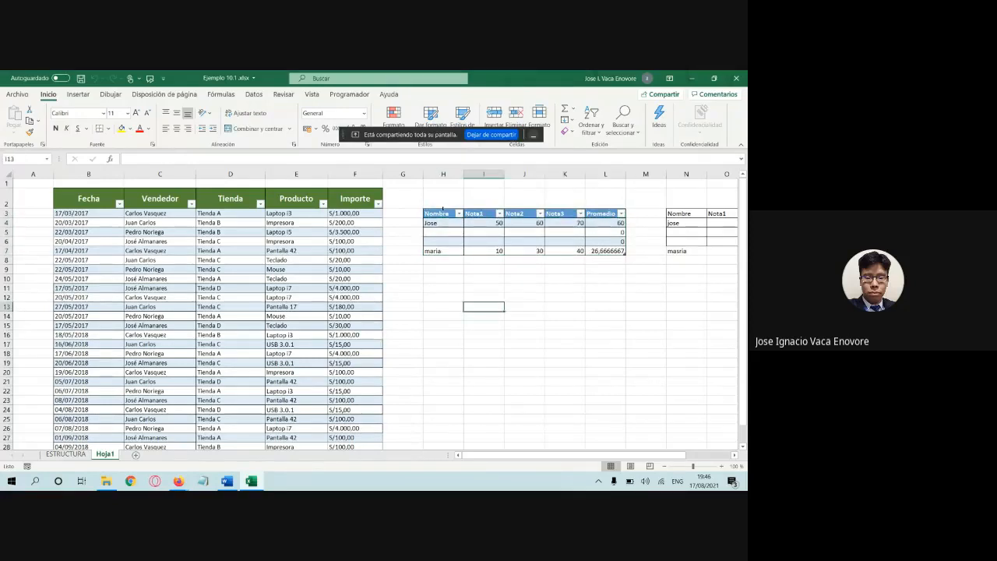
drag(443, 208, 697, 207)
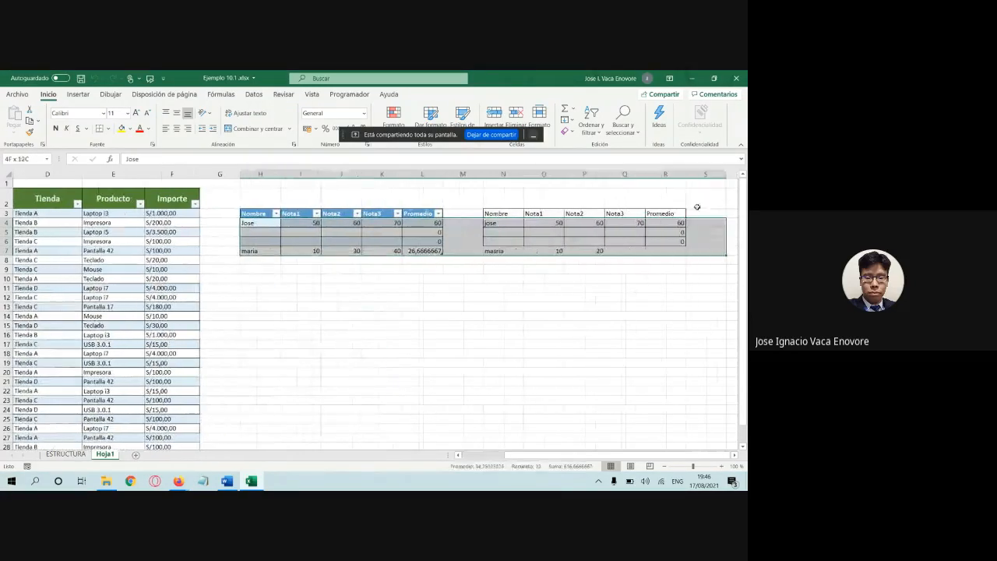
drag(265, 196, 679, 257)
key(Delete)
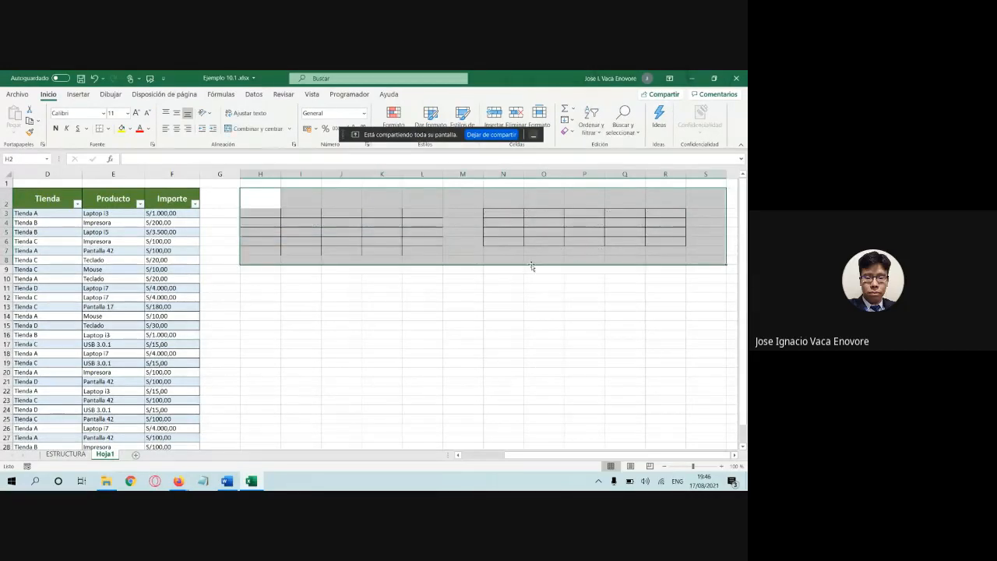
Step: Apply a bottom border to the cleared range H2:S8
click(104, 129)
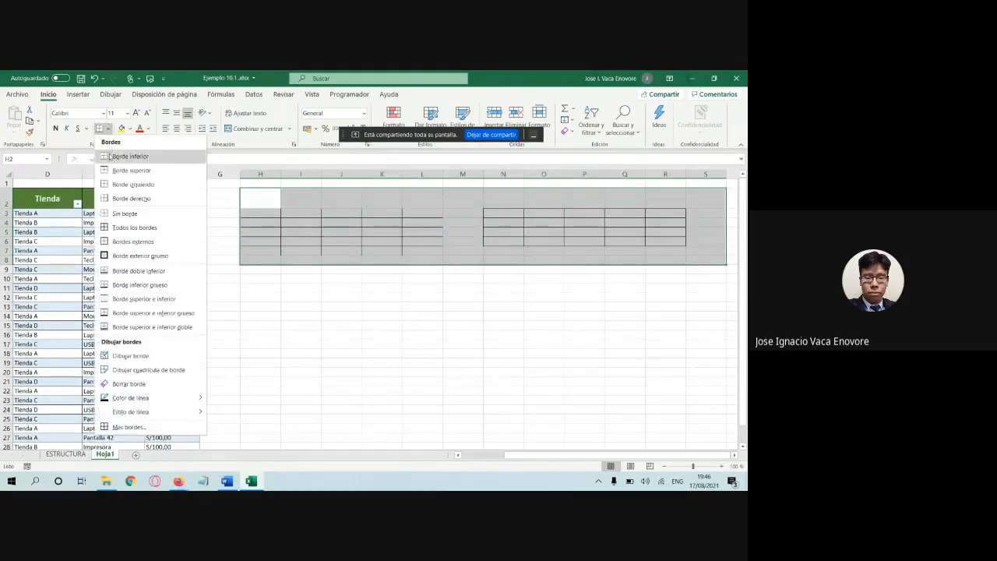
click(120, 158)
click(382, 296)
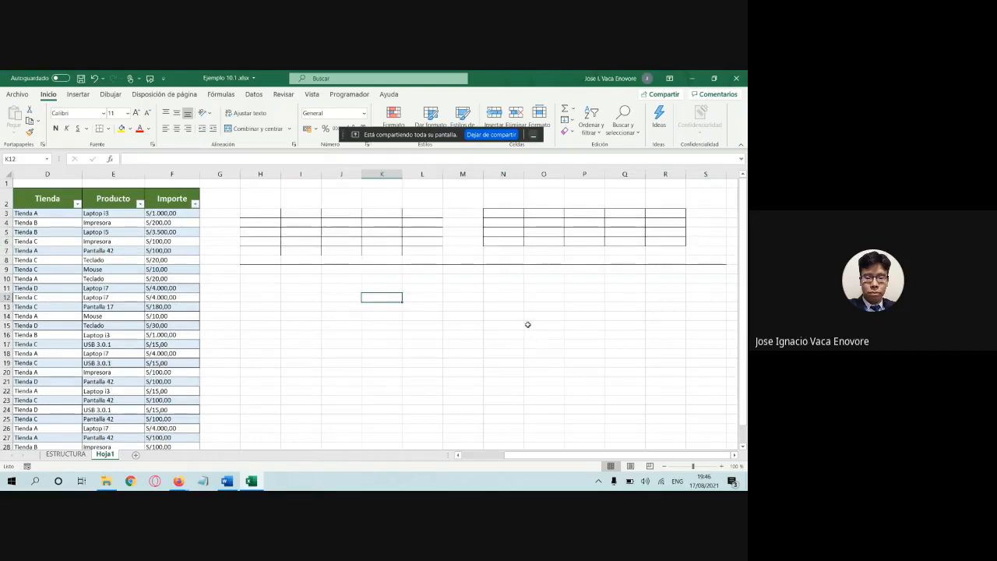
Step: Select the entire productos table on Hoja1, including its header row
drag(515, 335, 545, 335)
drag(522, 456, 335, 385)
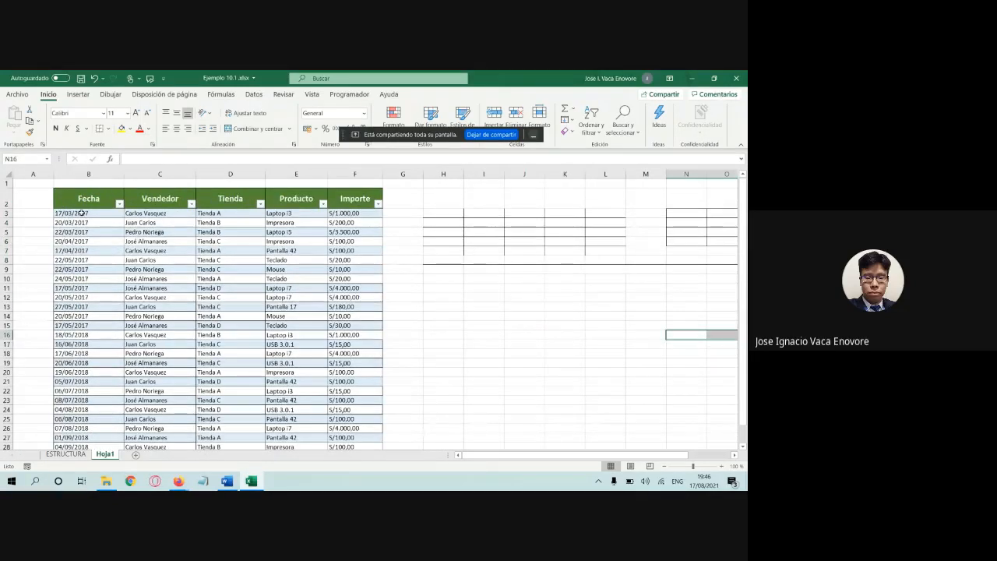
drag(81, 201, 366, 325)
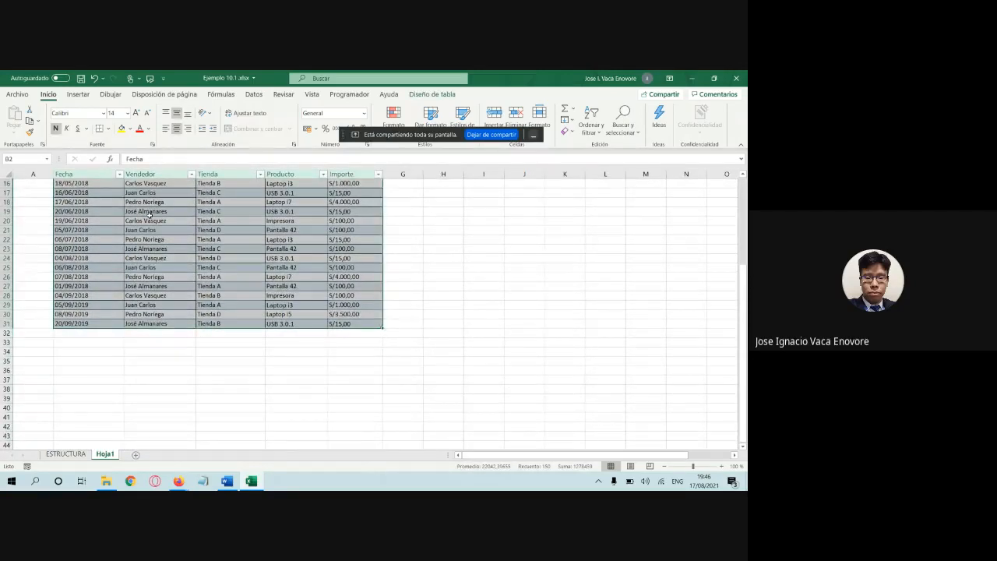
scroll(304, 265, up, 5)
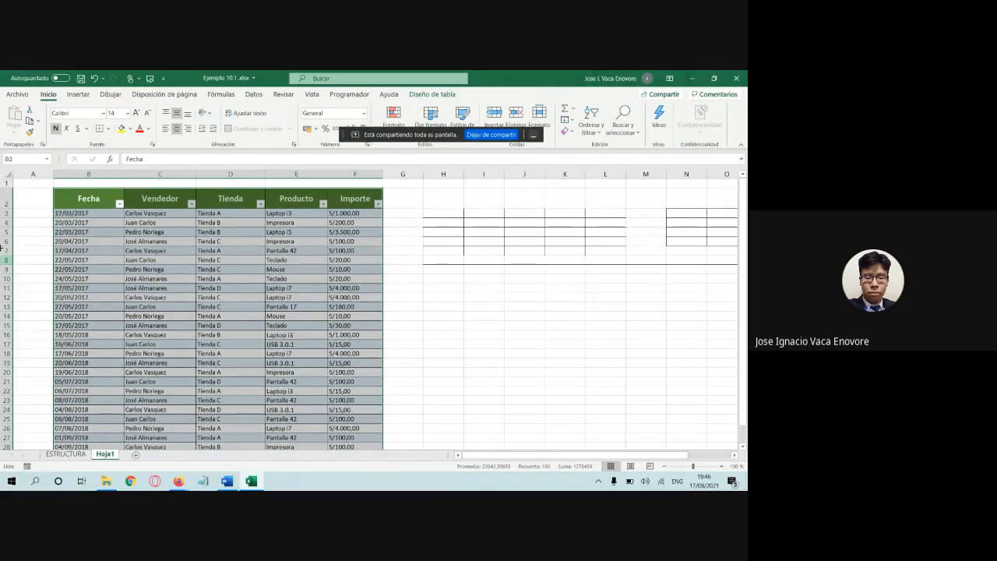
Step: Preview the recommended pivot tables for the productos table without inserting any of them
click(78, 94)
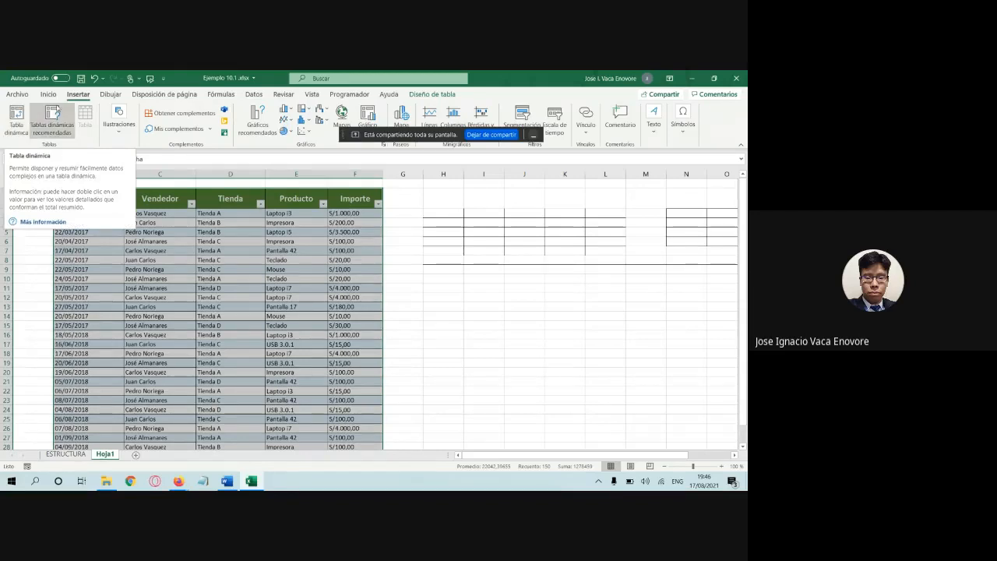
click(63, 118)
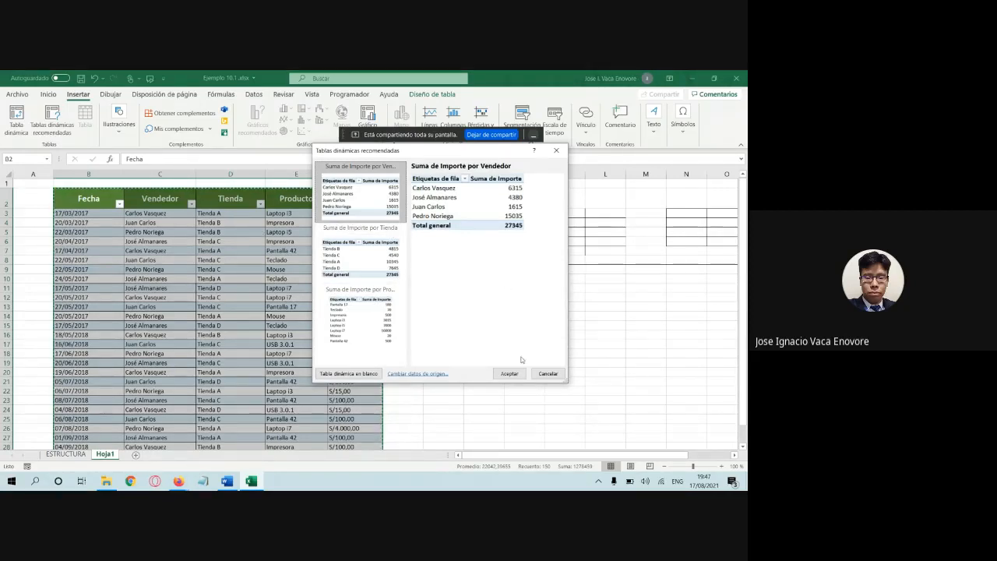
click(543, 378)
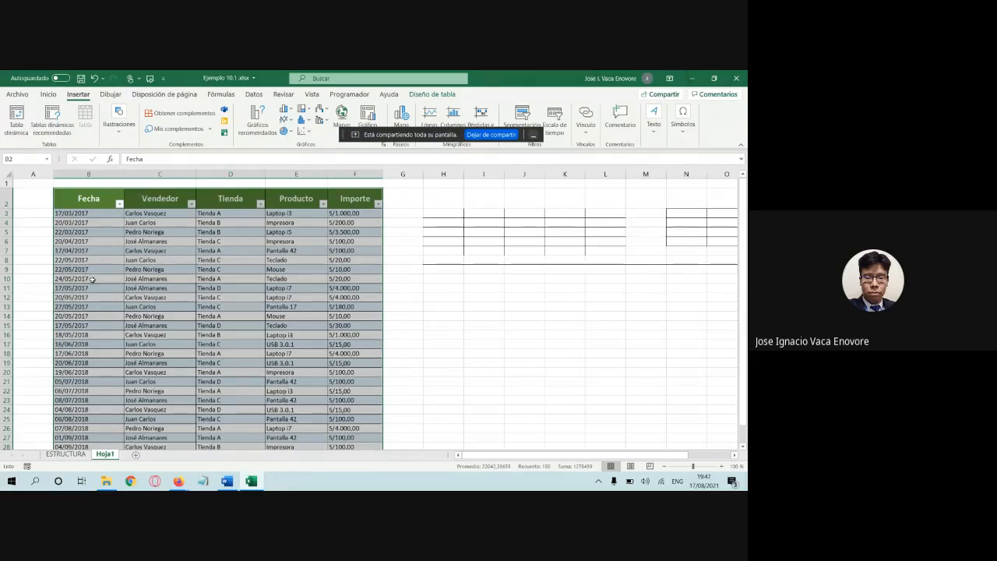
Step: Create a pivot table from the productos table on a new worksheet
click(15, 118)
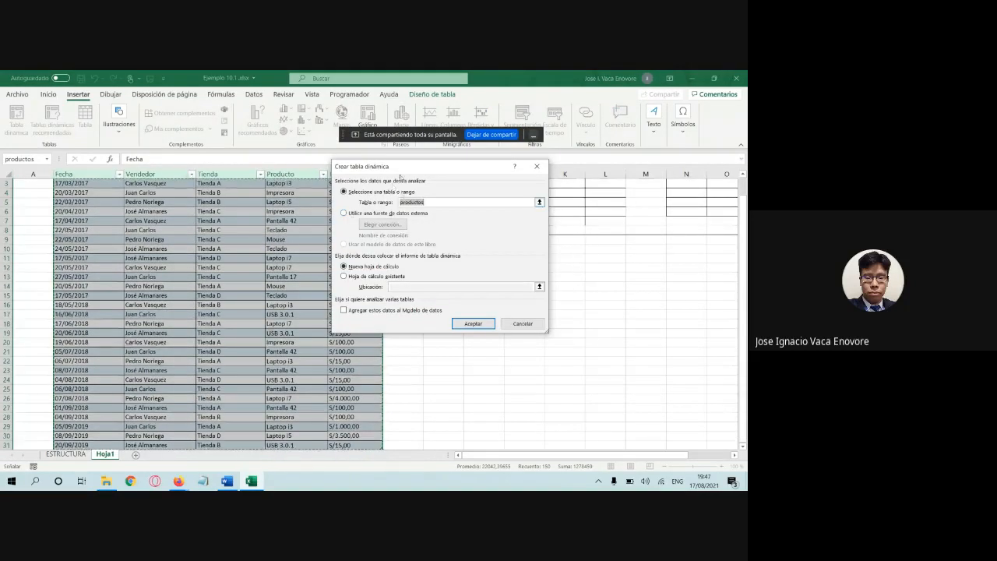
drag(400, 176, 441, 203)
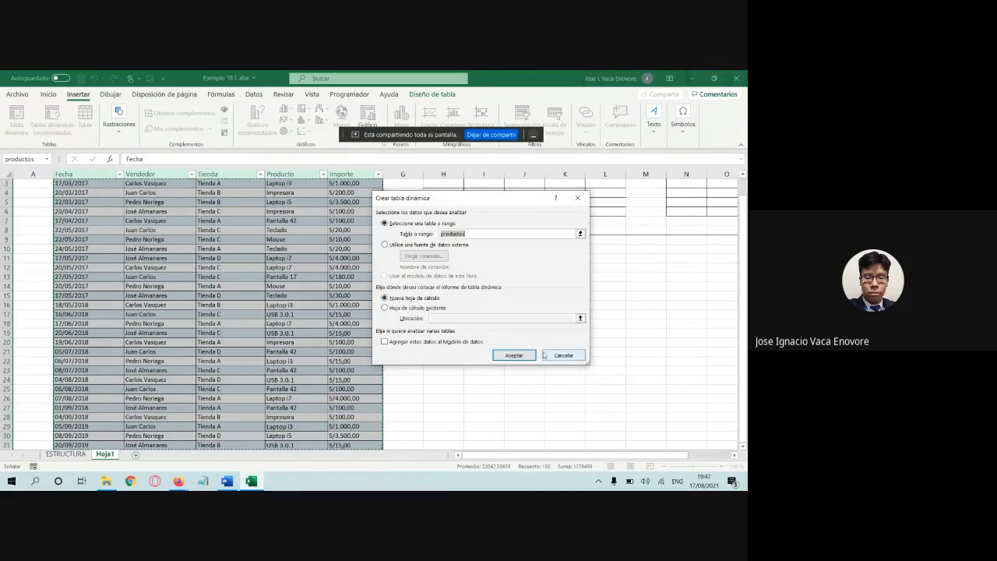
click(530, 357)
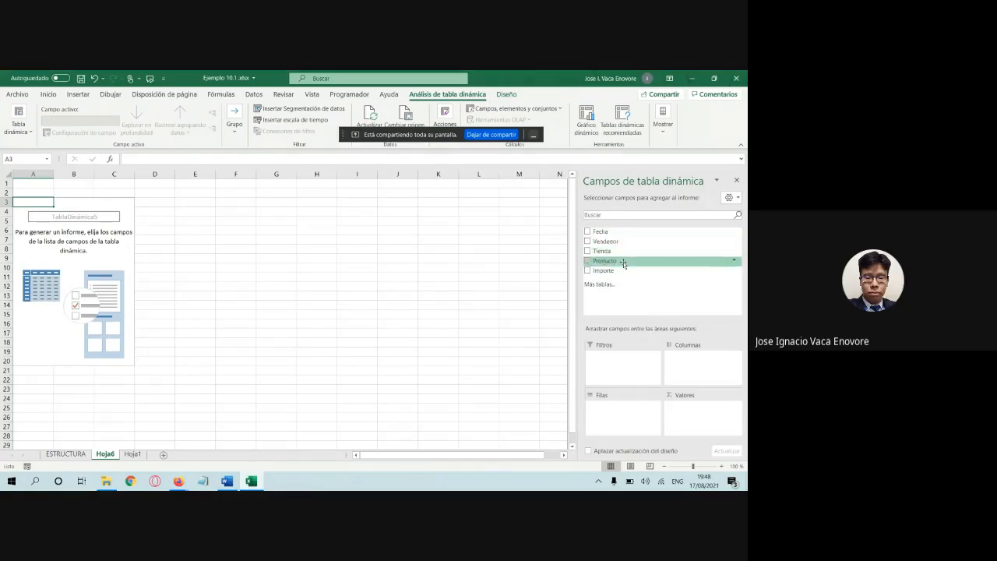
Step: Add the Fecha, Vendedor, Tienda, Producto and Importe fields to the pivot table
click(600, 233)
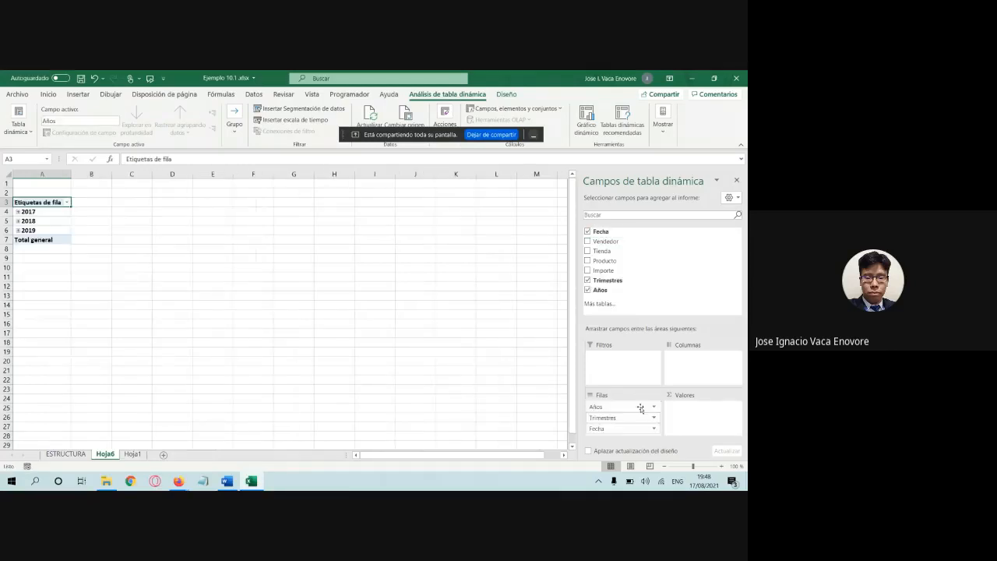
click(589, 241)
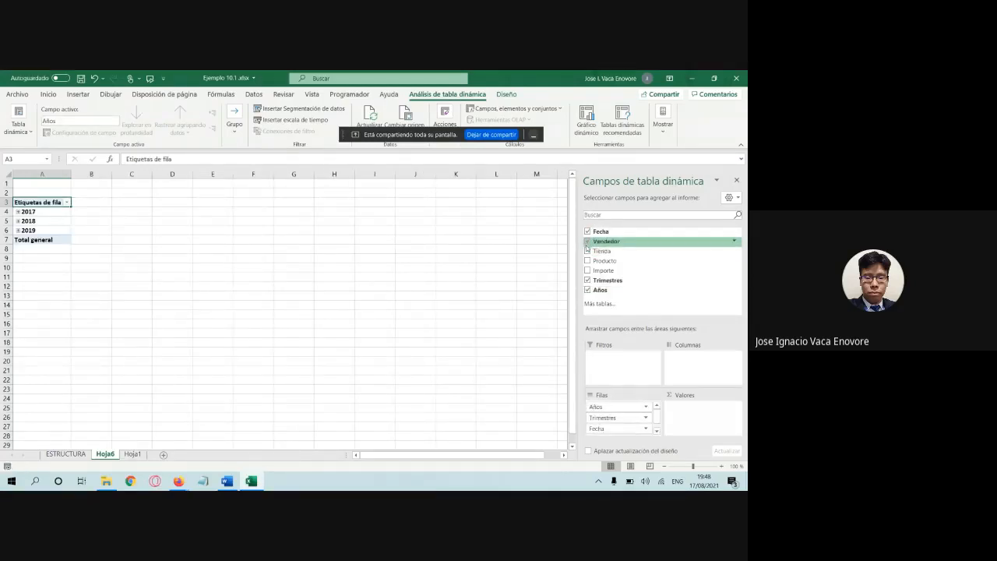
click(588, 251)
click(587, 260)
click(587, 270)
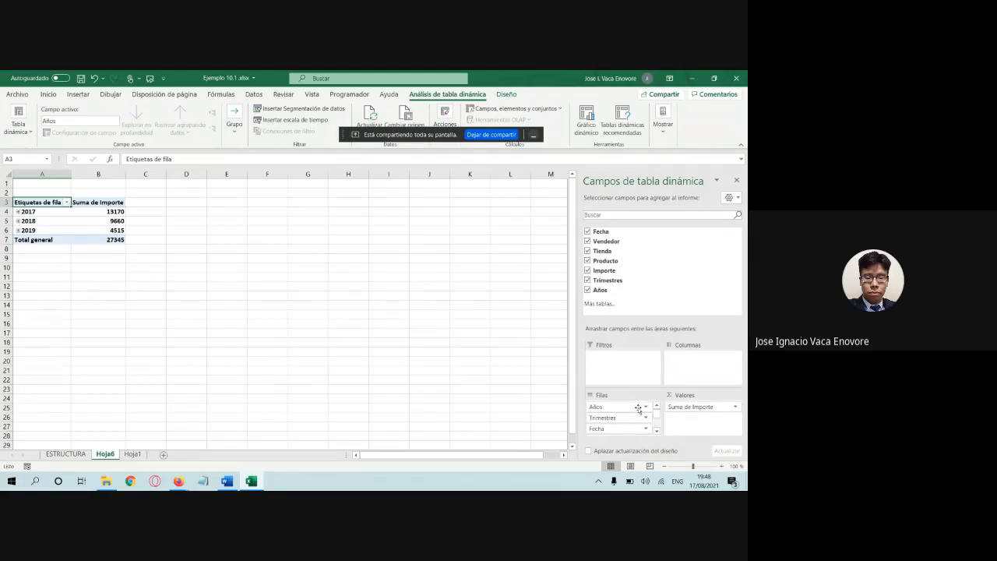
Step: Remove all fields from the pivot table's row and value areas to leave the report empty
drag(631, 410, 484, 396)
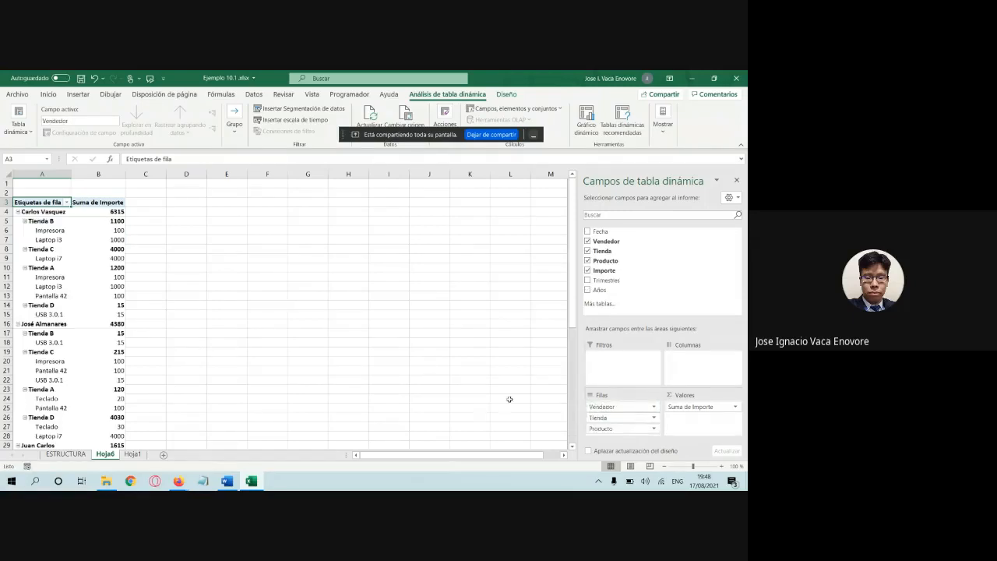
drag(601, 407, 502, 389)
drag(616, 406, 537, 401)
drag(714, 407, 461, 350)
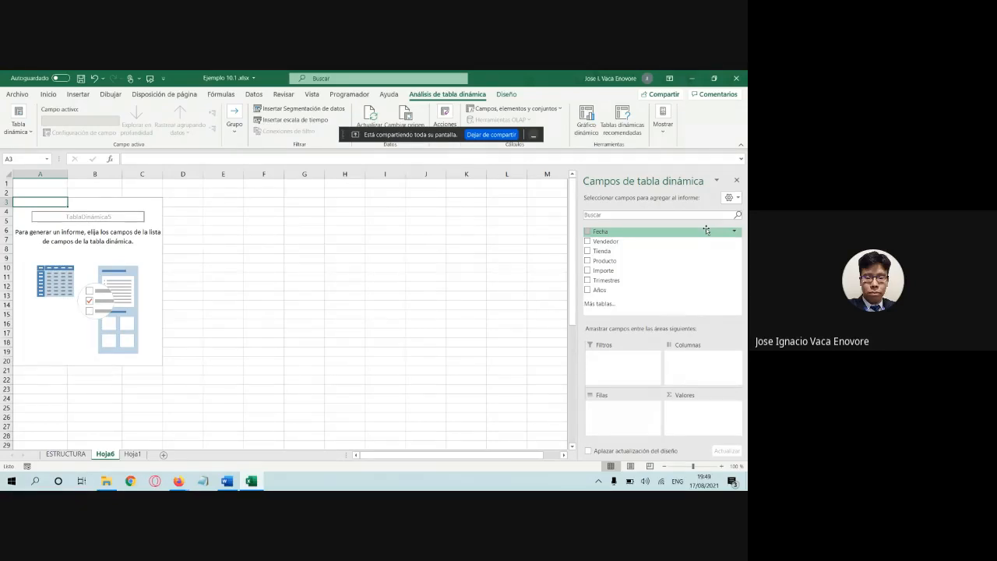
Step: Review the source columns and records of the productos table on Hoja1
click(131, 455)
scroll(129, 230, up, 1)
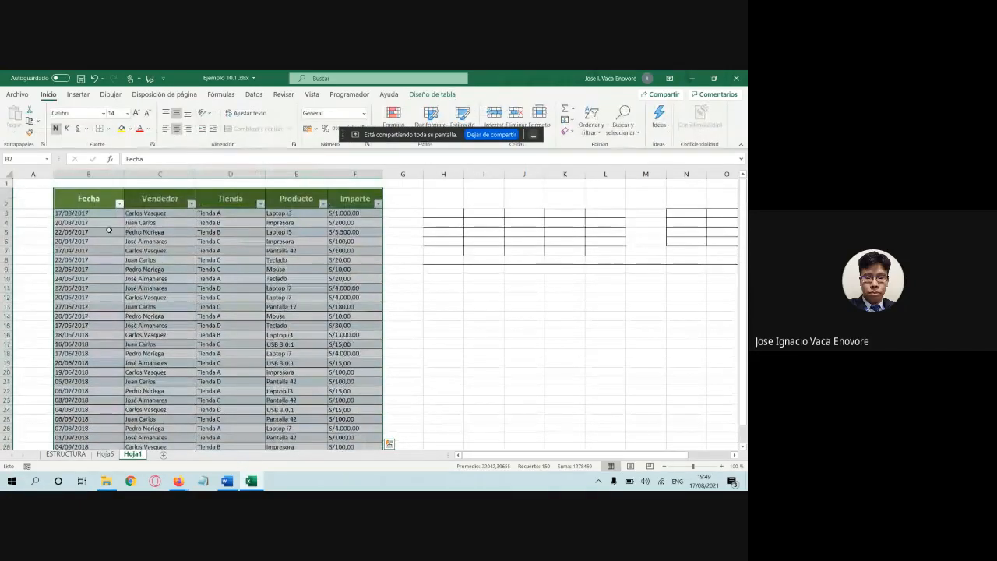
scroll(330, 251, down, 2)
scroll(330, 251, up, 2)
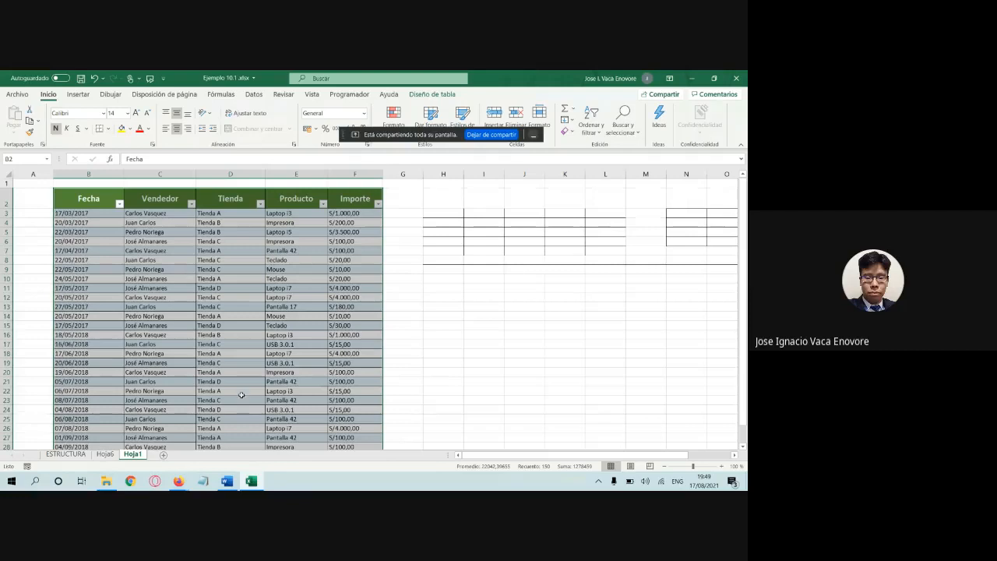
Step: Return to the Hoja6 sheet and add the Fecha and Importe fields to the pivot table
click(106, 454)
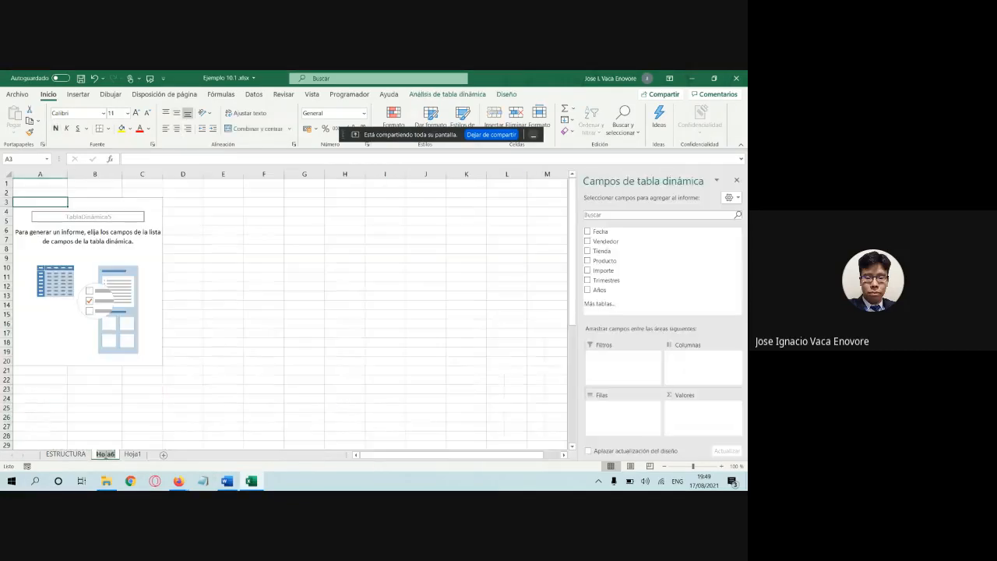
click(590, 233)
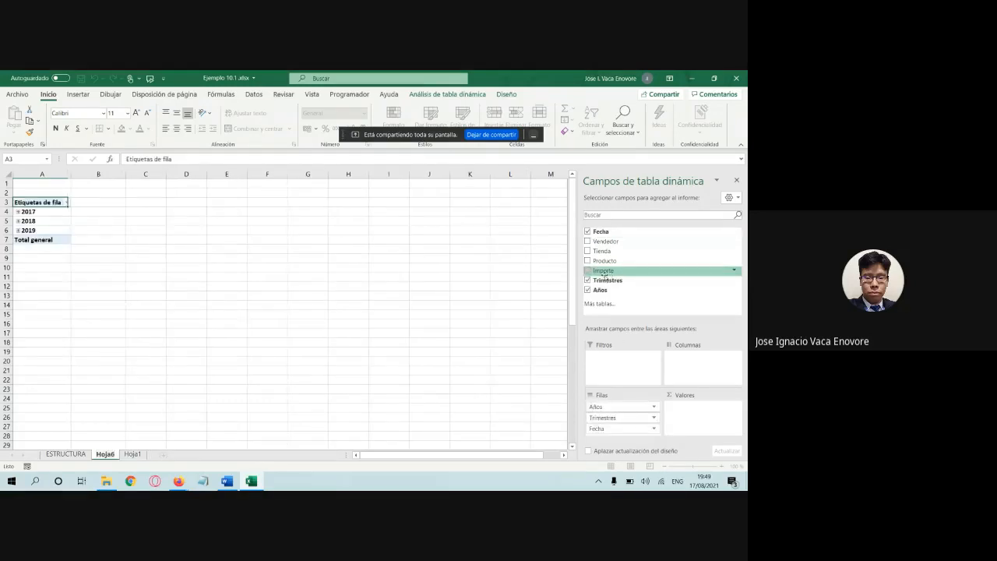
click(589, 270)
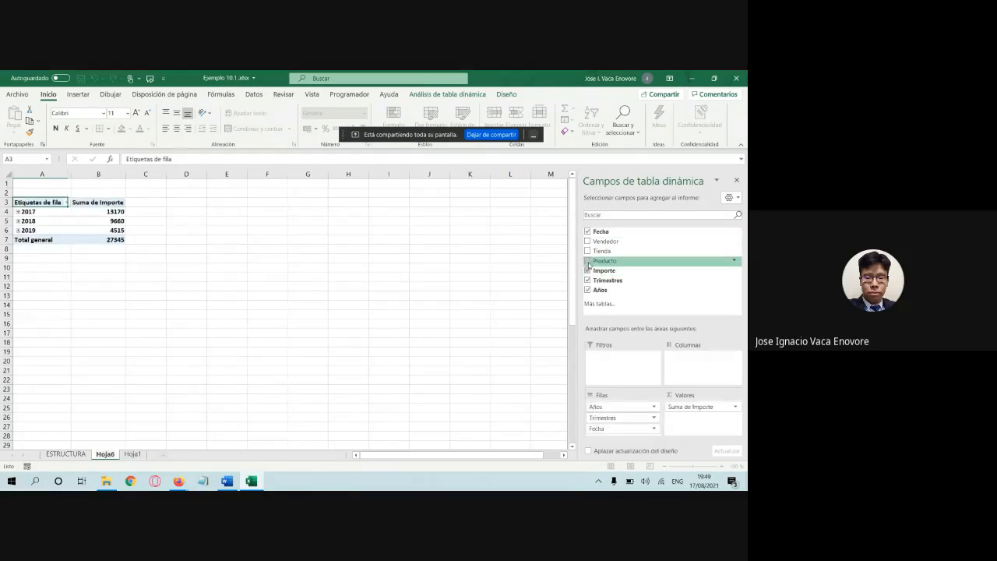
Step: Expand 2017 and Trim.1 to month level, view the detail field choices for mar without applying any, and collapse 2017
click(18, 212)
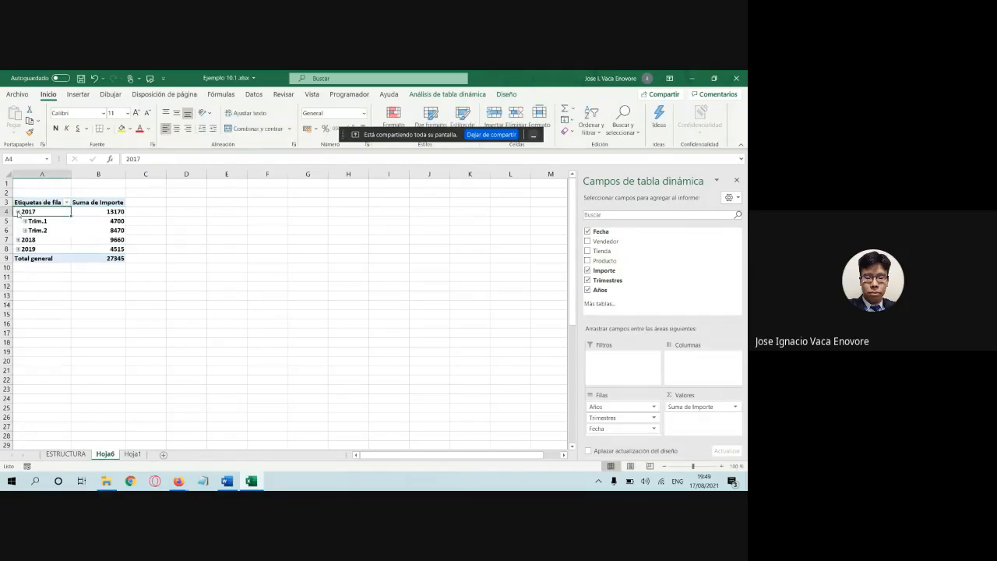
click(25, 221)
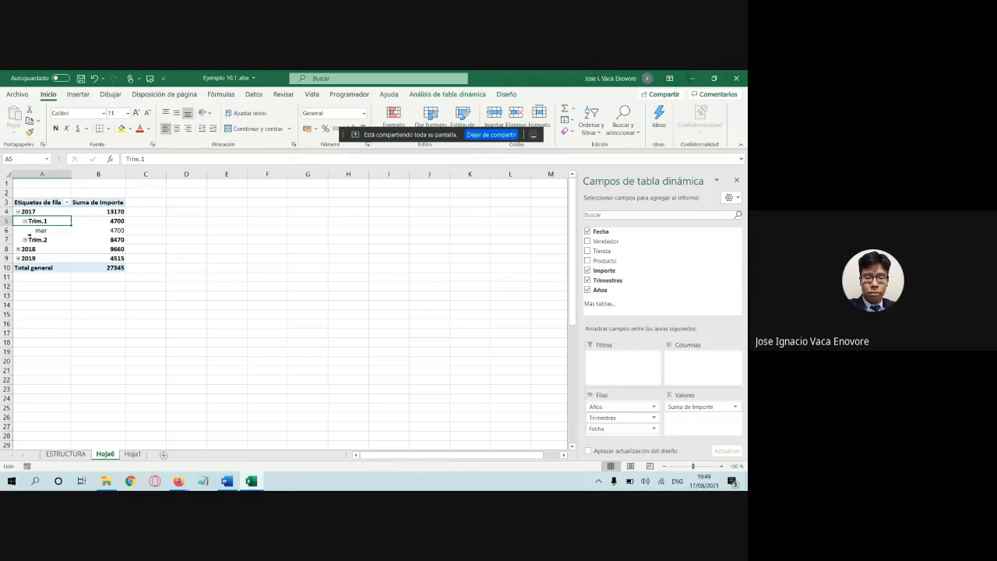
double_click(45, 231)
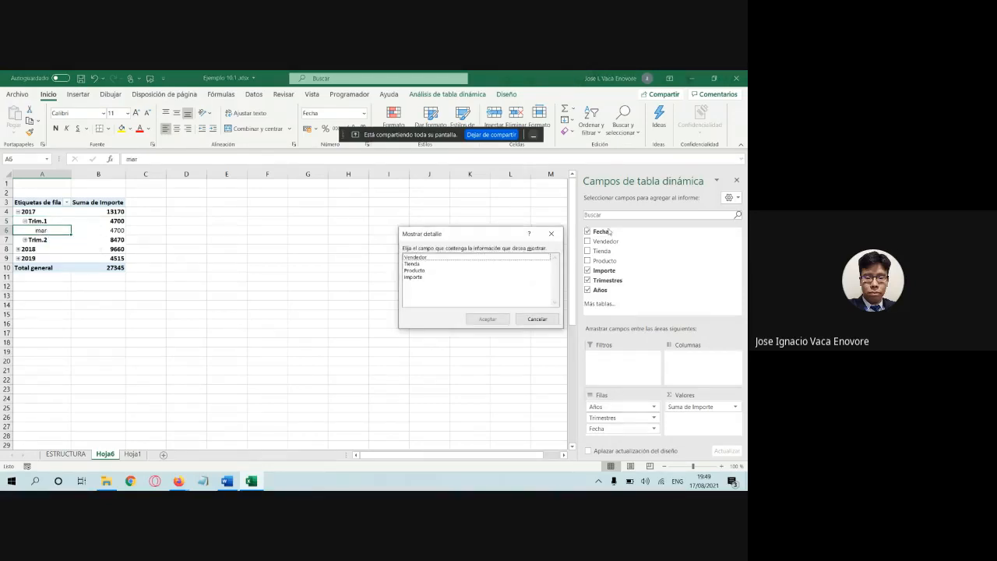
click(551, 234)
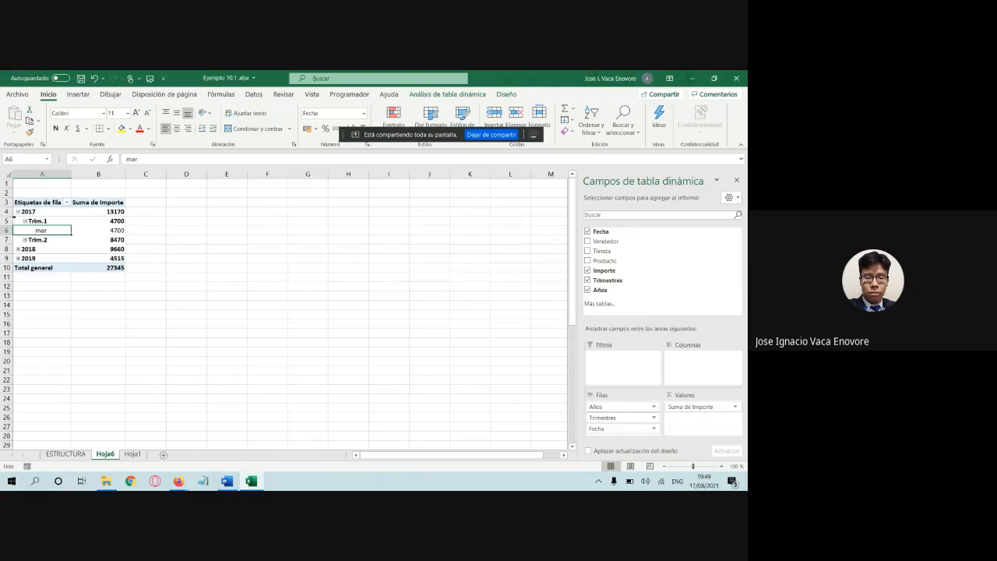
click(18, 212)
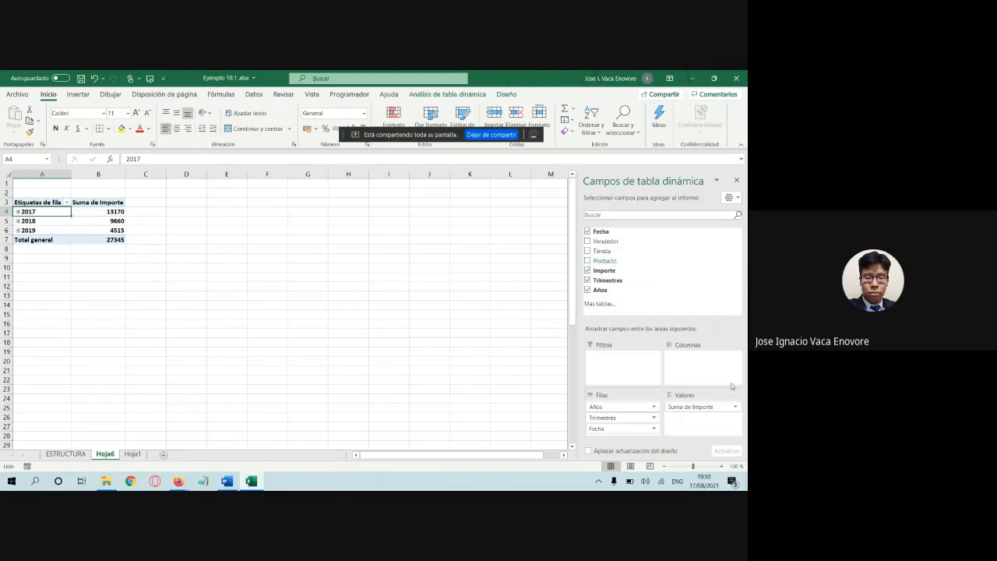
Step: Clear the date fields from the rows and remove Importe from the pivot table's values
drag(619, 407, 454, 391)
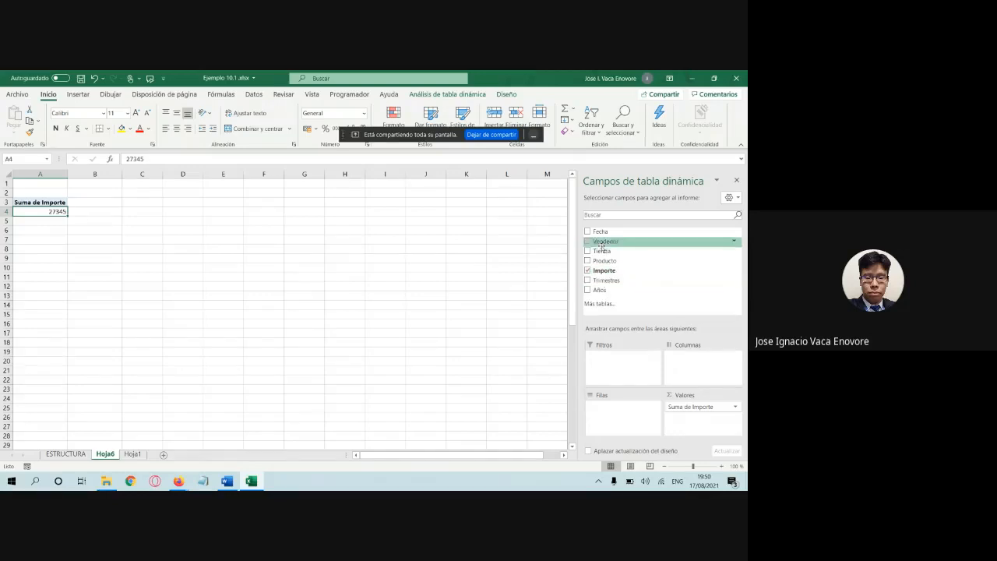
click(589, 270)
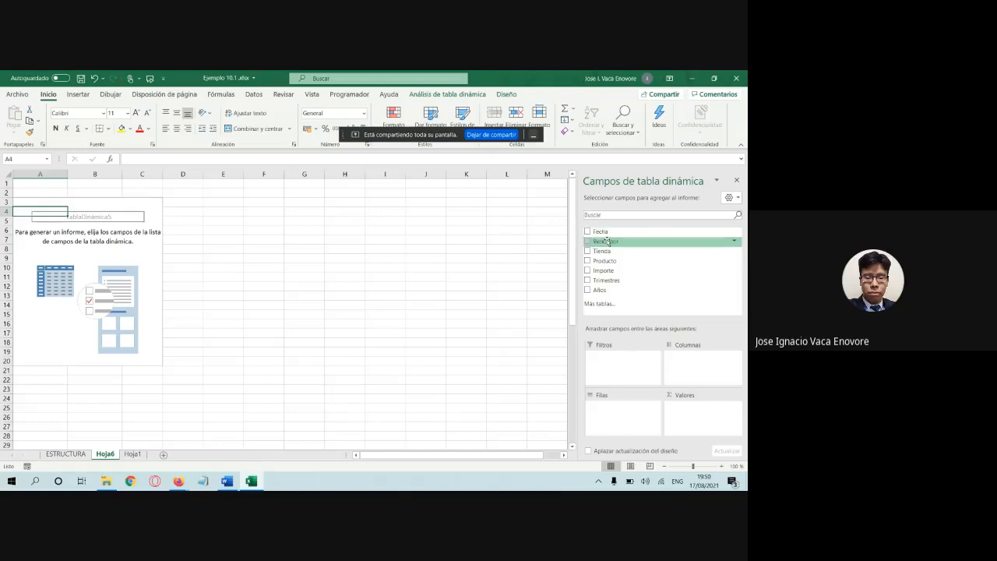
Step: Place the Vendedor field in the pivot table's filter area and view its filter choices
drag(604, 242, 629, 358)
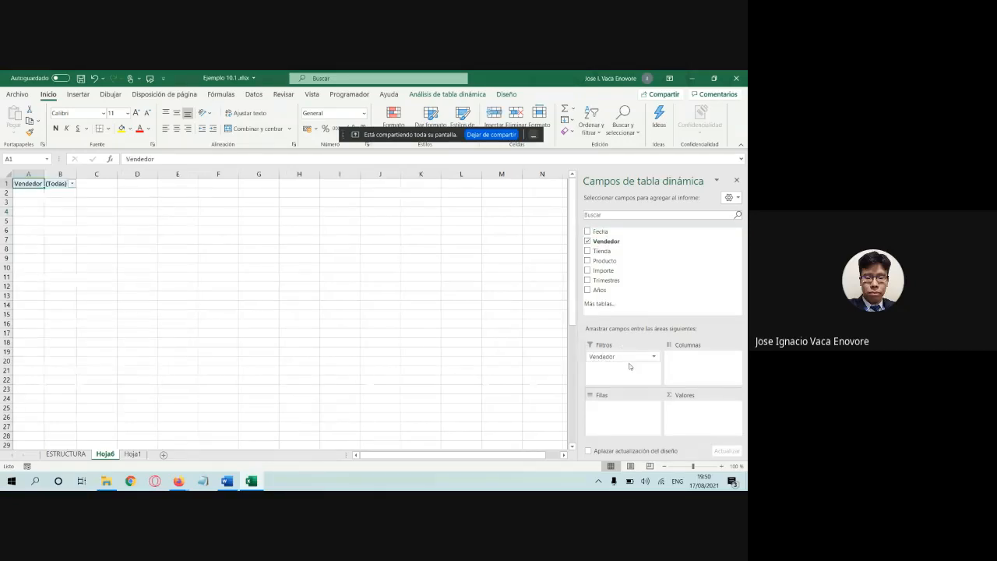
click(72, 184)
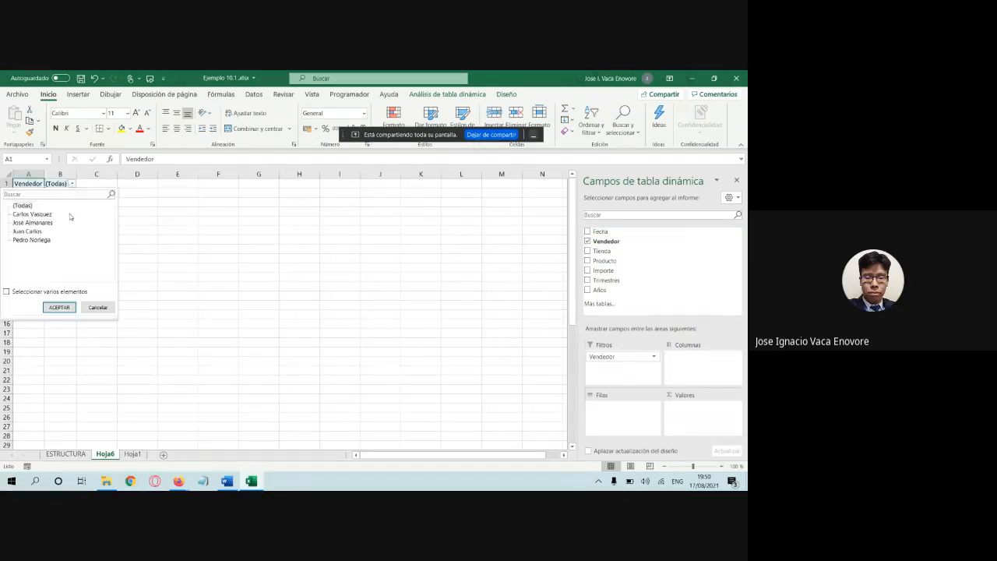
click(163, 215)
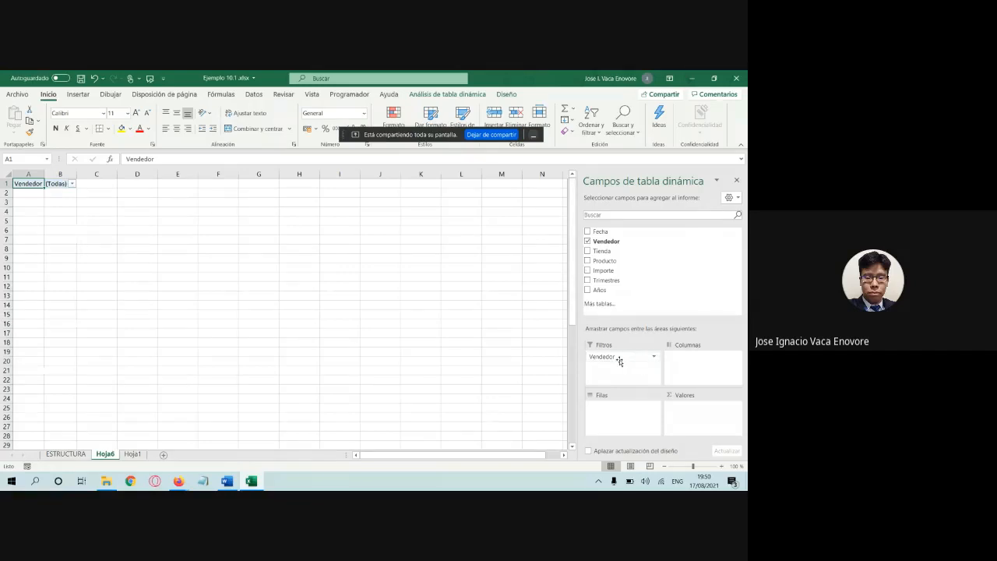
Step: Try the Vendedor field in the pivot table's columns and values areas, and remove it from the report
drag(620, 361, 704, 364)
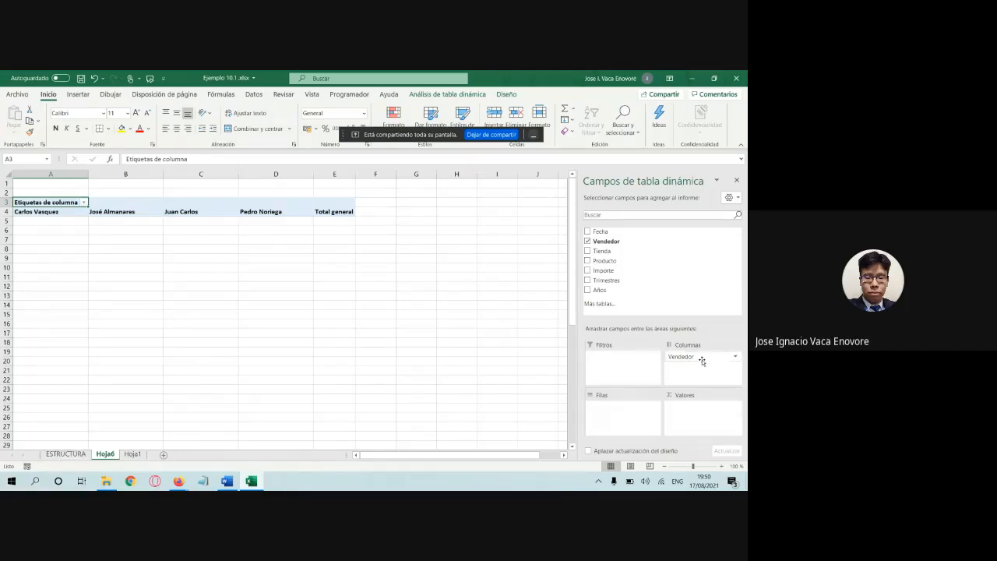
drag(702, 357, 691, 411)
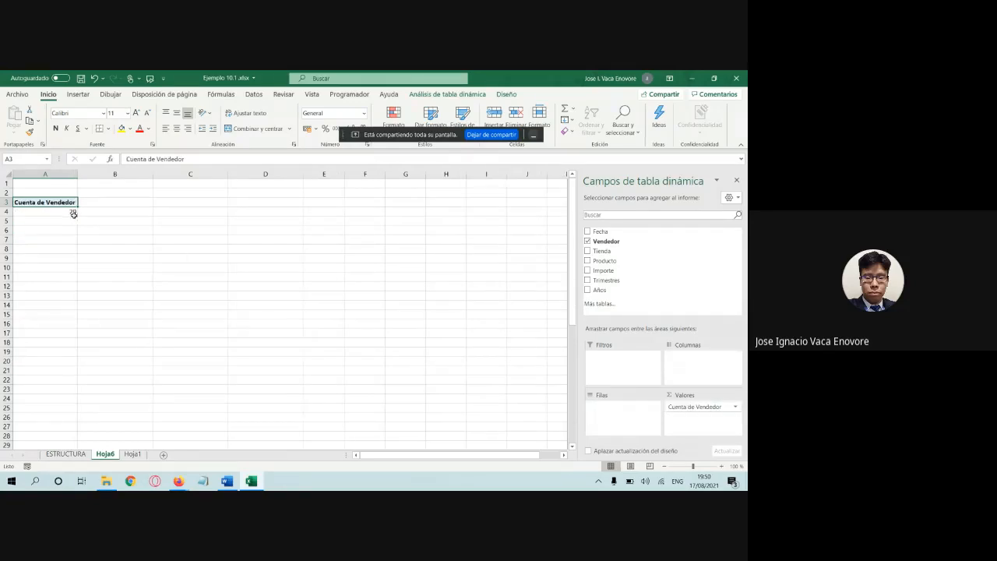
drag(696, 401, 458, 365)
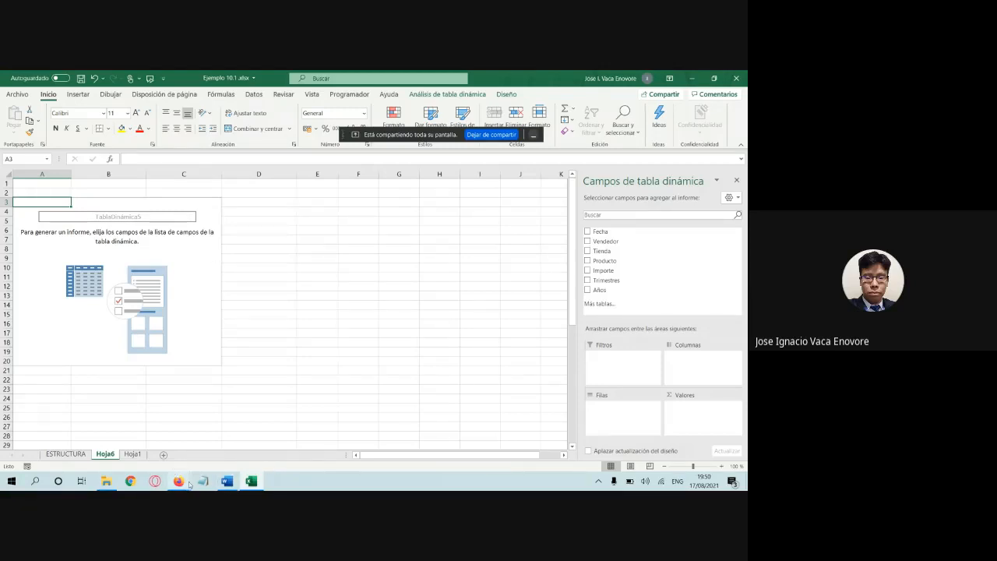
Step: Check the Google Meet call in Firefox and switch to the Word outline to review the upcoming pivot table exercises
mouse_move(177, 475)
click(165, 458)
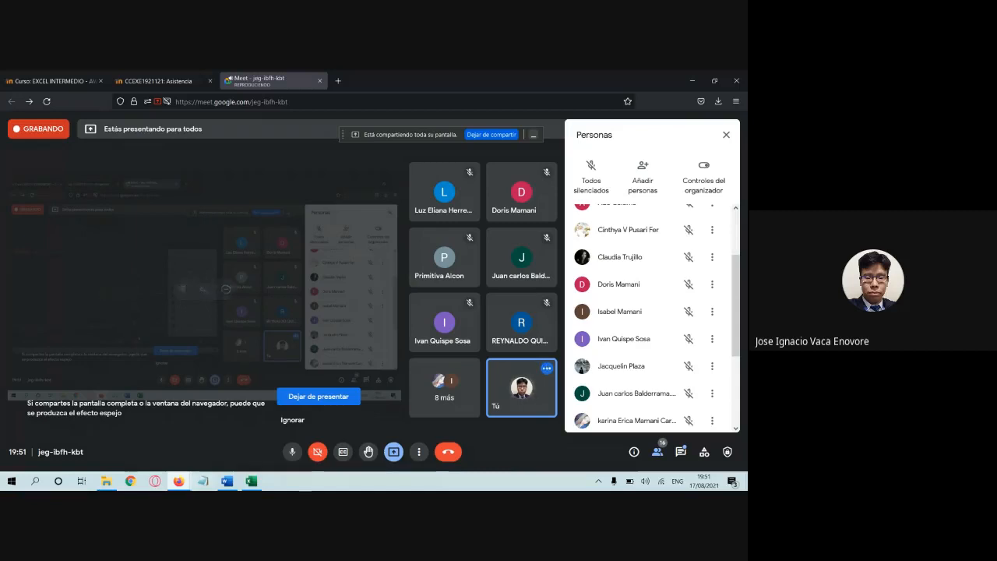
click(226, 480)
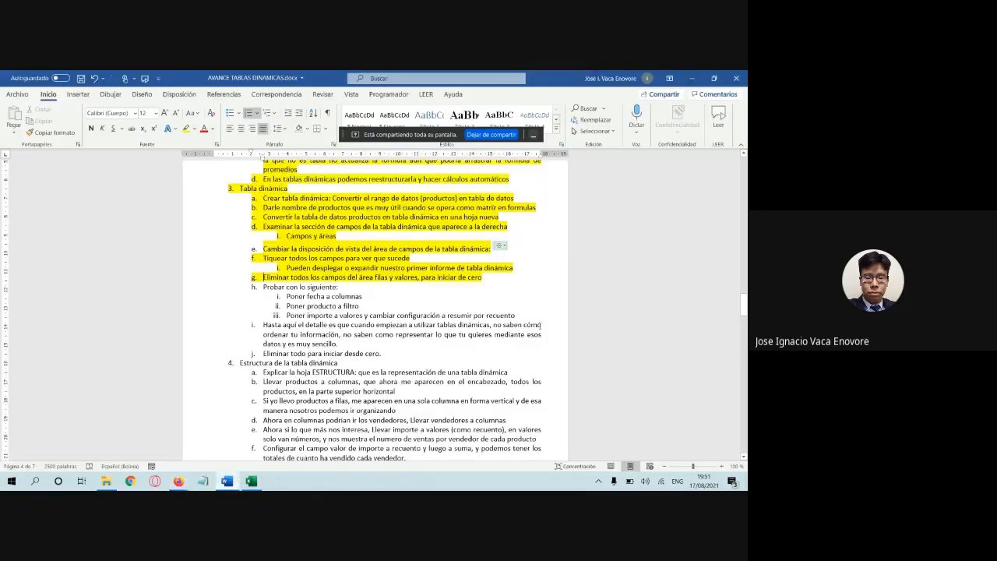
scroll(555, 267, down, 15)
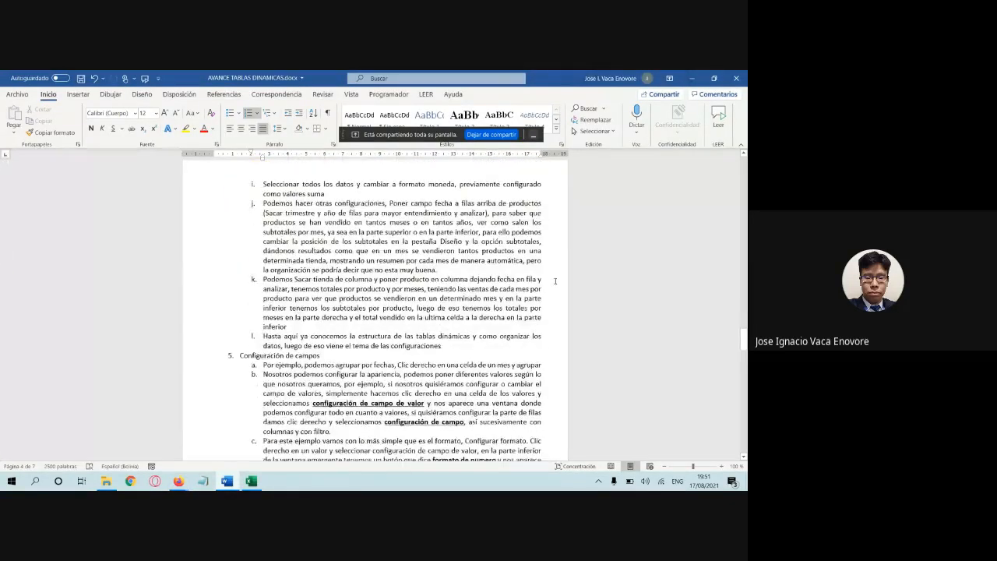
Step: Look through the remaining outline sections up to the final activity and return to the Tabla dinámica section
scroll(556, 287, down, 15)
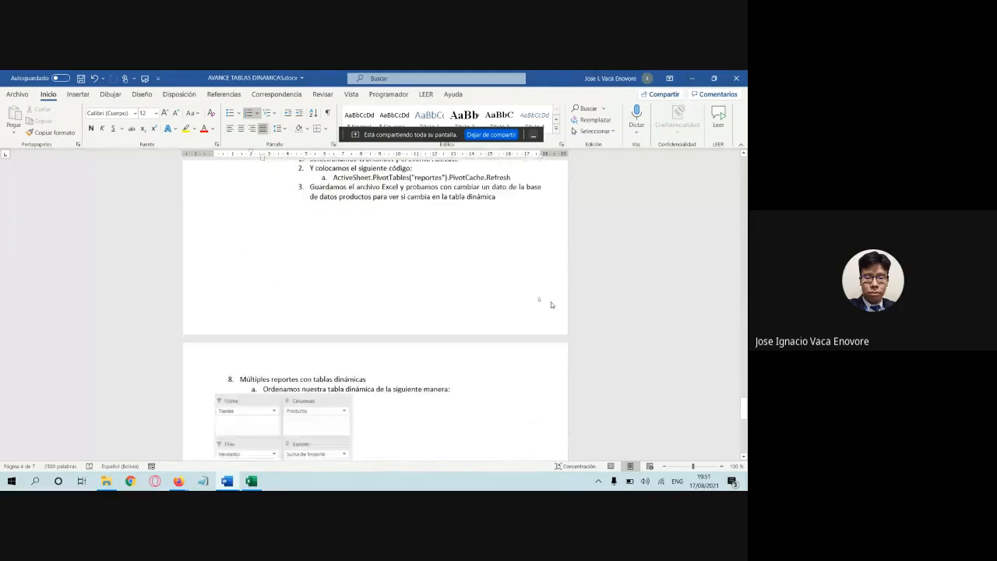
scroll(554, 302, down, 8)
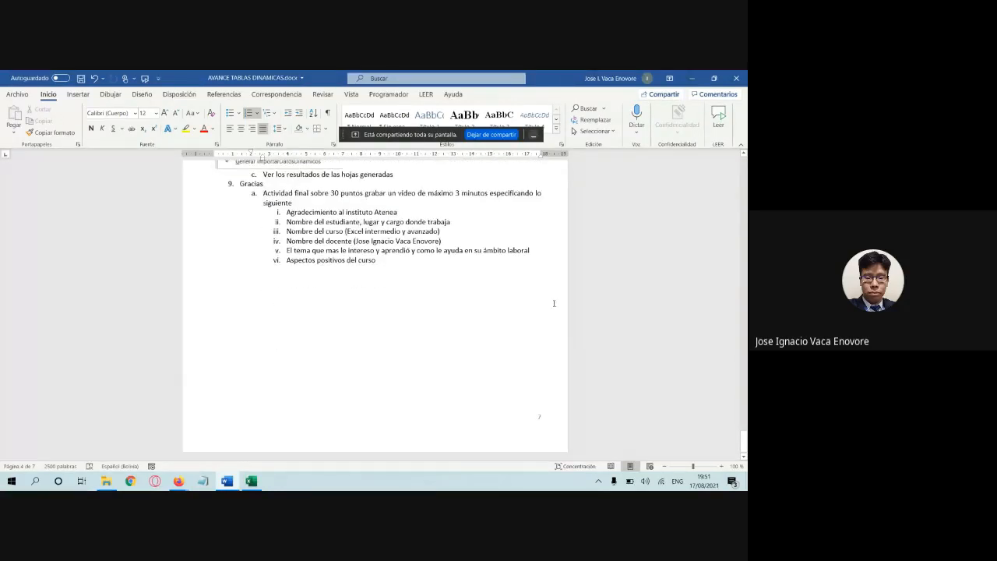
scroll(554, 303, up, 6)
scroll(554, 303, up, 15)
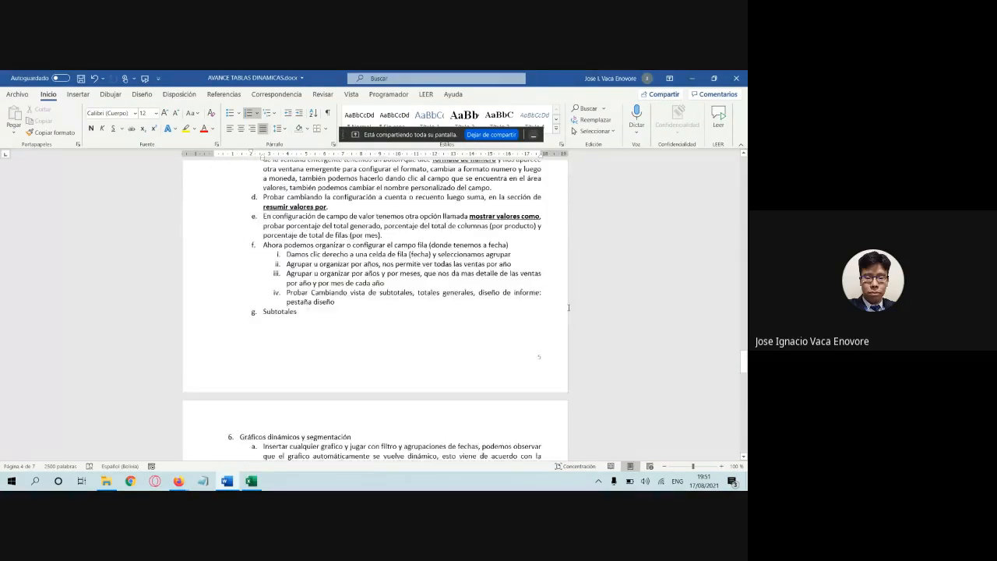
scroll(570, 308, up, 15)
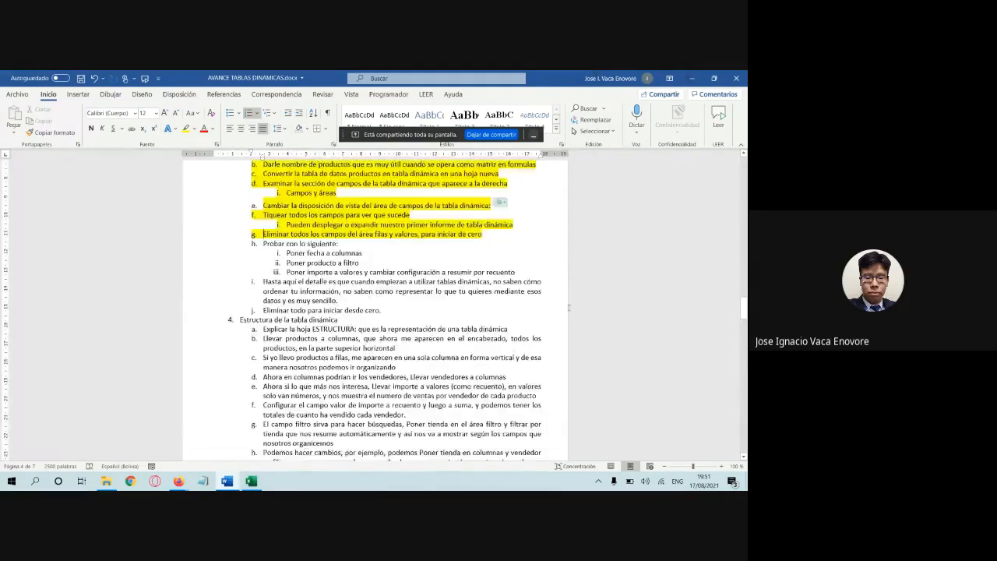
scroll(568, 308, up, 1)
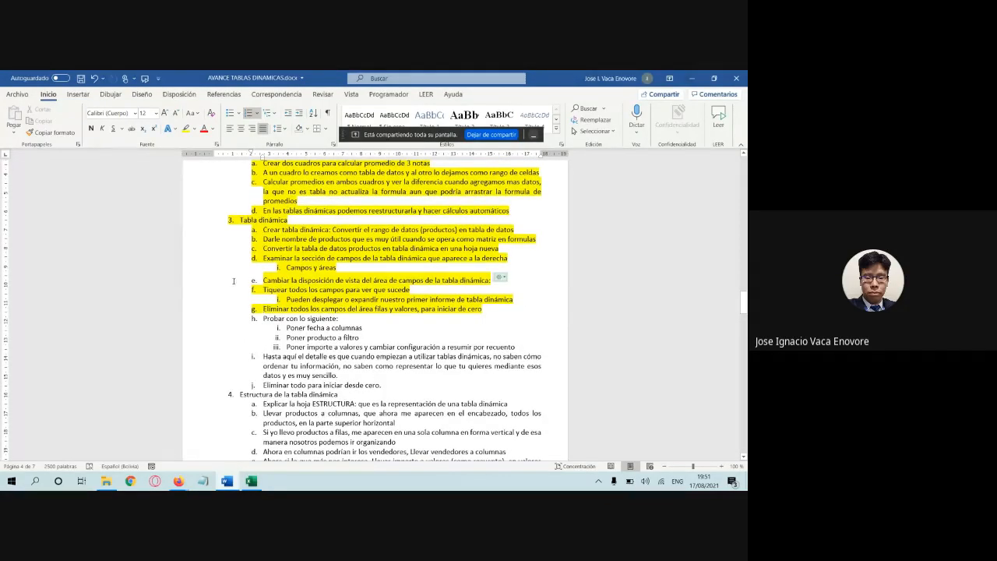
Step: Open EXCEL AVANZADO.docx from the MATERIAL CURSO folder and find the INFORMES CON TABLAS DINÁMICAS topics
click(106, 481)
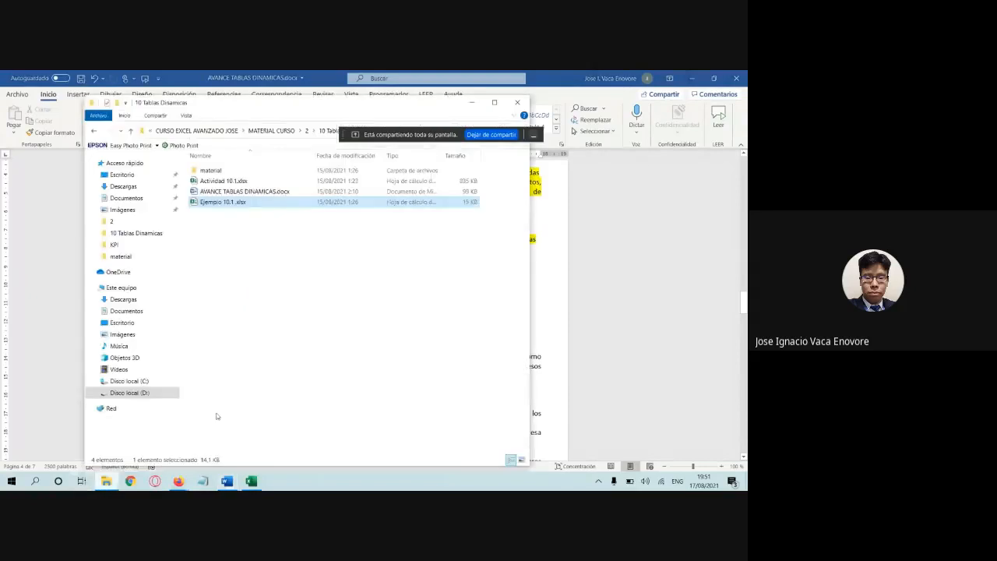
click(95, 131)
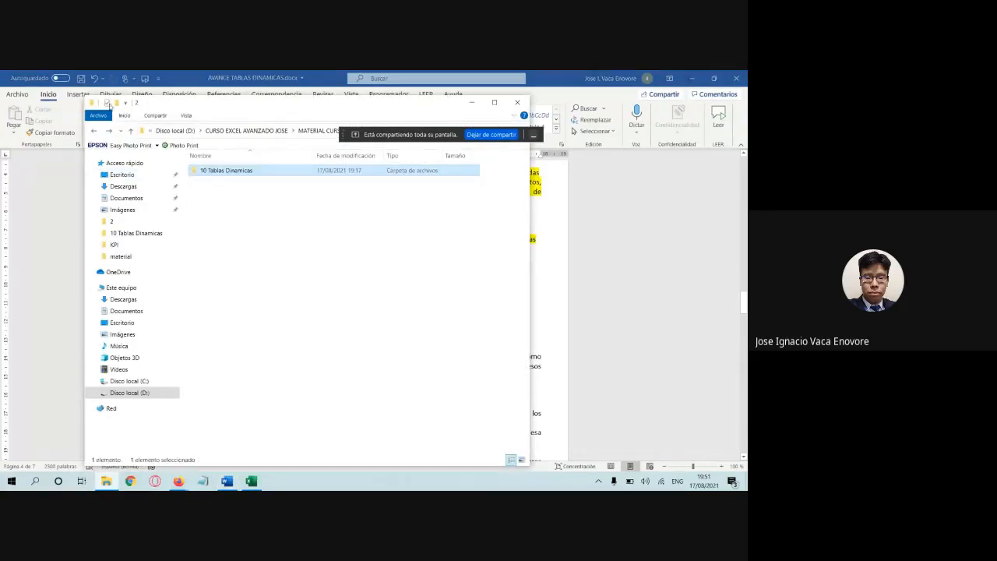
click(94, 130)
double_click(234, 202)
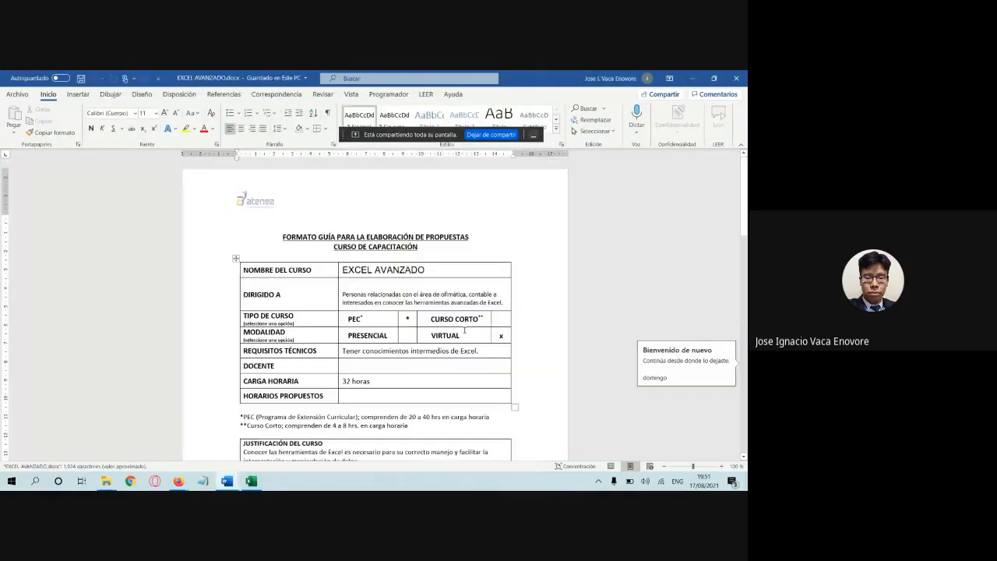
scroll(464, 331, down, 20)
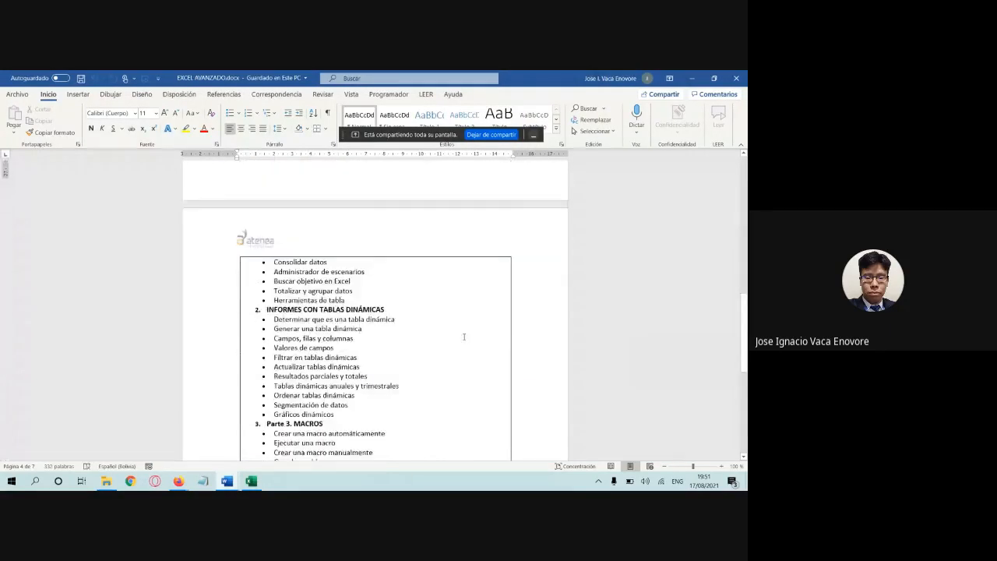
scroll(464, 336, down, 3)
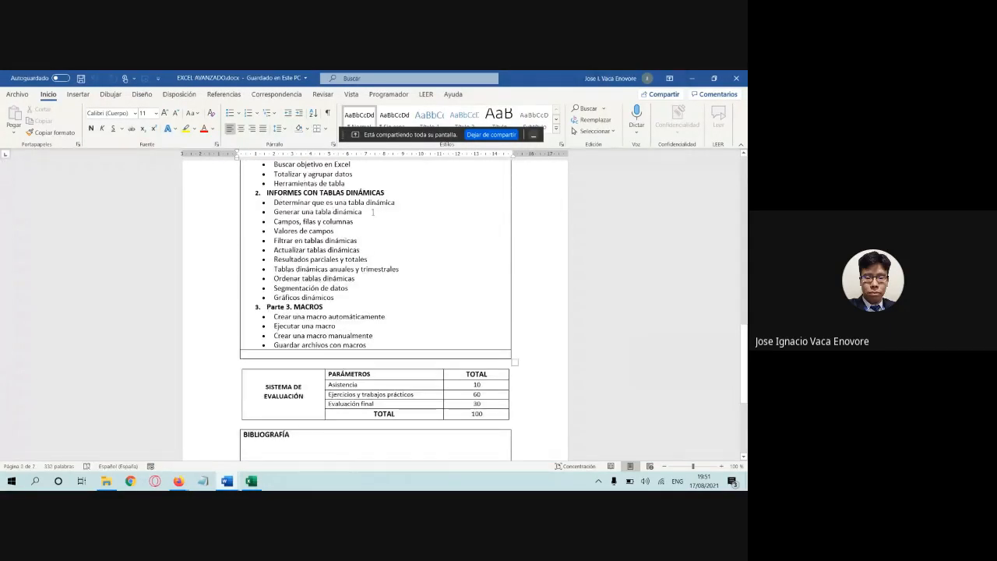
Step: Review the course topics on generating and updating pivot tables and on macros, and put the syllabus document away
drag(394, 205, 363, 212)
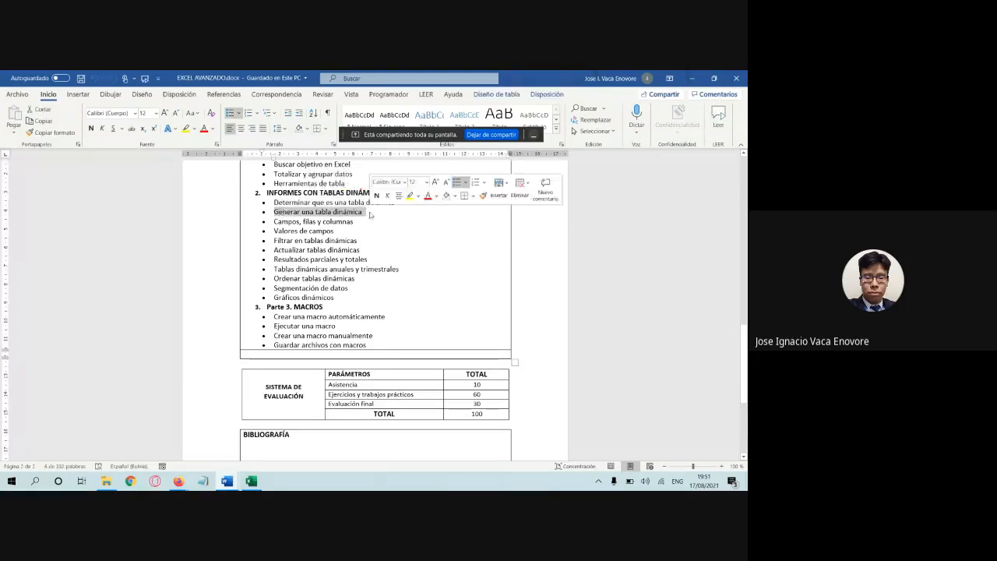
click(371, 219)
drag(321, 221, 363, 251)
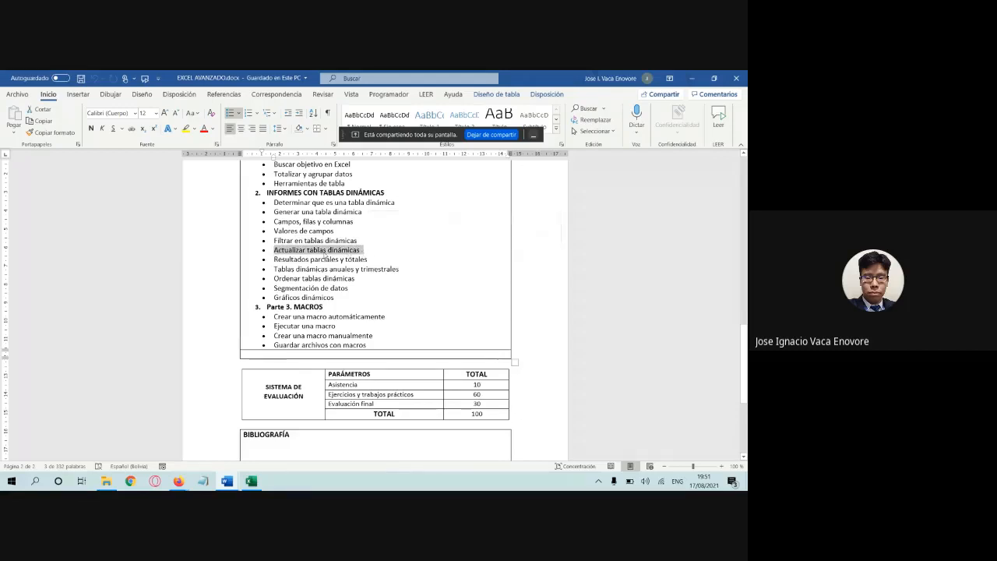
drag(266, 307, 379, 340)
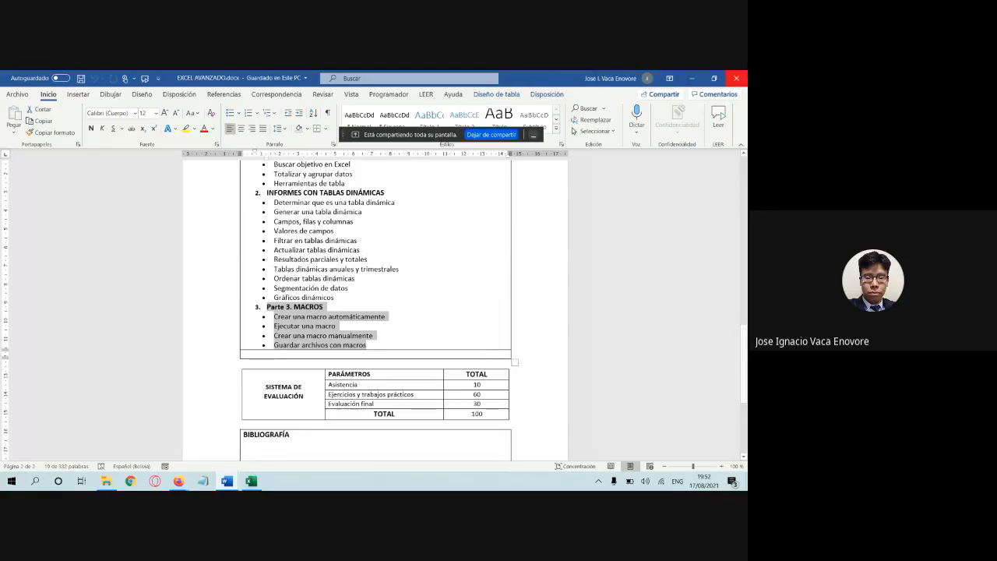
click(692, 79)
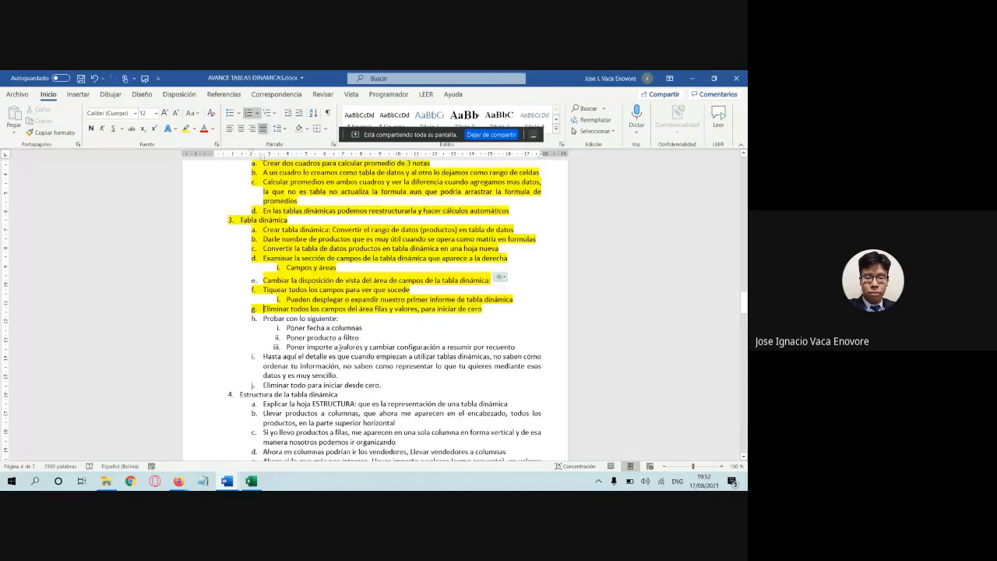
Step: Check the next exercise in the outline, switch to Excel and place Fecha in the pivot table's columns, trying the 2017 group's expansion
scroll(340, 346, down, 3)
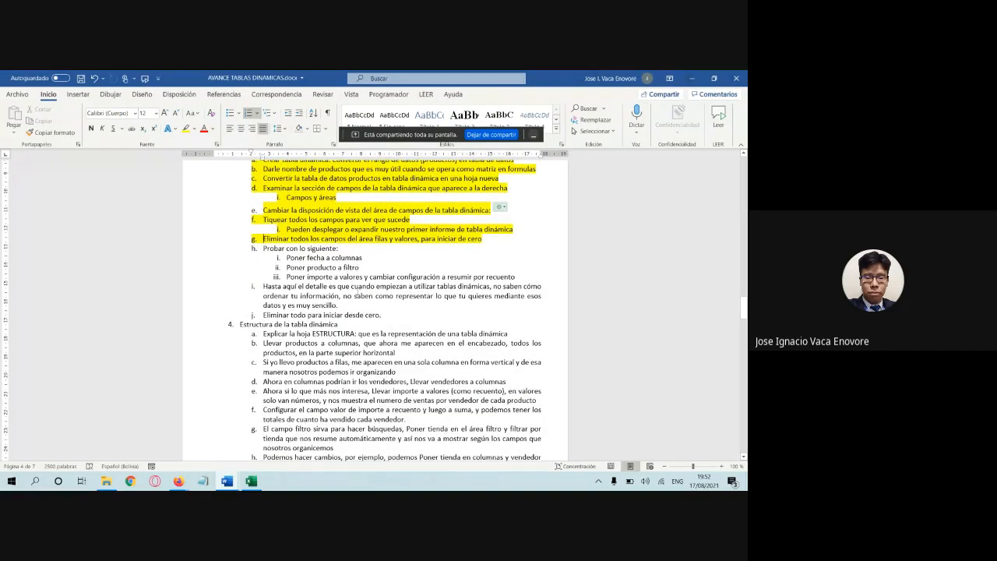
scroll(356, 288, down, 2)
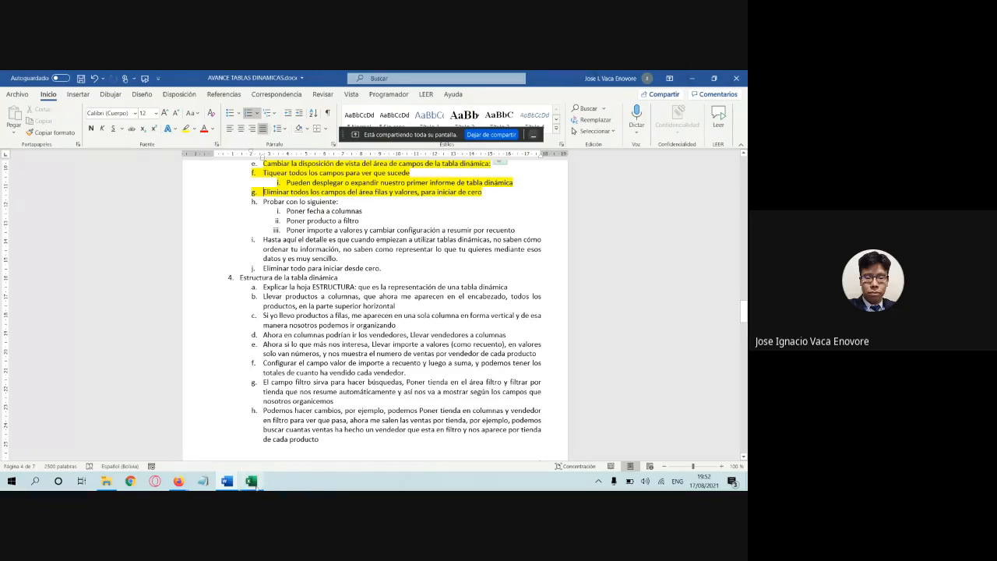
click(251, 480)
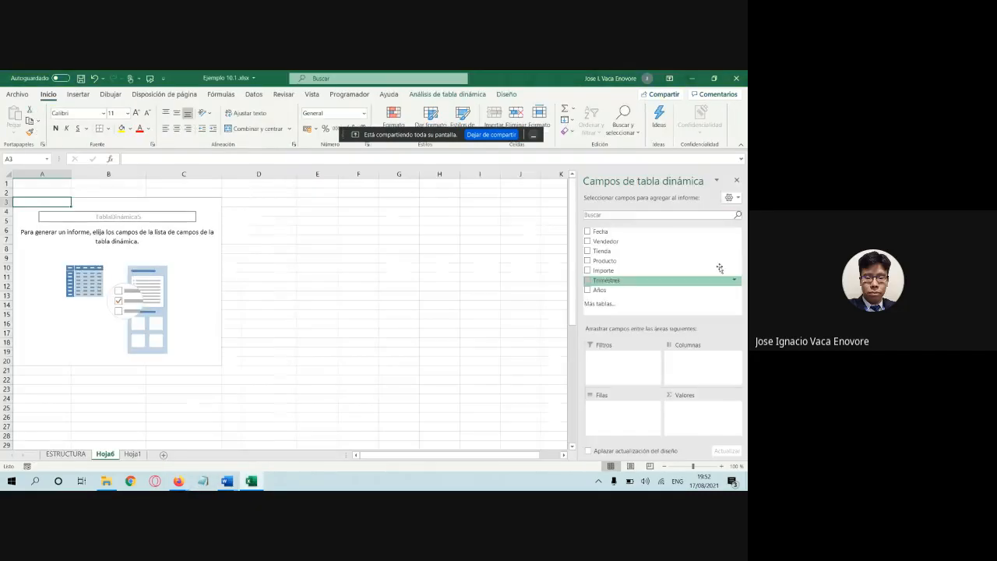
drag(606, 232, 690, 363)
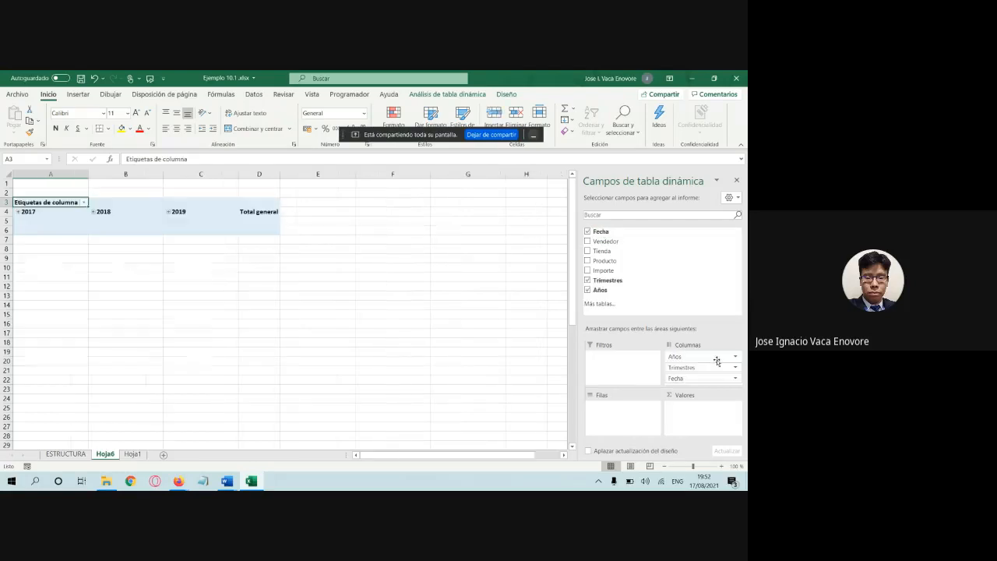
click(17, 211)
click(17, 212)
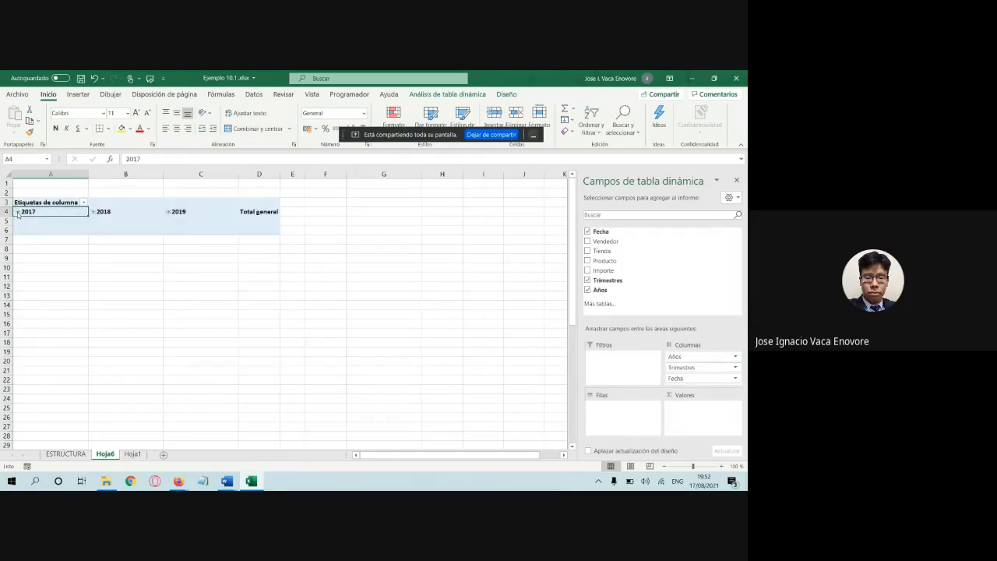
click(17, 212)
click(17, 212)
Step: Check the next exercise in the Word outline, place Producto in the pivot table's filter area in Excel, and view its filter choices
click(231, 485)
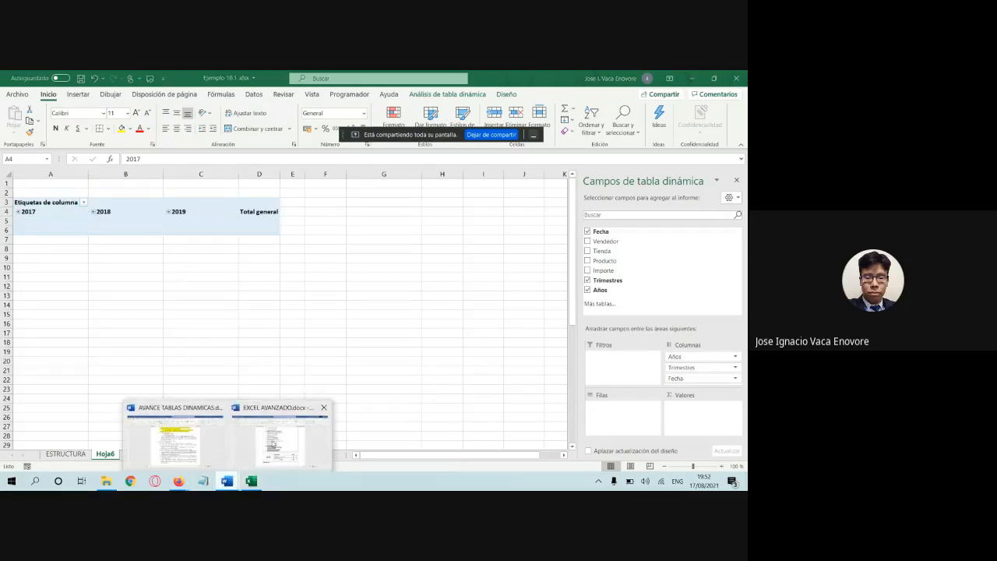
click(173, 440)
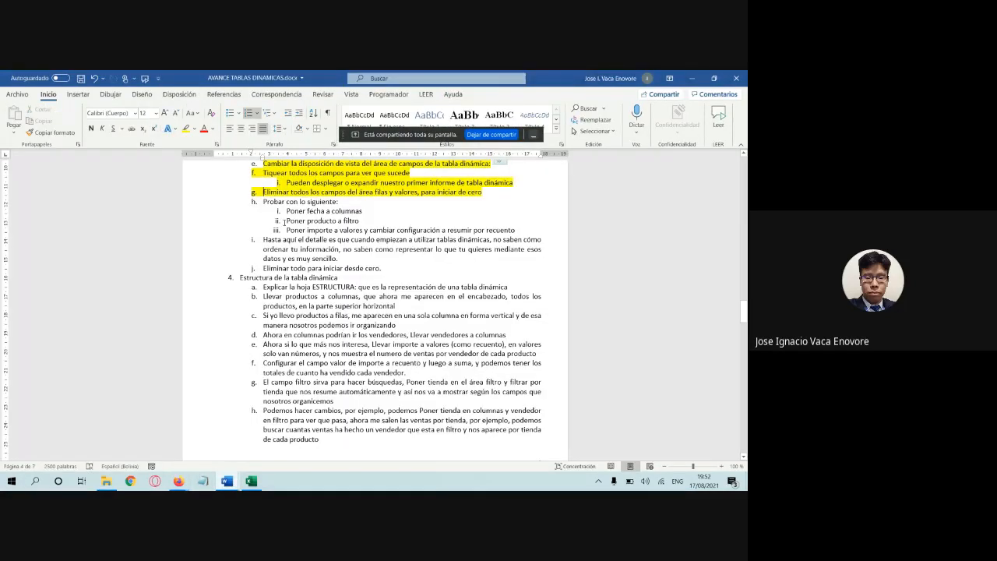
click(250, 481)
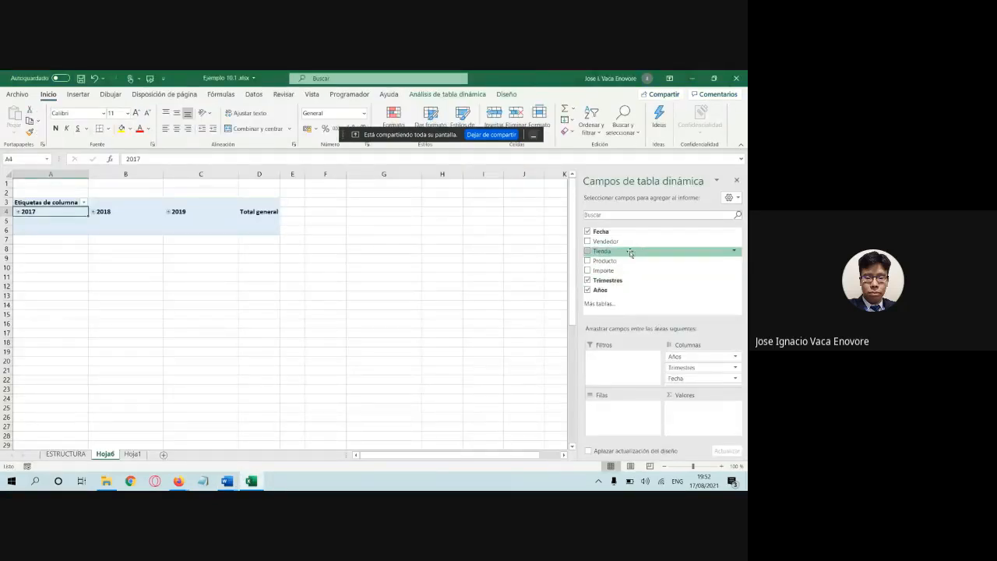
drag(605, 261, 612, 365)
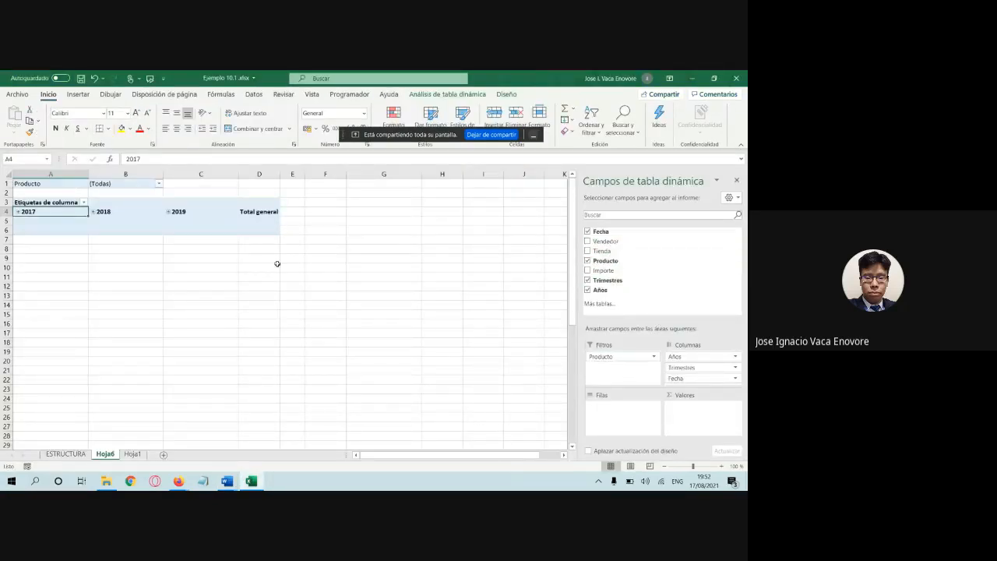
click(159, 184)
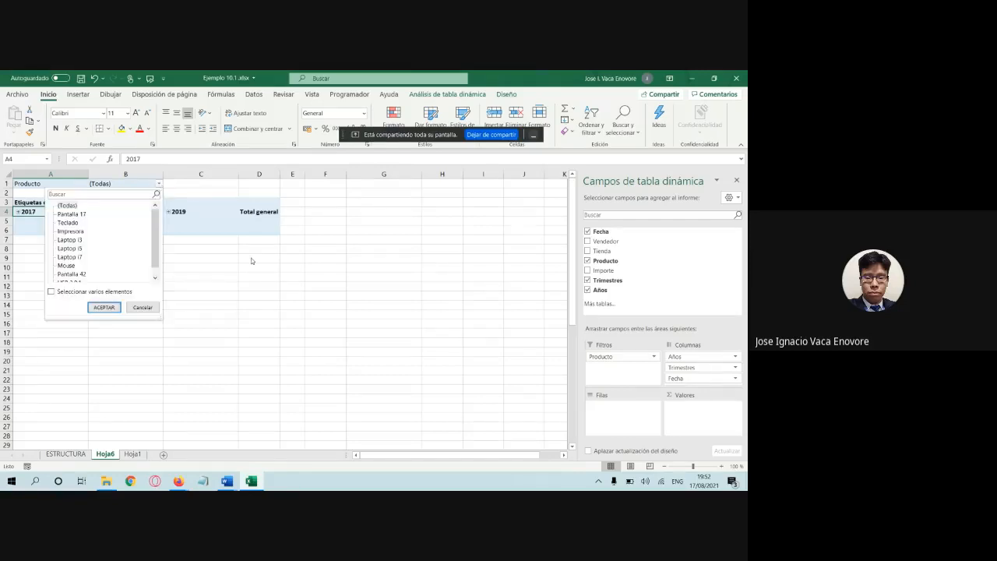
click(253, 261)
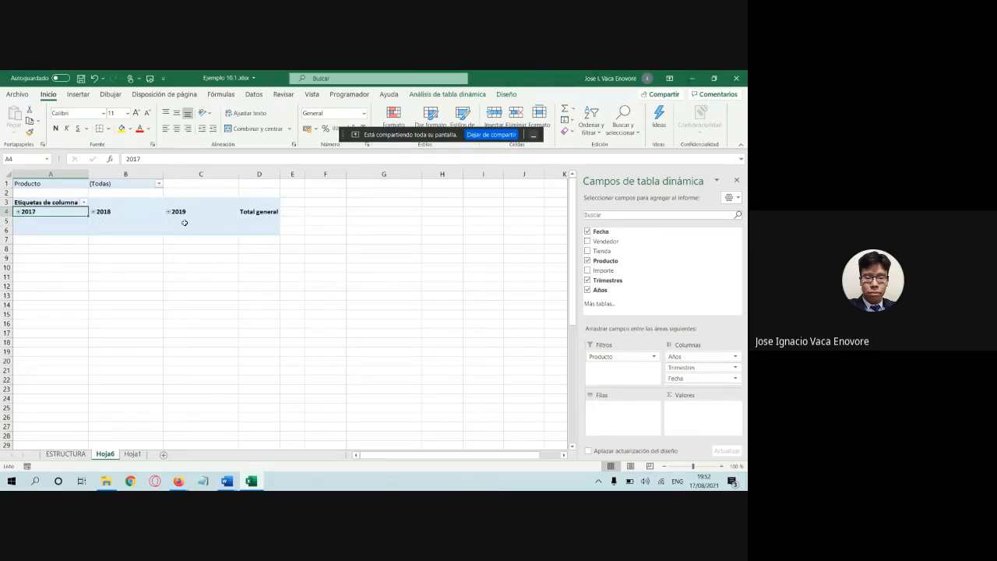
click(159, 184)
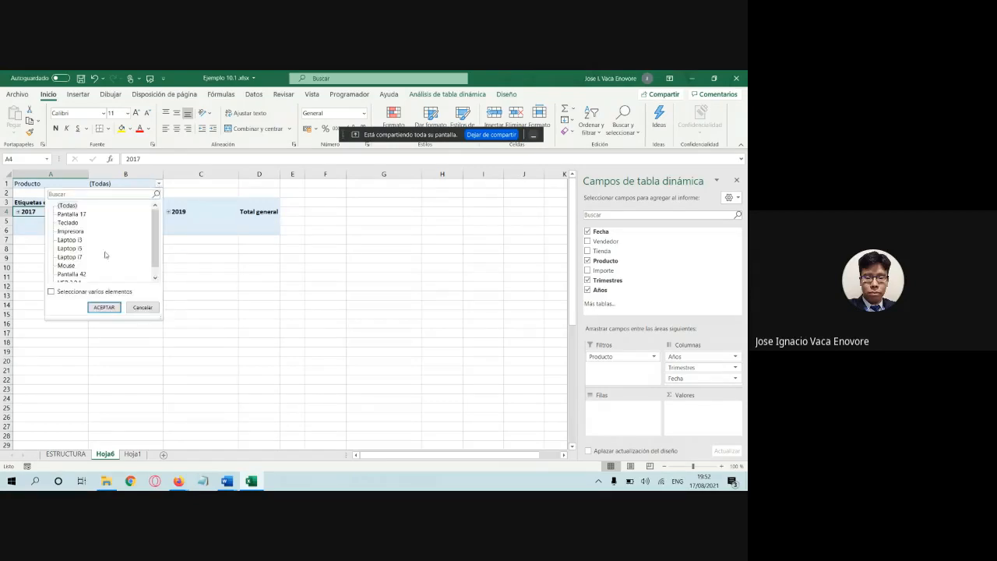
click(221, 255)
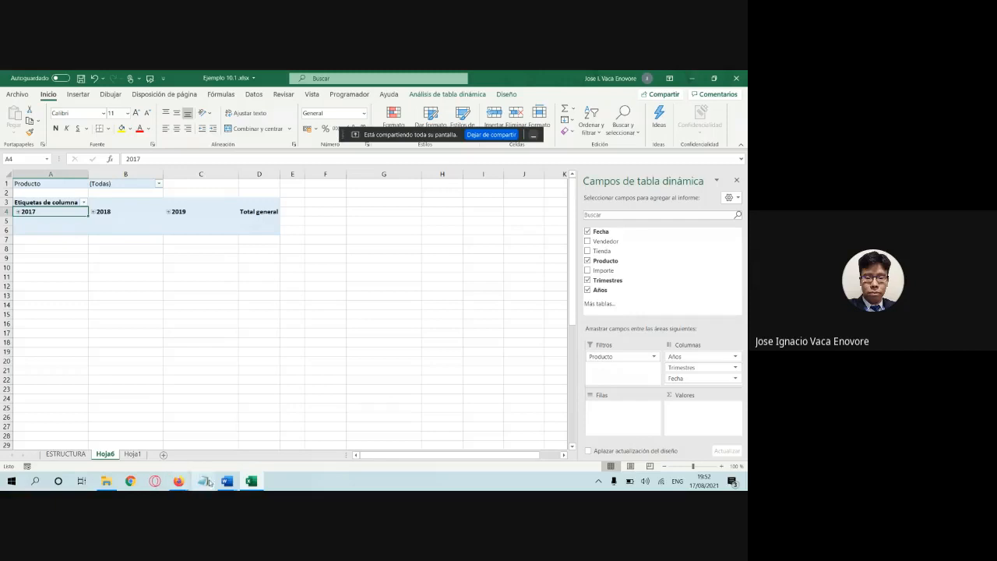
Step: Consult the Word outline and, in Excel, place Importe in the pivot table's values and Vendedor in its rows
mouse_move(227, 482)
click(175, 436)
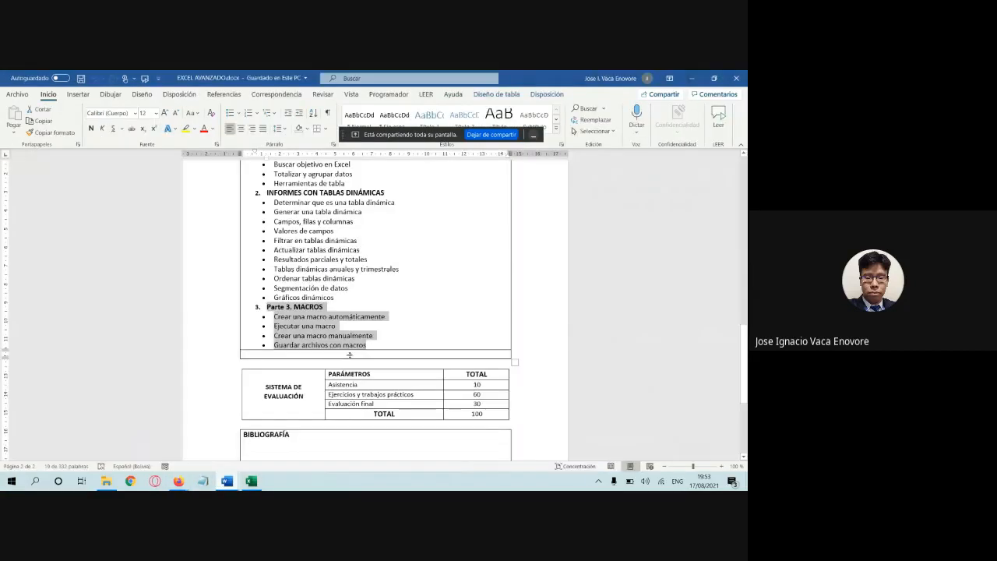
click(251, 481)
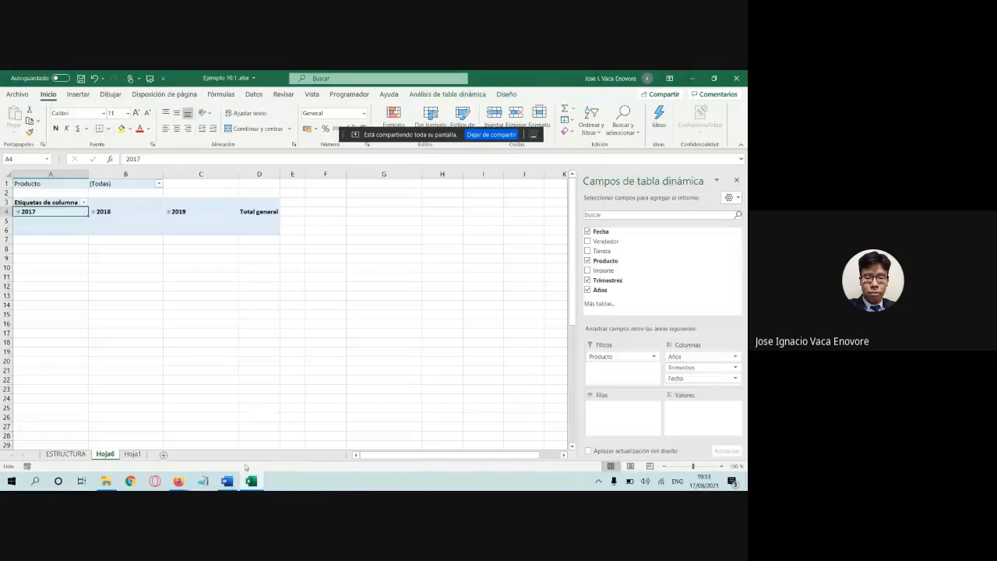
click(227, 481)
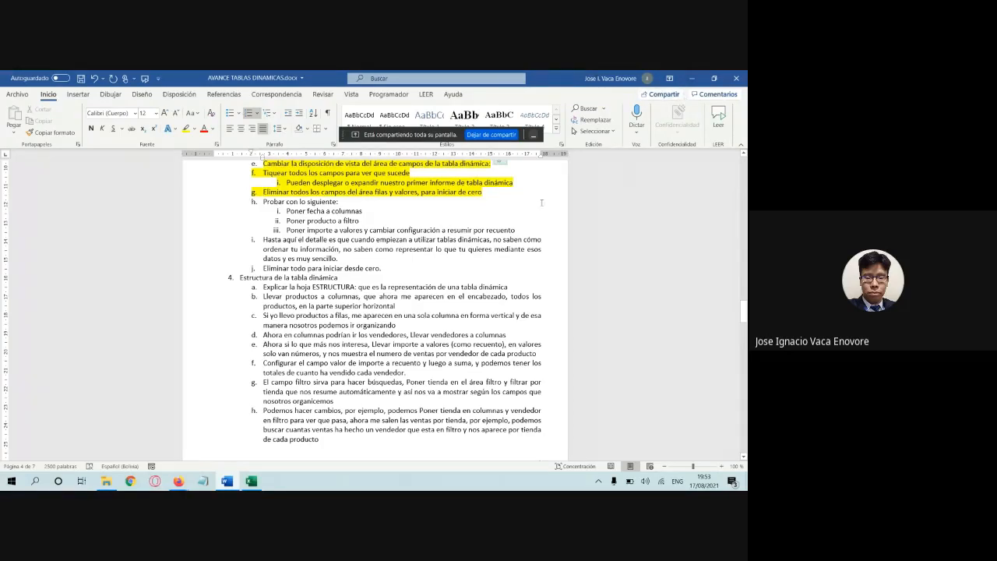
click(692, 78)
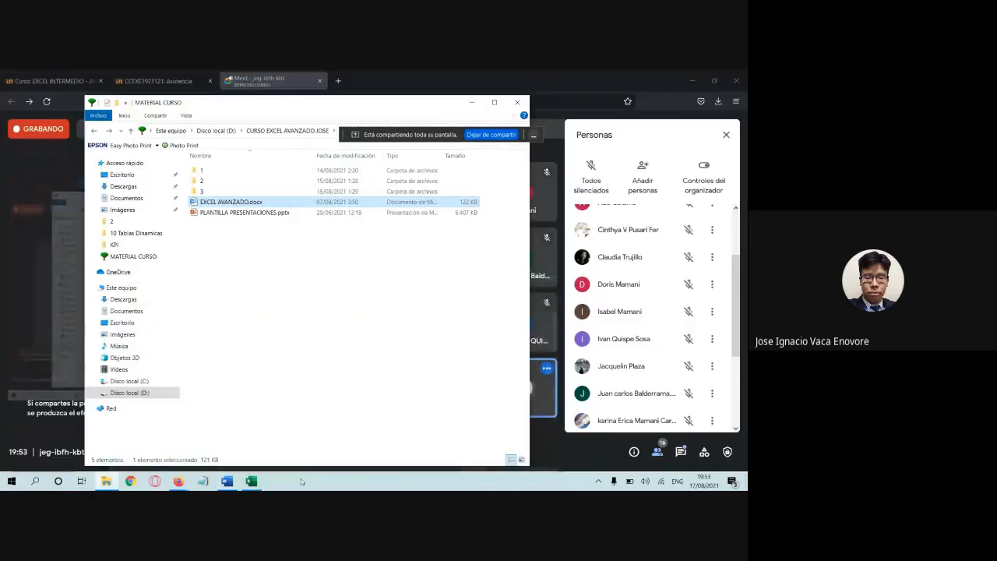
click(251, 480)
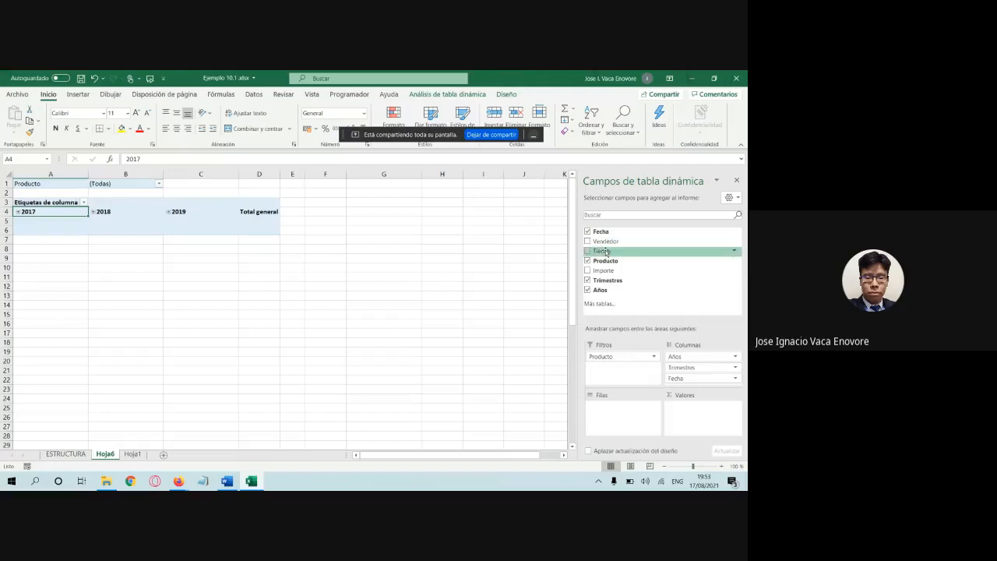
drag(604, 270, 691, 416)
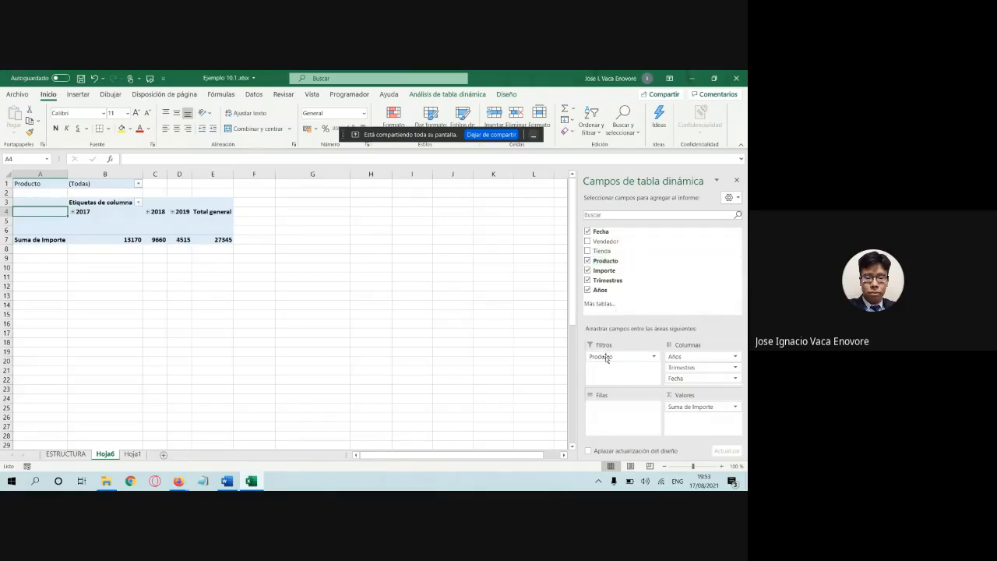
drag(606, 242, 612, 420)
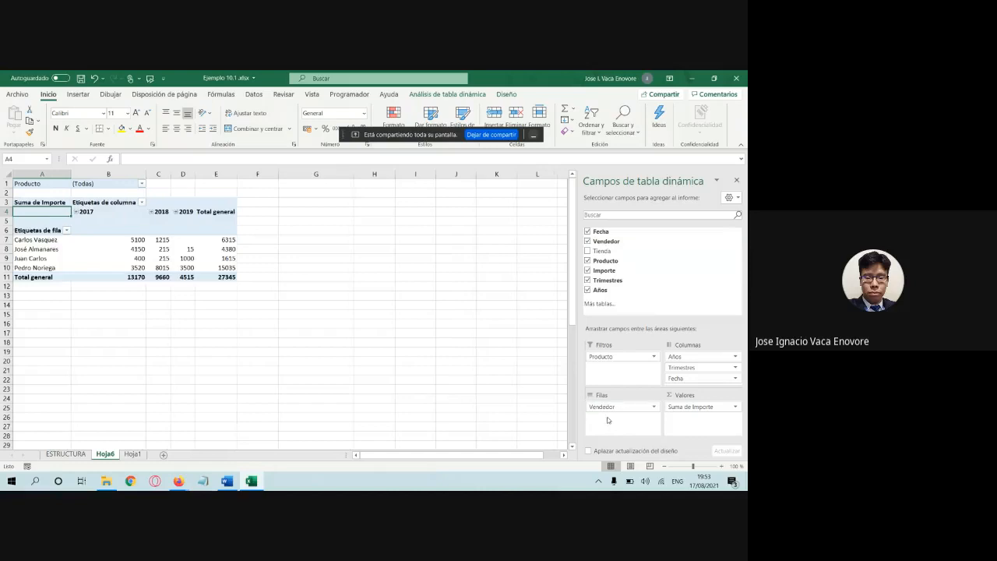
click(227, 483)
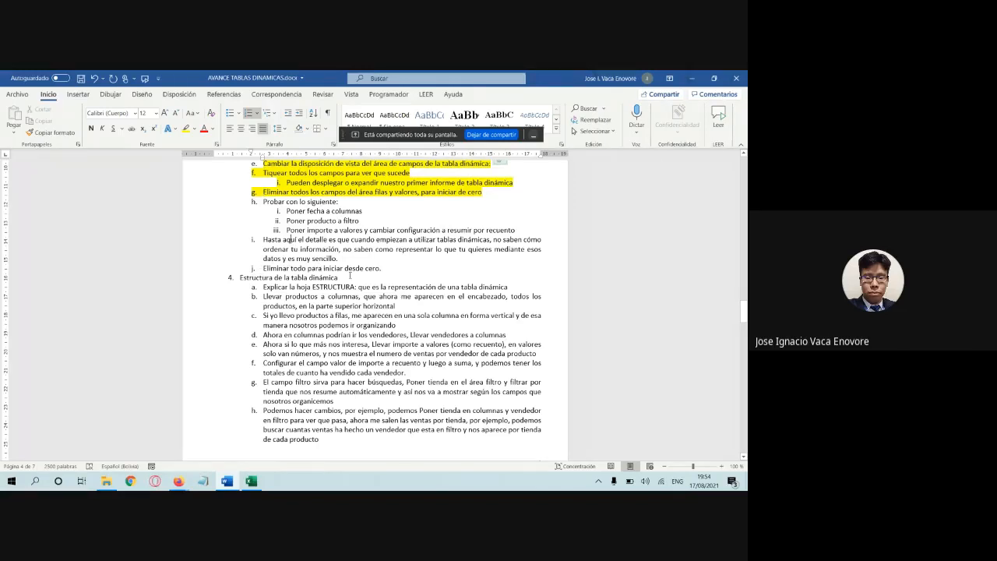
Step: Switch to Excel and change the summary of Importe in the pivot table's values to Recuento
click(290, 240)
click(251, 481)
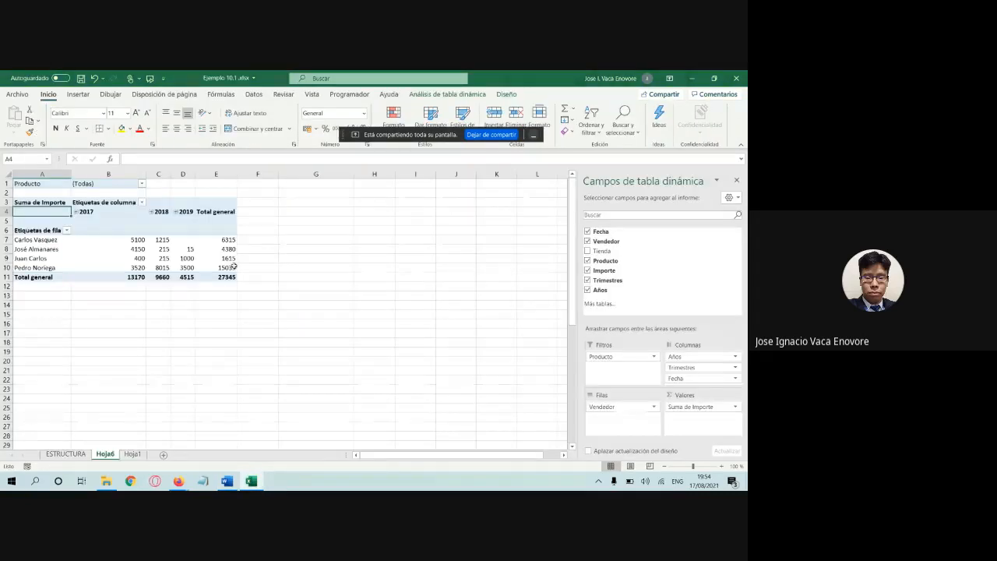
click(136, 243)
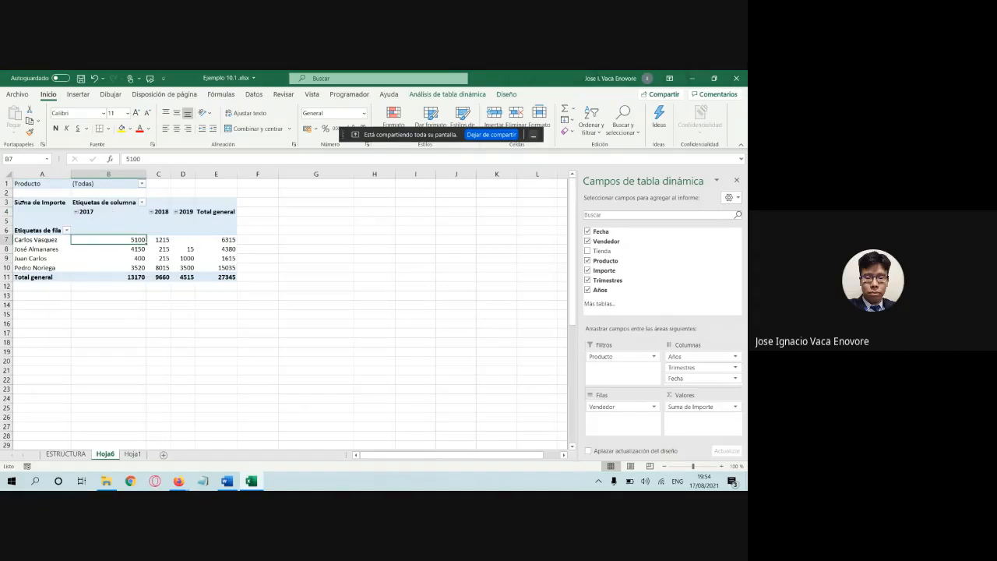
click(37, 203)
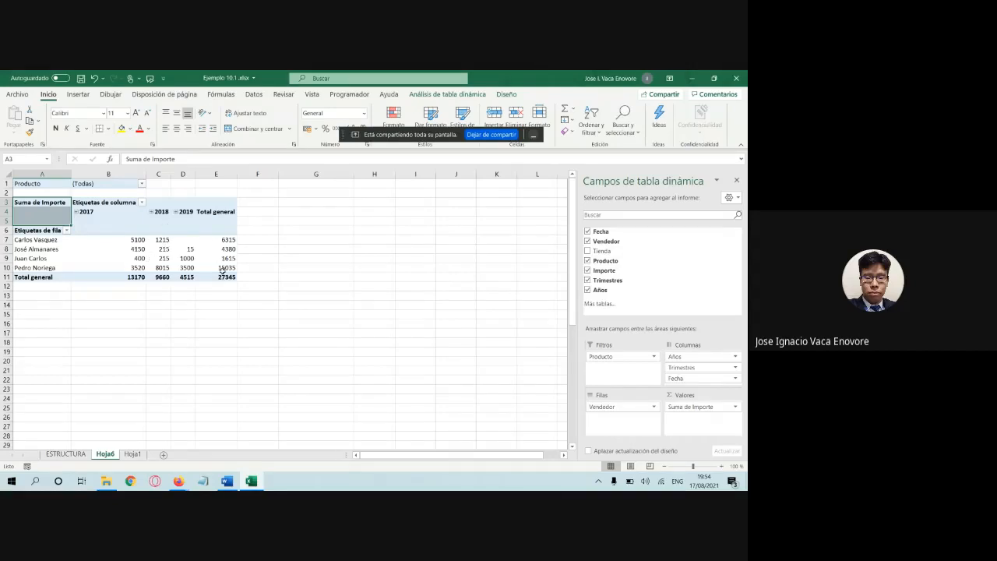
click(697, 405)
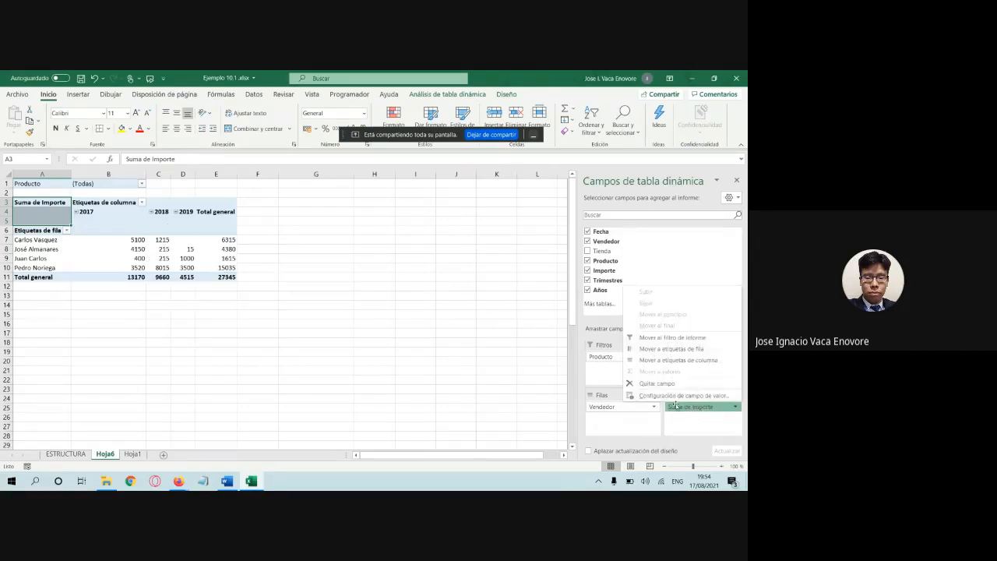
click(676, 398)
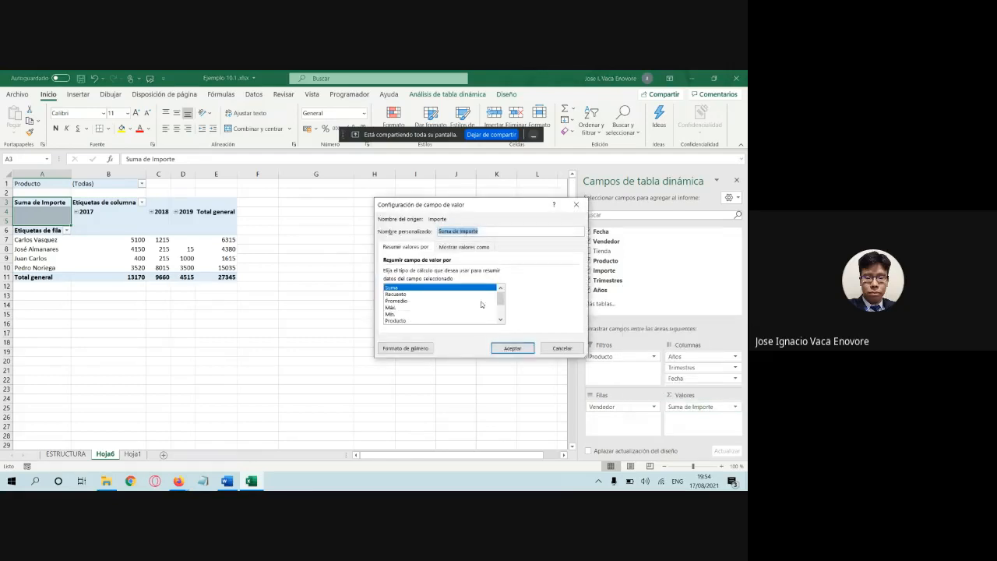
click(395, 293)
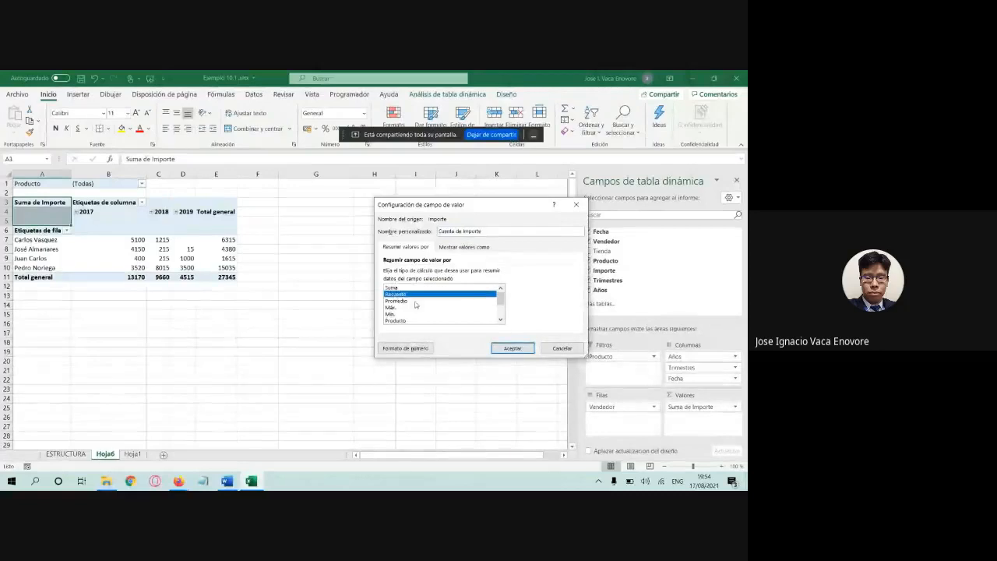
click(516, 348)
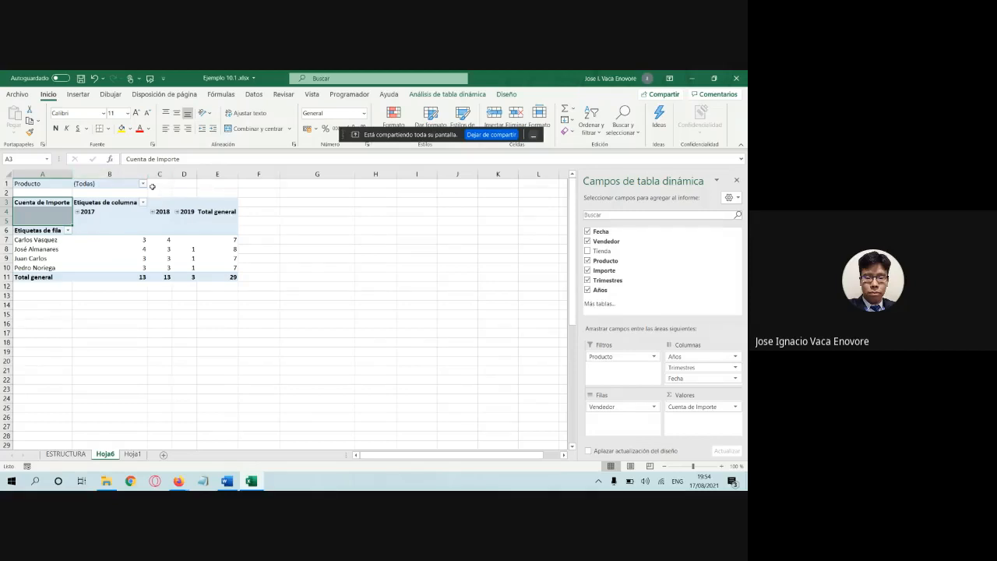
Step: Return to the Word outline, highlight items h through j of the Tabla dinámica section in yellow, and review that whole section
click(228, 482)
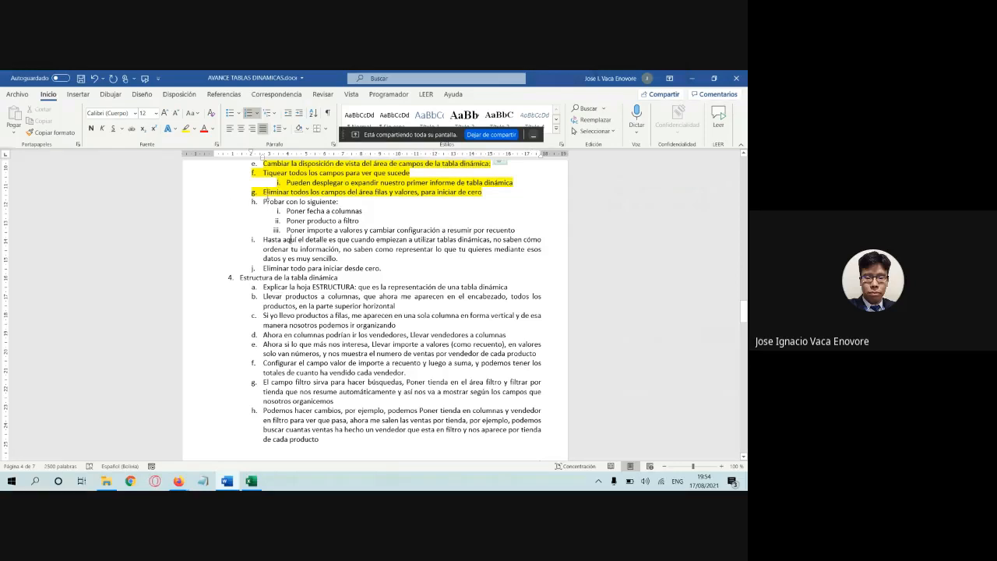
drag(264, 201, 383, 268)
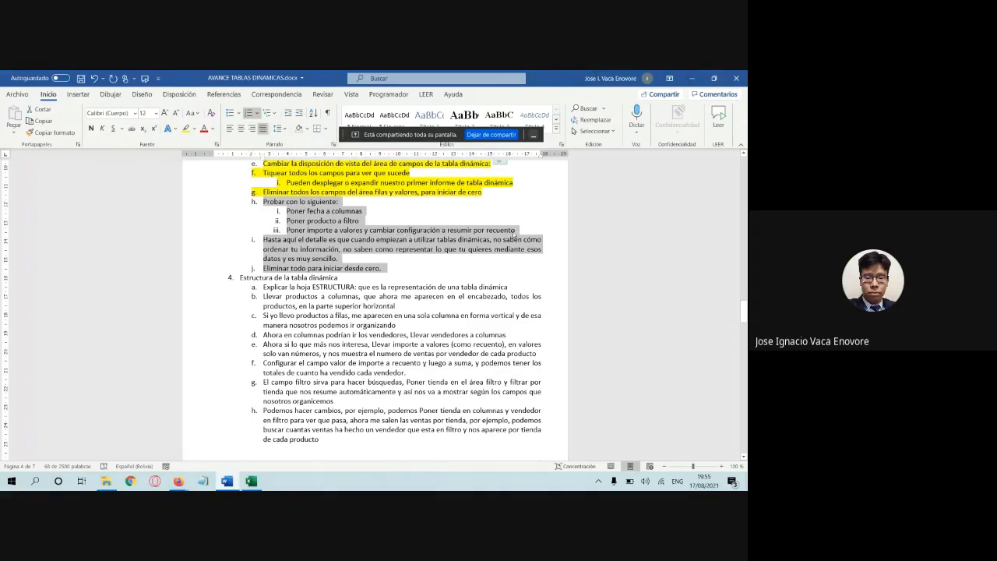
click(269, 193)
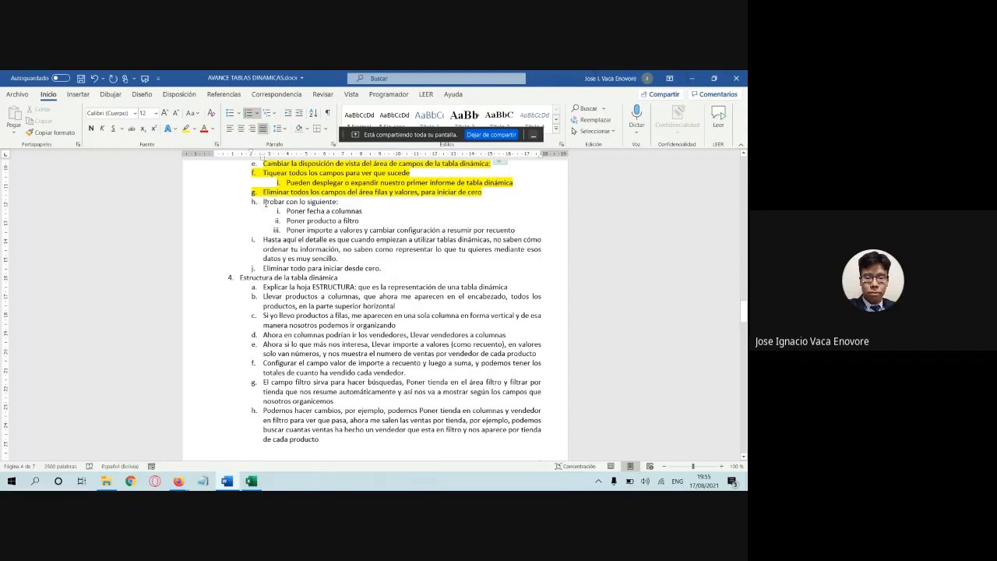
drag(263, 201, 382, 269)
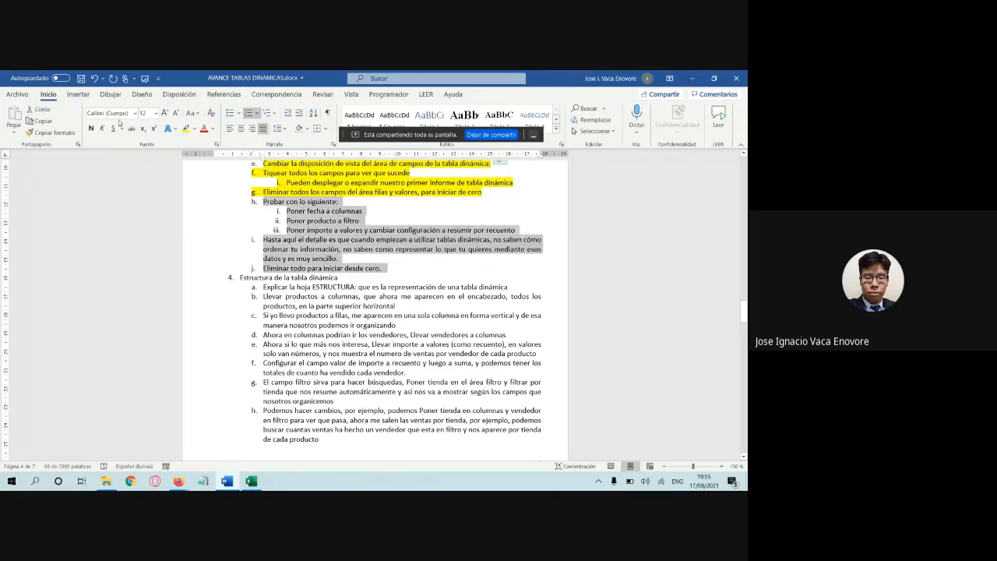
click(186, 128)
click(415, 316)
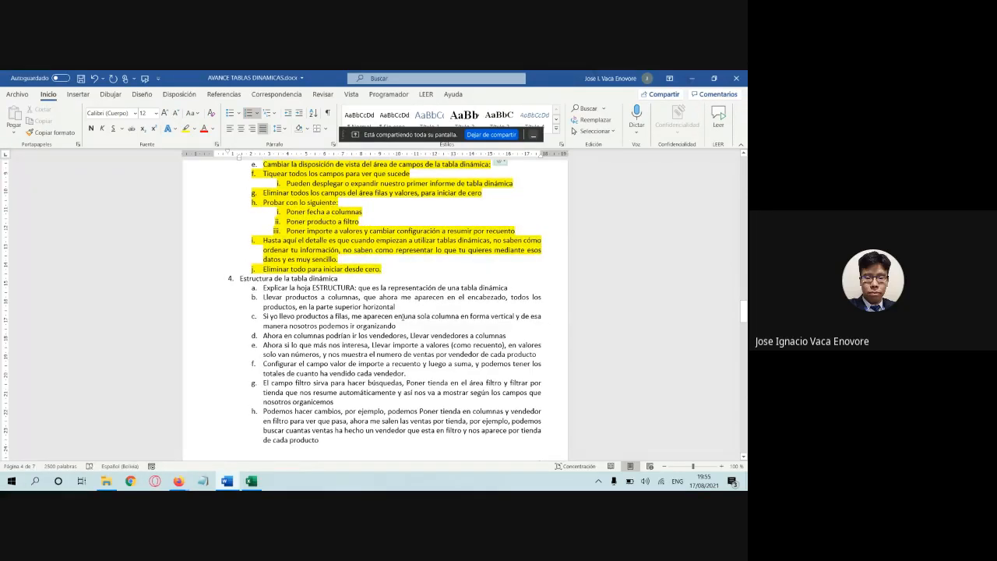
scroll(242, 244, up, 5)
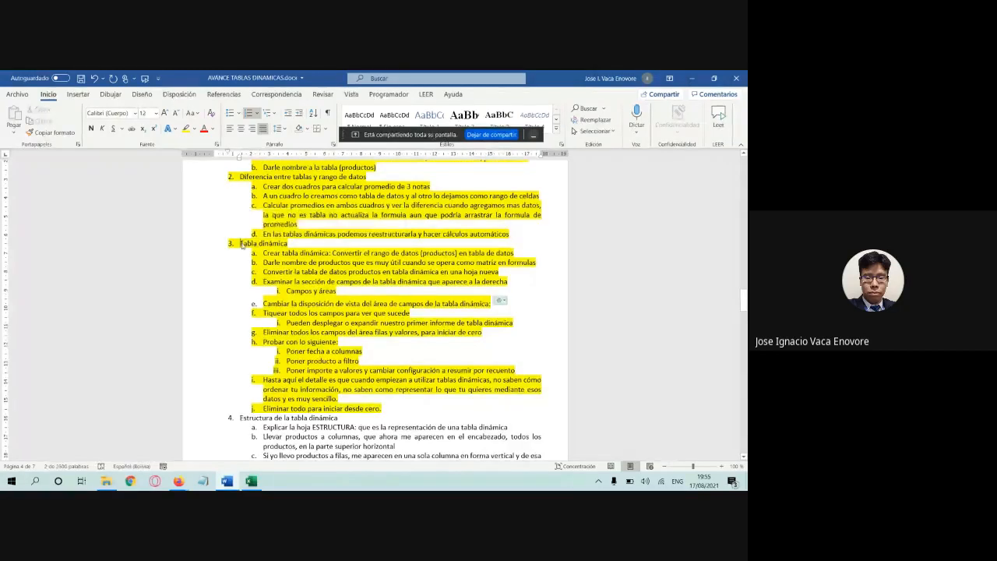
drag(241, 243, 426, 408)
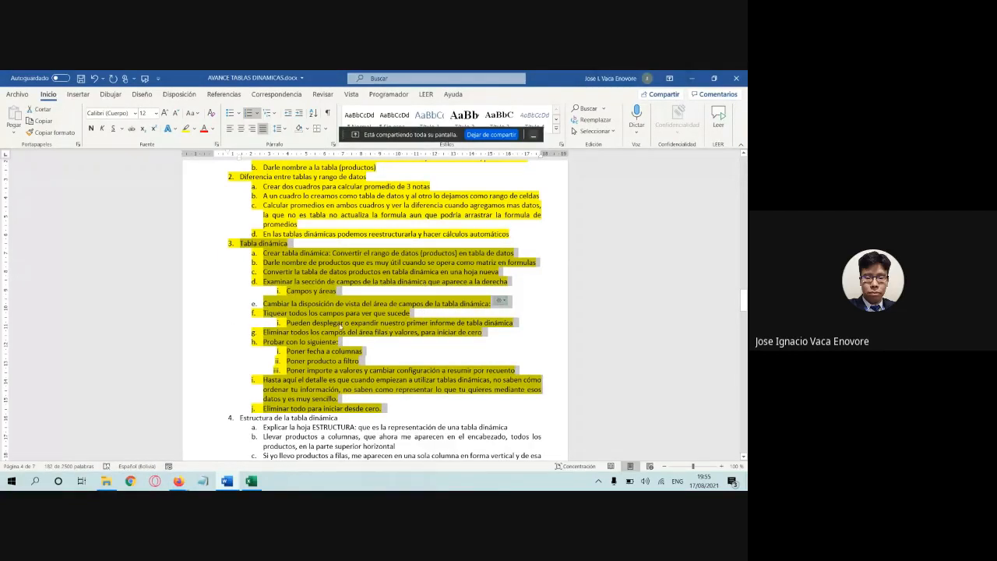
Step: Switch to Excel, remove every field from the pivot table's areas, and place Fecha in its rows
click(249, 481)
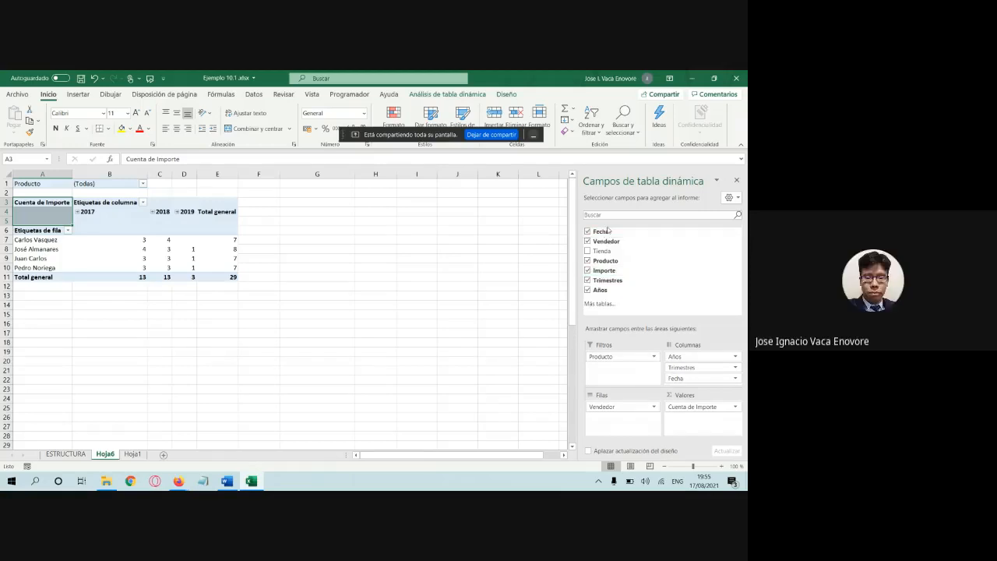
click(655, 408)
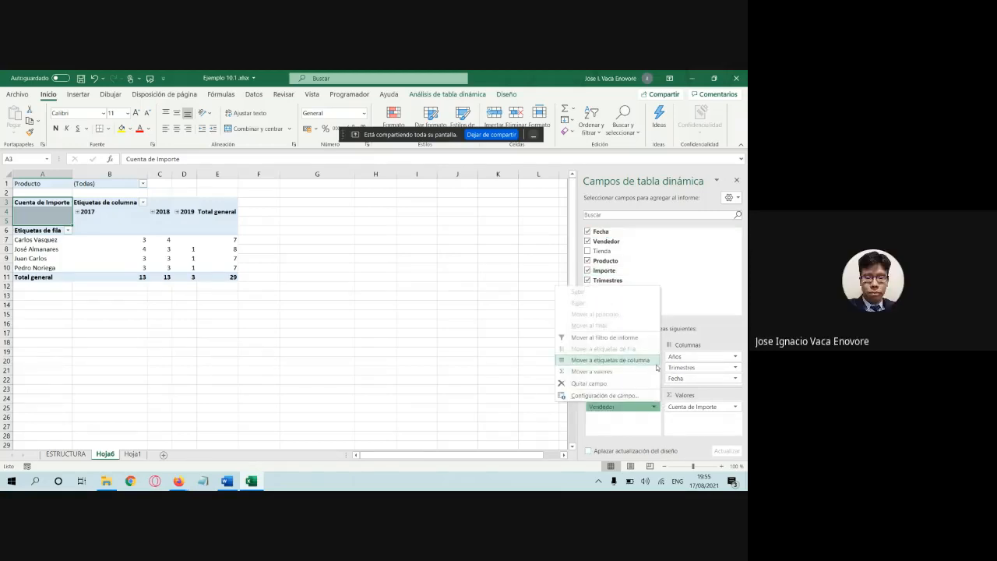
click(654, 409)
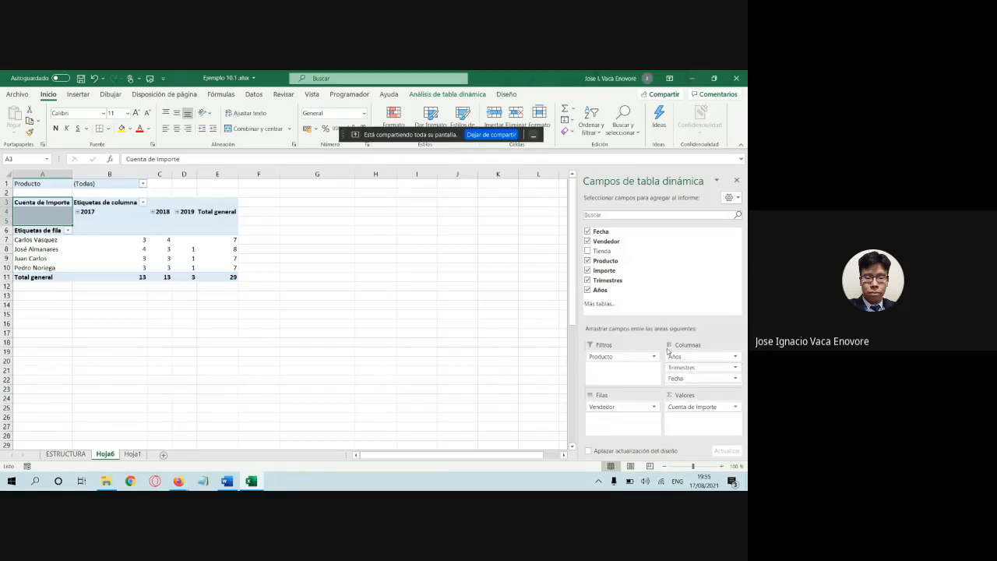
drag(615, 356, 479, 357)
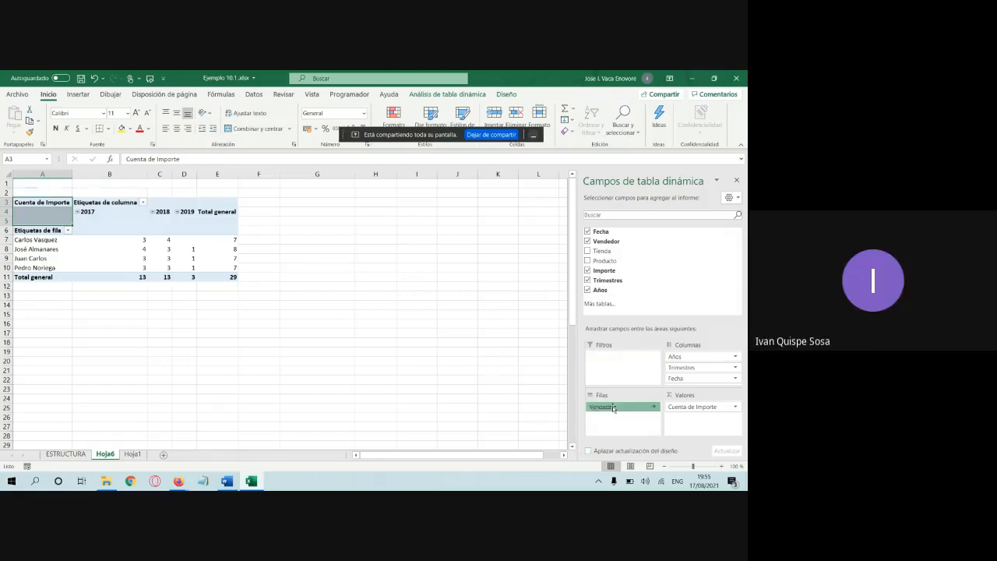
drag(614, 408, 467, 396)
drag(694, 360, 498, 367)
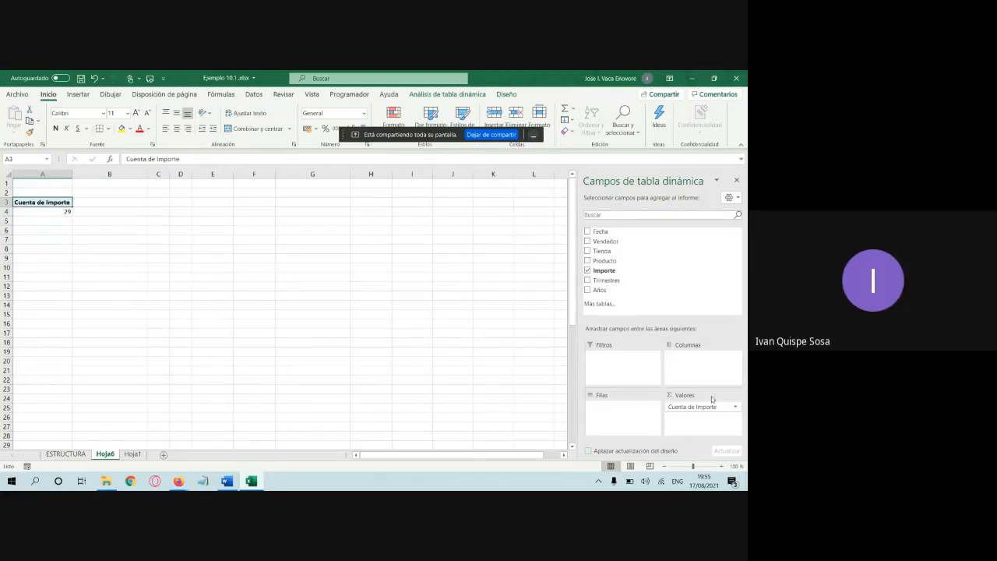
drag(701, 407, 514, 397)
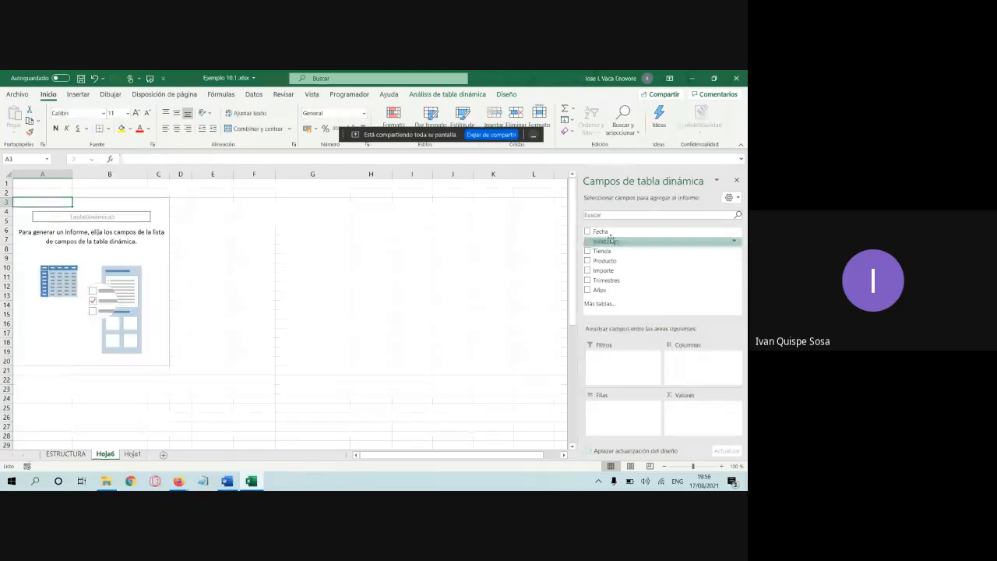
drag(600, 232, 632, 412)
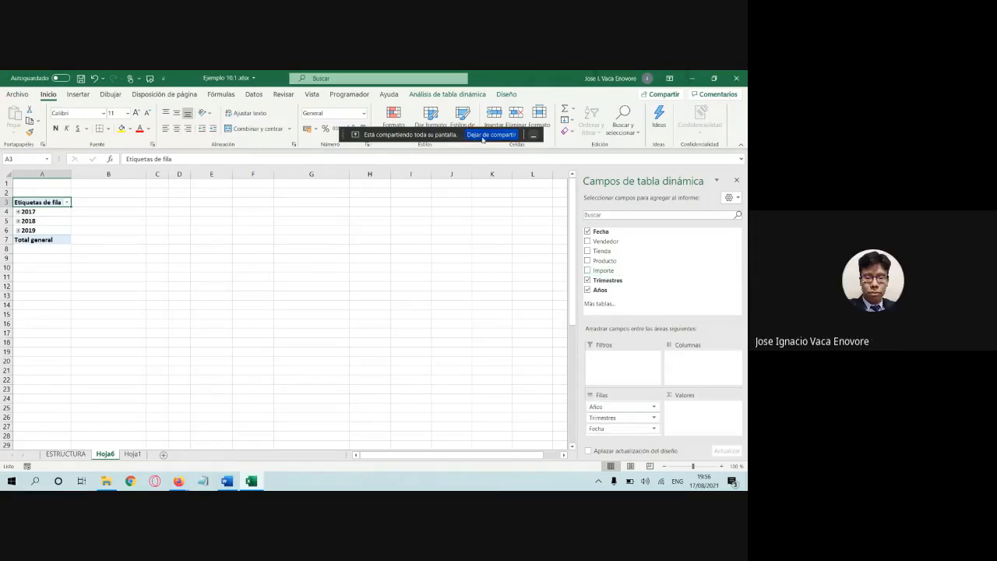
Step: Stop sharing the screen in Meet and bring up the participant's Actividad 10.1 workbook in Excel
click(490, 135)
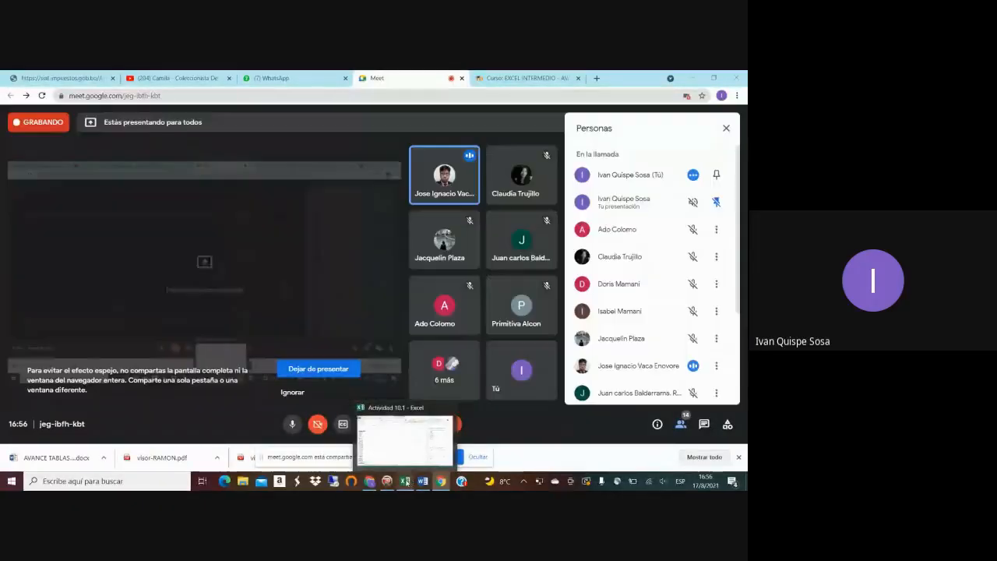
click(405, 481)
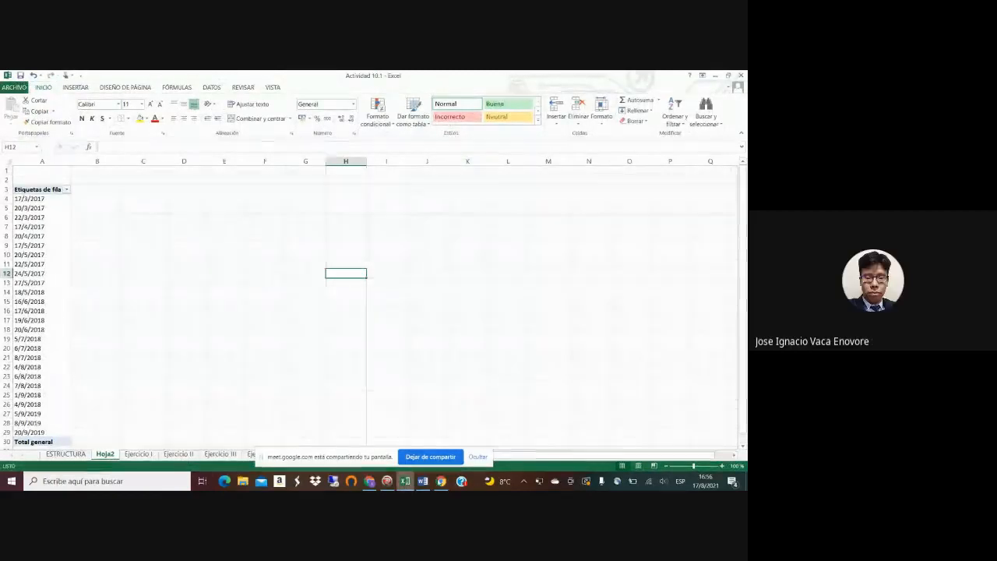
click(405, 481)
click(405, 482)
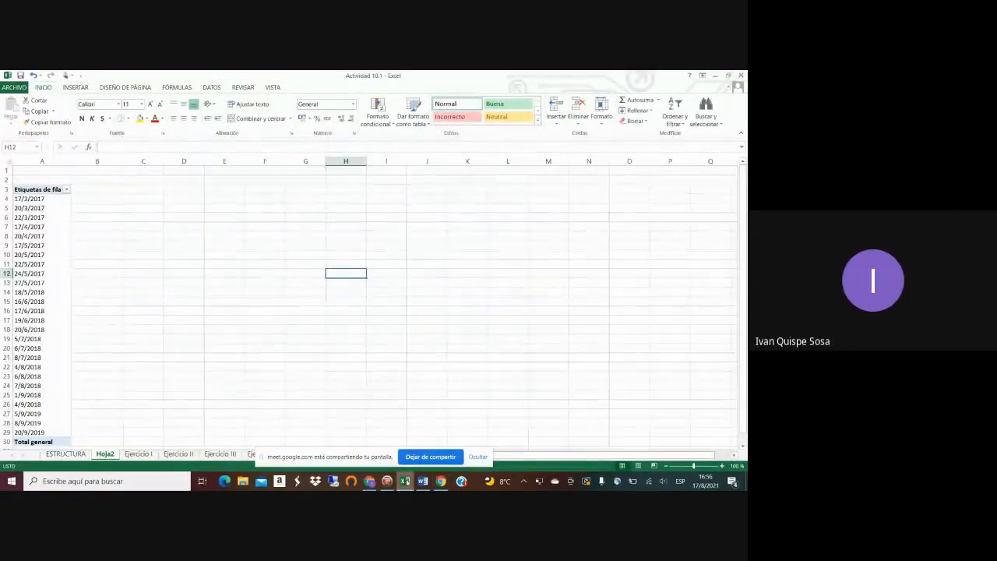
Step: Examine the date rows and field list of the Hoja2 pivot table, and the commands available for row 13
click(265, 310)
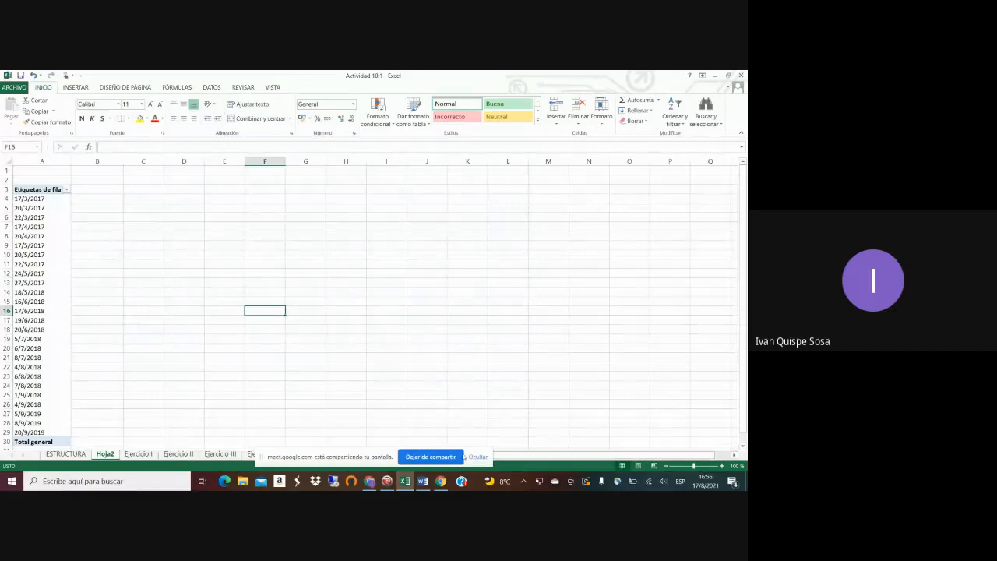
click(641, 374)
drag(667, 320, 648, 310)
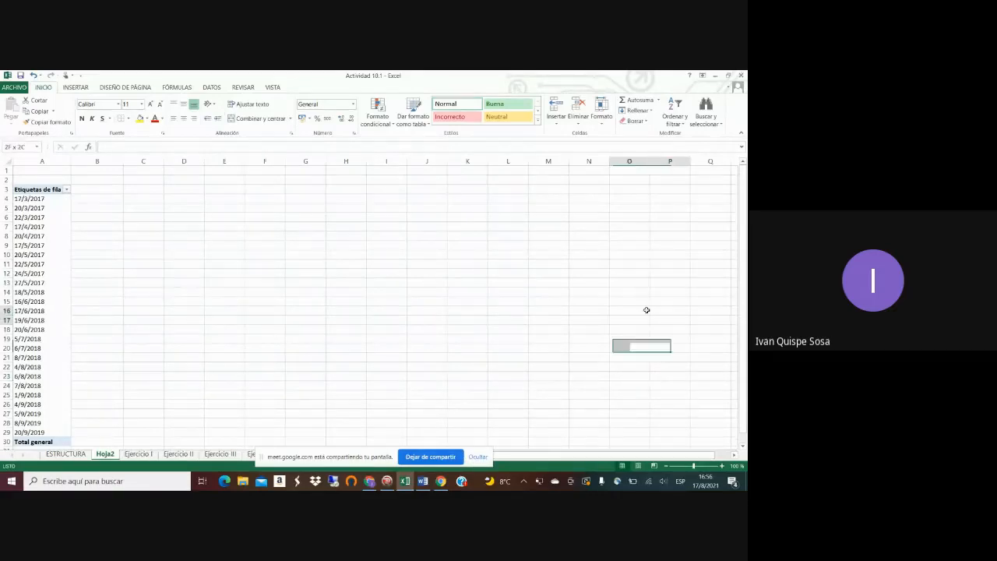
click(3, 302)
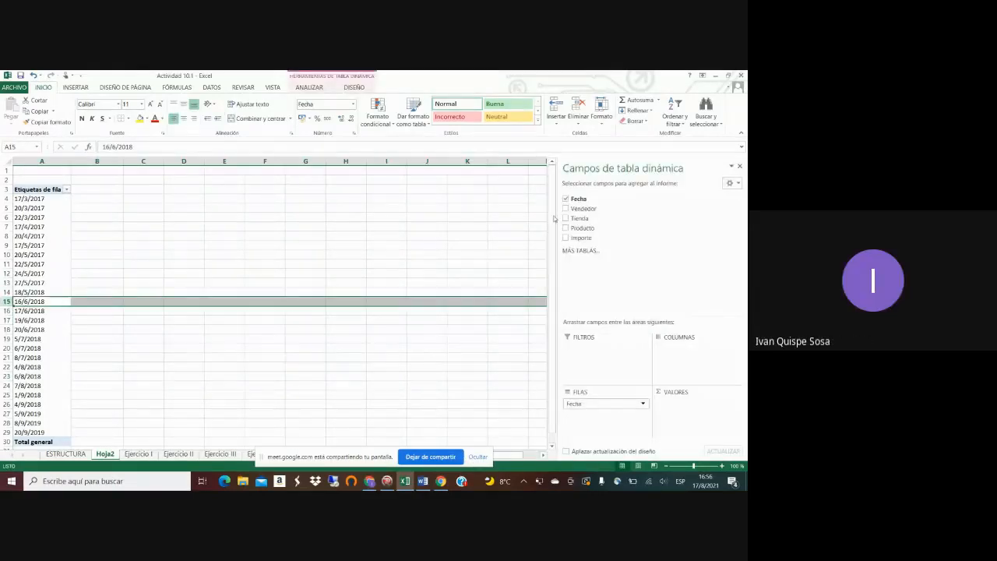
click(507, 245)
click(56, 283)
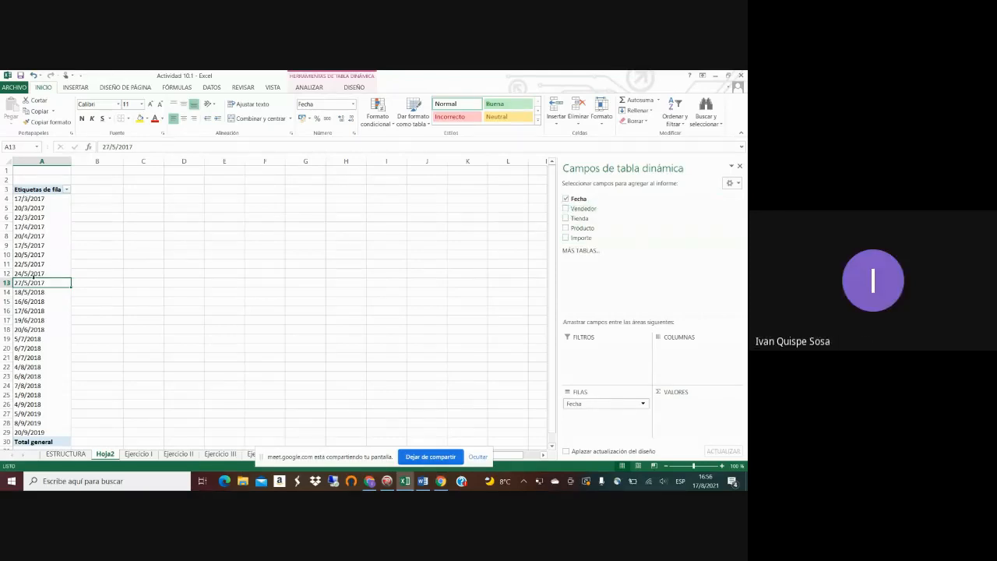
right_click(8, 282)
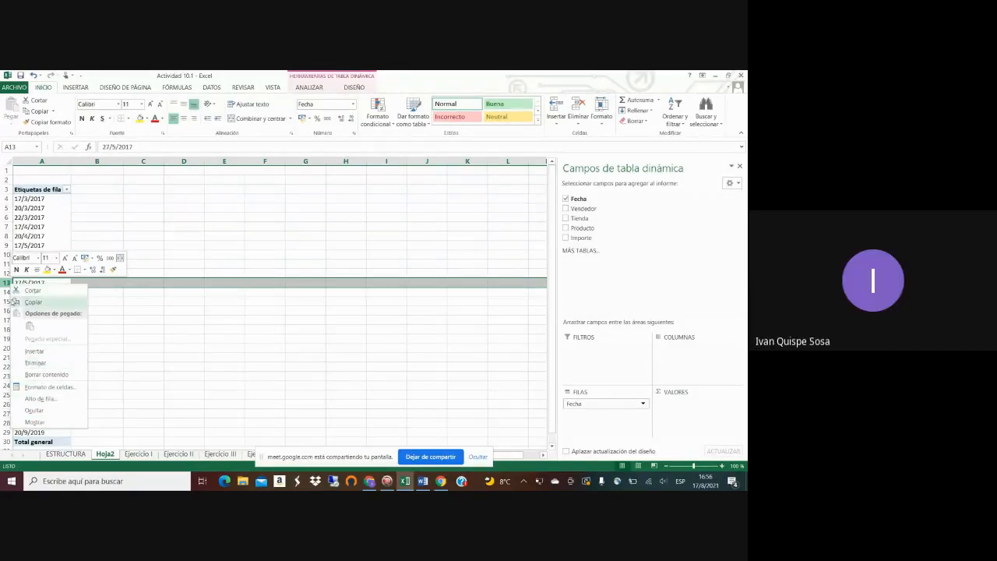
click(6, 283)
right_click(15, 282)
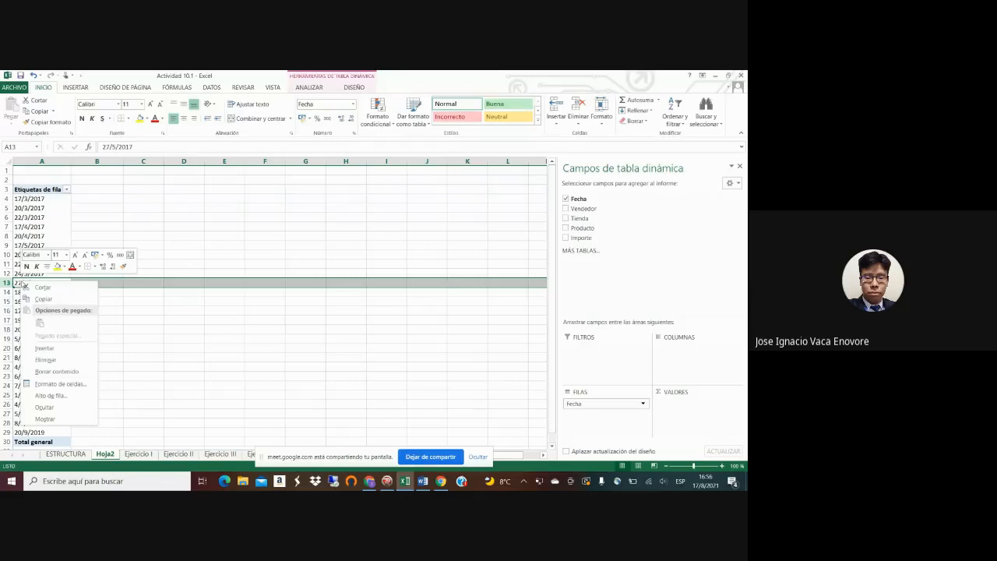
click(186, 283)
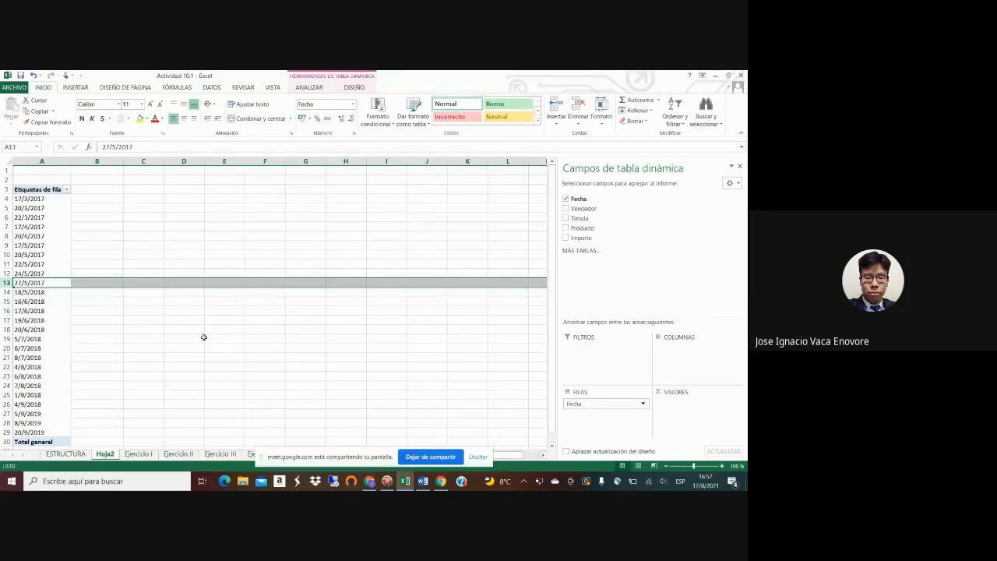
Step: Delete the Hoja2 sheet with its pivot table from the workbook
right_click(112, 455)
click(140, 354)
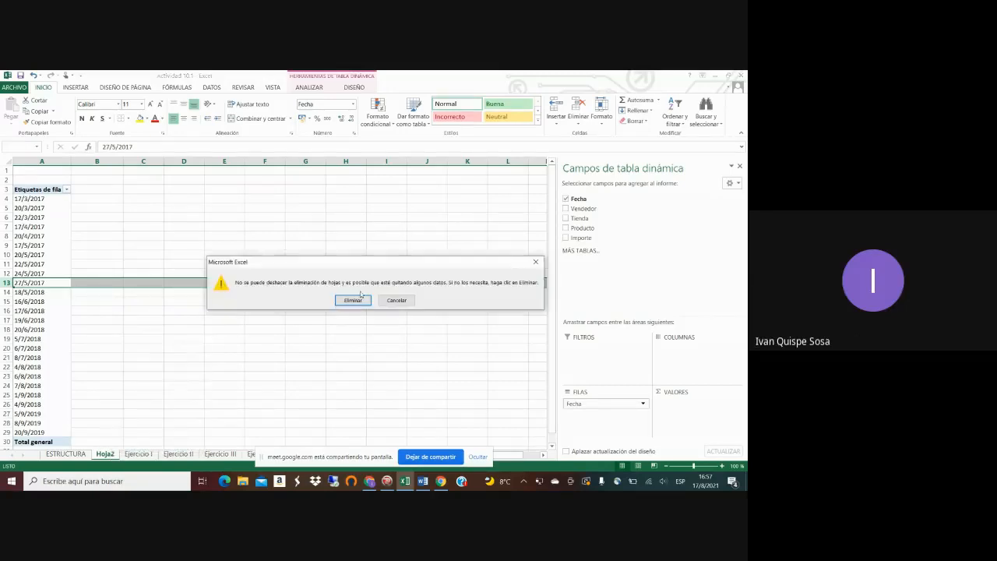
click(353, 301)
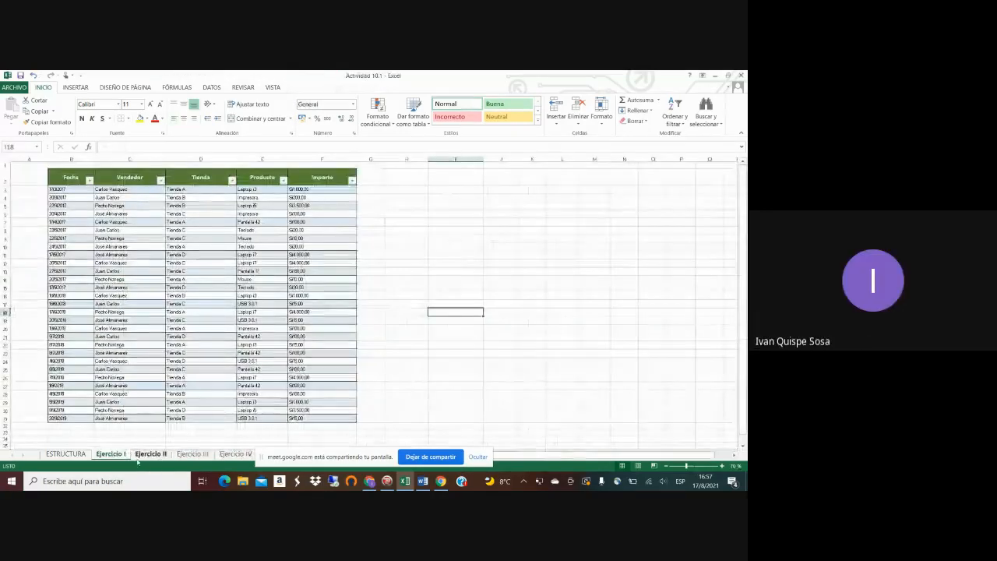
Step: Insert a pivot table from the Ejercicio I sales table on a new worksheet, with Fecha in its rows
drag(64, 179, 323, 419)
click(76, 87)
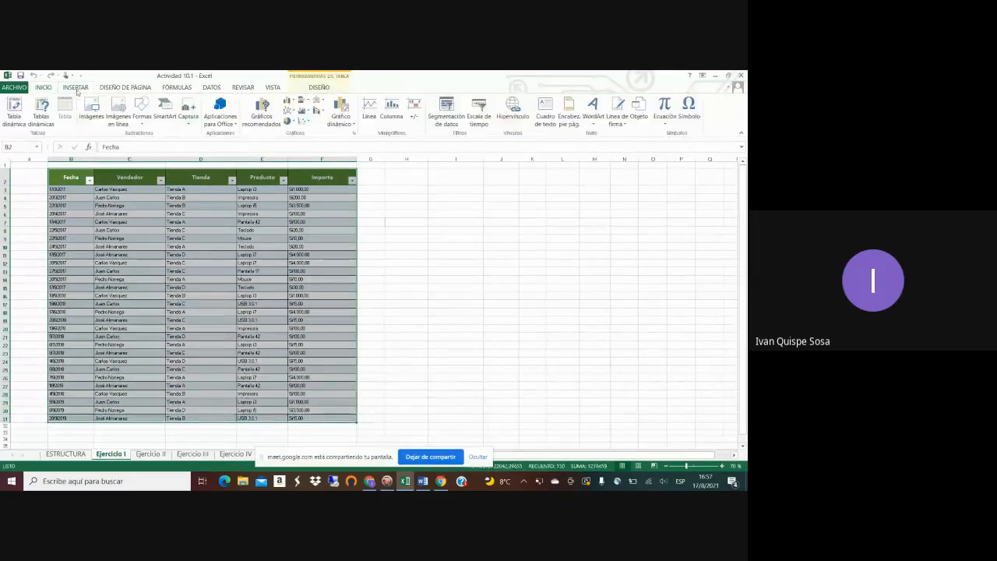
click(15, 115)
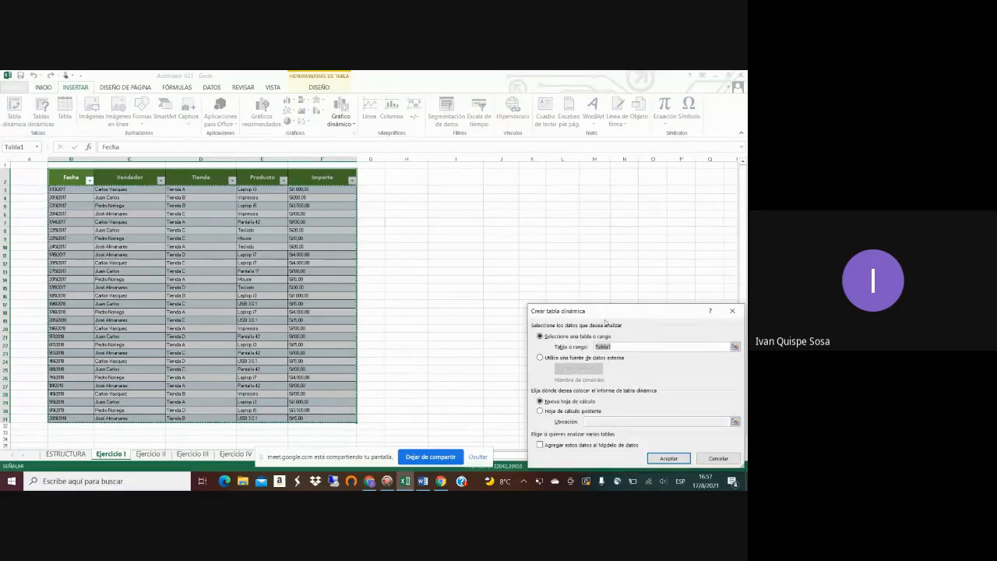
drag(624, 314, 500, 142)
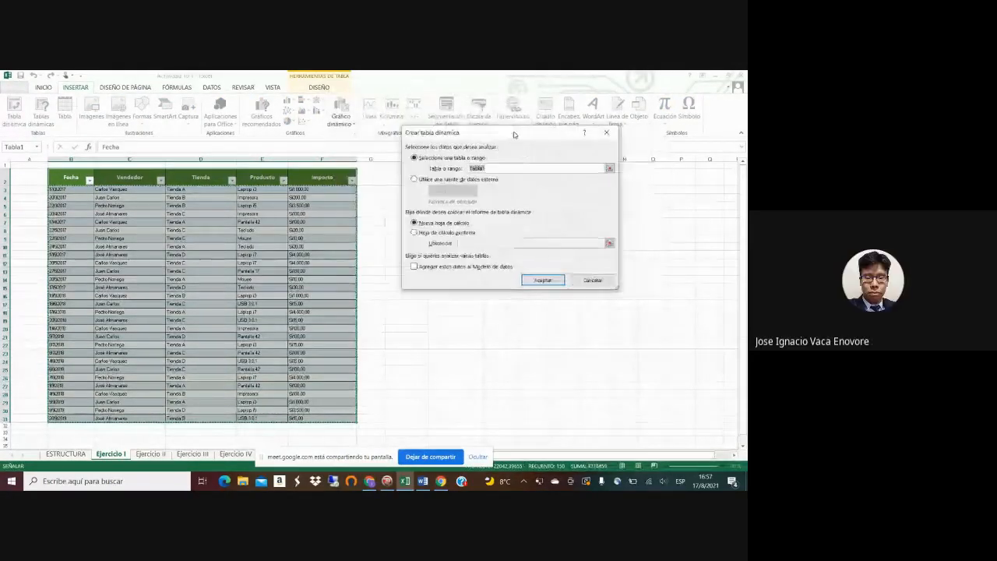
click(540, 281)
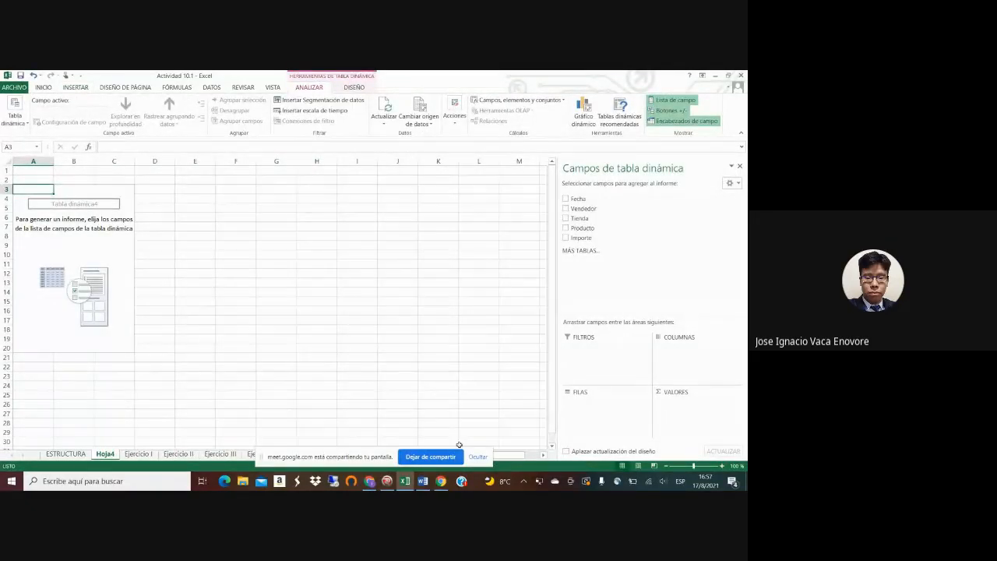
click(566, 199)
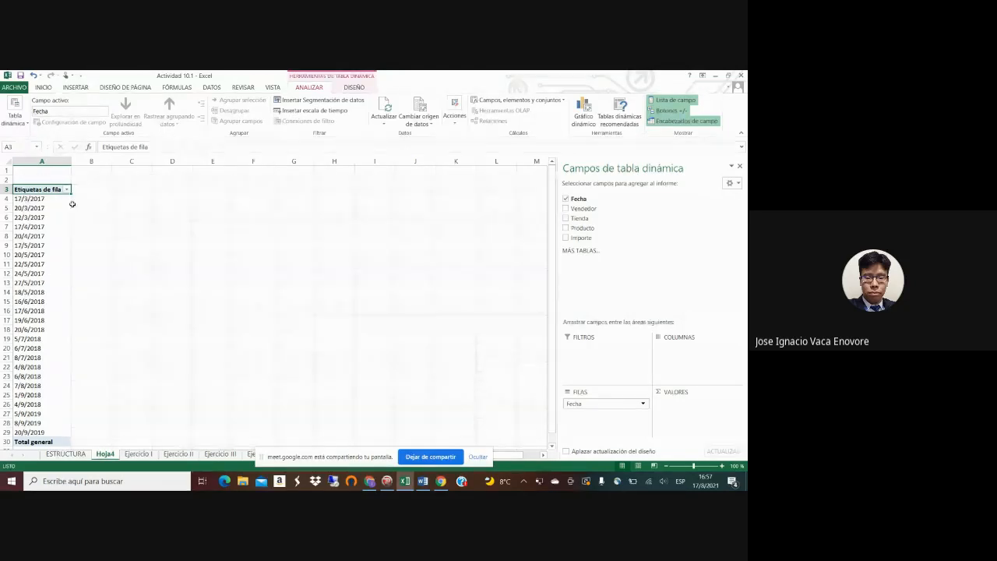
Step: Review the Fecha field's subtotal and filter settings and check individual date rows in the pivot table
click(598, 404)
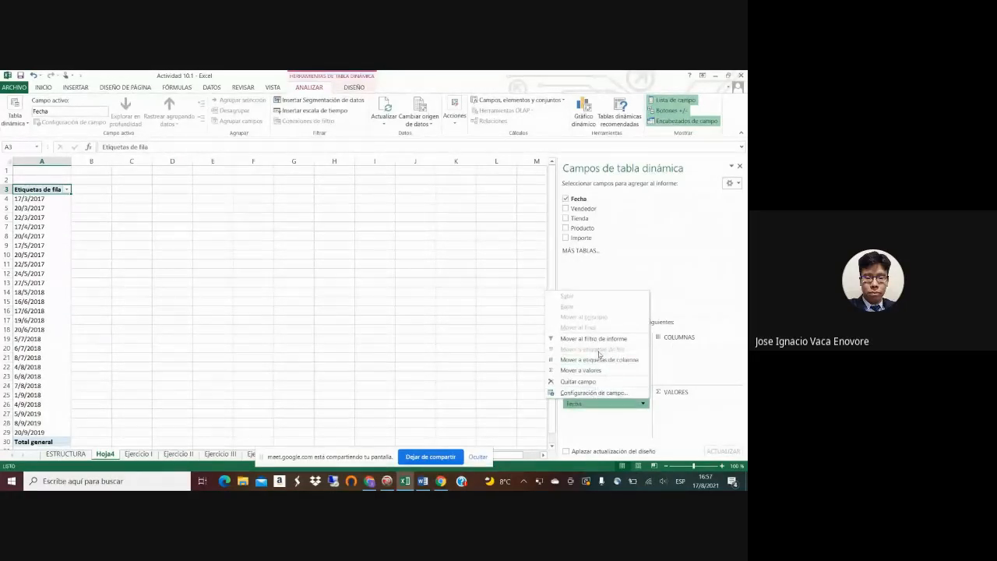
click(594, 392)
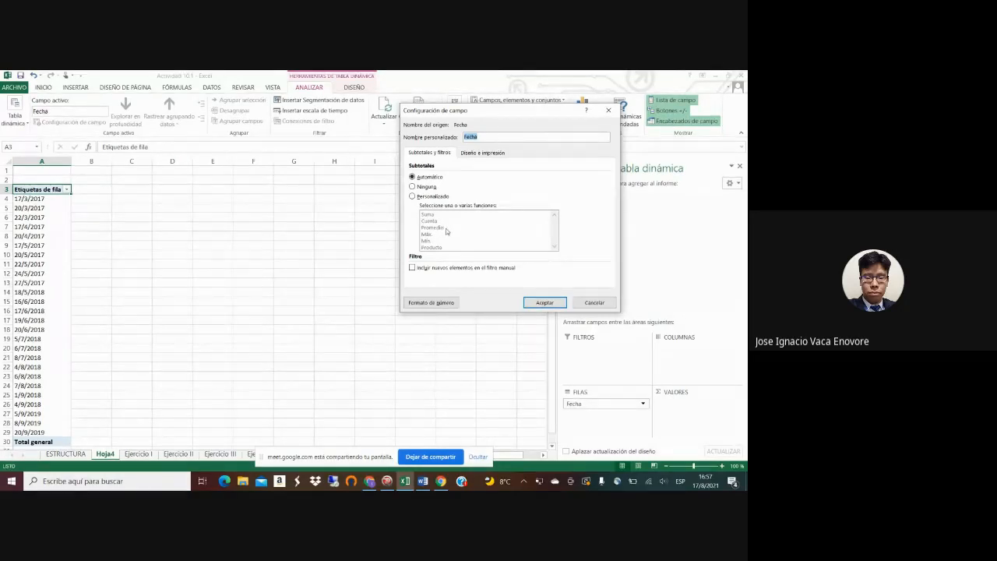
click(595, 302)
click(31, 302)
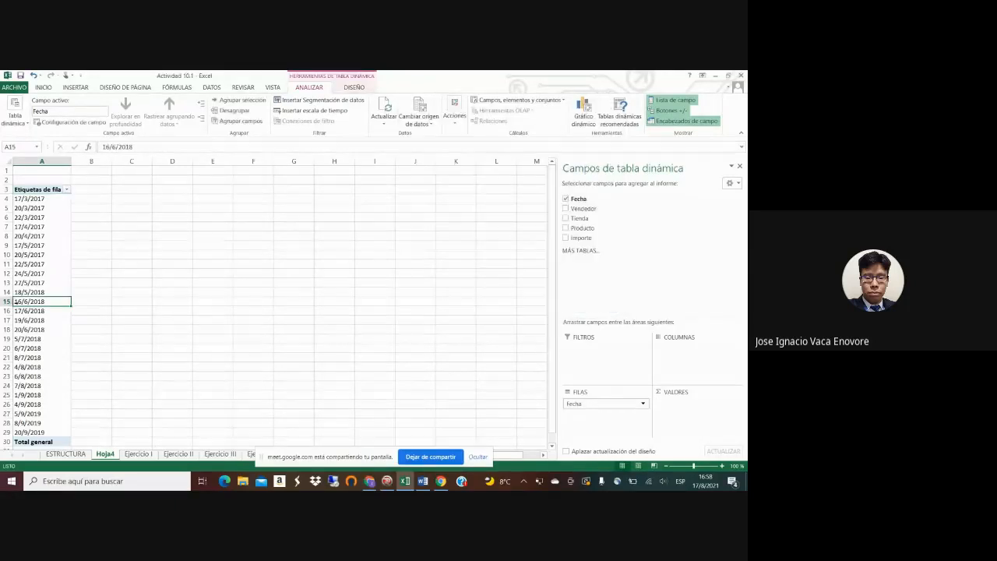
drag(261, 283, 274, 282)
click(267, 337)
click(35, 312)
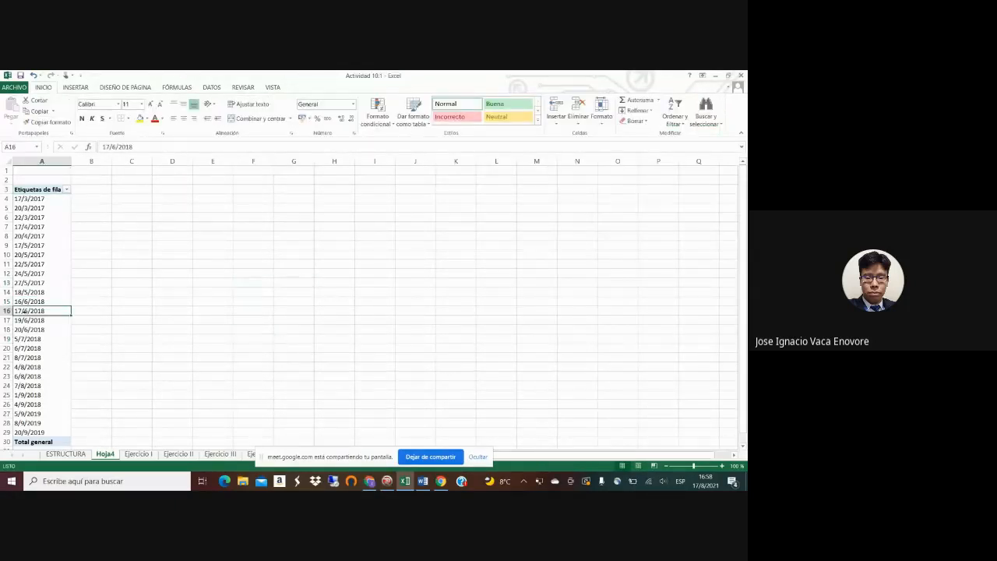
Step: Check the source dates in the Fecha column of Ejercicio I, returning to the Hoja4 pivot table
click(138, 453)
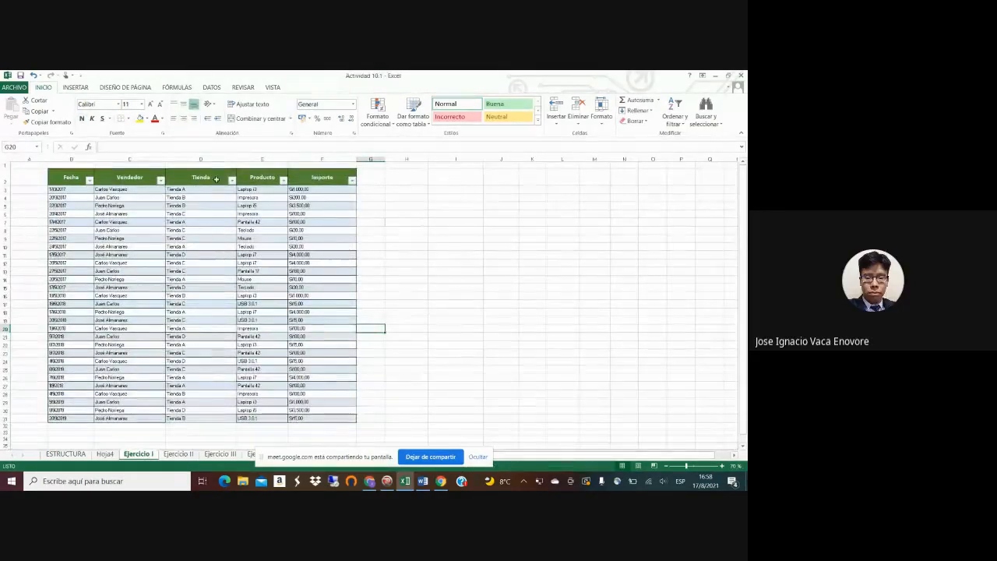
click(70, 177)
click(67, 181)
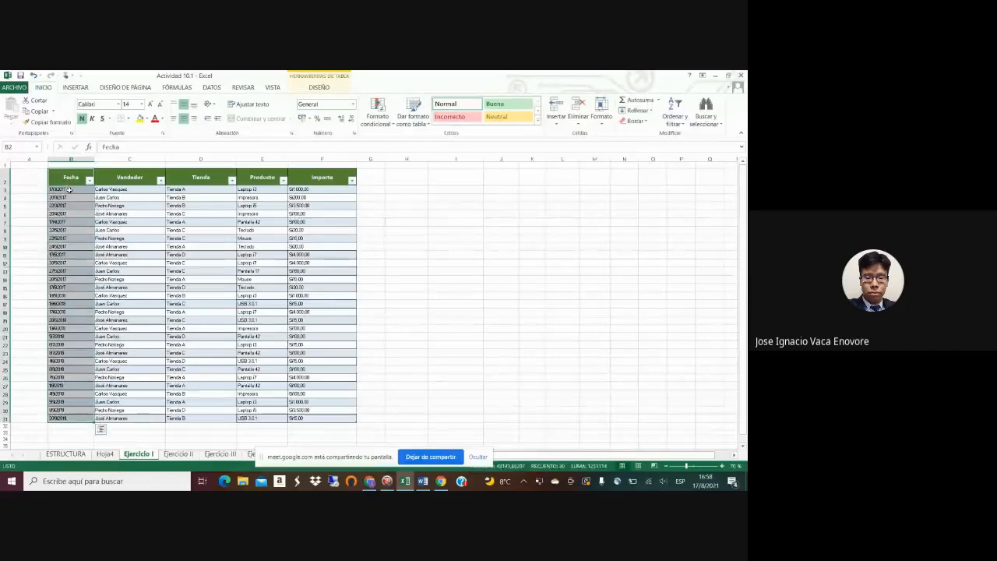
click(69, 188)
click(64, 214)
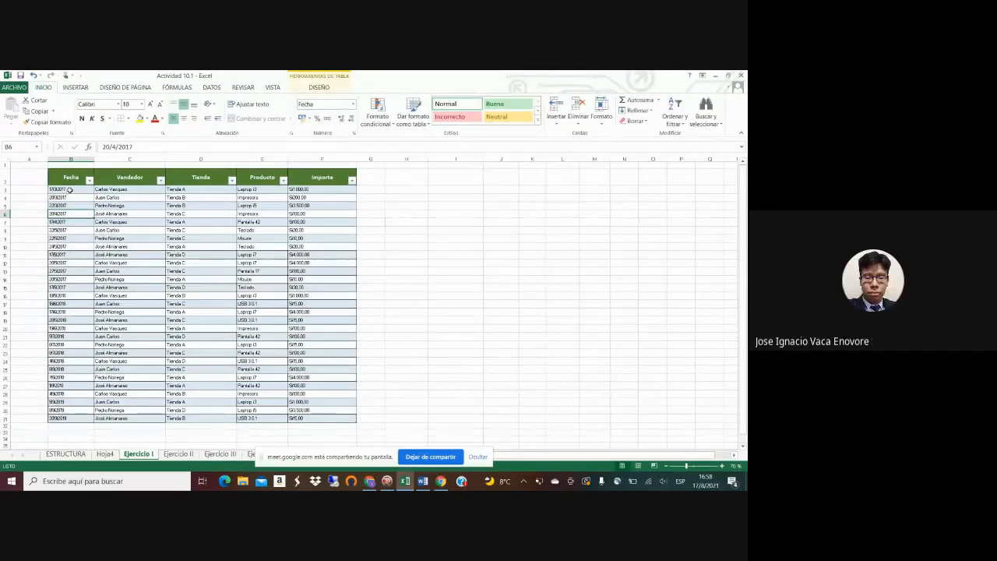
click(109, 452)
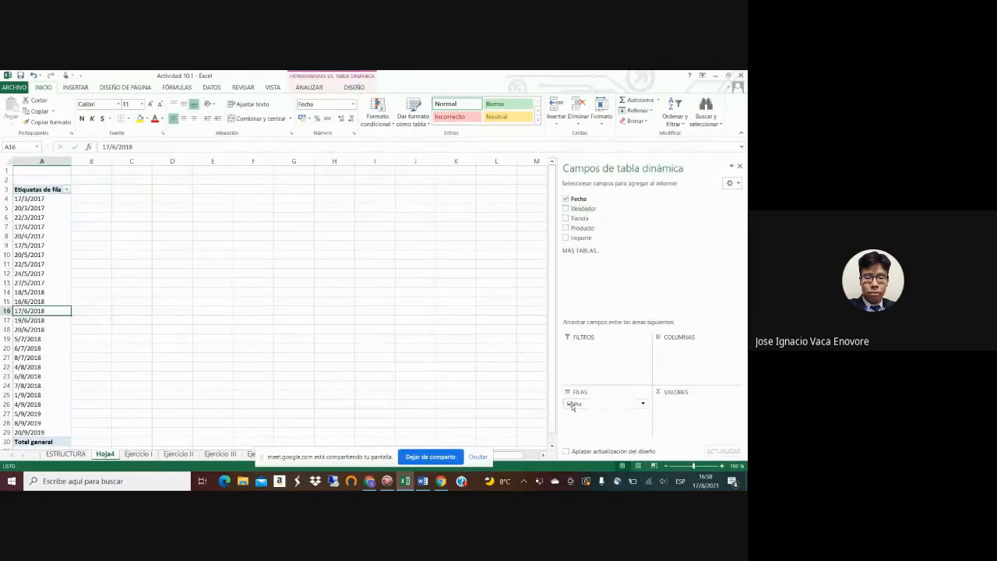
Step: Try Tienda as a second row field under Fecha and take it out again
click(566, 209)
click(567, 219)
click(566, 209)
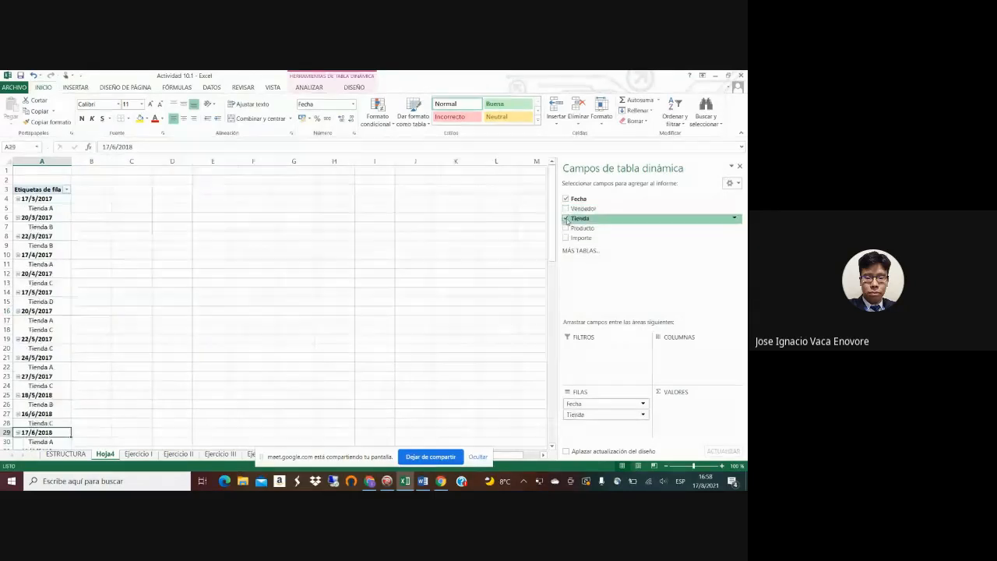
click(566, 218)
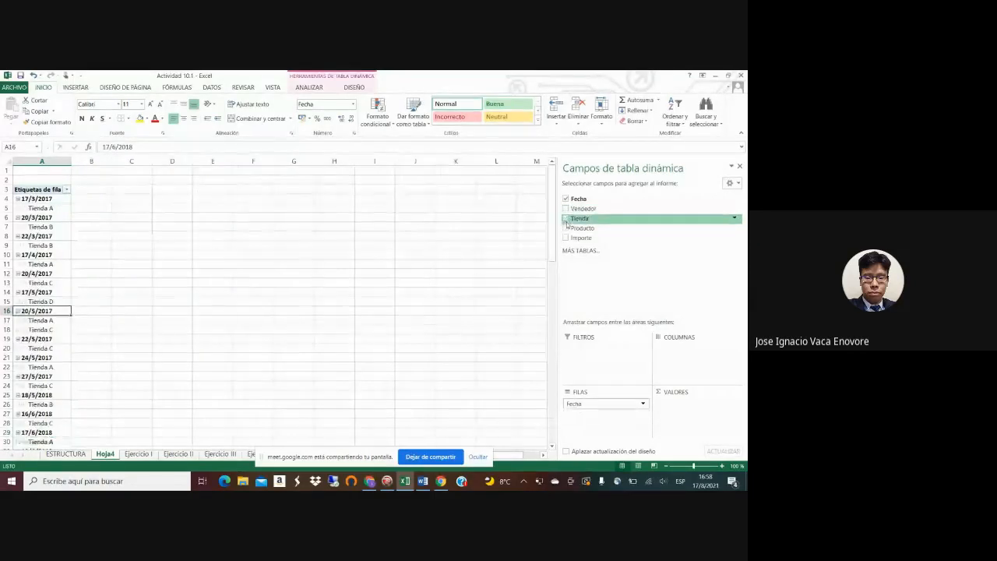
Step: Examine the number format options of the Fecha row field without changing them
click(585, 404)
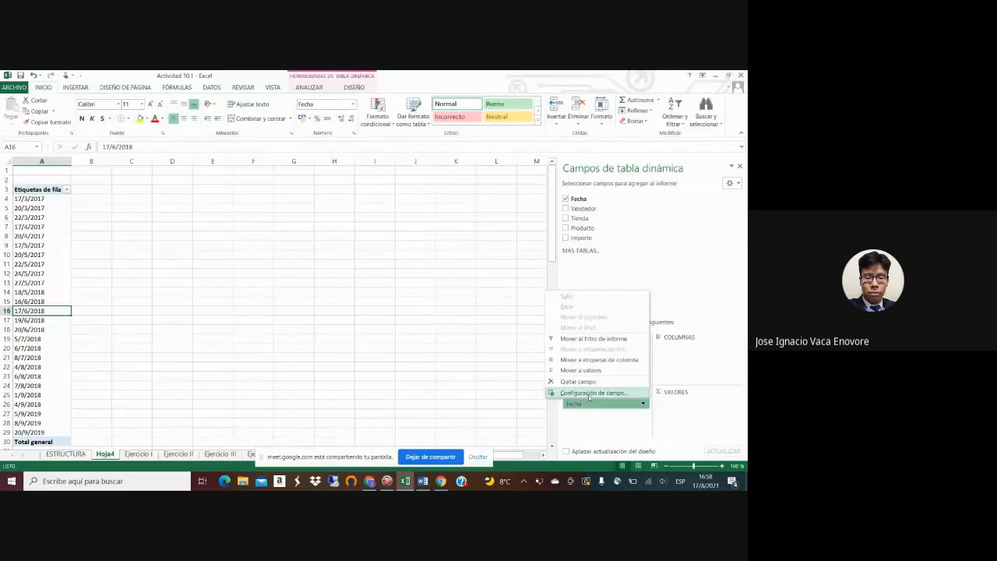
click(592, 393)
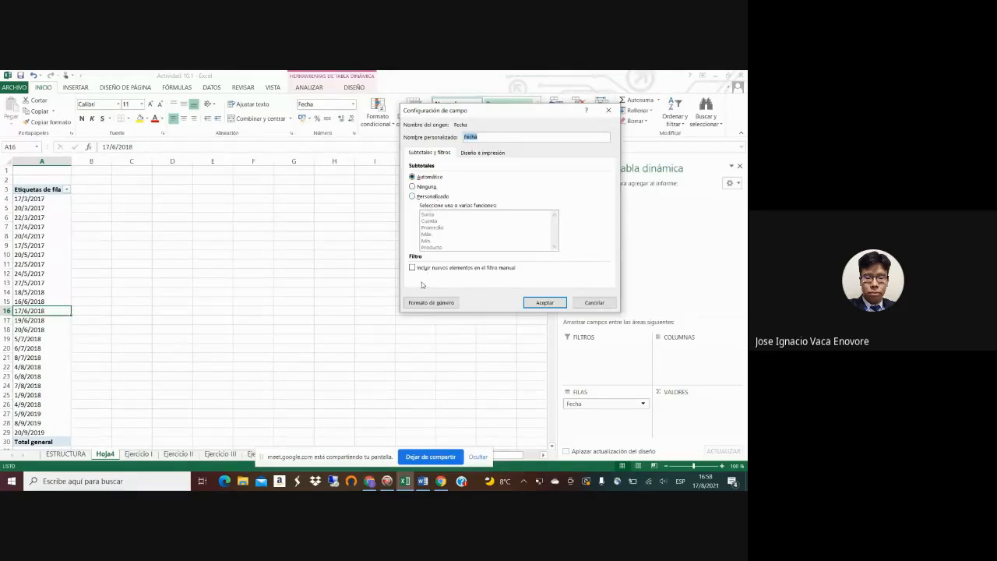
click(433, 302)
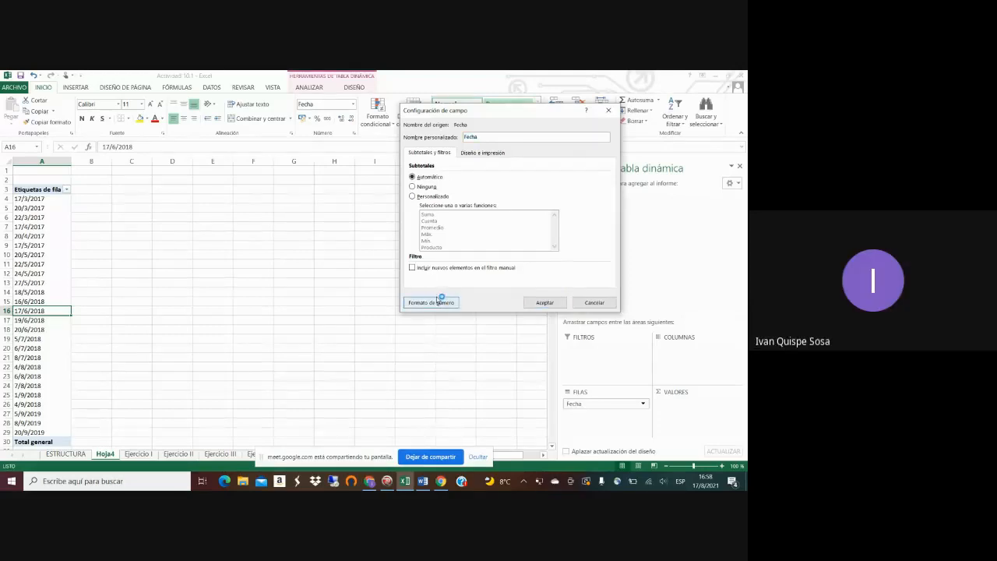
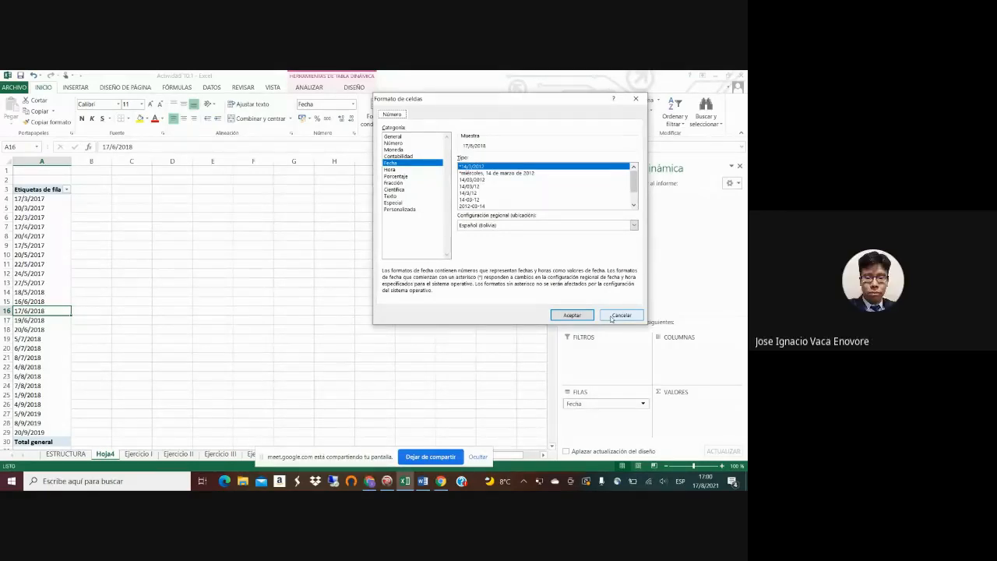
click(611, 316)
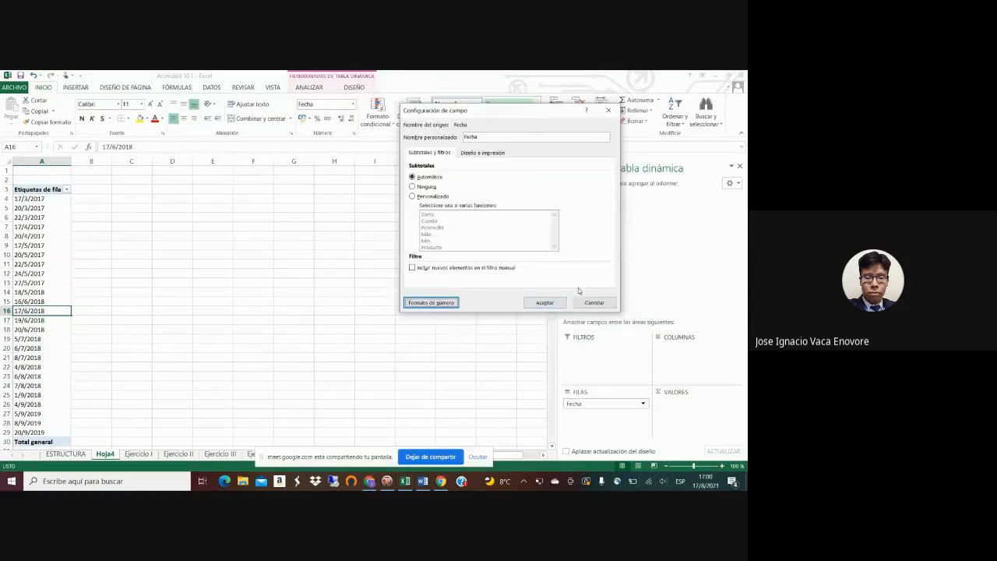
click(586, 303)
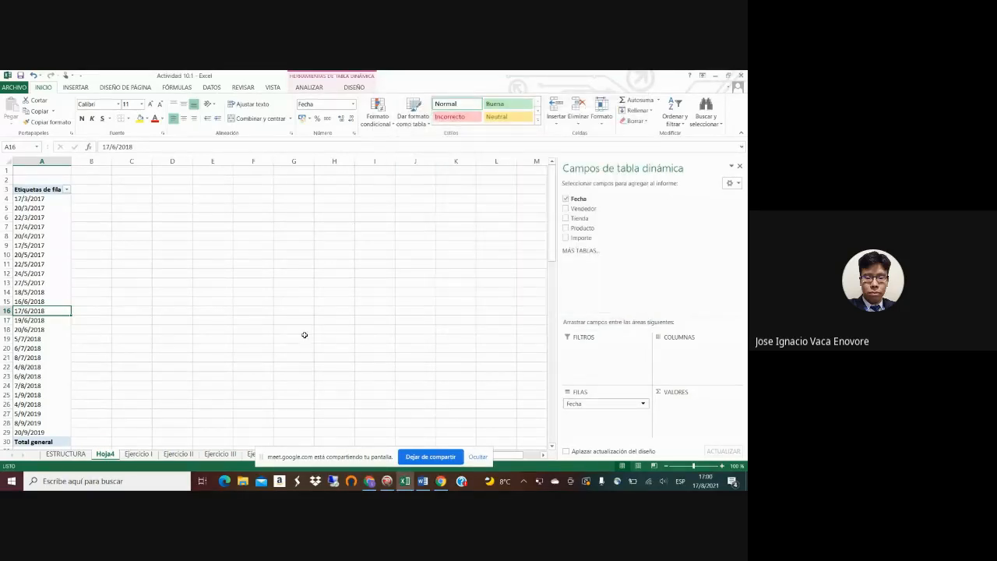
Step: Delete the Hoja4 sheet with its pivot table from the workbook
right_click(106, 455)
click(132, 353)
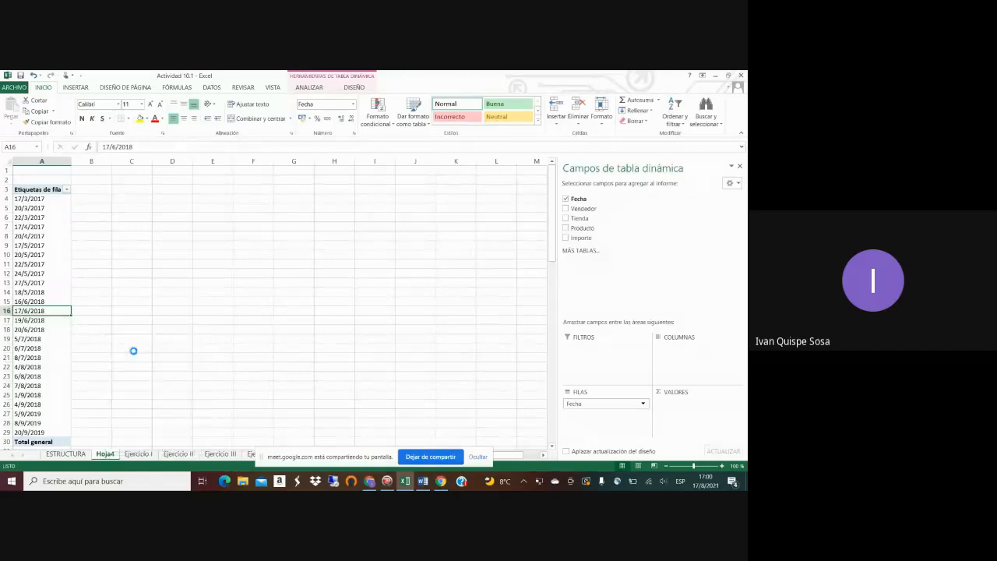
click(352, 301)
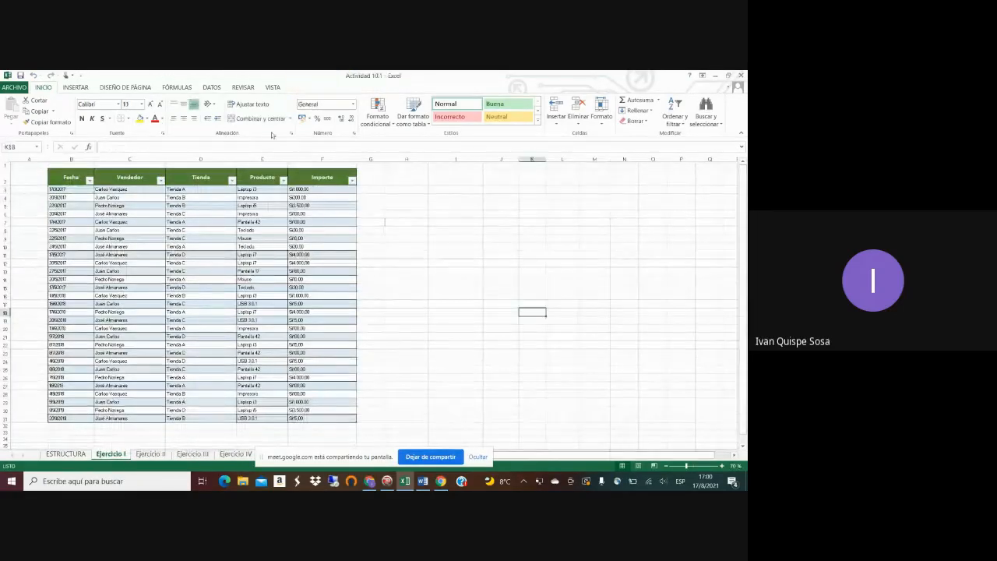
drag(11, 223, 16, 418)
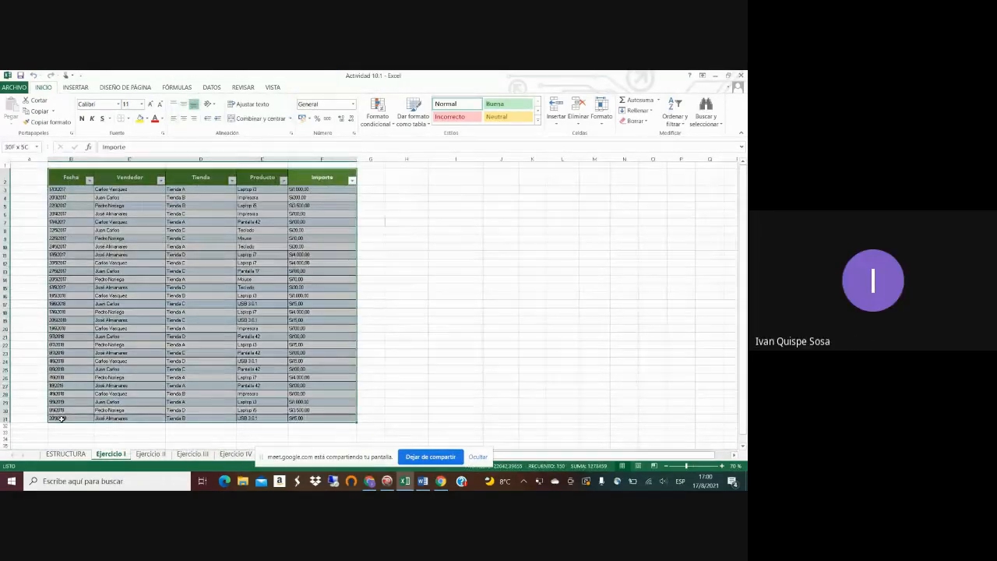
click(76, 88)
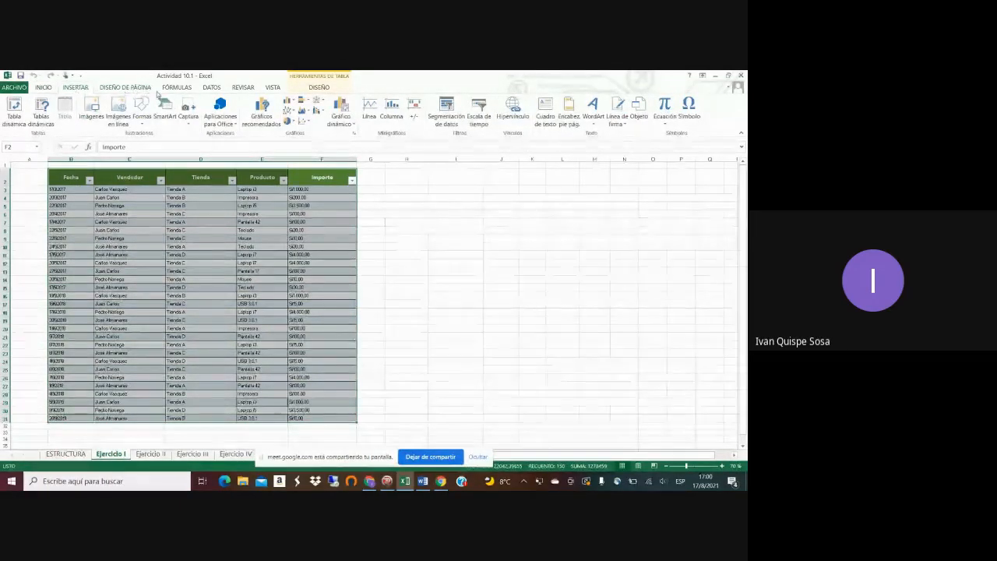
click(114, 89)
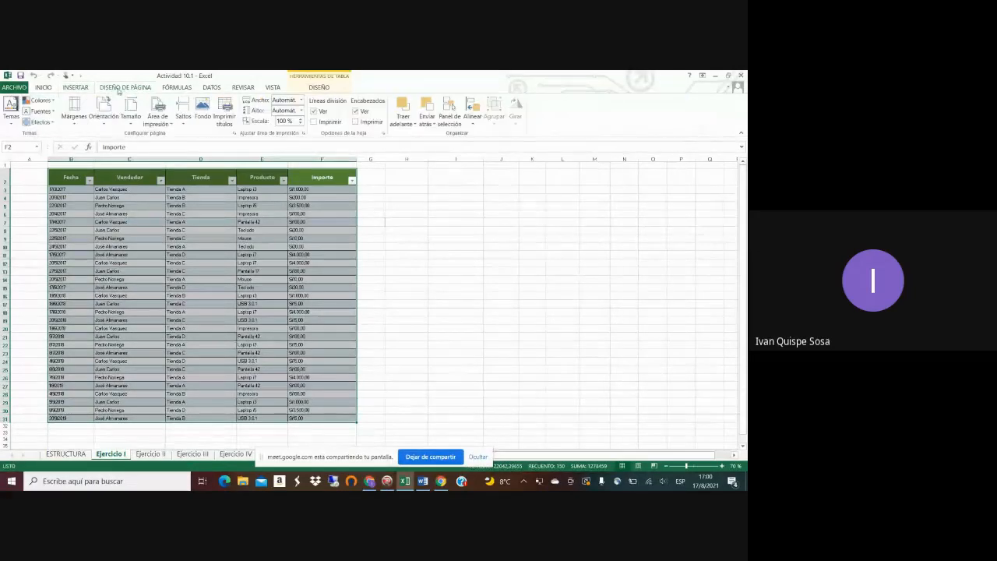
click(83, 88)
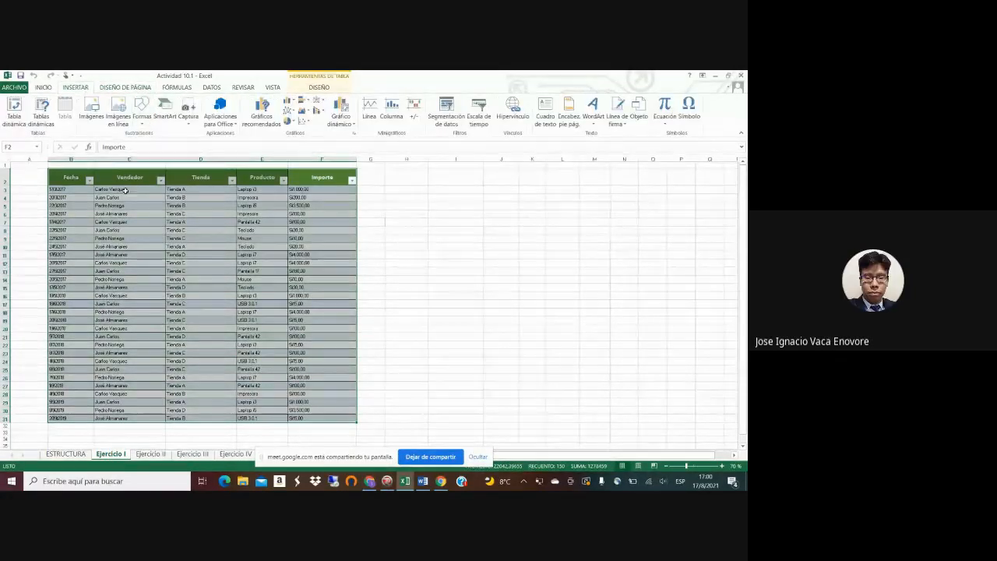
drag(624, 237, 594, 238)
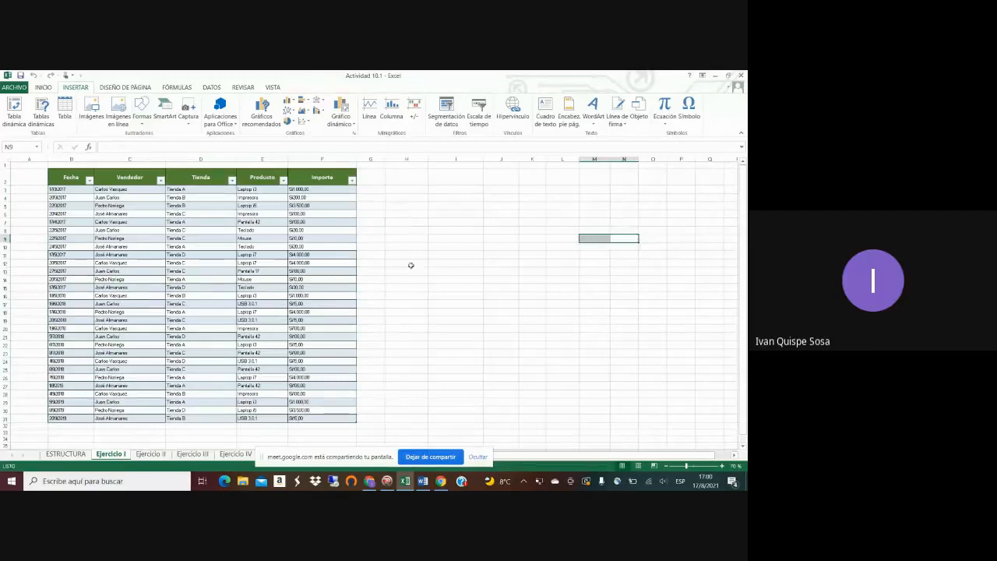
click(411, 295)
Step: Open the Ejercicio II sheet so that its sales data and the sample pivot report fit on screen together
click(150, 454)
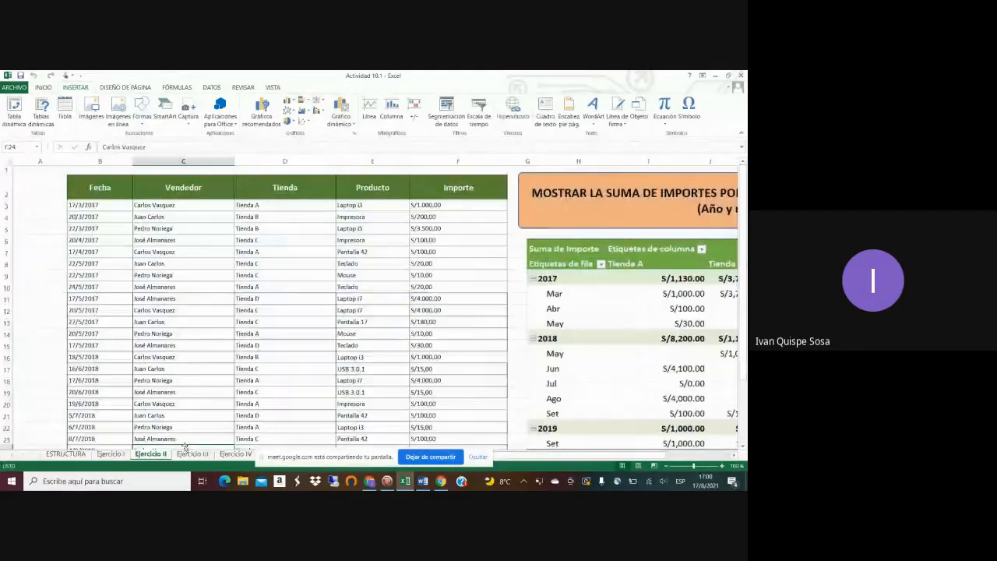
scroll(633, 429, down, 2)
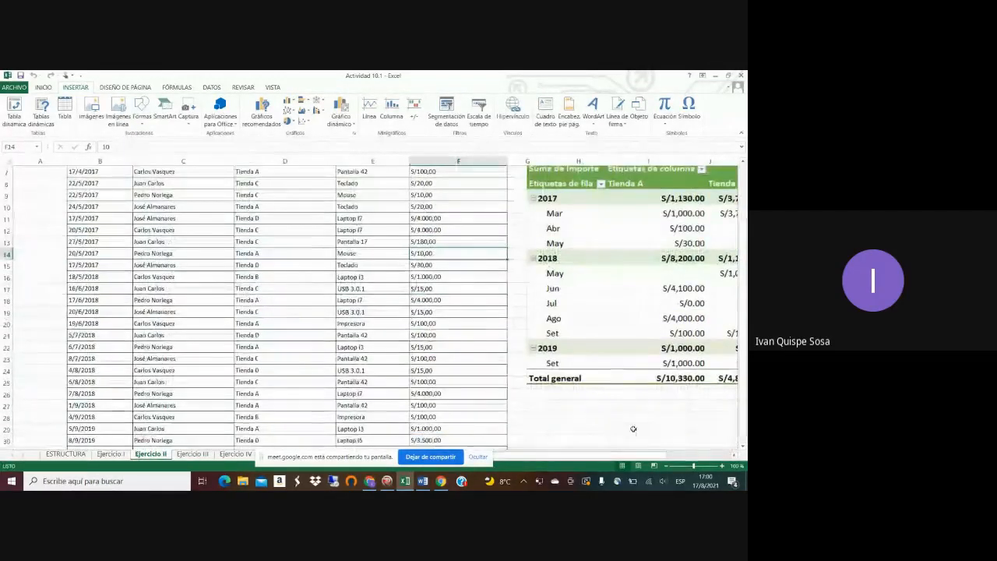
click(667, 466)
click(667, 466)
click(666, 466)
Step: Examine the Ejercicio II sales table and the individual dates in its Fecha column
click(80, 178)
mouse_move(80, 178)
mouse_down()
mouse_move(327, 382)
mouse_move(328, 418)
mouse_up()
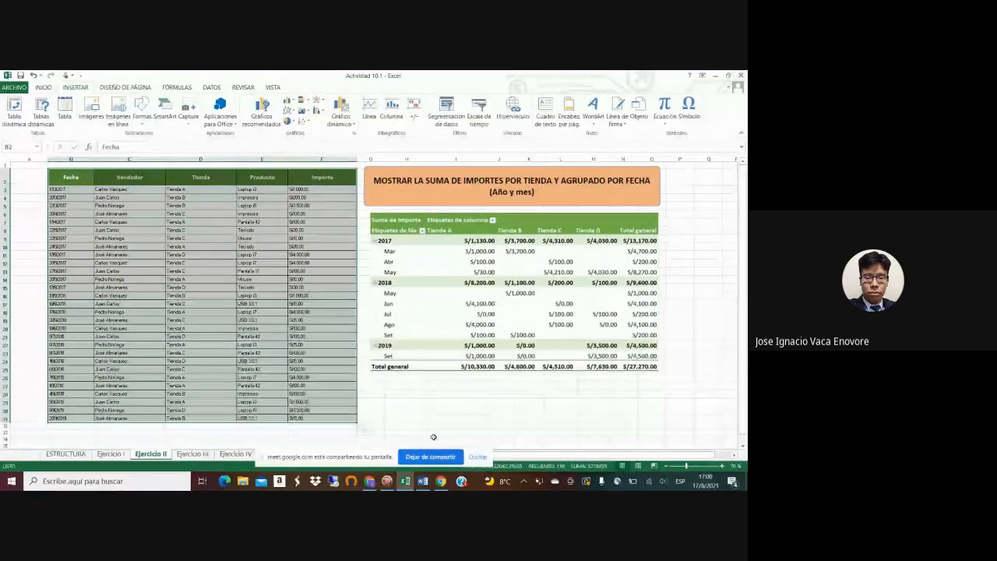
click(57, 247)
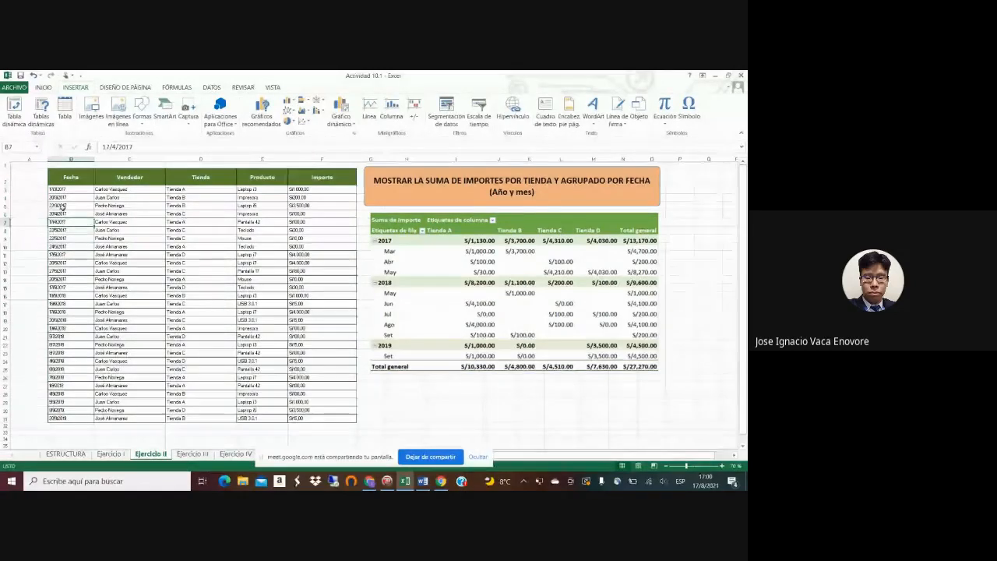
click(65, 283)
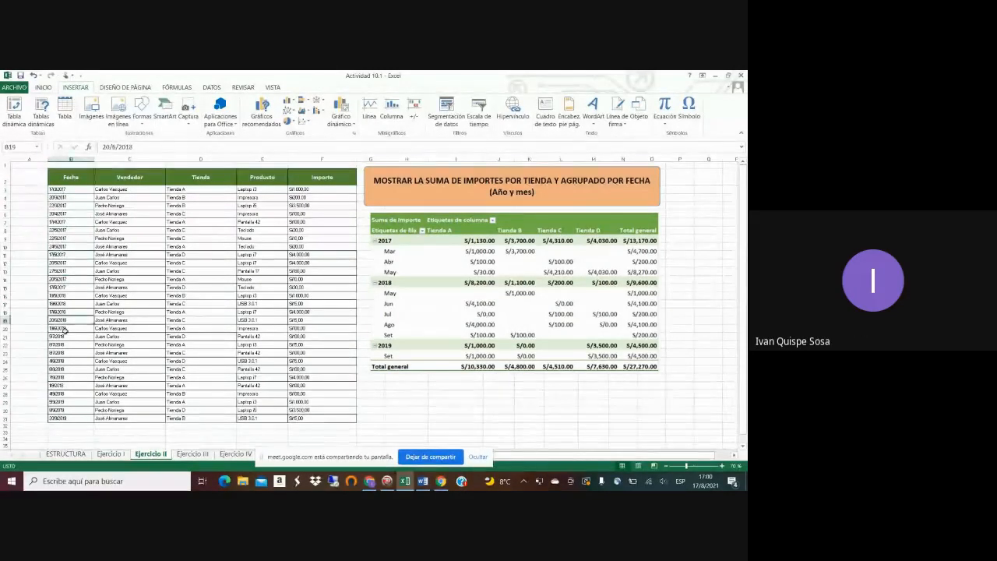
click(69, 254)
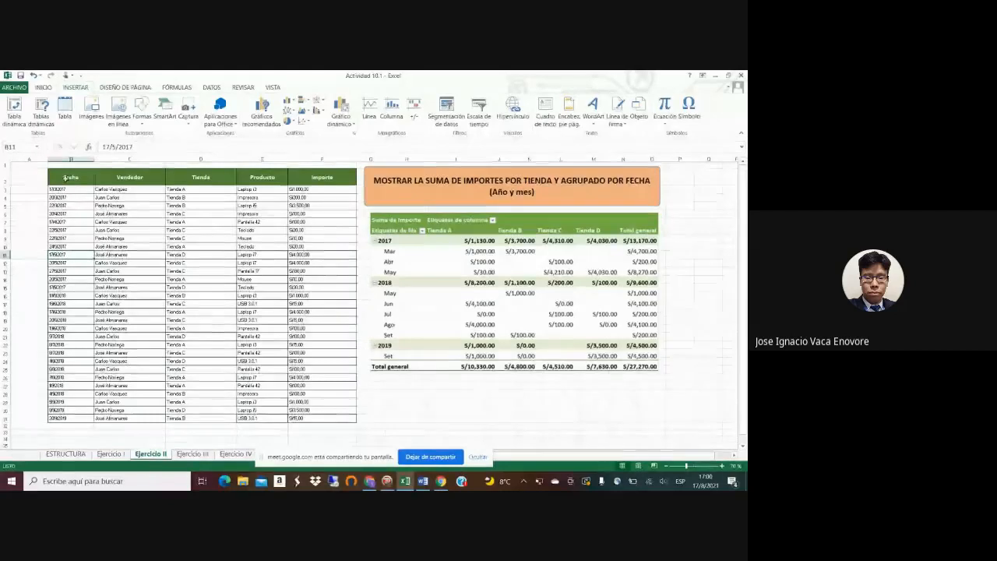
click(71, 179)
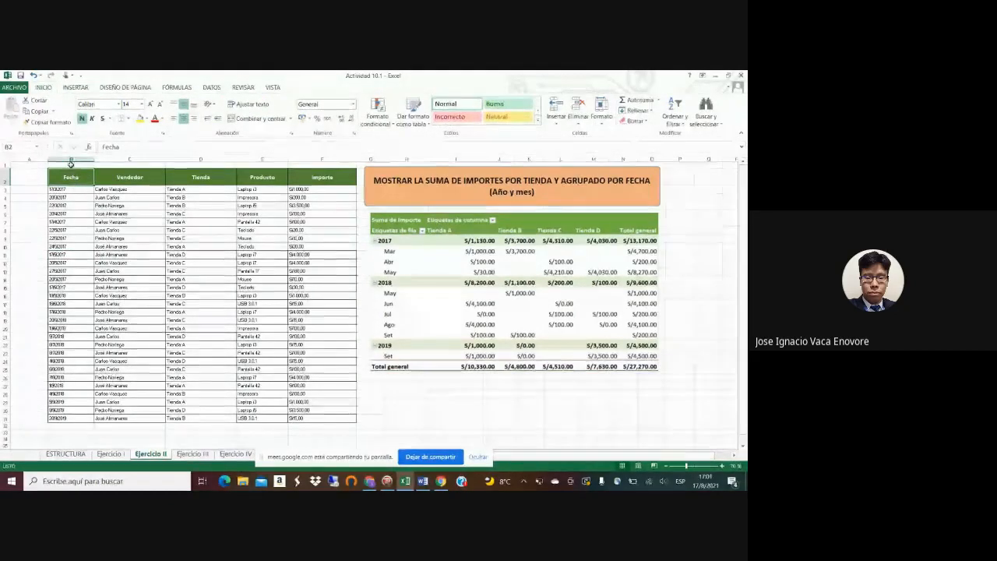
Step: Convert the Ejercicio II sales data, from Fecha to Importe, into a table with headers
click(65, 206)
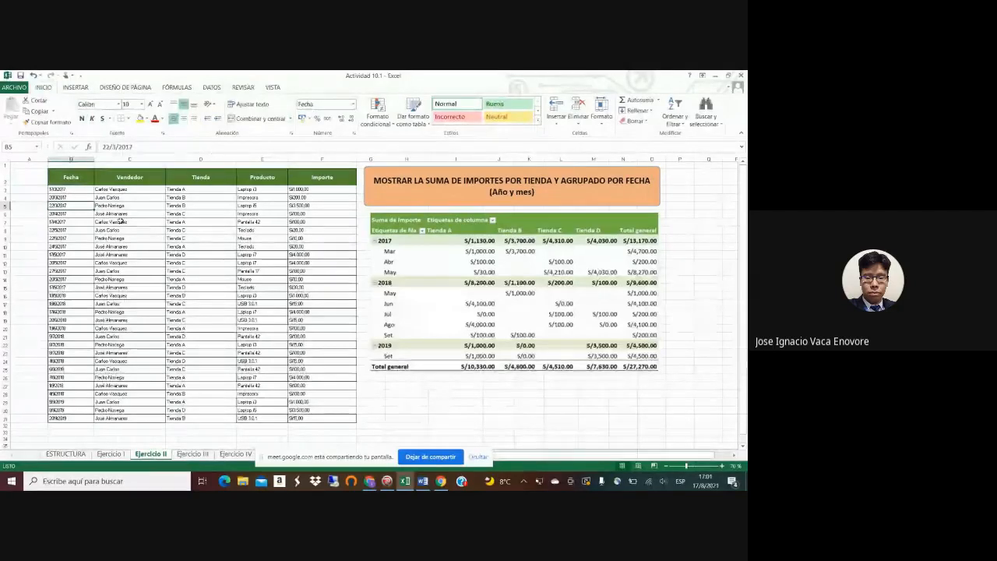
click(71, 189)
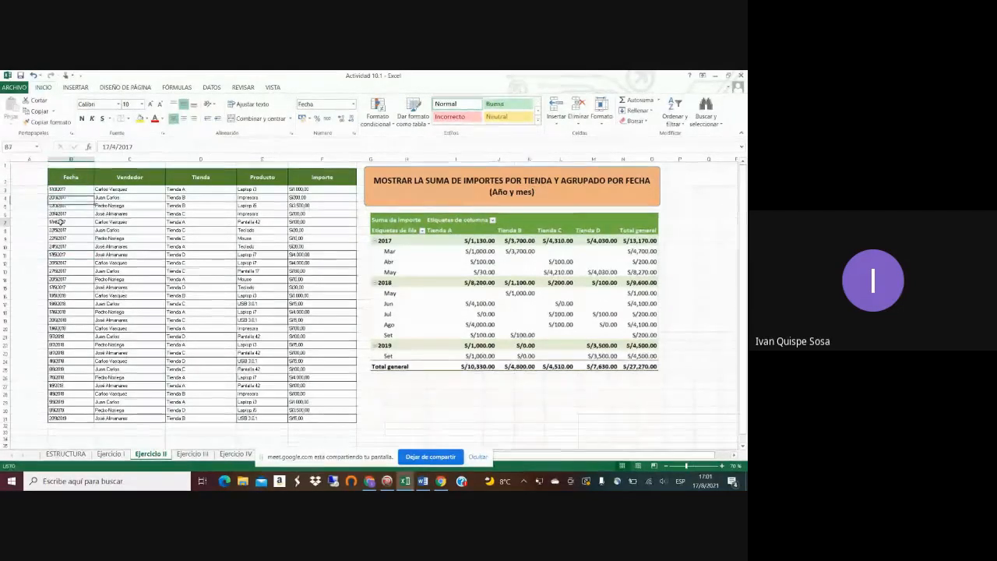
drag(71, 178, 343, 421)
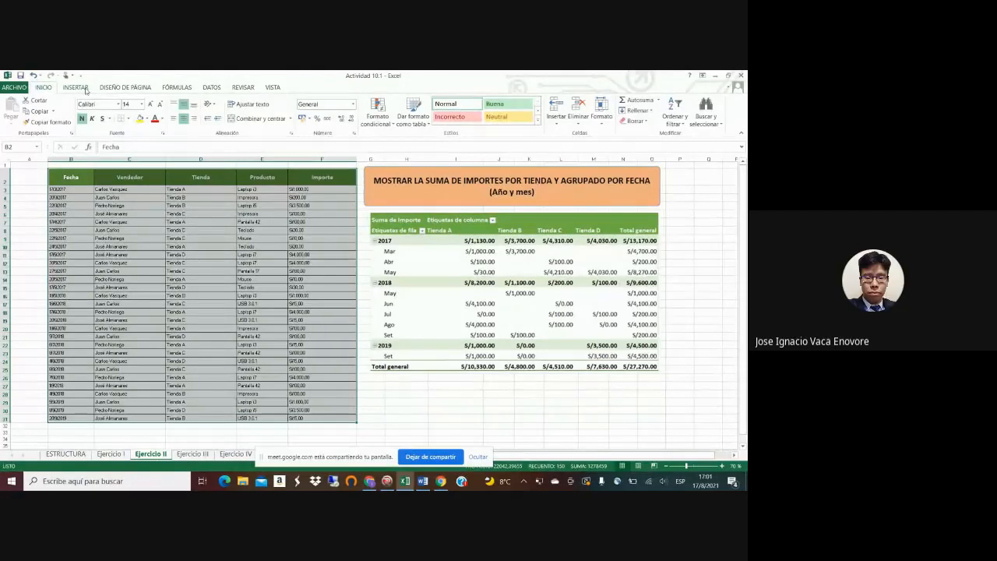
click(75, 88)
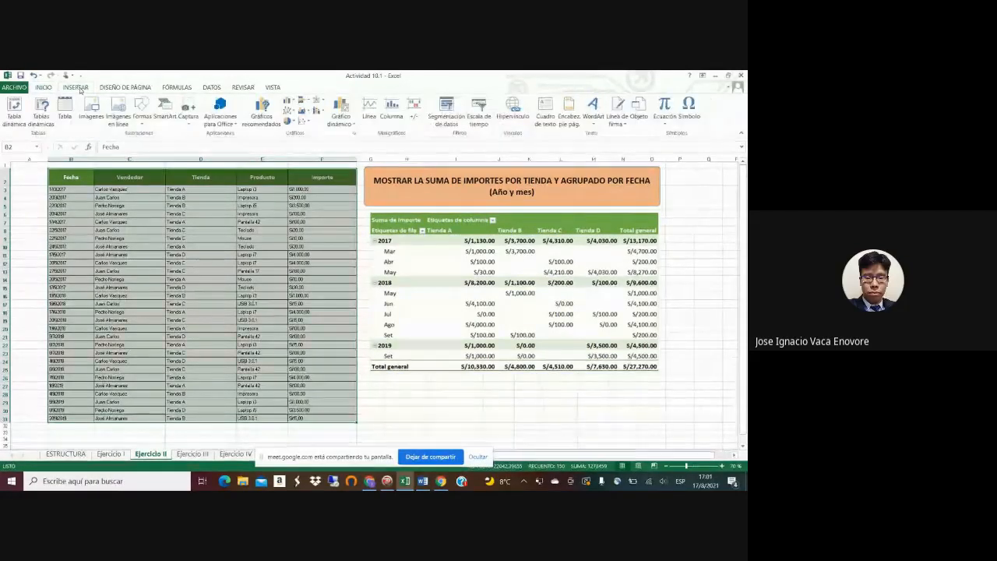
click(65, 109)
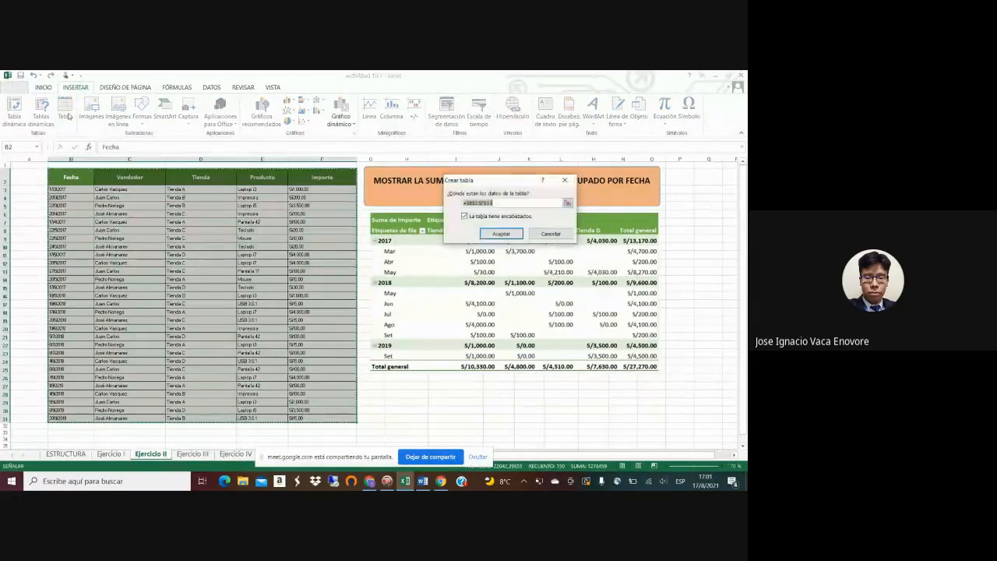
click(501, 234)
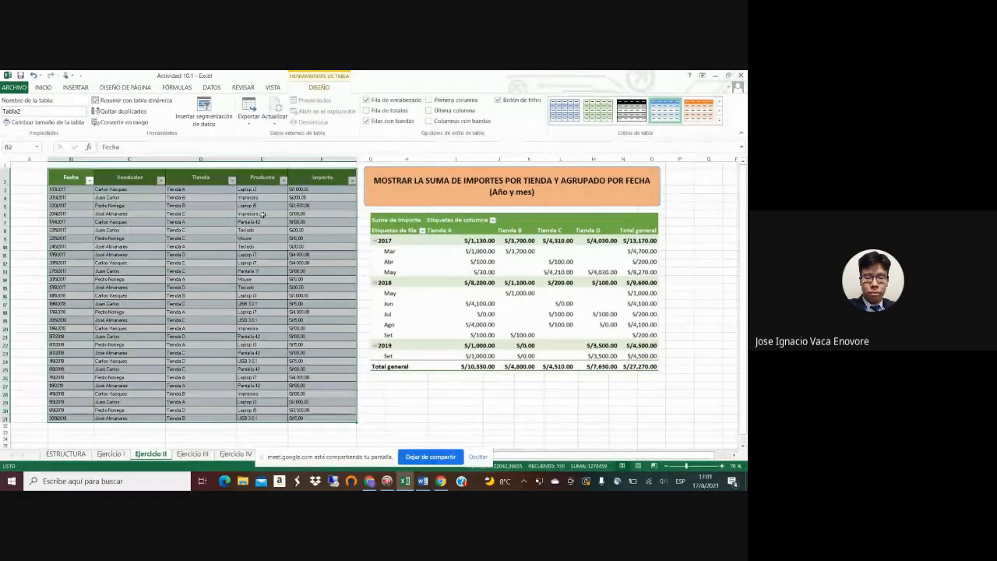
Step: Rename the new sales table with the person's first name
click(10, 146)
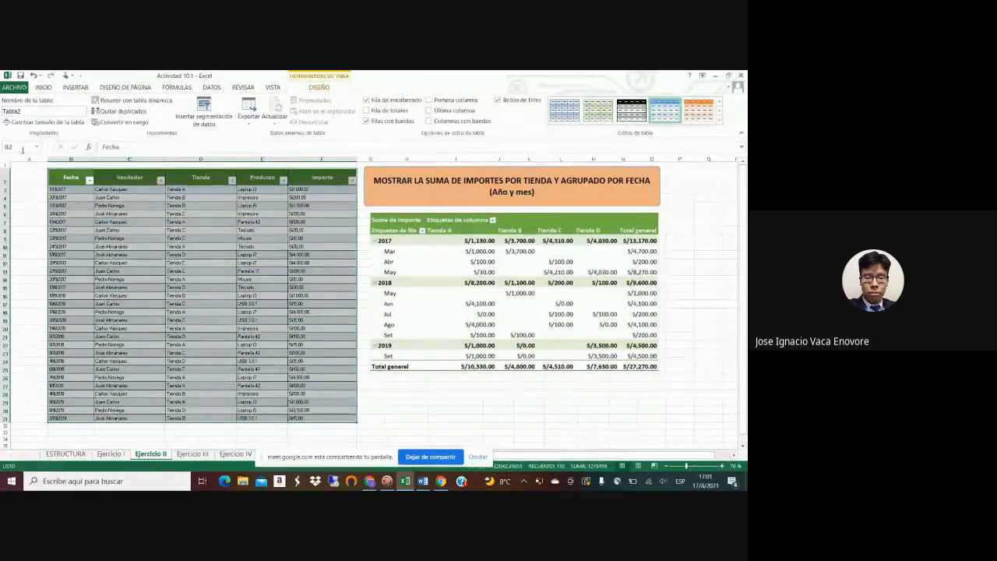
click(29, 111)
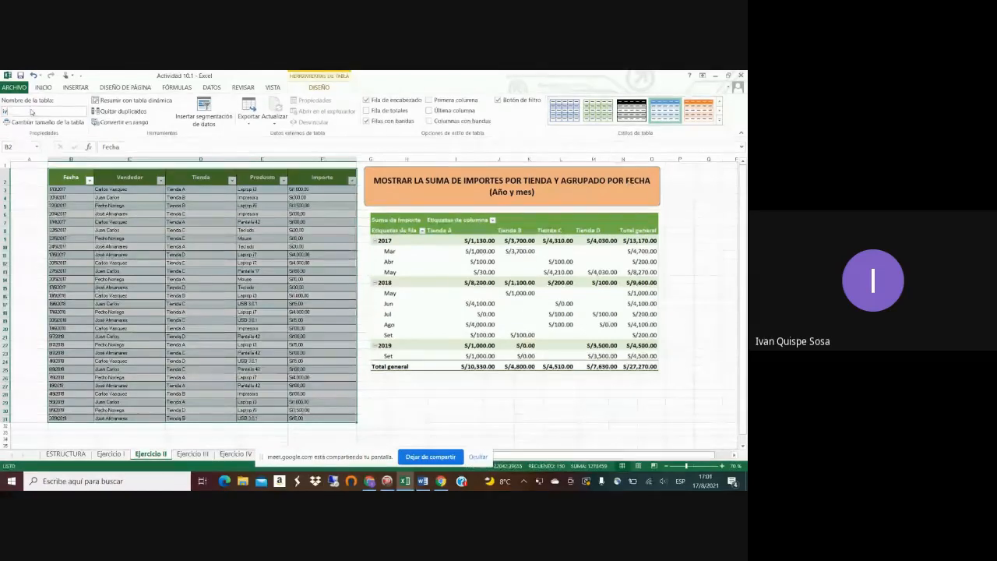
text(ivan)
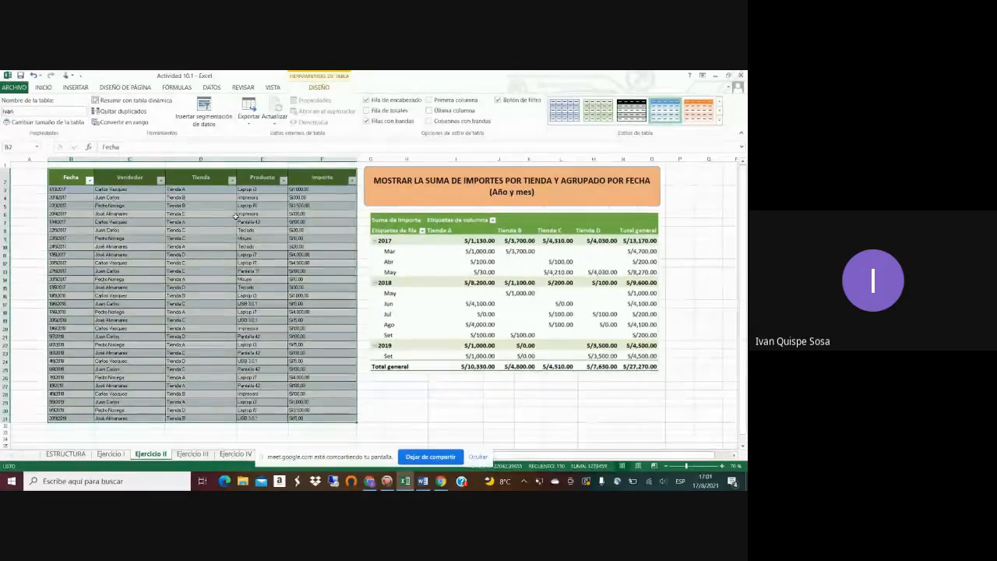
key(Return)
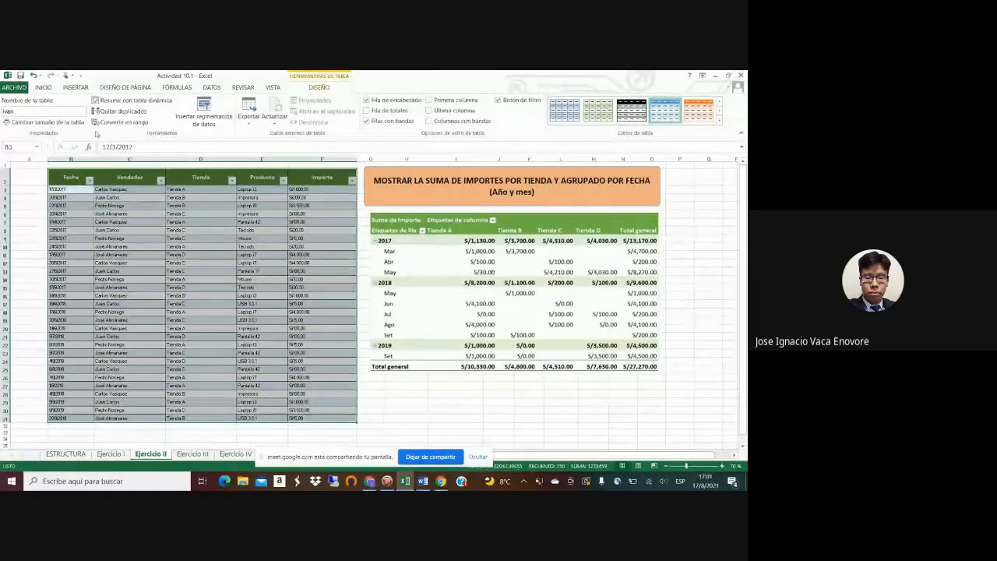
Step: Create a pivot table from the renamed sales table on a new worksheet, with Fecha as the row field
click(78, 88)
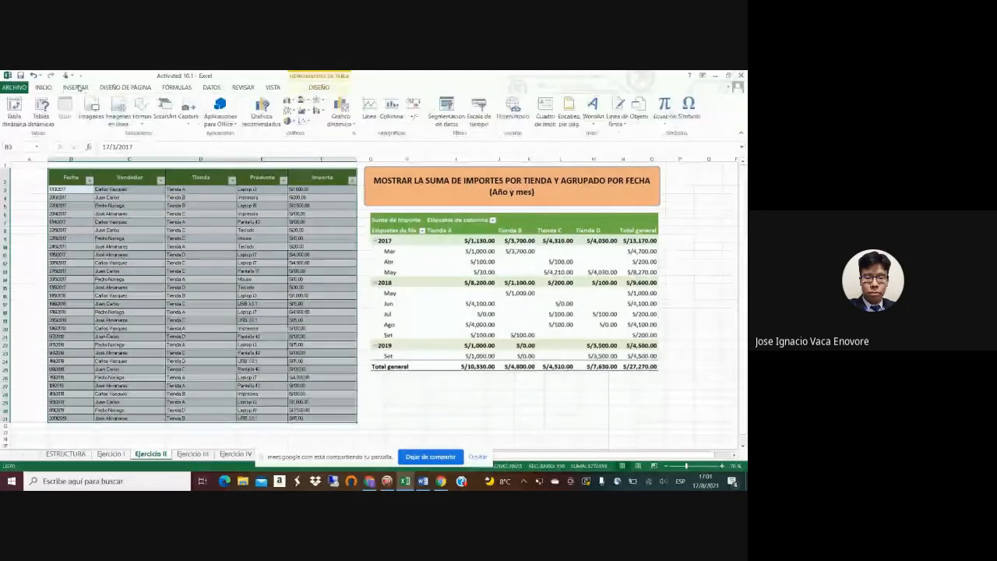
click(15, 117)
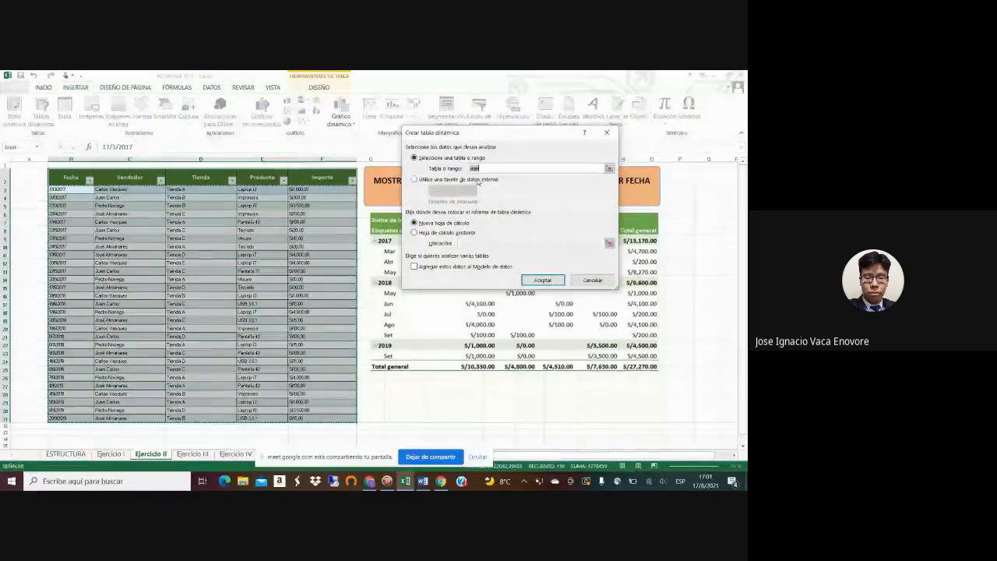
click(540, 277)
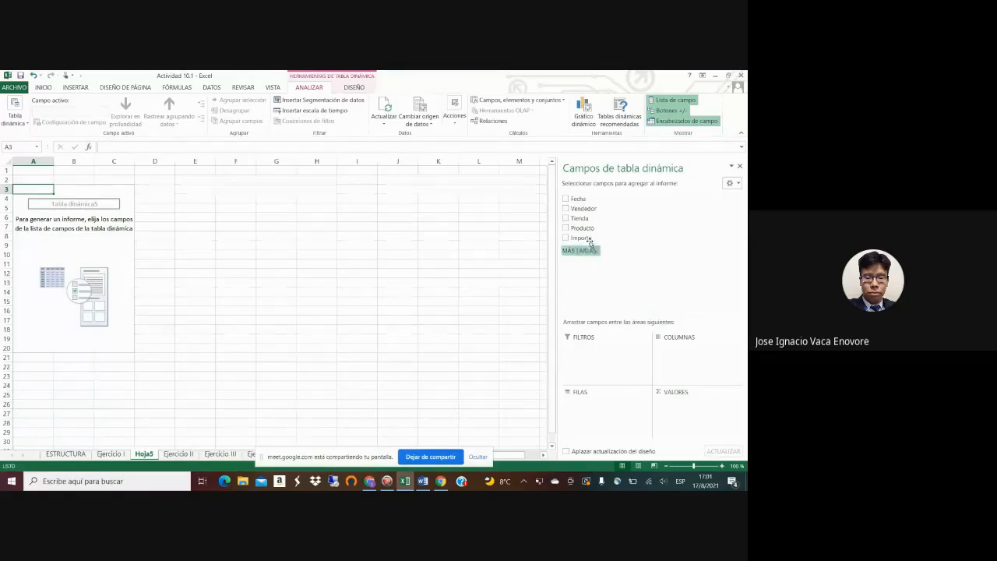
drag(575, 201, 591, 404)
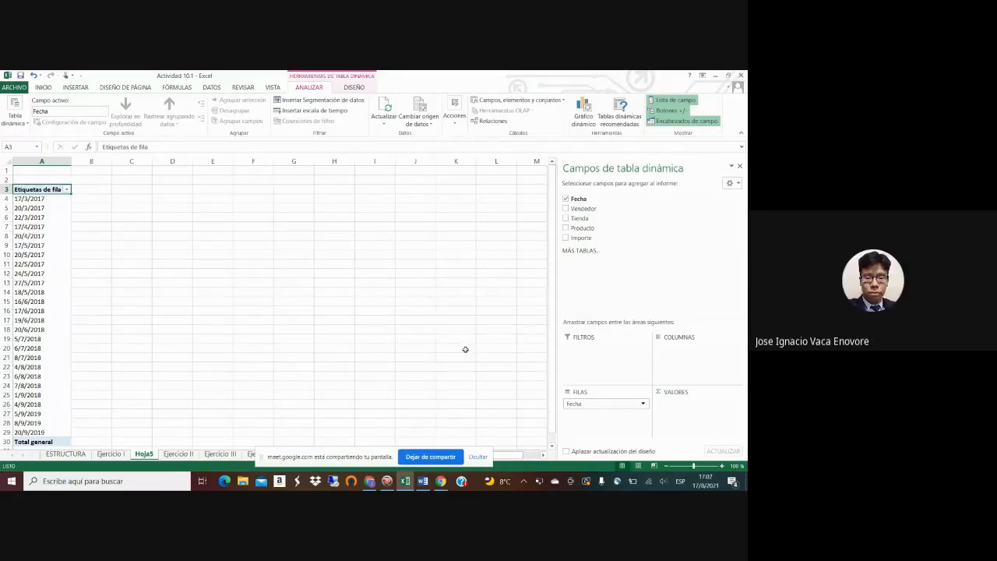
Step: Hide the screen-sharing notice and switch to the Google Meet call in Chrome
click(478, 457)
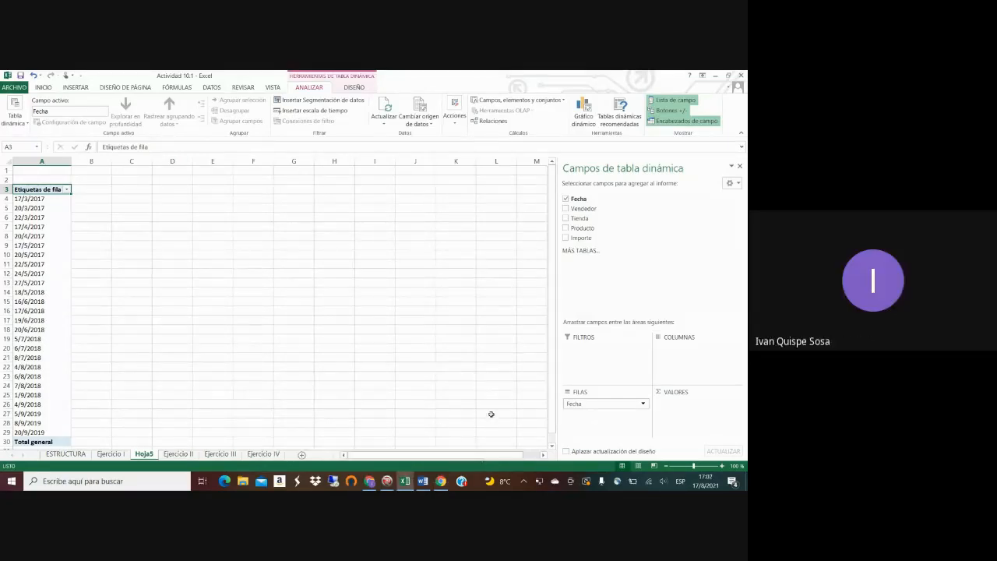
click(370, 481)
click(371, 483)
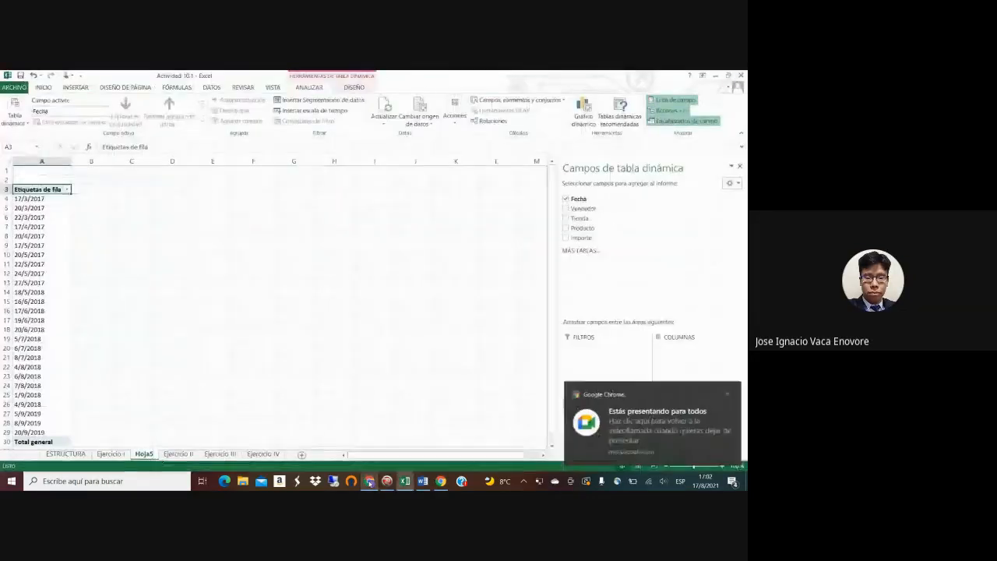
click(370, 483)
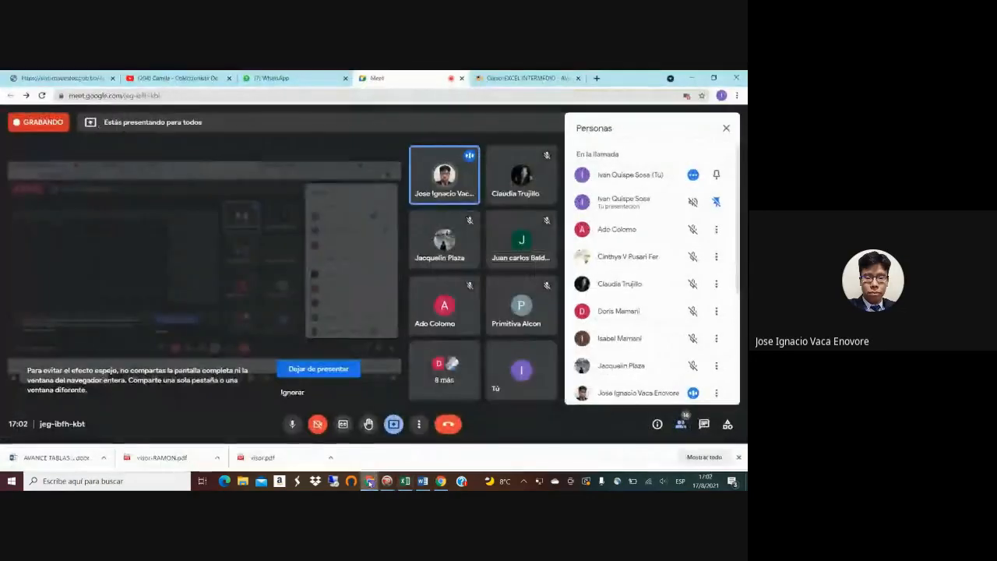
click(370, 481)
click(370, 480)
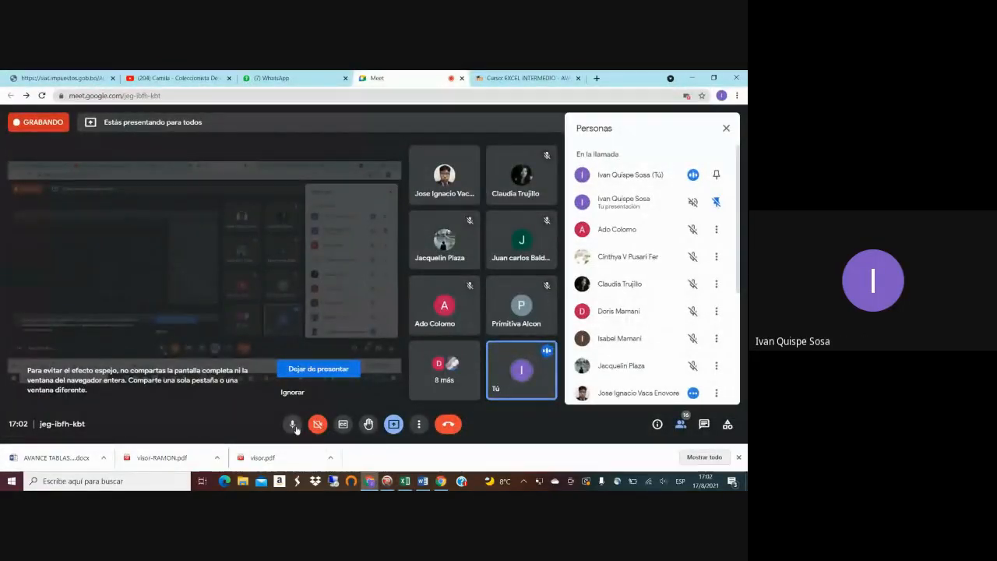
Step: Mute the microphone in the call and stop presenting the screen
click(299, 426)
click(301, 427)
click(300, 425)
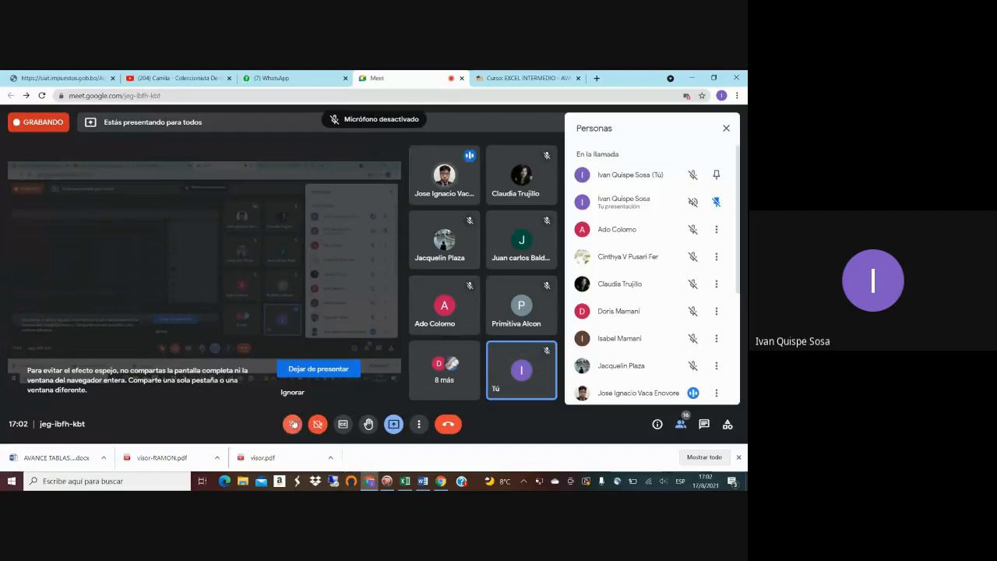
click(394, 424)
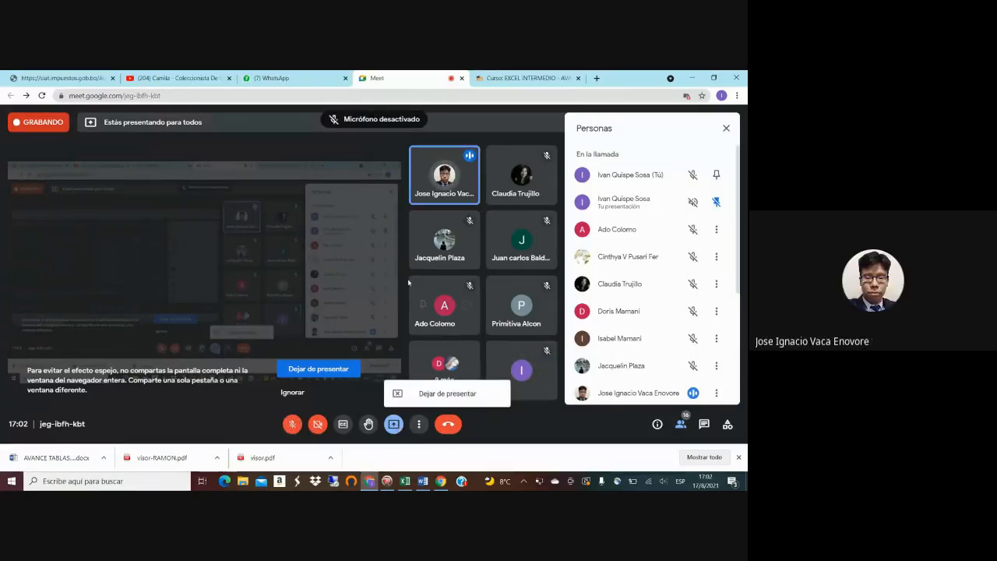
click(447, 393)
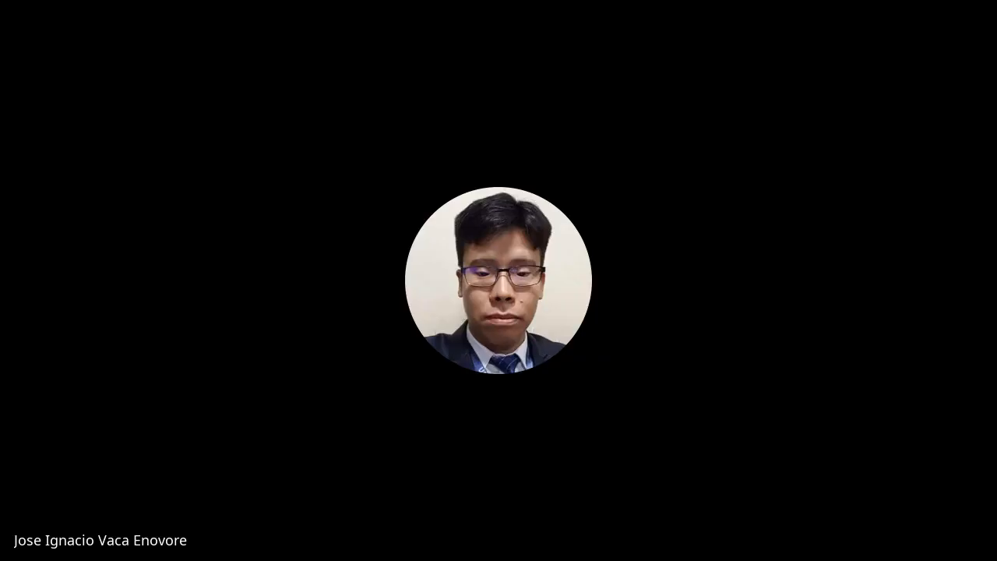
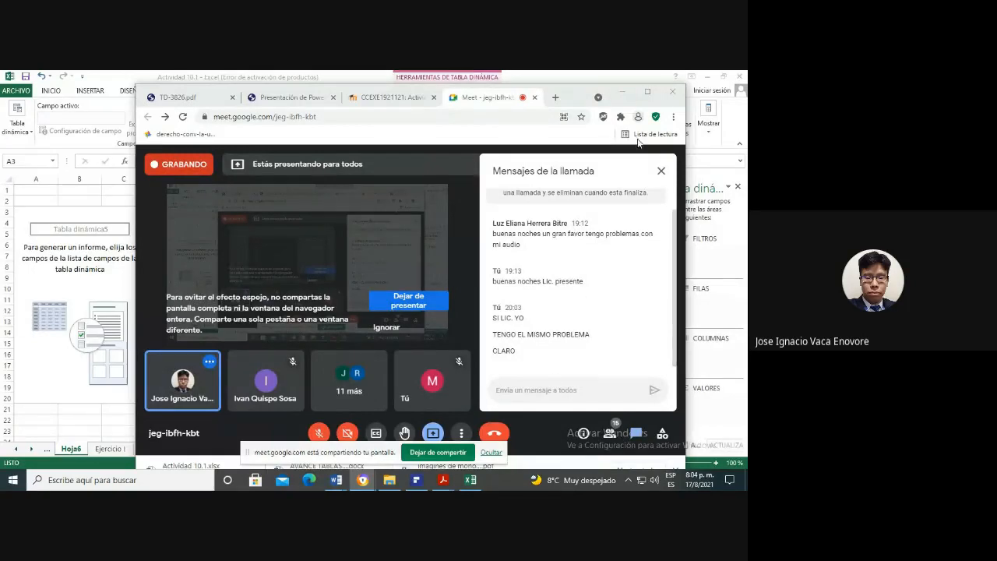
Step: Return to Excel, add Fecha as the row field of the Hoja6 pivot table, and give it the 2012-03-14 date format
click(622, 92)
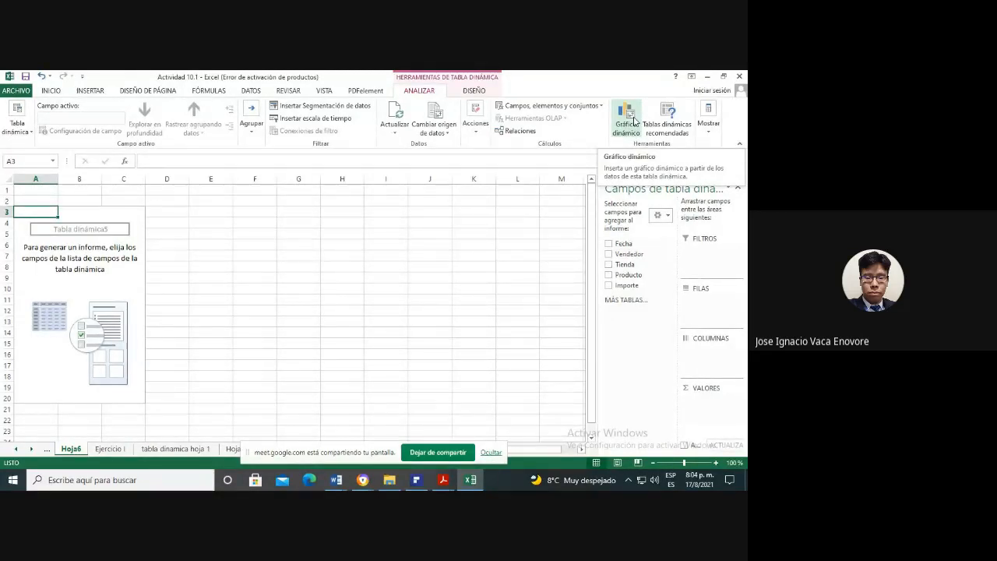
click(609, 245)
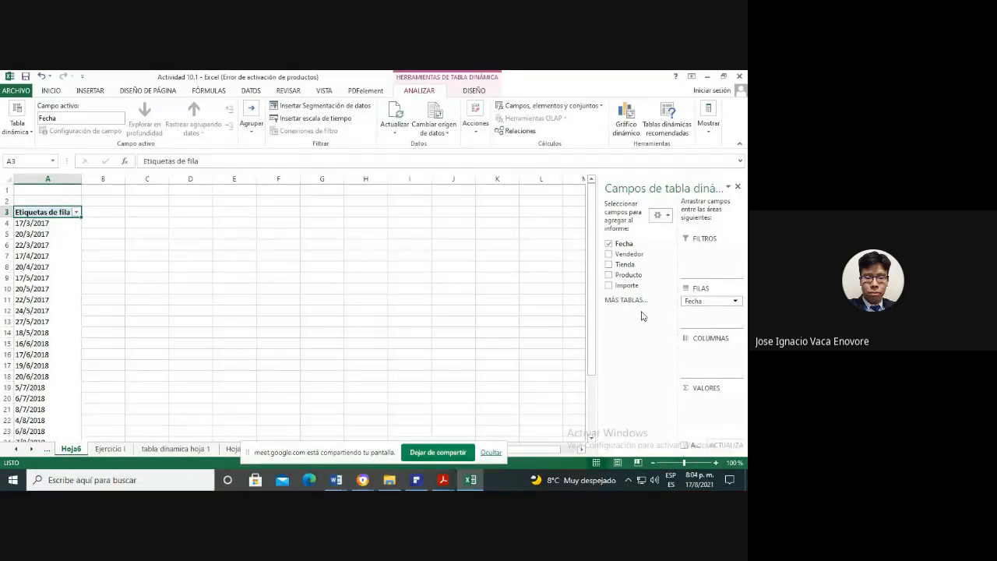
click(719, 302)
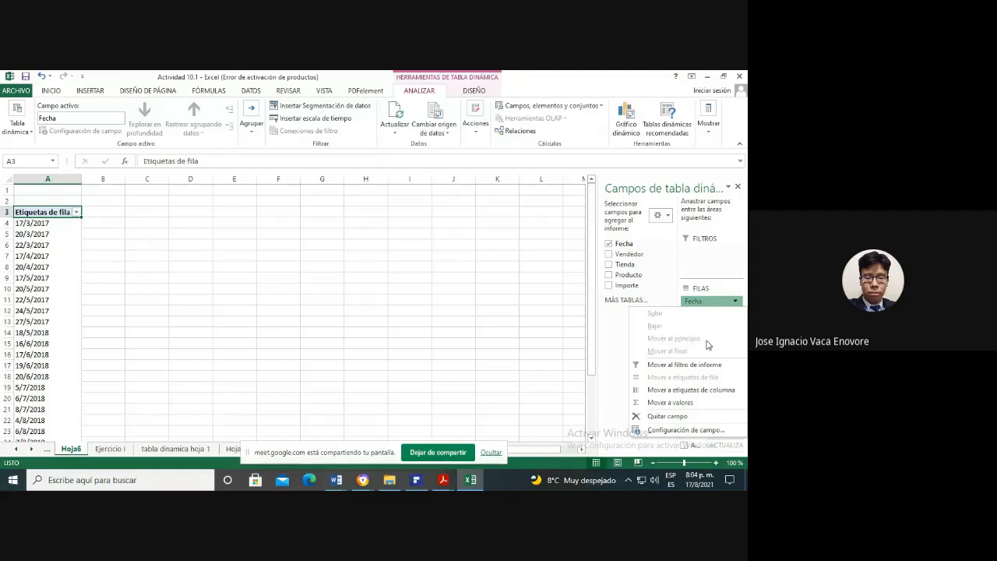
click(688, 431)
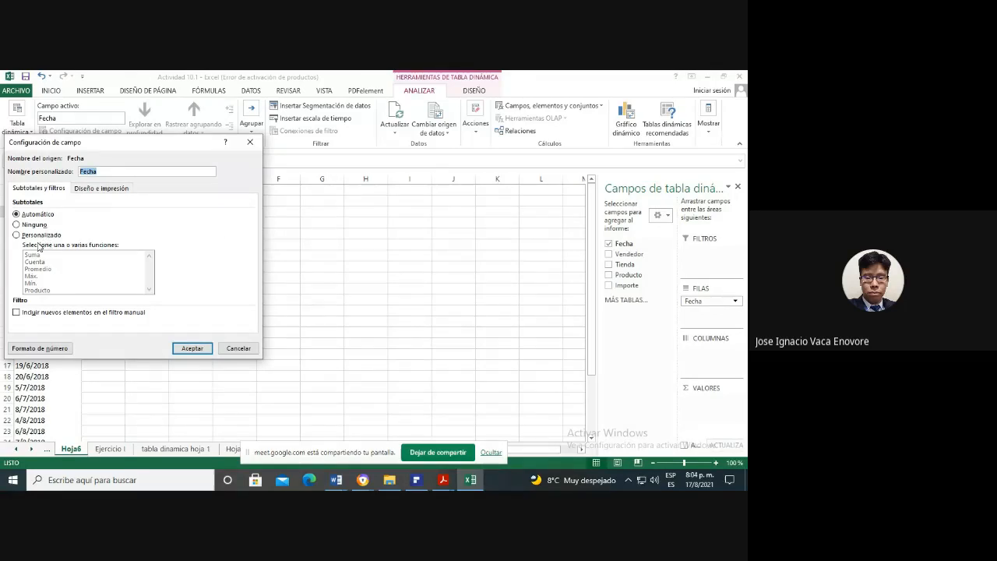
click(101, 191)
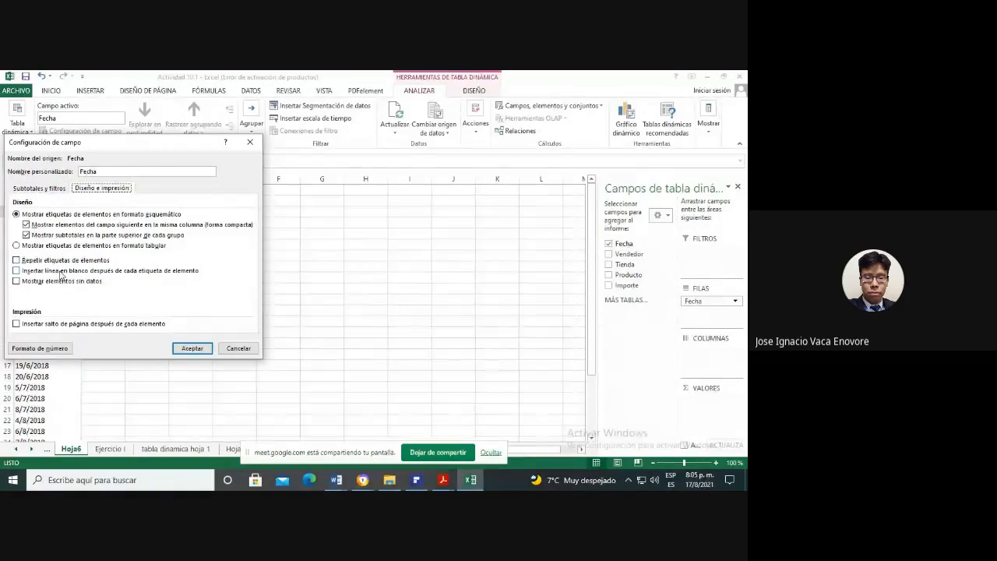
click(51, 350)
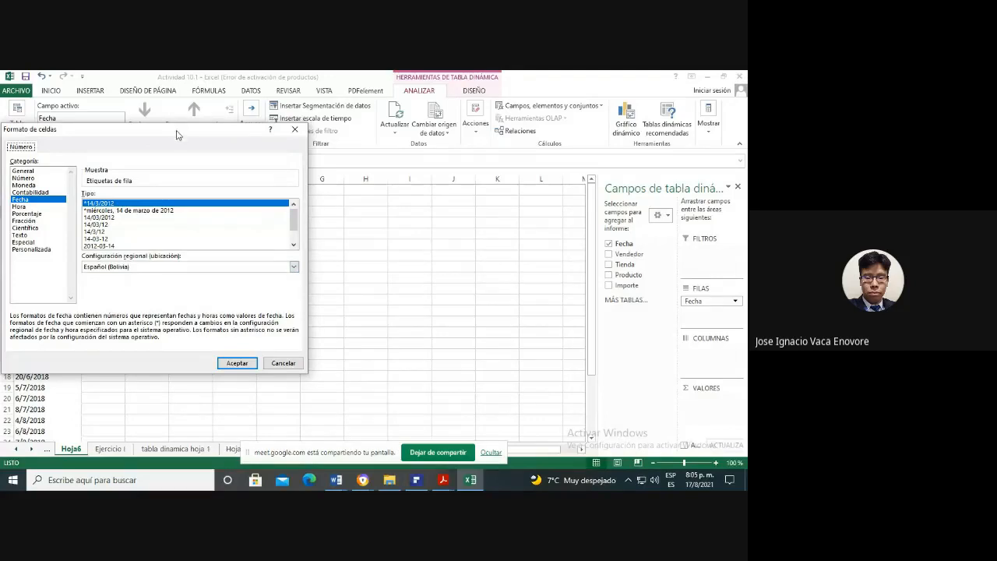
drag(176, 135, 246, 158)
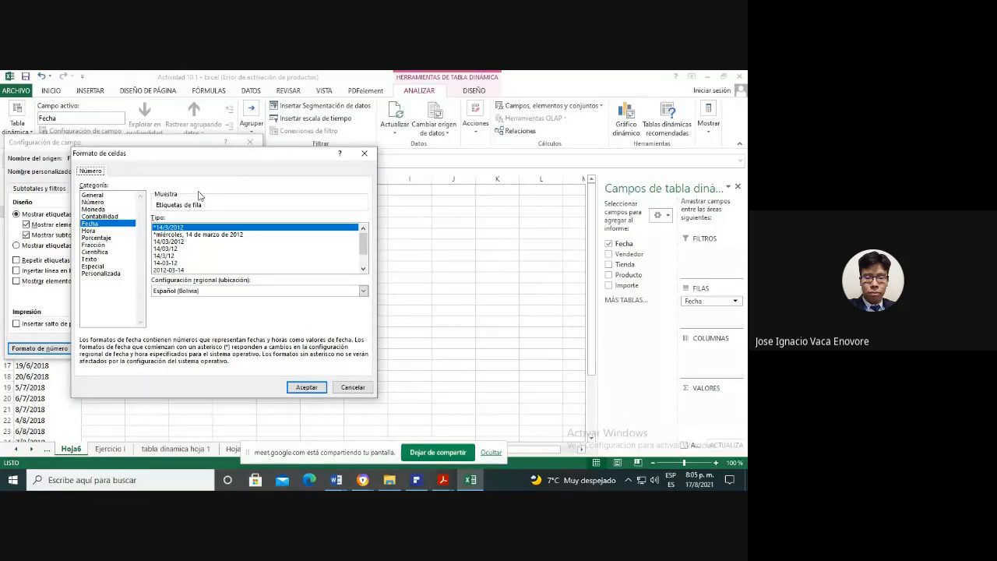
click(171, 270)
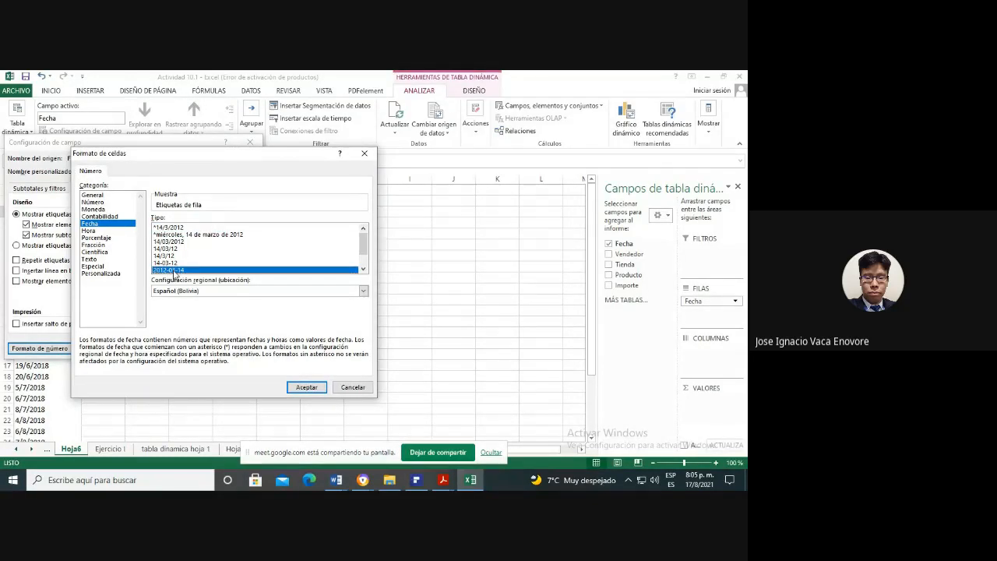
click(314, 390)
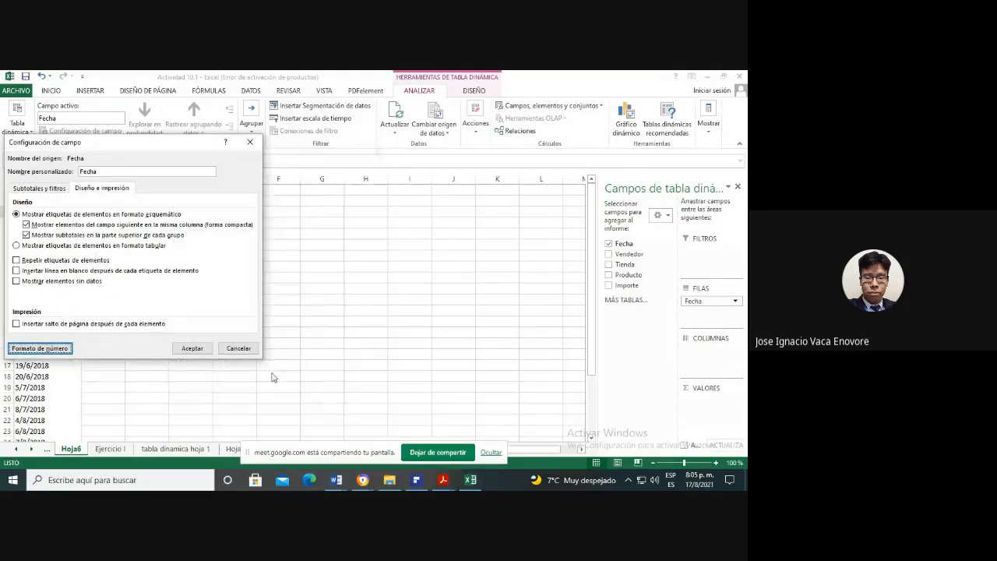
click(192, 349)
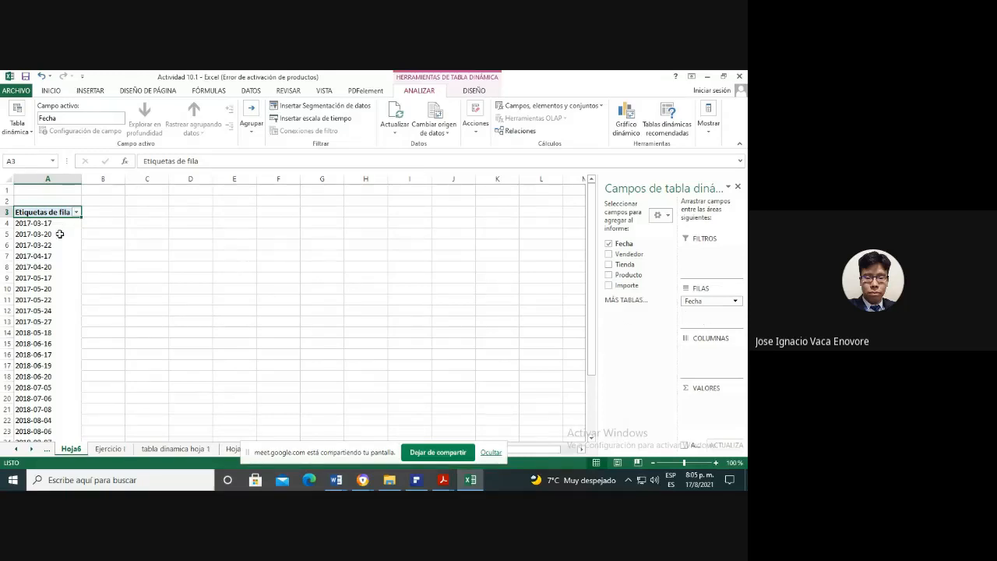
Step: Select the pivot table's row labels from the Etiquetas de fila header down to Total general
drag(60, 211, 44, 419)
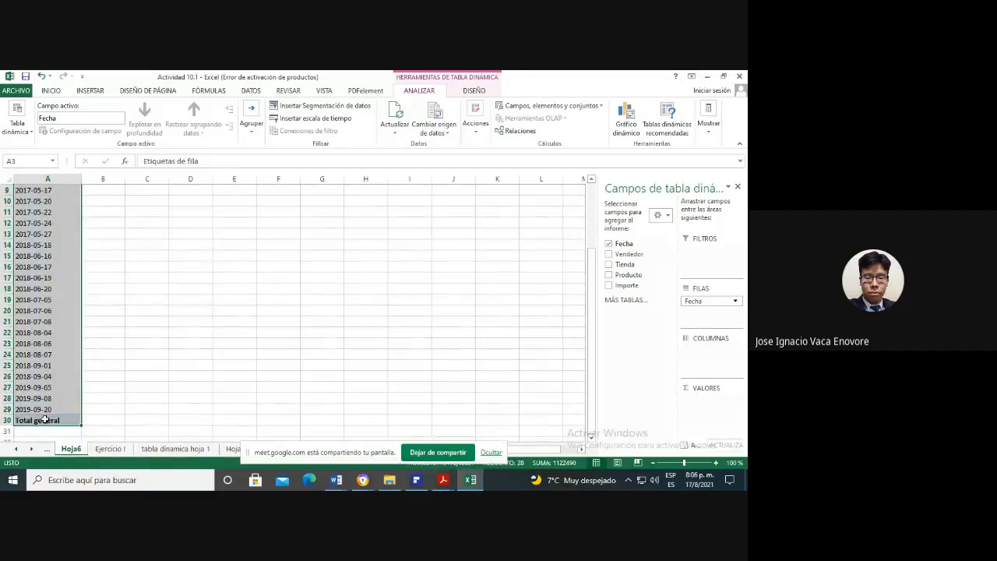
scroll(346, 397, up, 1)
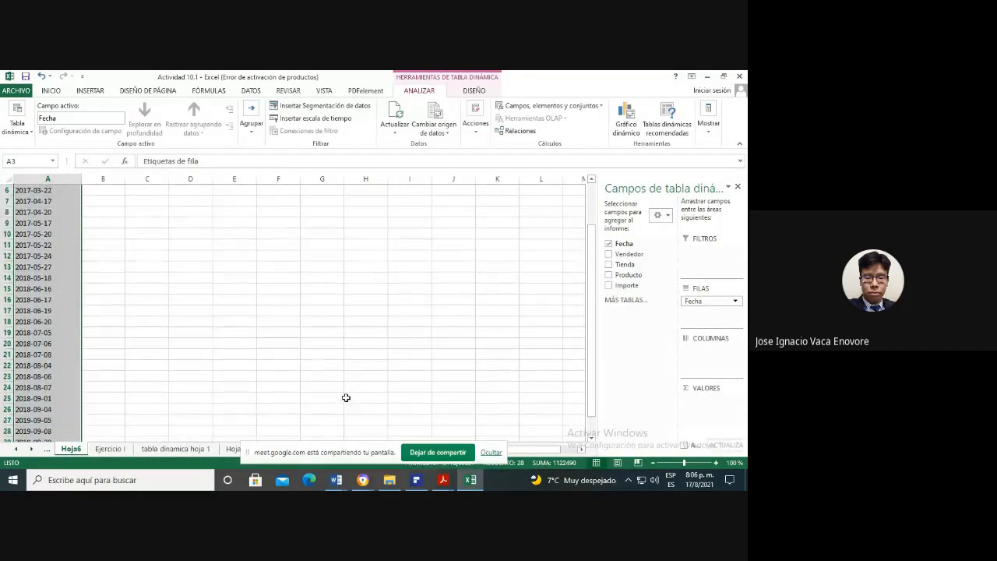
scroll(346, 398, up, 2)
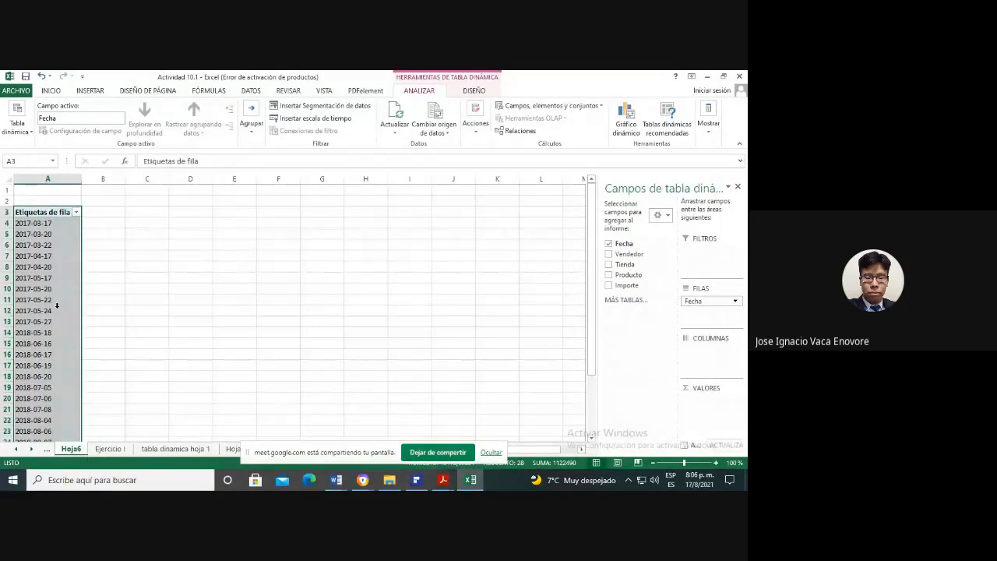
Step: Try grouping the whole selected range of pivot table dates, from 2017-03-17 to 2019-09-20, and undo the grouping
click(20, 223)
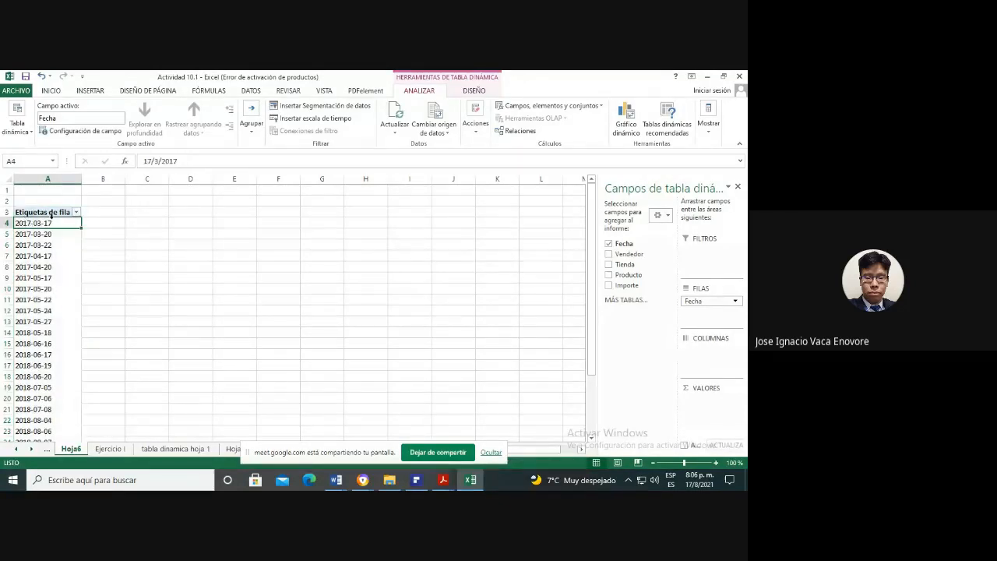
drag(49, 223, 53, 403)
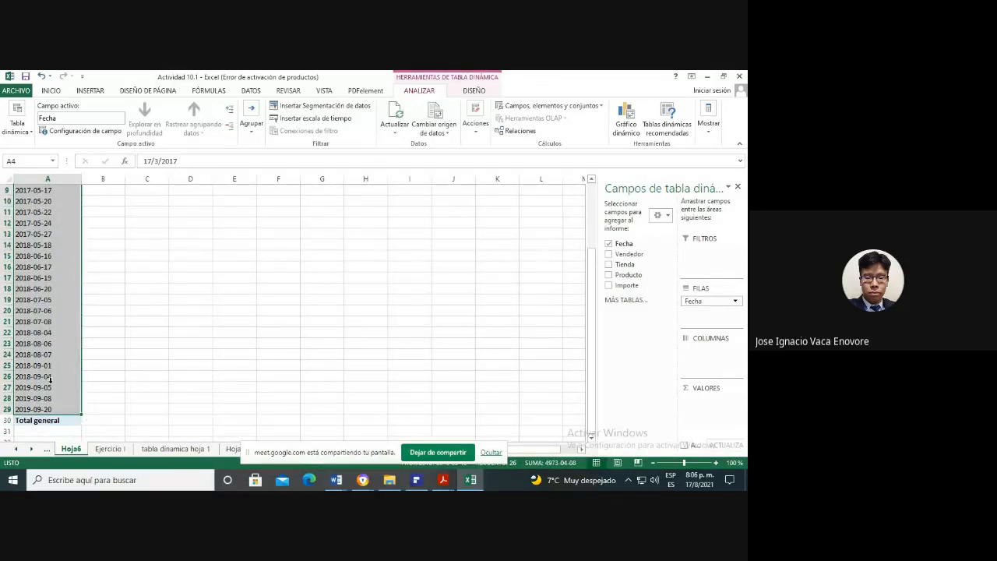
right_click(55, 384)
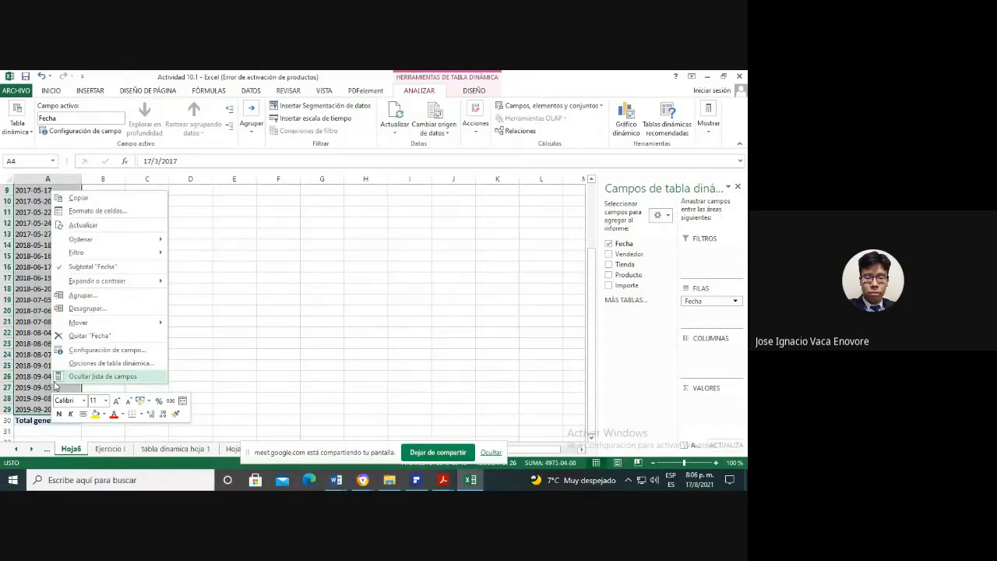
click(83, 296)
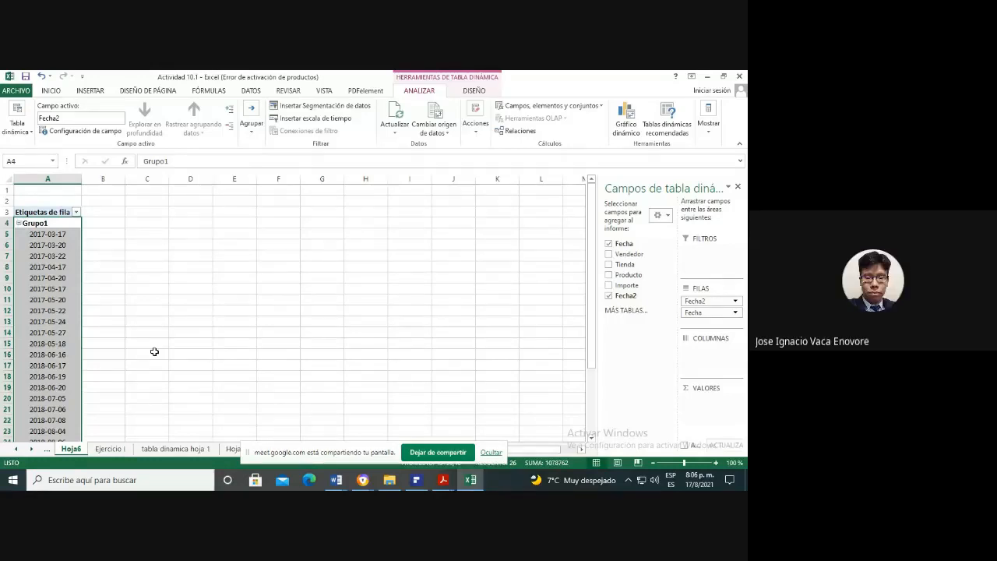
key(ctrl+z)
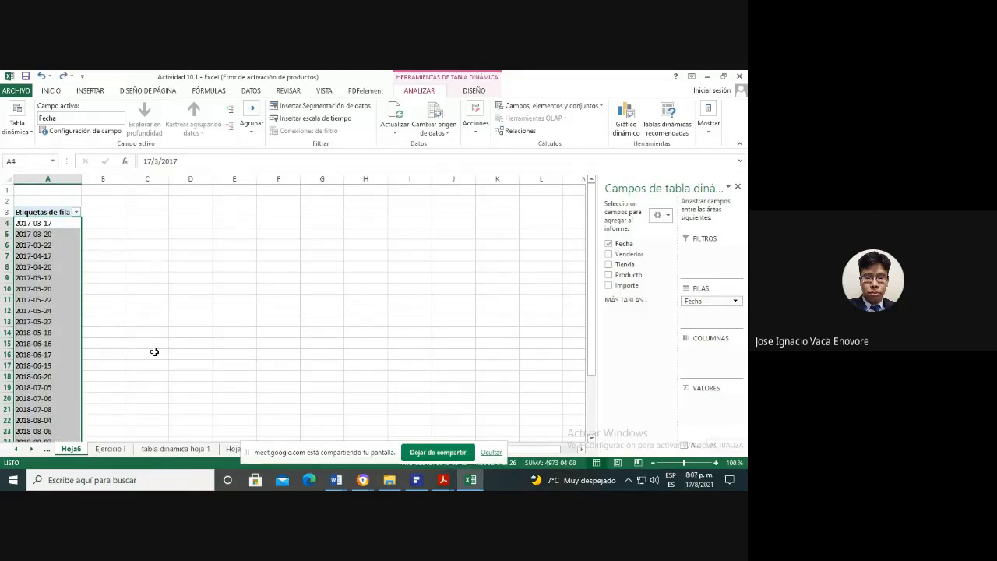
Step: Group the pivot table's dates by Meses, Trimestres and Años, starting from the single date cell 2017-03-22
click(33, 267)
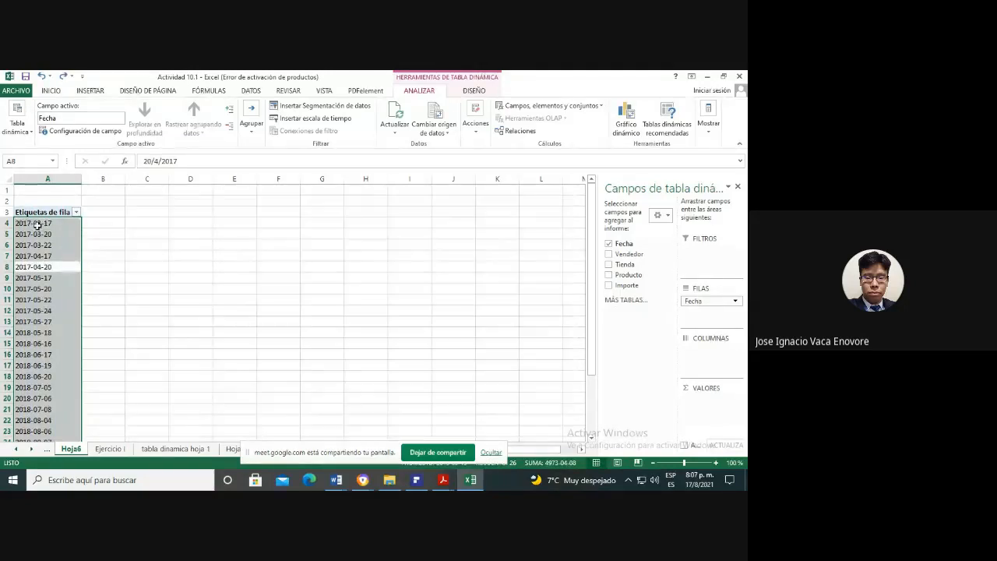
click(44, 247)
click(40, 240)
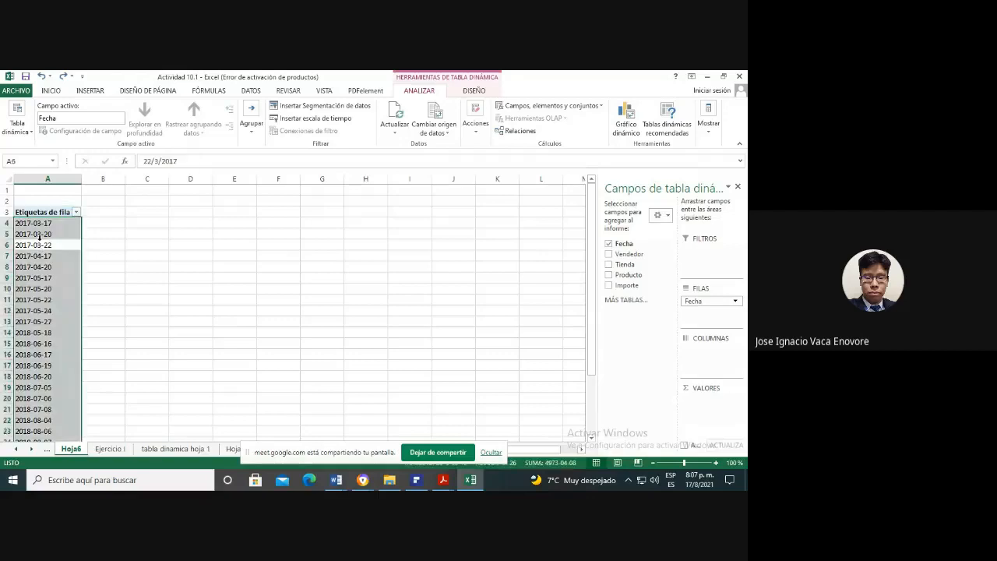
click(38, 246)
right_click(39, 247)
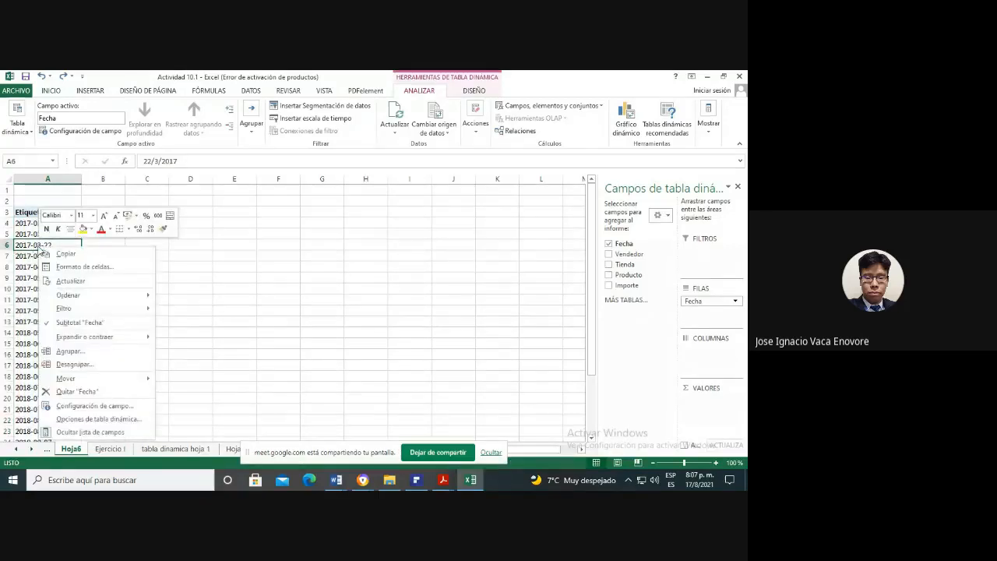
click(69, 351)
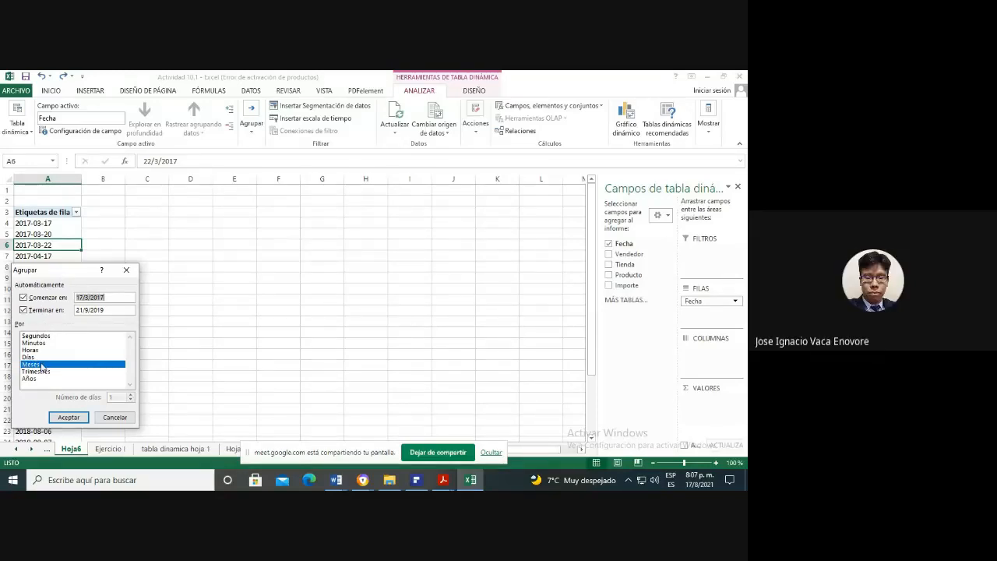
click(43, 364)
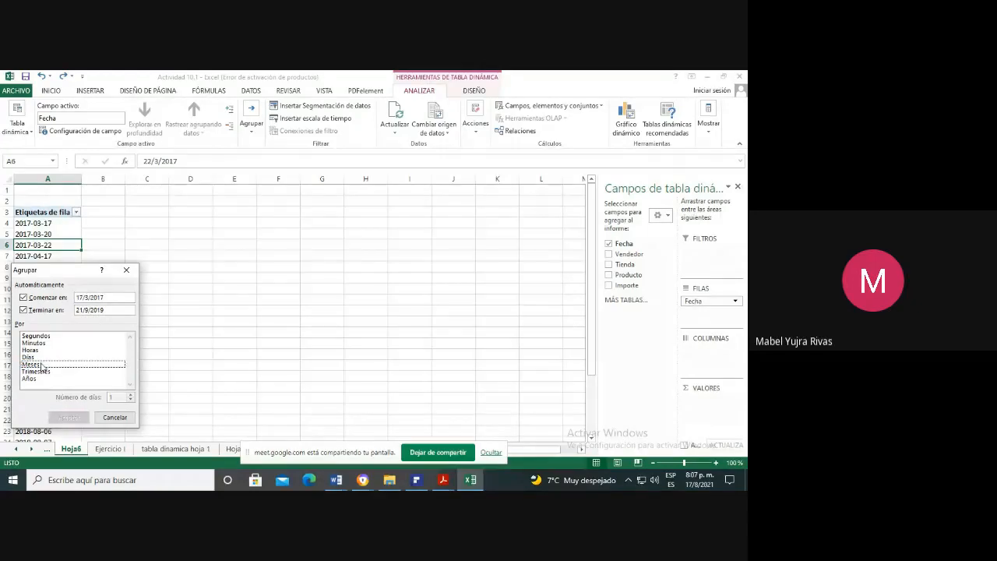
click(39, 372)
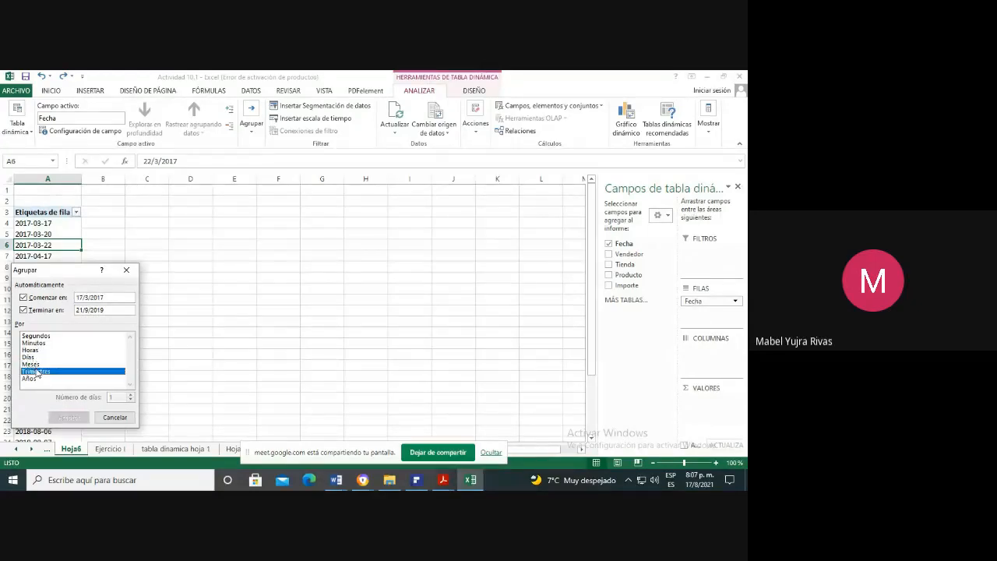
click(39, 379)
click(42, 364)
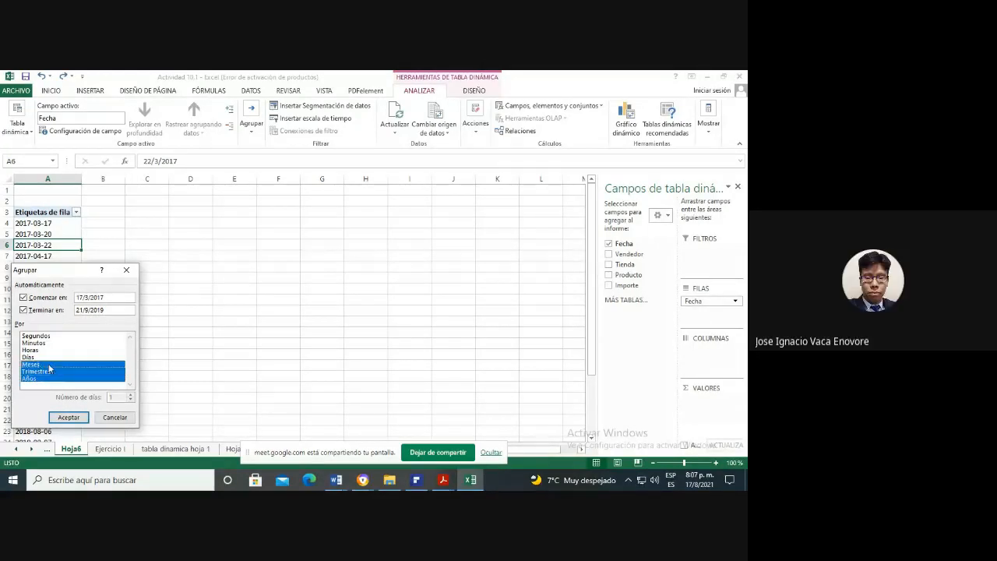
click(70, 418)
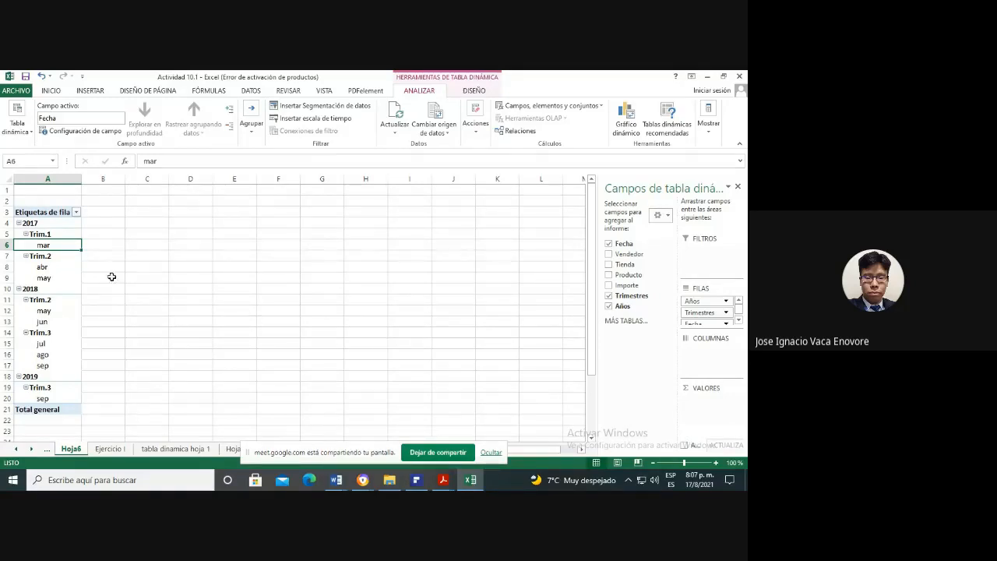
Step: Collapse the 2017, 2018 and 2019 year groups in the pivot table
click(22, 222)
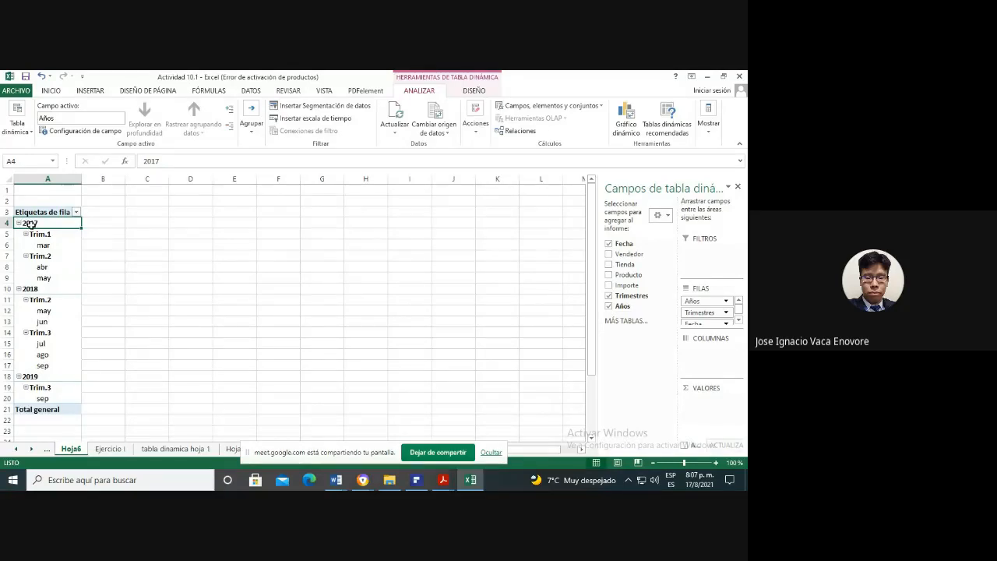
click(18, 223)
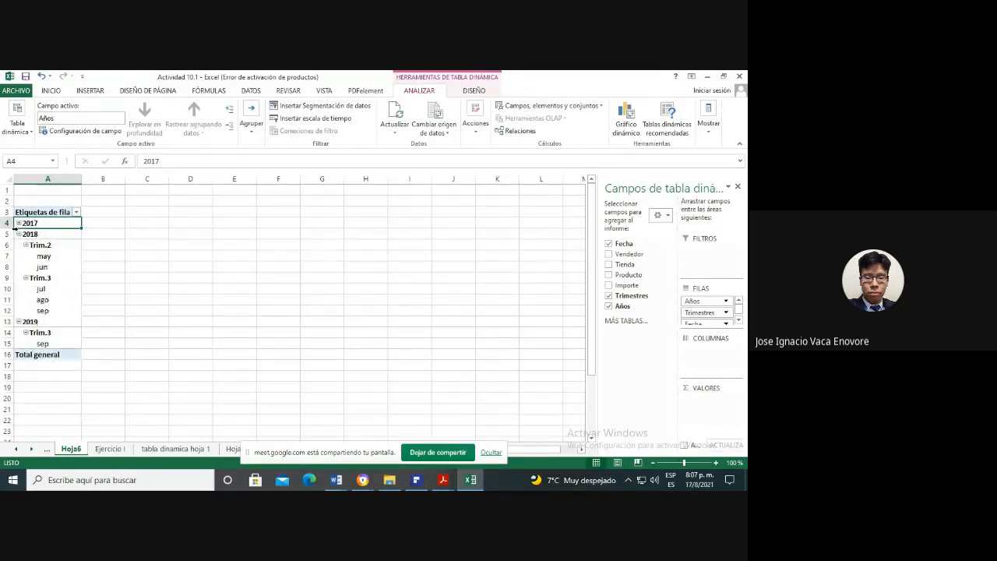
click(18, 234)
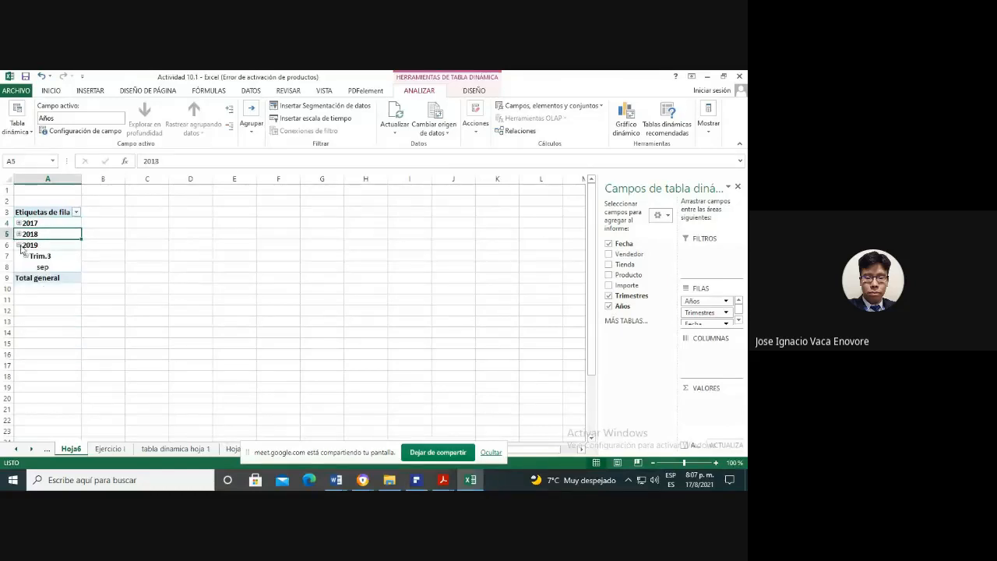
click(18, 245)
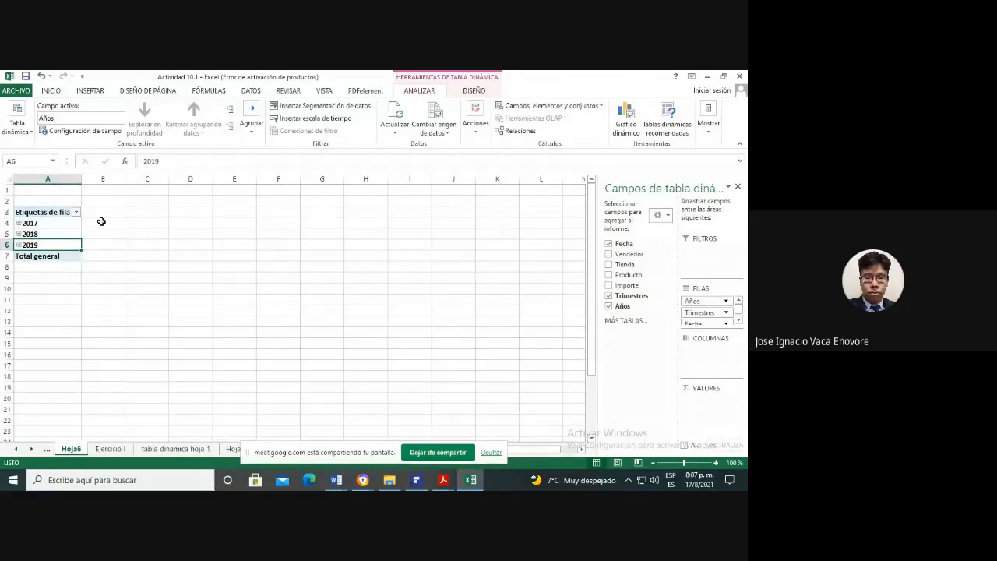
Step: Add Importe as a summed value and Vendedor, Tienda and Producto as further row fields of the pivot table
click(609, 285)
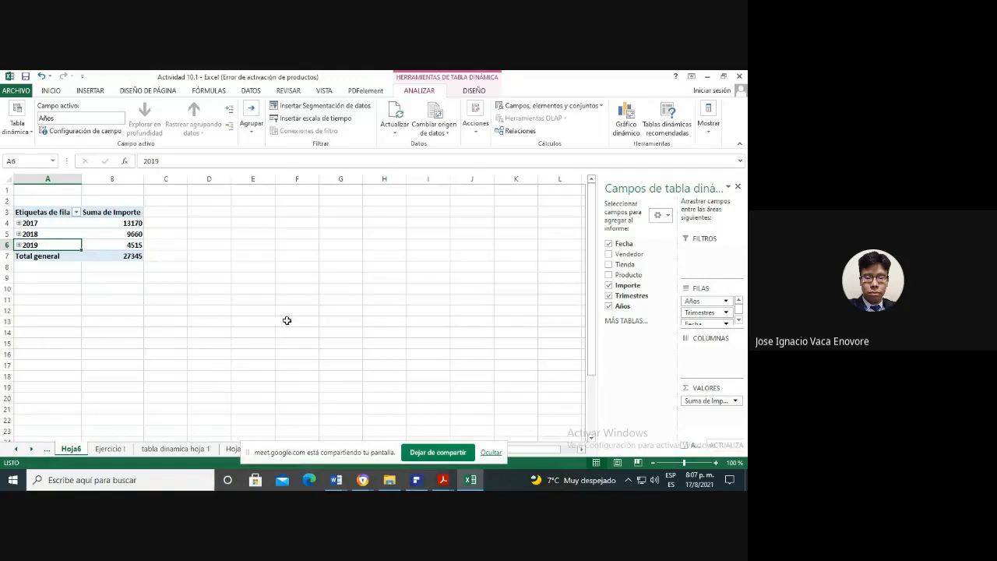
click(609, 254)
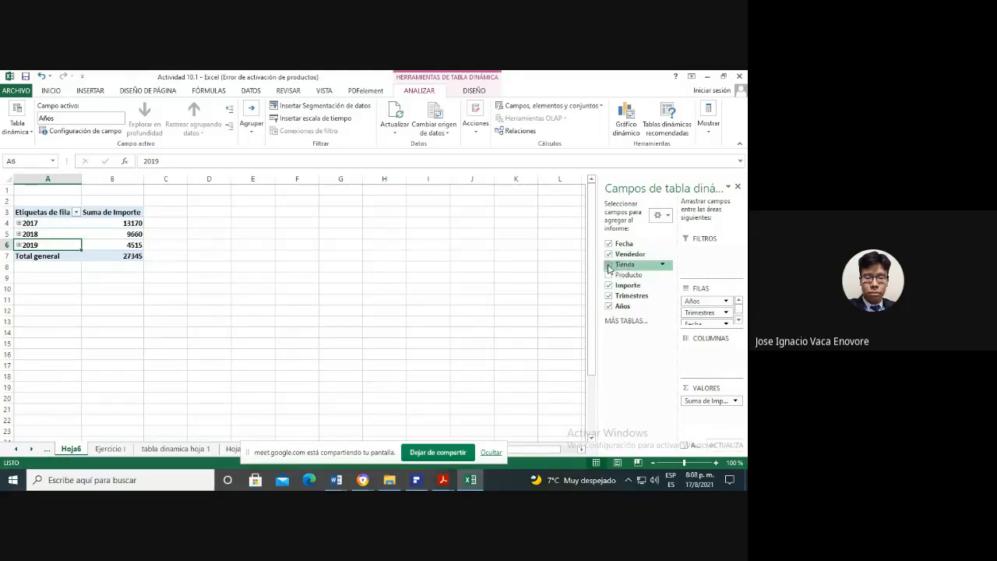
click(609, 264)
click(609, 275)
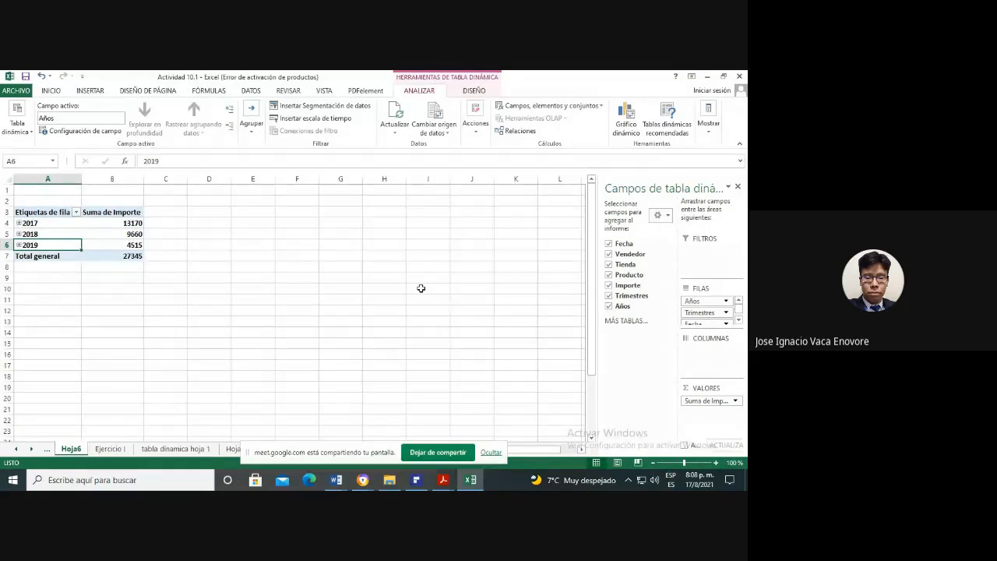
Step: Expand the 2017 group and review its breakdown by quarter, month, seller, store and product
click(18, 223)
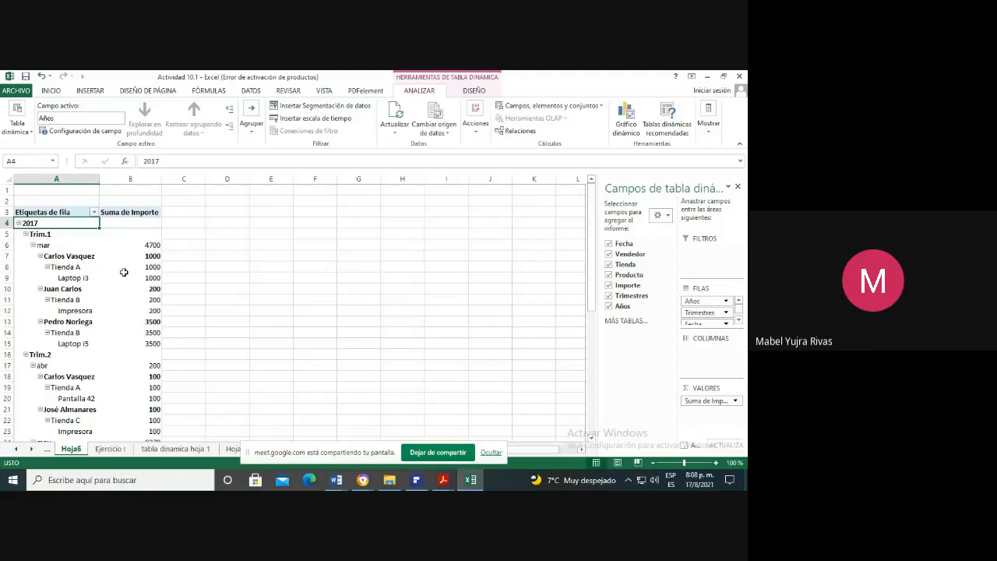
scroll(127, 276, down, 2)
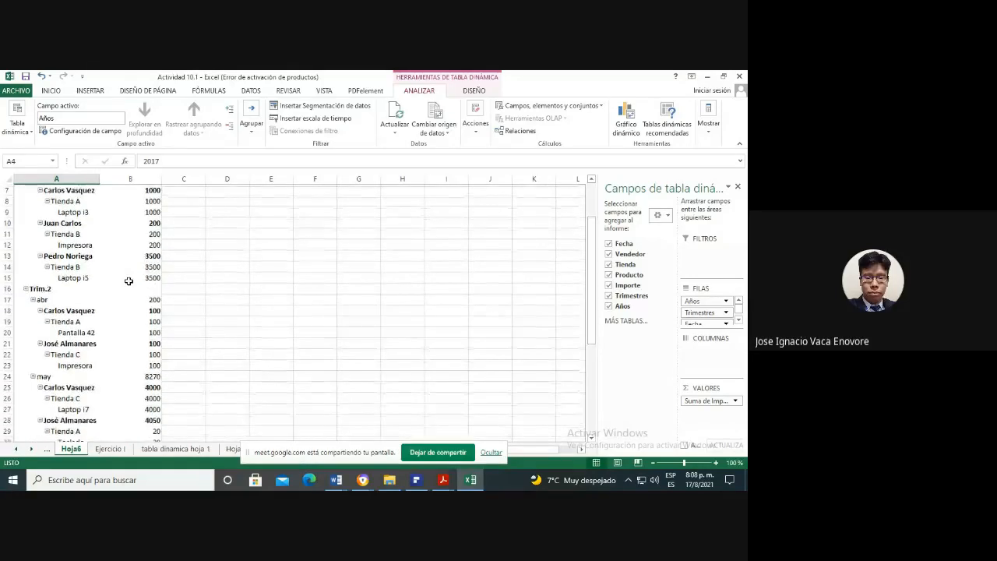
scroll(129, 280, down, 1)
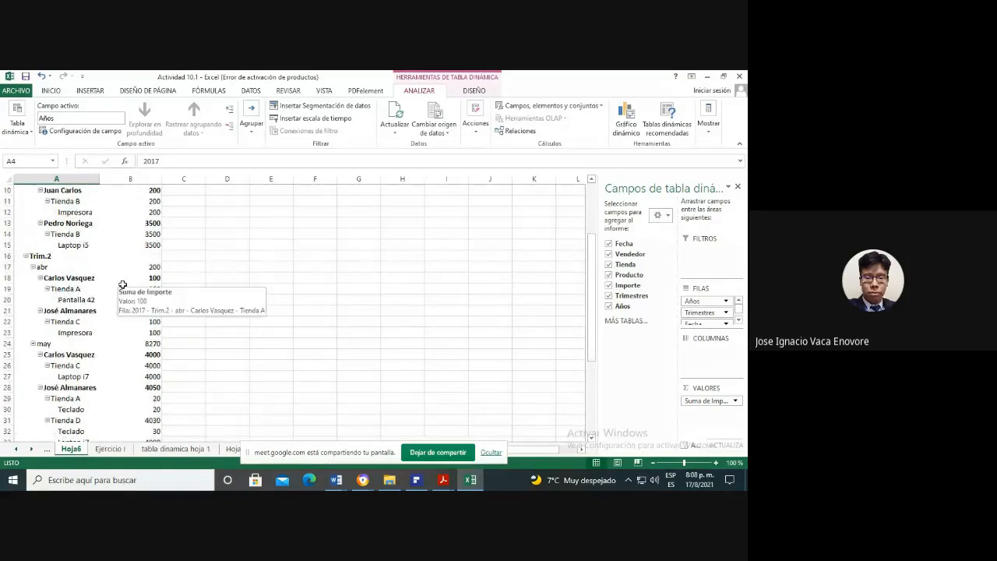
Step: Collapse the year groups 2017, 2018 and 2019 in the Hoja6 pivot table and stop sharing the screen
scroll(122, 285, up, 3)
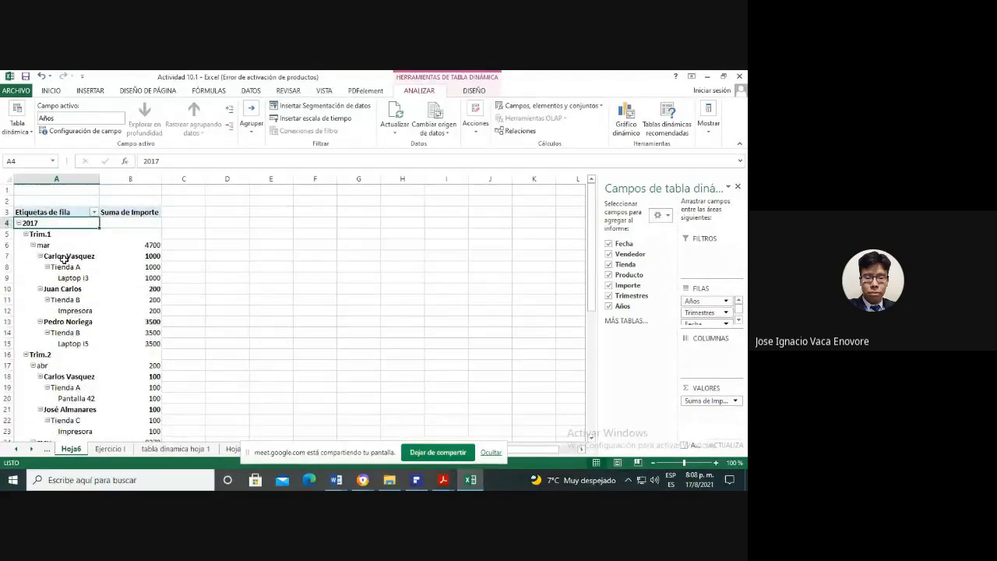
click(17, 223)
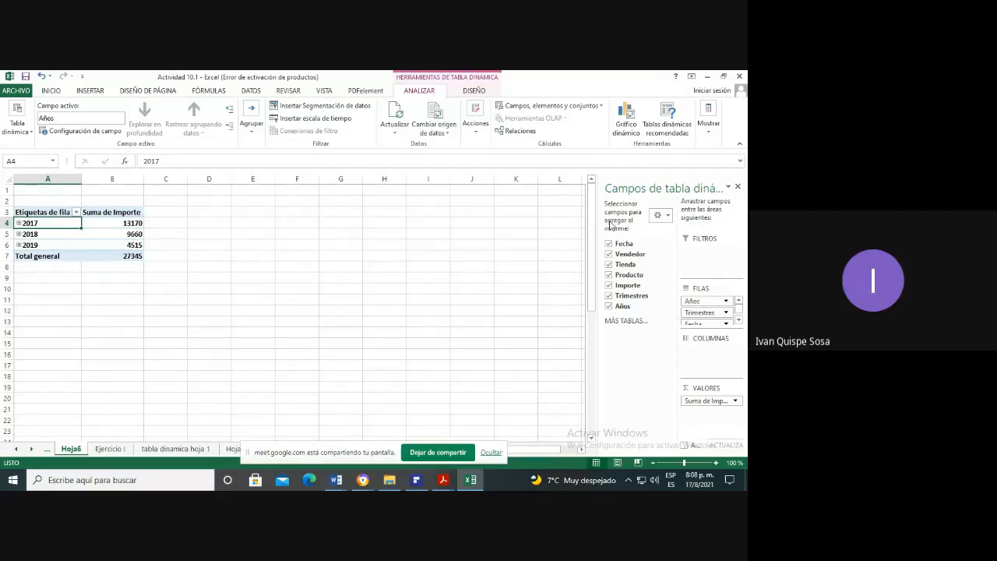
click(440, 452)
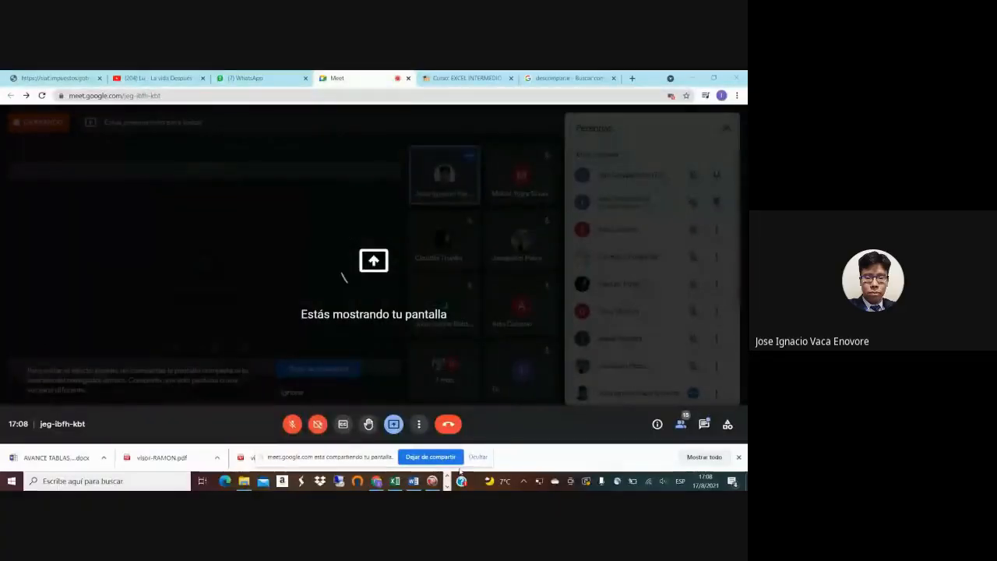
Step: Switch from the Meet call to the Actividad 10.1 workbook in Excel
right_click(465, 480)
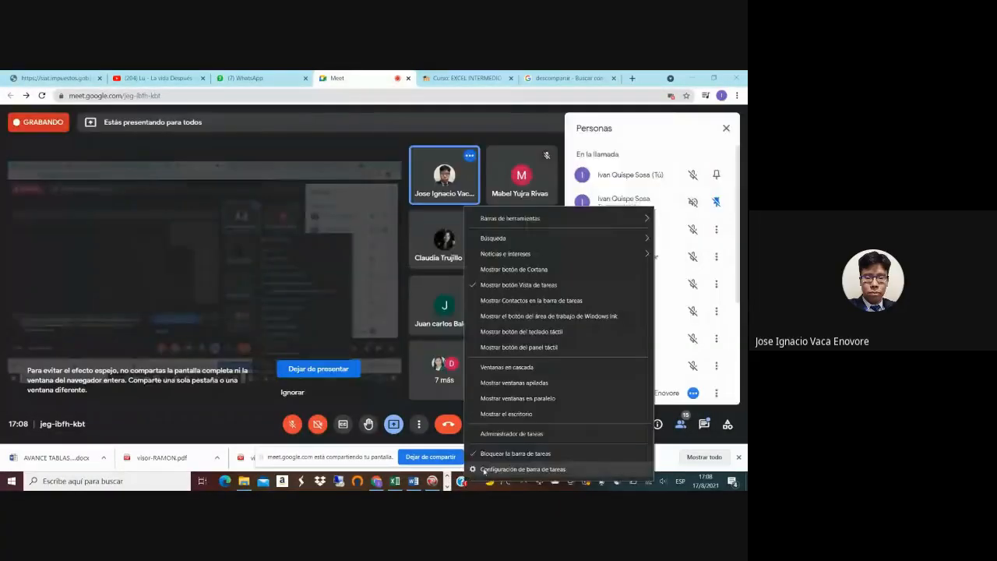
click(248, 318)
click(395, 480)
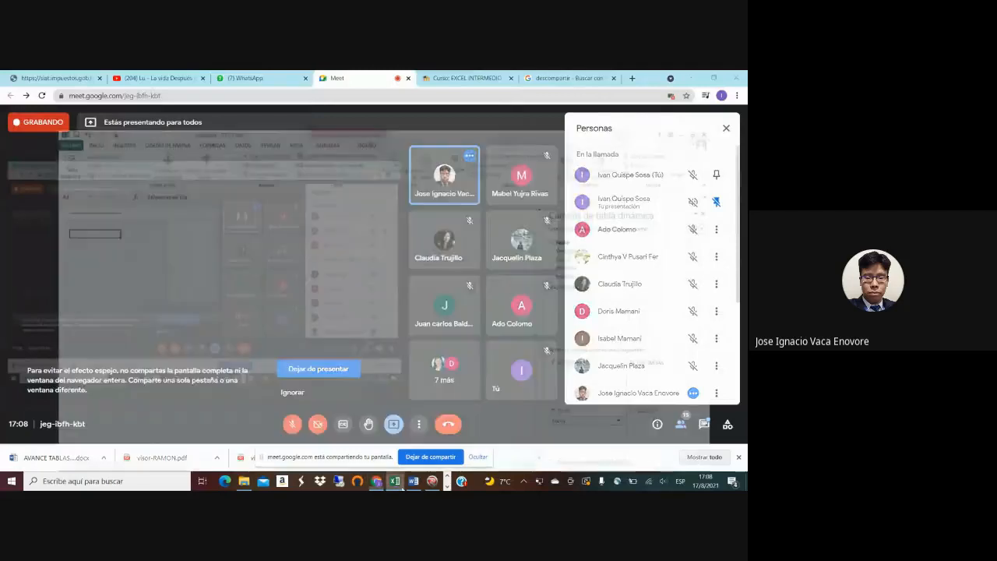
click(415, 348)
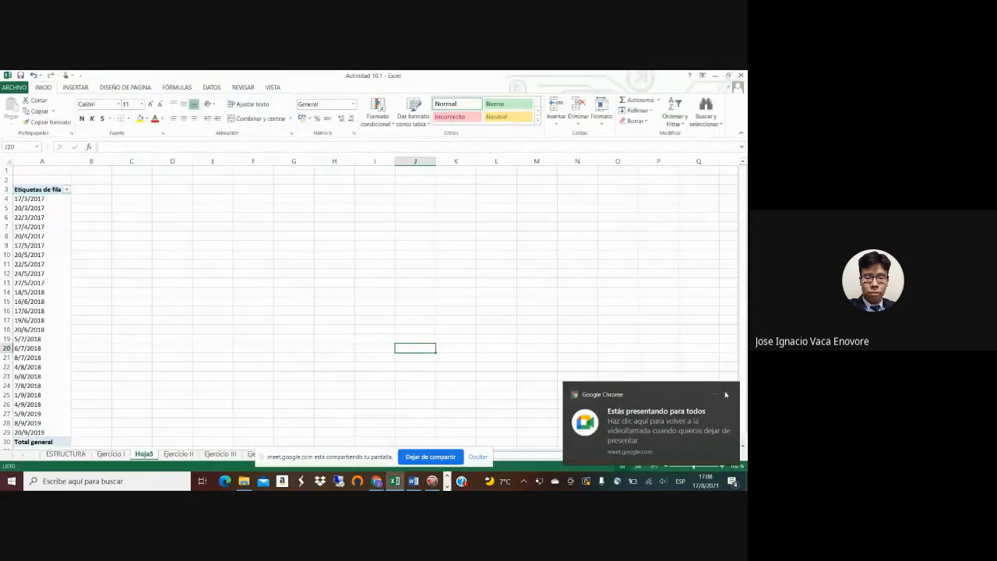
click(195, 317)
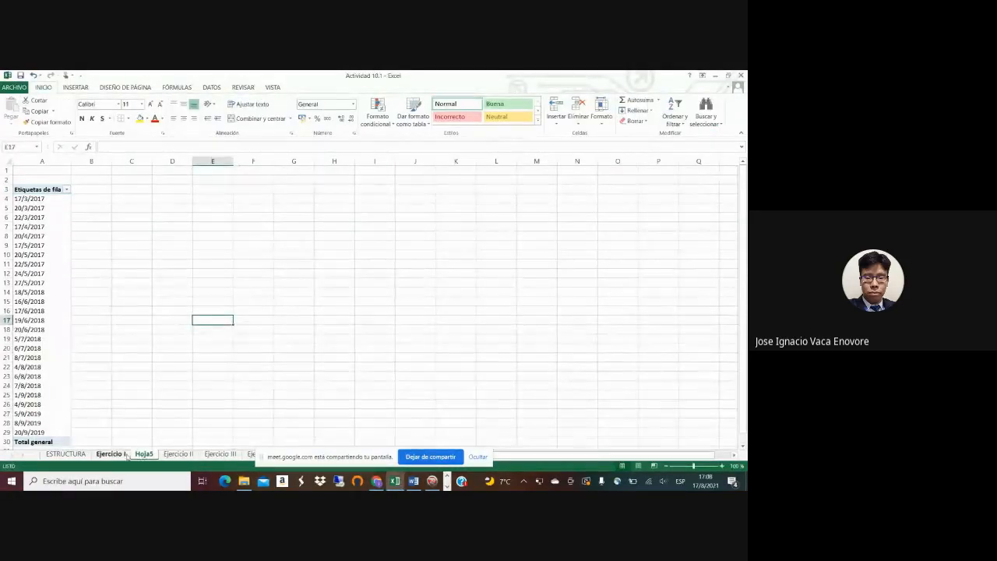
Step: Delete the Hoja5 sheet from the workbook
click(115, 455)
right_click(140, 456)
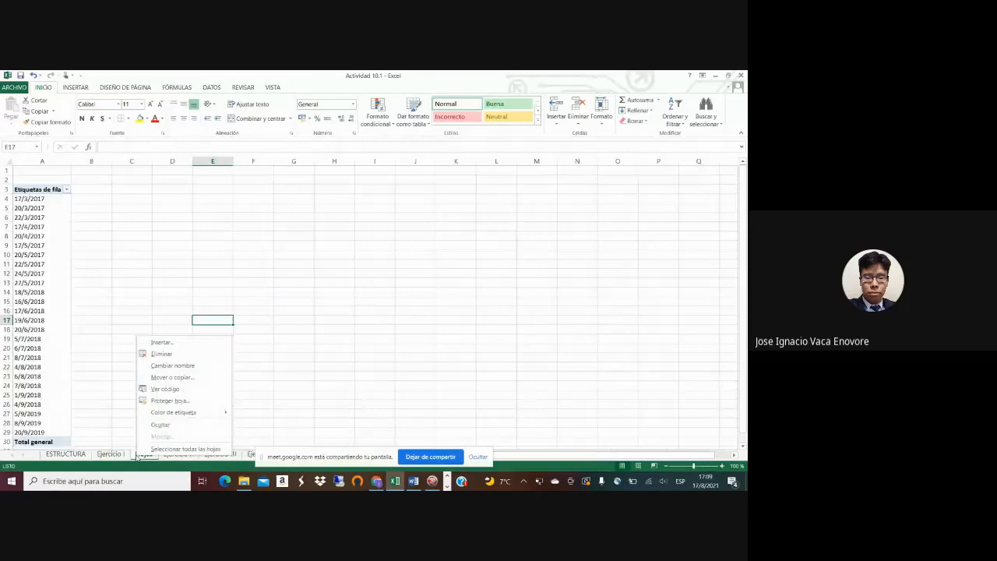
click(161, 352)
click(368, 302)
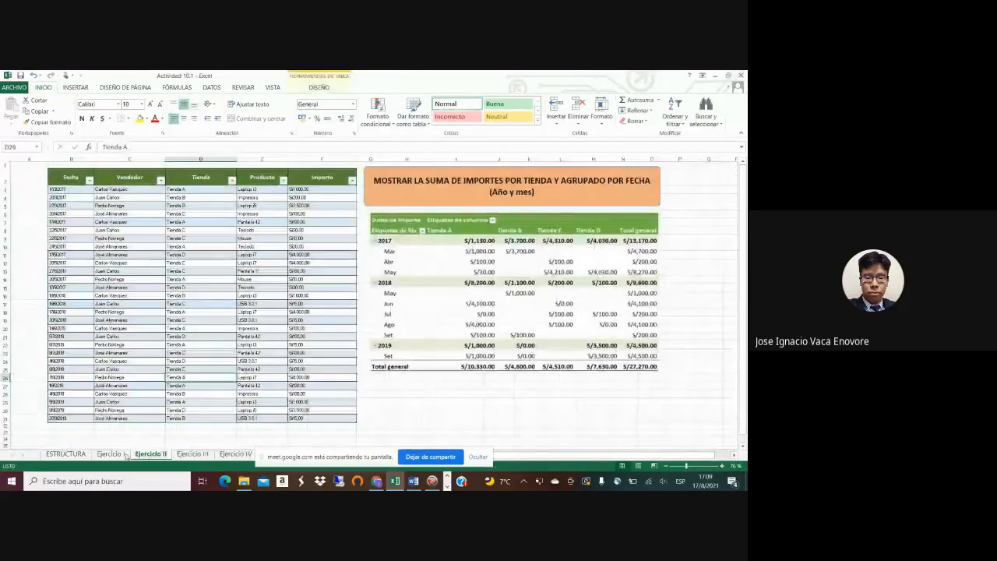
Step: Create a pivot table on a new sheet from the Ejercicio I data table, entering a first name as the source range name
drag(68, 178, 342, 412)
drag(71, 176, 335, 417)
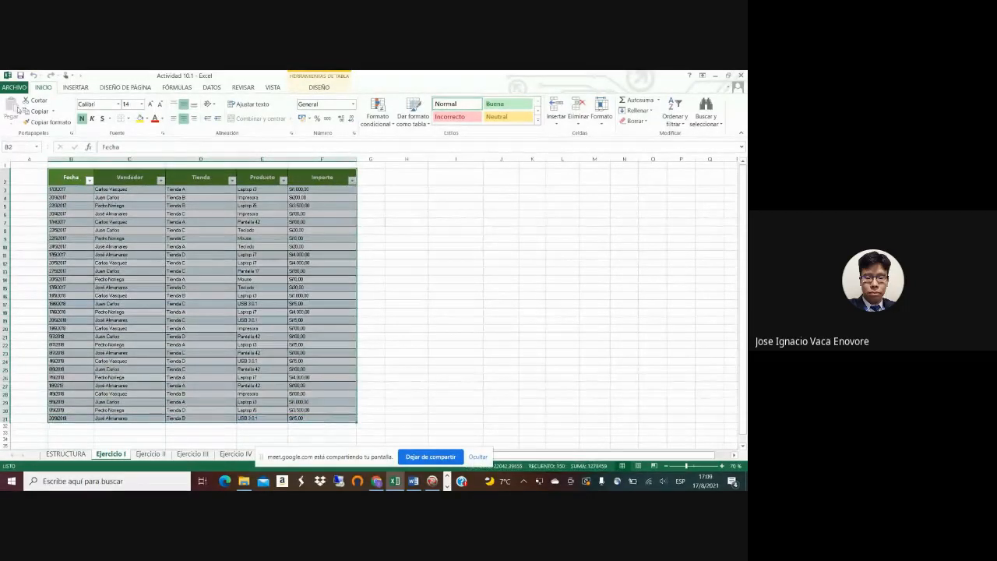
click(76, 88)
click(14, 110)
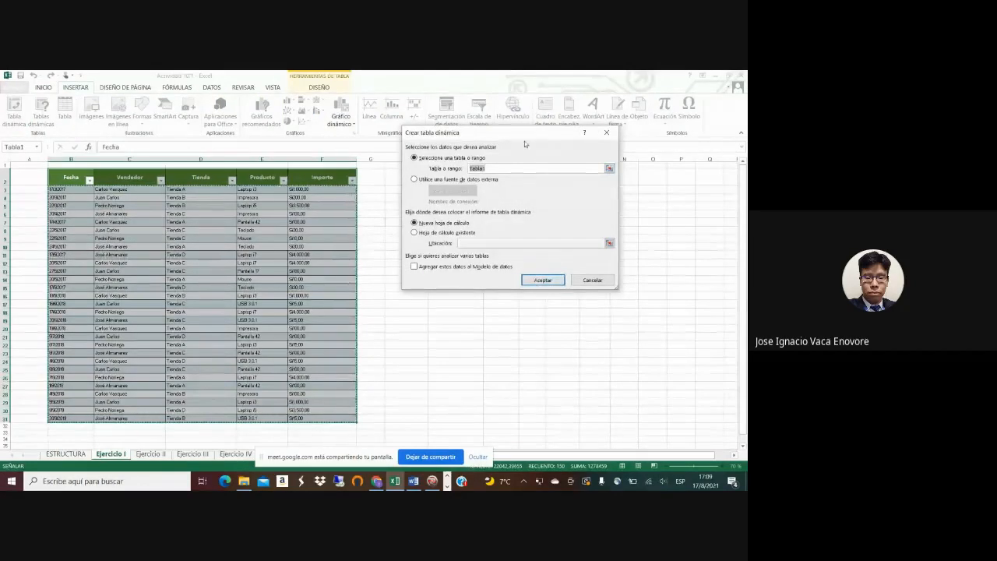
text(ivan)
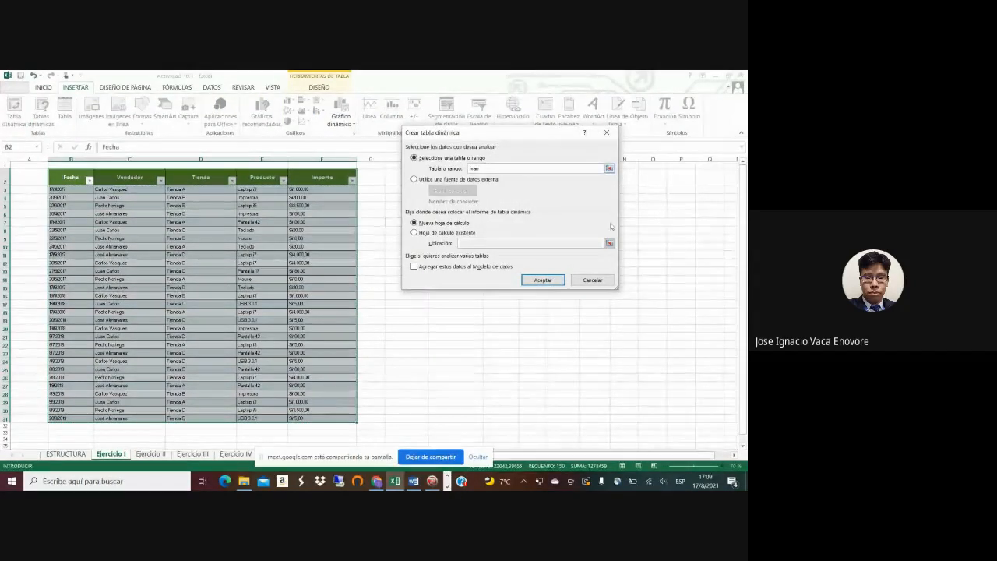
click(543, 280)
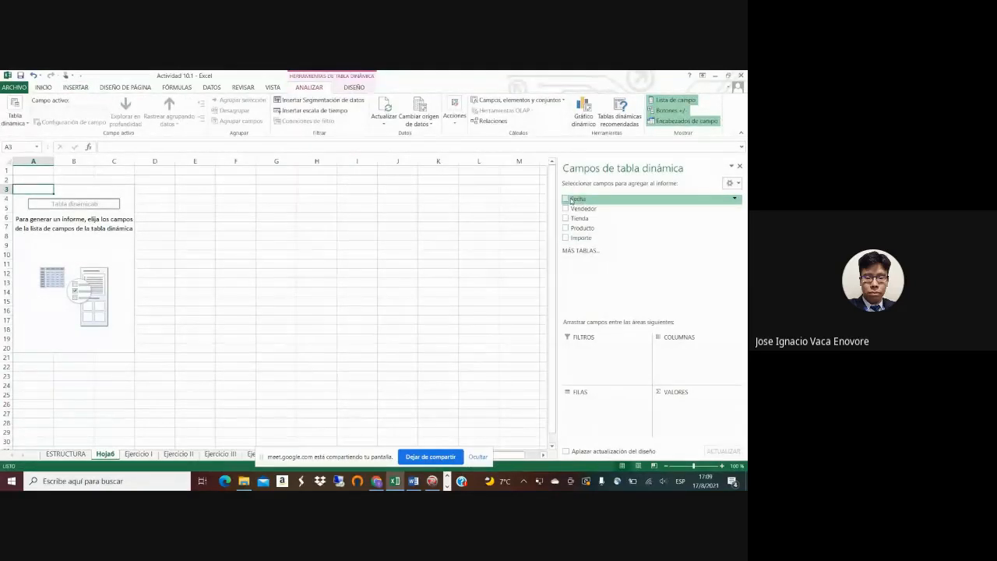
Step: Add the Fecha field to the rows area of the new pivot table
drag(566, 200, 594, 413)
click(83, 238)
click(37, 208)
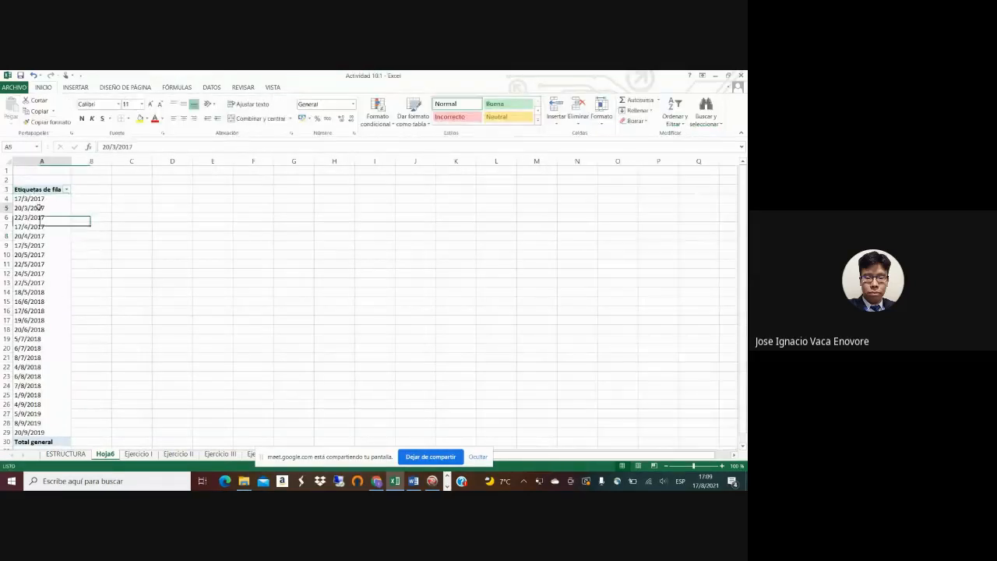
Step: Group the pivot table's dates by Meses, Trimestres and Años
click(48, 200)
right_click(48, 200)
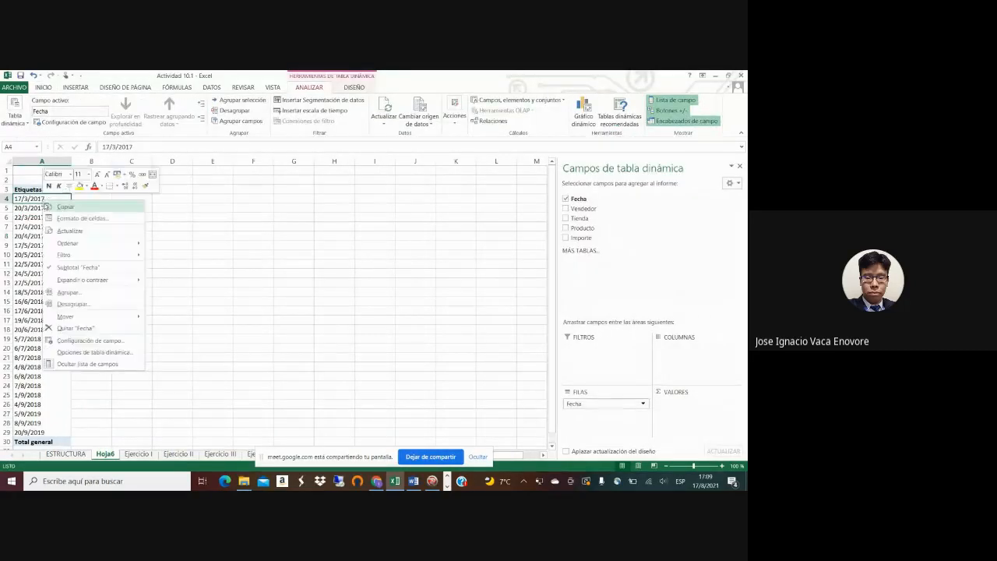
click(76, 291)
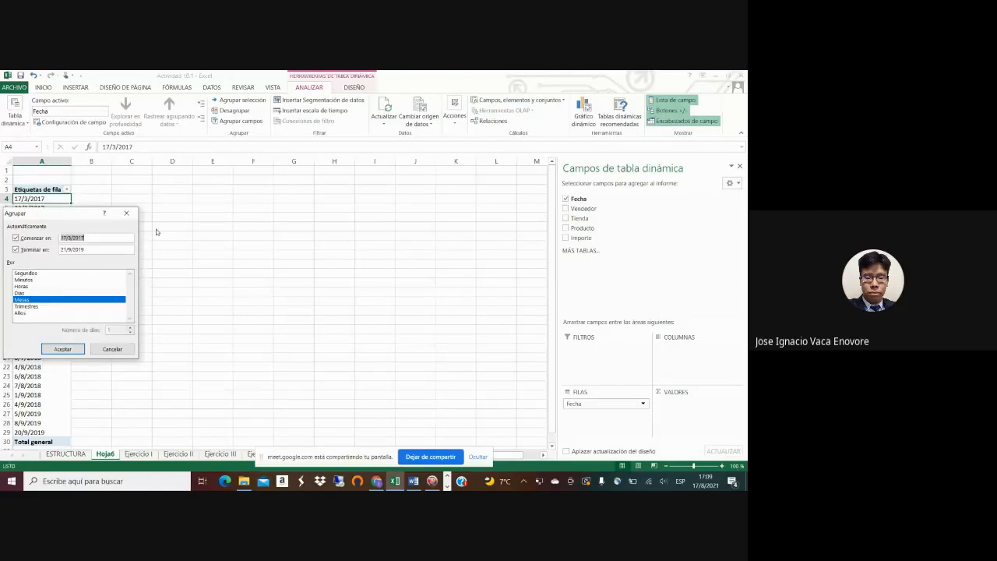
drag(67, 197, 246, 165)
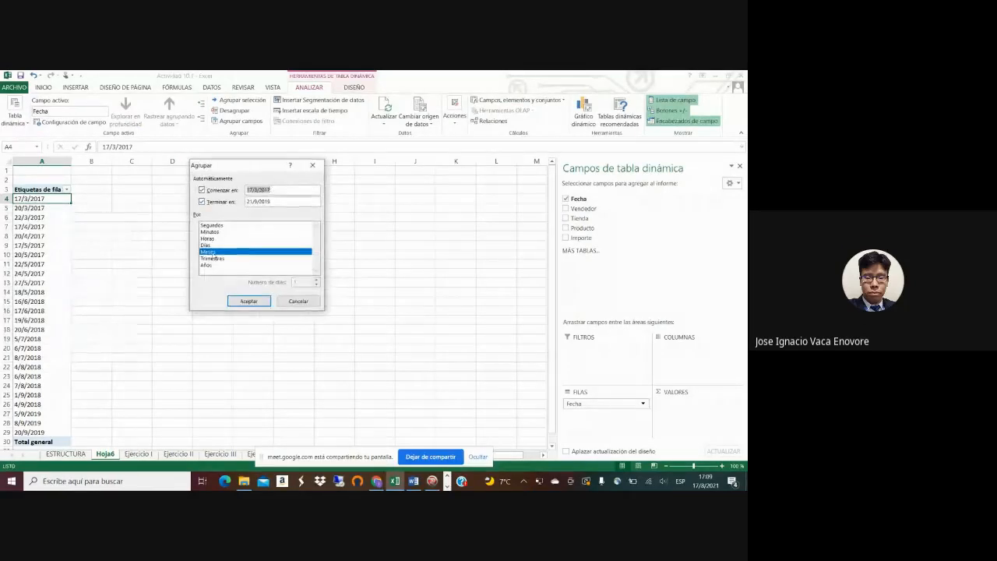
click(212, 251)
click(213, 251)
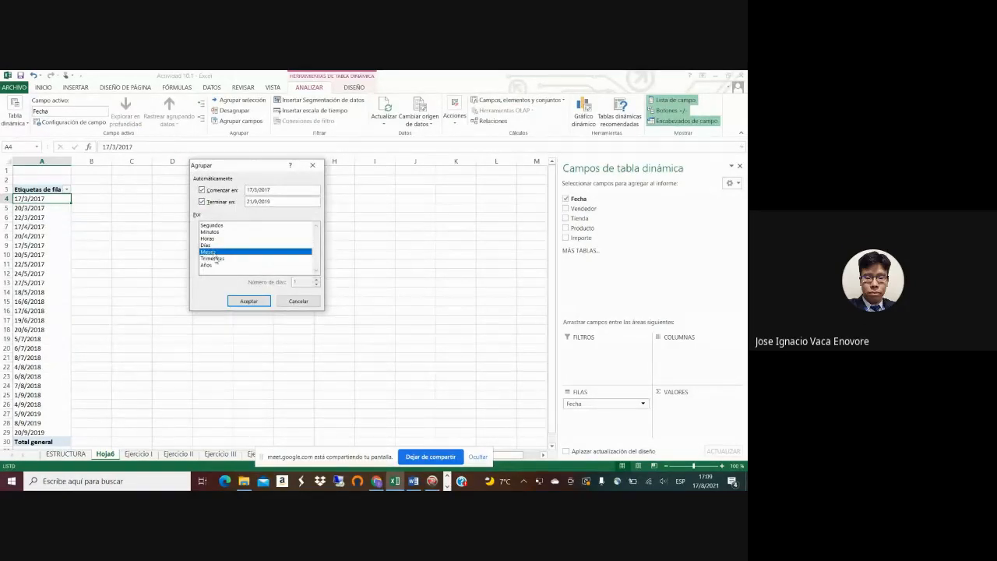
click(215, 258)
click(216, 266)
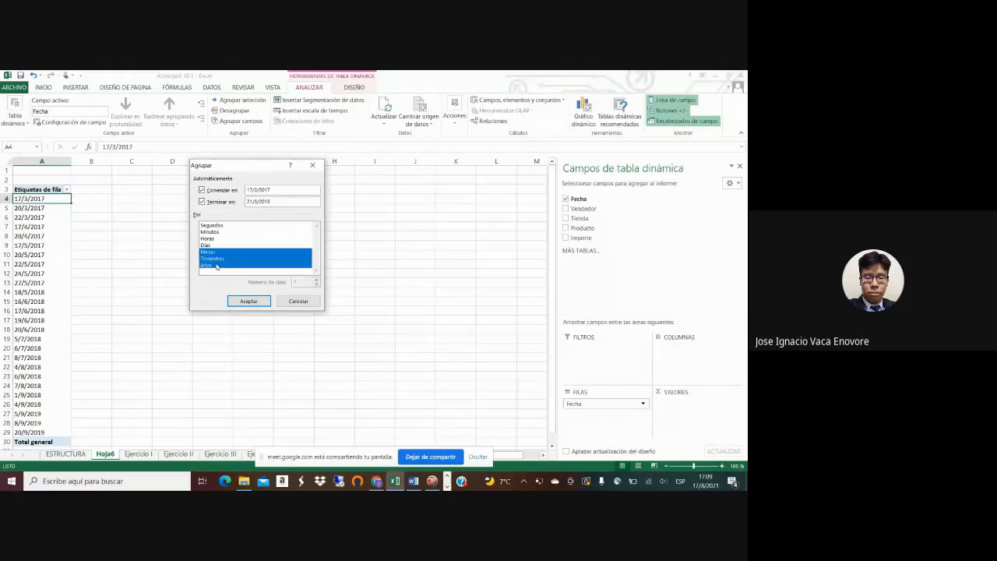
click(249, 301)
click(114, 264)
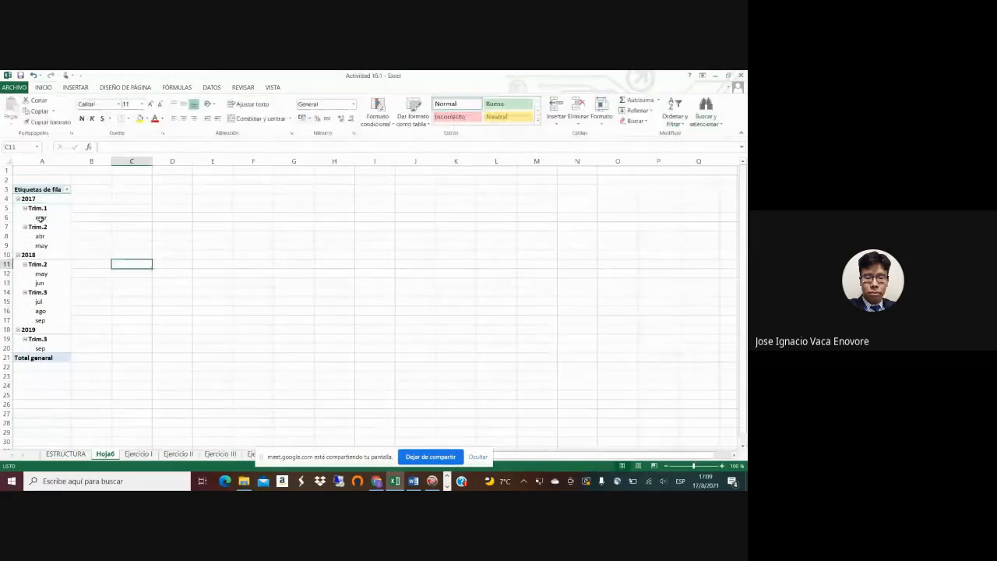
Step: Collapse the 2017, 2018 and 2019 groups so the pivot table shows only the years
click(32, 209)
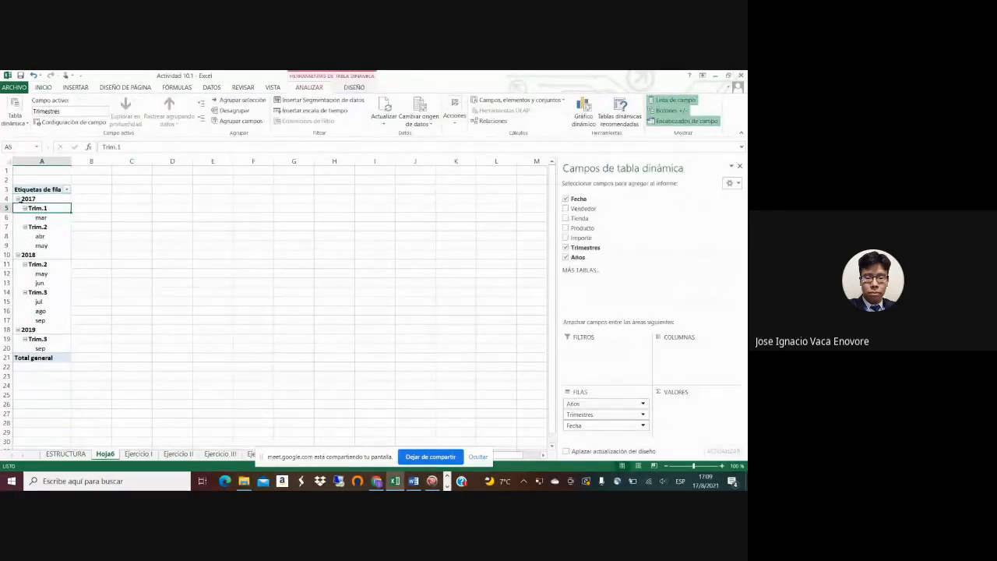
click(17, 199)
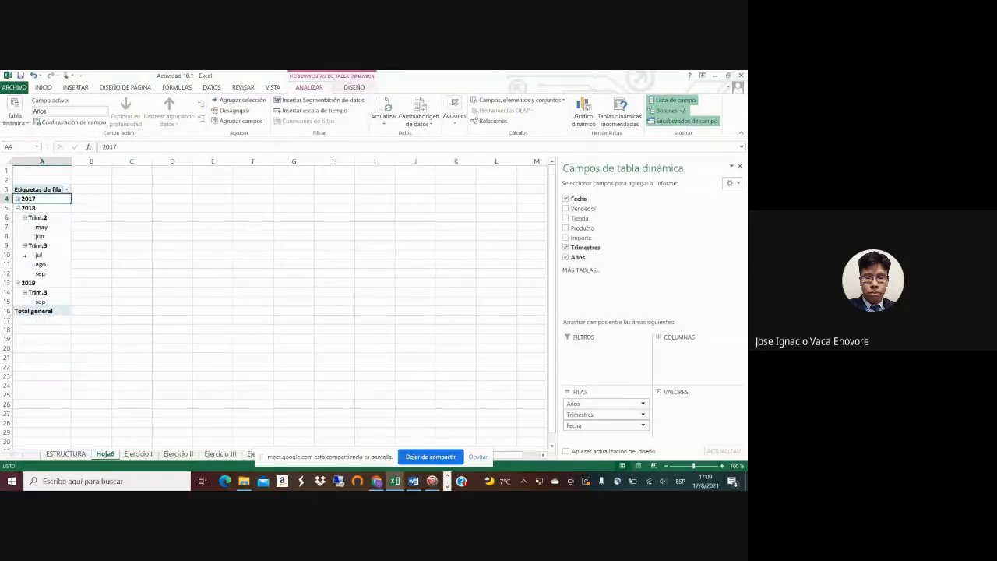
click(17, 284)
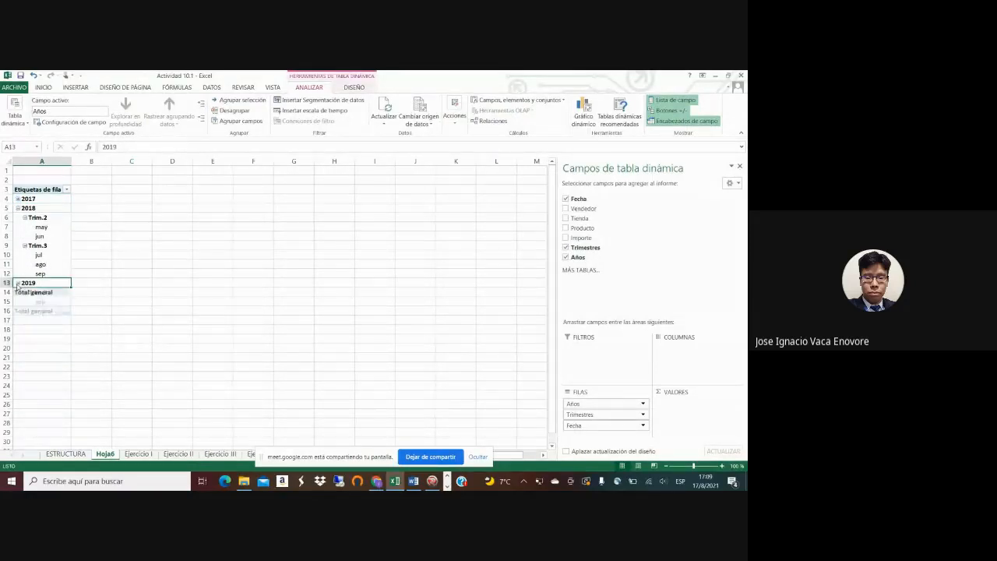
click(17, 208)
key(alt+space)
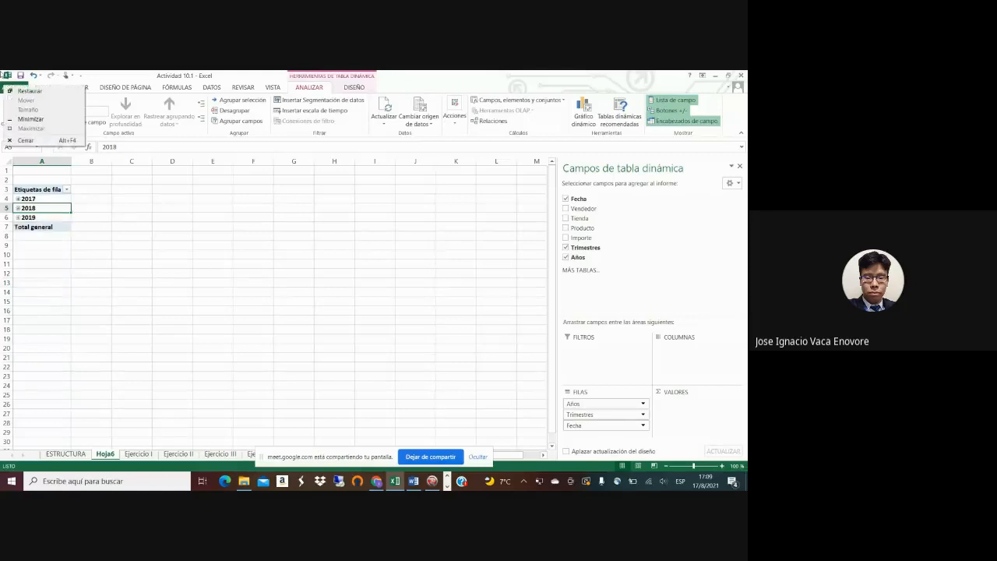
click(168, 238)
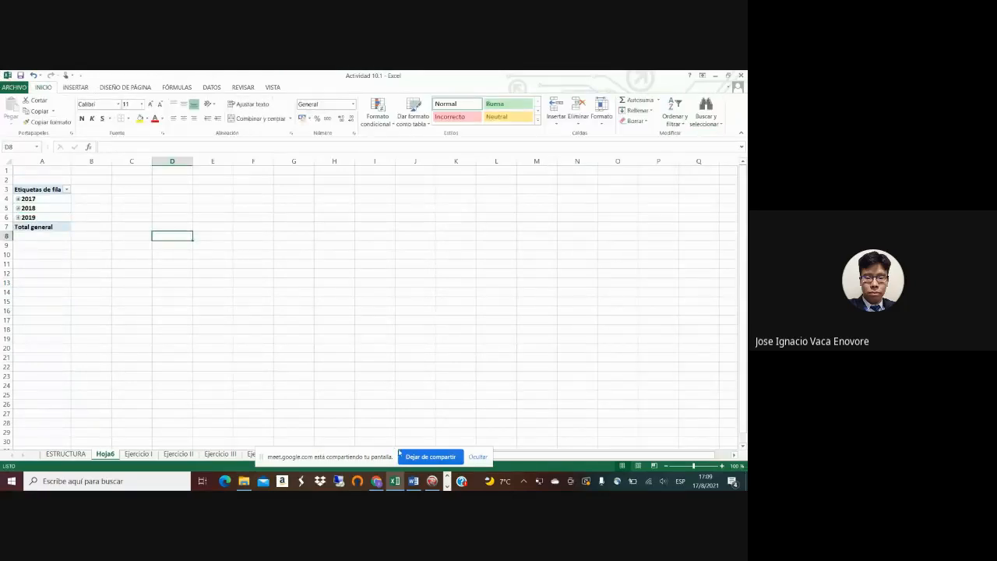
Step: Return to the Meet call in Chrome, turn on the microphone and stop presenting the screen
click(450, 476)
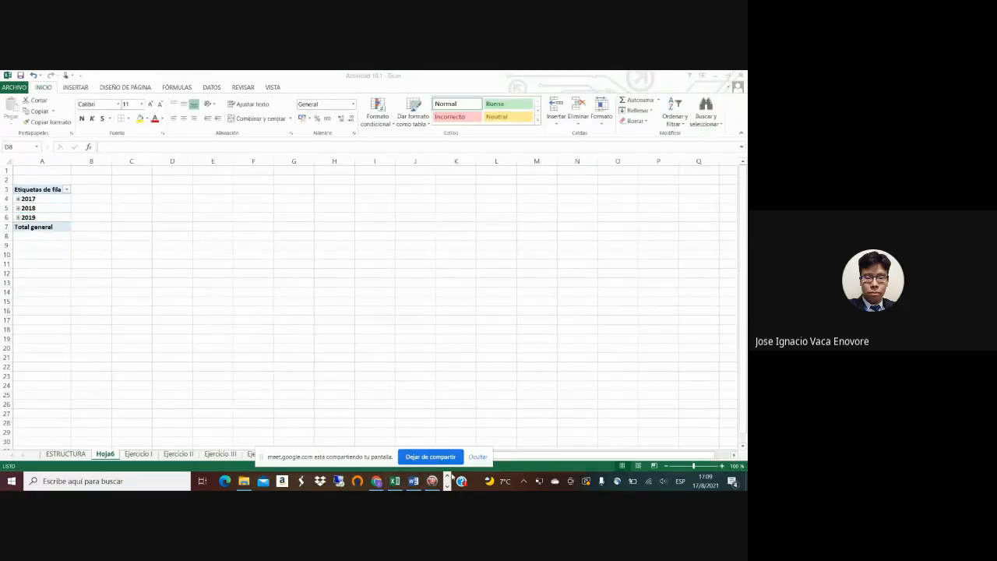
click(377, 481)
click(292, 425)
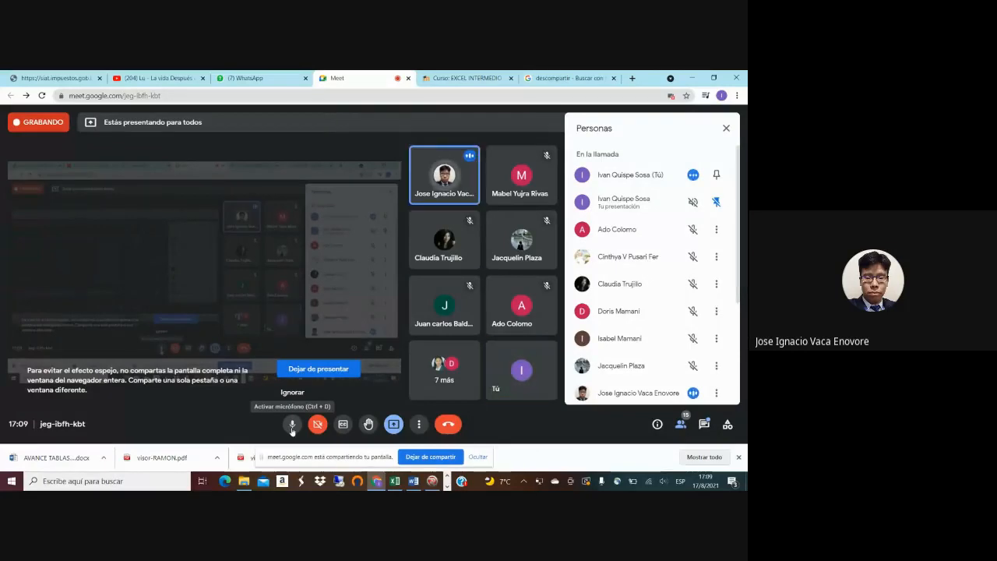
click(393, 423)
click(433, 392)
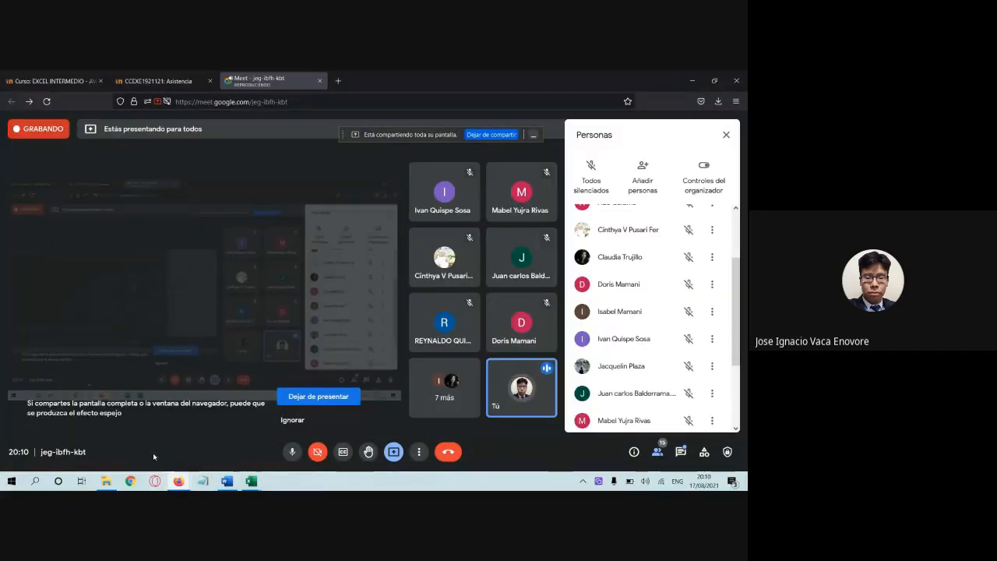
Step: Open the document EXCEL AVANZADO.docx from the MATERIAL CURSO folder
click(106, 481)
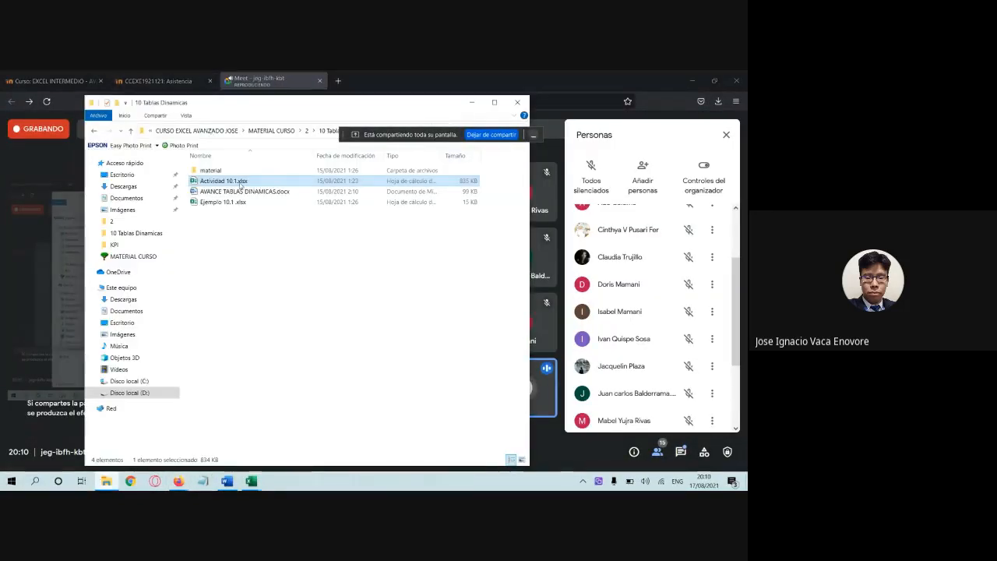
click(98, 131)
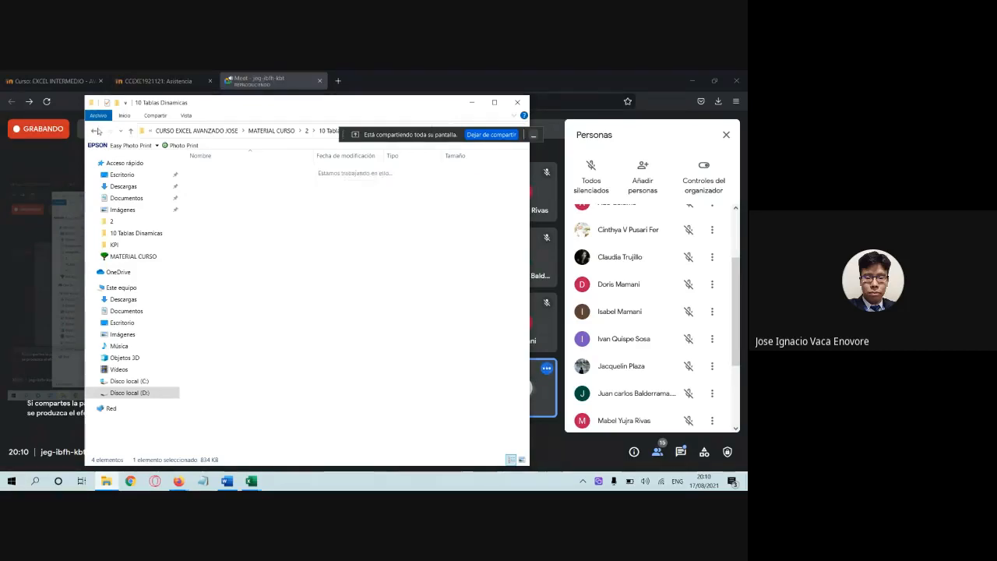
click(95, 131)
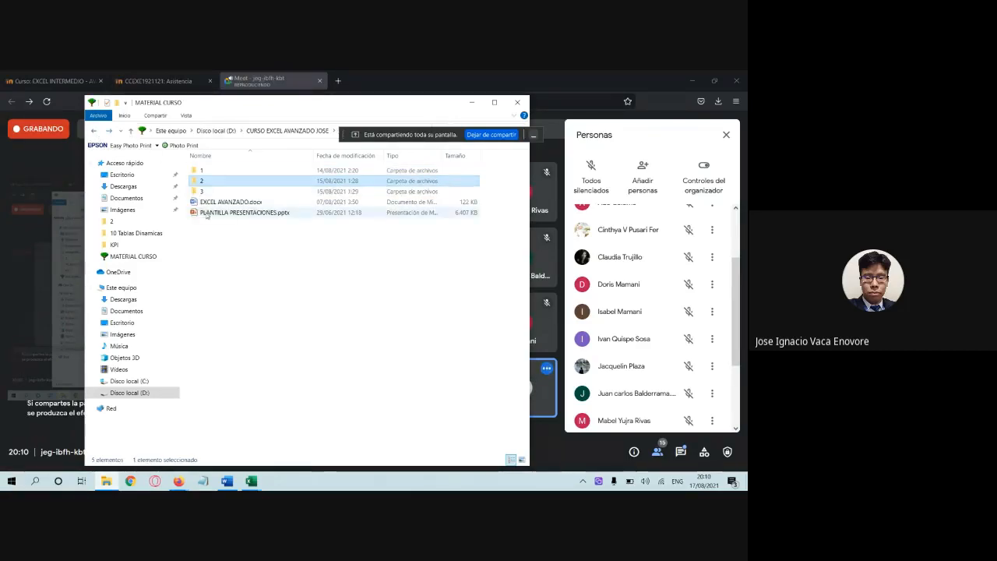
click(213, 203)
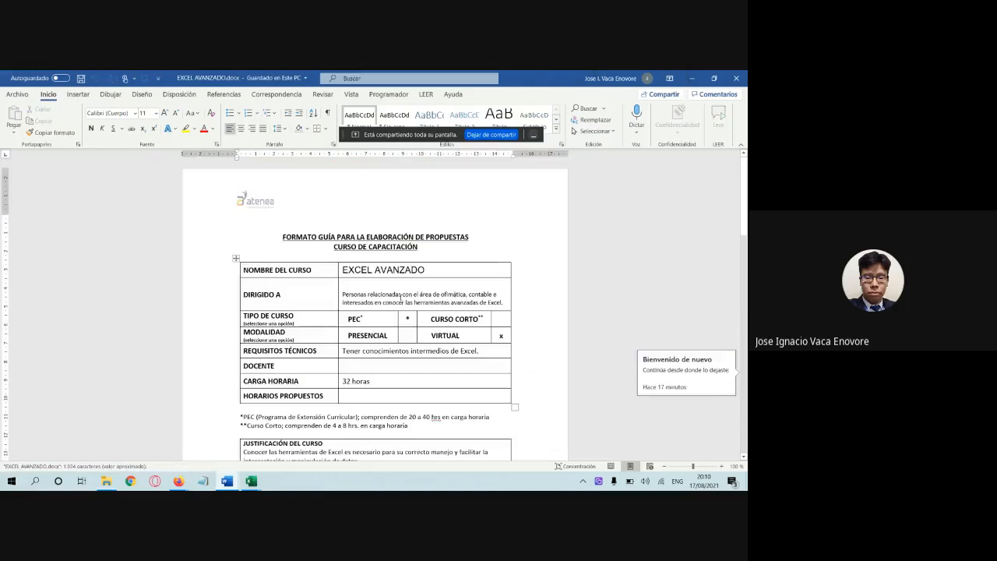
Step: Review the course contents in the document, from the MACROS topics back to INFORMES CON TABLAS DINÁMICAS
scroll(402, 296, down, 20)
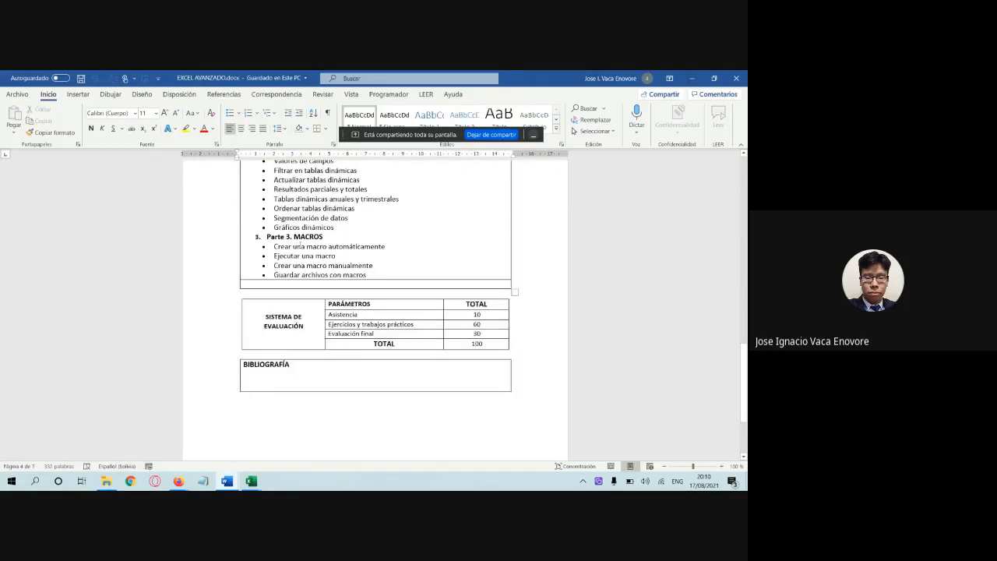
click(300, 246)
double_click(285, 255)
click(283, 265)
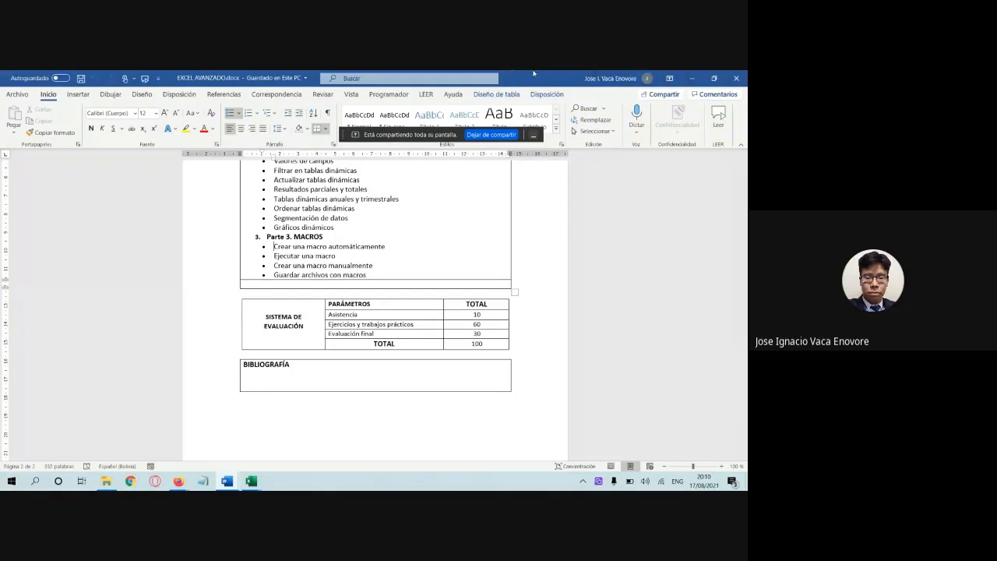
scroll(452, 269, up, 3)
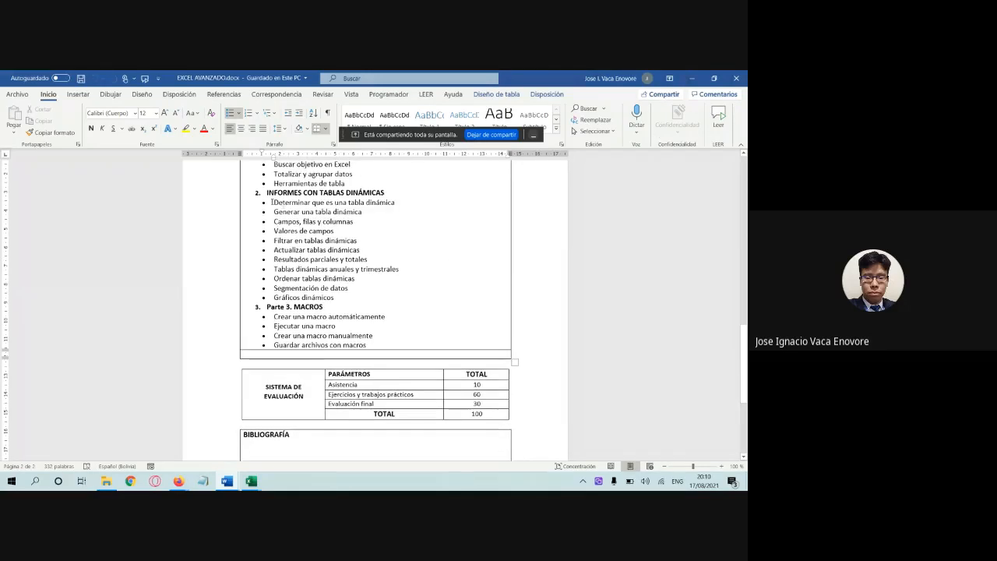
Step: Review the INFORMES CON TABLAS DINÁMICAS topics, highlighting those from Determinar que es una tabla dinámica to Resultados parciales y totales
drag(272, 202, 380, 253)
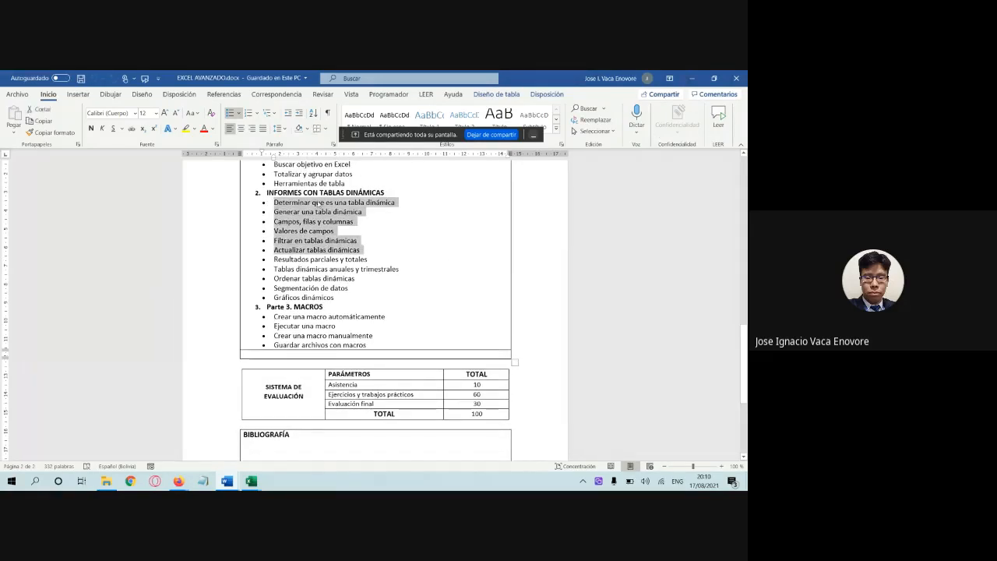
click(296, 203)
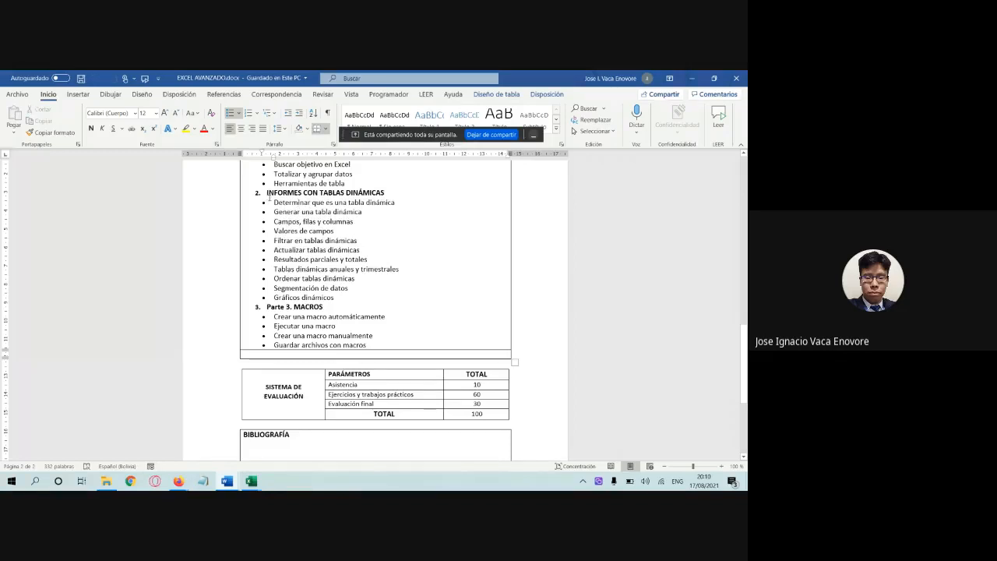
drag(272, 204, 371, 247)
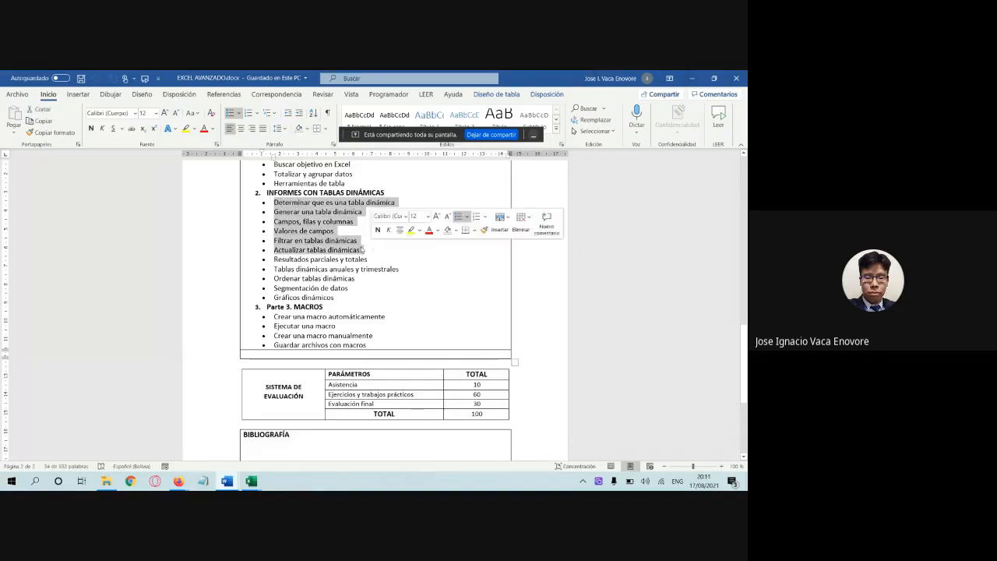
click(286, 223)
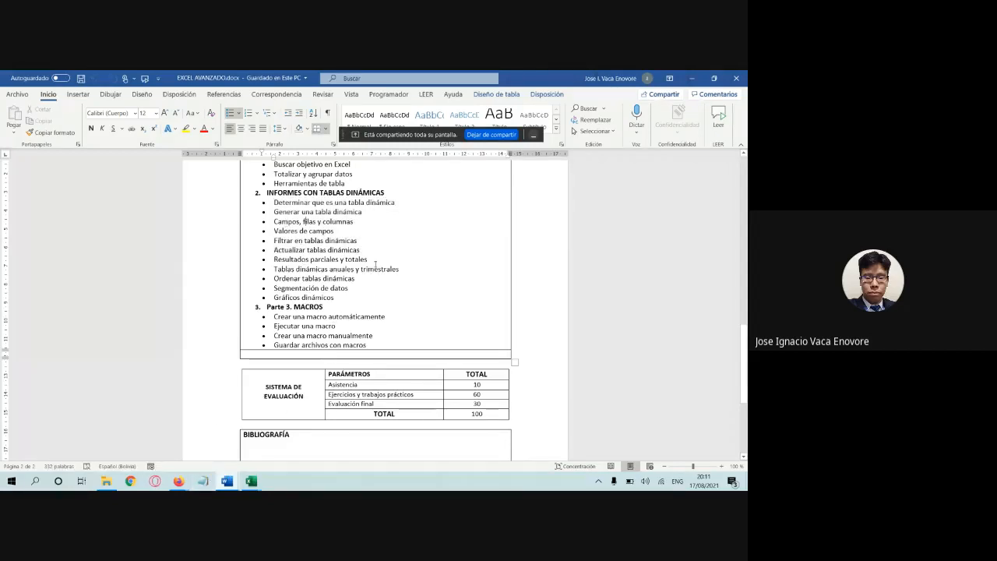
drag(375, 265, 274, 204)
click(299, 250)
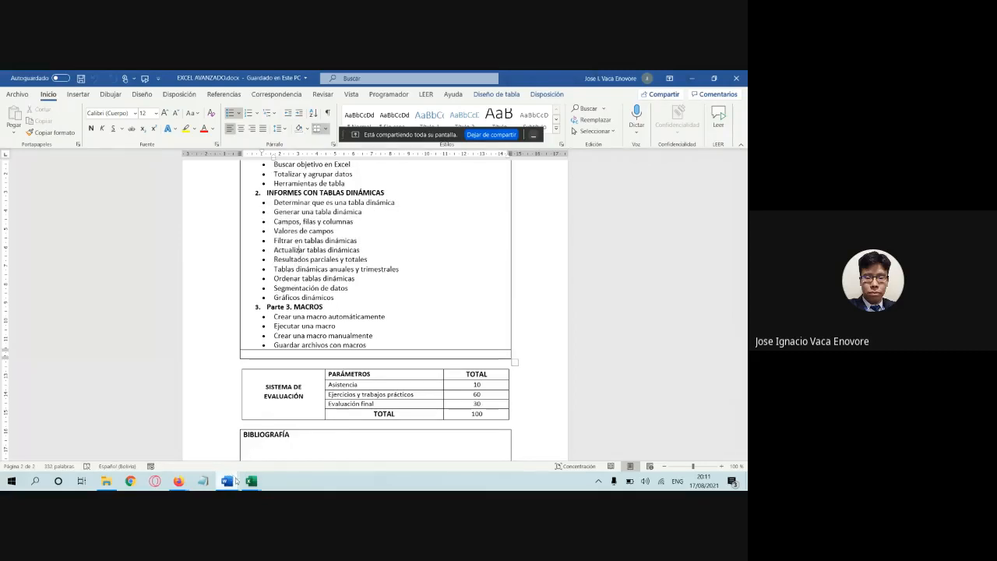
Step: Switch to AVANCE TABLAS DINAMICAS.docx and review the lesson headings from Estructura de la tabla dinámica to Múltiples reportes con tablas dinámicas
mouse_move(236, 480)
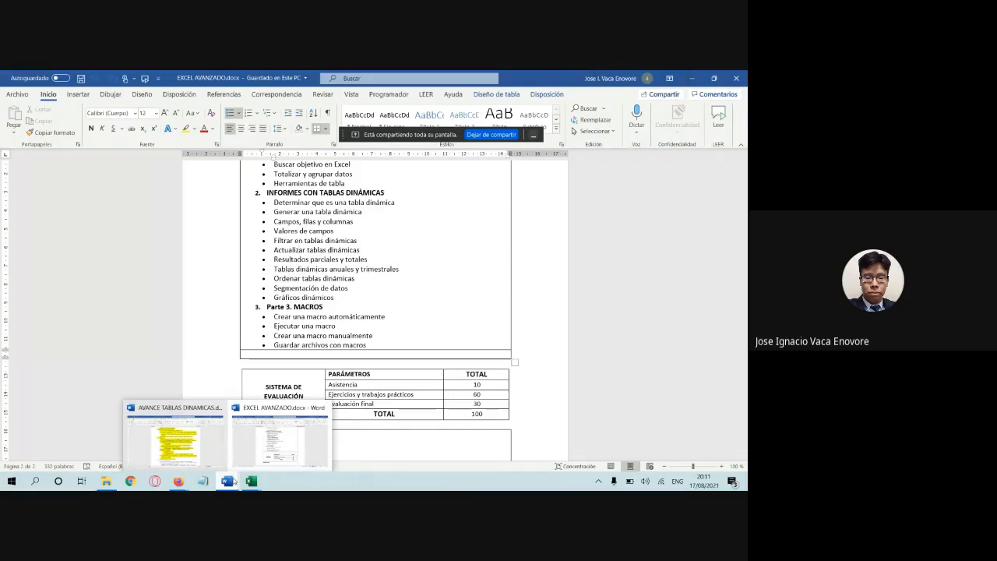
click(211, 456)
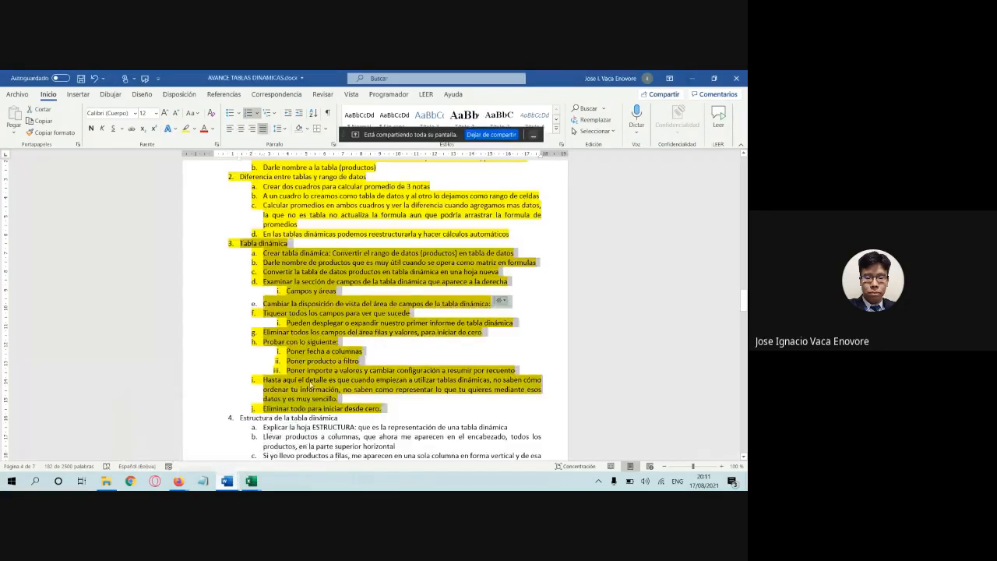
scroll(236, 358, down, 5)
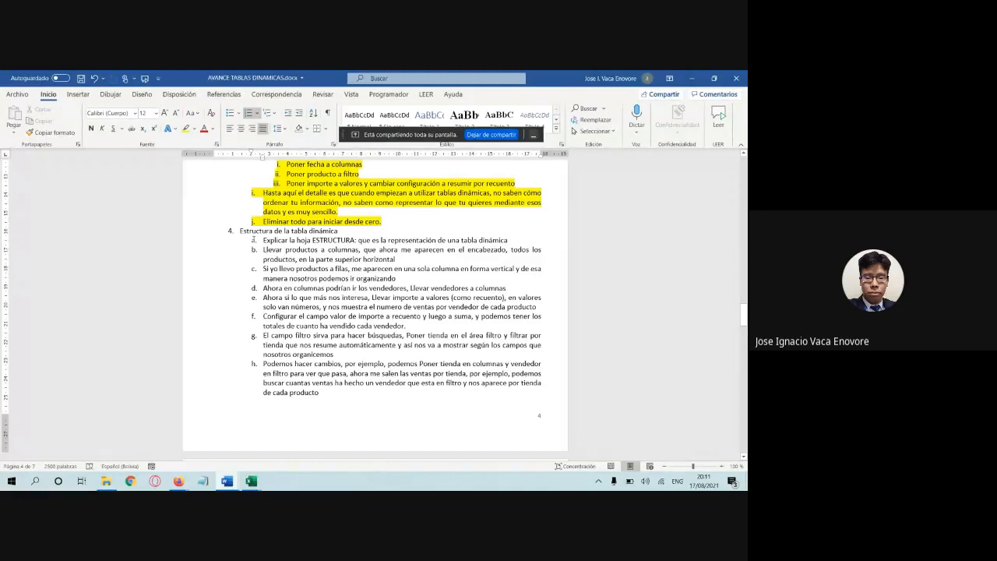
drag(239, 231, 341, 232)
scroll(328, 259, down, 2)
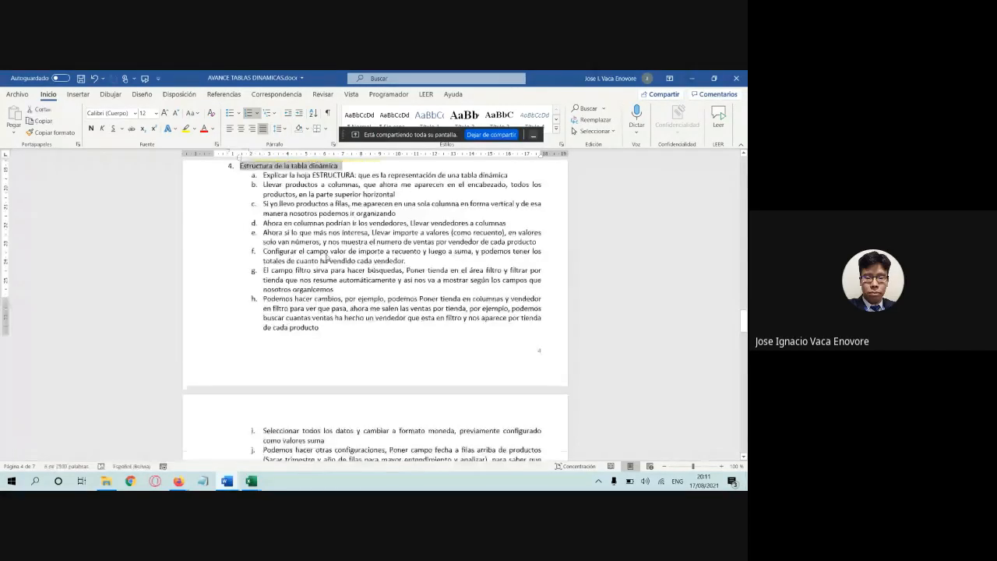
scroll(328, 257, down, 10)
drag(239, 246, 329, 245)
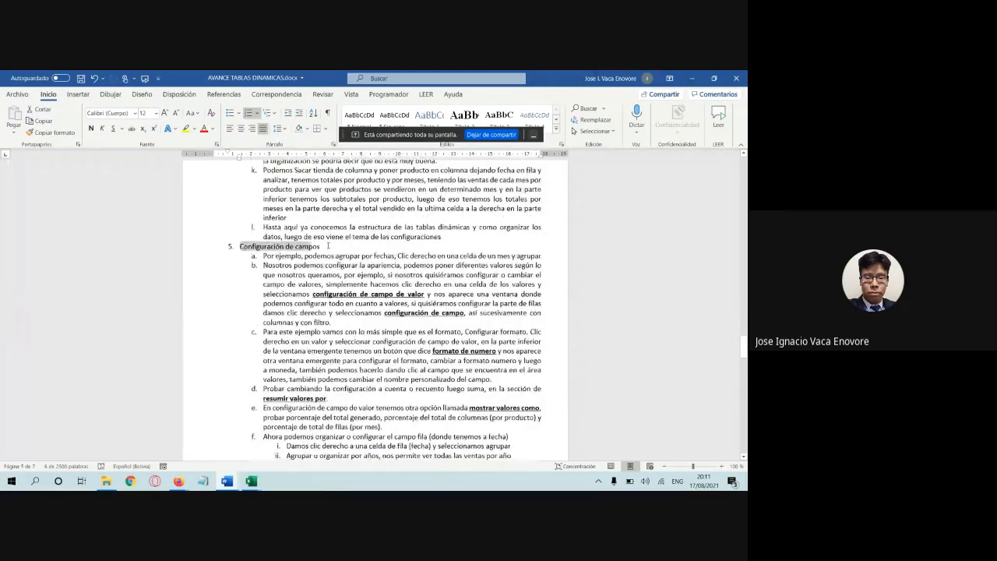
scroll(329, 246, down, 15)
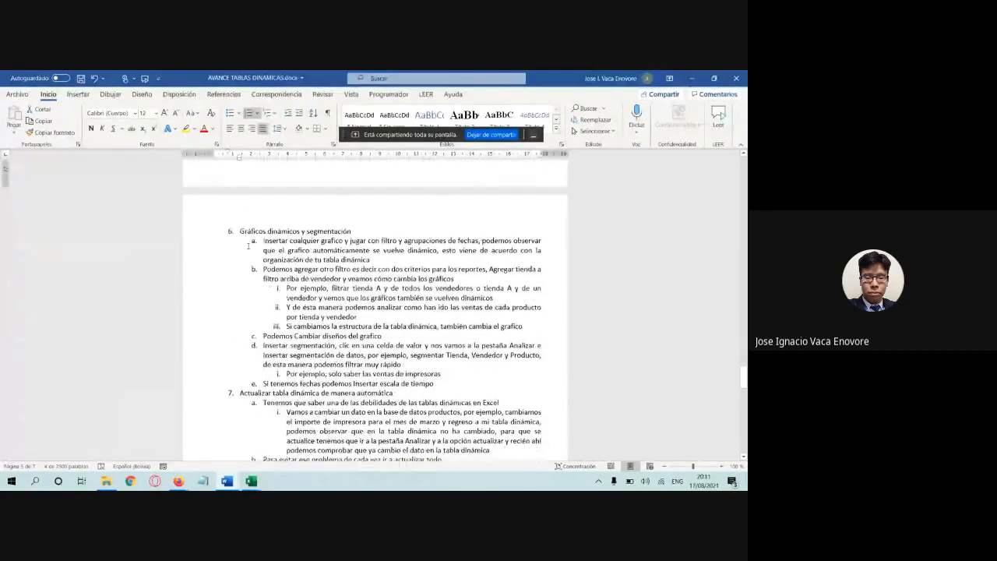
drag(240, 232, 370, 242)
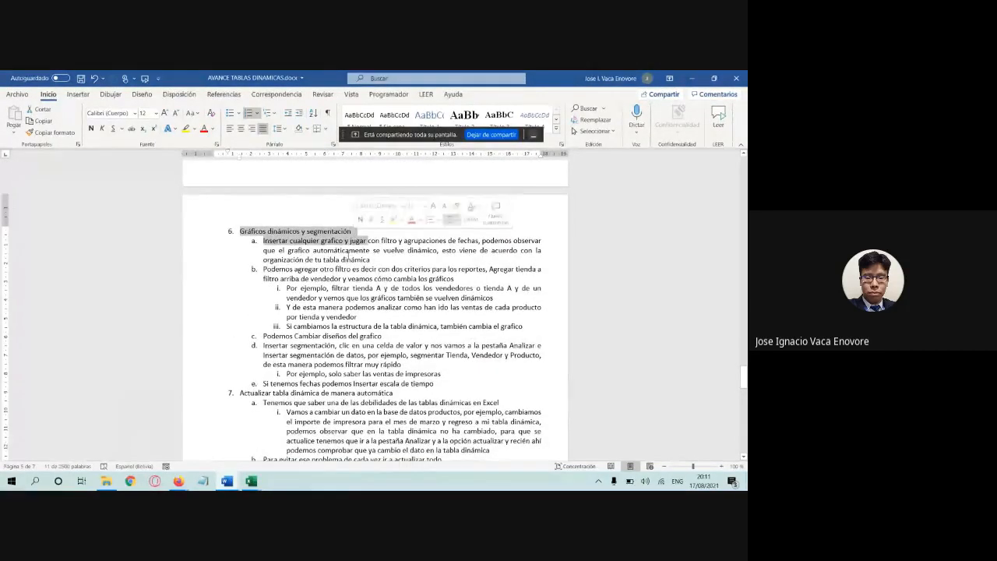
scroll(239, 278, down, 3)
drag(239, 278, 393, 277)
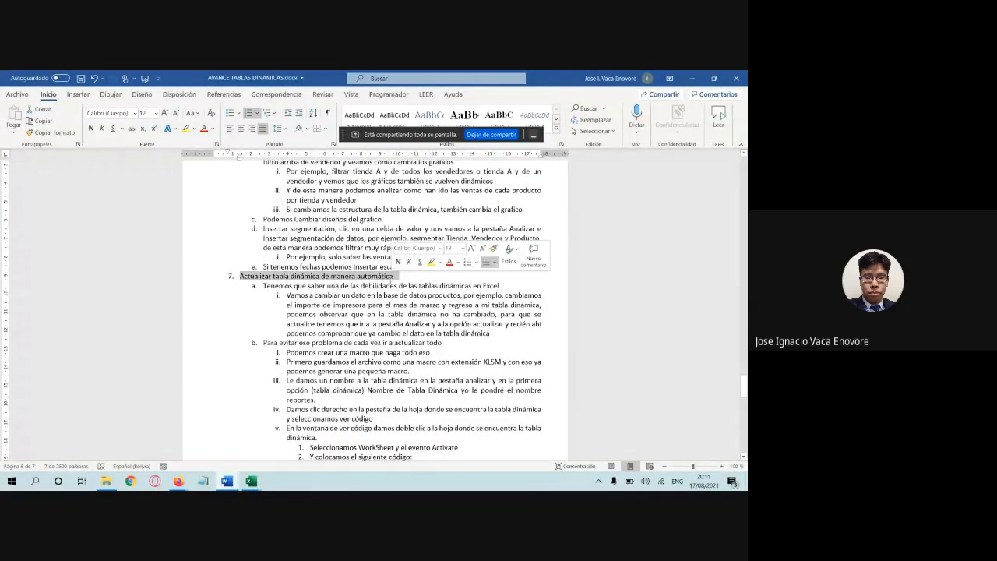
scroll(383, 290, down, 12)
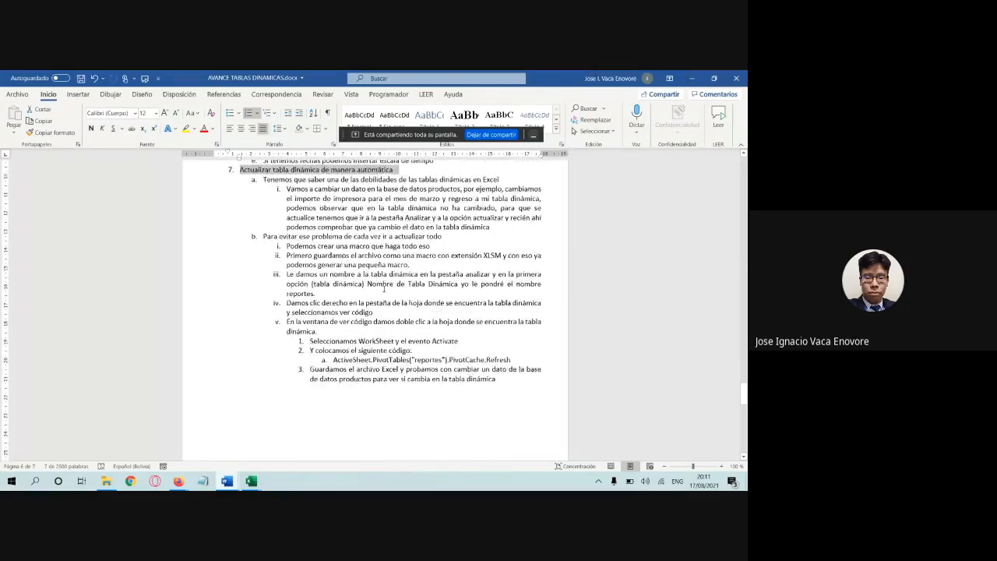
scroll(262, 350, down, 3)
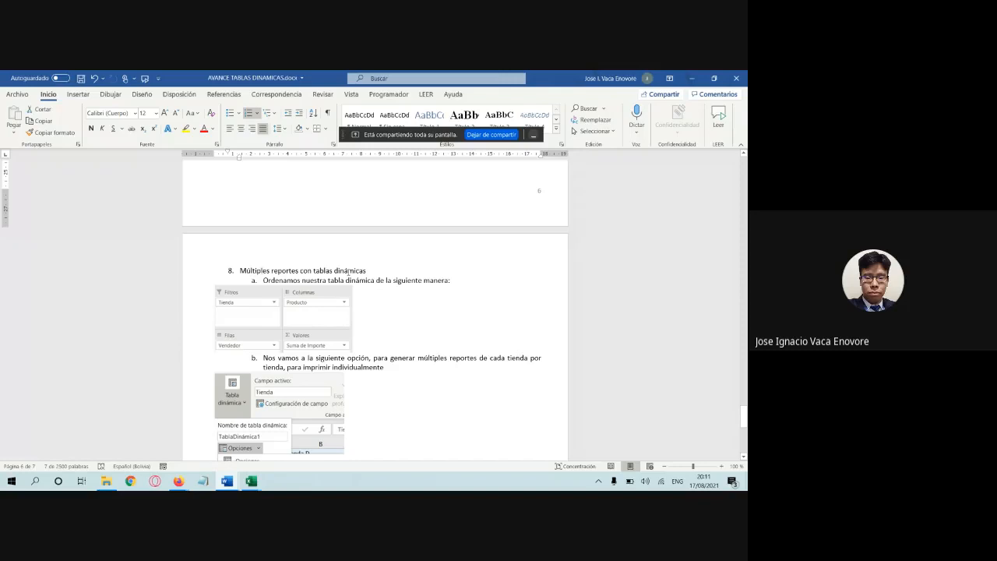
Step: Go back through the lesson notes to section 4, Estructura de la tabla dinámica, and place the cursor in item b
scroll(348, 269, up, 15)
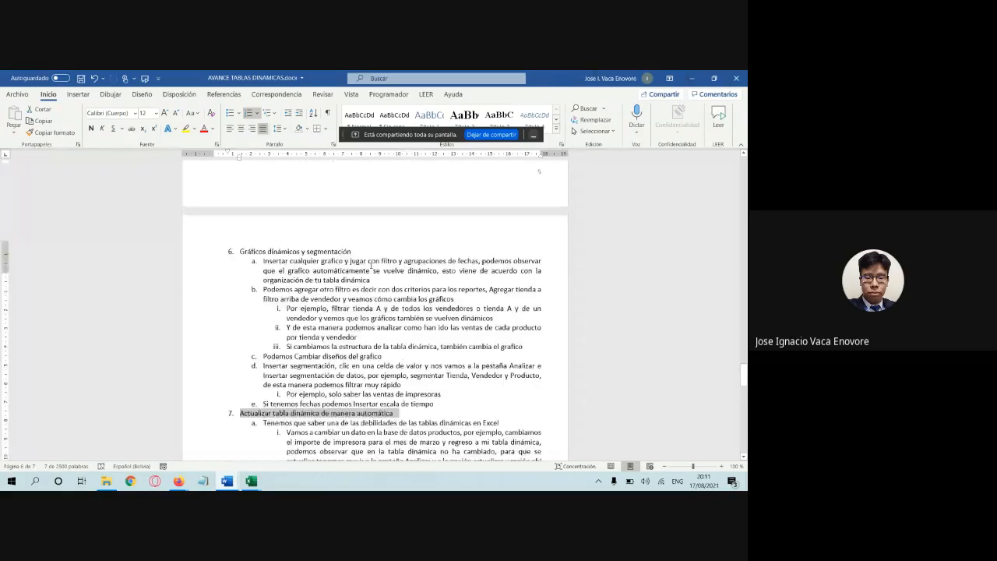
scroll(371, 266, up, 10)
scroll(375, 266, up, 1)
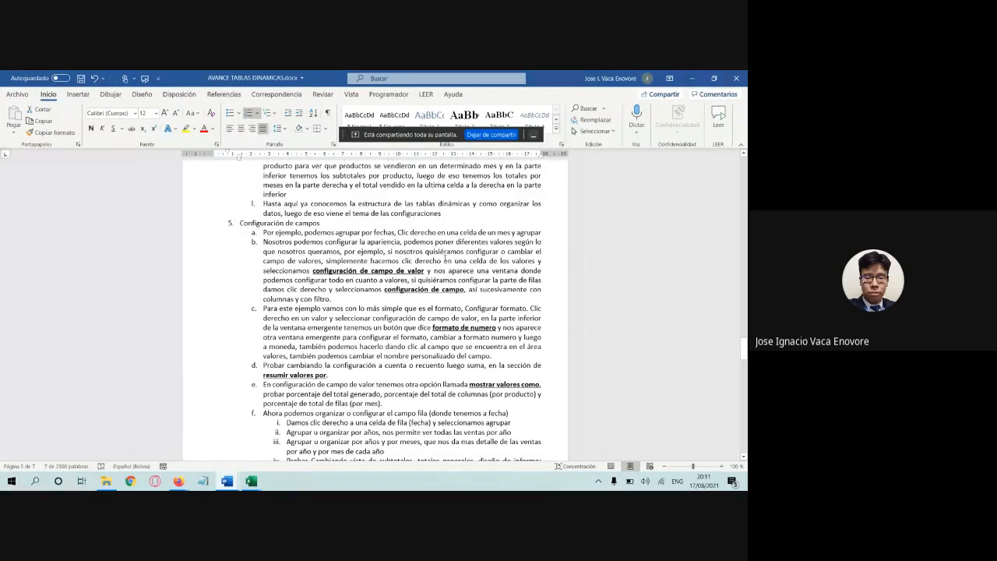
scroll(464, 327, up, 10)
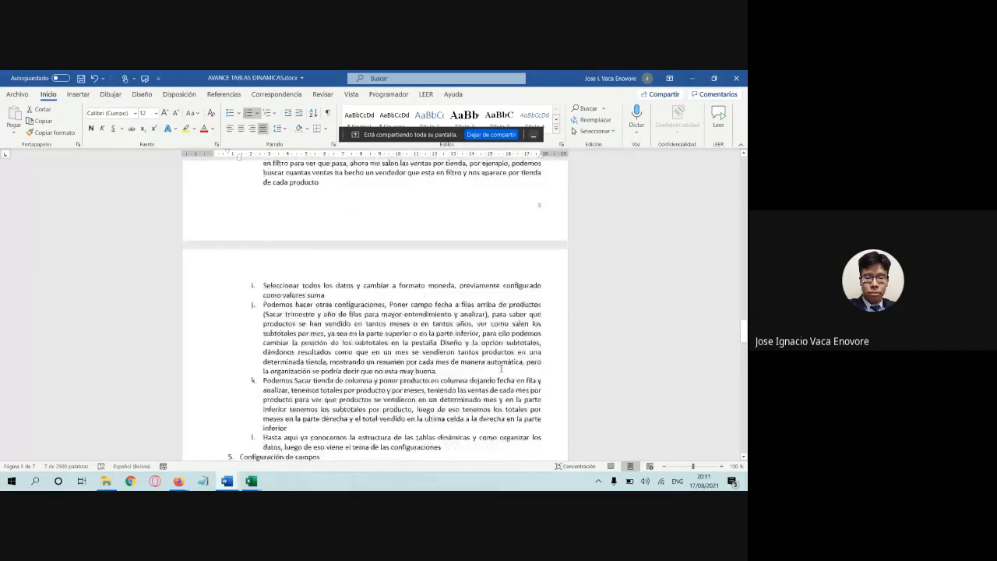
scroll(501, 366, down, 3)
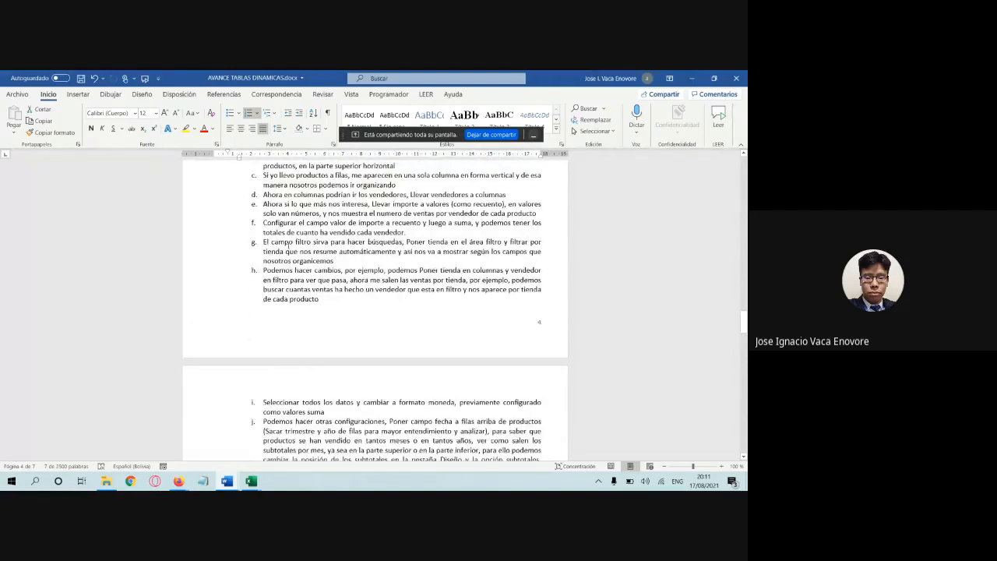
scroll(290, 246, up, 1)
scroll(289, 246, up, 2)
click(316, 258)
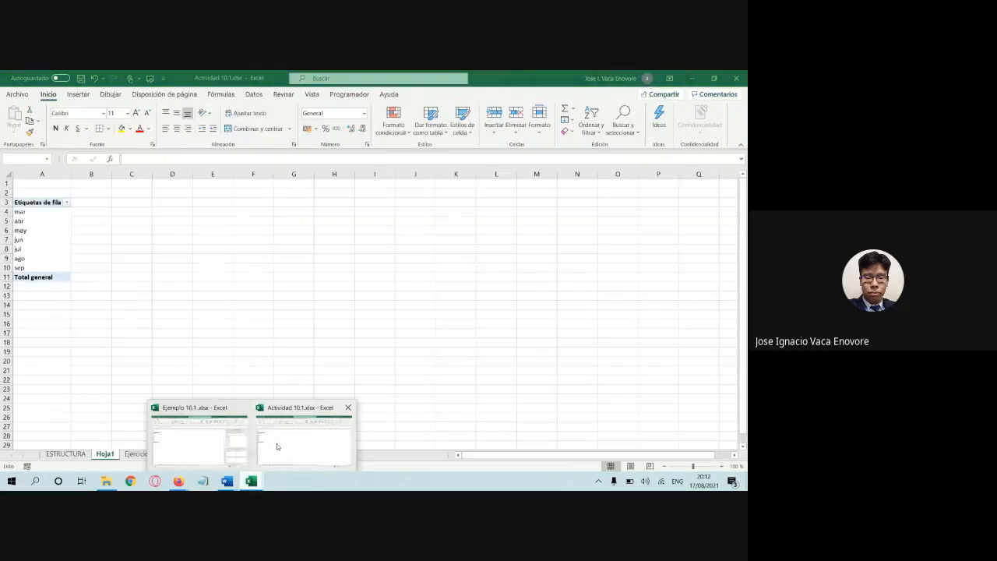
Step: Switch to Actividad 10.1.xlsx in Excel and permanently delete the sheet Hoja1
click(277, 443)
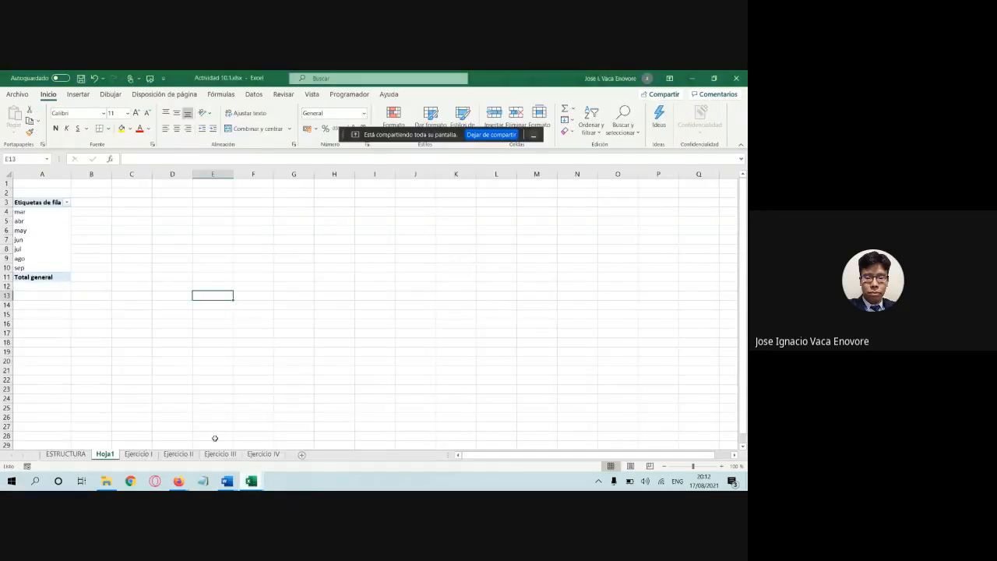
right_click(109, 456)
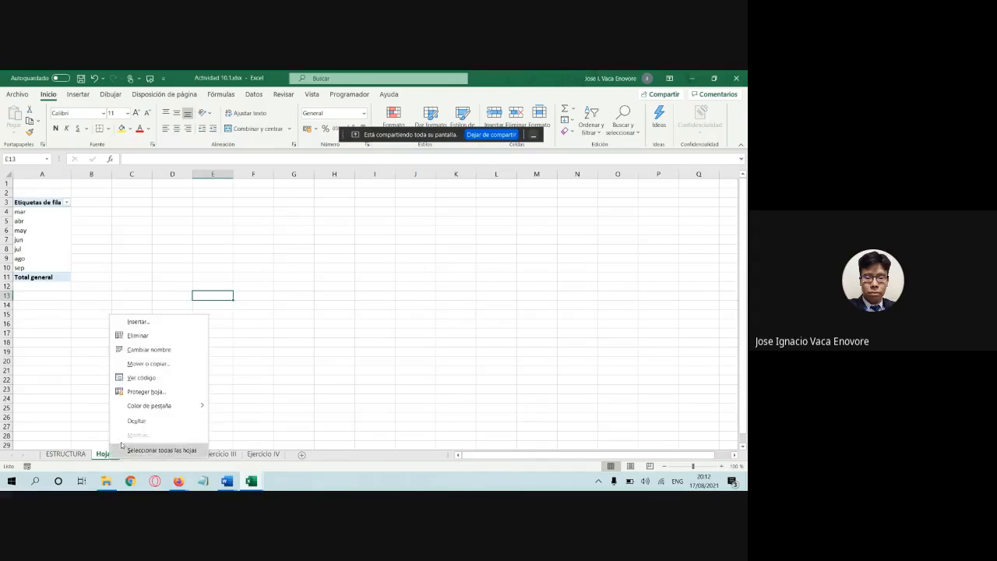
click(161, 336)
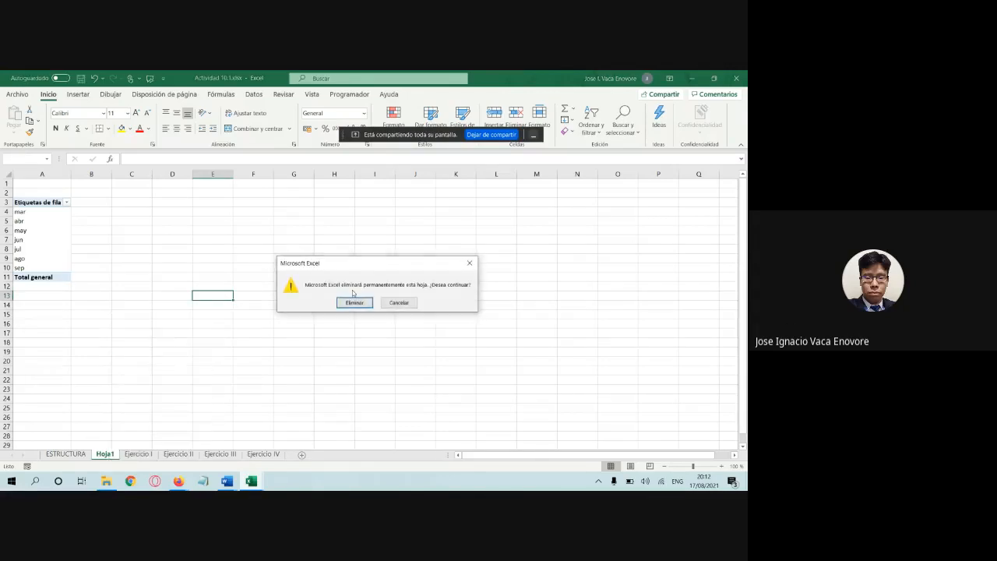
click(354, 301)
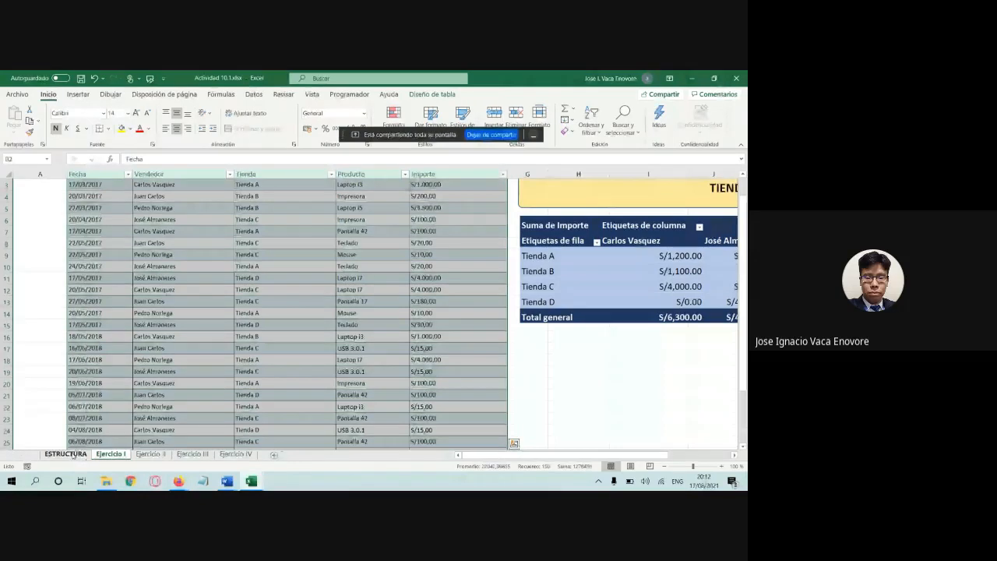
Step: Examine the diagram of filters, rows, columns and values on the ESTRUCTURA sheets of Actividad 10.1.xlsx and Ejemplo 10.1.xlsx
click(66, 454)
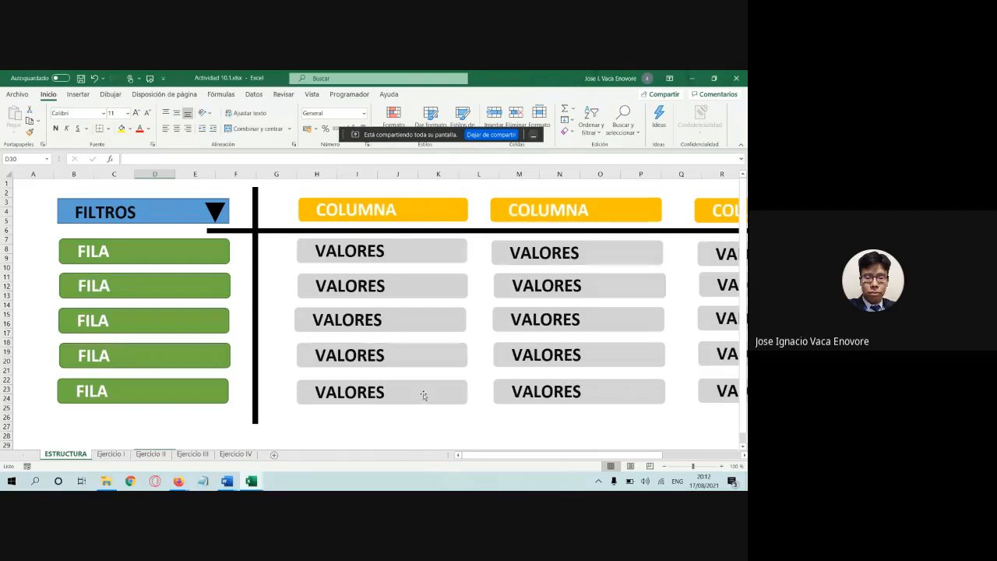
scroll(539, 456, right, 4)
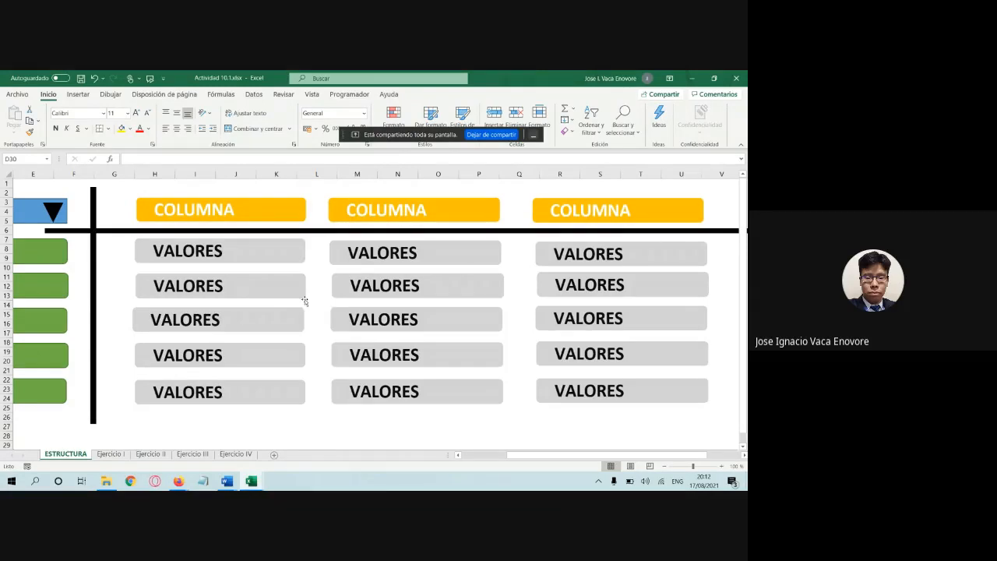
mouse_move(234, 484)
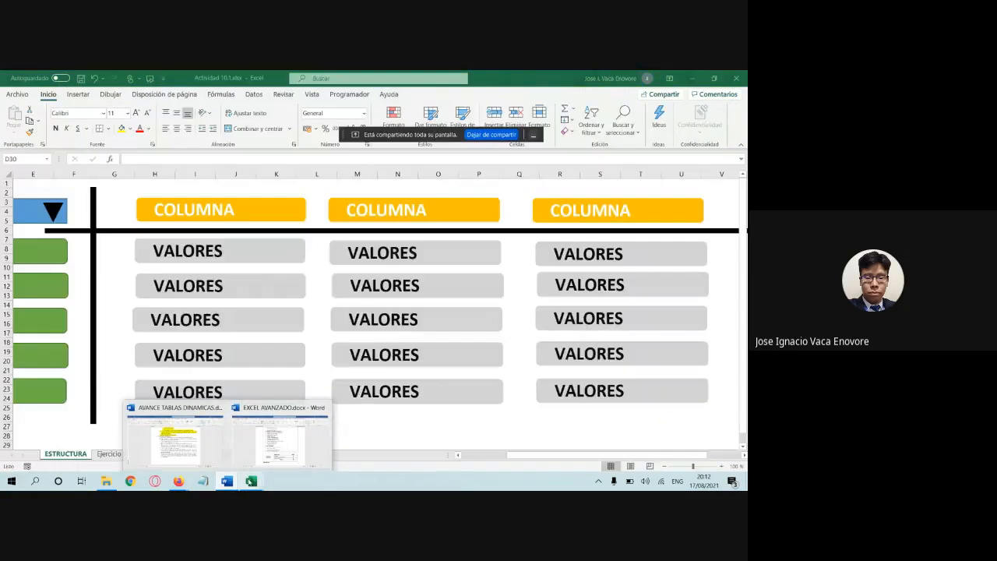
click(196, 434)
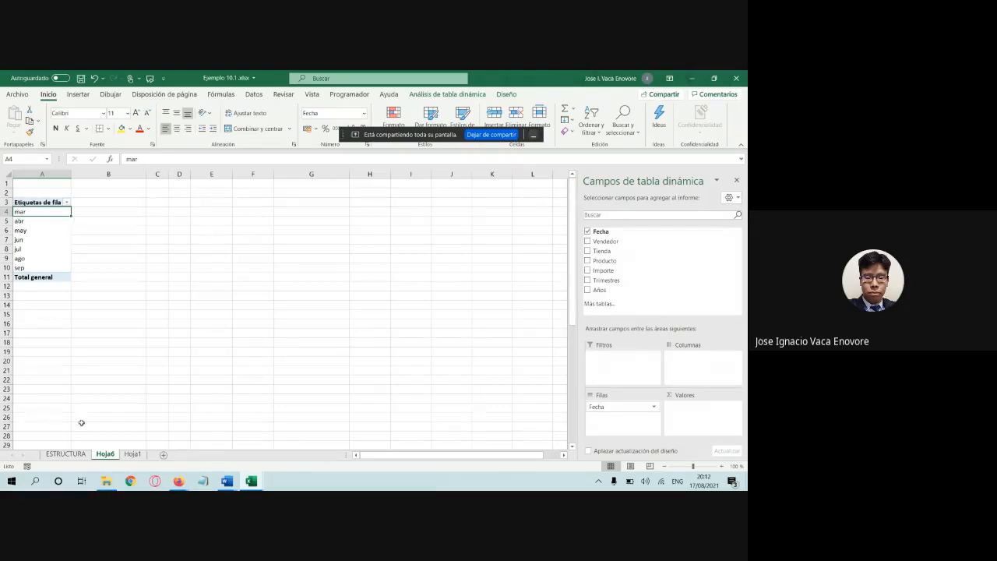
click(81, 457)
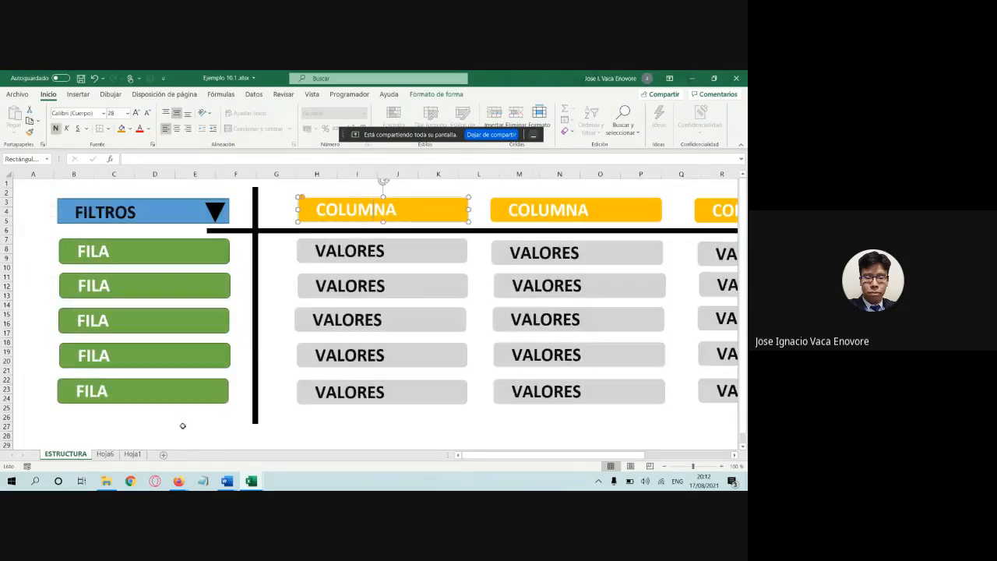
Step: On sheet Hoja6, remove the Fecha field from the pivot table and place Vendedor in the columns area
click(109, 456)
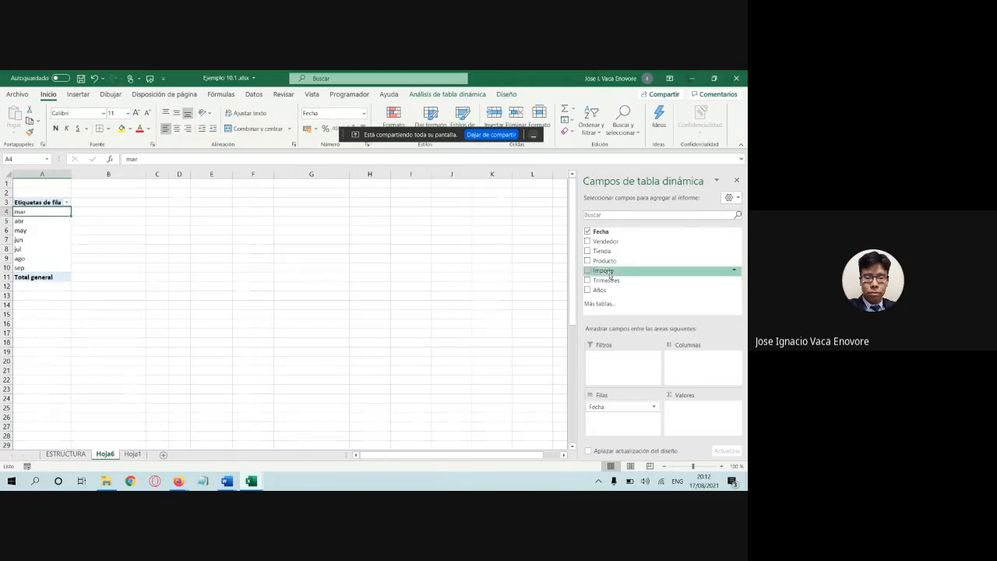
click(588, 232)
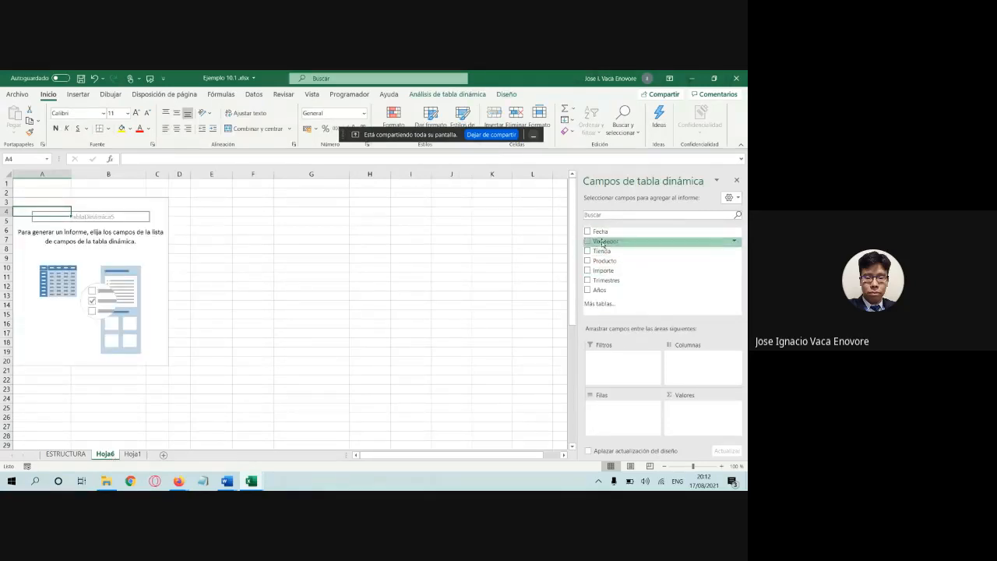
drag(604, 243, 693, 357)
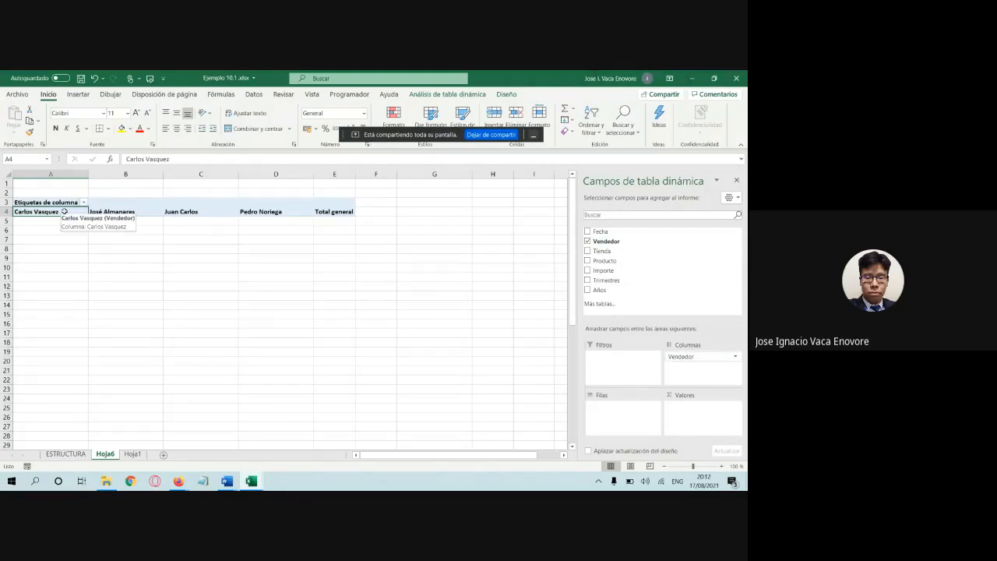
Step: Replace Vendedor with Producto in the columns area of the pivot table on Hoja6, and compare it with the ESTRUCTURA sheet
click(226, 482)
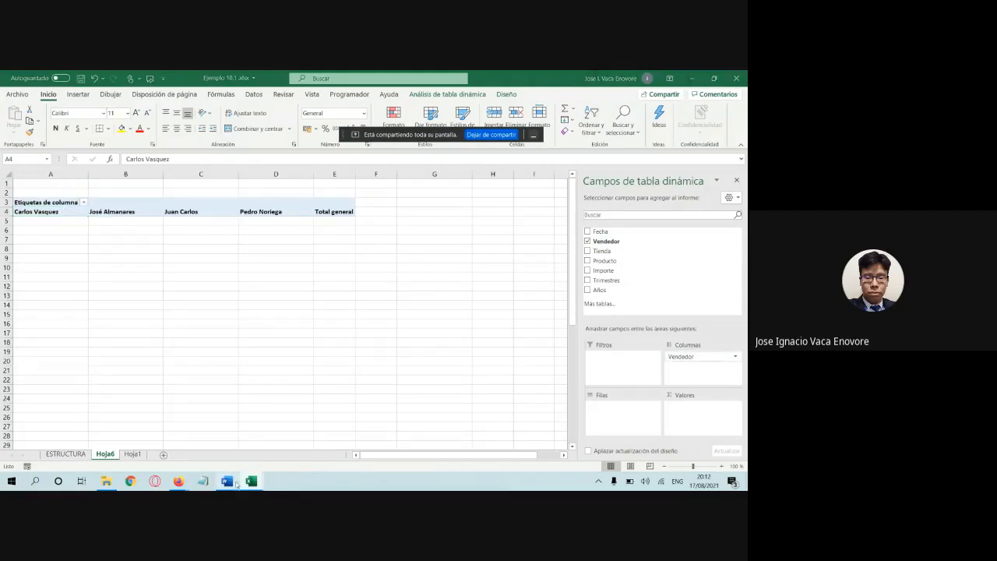
click(219, 450)
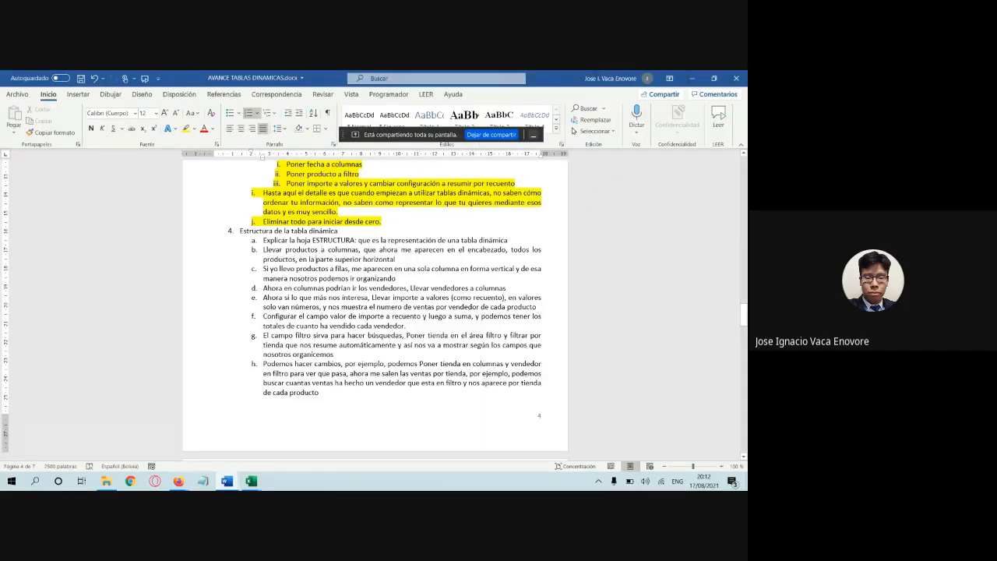
click(251, 481)
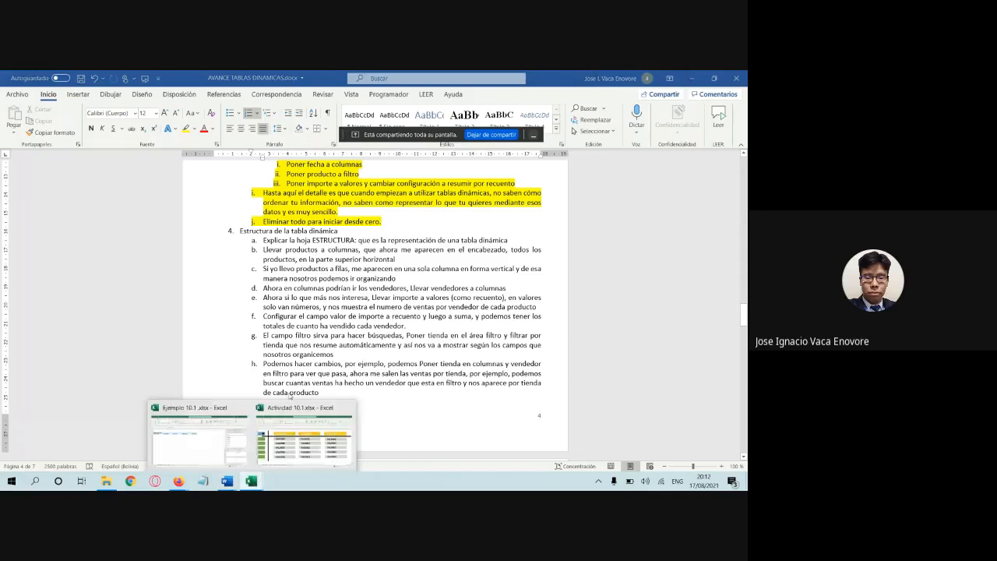
click(239, 440)
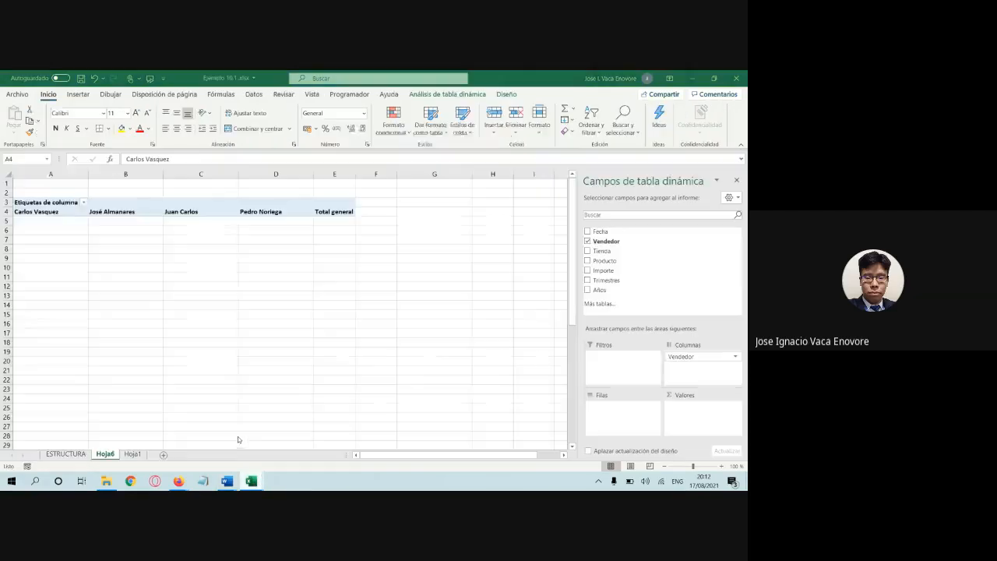
click(588, 240)
drag(598, 260, 689, 366)
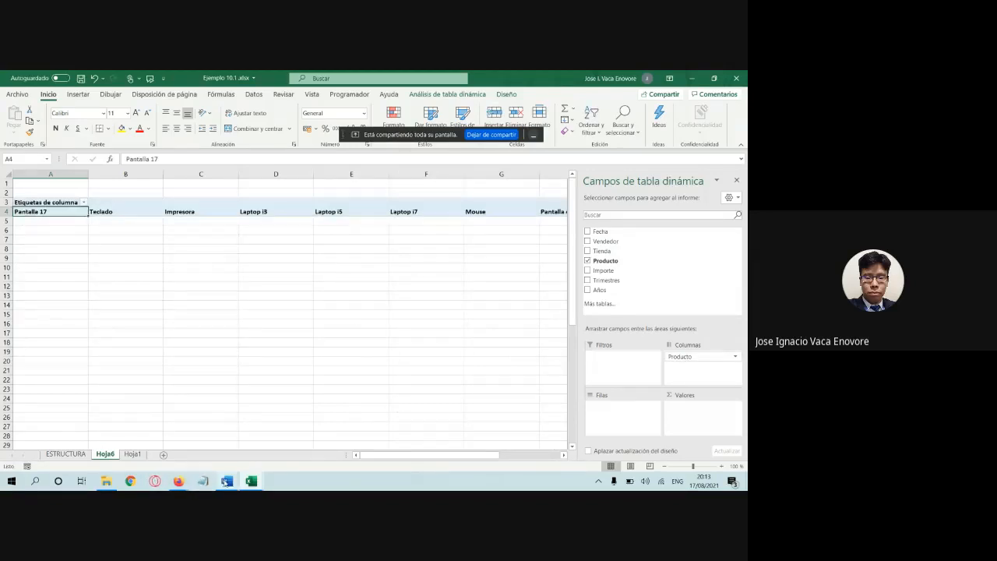
click(65, 453)
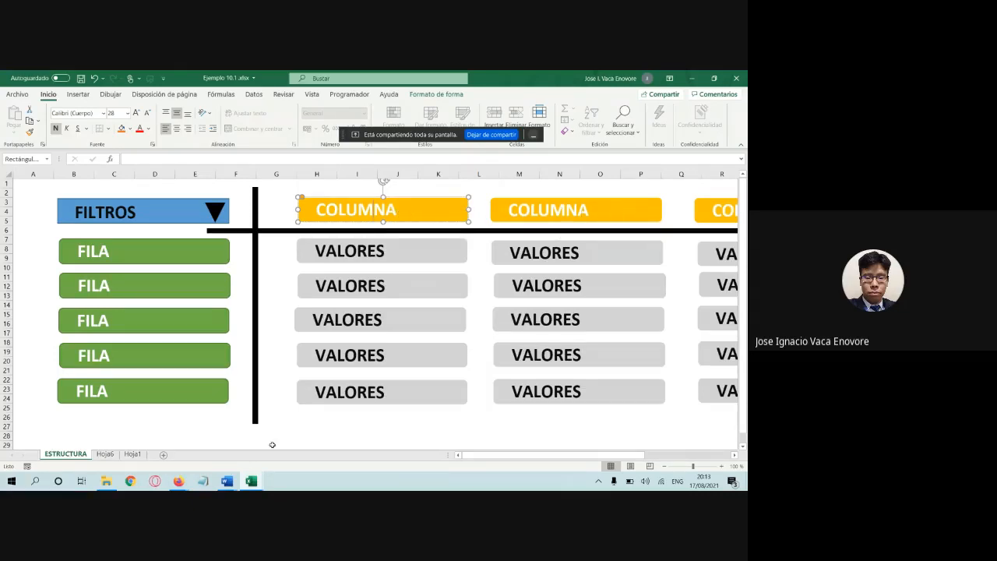
Step: Switch to AVANCE TABLAS DINAMICAS.docx in Word and highlight the section 4 heading and its items a to c in yellow
click(232, 482)
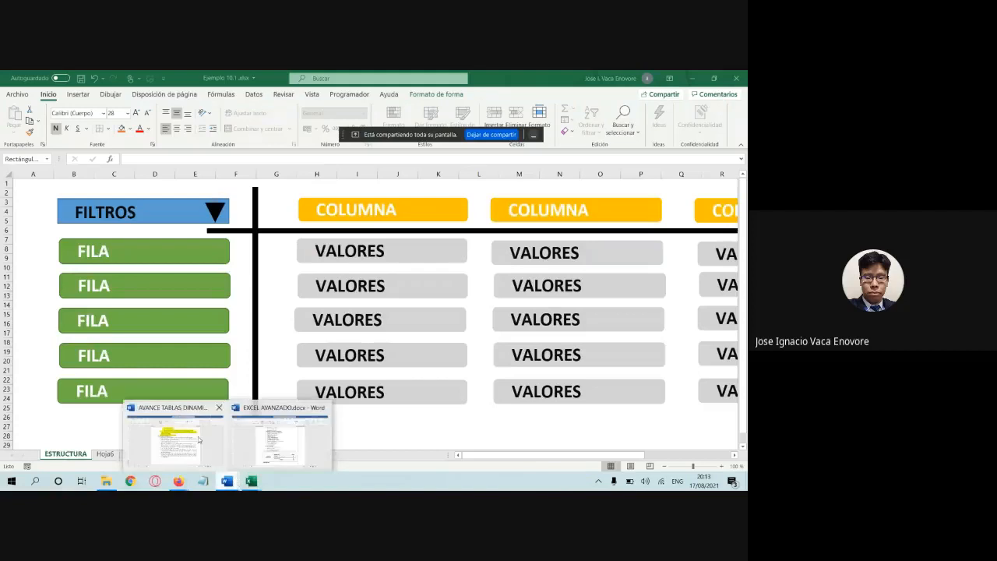
click(177, 440)
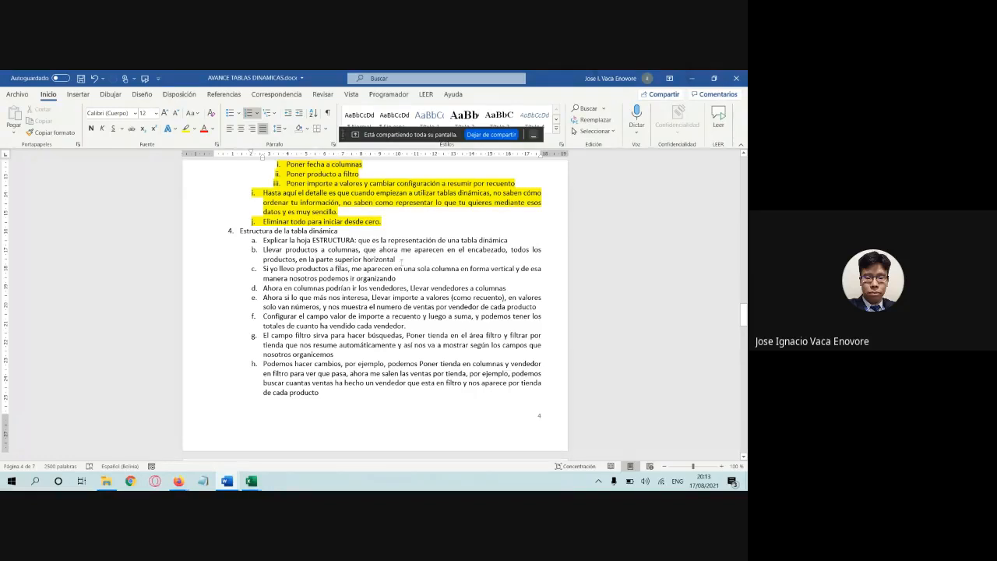
drag(402, 261, 238, 230)
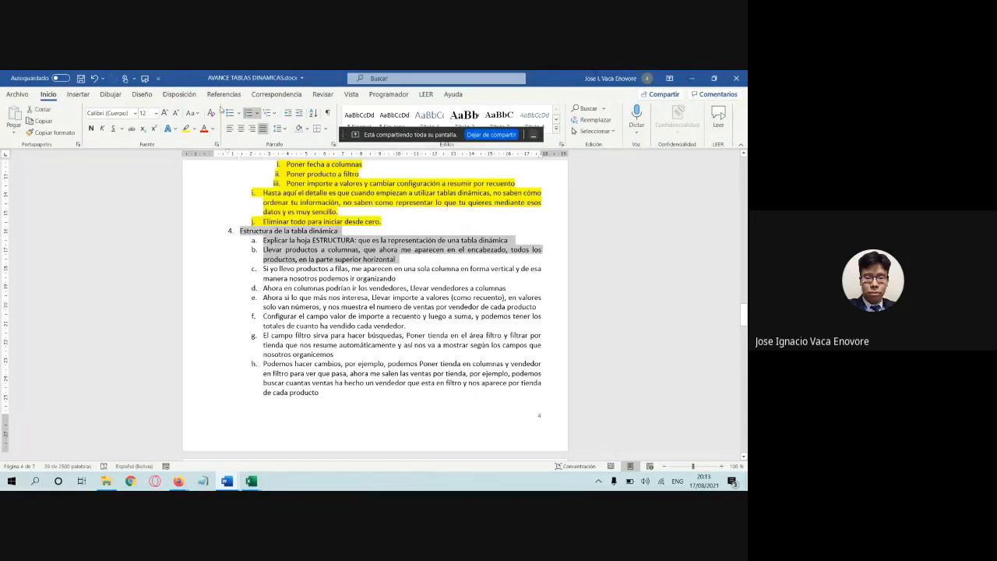
click(186, 128)
click(393, 298)
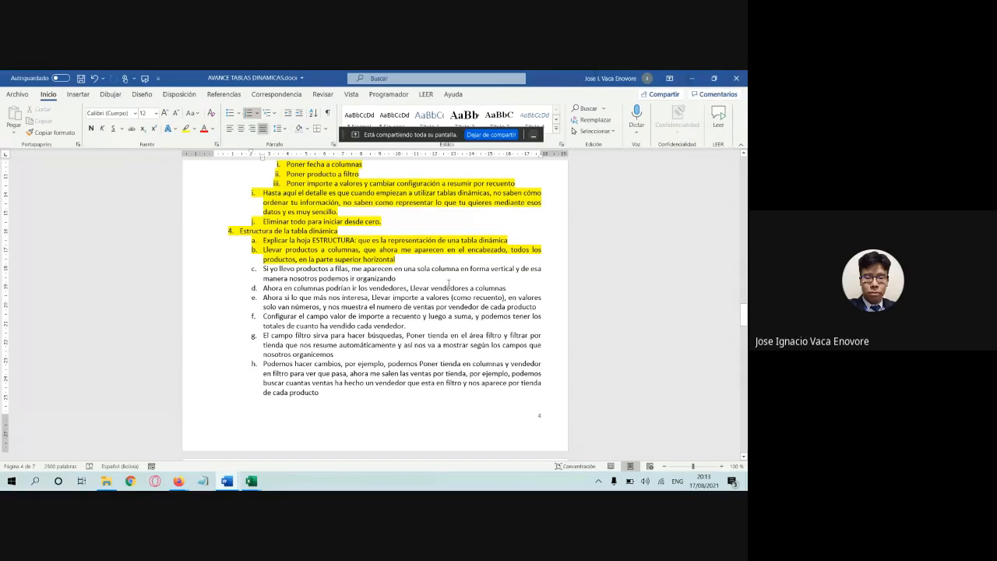
drag(403, 278, 263, 269)
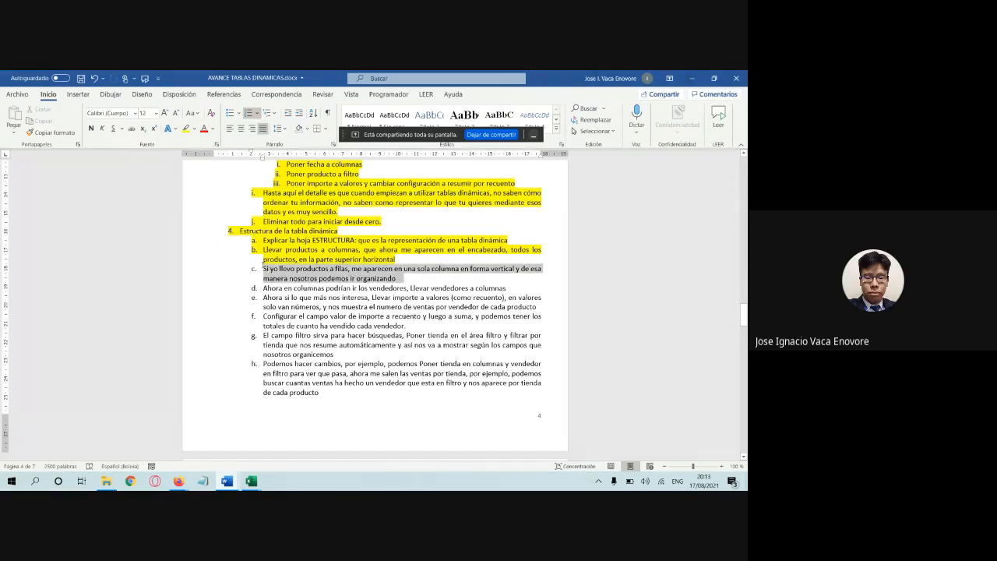
click(186, 129)
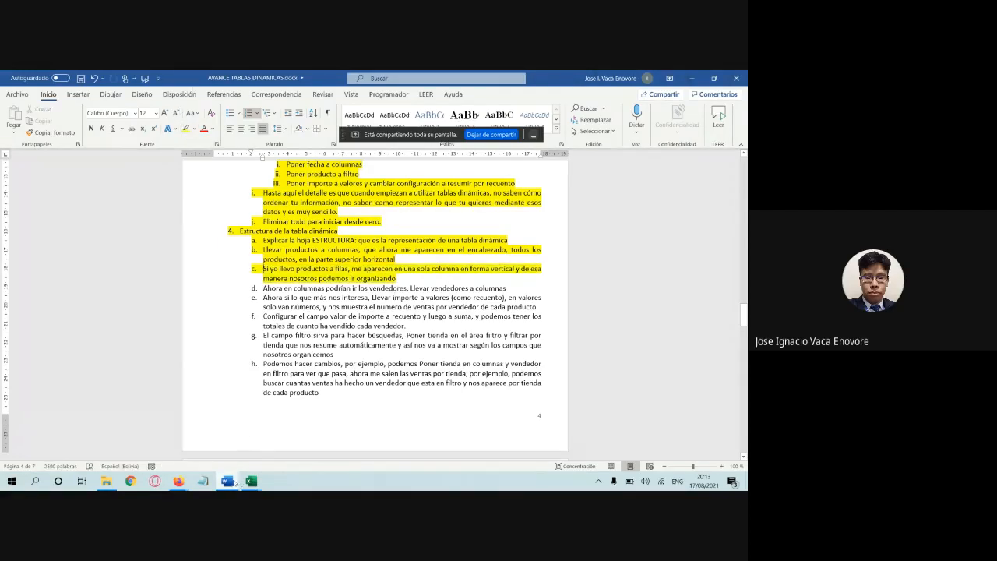
Step: Switch to Ejemplo 10.1.xlsx in Excel and move Producto from the columns area to the rows area on Hoja6
mouse_move(251, 481)
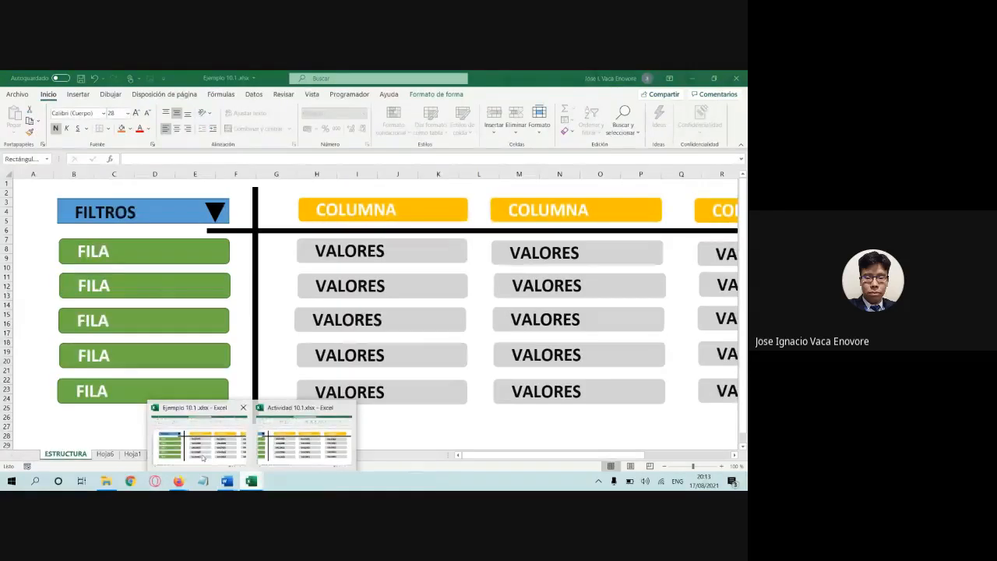
click(197, 442)
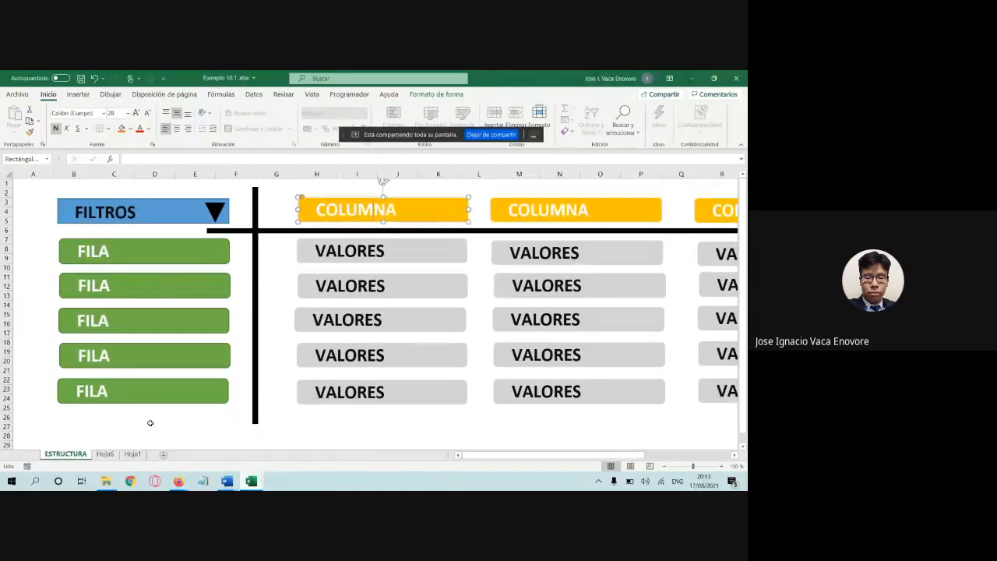
click(103, 455)
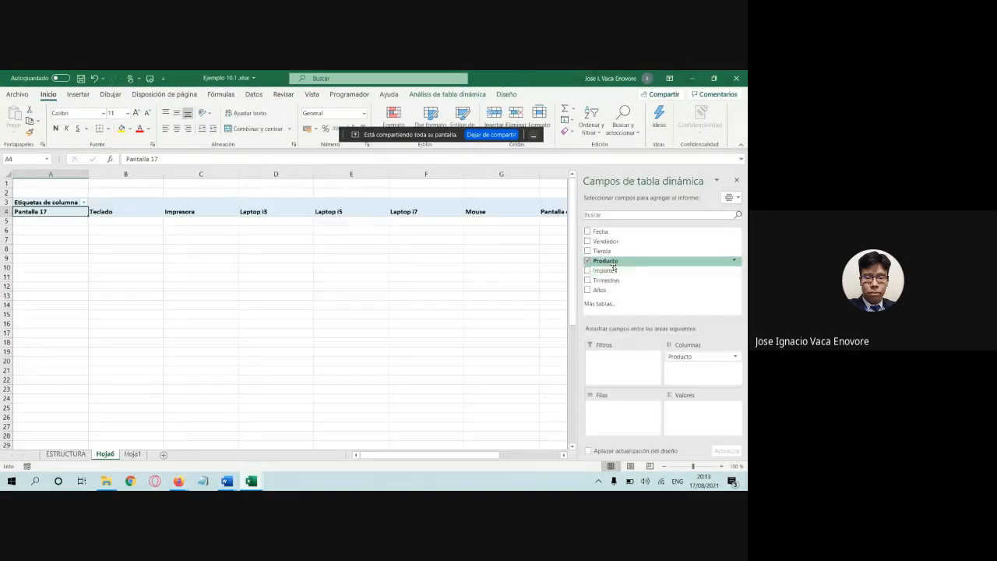
drag(676, 356, 623, 406)
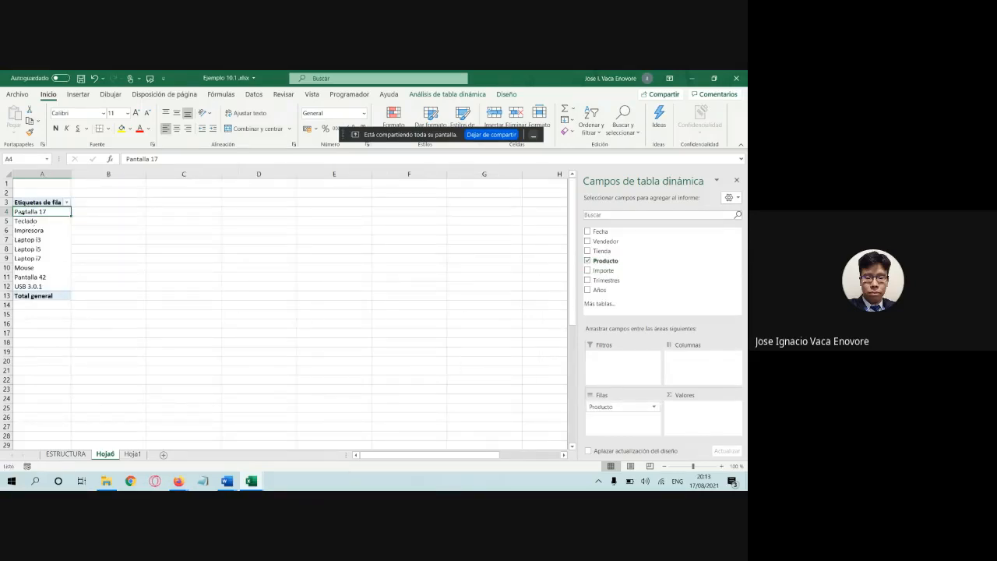
Step: Examine the green FILA boxes in the diagram on the ESTRUCTURA sheet
click(66, 454)
click(113, 248)
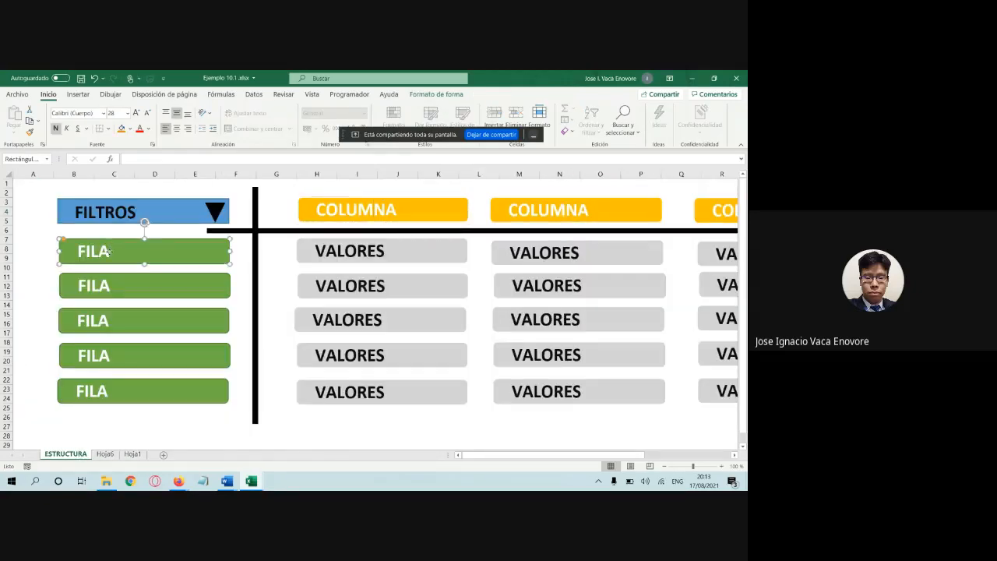
click(126, 321)
click(136, 383)
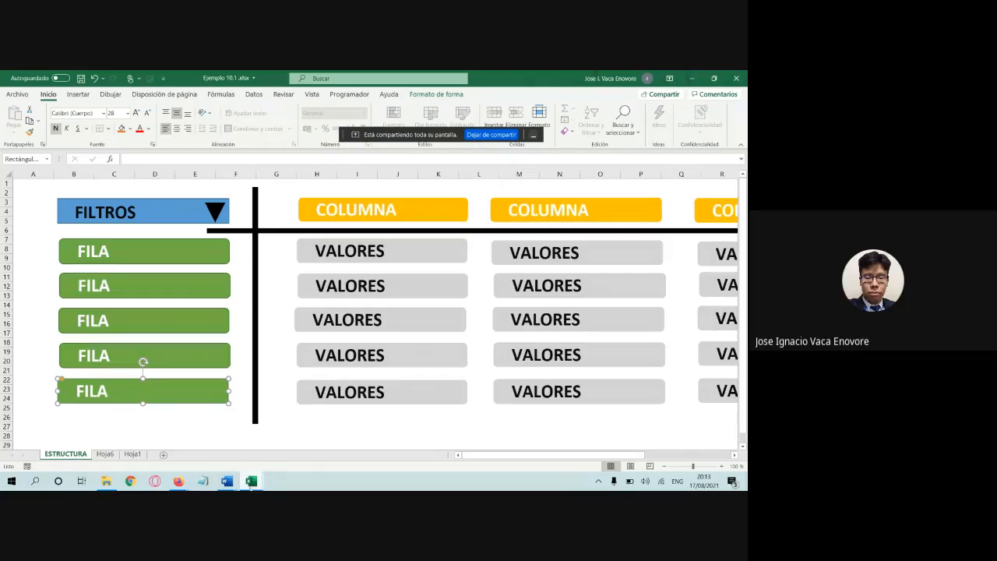
mouse_move(251, 486)
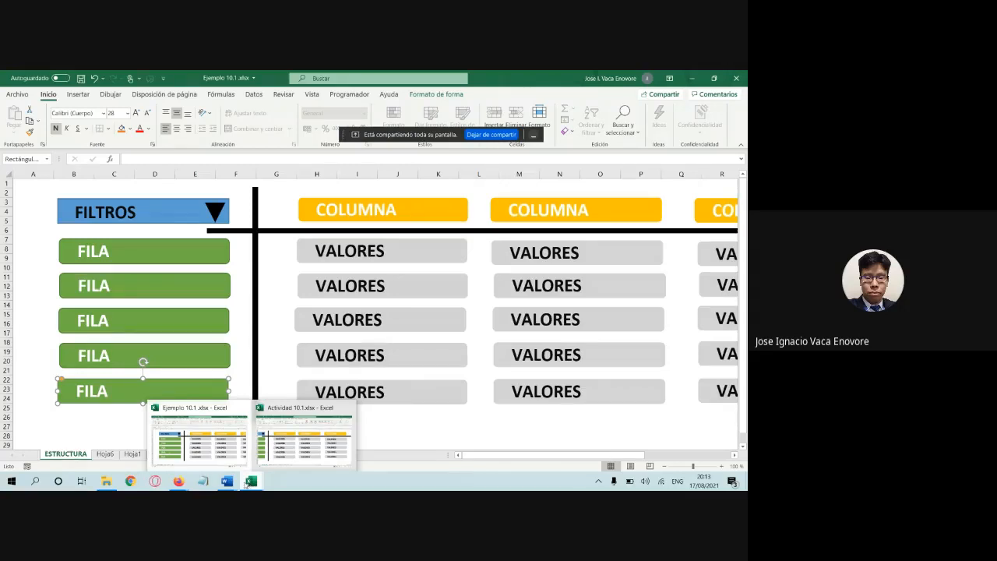
click(251, 483)
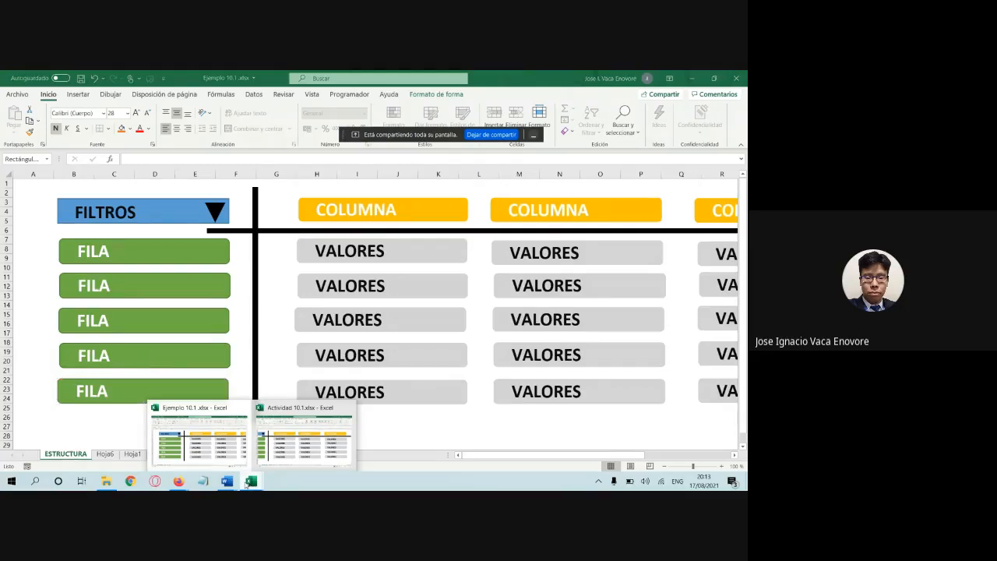
Step: On Hoja6, add Vendedor to the pivot table's columns area and Importe to its values area
click(105, 453)
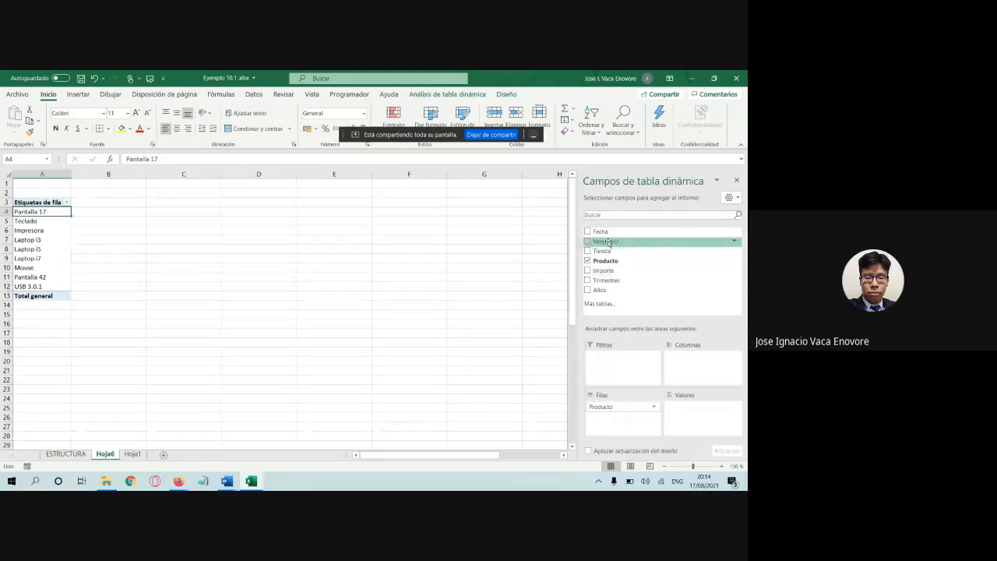
drag(606, 242, 685, 358)
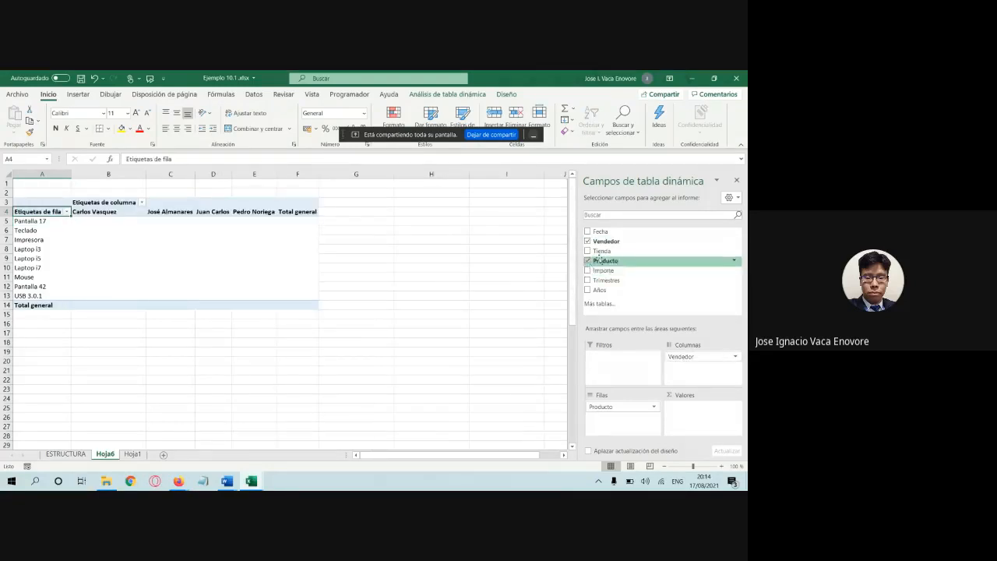
drag(600, 271, 701, 411)
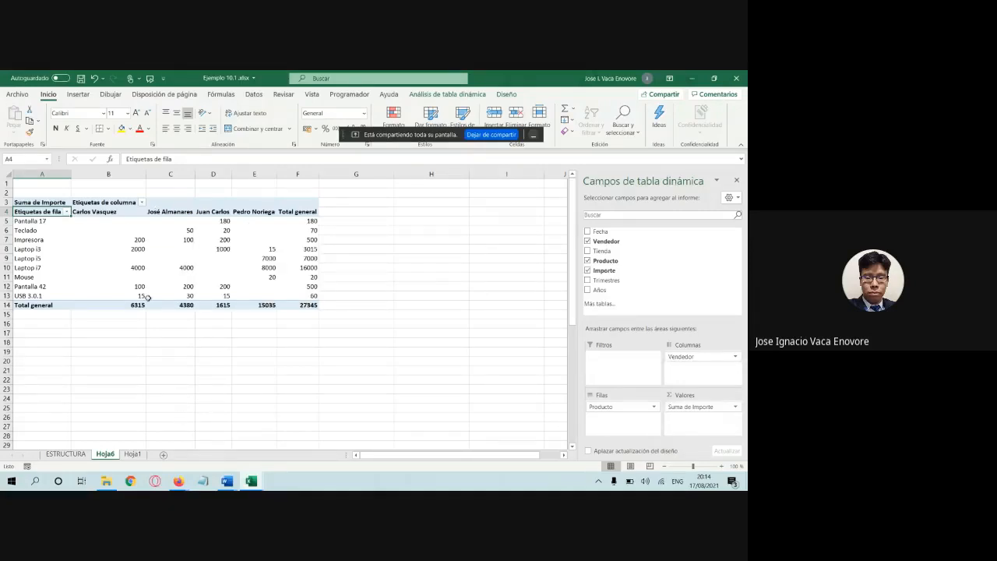
Step: Examine the grey VALORES boxes in the diagram on the ESTRUCTURA sheet
click(77, 457)
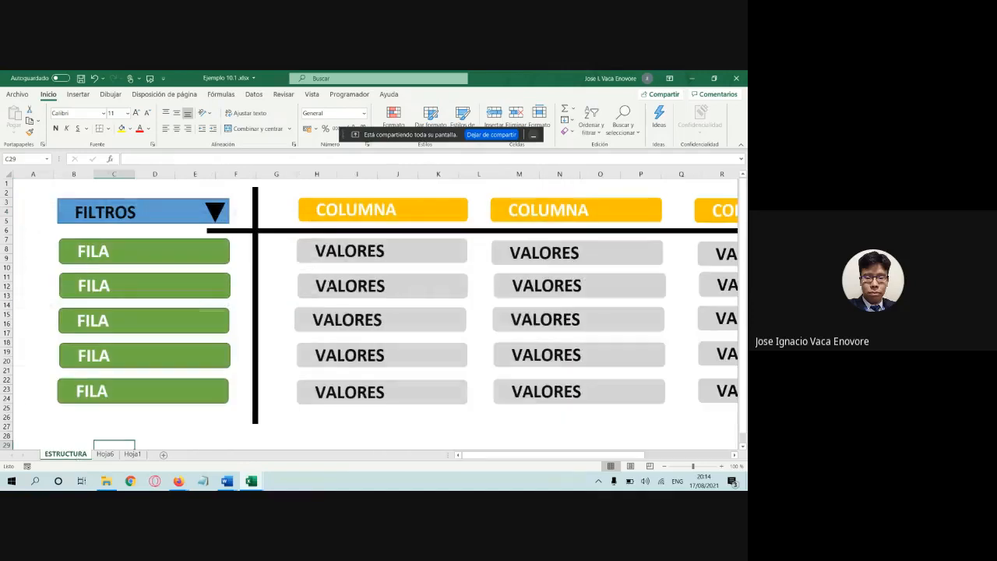
click(396, 258)
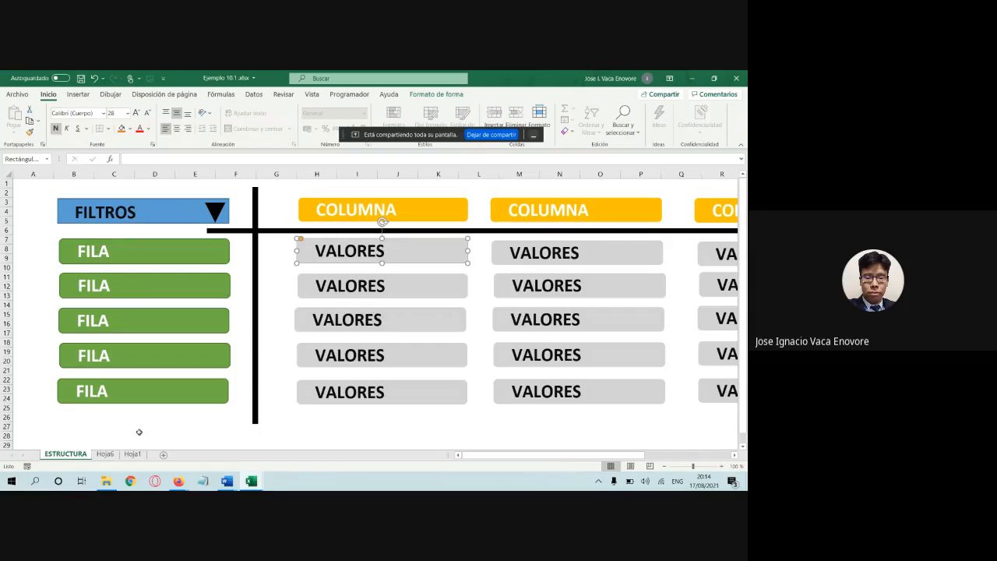
click(251, 481)
click(256, 483)
Step: Add Tienda to the filters area of the pivot table on Hoja6 and filter the report by Tienda B
click(106, 455)
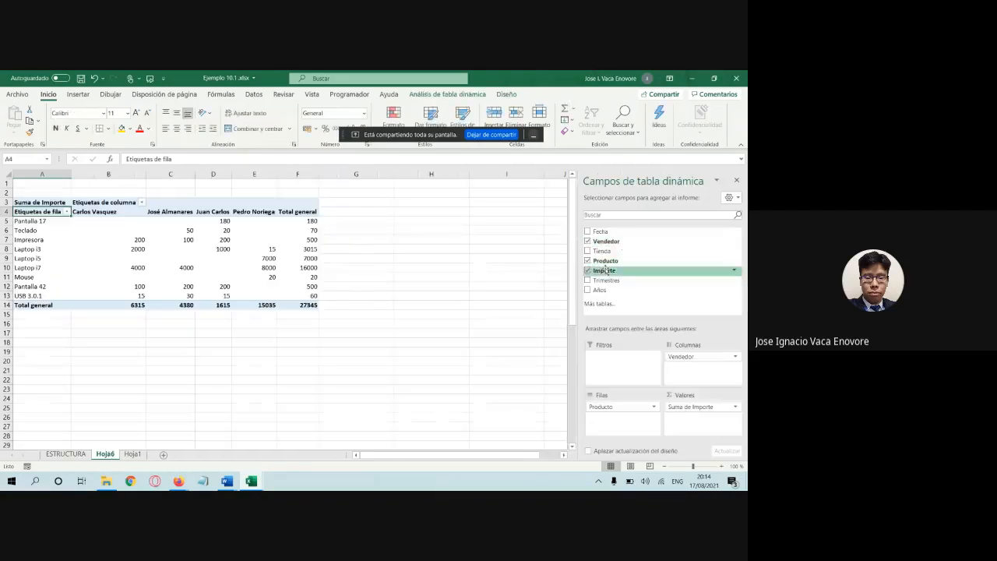
drag(600, 251, 629, 358)
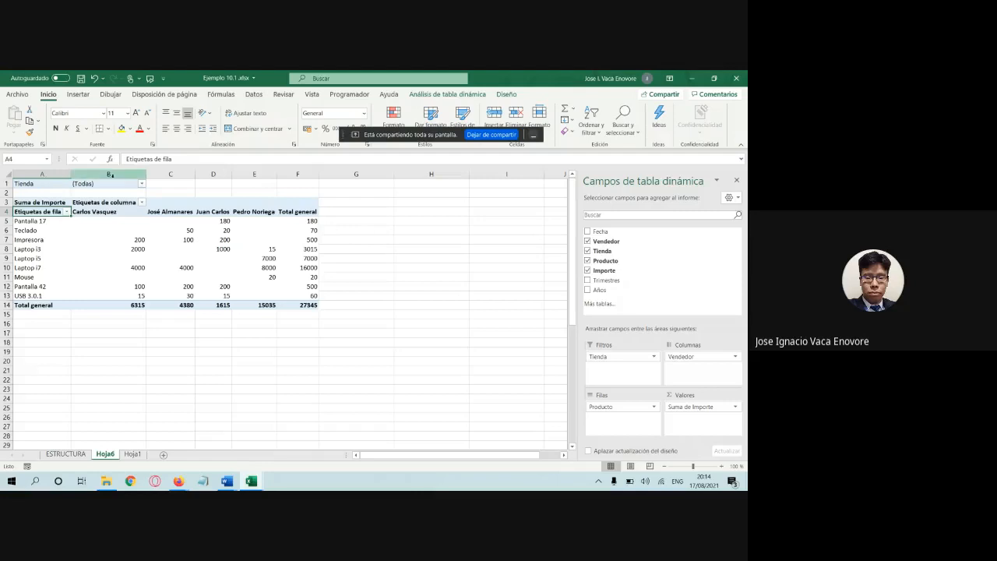
click(141, 184)
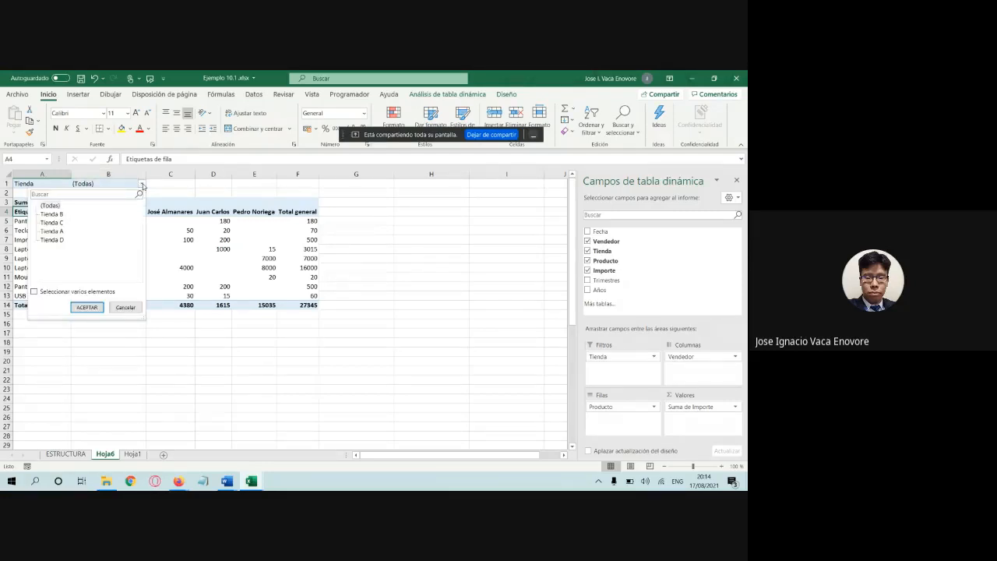
click(53, 214)
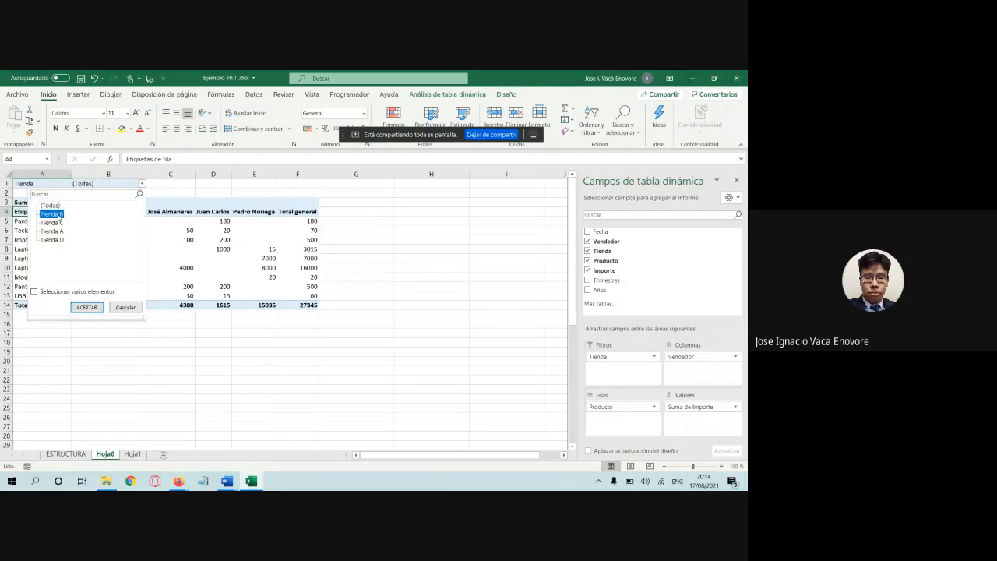
click(90, 307)
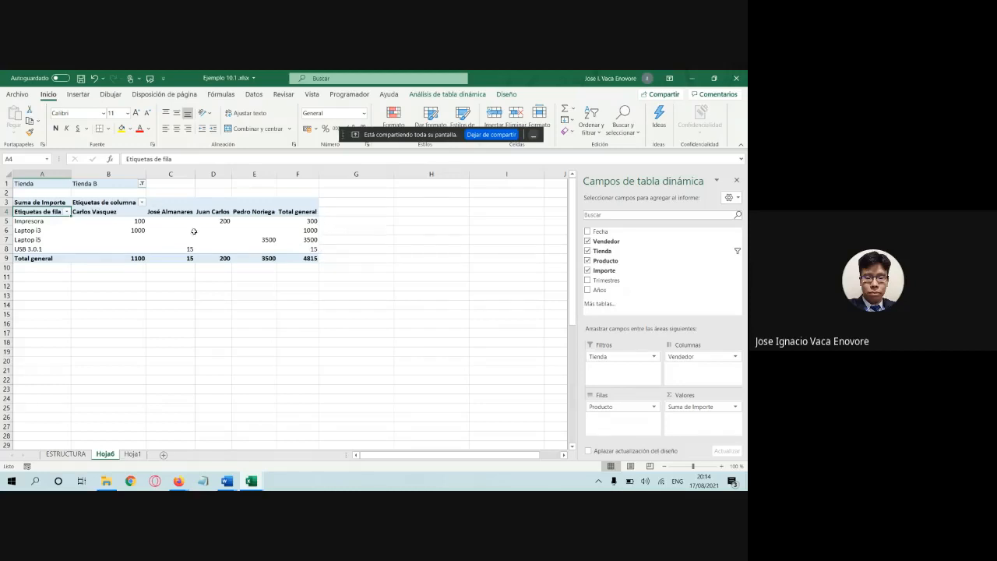
Step: Compare the filtered pivot table's layout with the rows, columns and values of the ESTRUCTURA diagram
click(66, 454)
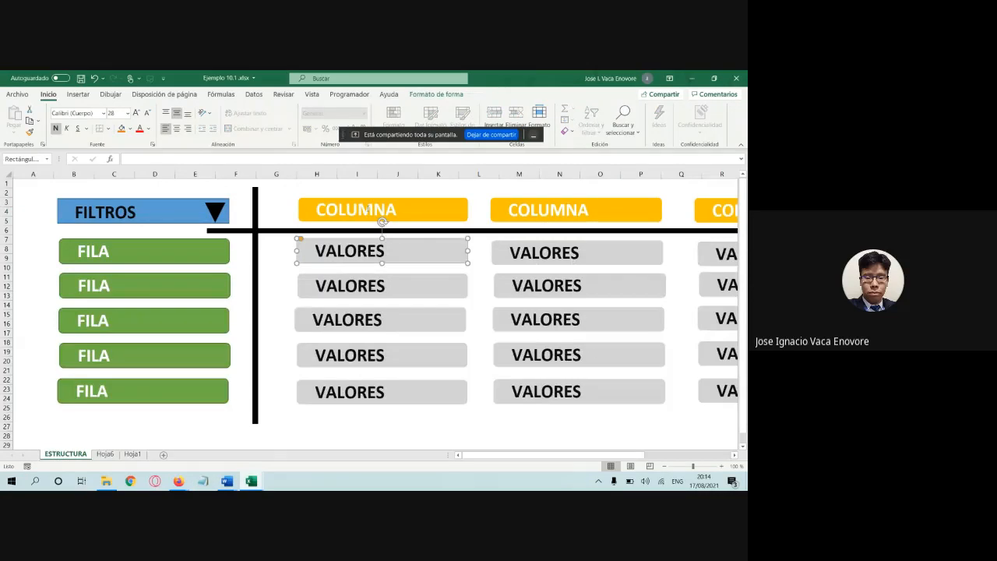
click(170, 250)
click(192, 272)
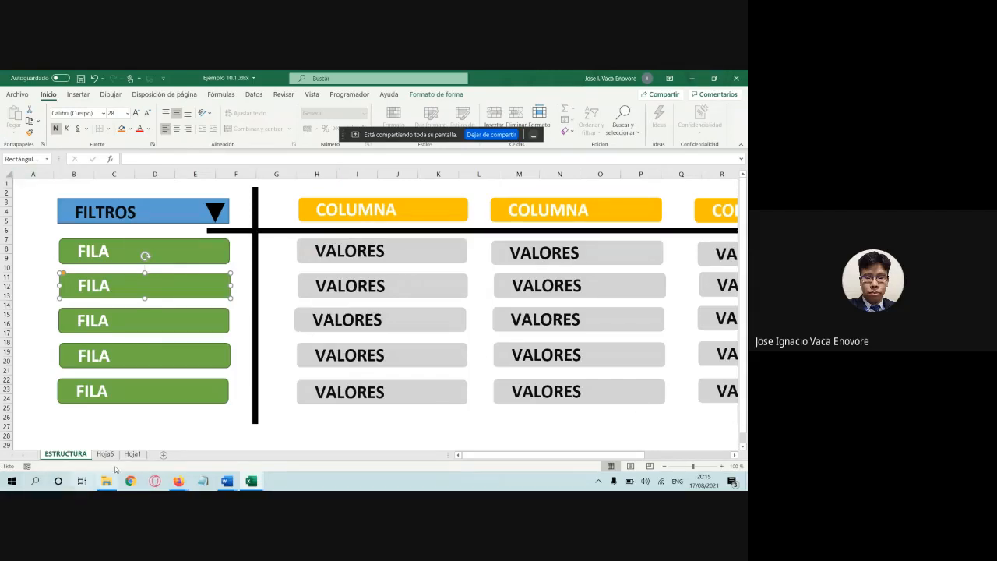
Step: Switch to AVANCE TABLAS DINAMICAS.docx in Word and highlight item d of section 4, about moving vendedores to columns, in yellow
click(227, 481)
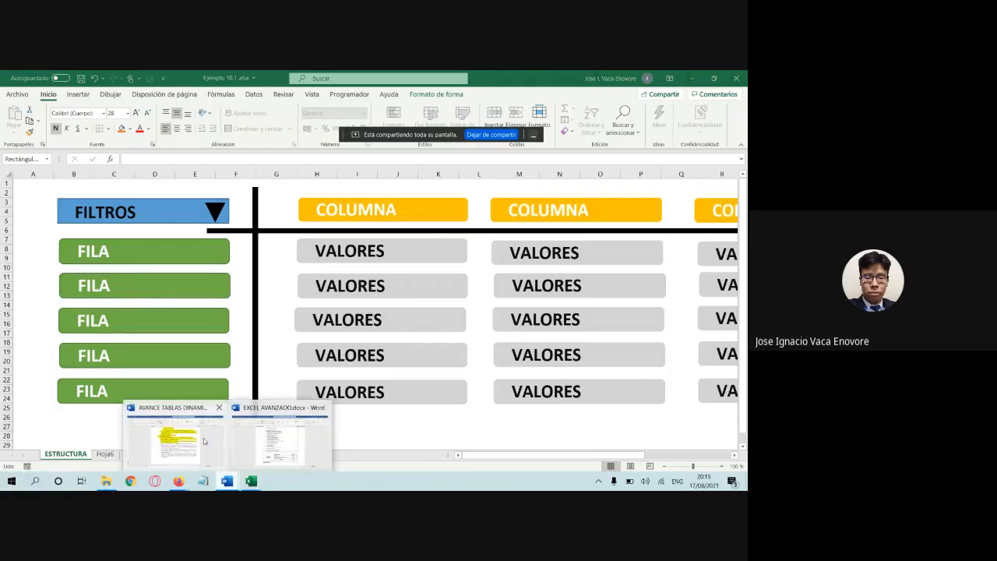
click(204, 441)
scroll(275, 258, down, 3)
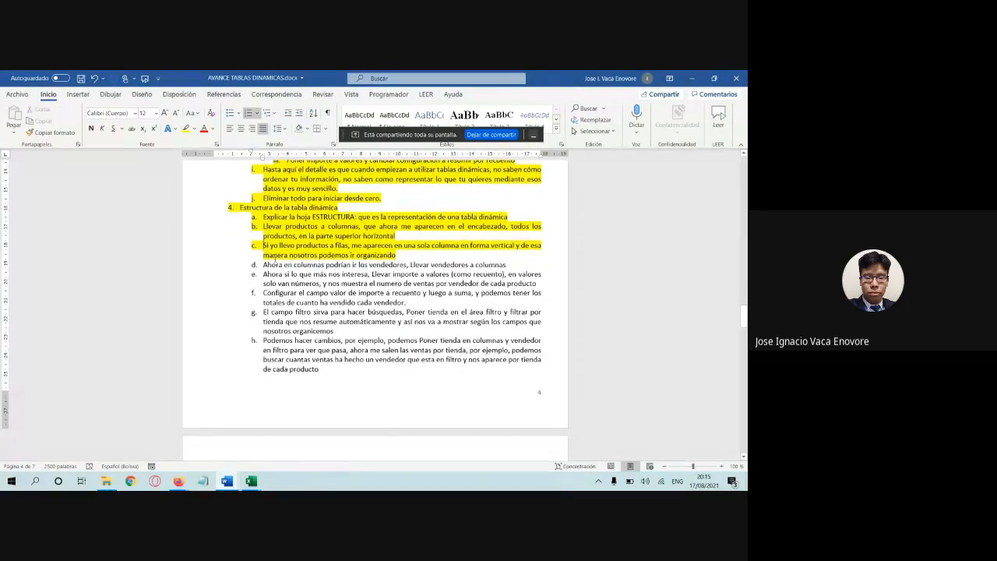
drag(263, 265, 514, 262)
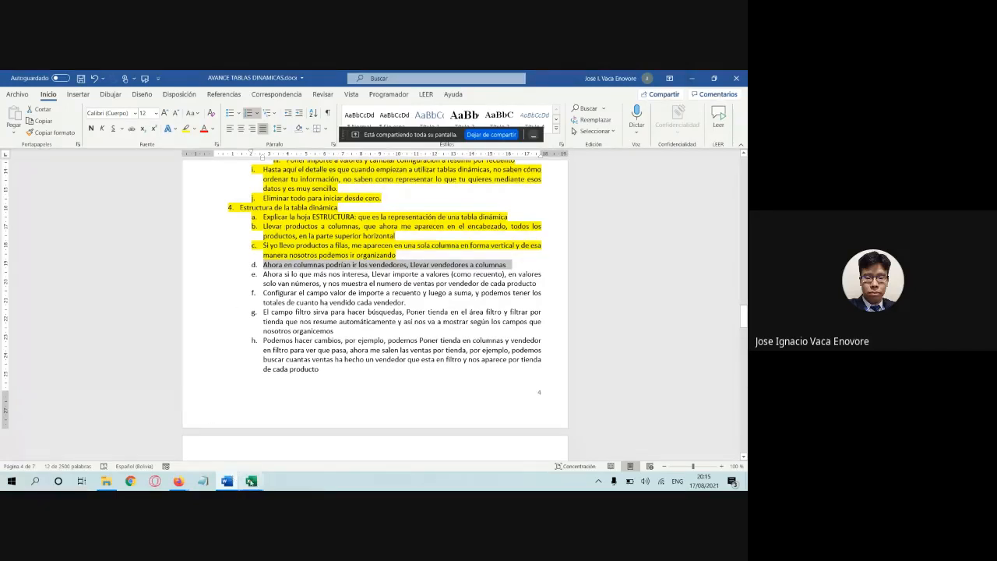
mouse_move(251, 482)
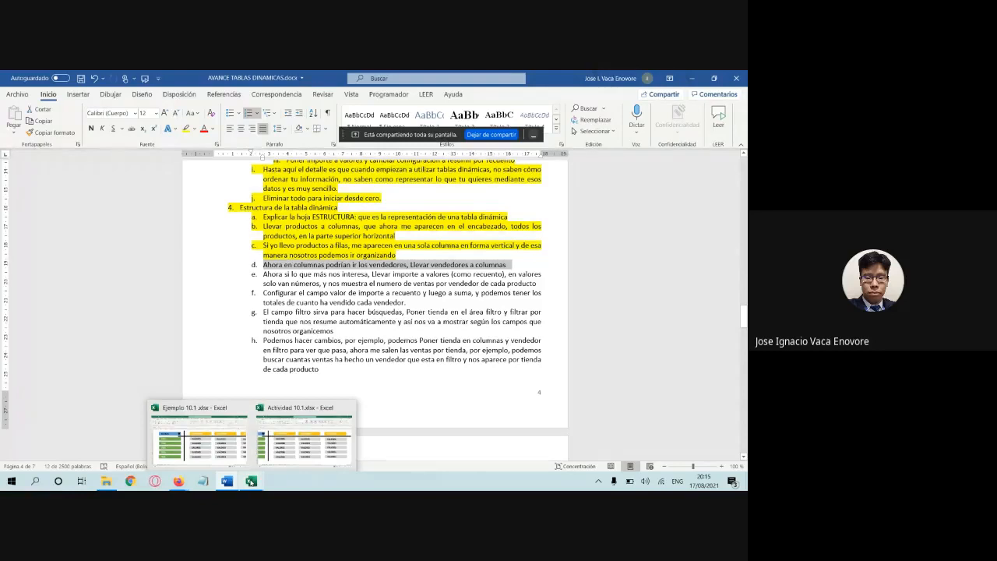
click(251, 482)
click(351, 266)
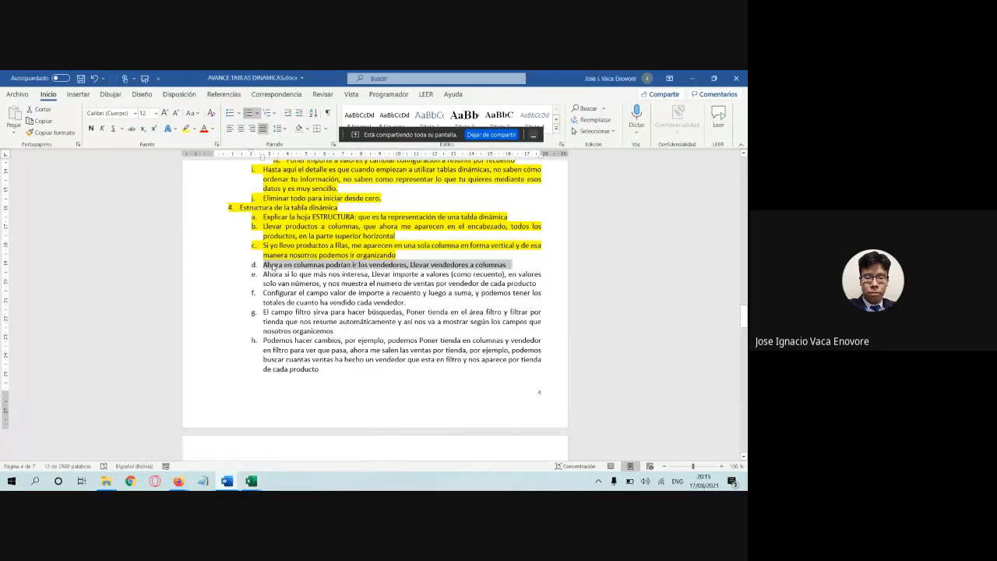
click(186, 128)
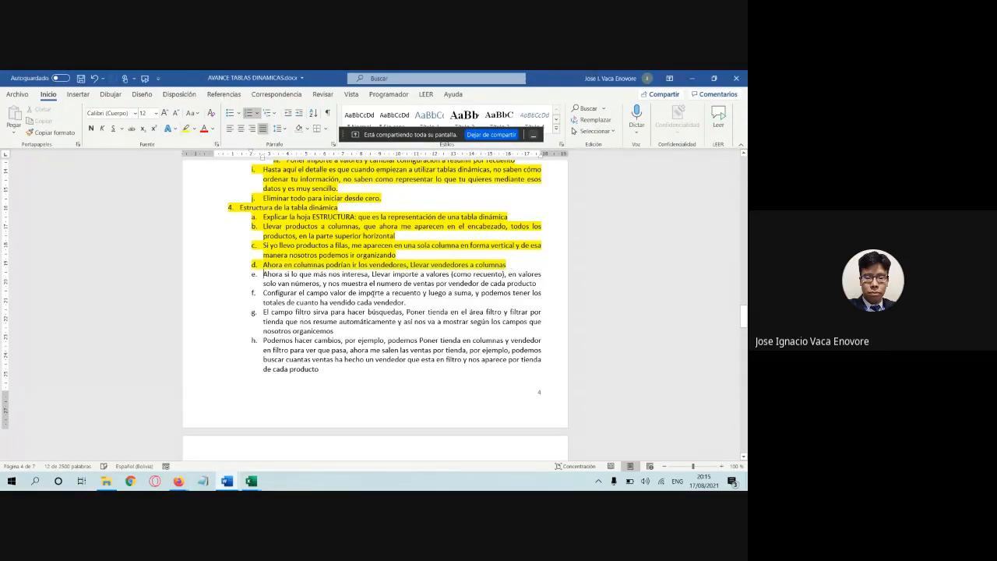
Step: Check the pivot table on Hoja6 in Excel, then highlight item e about moving importe to values in yellow in the Word notes
mouse_move(251, 481)
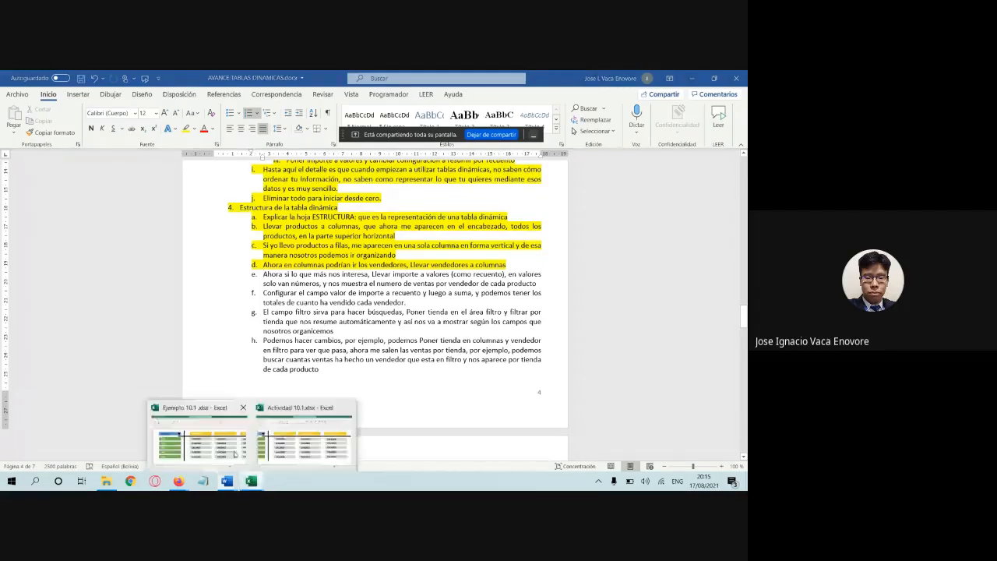
click(225, 432)
click(105, 453)
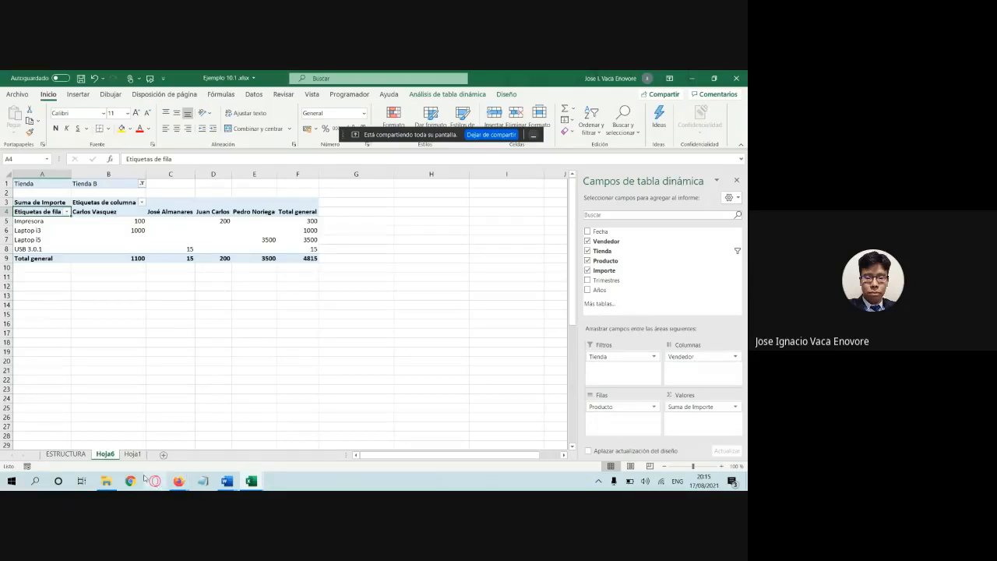
mouse_move(226, 481)
click(175, 436)
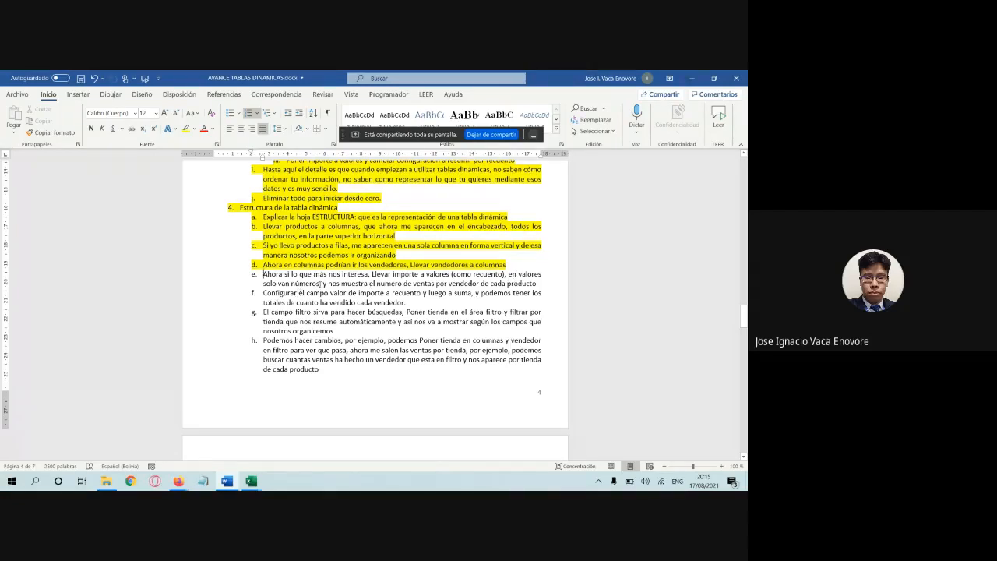
drag(320, 284, 285, 283)
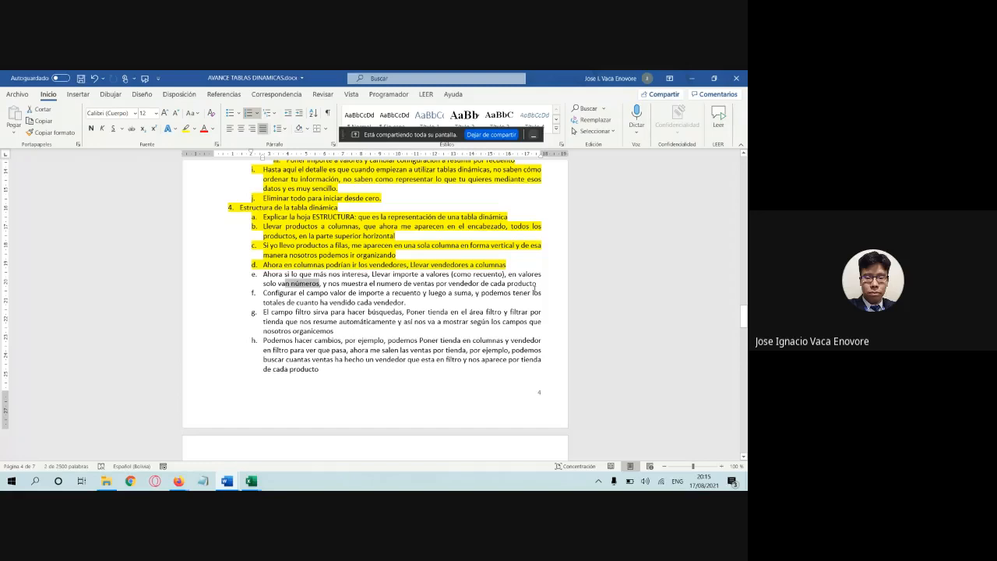
drag(540, 286, 282, 274)
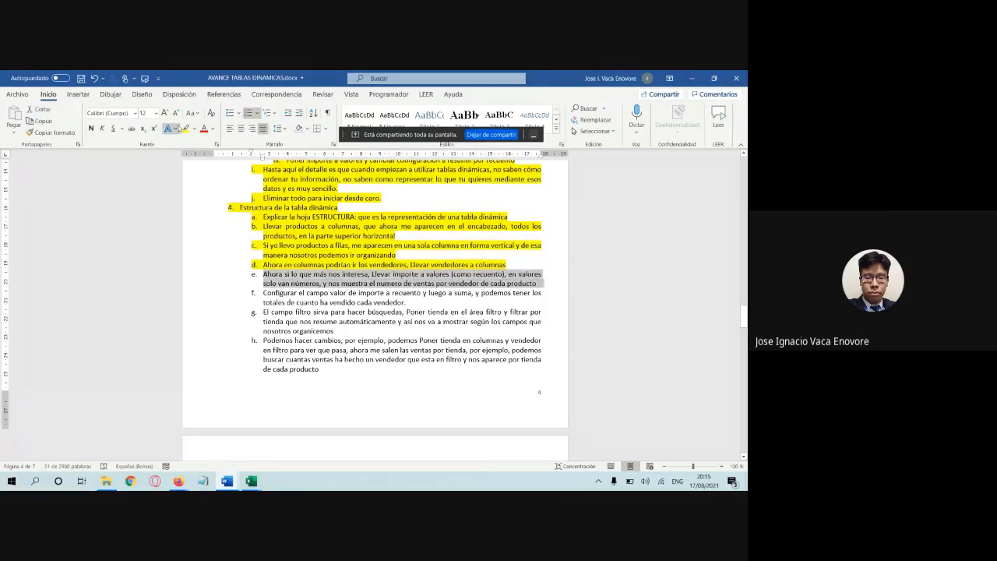
click(187, 128)
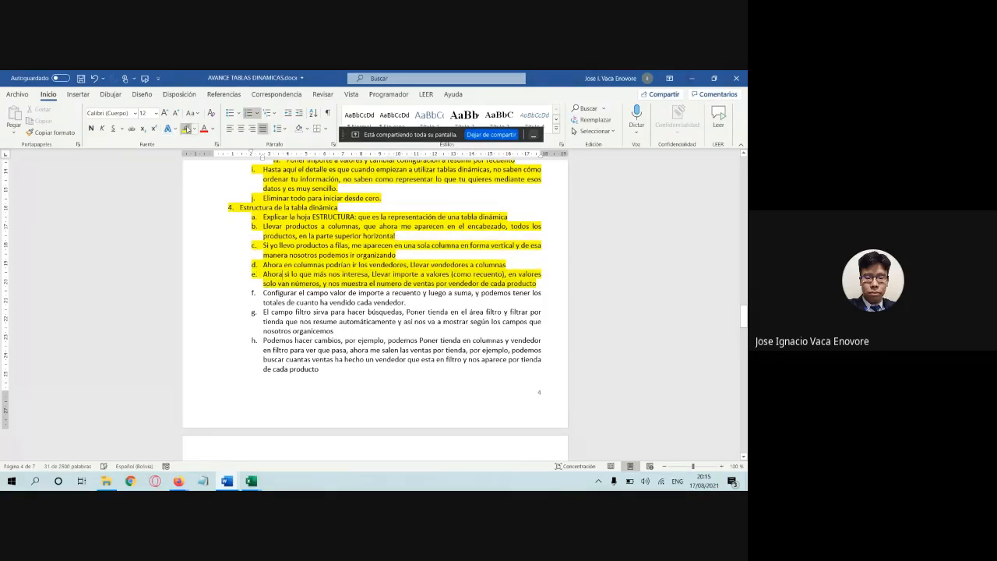
Step: Return to Hoja6 in Ejemplo 10.1.xlsx and summarize the pivot table's Importe value field by Recuento
click(251, 480)
click(210, 453)
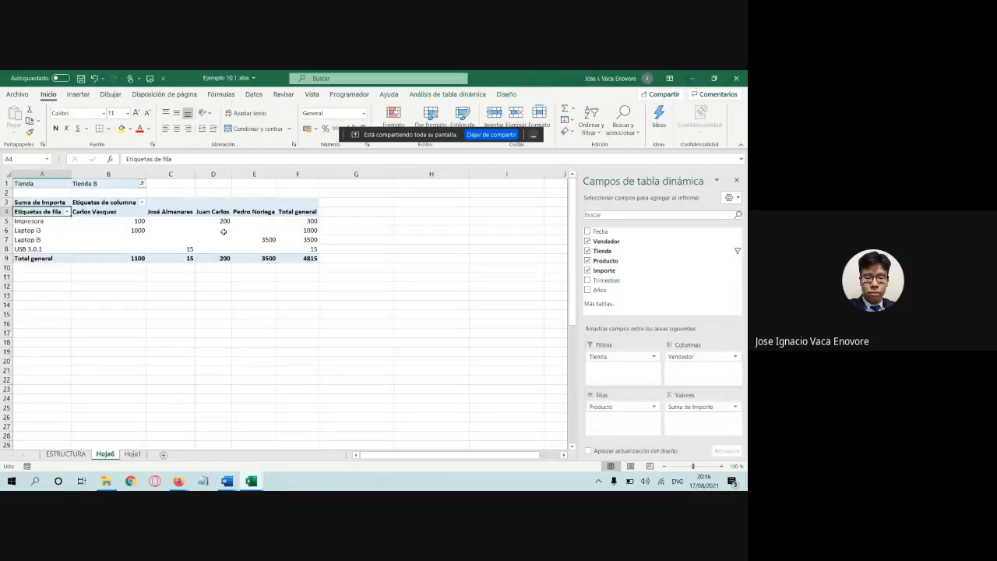
click(224, 230)
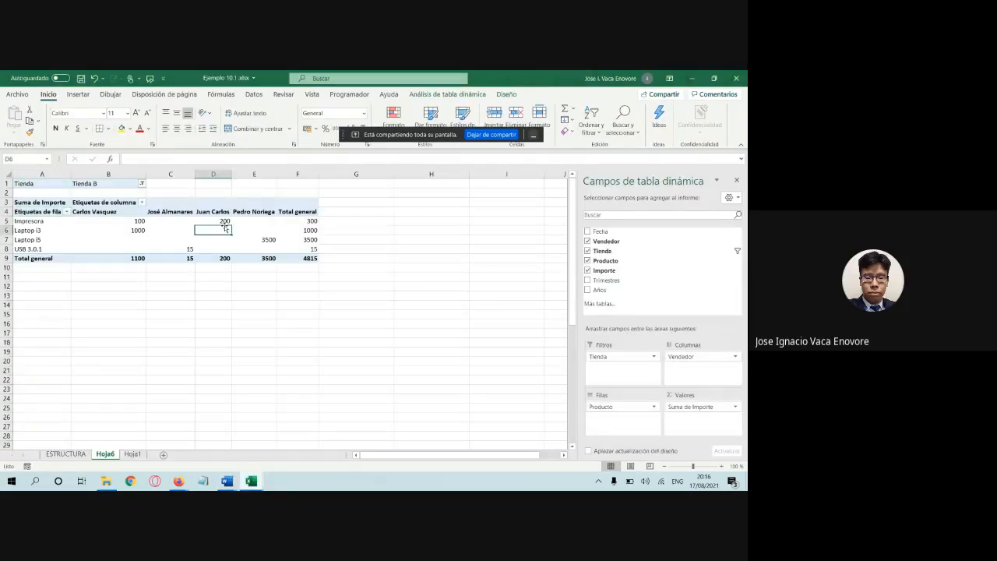
click(696, 407)
click(668, 398)
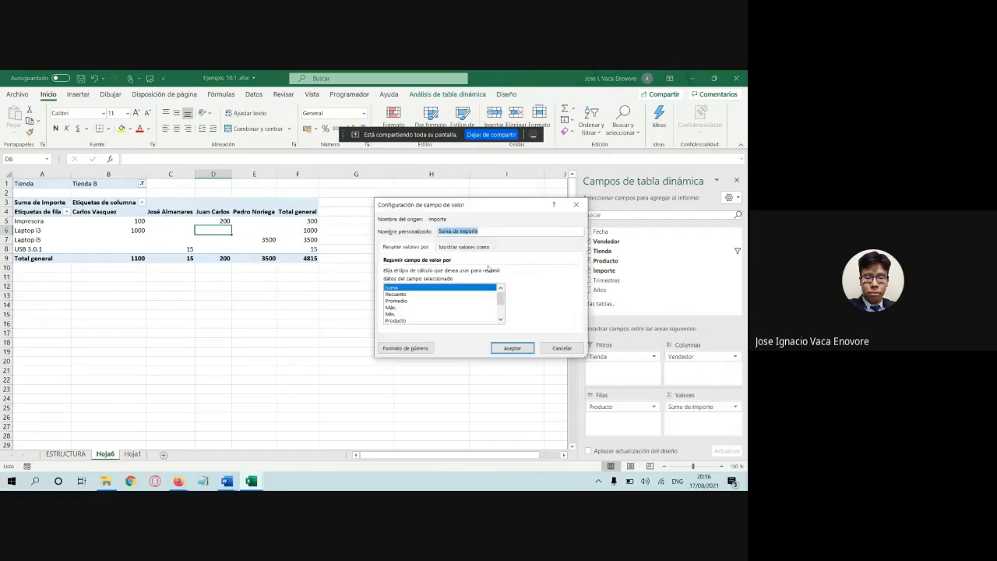
click(397, 294)
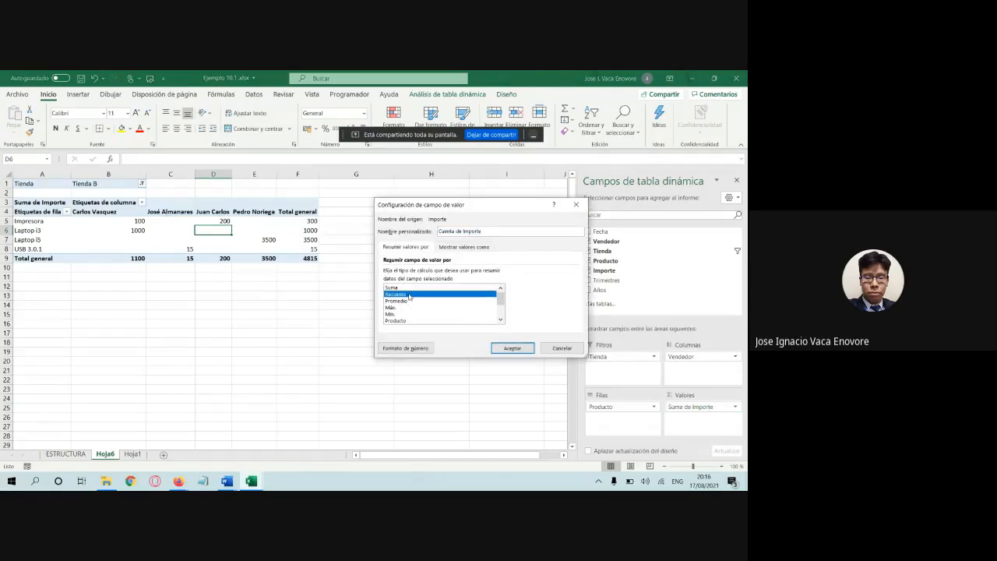
click(512, 348)
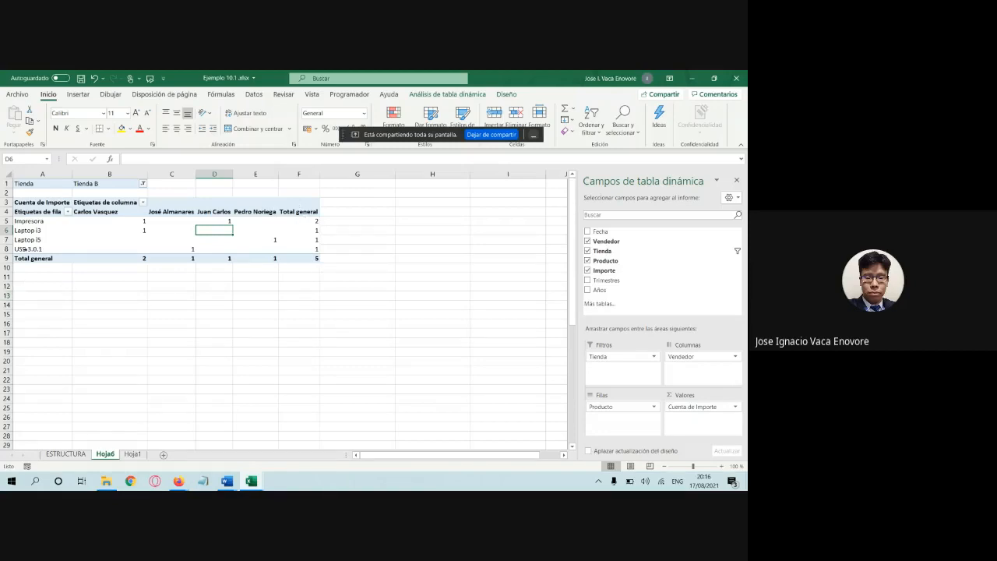
Step: Switch to the Word lesson notes and highlight items f and g of section 4 in yellow
click(226, 480)
click(192, 446)
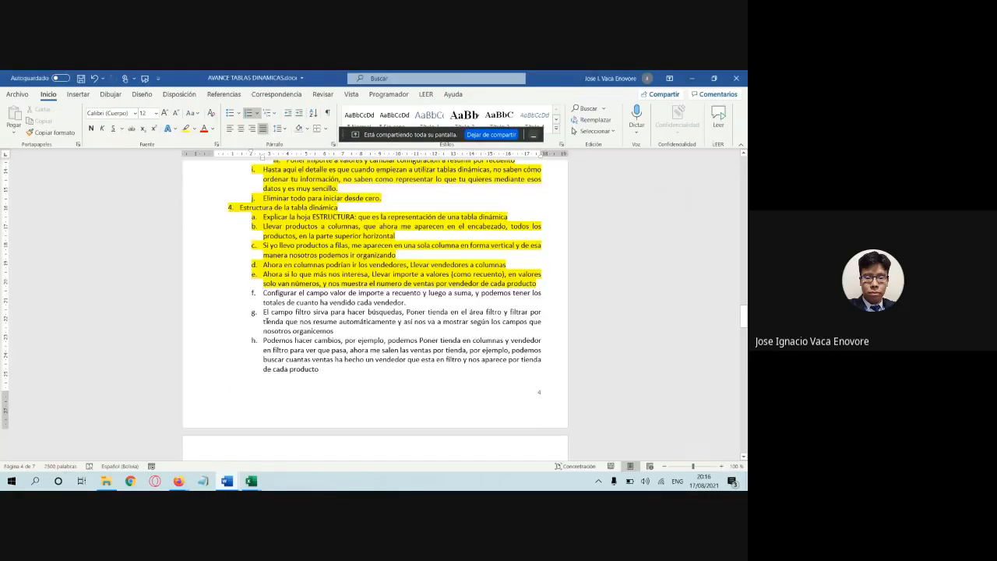
drag(263, 292, 406, 302)
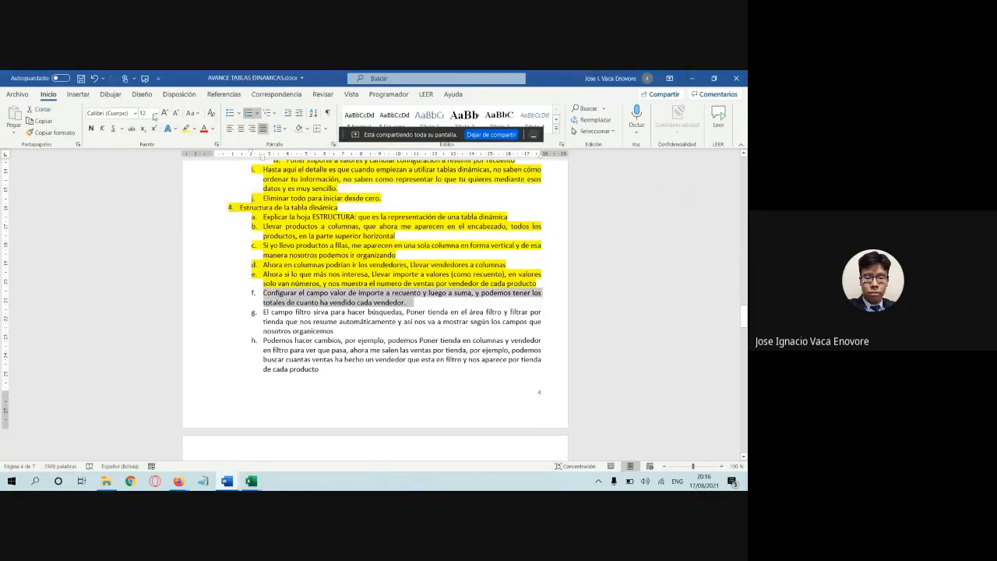
click(186, 128)
click(321, 331)
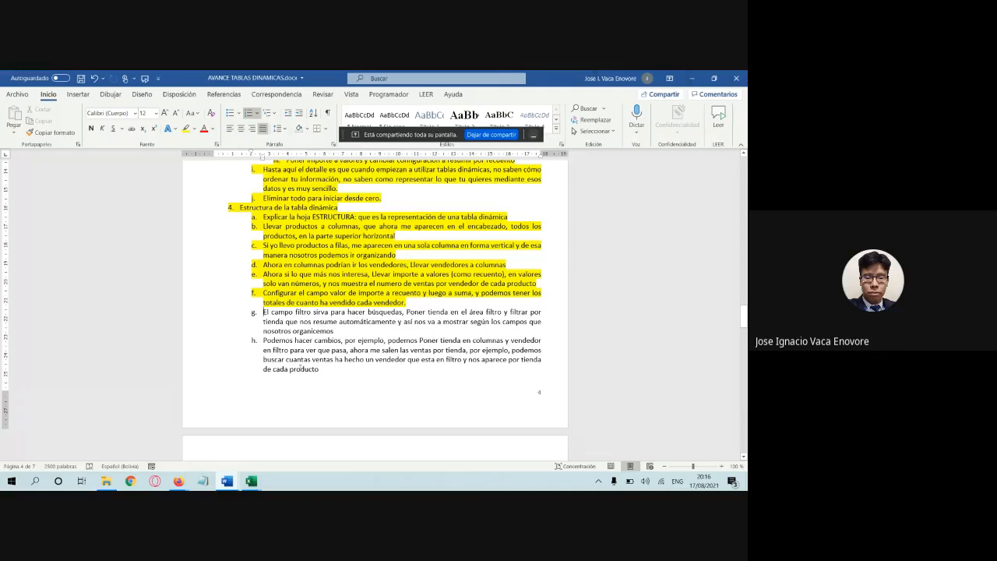
drag(343, 332, 408, 303)
click(187, 129)
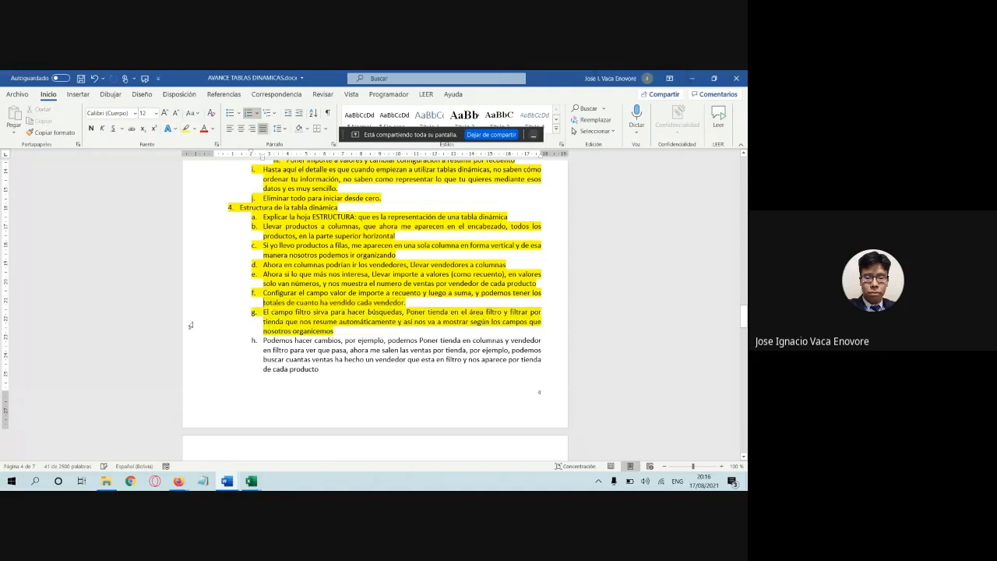
Step: Switch to Ejemplo 10.1.xlsx in Excel and set the pivot table's Tienda filter to (Todas)
mouse_move(250, 480)
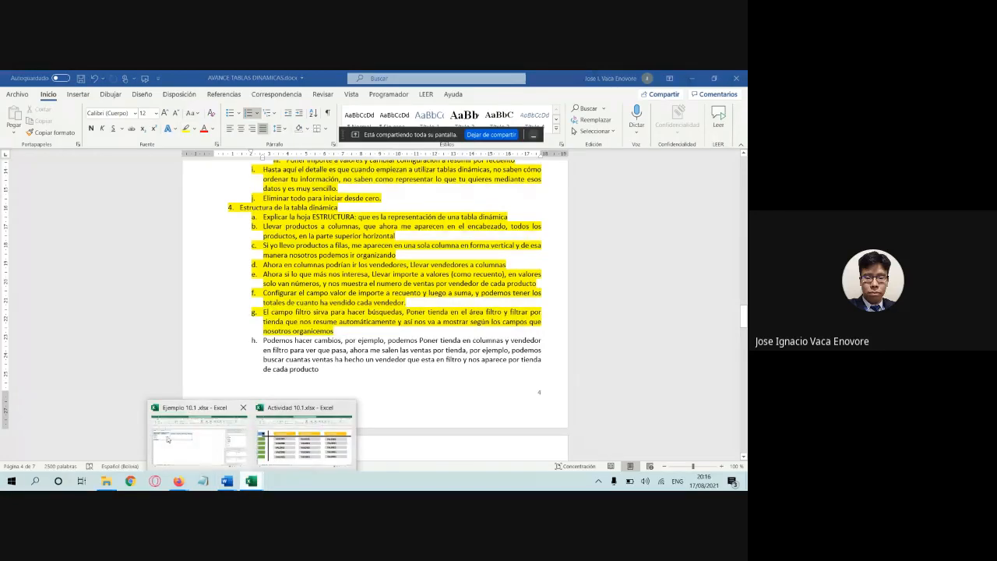
click(175, 440)
click(104, 185)
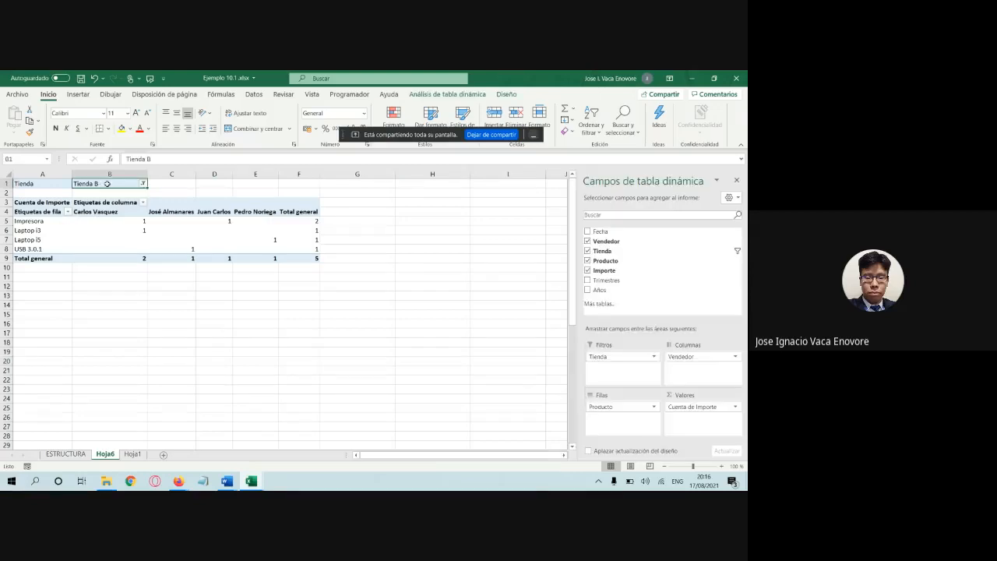
click(143, 184)
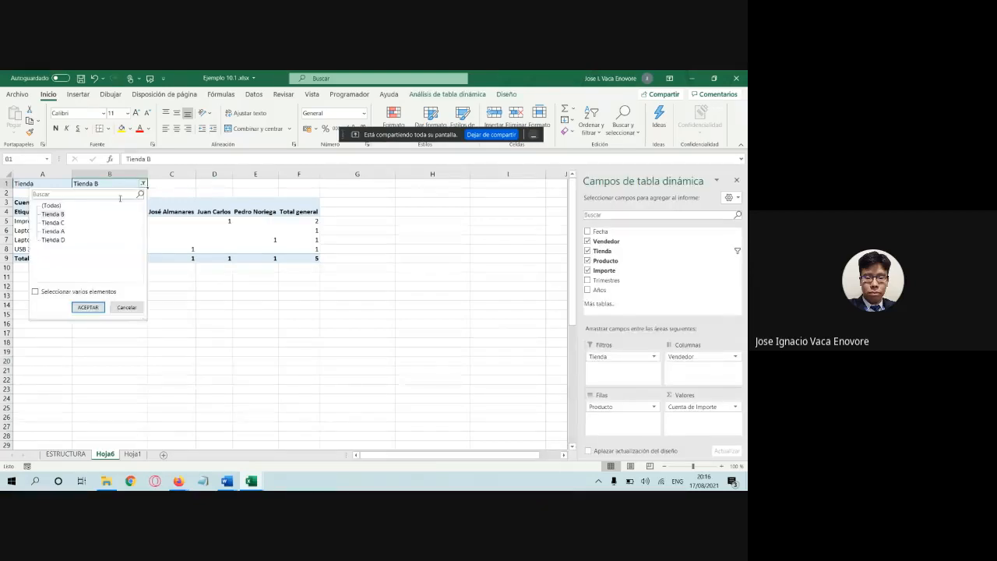
click(56, 205)
click(100, 307)
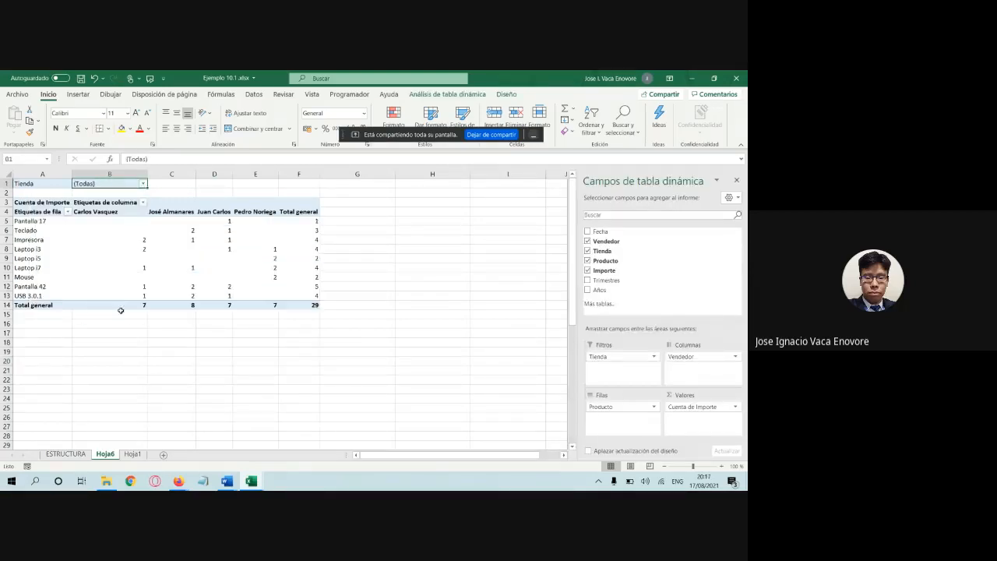
click(376, 251)
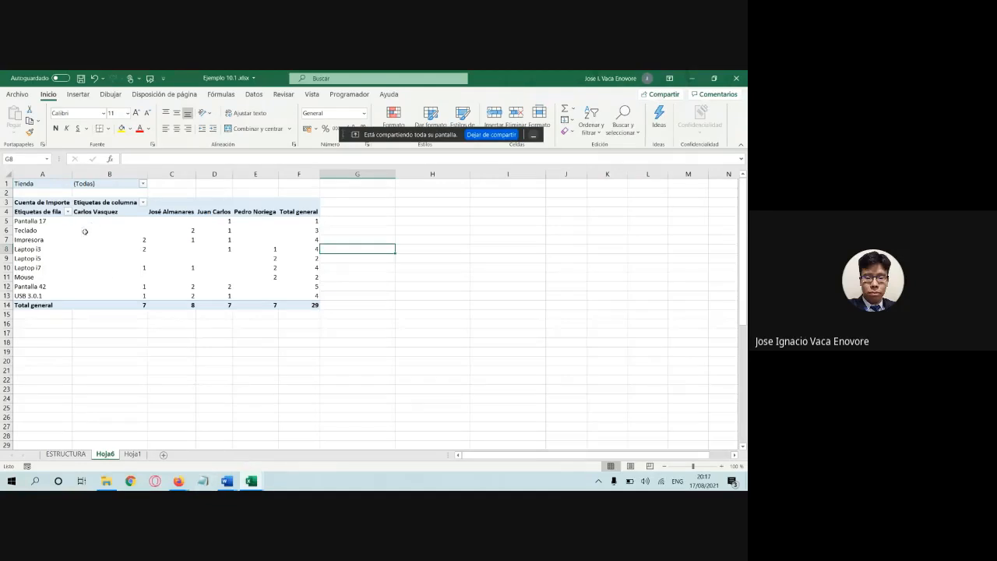
click(69, 191)
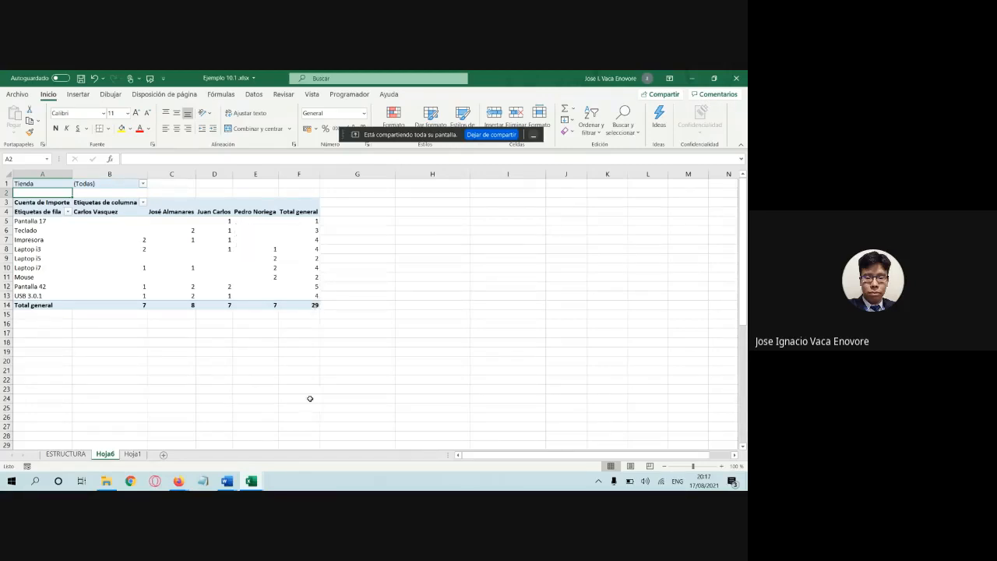
Step: Read item h in the Word notes, then in Excel swap the pivot table's fields, placing Tienda in columns and Vendedor in filters
click(227, 480)
click(192, 451)
scroll(261, 284, down, 5)
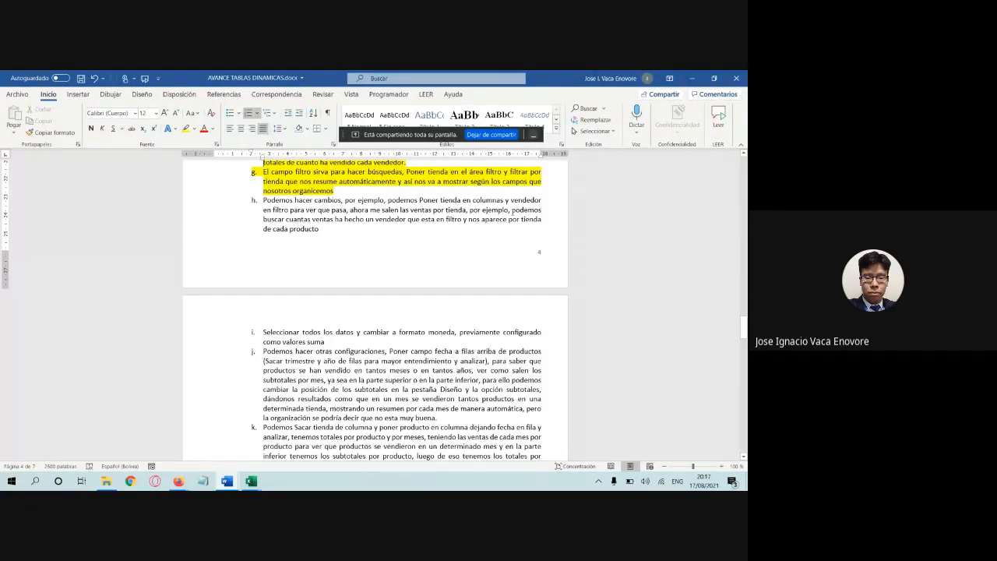
mouse_move(251, 480)
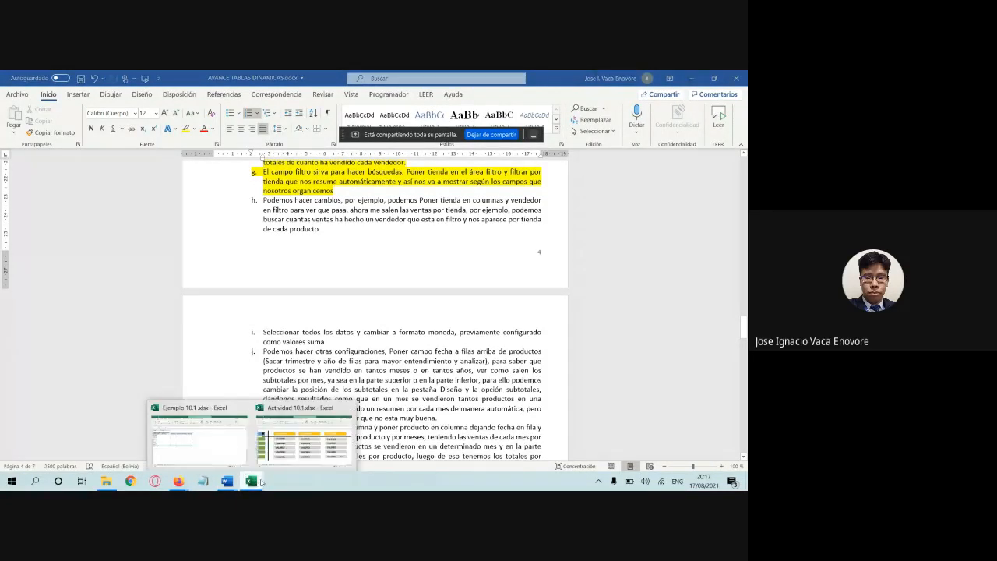
click(218, 444)
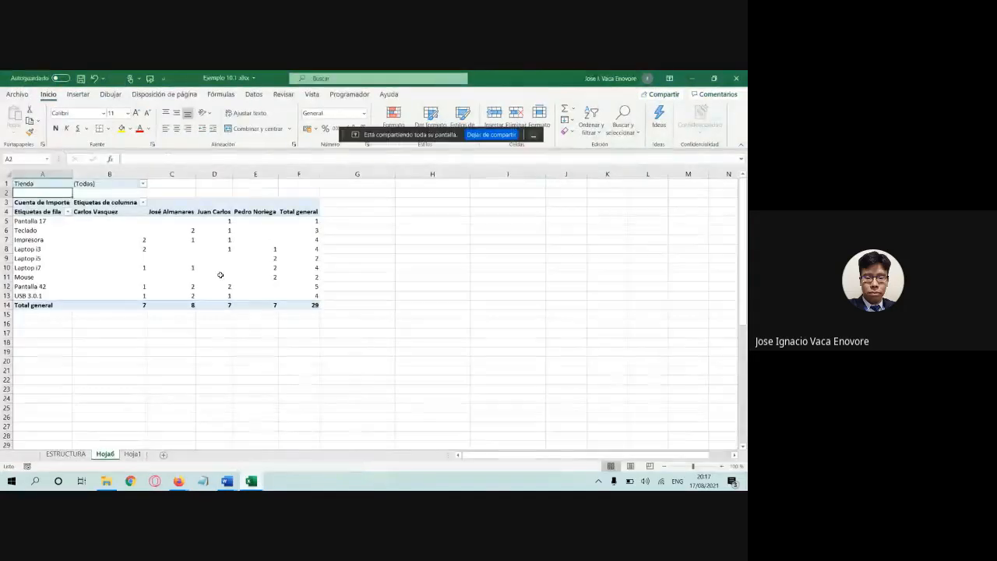
click(172, 240)
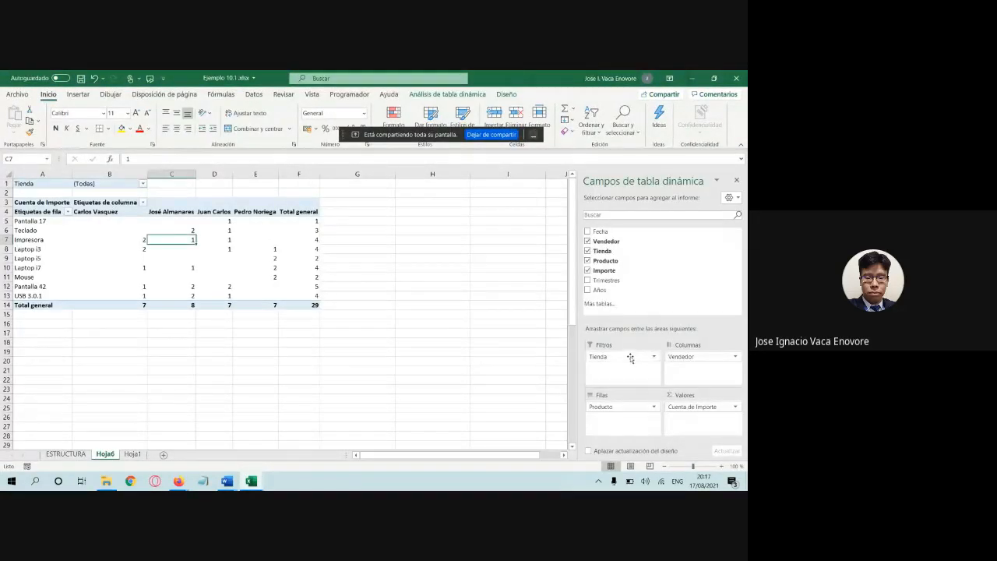
drag(631, 357, 702, 384)
drag(691, 359, 625, 356)
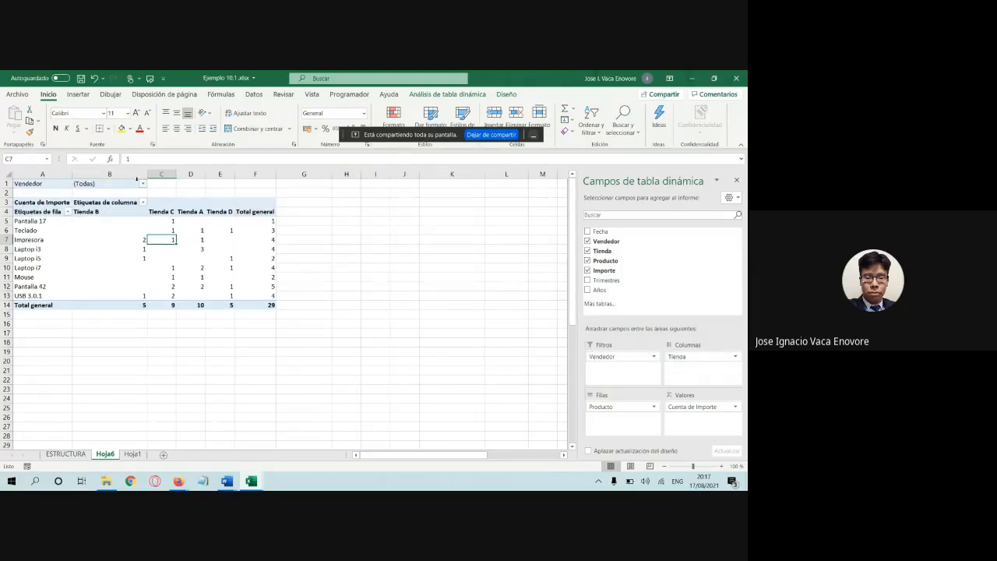
Step: Filter the pivot table by the first salesperson in the Vendedor filter list
click(143, 184)
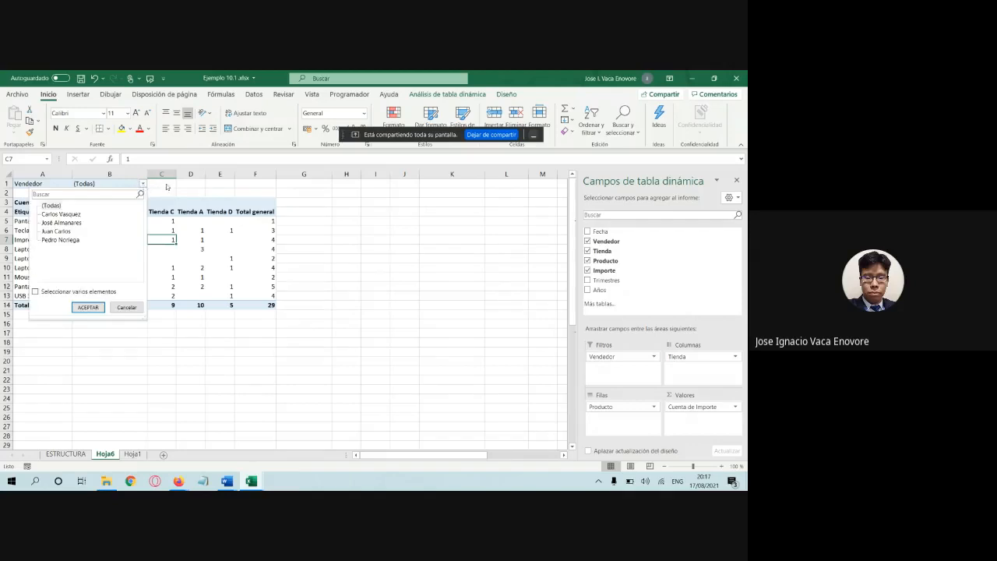
click(79, 214)
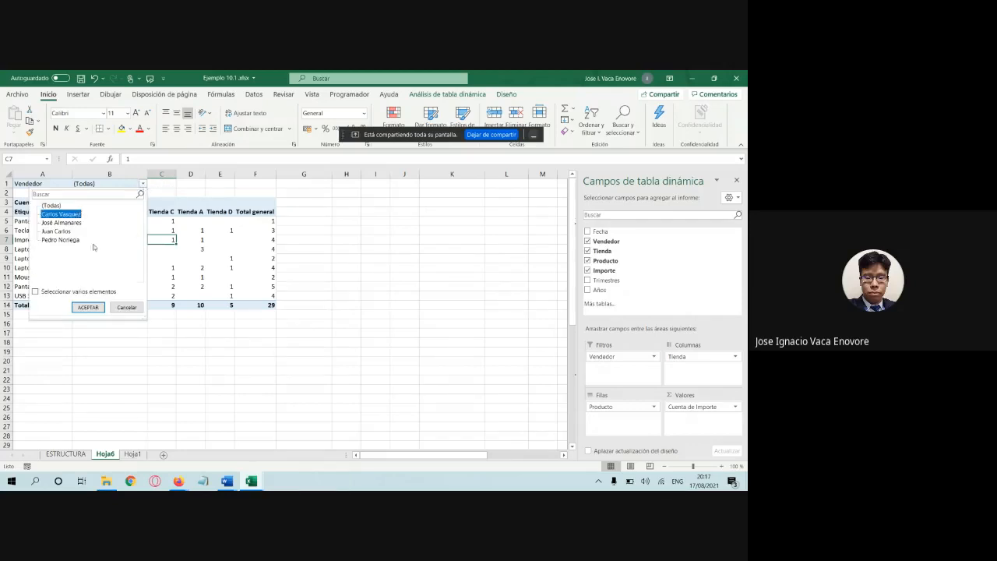
click(88, 307)
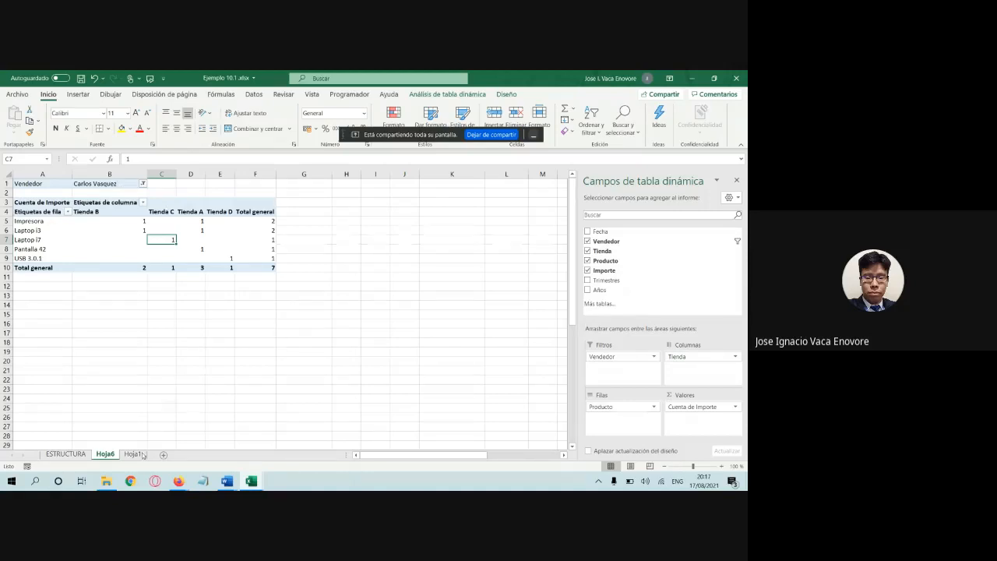
Step: Review item h in the Word notes, then in Excel filter the pivot table by the second salesperson in the Vendedor filter list
click(227, 481)
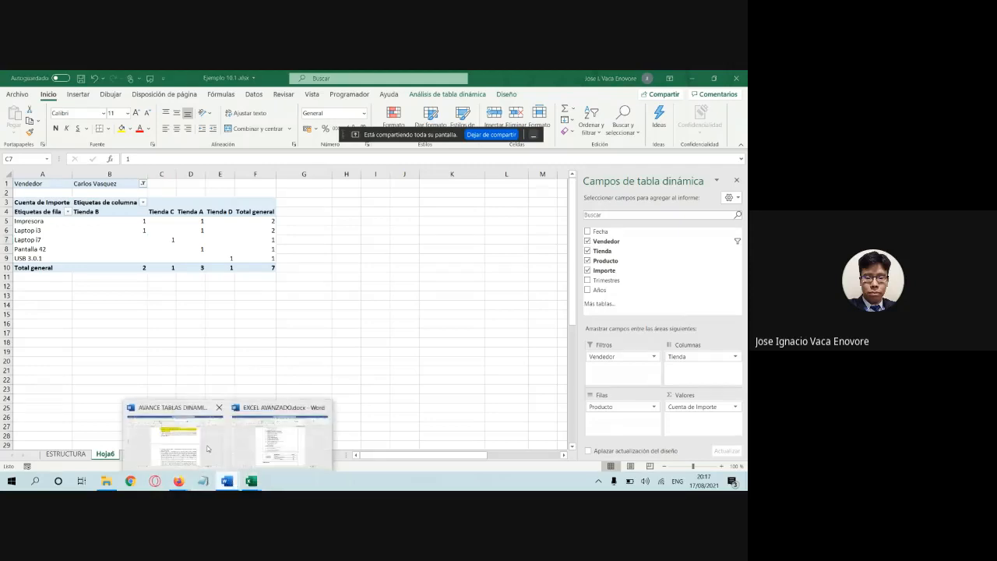
click(208, 449)
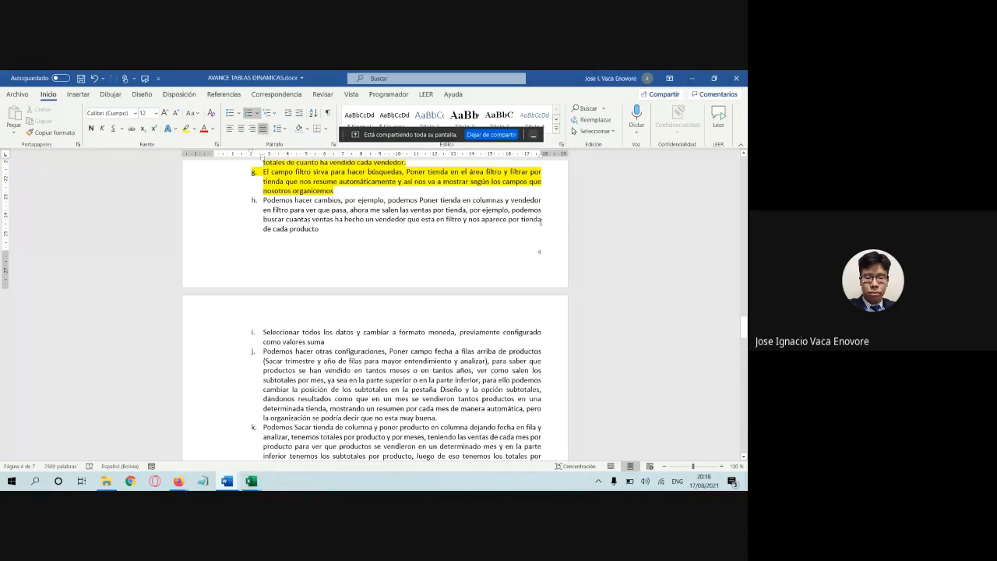
click(252, 481)
click(209, 441)
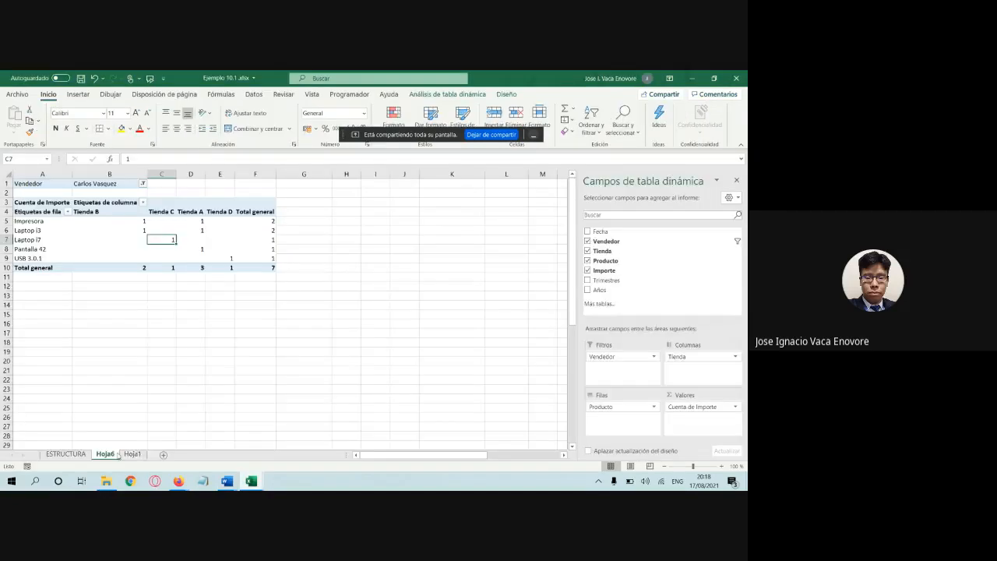
click(195, 296)
click(143, 184)
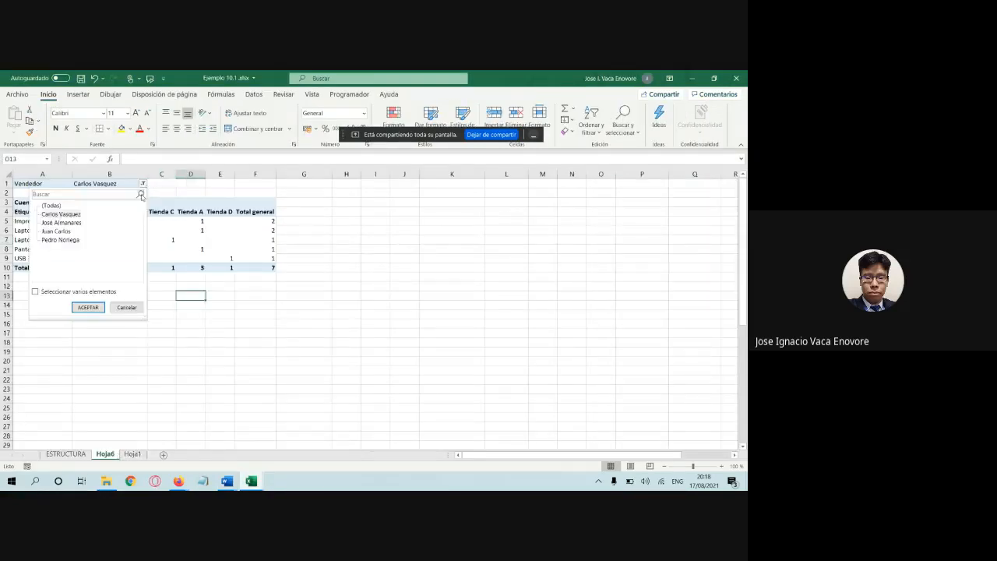
click(61, 222)
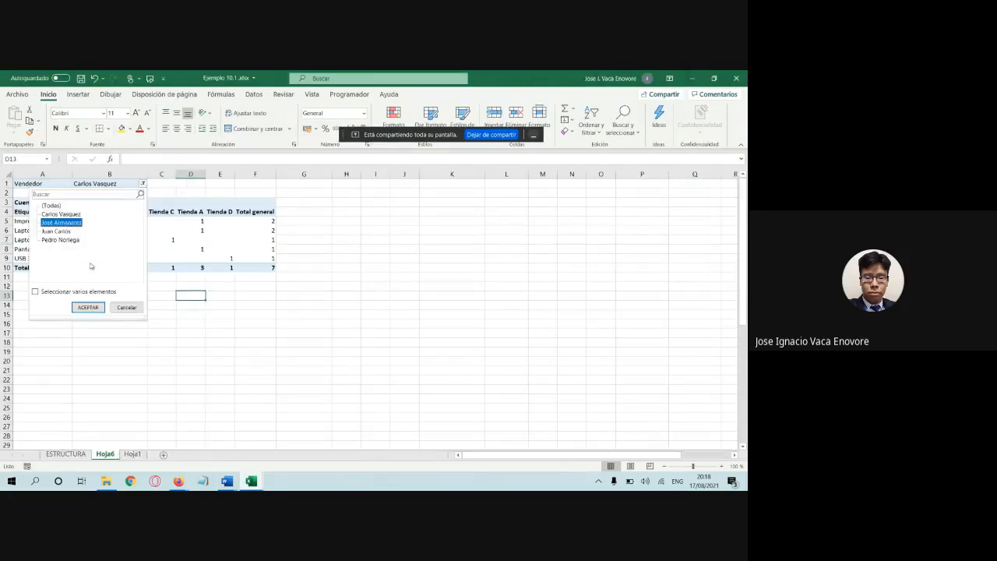
click(88, 307)
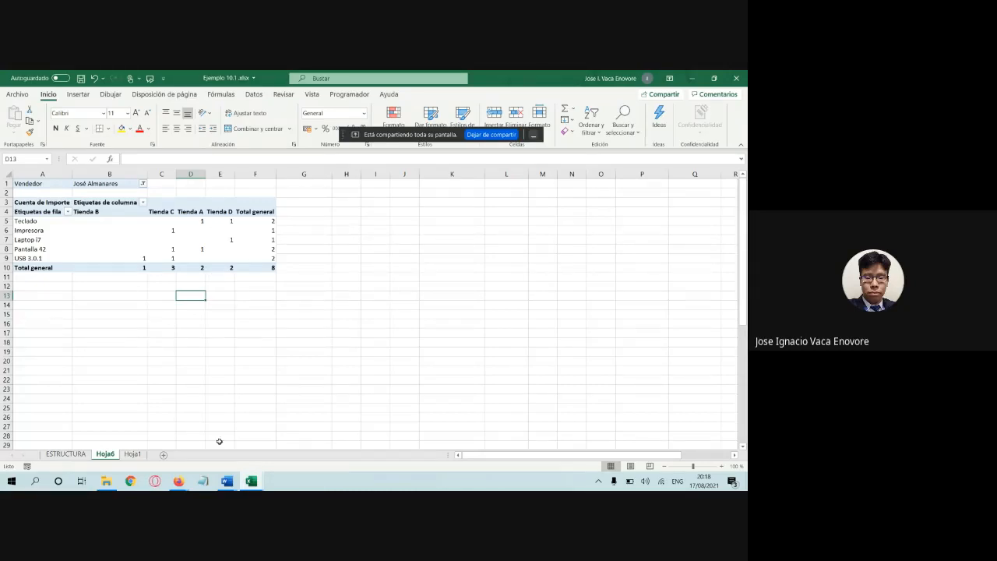
Step: Switch to the AVANCE TABLAS DINAMICAS.docx notes in Word and highlight items h and i of section 4 in yellow
mouse_move(227, 480)
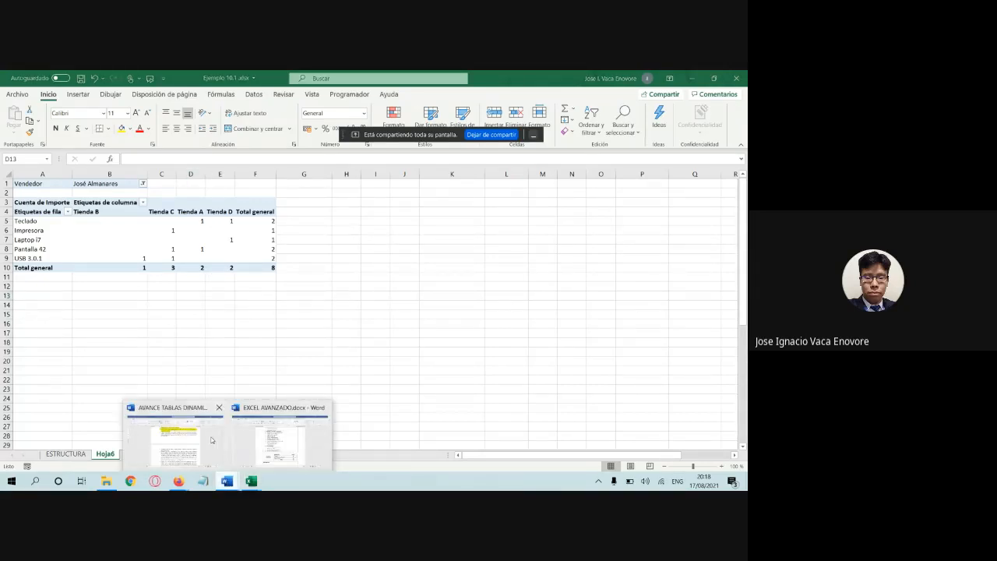
click(209, 440)
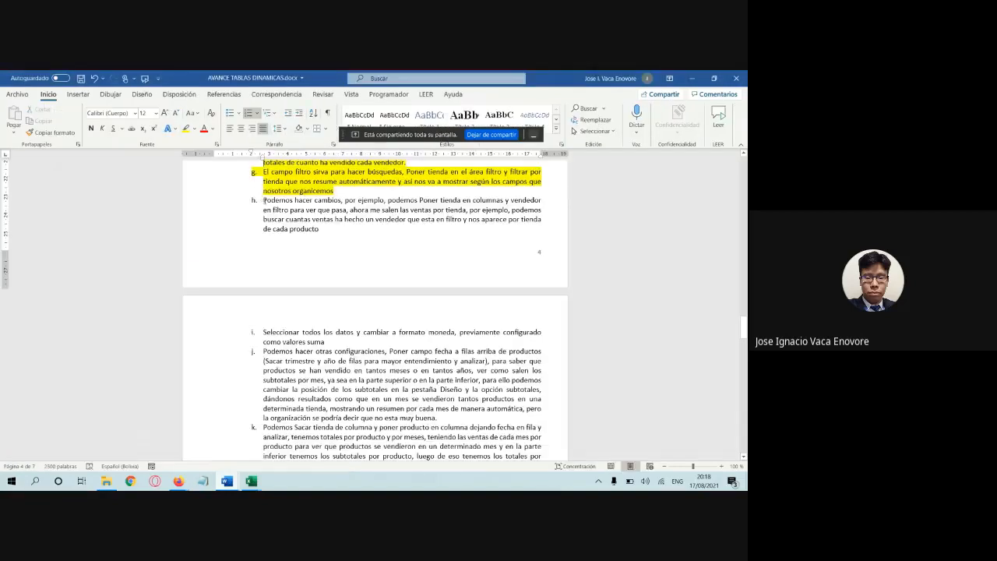
triple_click(264, 201)
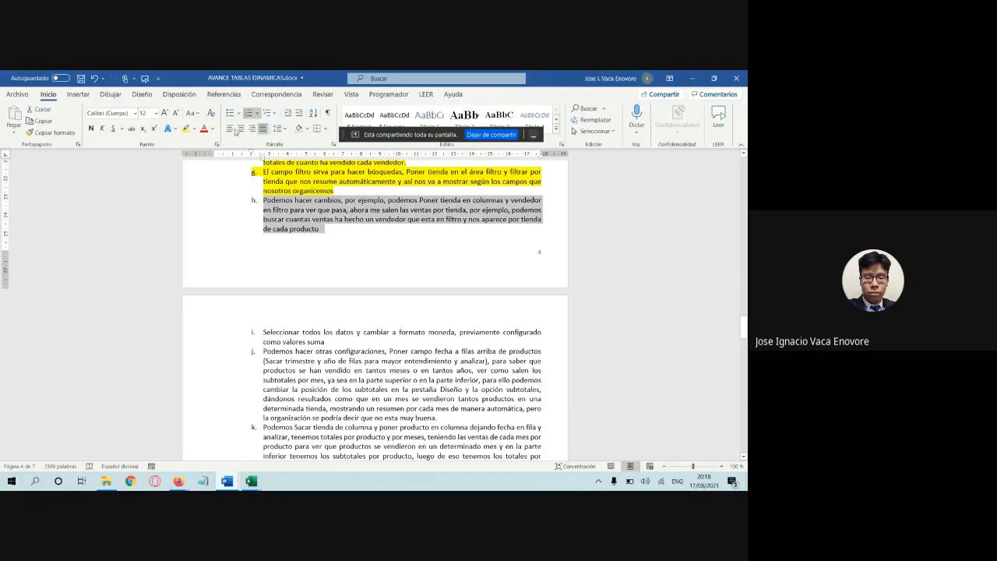
click(188, 130)
scroll(422, 299, down, 1)
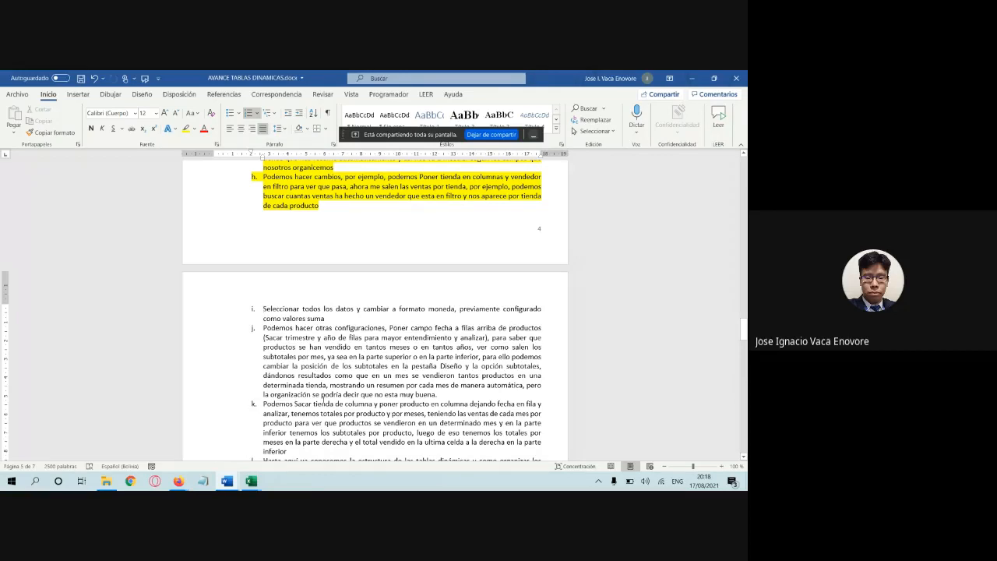
triple_click(325, 320)
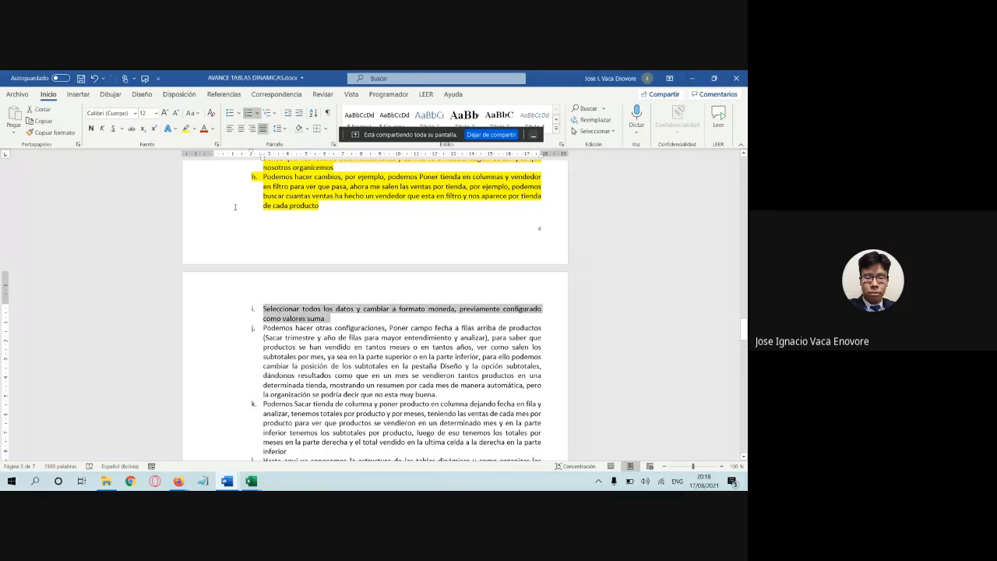
click(185, 129)
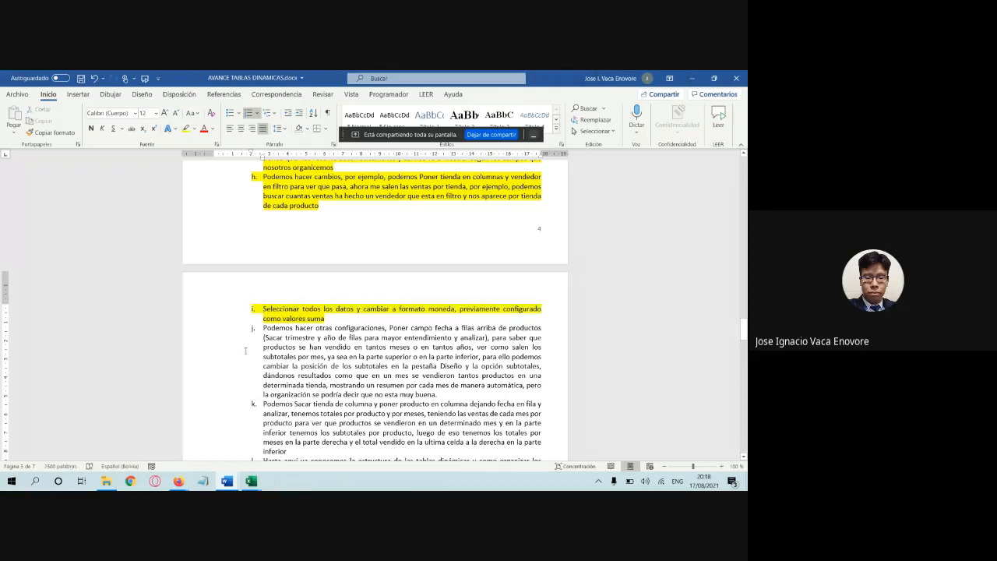
Step: Switch to Ejemplo 10.1.xlsx in Excel and summarize the pivot table's Importe value field by Suma
mouse_move(251, 481)
click(231, 462)
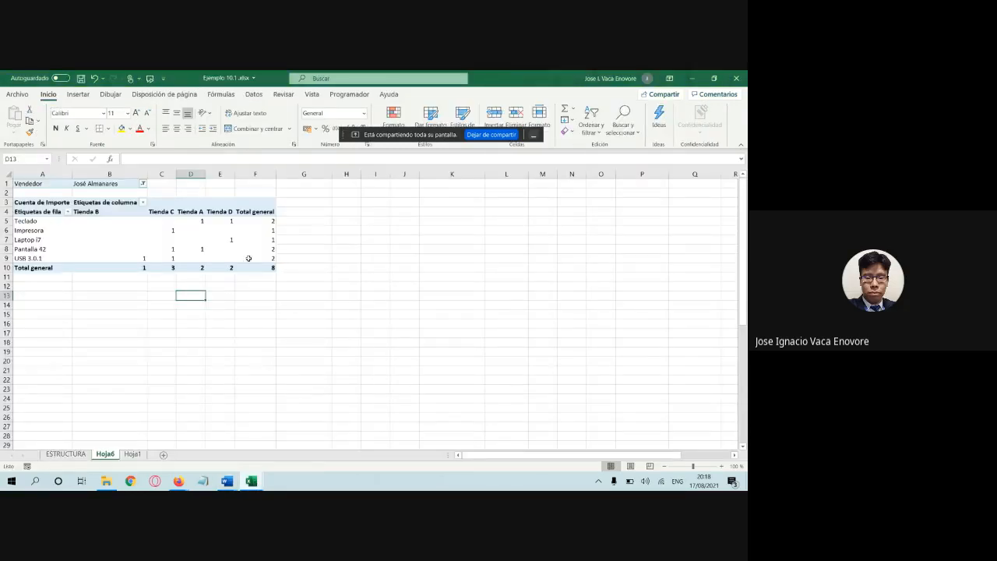
click(269, 259)
drag(269, 259, 174, 224)
click(173, 223)
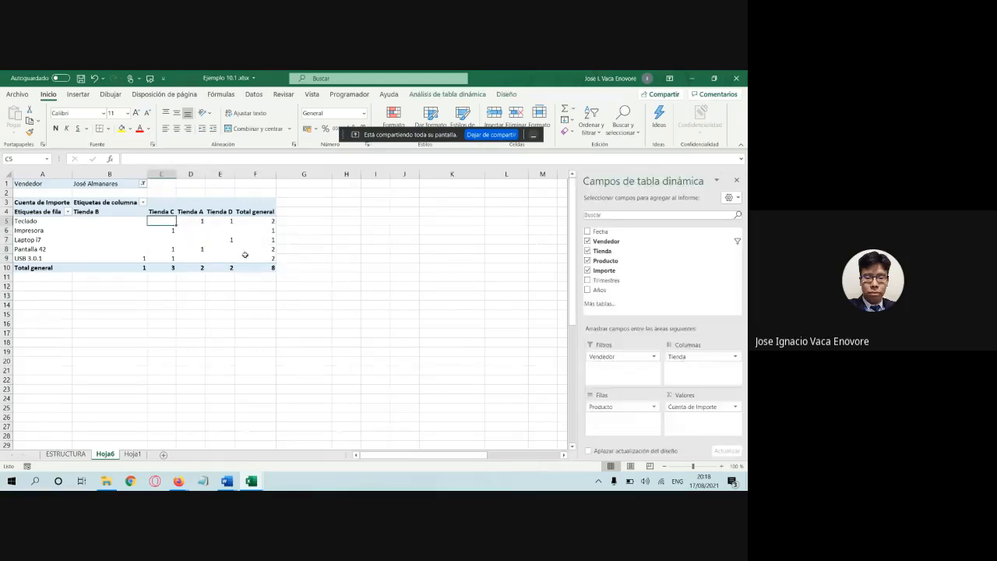
click(701, 407)
click(699, 395)
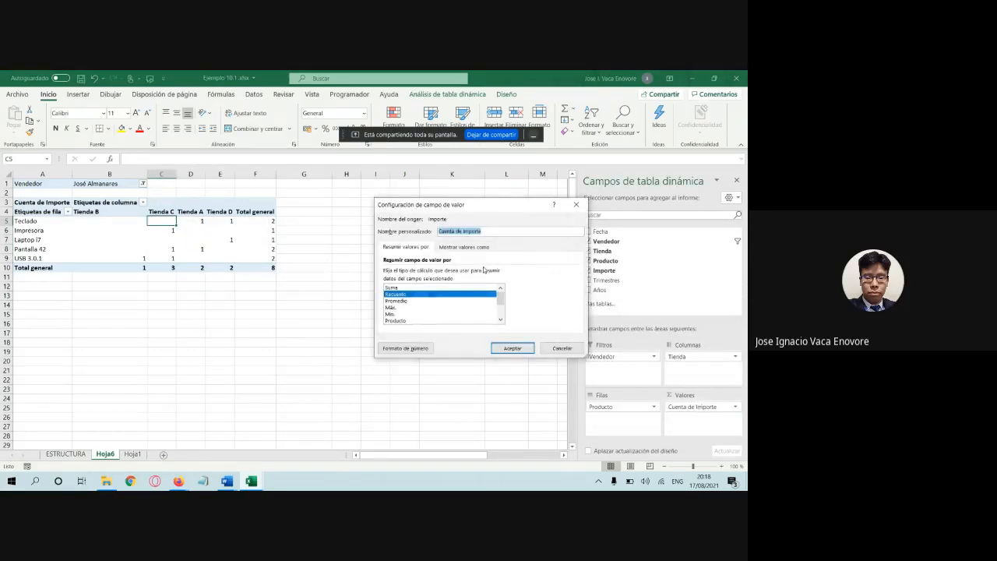
click(392, 288)
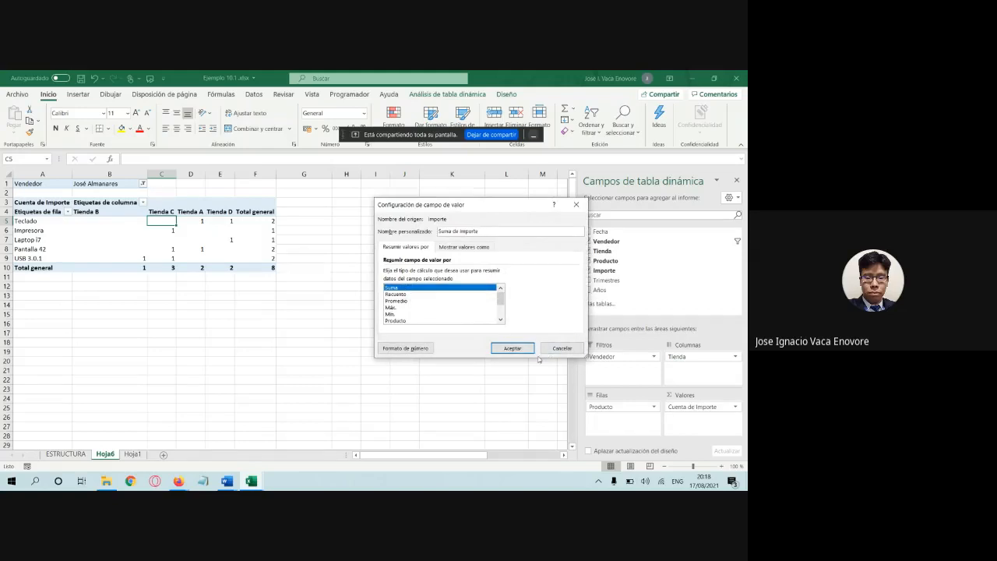
click(512, 348)
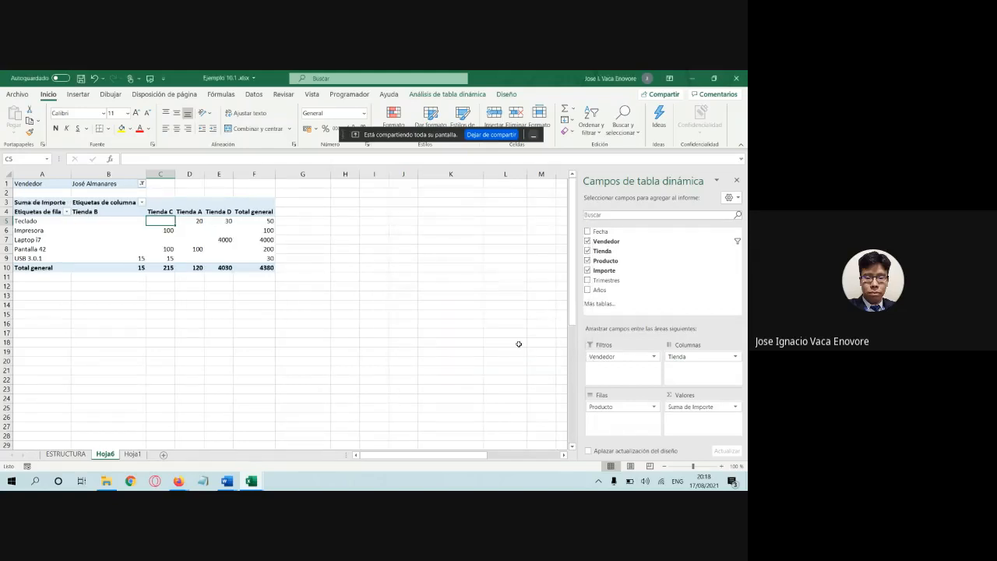
Step: Apply the Moneda number format to the Suma de Importe value field through its value field settings
click(186, 241)
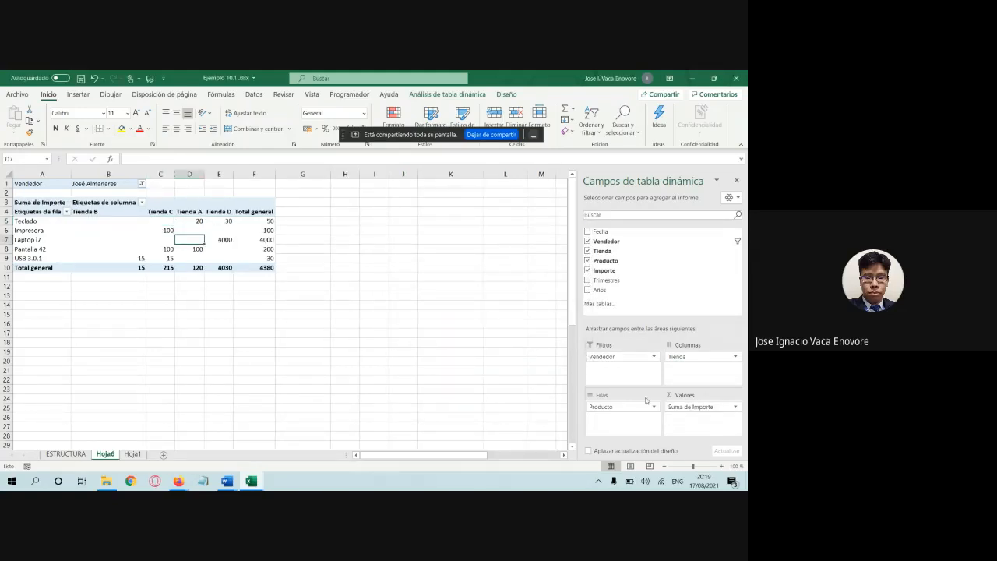
click(706, 408)
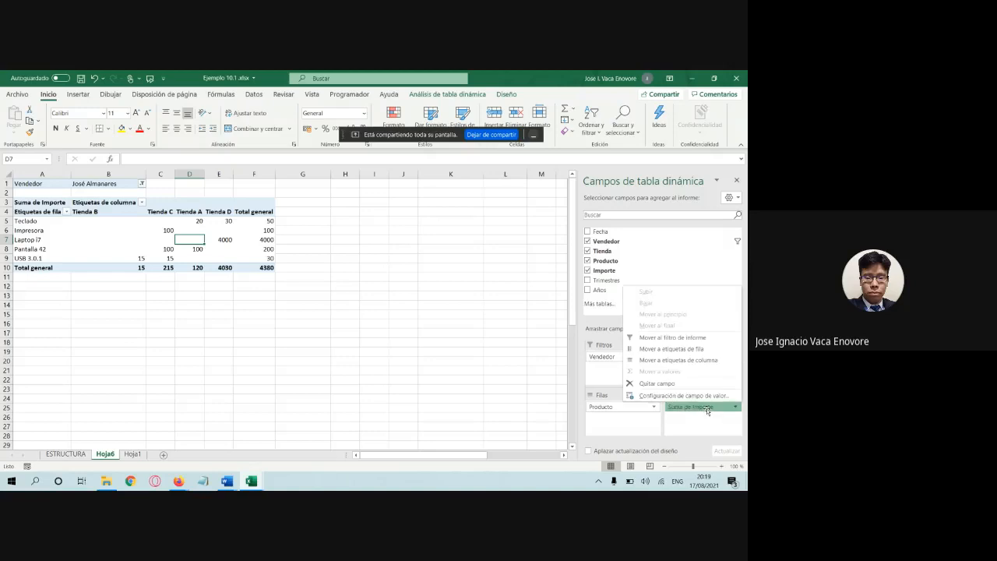
click(669, 395)
click(406, 348)
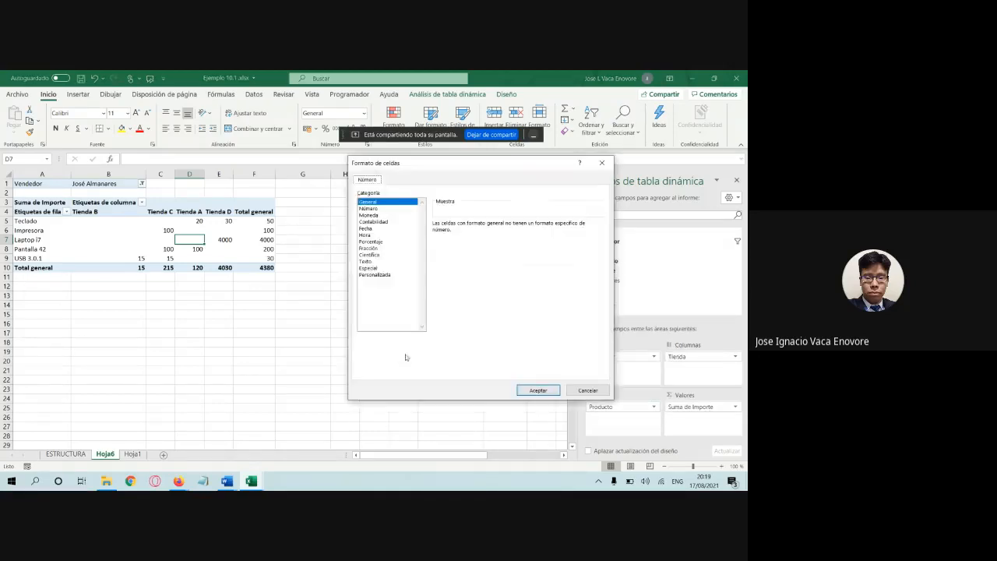
click(367, 215)
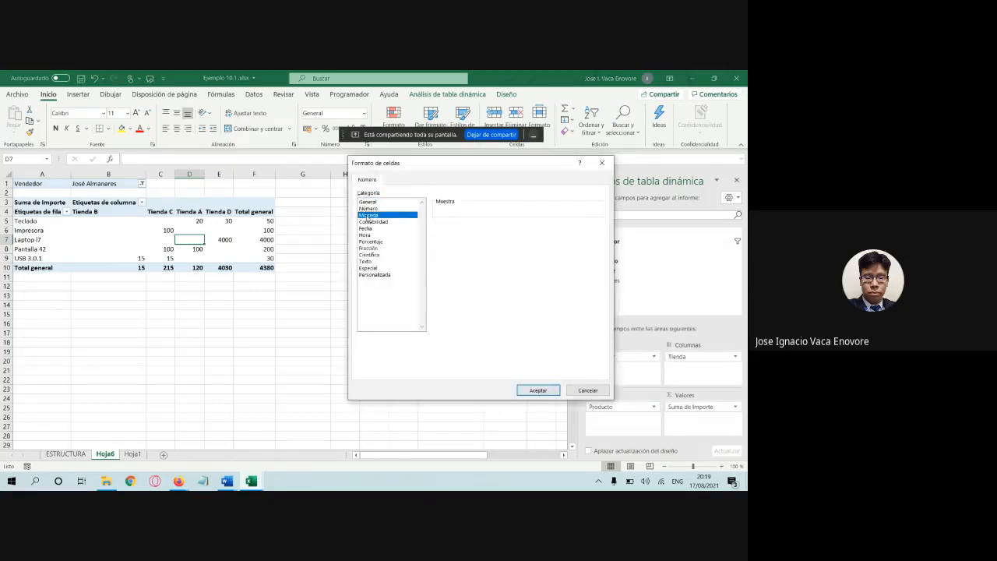
click(533, 389)
click(514, 345)
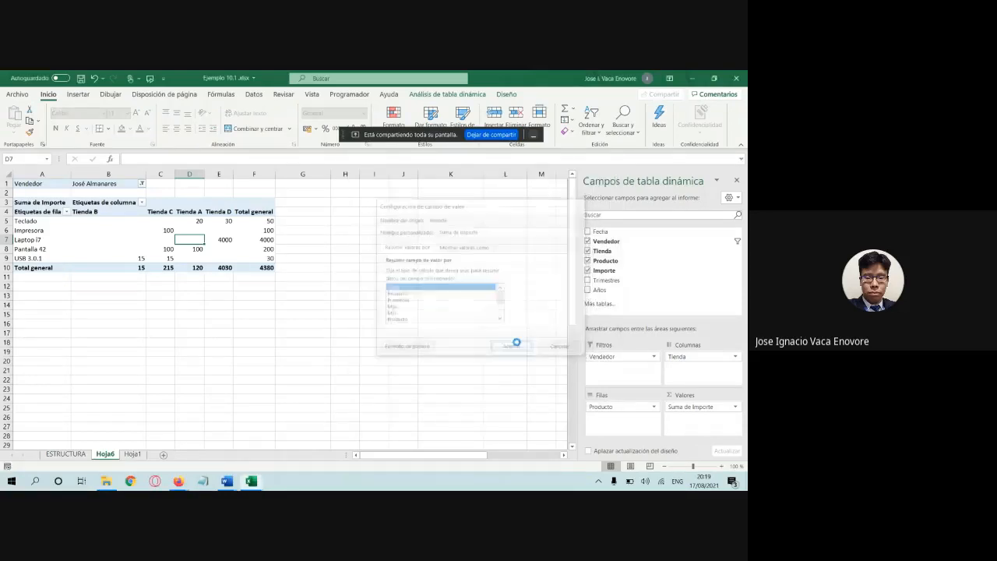
click(240, 225)
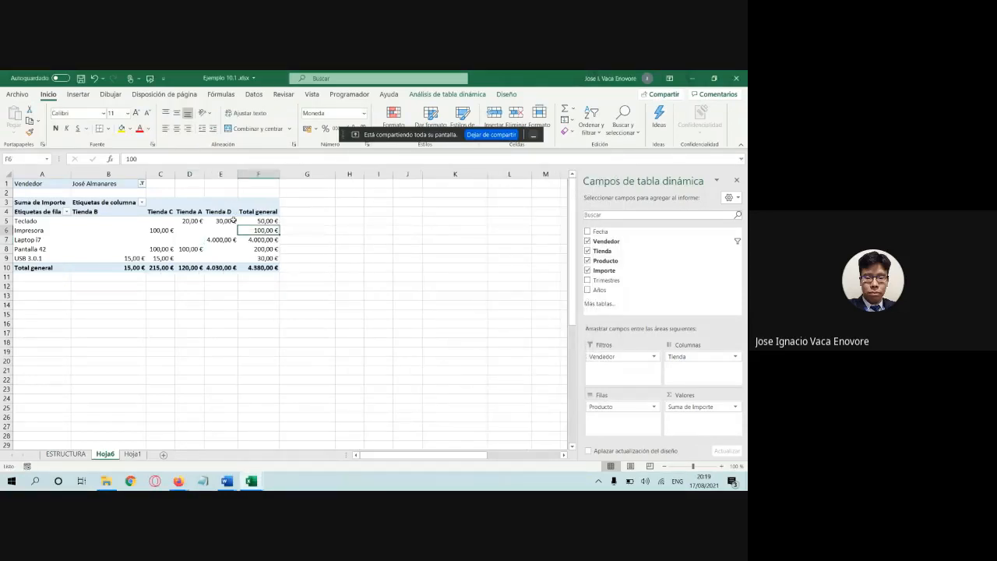
click(225, 220)
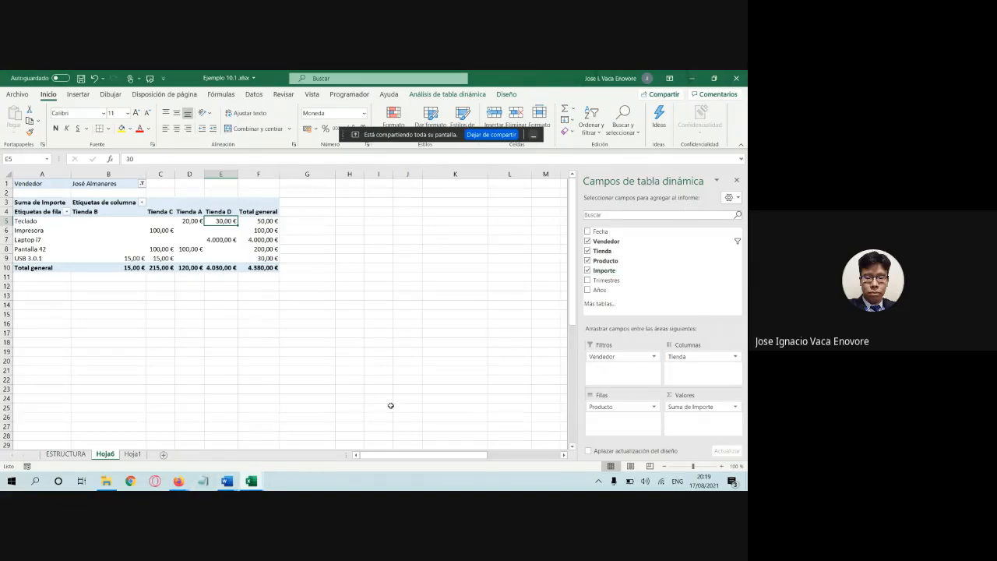
Step: Read item j in the Word notes, then in Excel add the Fecha field to the pivot table's rows above Producto
click(227, 481)
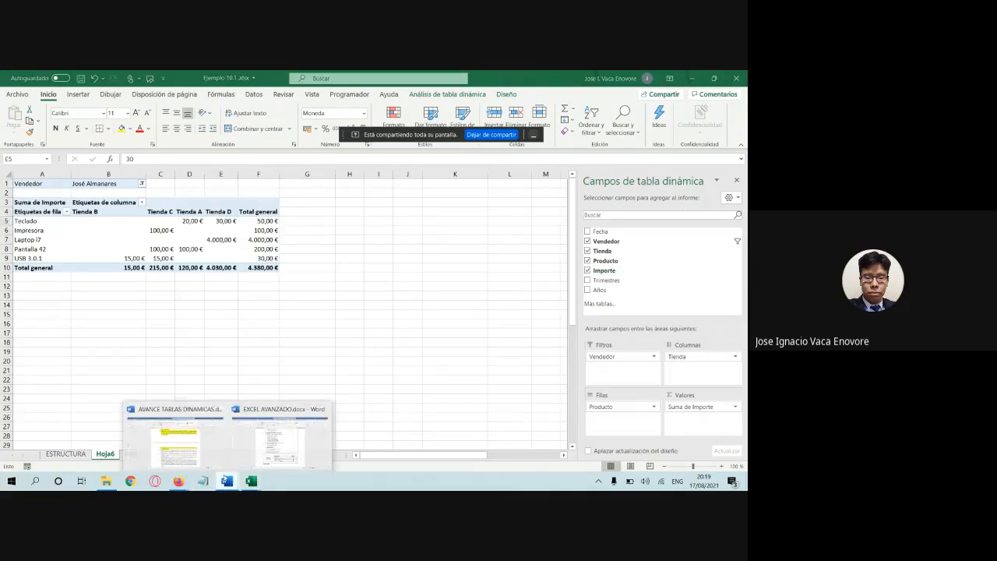
click(199, 449)
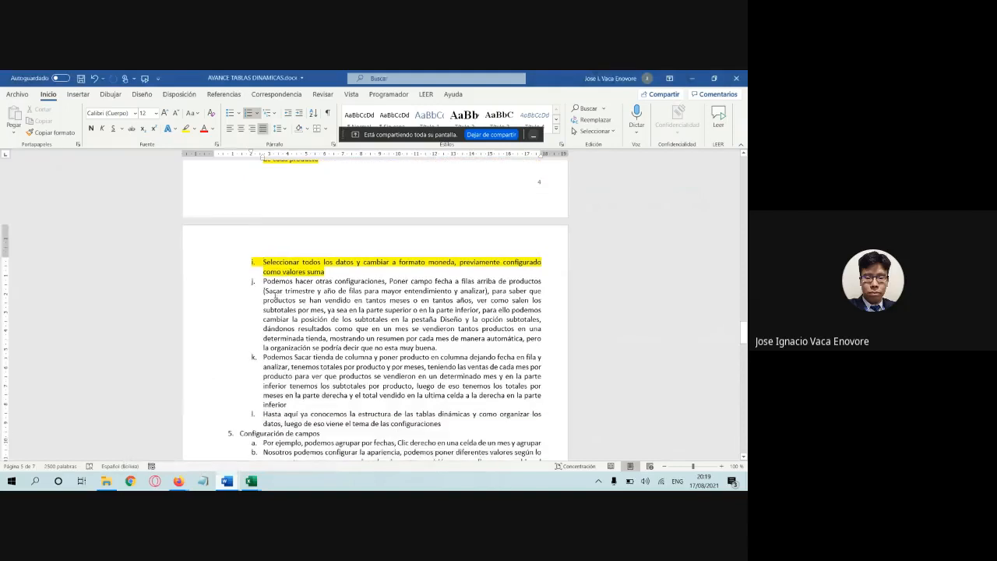
scroll(266, 272, down, 1)
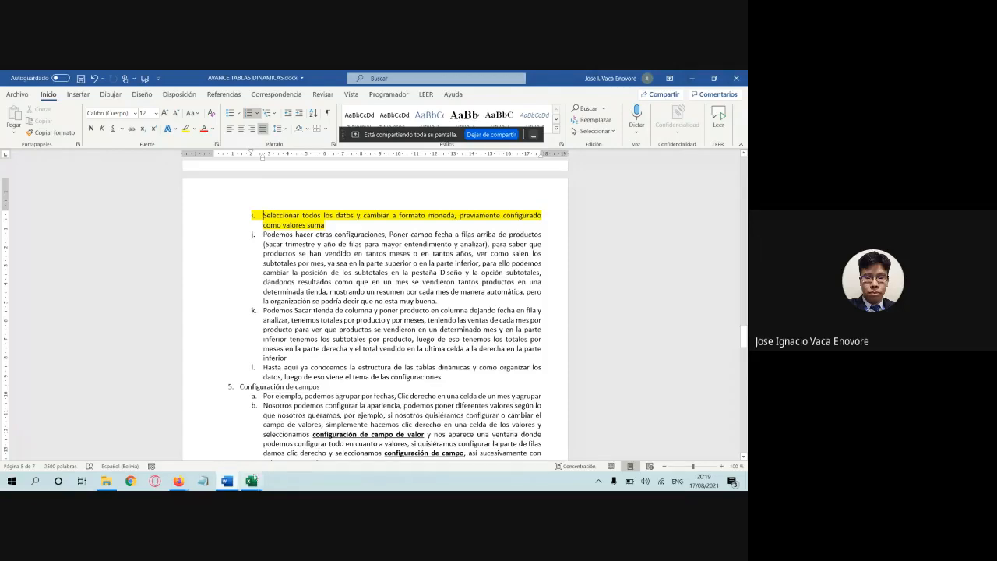
mouse_move(251, 480)
click(210, 451)
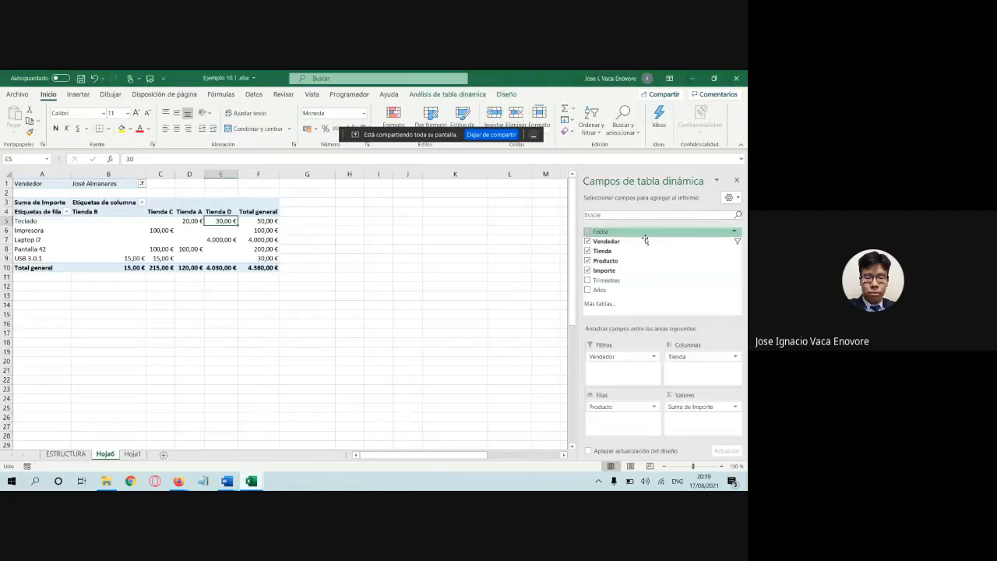
drag(604, 233, 606, 405)
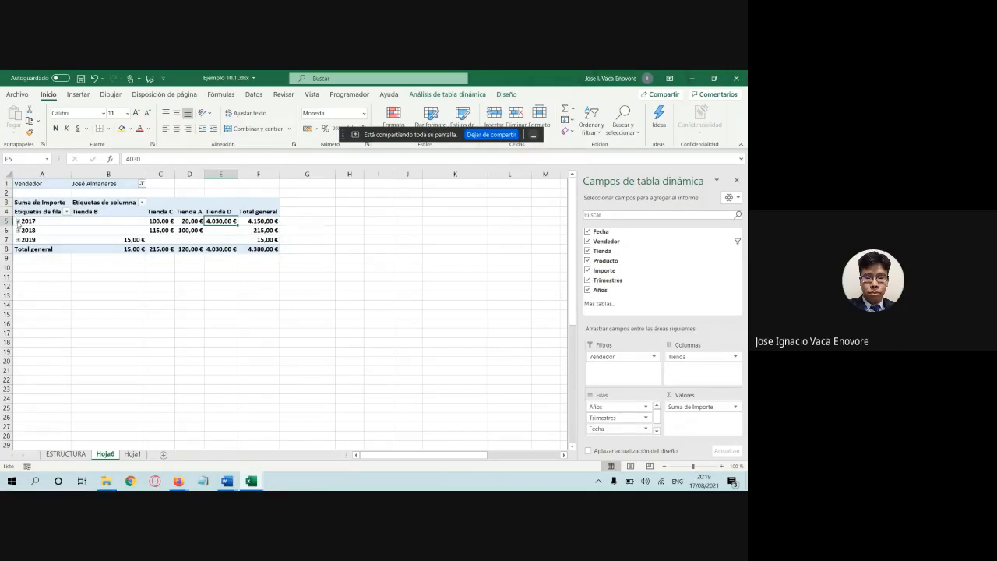
Step: Expand 2017 and its Trim.2 group in the pivot table to inspect the monthly product breakdown, and collapse 2017 again
click(17, 222)
click(17, 221)
click(17, 221)
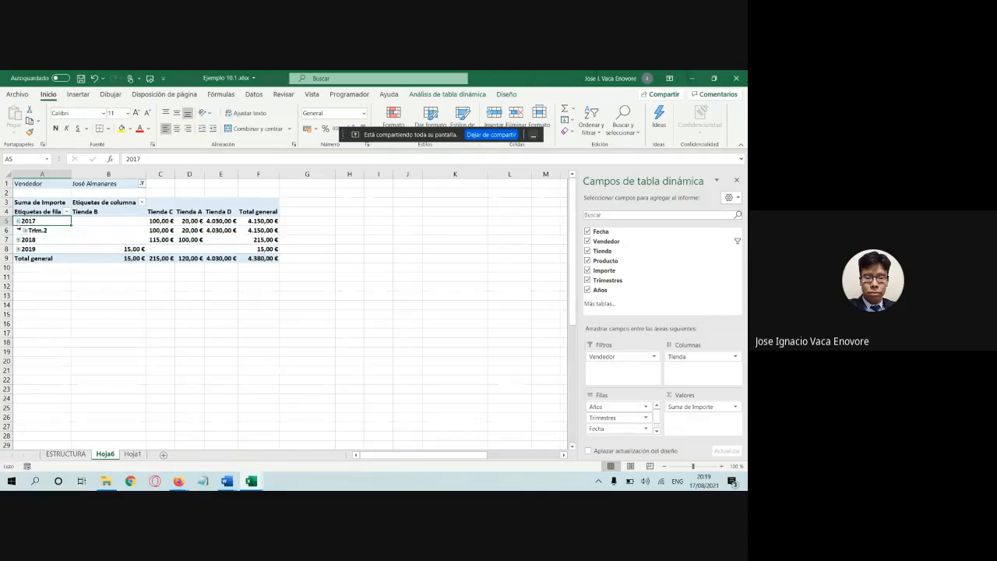
click(26, 232)
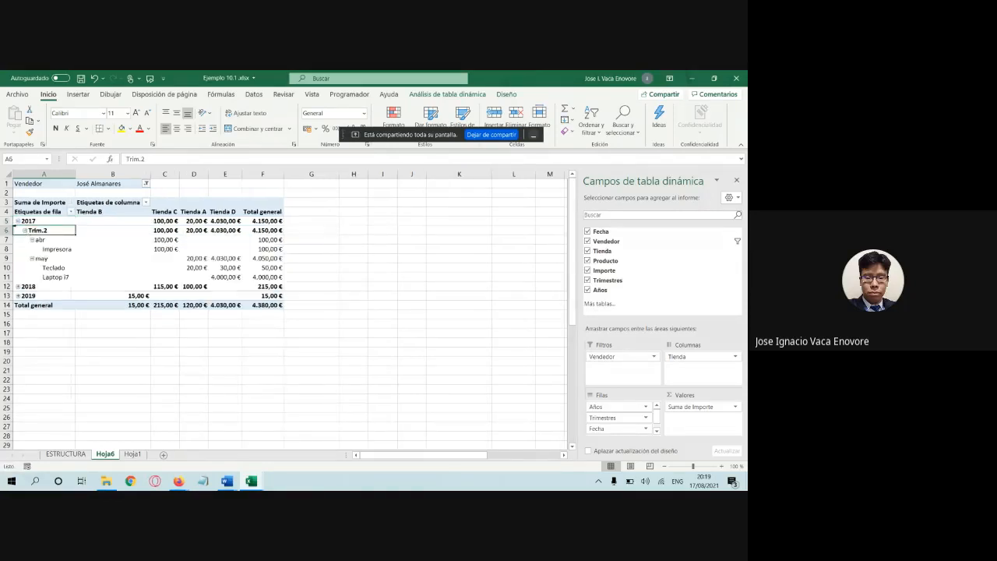
click(18, 221)
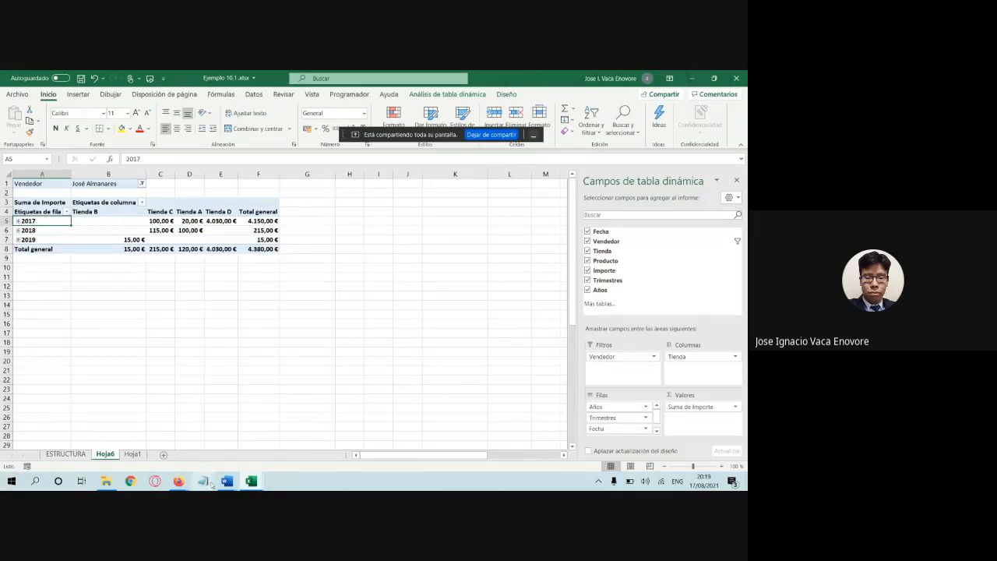
Step: Switch to the Word notes and select item j's parenthetical remark about removing trimestre and año from the rows
mouse_move(226, 481)
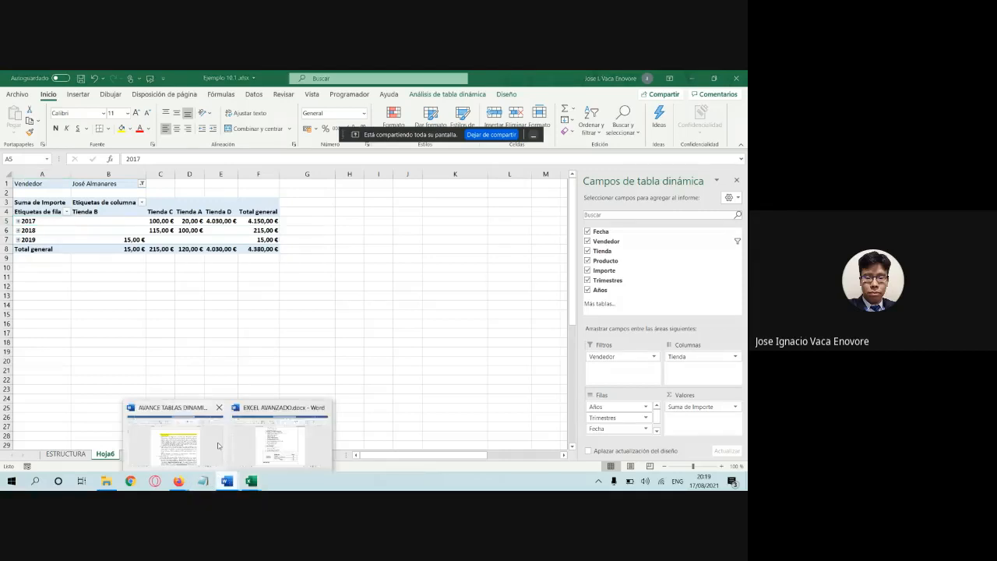
click(218, 446)
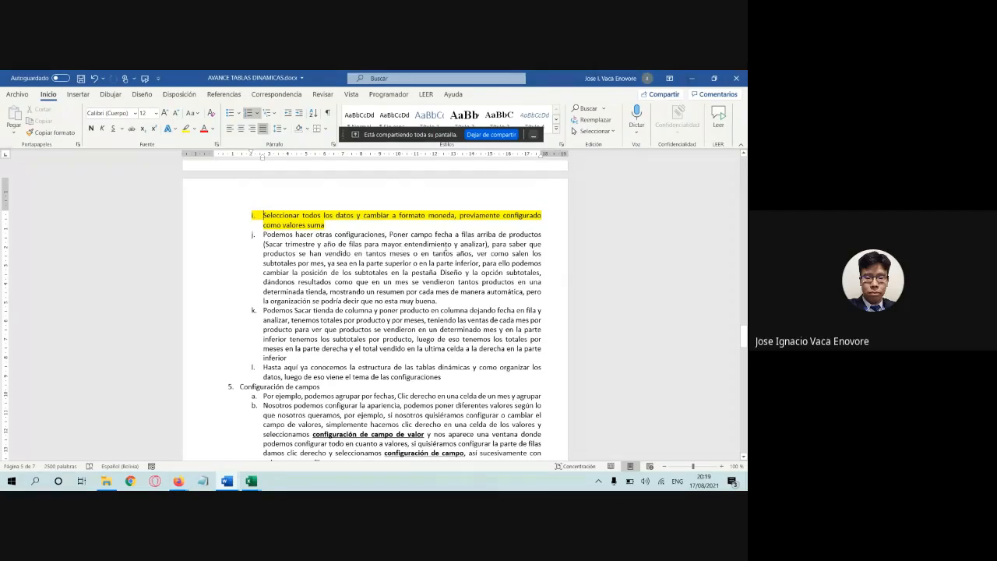
drag(492, 244, 263, 244)
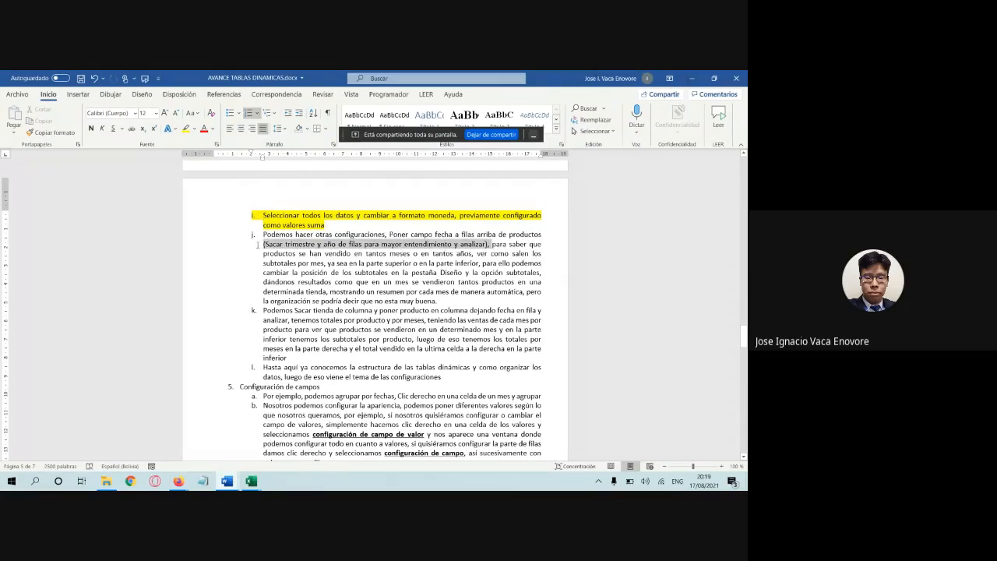
Step: Switch to Ejemplo 10.1.xlsx in Excel and remove the Años and Trimestres fields from the pivot table's rows
click(251, 481)
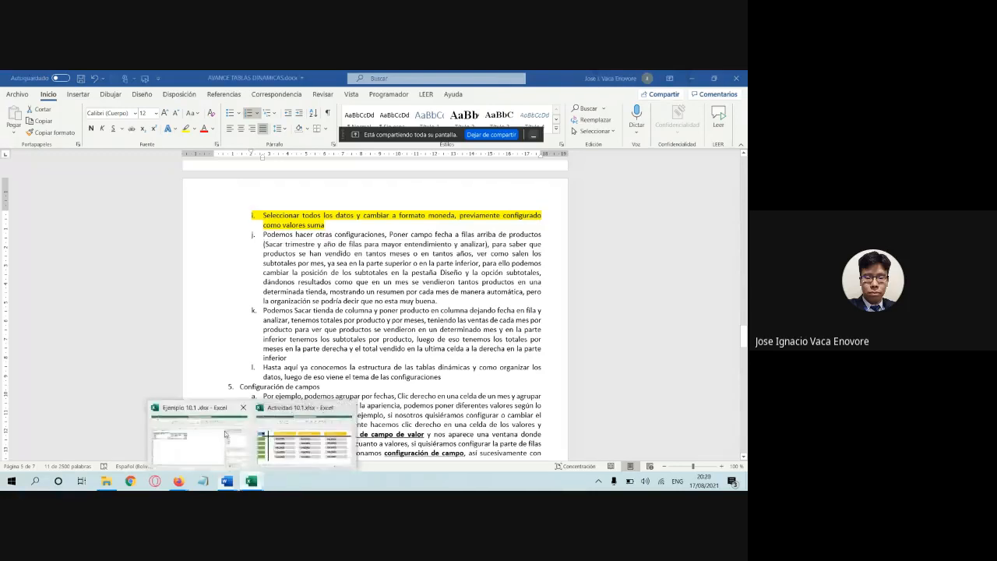
click(231, 438)
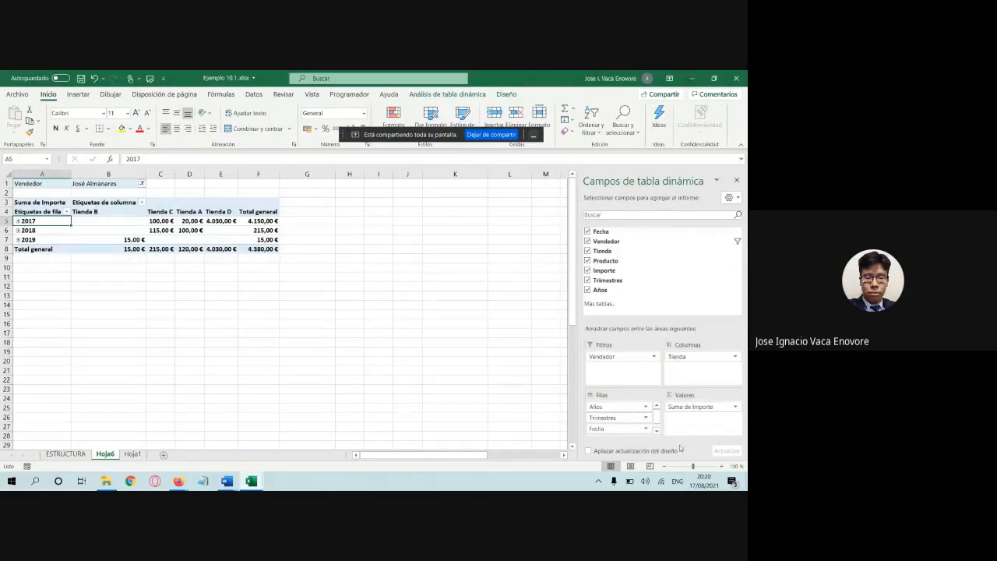
click(605, 410)
drag(604, 410, 494, 397)
drag(604, 407, 480, 376)
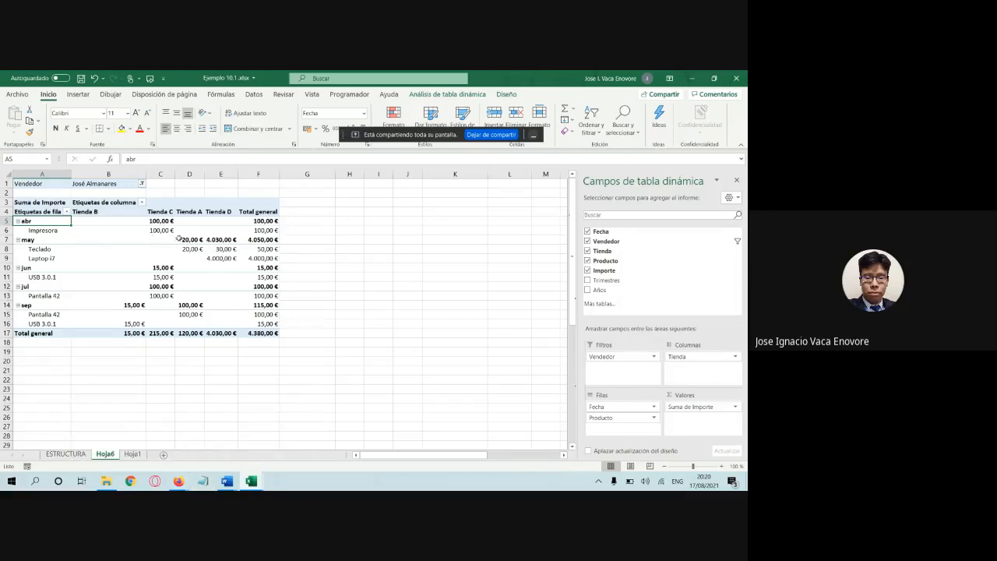
Step: Switch to the Word notes and read the rest of item j about monthly products and subtotal positions
mouse_move(184, 239)
mouse_move(223, 468)
click(196, 447)
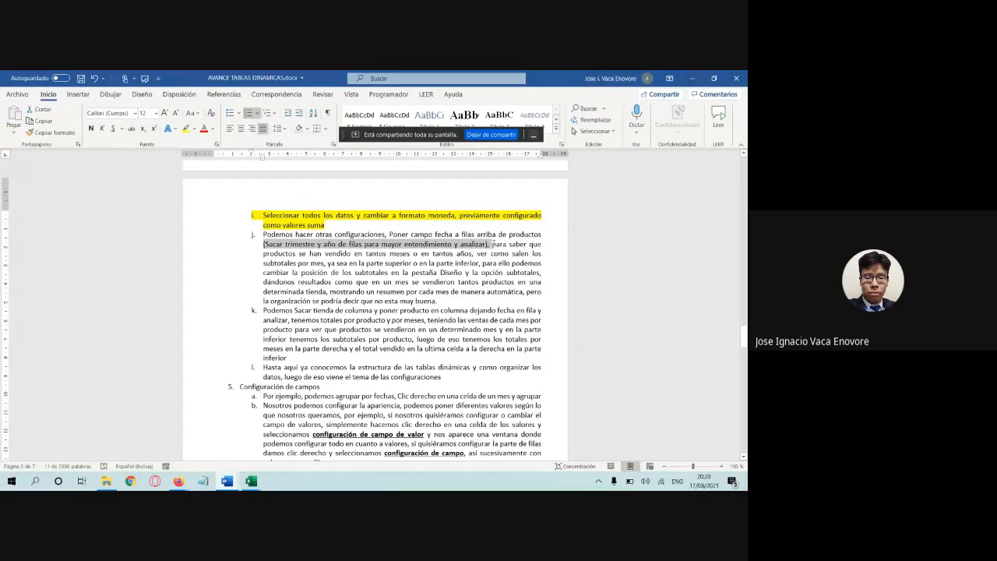
click(492, 244)
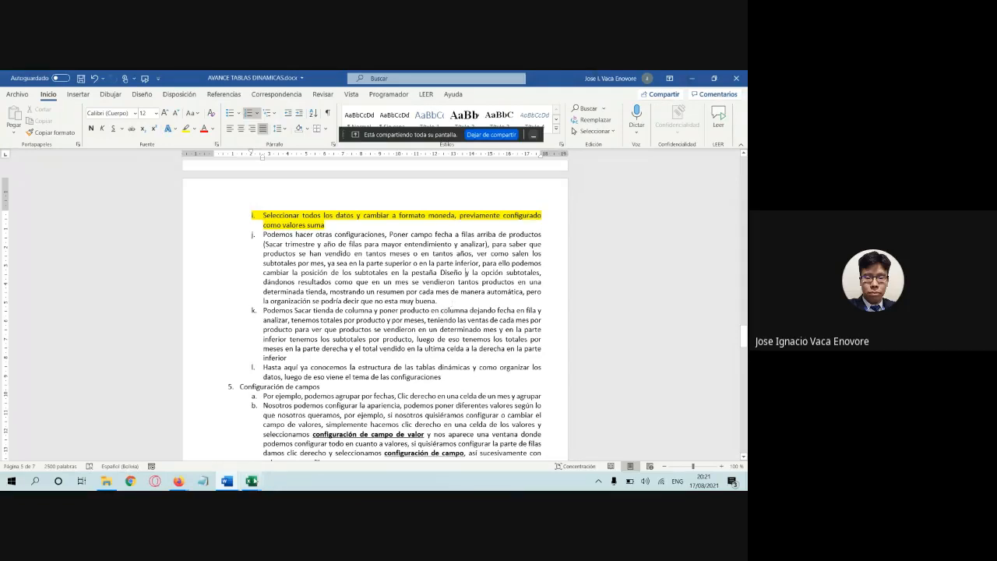
Step: Switch back to Ejemplo 10.1.xlsx and examine the abr row's store subtotal and general total in the pivot table
click(251, 480)
click(233, 456)
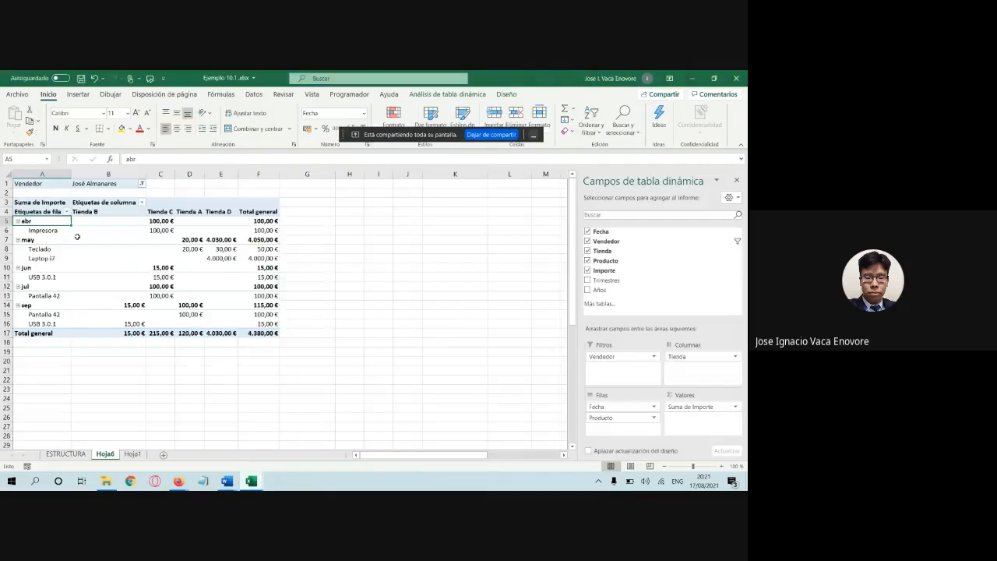
click(131, 226)
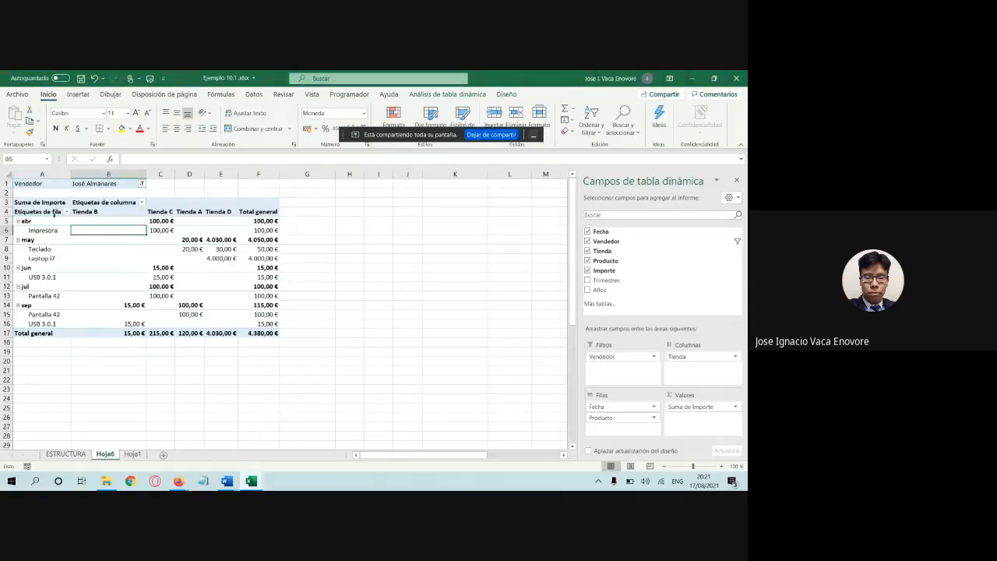
click(33, 221)
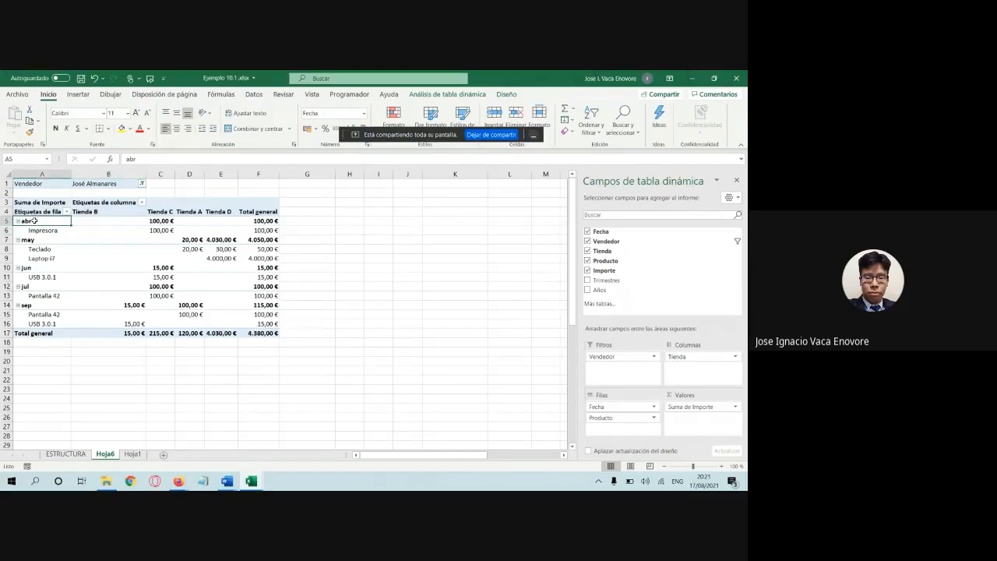
click(162, 220)
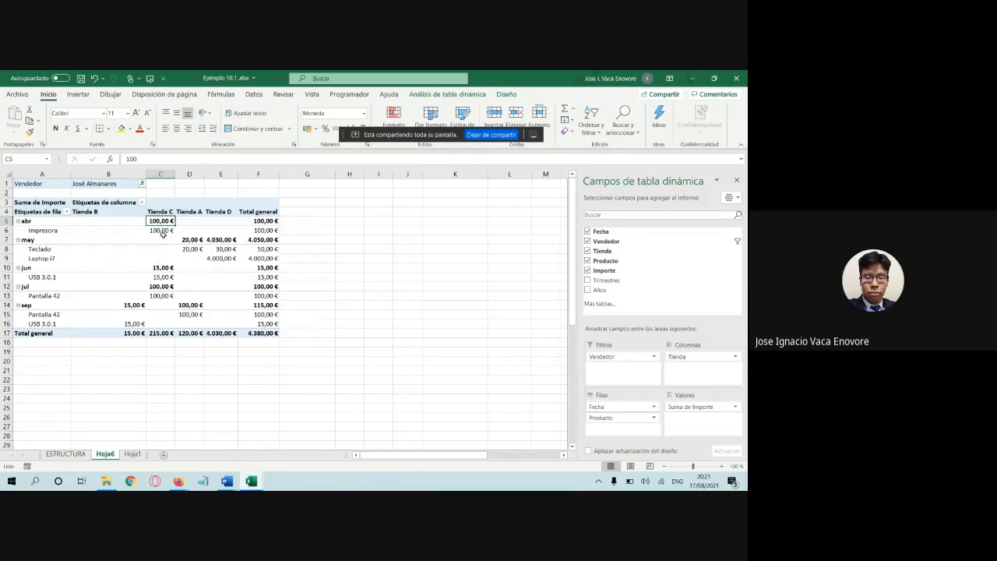
click(260, 221)
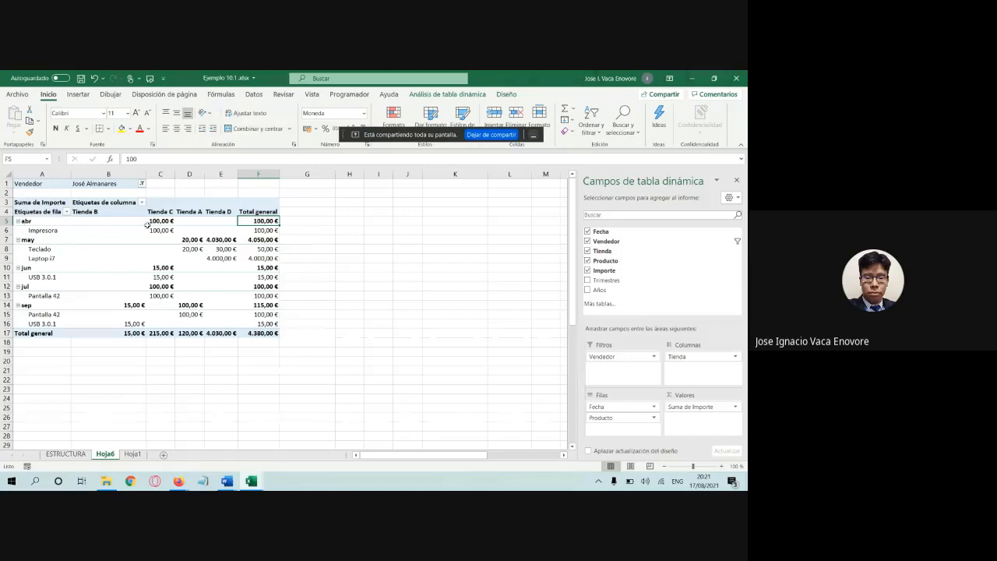
click(76, 240)
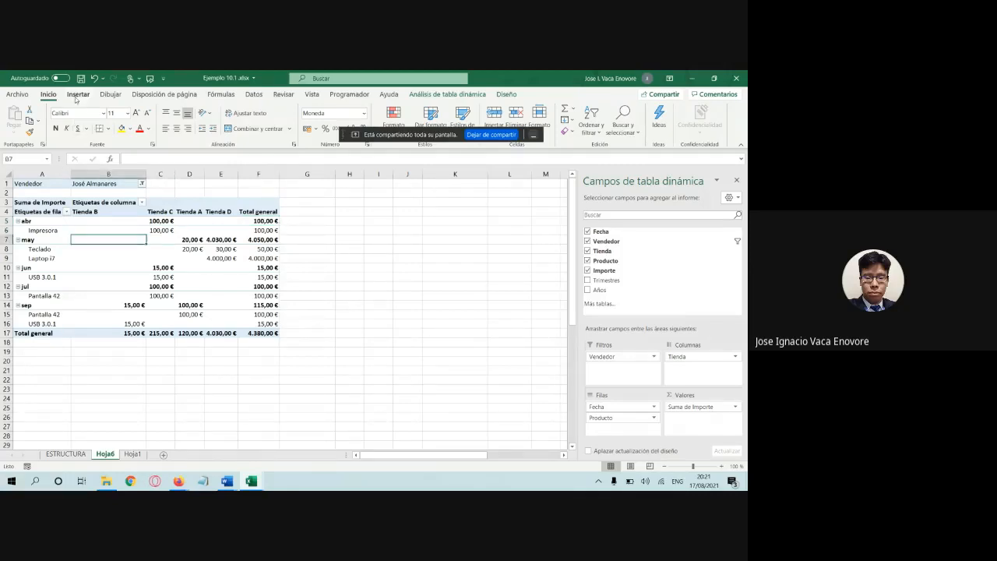
Step: Hide the pivot table's subtotals with the No mostrar subtotales design option
click(471, 96)
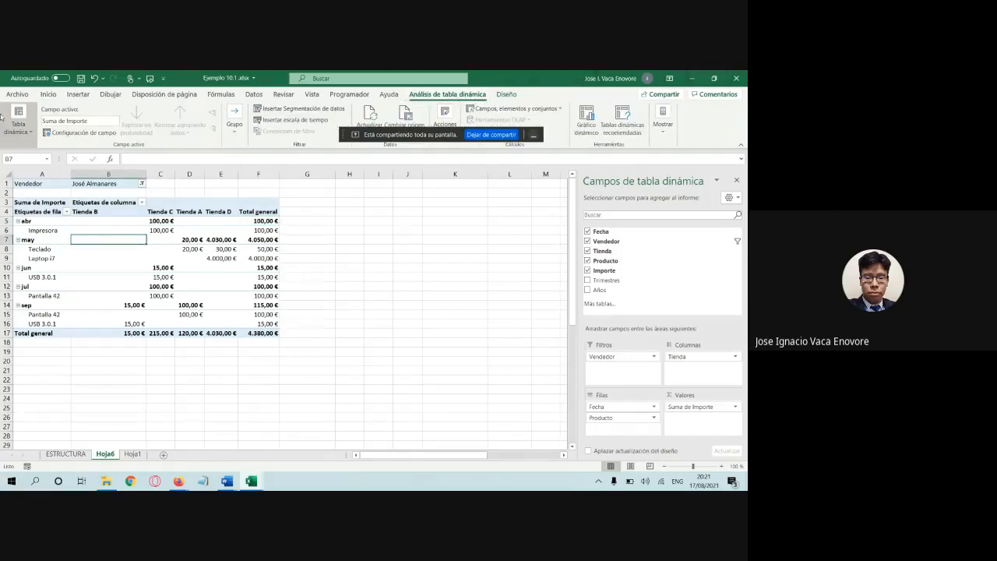
click(506, 95)
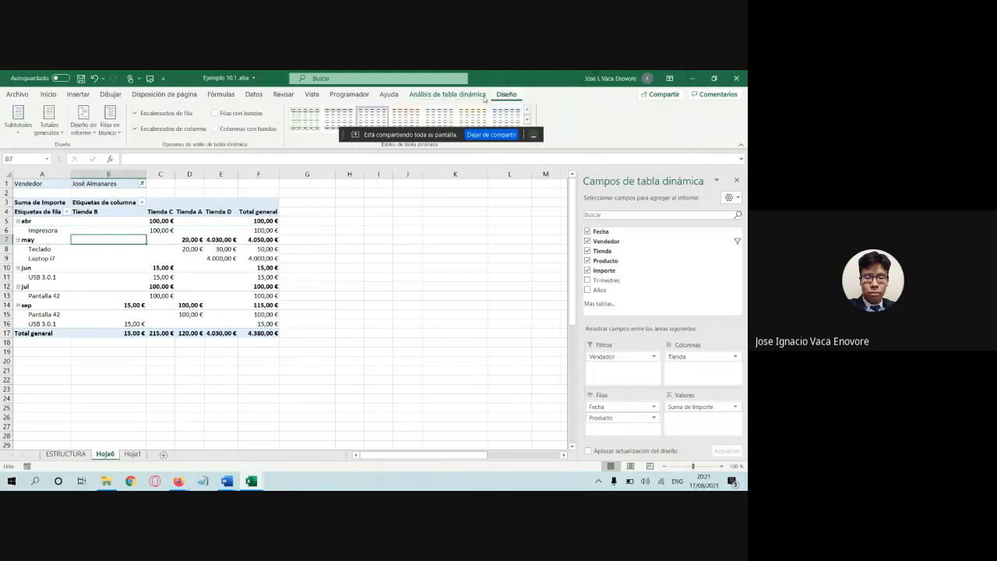
click(18, 123)
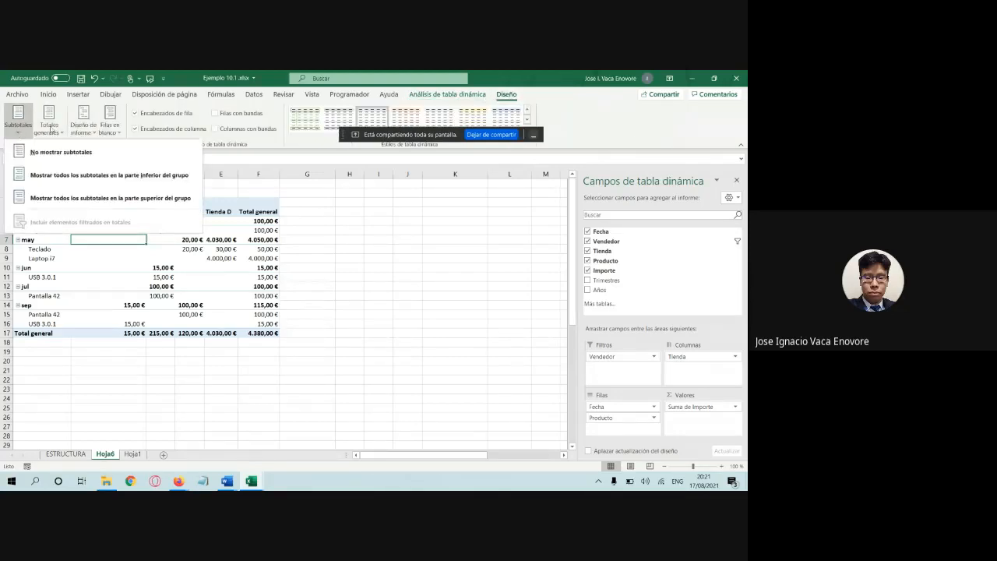
click(54, 152)
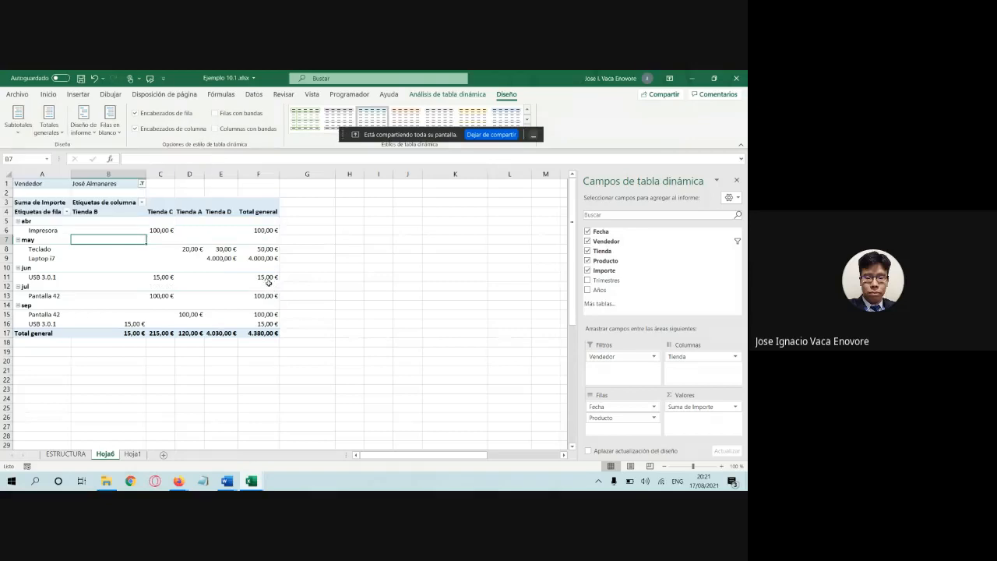
Step: Show all subtotals at the bottom of each month group, and move them back to the top of the group
click(18, 121)
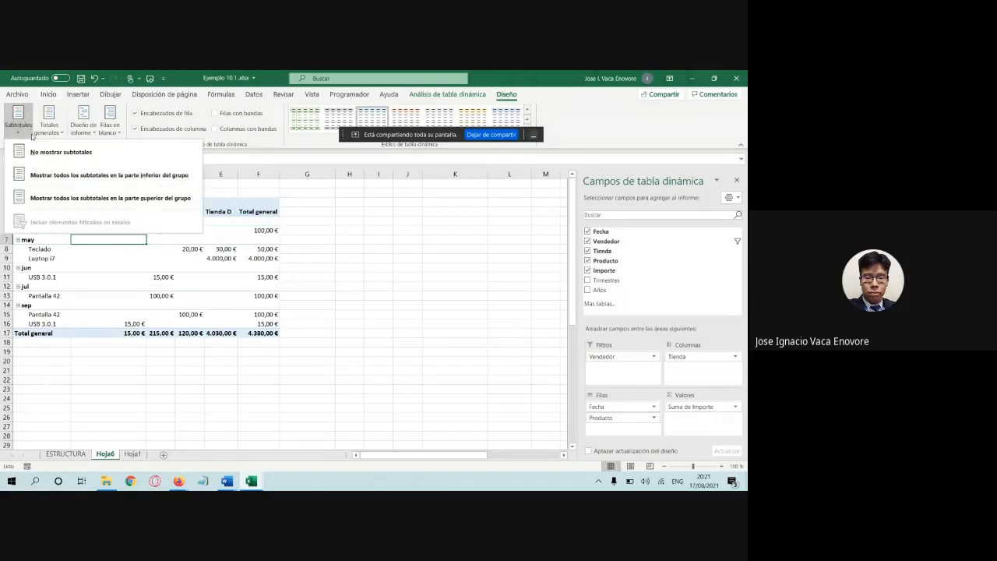
click(45, 174)
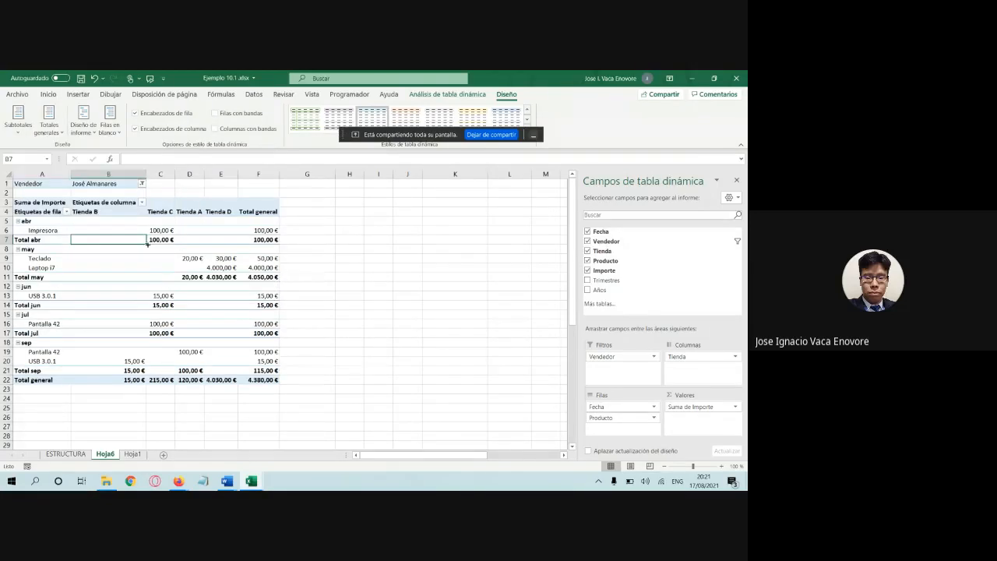
click(18, 120)
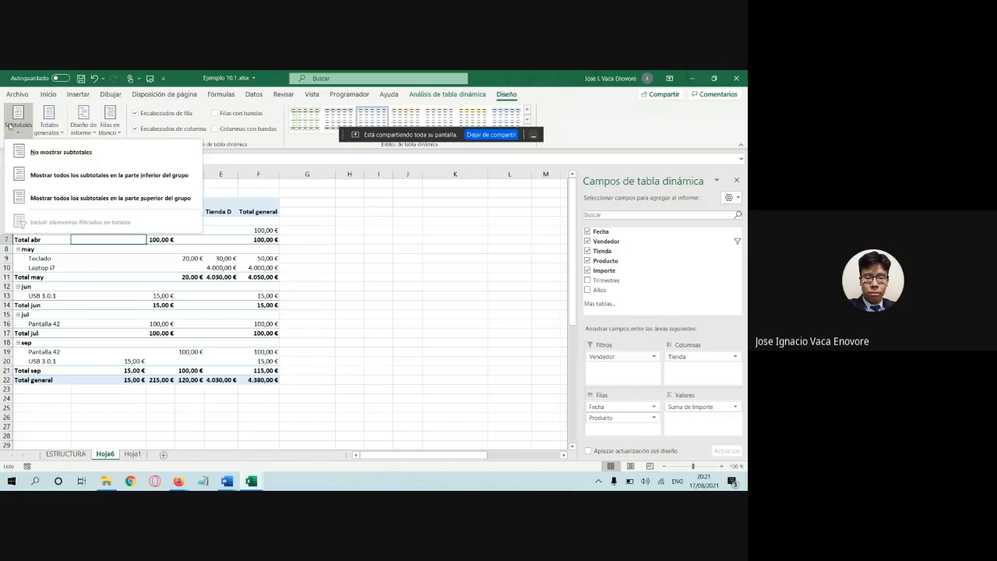
click(86, 198)
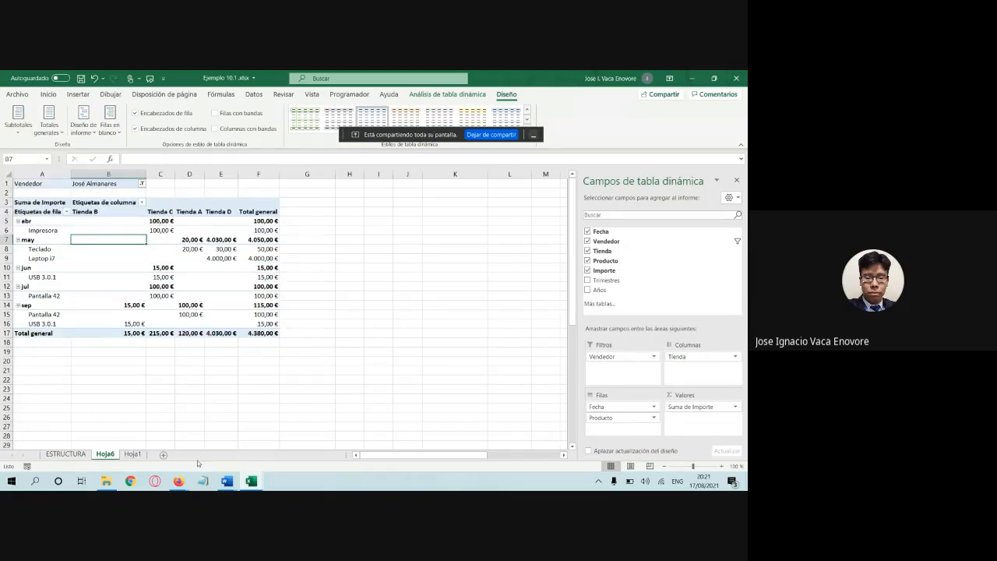
Step: Switch to the Word notes and highlight the whole of item j in yellow
mouse_move(225, 480)
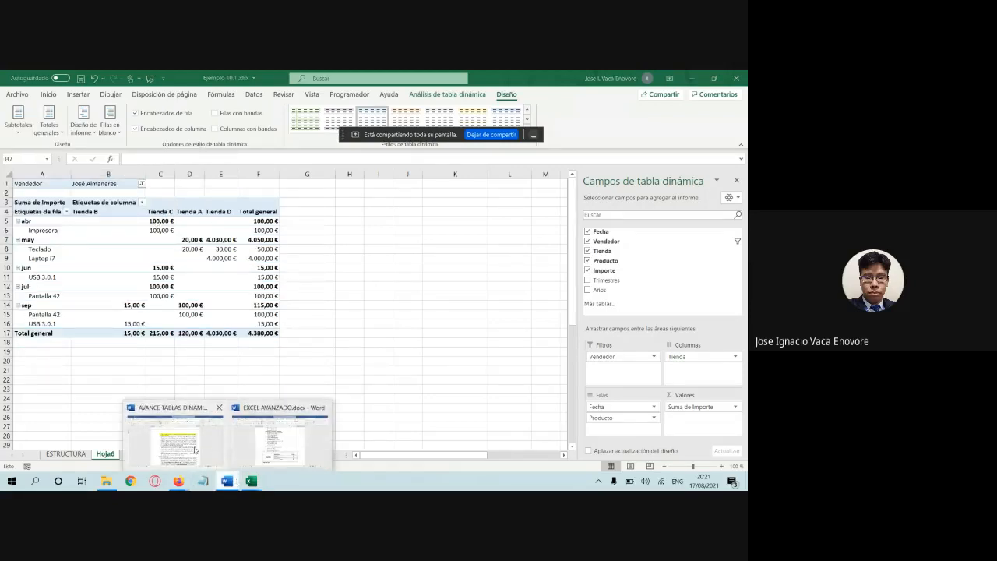
click(195, 450)
triple_click(260, 233)
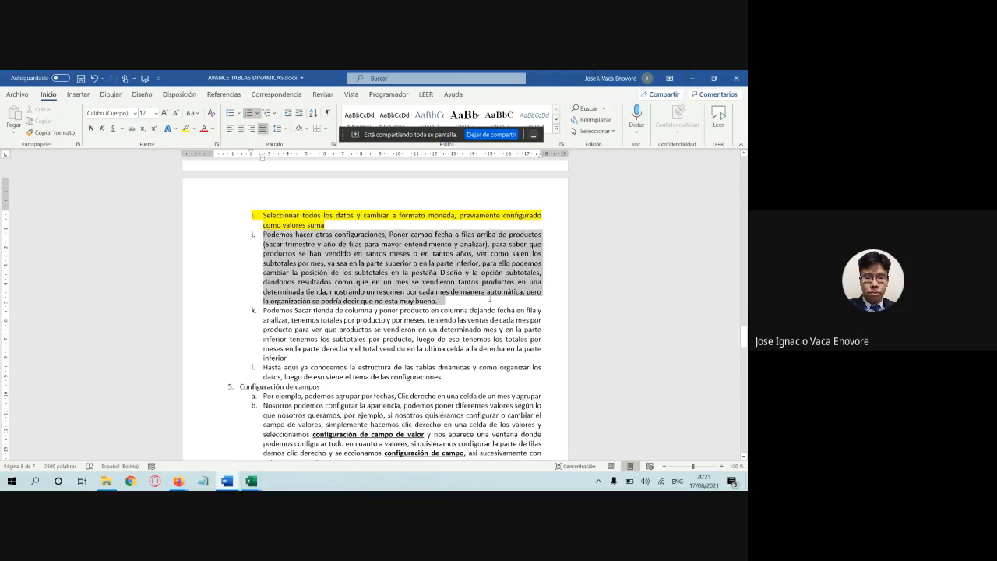
click(185, 130)
key(Right)
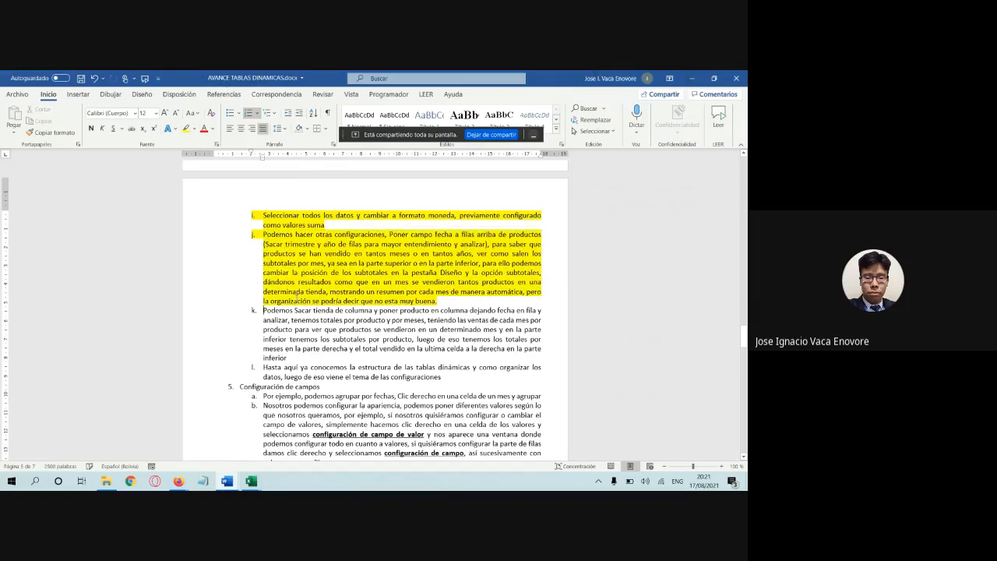
Step: Read item k in the notes, then in Excel replace Tienda with Producto in the pivot table's columns, leaving Fecha in the rows
scroll(298, 294, down, 2)
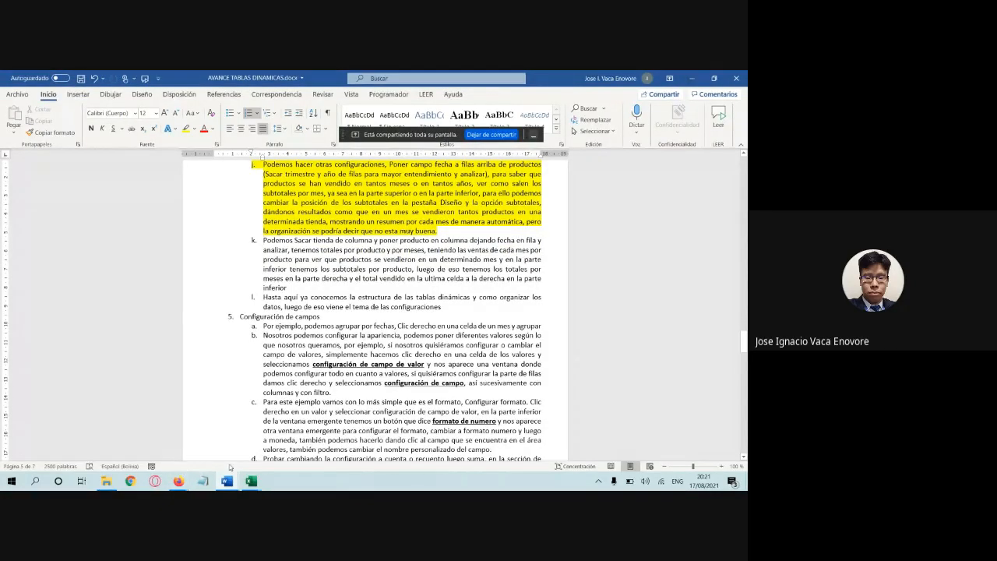
click(250, 481)
click(201, 440)
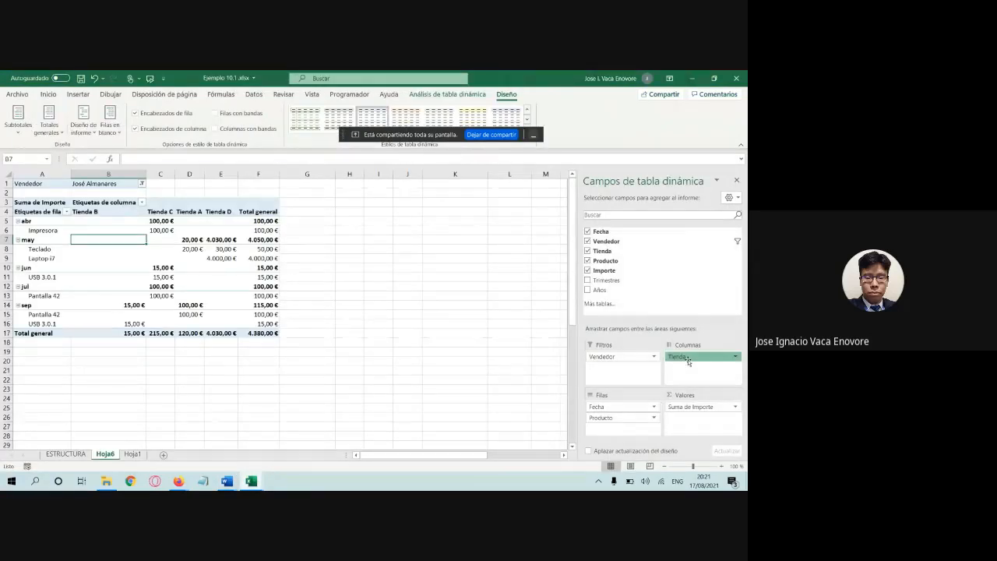
drag(688, 361, 497, 340)
drag(623, 418, 709, 371)
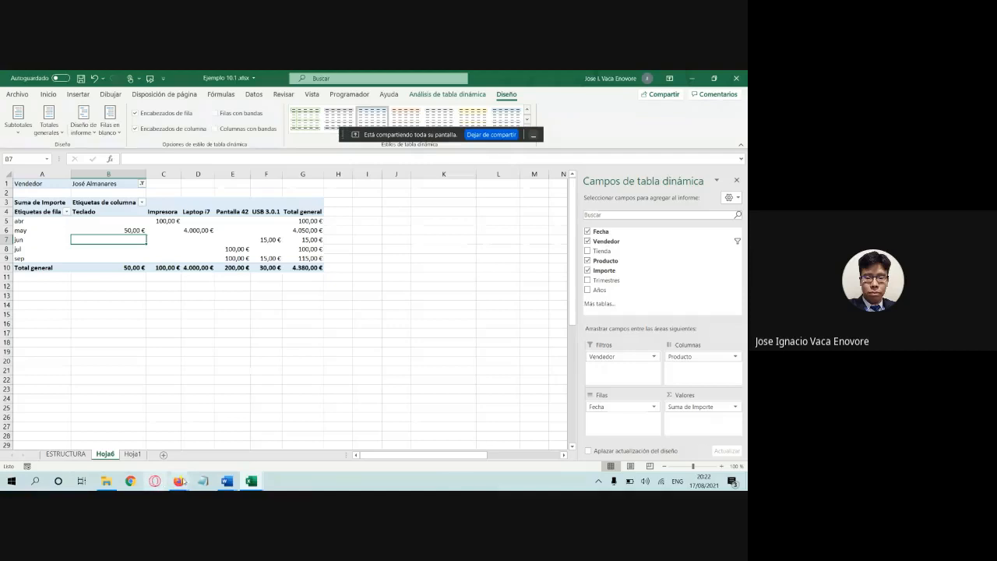
Step: Reread item k in the Word notes, then examine the monthly rows of product sales in the Excel pivot table
mouse_move(226, 481)
click(194, 445)
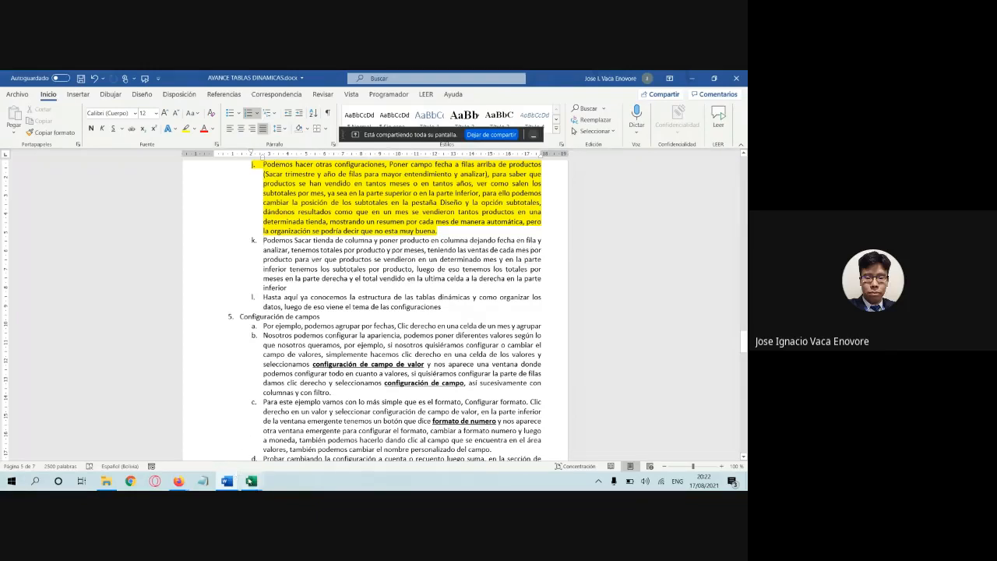
mouse_move(251, 481)
click(208, 447)
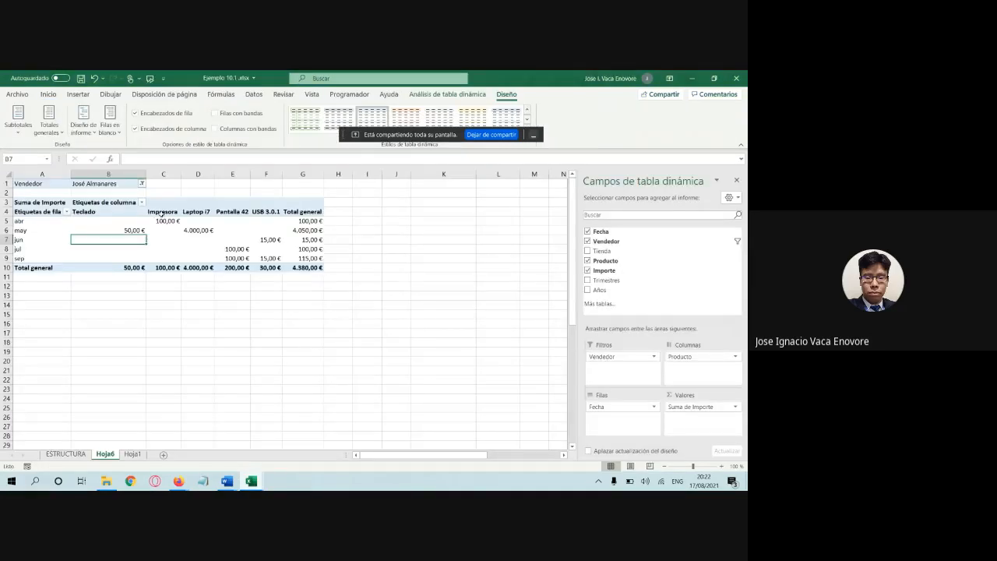
click(23, 226)
click(26, 239)
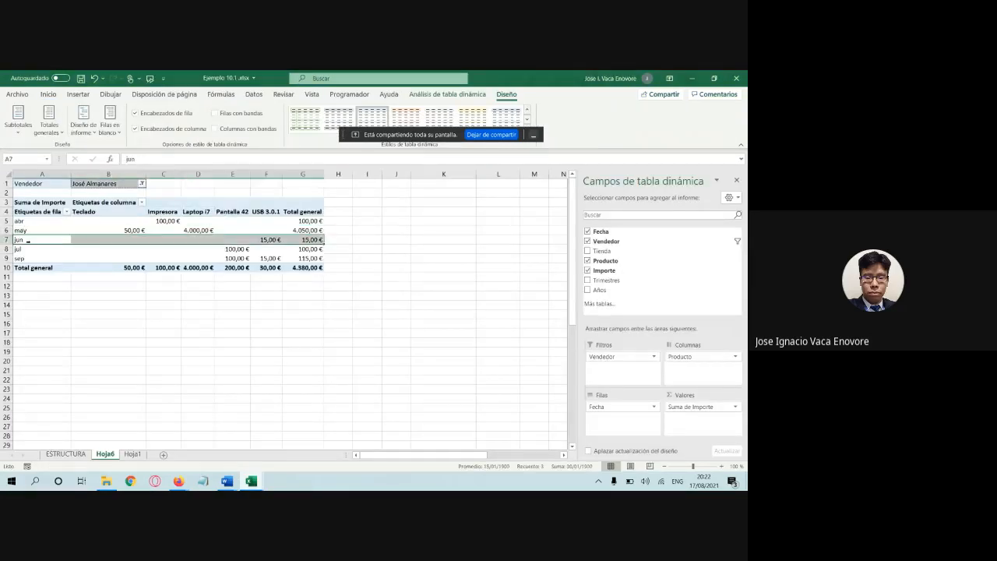
Step: Select "producto," in item k of the Word notes, then select the product totals B10:F10 in the Excel pivot table
click(227, 481)
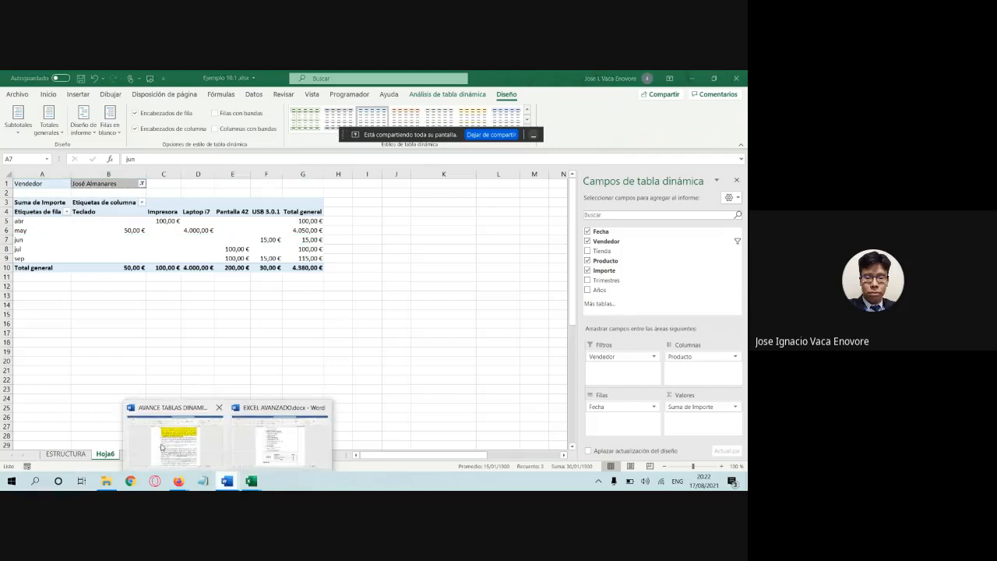
click(162, 447)
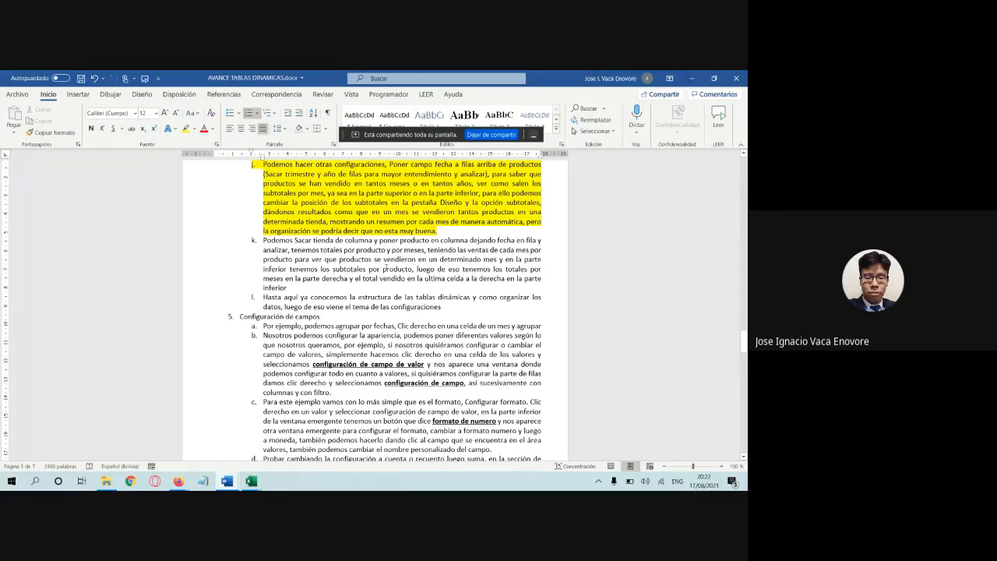
drag(415, 270, 382, 270)
mouse_move(251, 481)
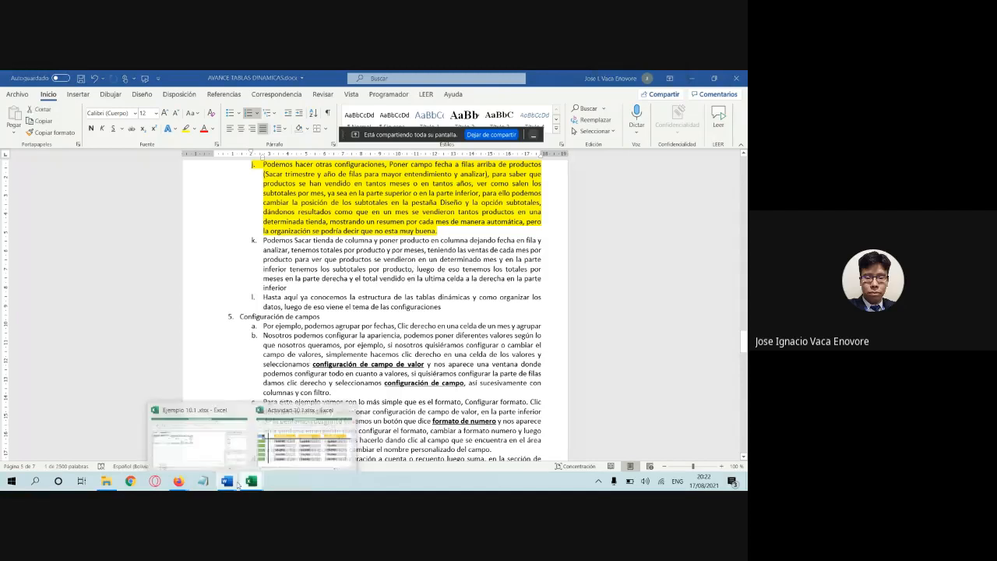
click(187, 462)
drag(125, 267, 274, 267)
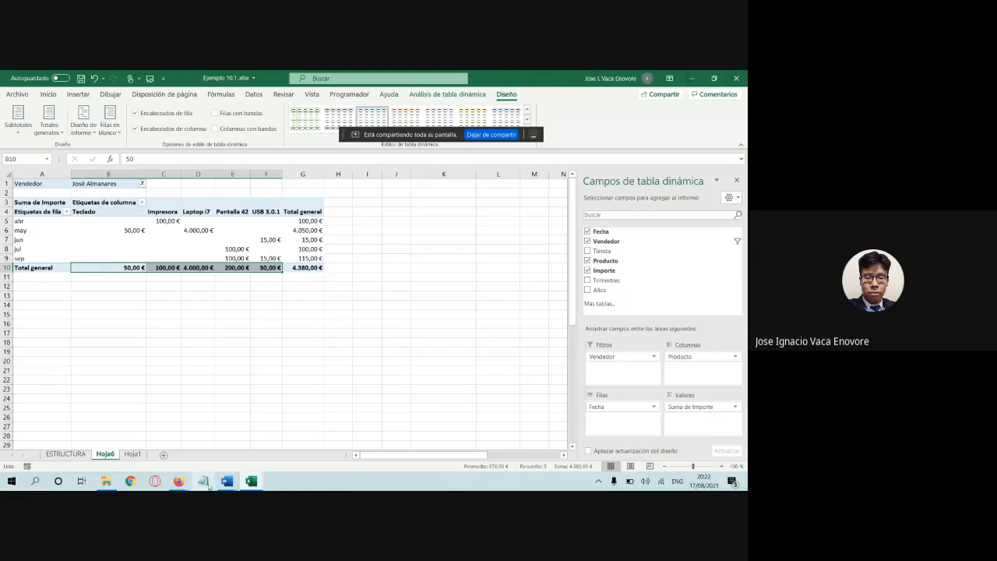
Step: Switch to the Word notes and highlight the whole of item k in yellow
click(233, 484)
click(156, 446)
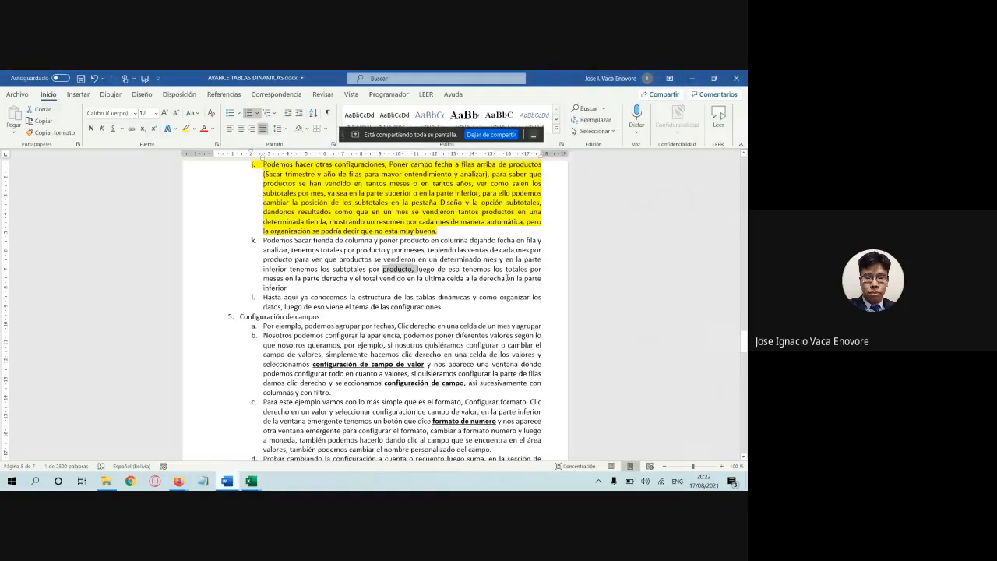
click(526, 269)
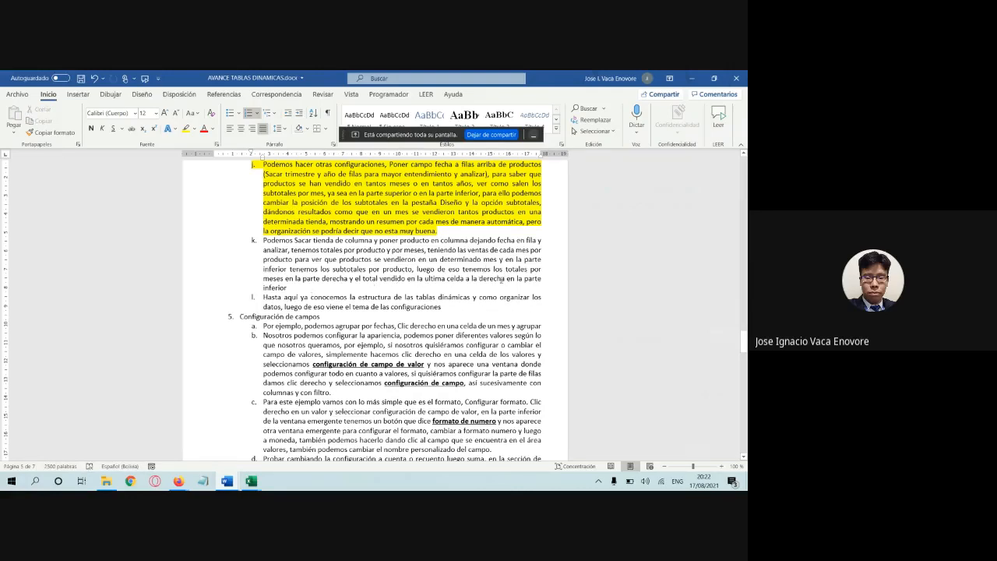
drag(481, 287, 263, 241)
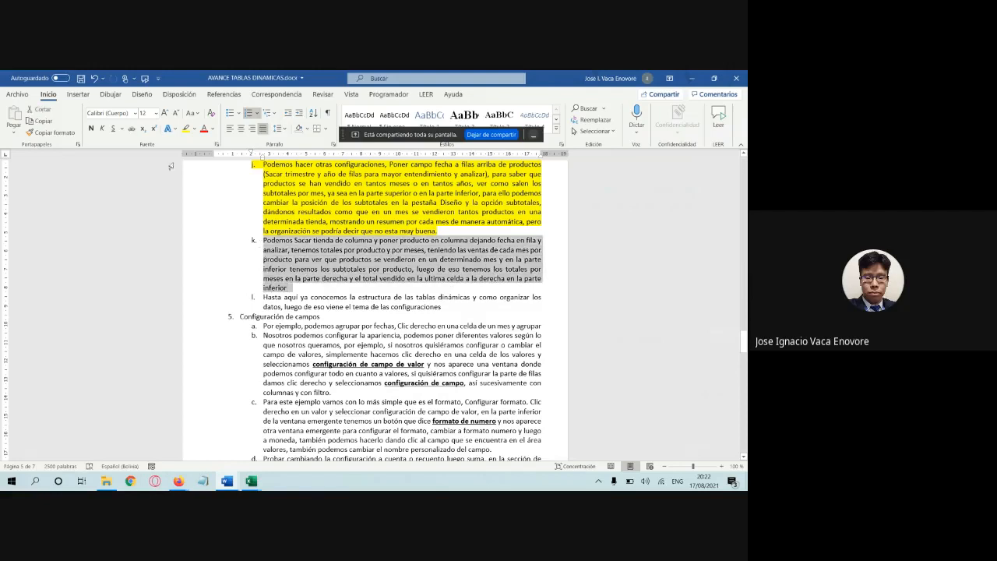
click(186, 129)
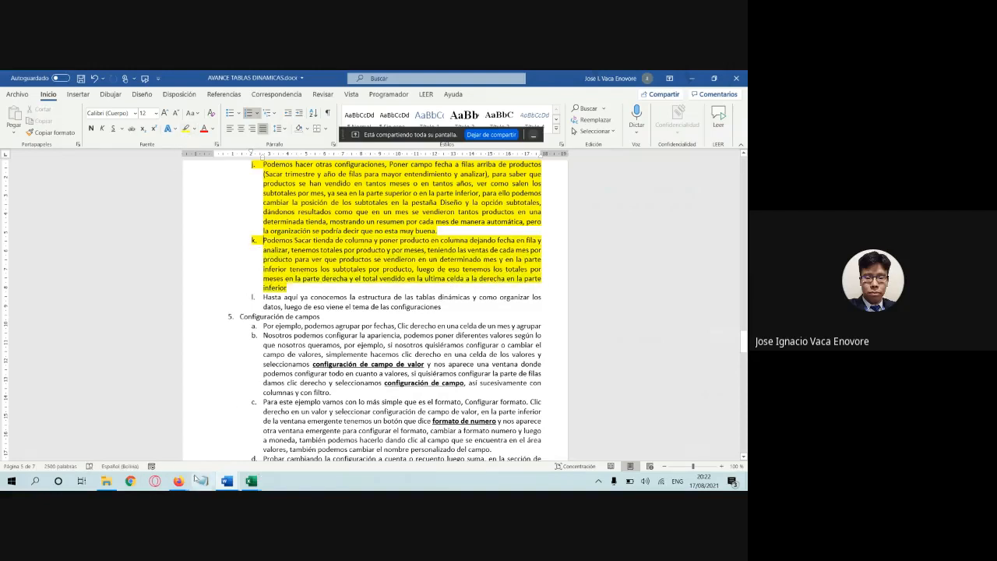
Step: Switch to the Excel pivot table and select the monthly totals G5:G9, then the overall total in G10
click(177, 449)
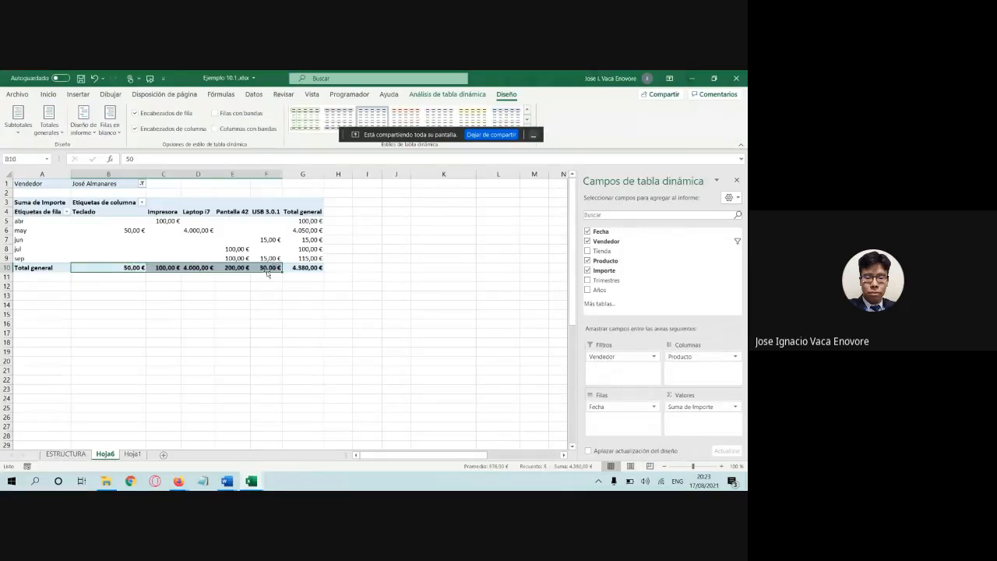
drag(303, 219, 304, 257)
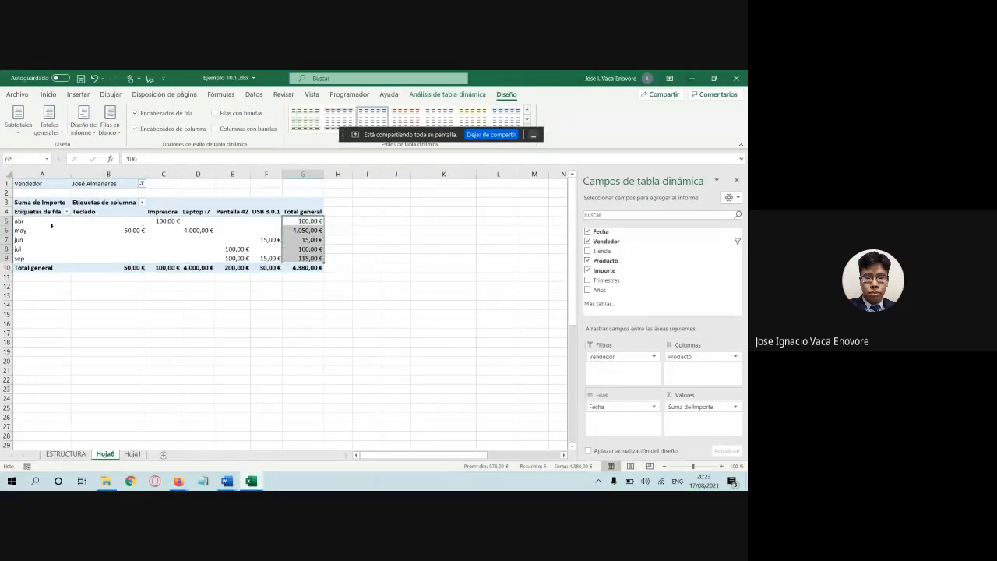
click(303, 267)
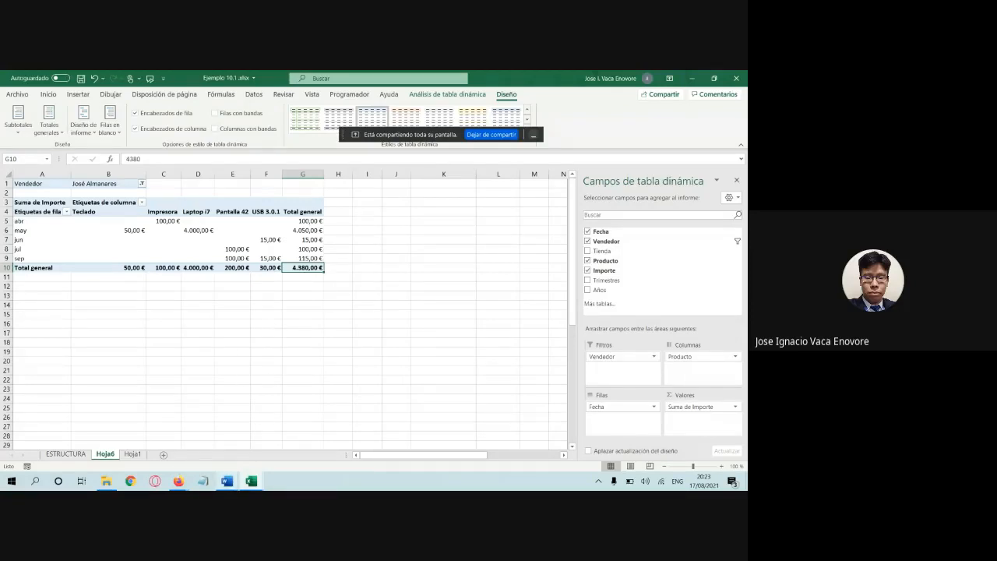
Step: Return to the Word notes and highlight item l, about knowing the pivot table structure, in yellow
click(227, 480)
click(201, 457)
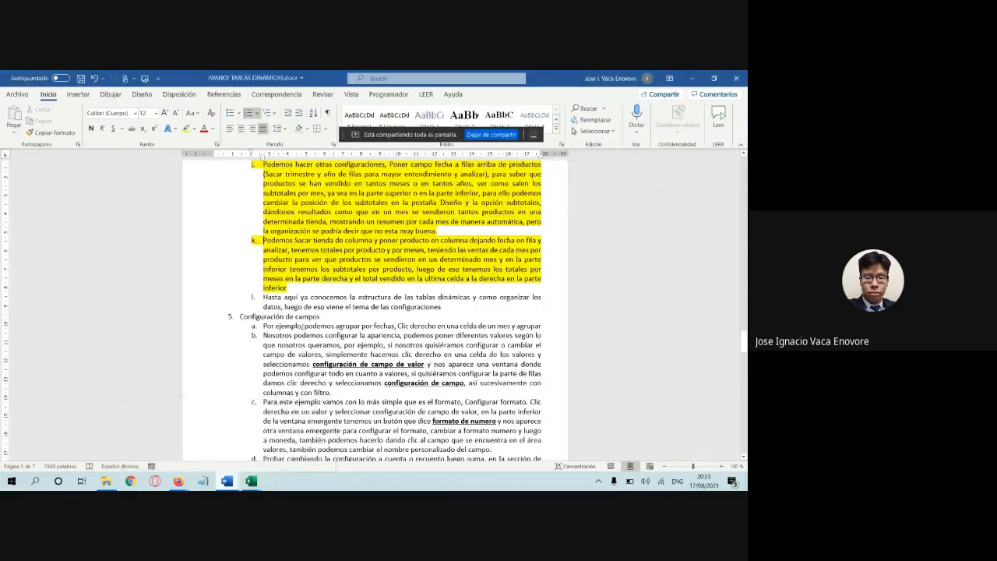
scroll(292, 307, down, 1)
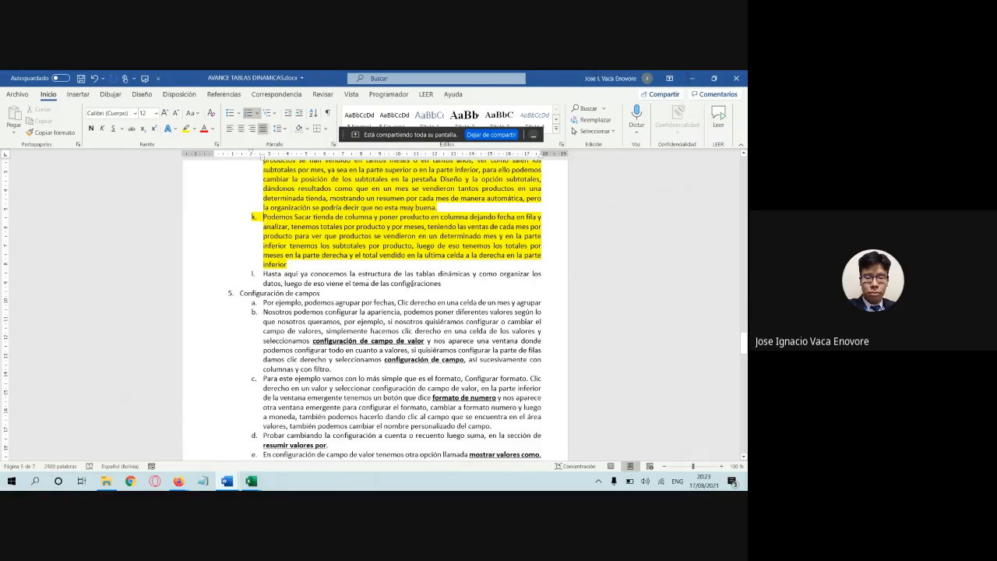
drag(443, 284, 264, 274)
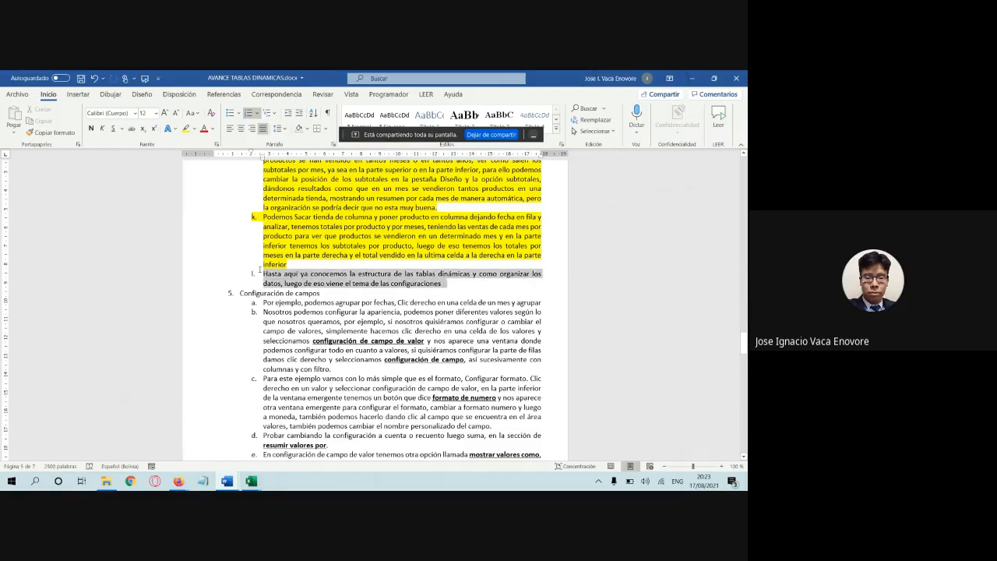
click(186, 128)
click(381, 246)
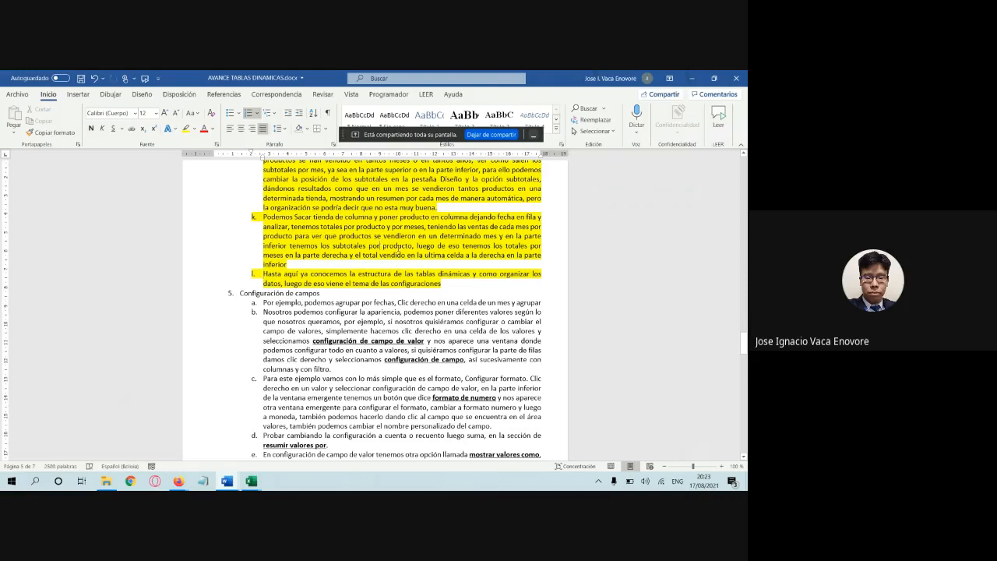
scroll(397, 248, up, 10)
scroll(406, 269, down, 10)
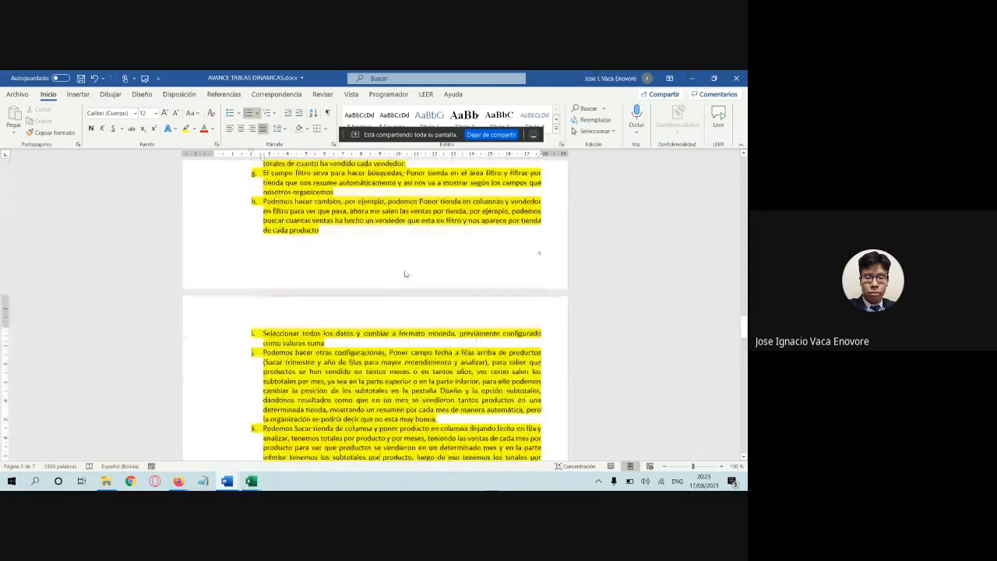
Step: Switch to the Google Meet window in Firefox to check on the ongoing meeting
mouse_move(179, 481)
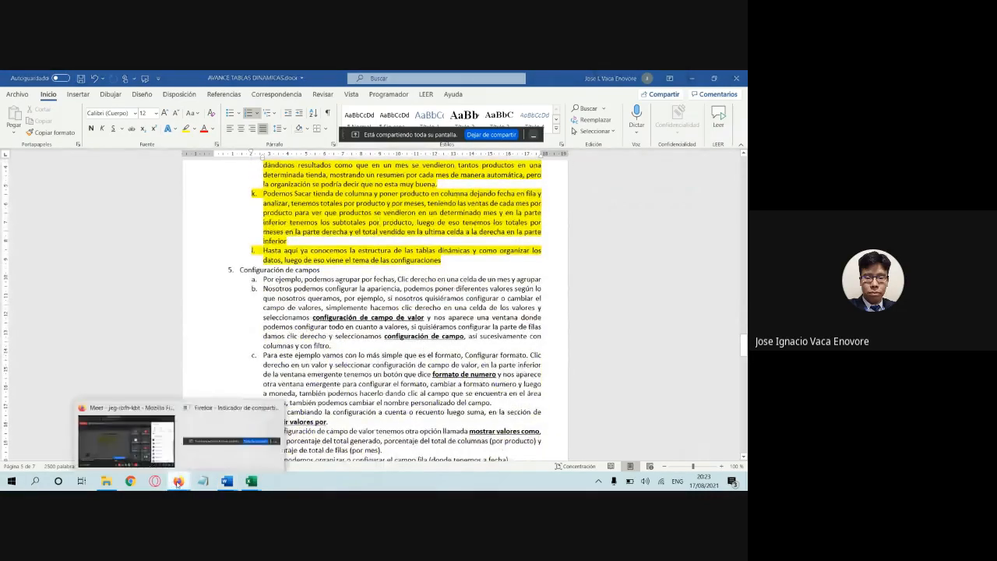
click(124, 425)
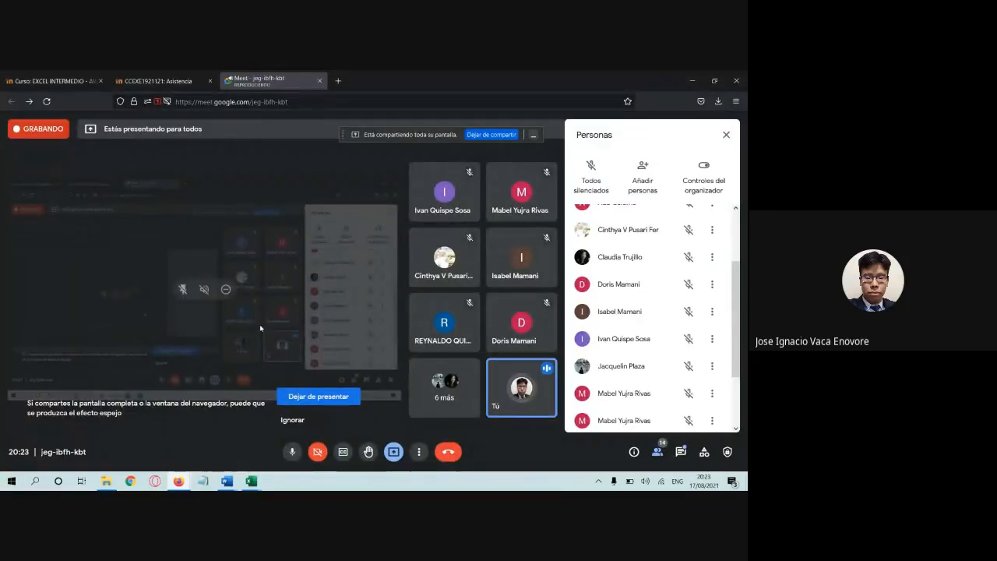
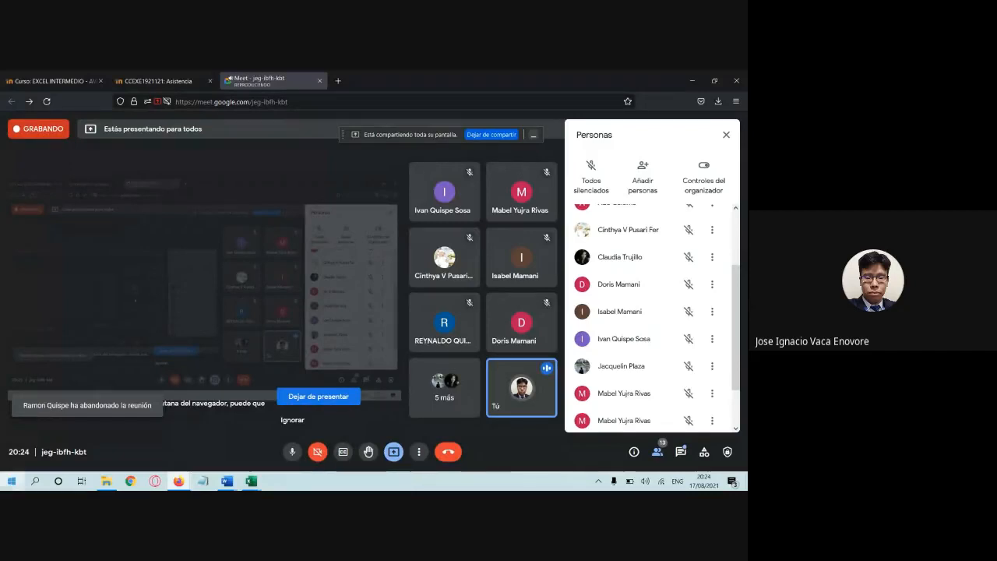
click(248, 482)
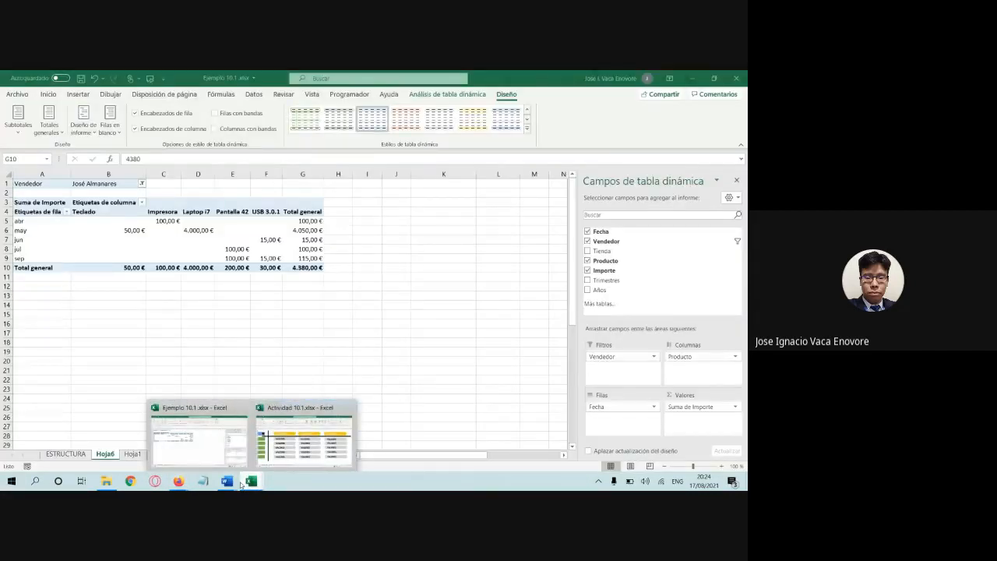
mouse_move(227, 480)
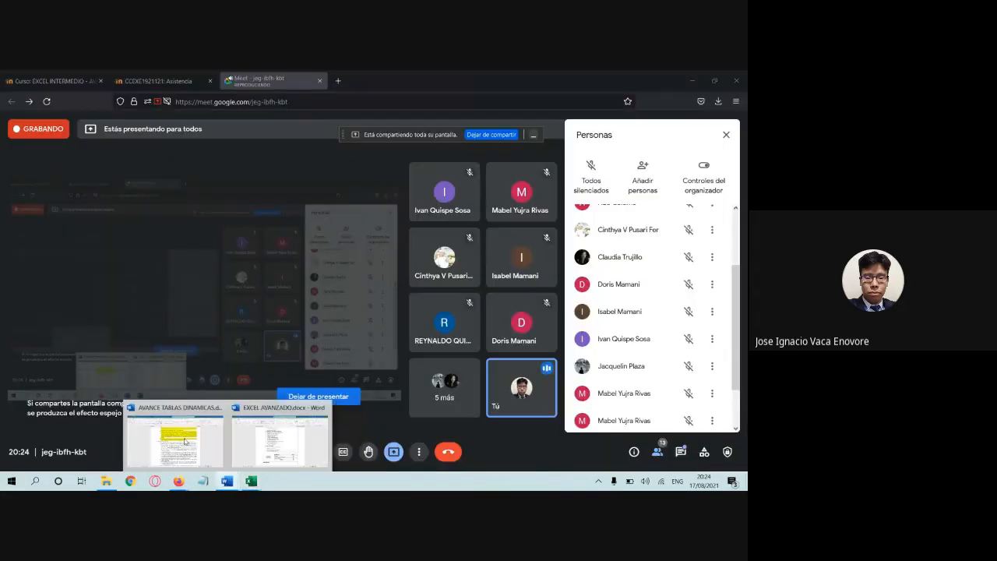
Step: Return to AVANCE TABLAS DINAMICAS.docx and look through the remaining topics, from field configuration in section 5 to section 9
click(184, 441)
scroll(333, 300, down, 10)
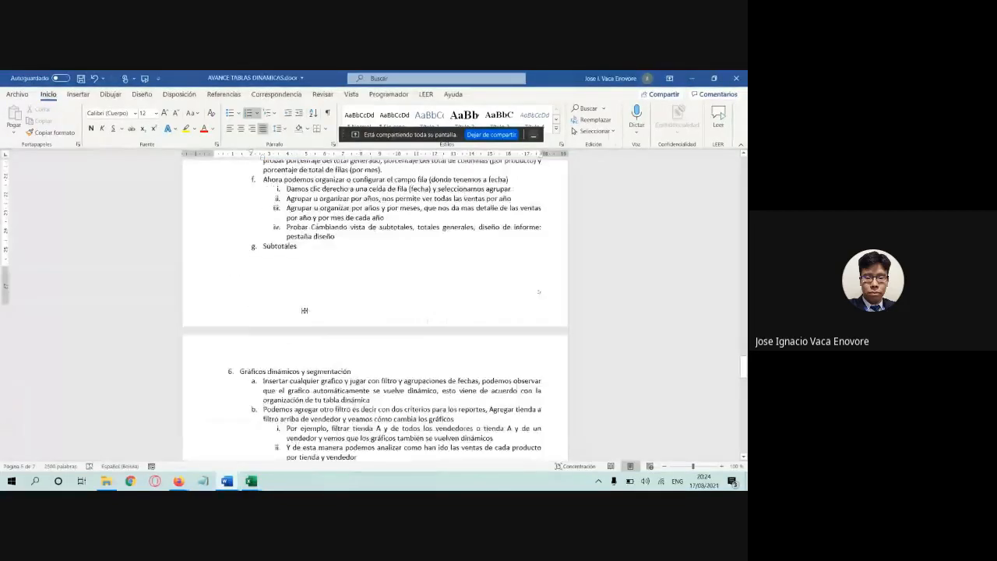
scroll(332, 300, up, 3)
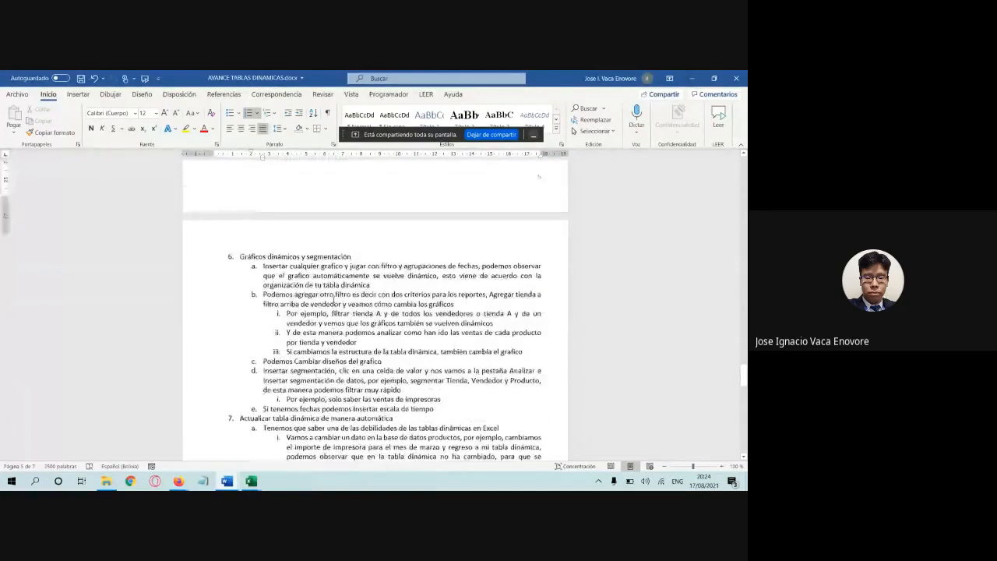
scroll(333, 299, up, 3)
scroll(333, 300, up, 3)
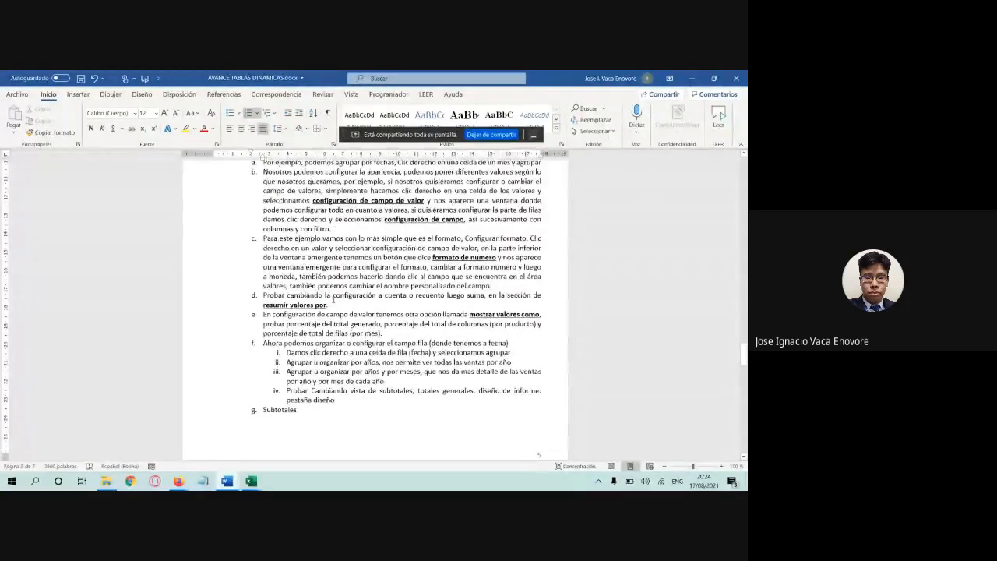
scroll(333, 303, down, 5)
scroll(332, 302, down, 10)
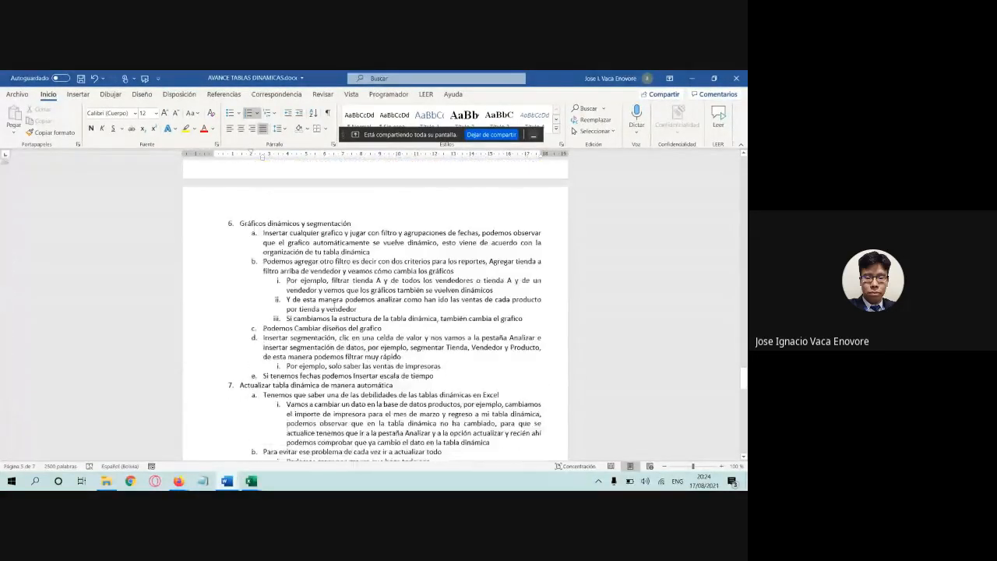
scroll(332, 304, down, 2)
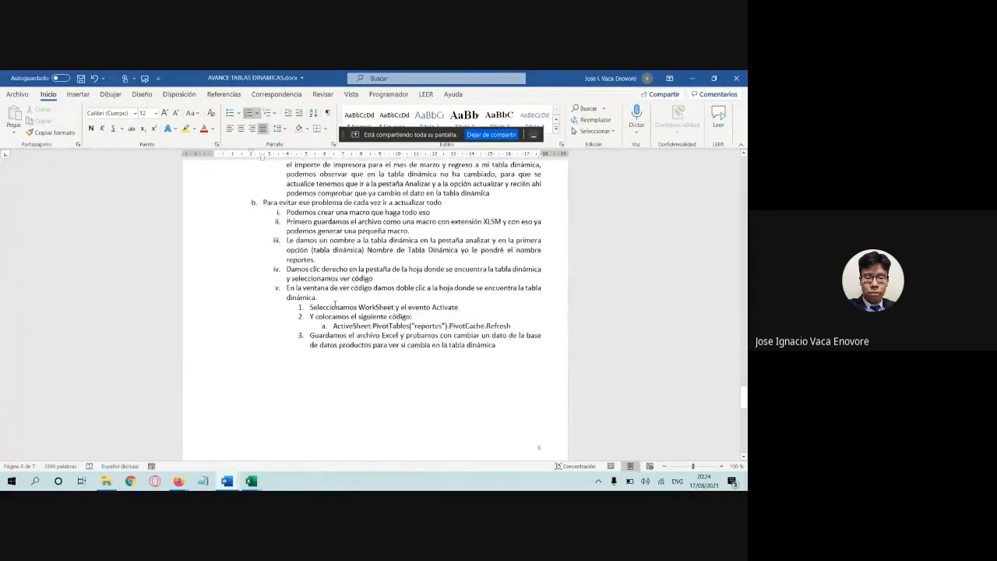
scroll(334, 299, up, 5)
scroll(335, 288, down, 15)
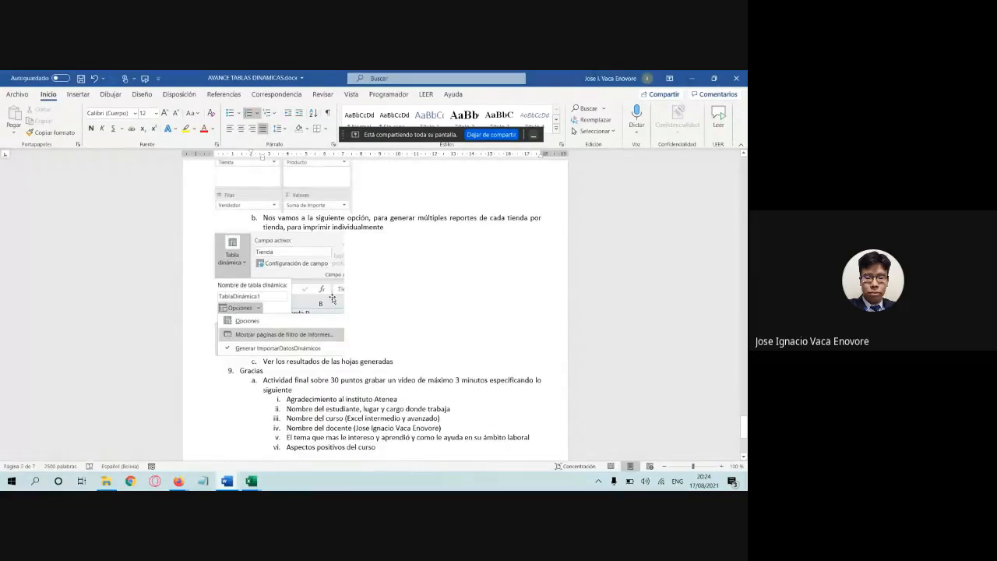
scroll(332, 299, up, 12)
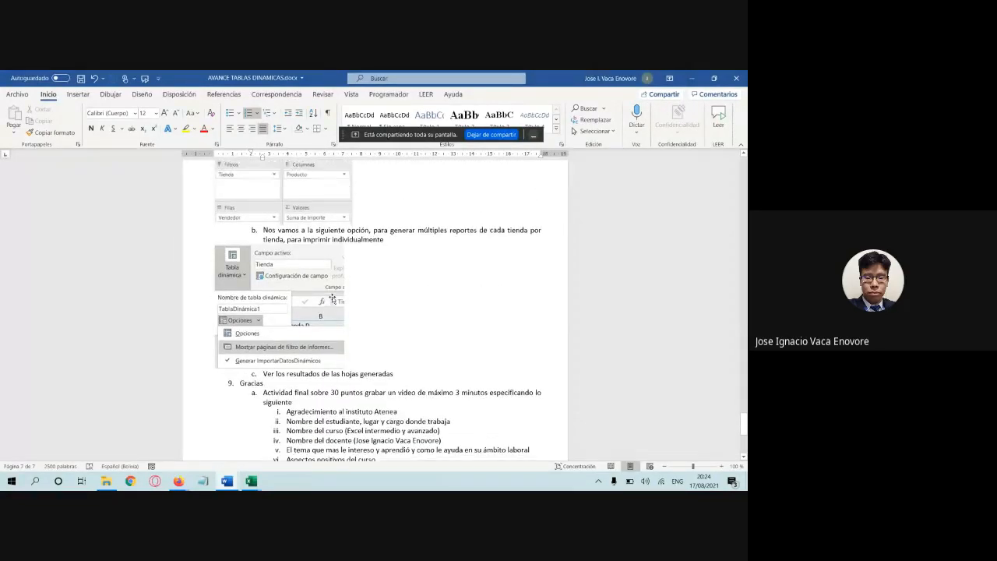
scroll(333, 297, up, 15)
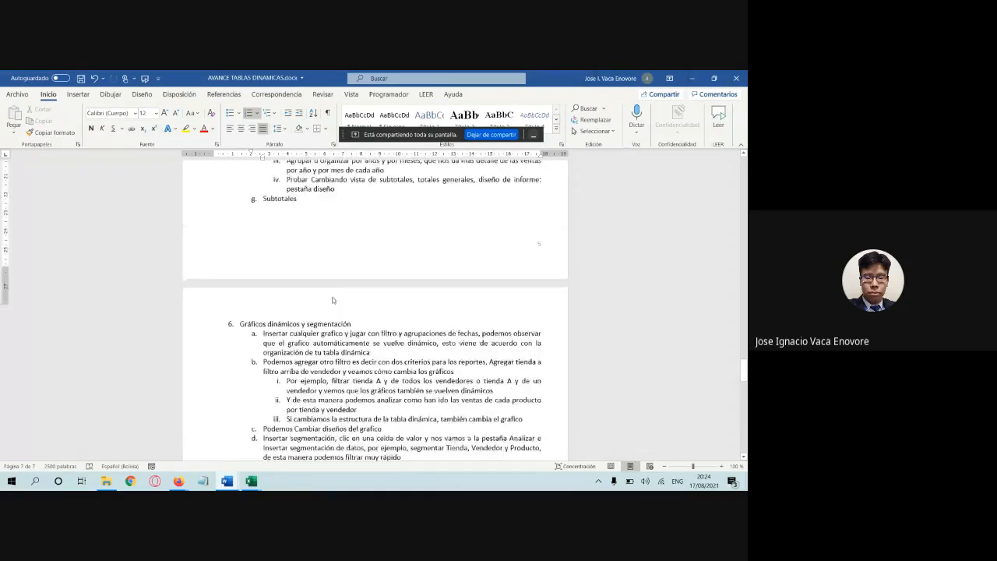
scroll(294, 325, down, 8)
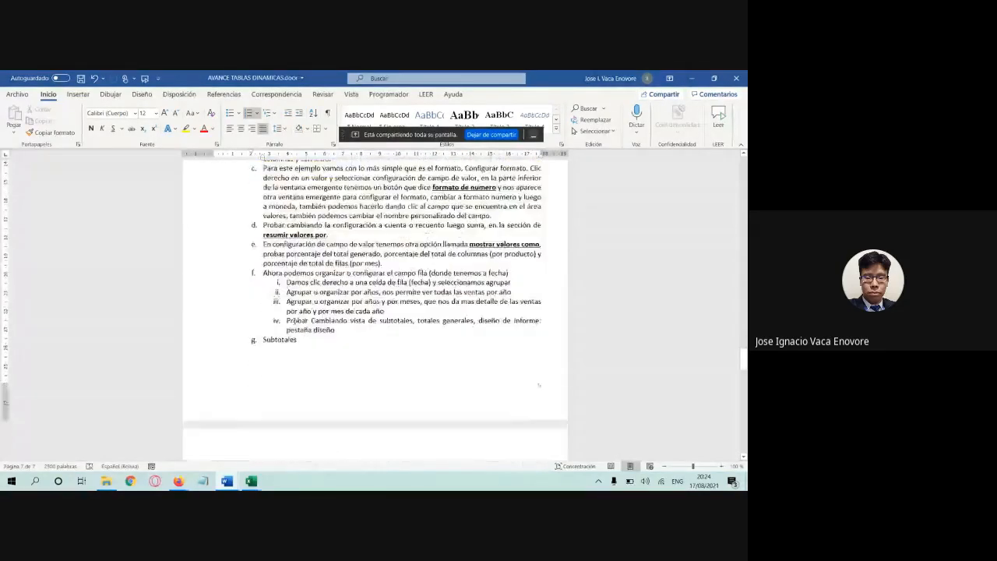
Step: Highlight the section 5 heading "Configuración de campos" and its item a, about grouping by dates, in yellow
scroll(463, 221, up, 6)
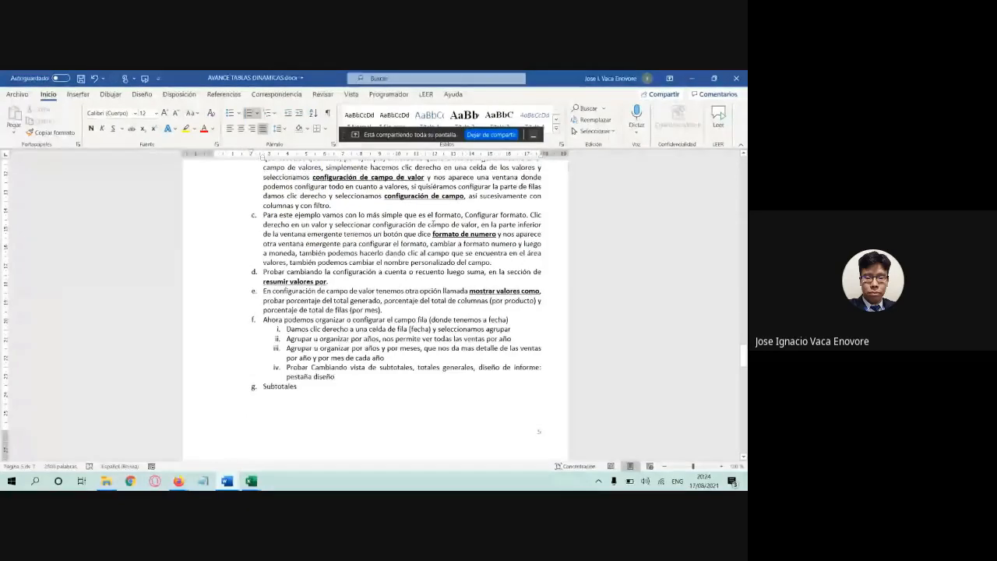
scroll(369, 220, up, 3)
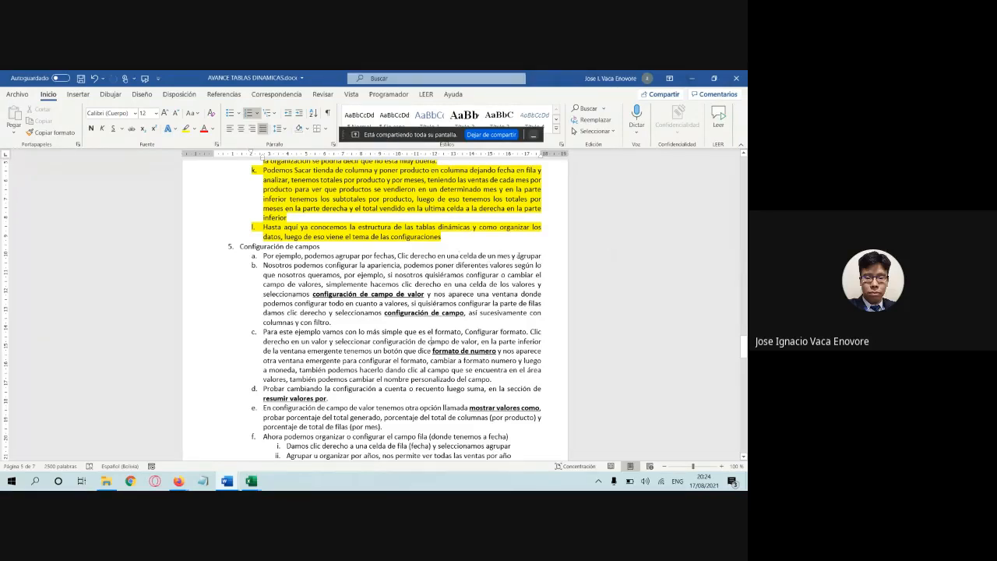
drag(551, 256, 232, 245)
click(185, 127)
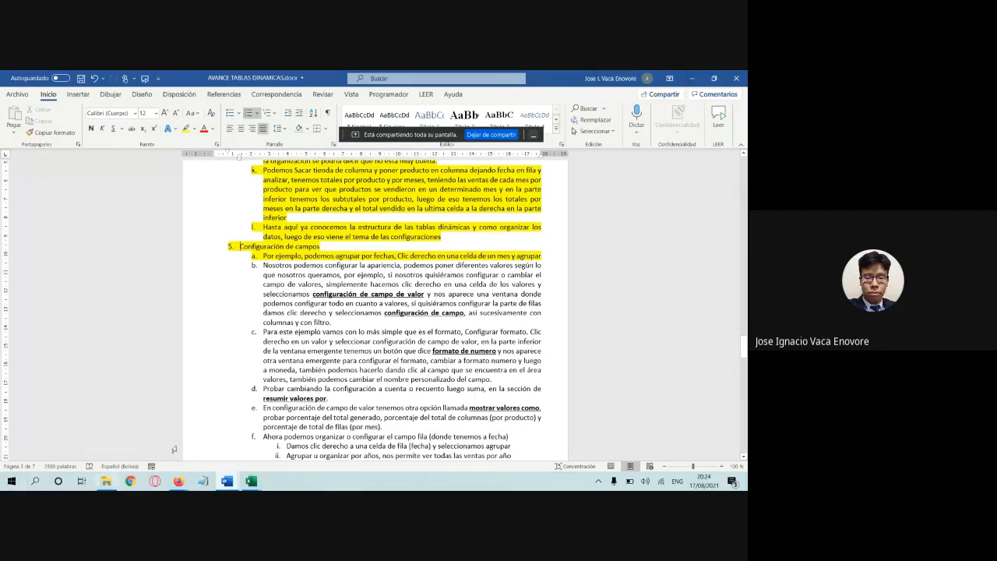
Step: Return to Ejemplo 10.1.xlsx and open the grouping settings for the Fecha row labels from the may cell
click(251, 481)
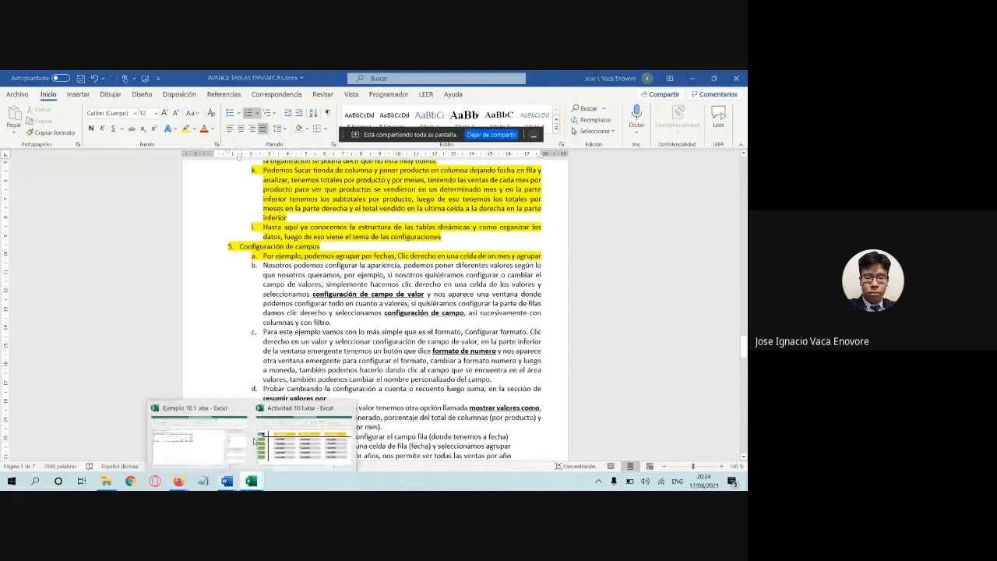
click(201, 430)
click(25, 221)
click(23, 231)
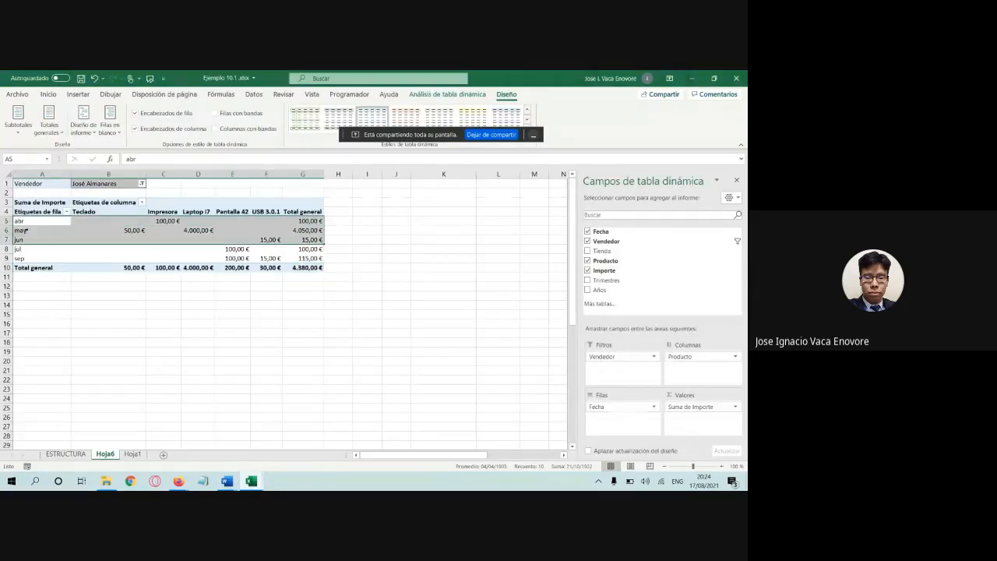
click(37, 289)
click(21, 230)
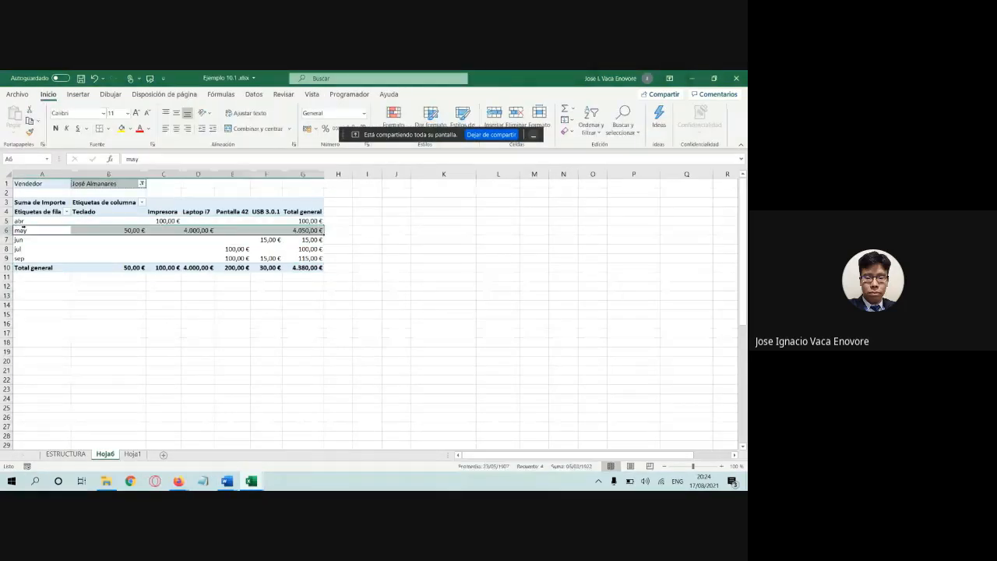
click(36, 233)
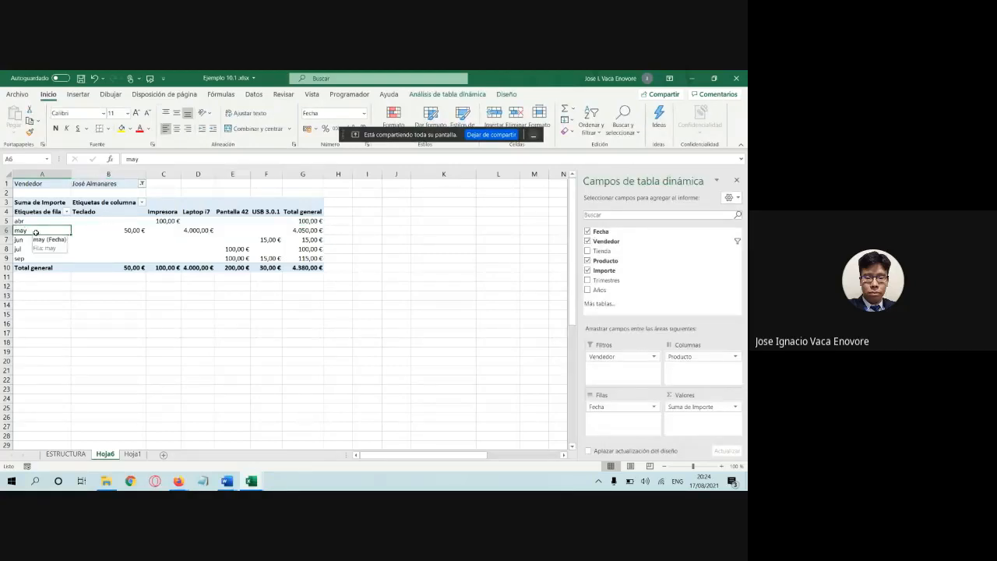
right_click(37, 233)
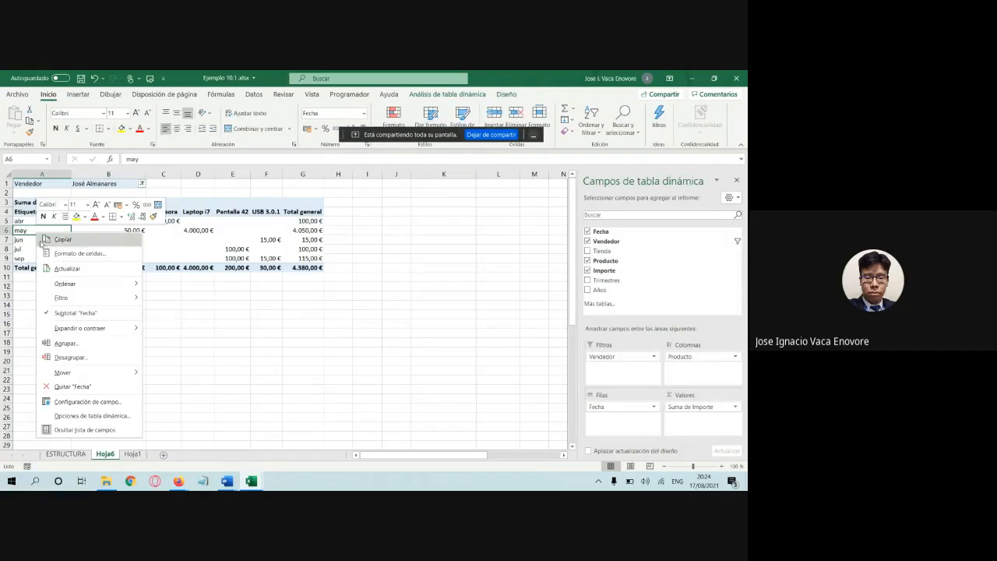
click(92, 343)
drag(65, 266, 317, 212)
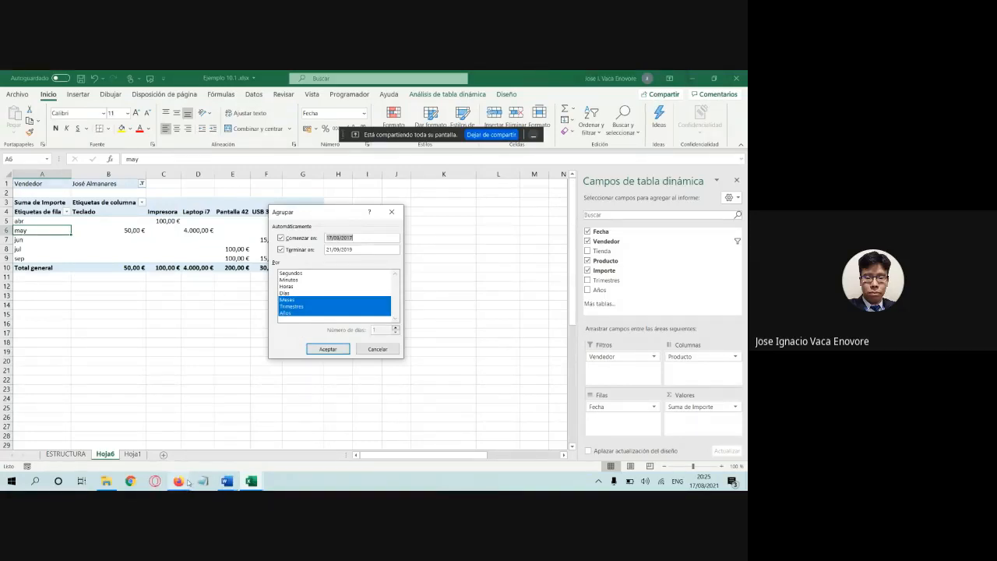
Step: Go back to AVANCE TABLAS DINAMICAS.docx and select item b of section 5 to read about configuring value and row fields
click(227, 480)
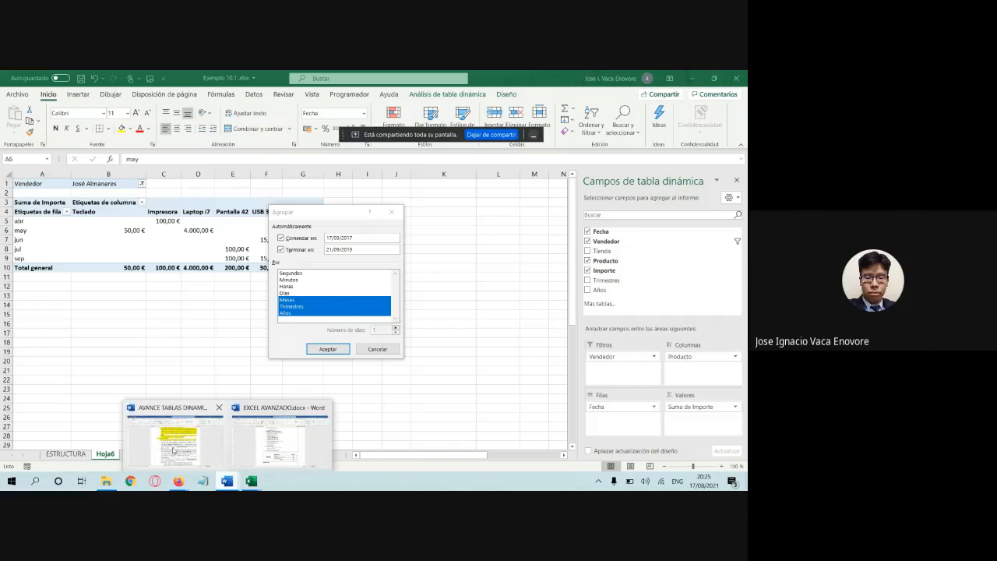
click(173, 444)
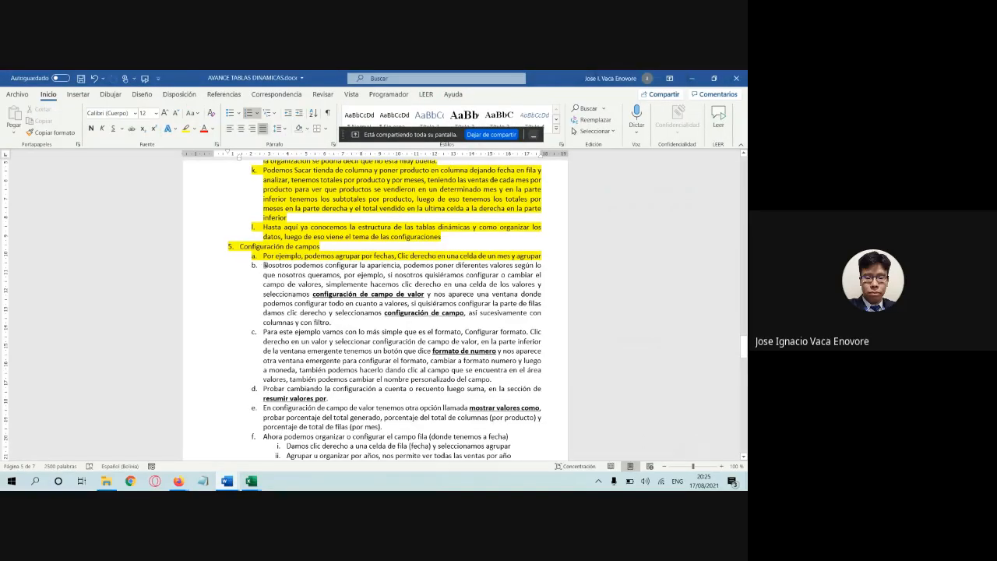
drag(264, 265, 323, 321)
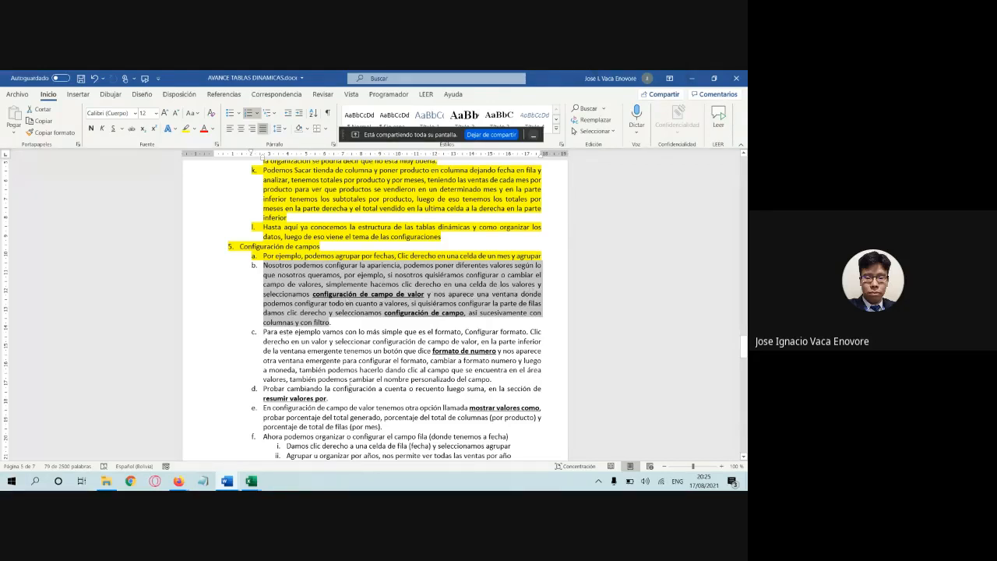
Step: Return to Ejemplo 10.1.xlsx, close the Agrupar dialog and open the value field settings for Suma de Importe
click(251, 481)
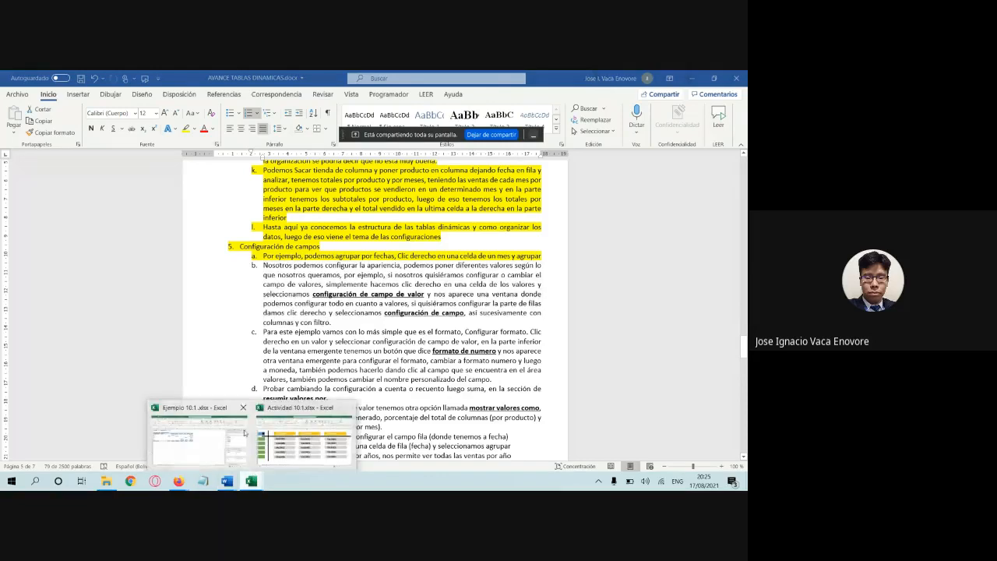
click(183, 429)
key(Return)
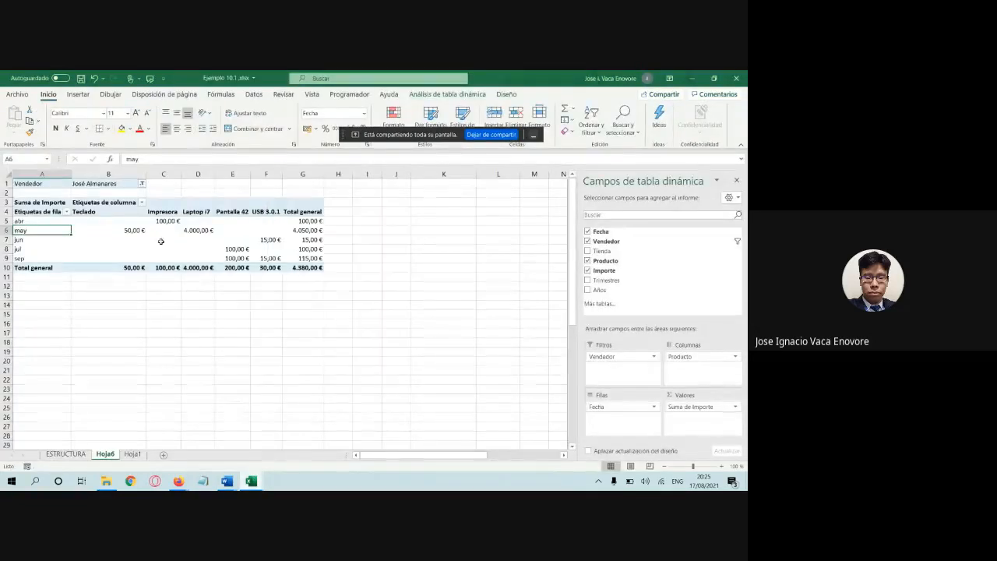
click(162, 239)
right_click(161, 239)
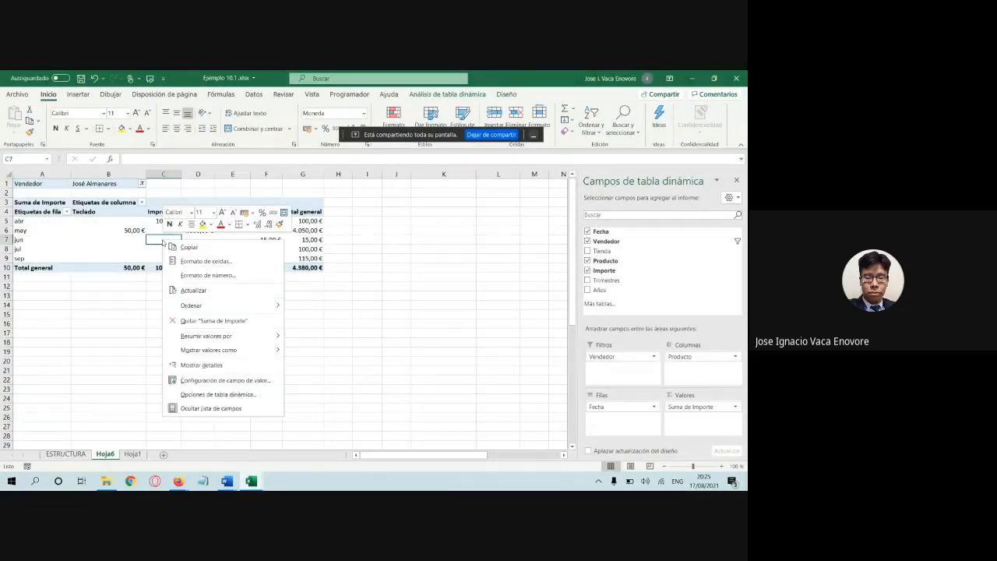
click(224, 380)
drag(208, 305, 369, 235)
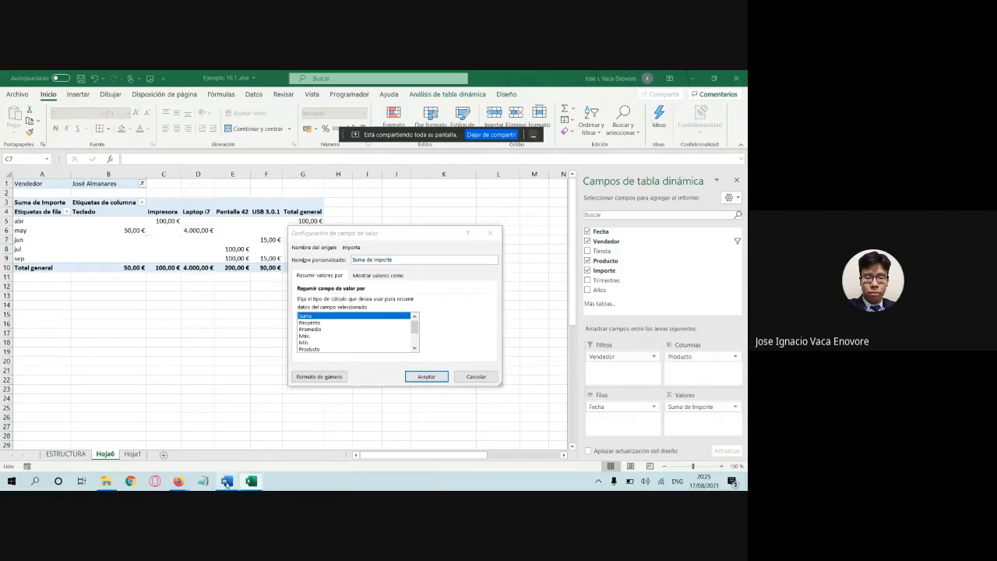
Step: Highlight item b of section 5 in the AVANCE TABLAS DINAMICAS.docx notes in yellow
mouse_move(227, 481)
click(232, 434)
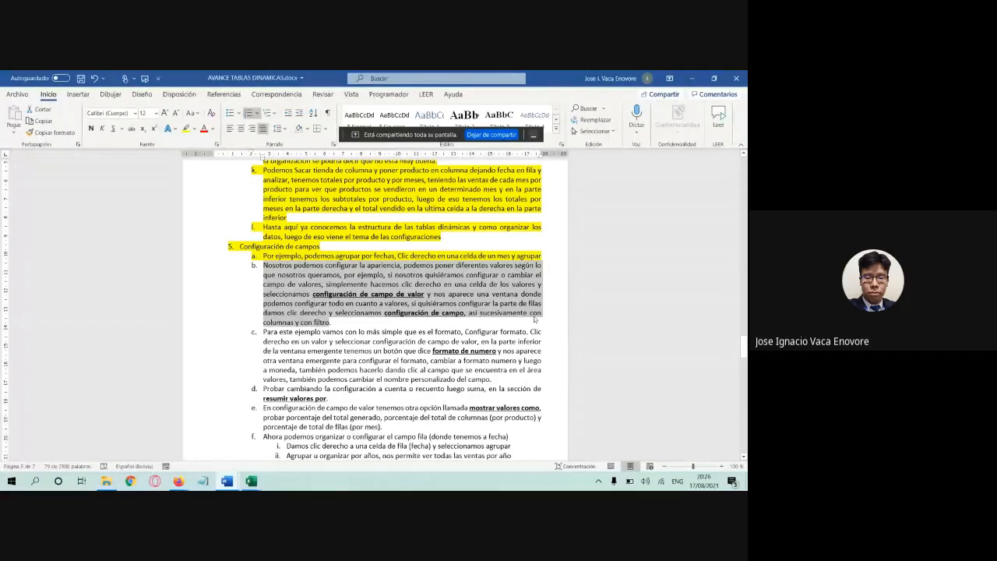
drag(363, 319, 263, 266)
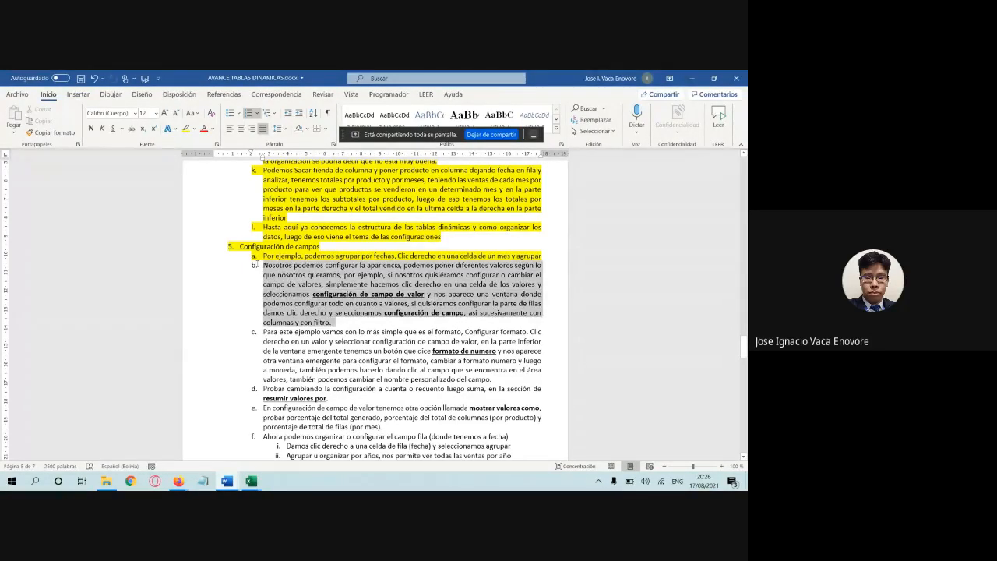
click(187, 128)
Step: Back in Ejemplo 10.1.xlsx, close the value field settings and review the diagram on the ESTRUCTURA sheet before returning to Hoja6
mouse_move(251, 481)
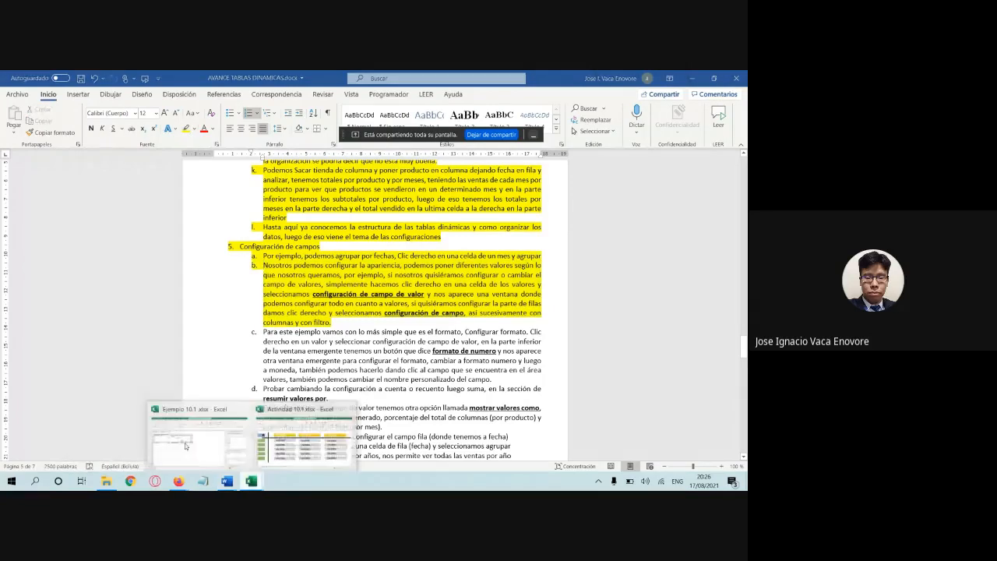
click(185, 446)
click(490, 232)
click(197, 239)
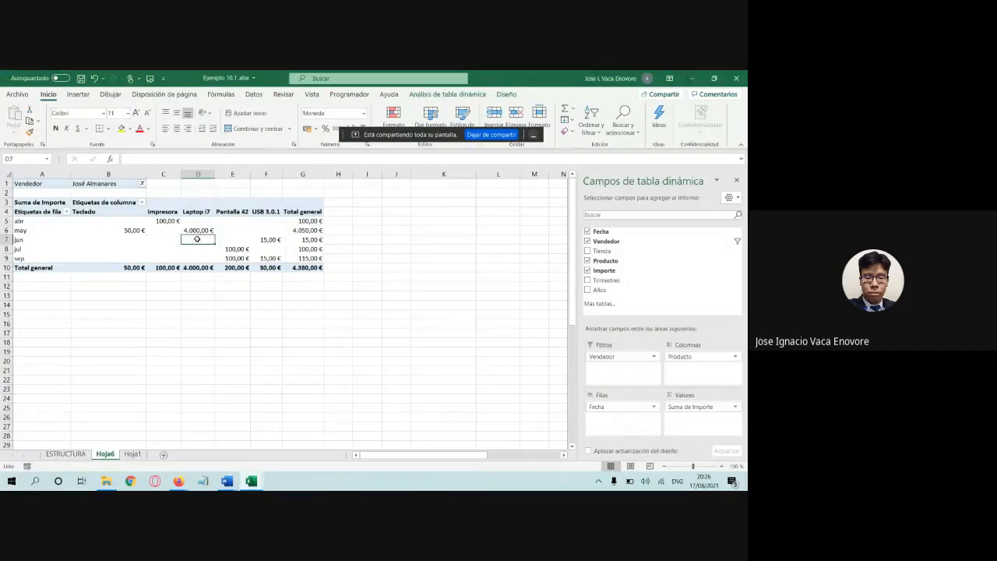
click(65, 453)
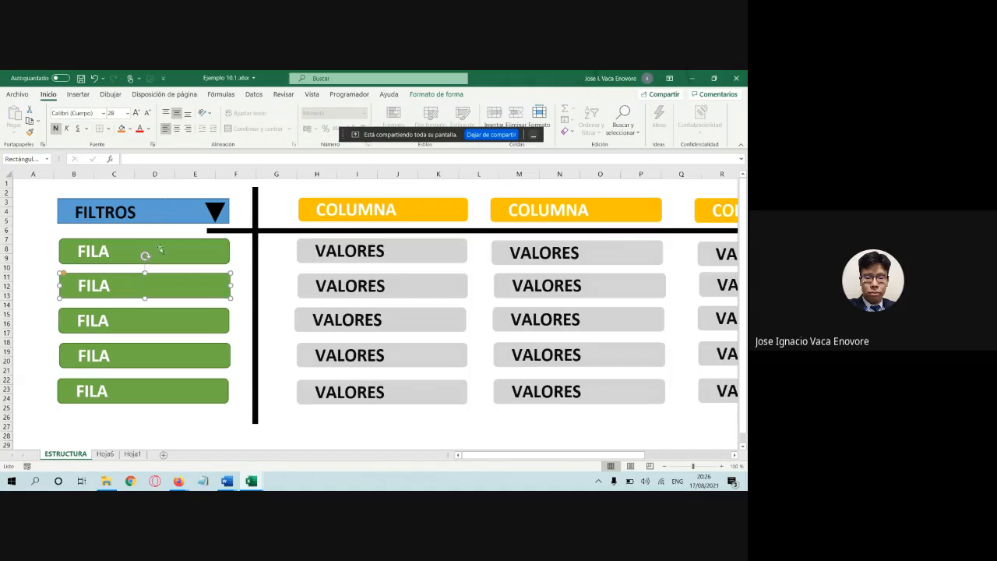
click(106, 453)
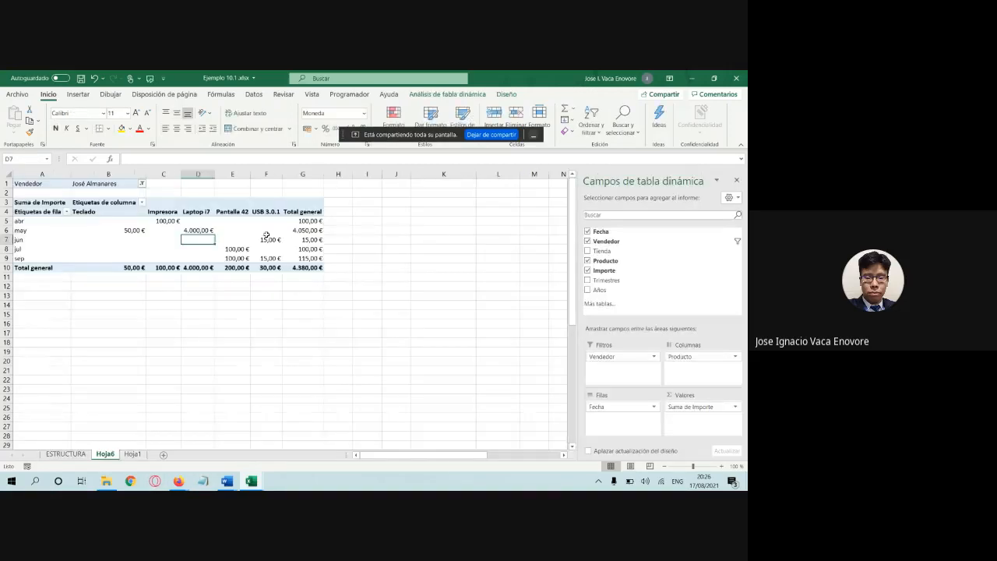
Step: Inspect the "Mostrar valores como" and "Resumir valores por" options in the Suma de Importe value field settings, and close them unchanged
click(155, 238)
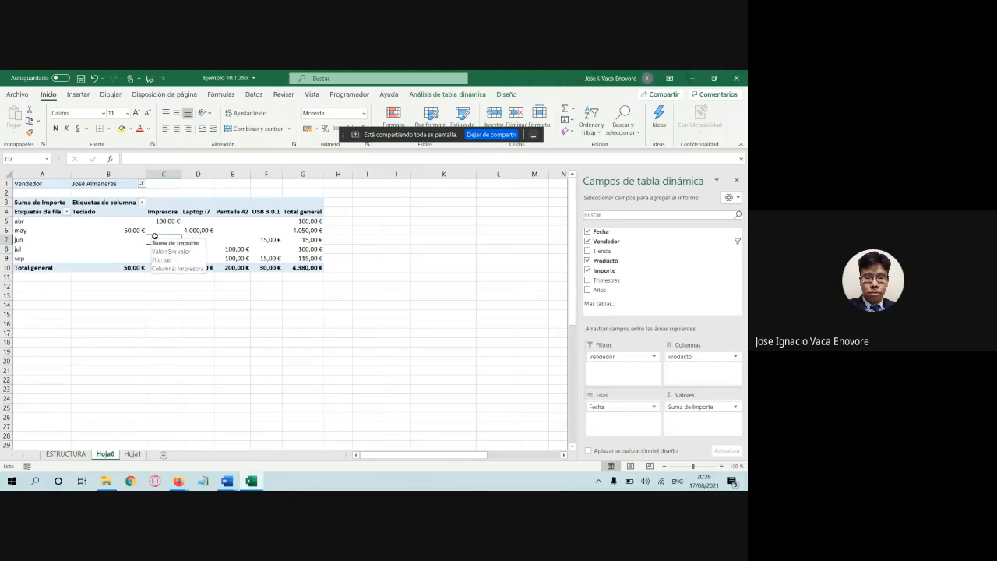
right_click(155, 237)
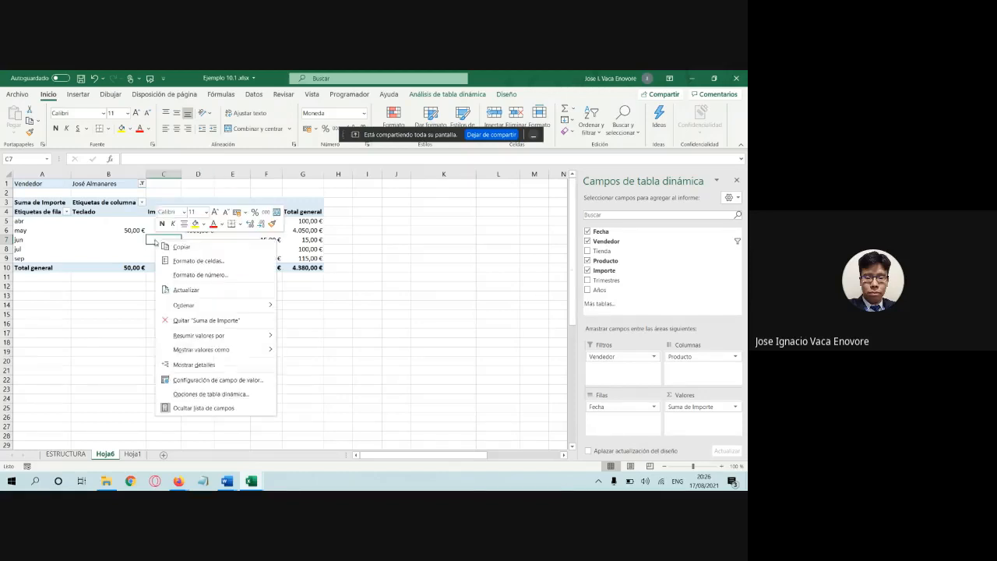
click(218, 380)
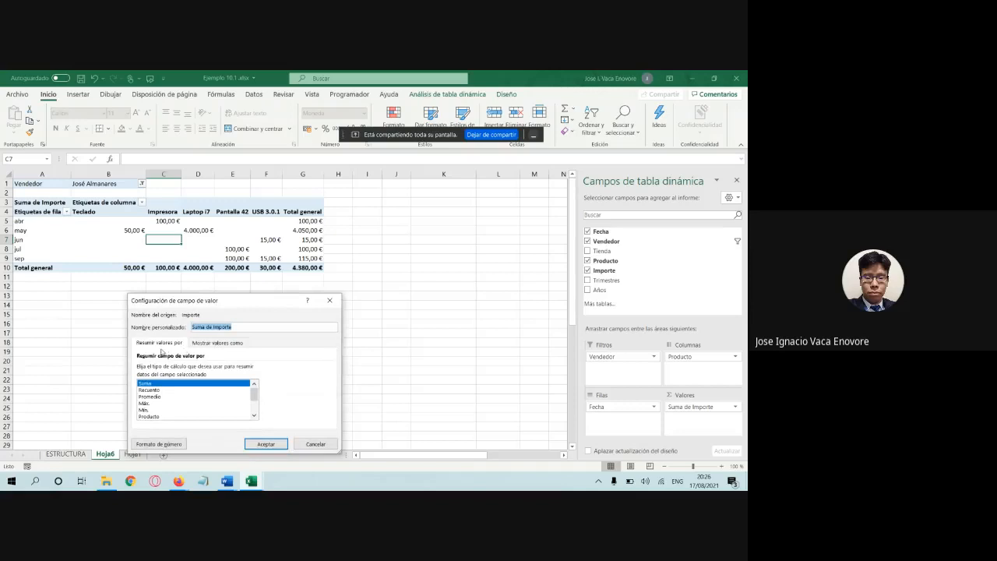
drag(195, 303, 206, 277)
click(212, 316)
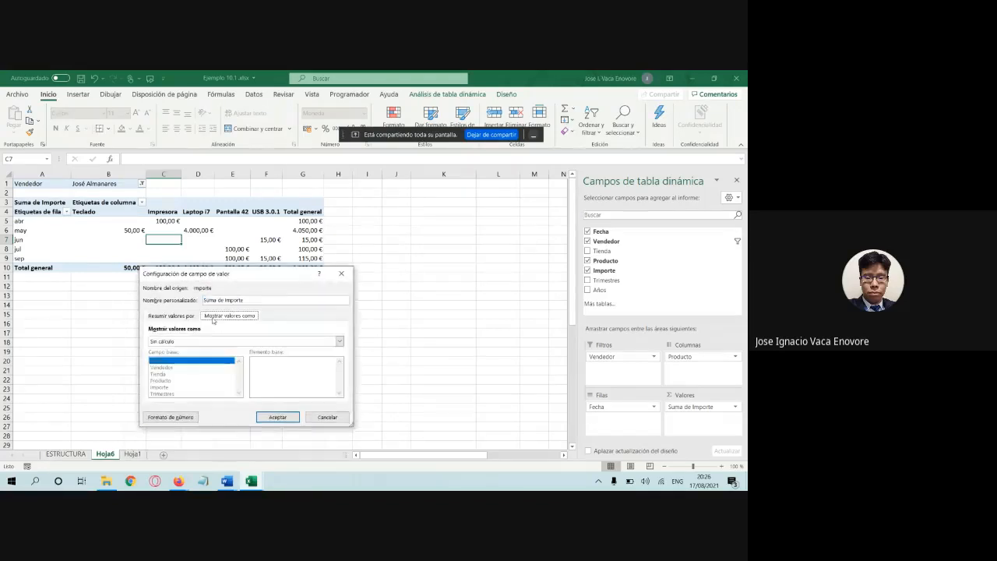
click(171, 317)
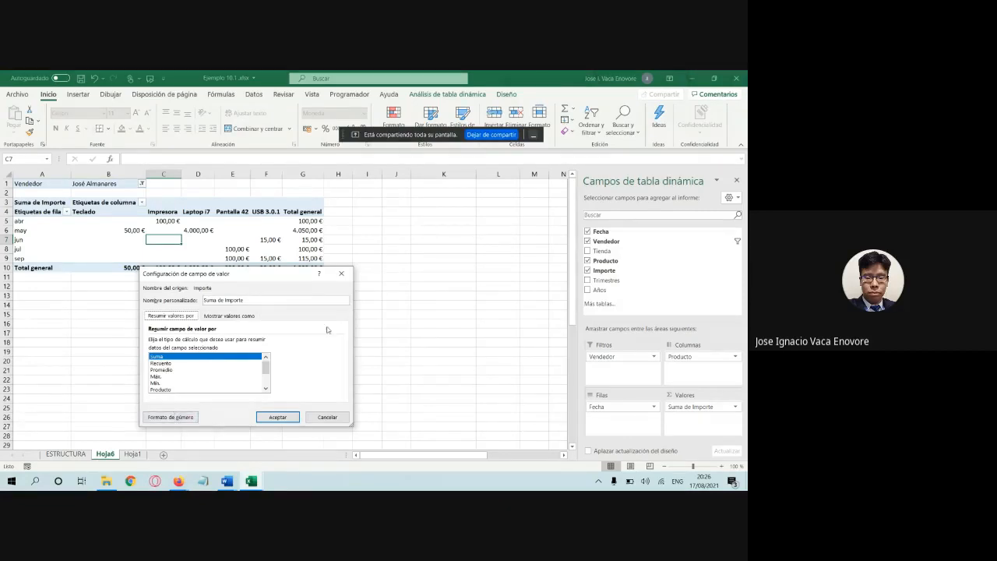
click(341, 274)
Step: Show where the field configuration command is found for the Producto column labels, using the Laptop i7 header
click(229, 211)
click(198, 211)
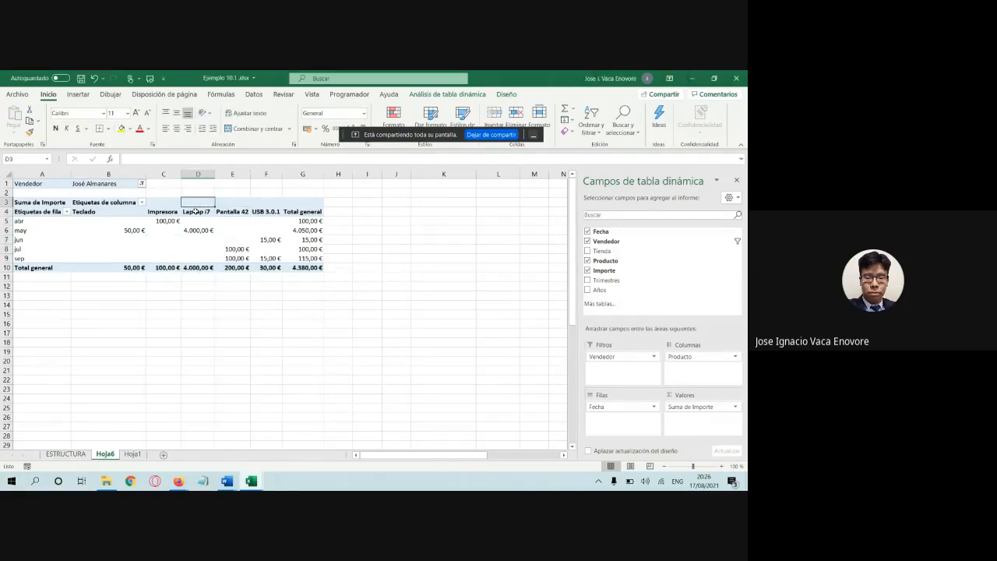
right_click(198, 211)
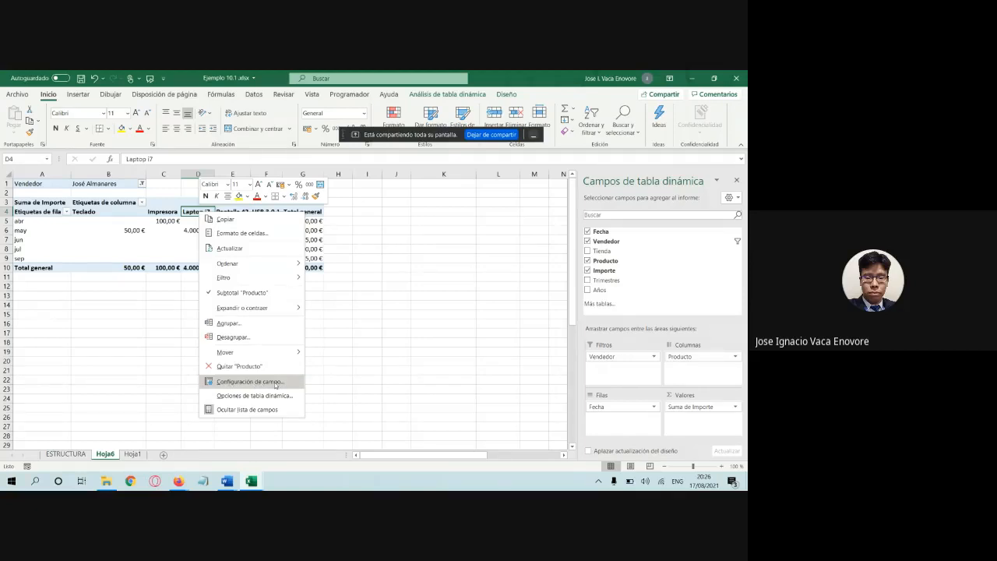
click(36, 226)
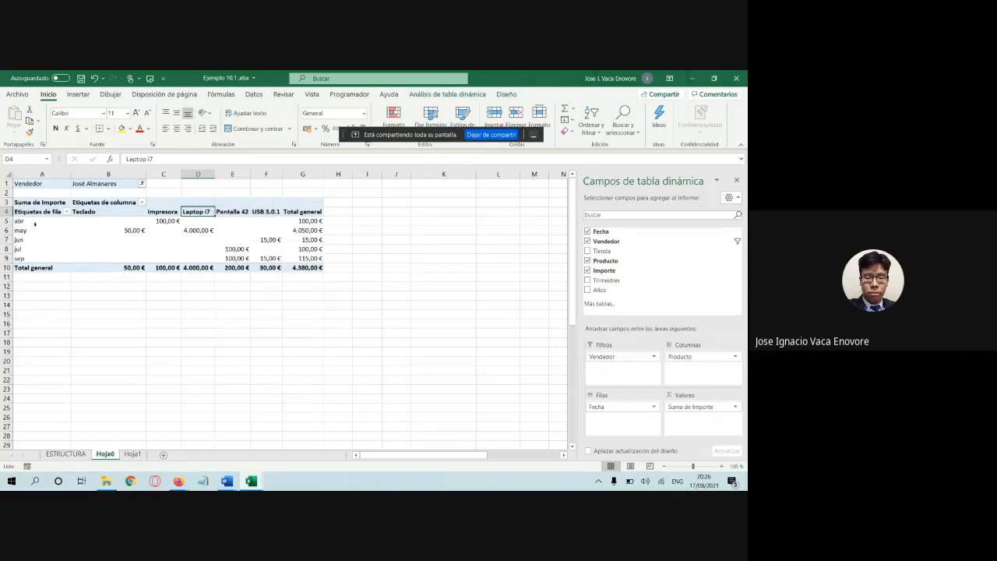
Step: Open the field configuration of the Fecha rows from the may label and close it without changes
click(35, 226)
click(34, 229)
right_click(34, 231)
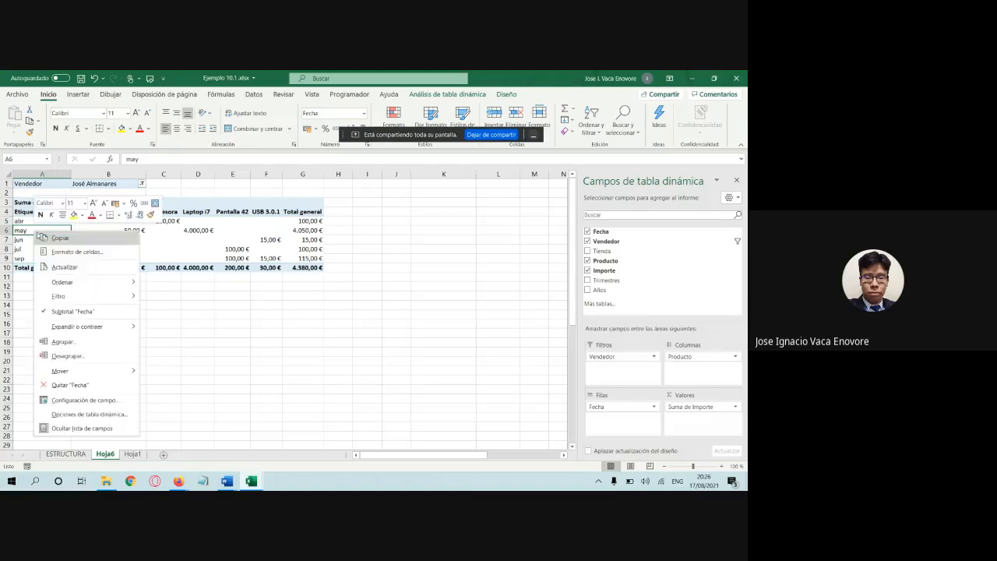
click(83, 400)
click(215, 267)
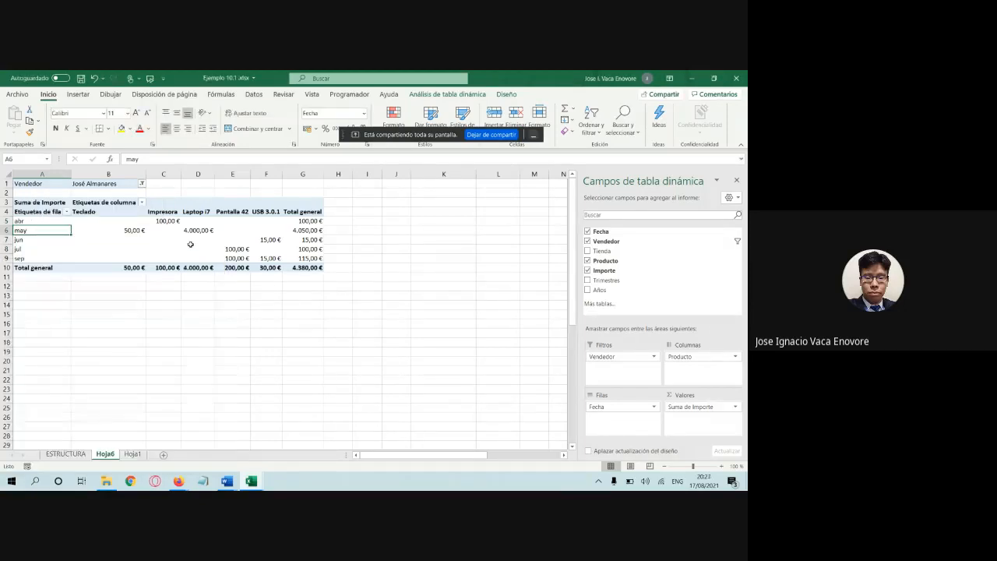
Step: Point out the value field configuration command on a value cell, then view and close the Vendedor filter's field configuration
click(192, 246)
right_click(191, 248)
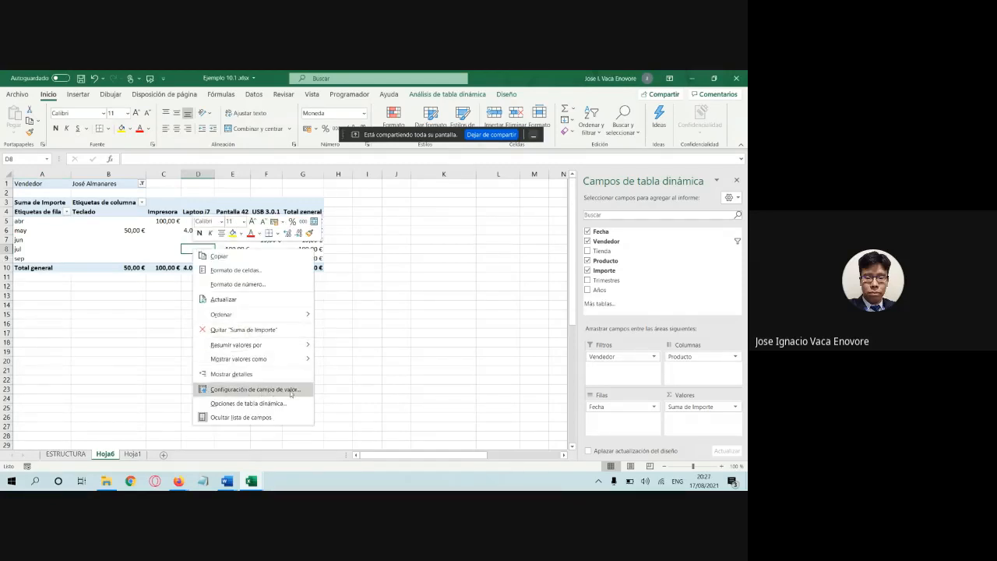
click(52, 184)
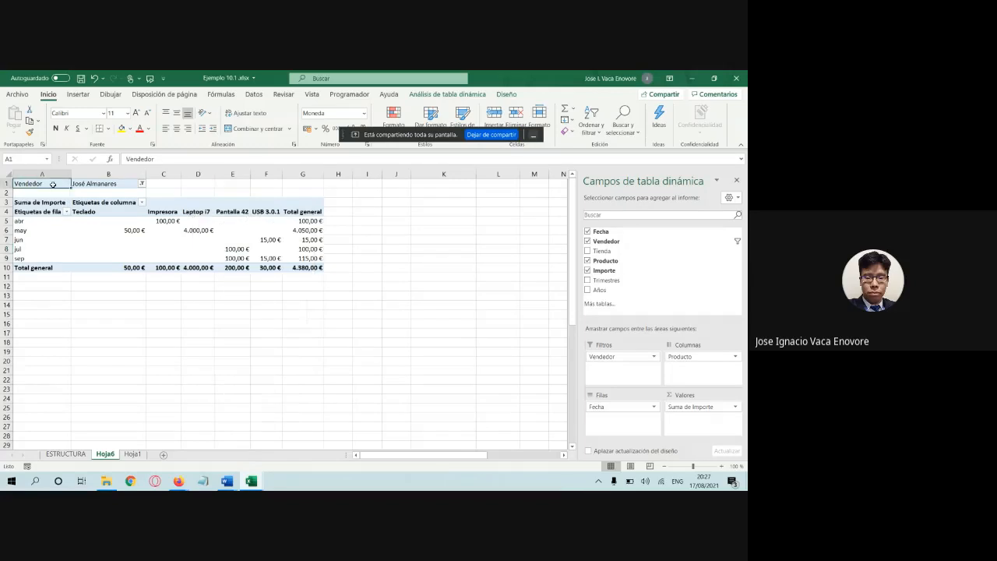
right_click(53, 184)
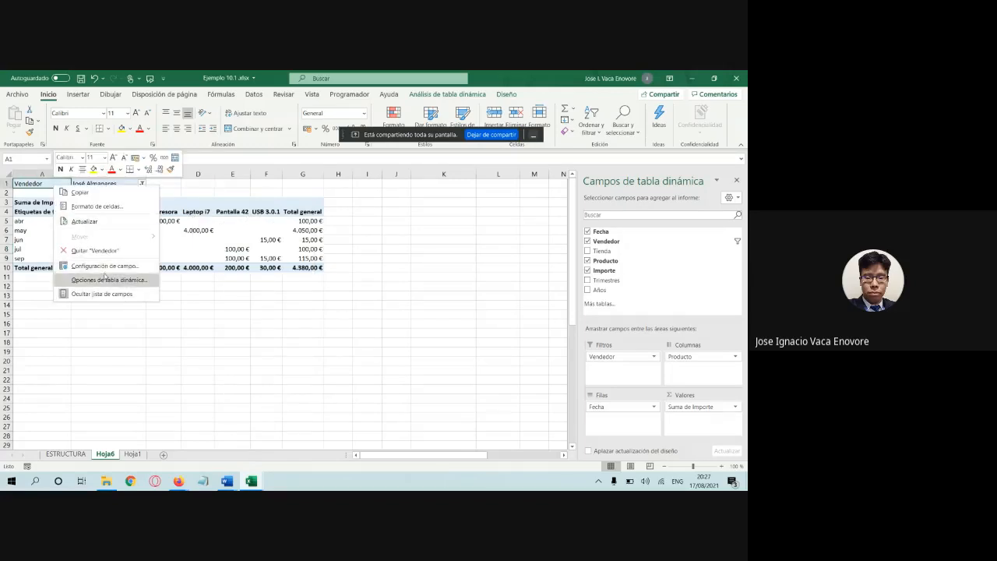
click(108, 267)
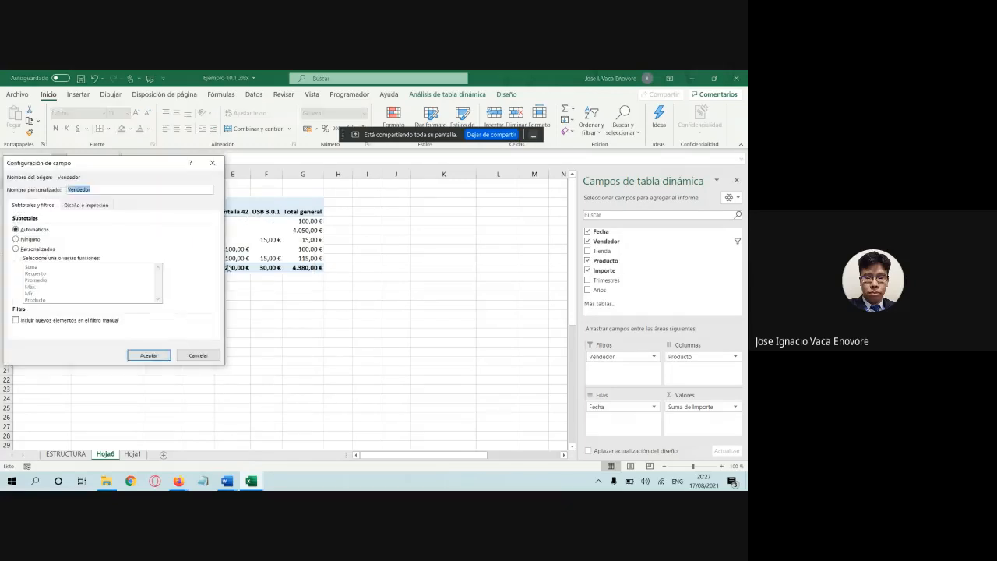
click(213, 165)
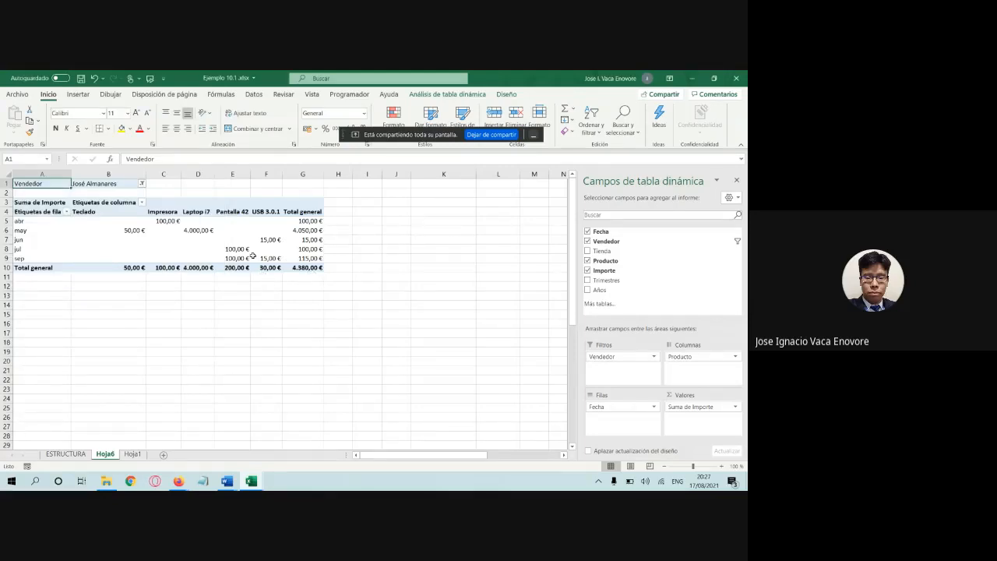
mouse_move(252, 256)
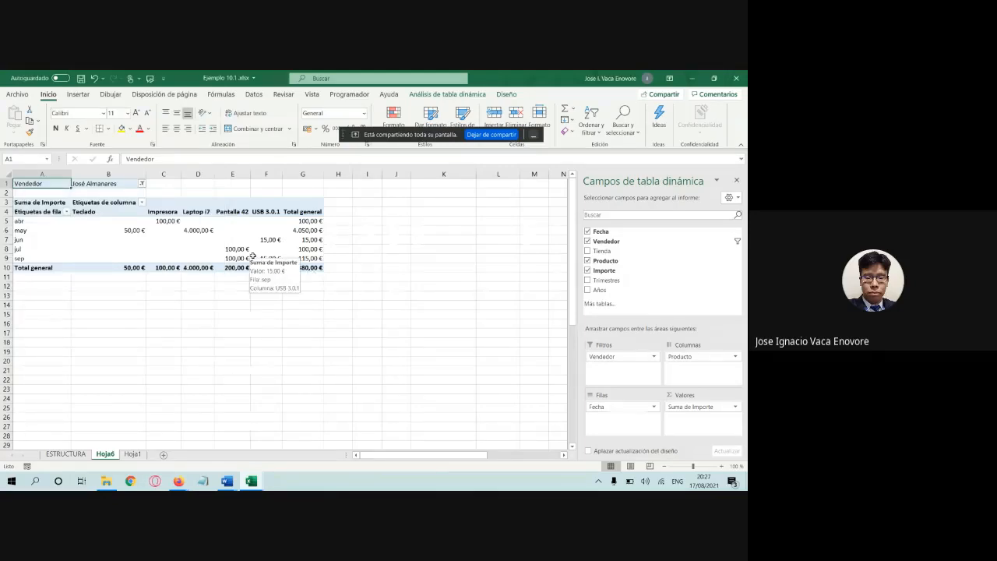
Step: Show the available field options for Vendedor, Producto, Fecha and Suma de Importe in their pivot table areas, and dismiss them unchanged
click(600, 357)
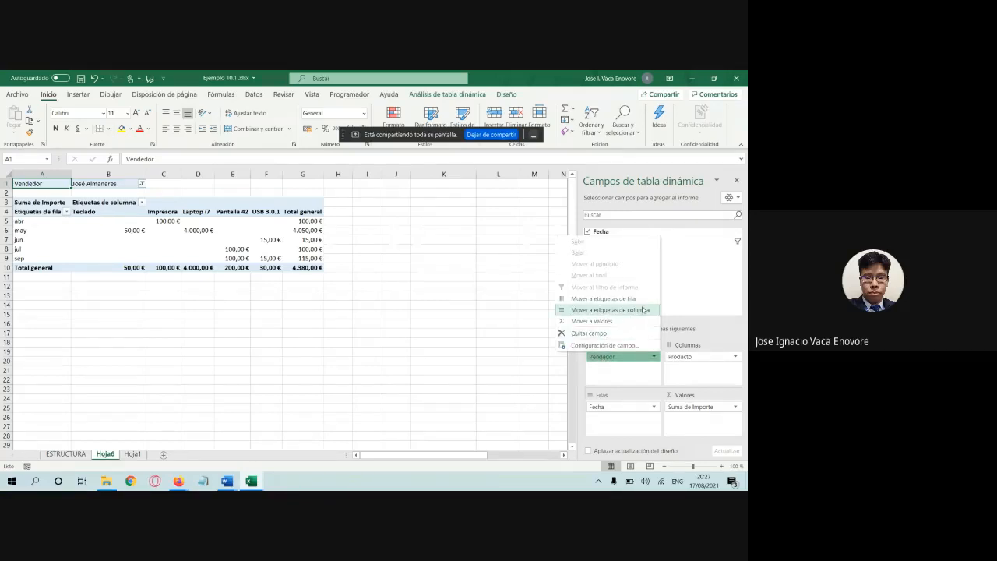
click(677, 357)
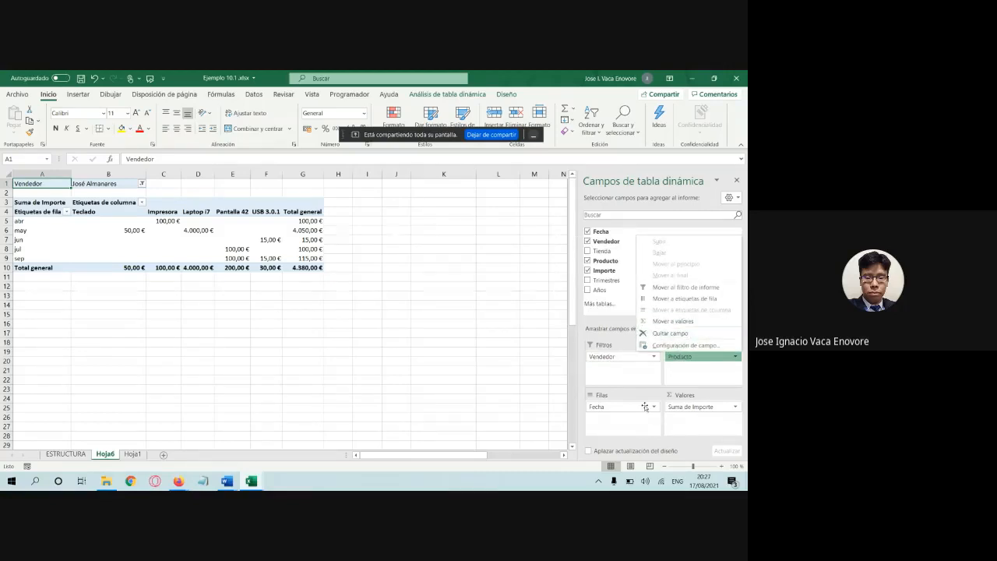
click(646, 407)
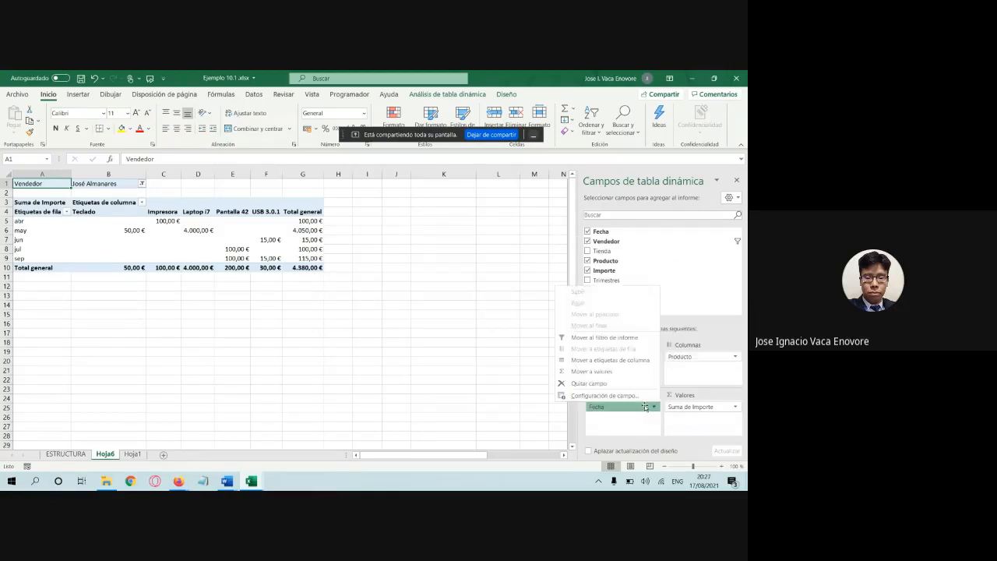
click(684, 407)
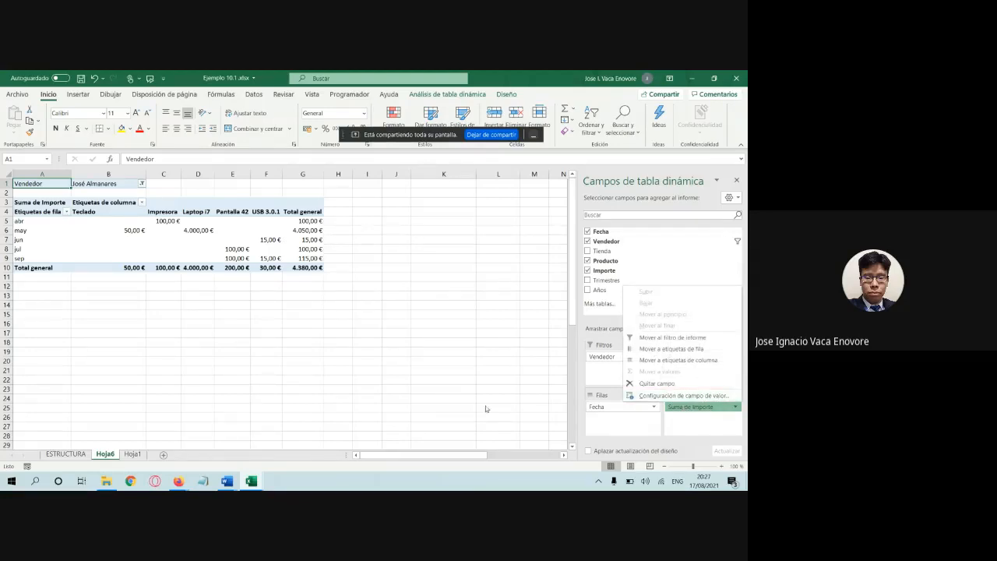
drag(389, 371, 381, 376)
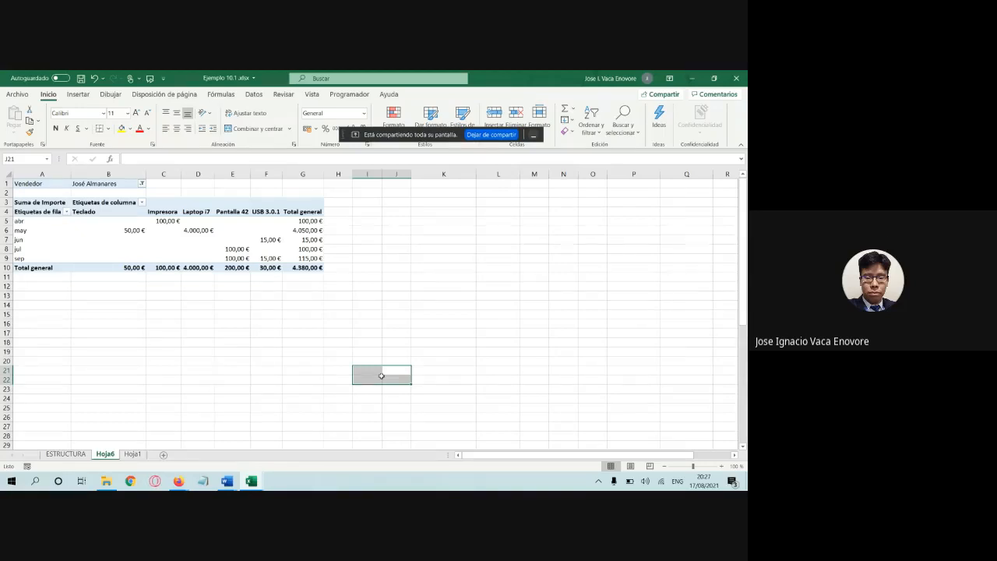
Step: Switch to AVANCE TABLAS DINAMICAS.docx in Word and read item c about configuring the number format
click(224, 481)
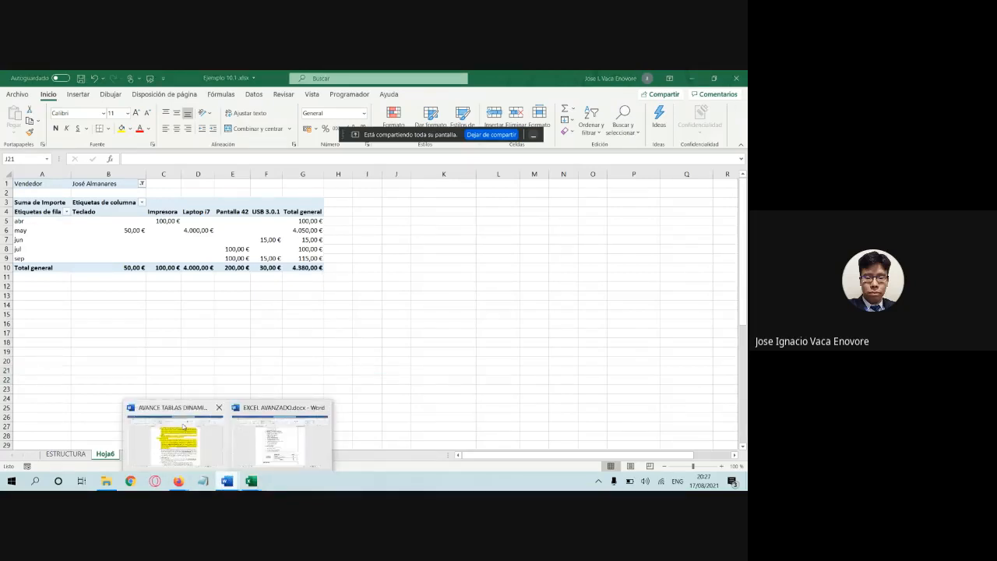
click(183, 427)
scroll(263, 299, down, 6)
scroll(266, 301, up, 3)
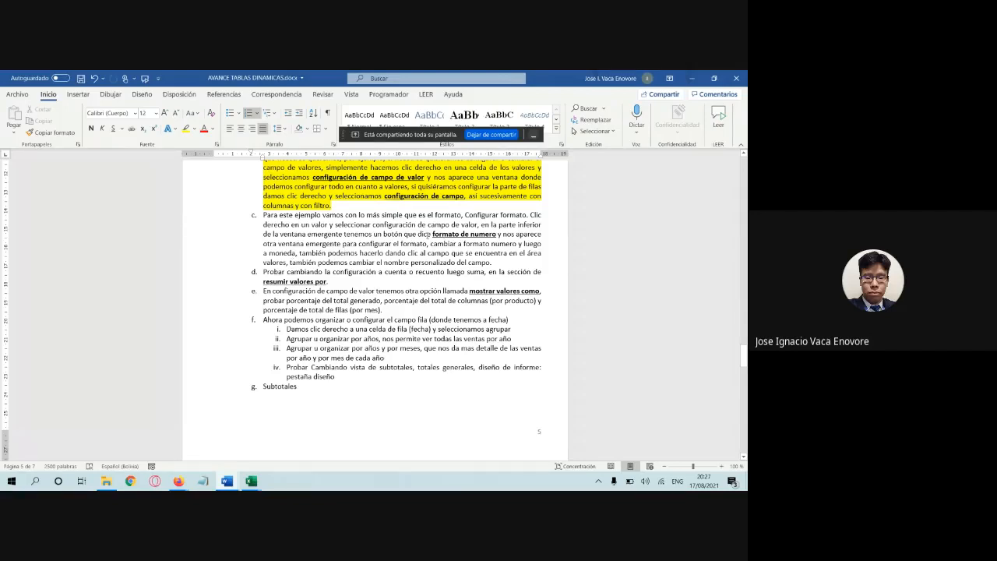
Step: Switch back to Ejemplo 10.1.xlsx in Excel and open the value field configuration from the jul cell under USB 3.0.1
mouse_move(258, 481)
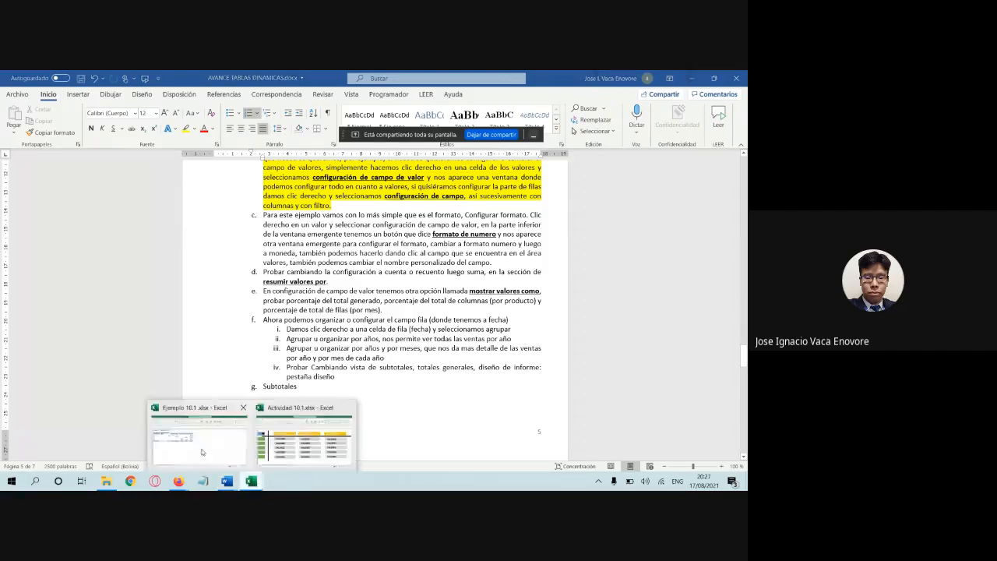
click(201, 452)
click(265, 249)
right_click(266, 248)
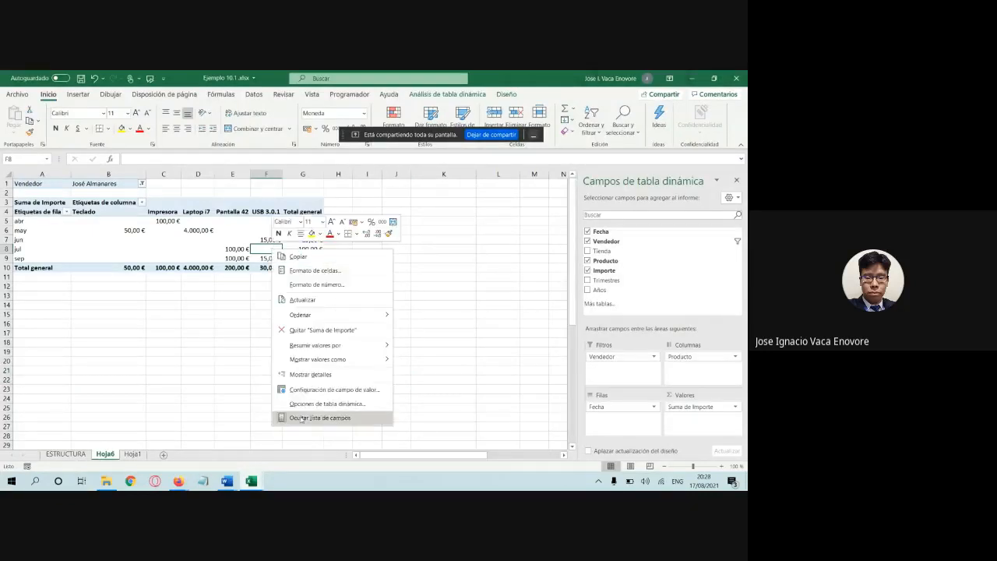
click(309, 390)
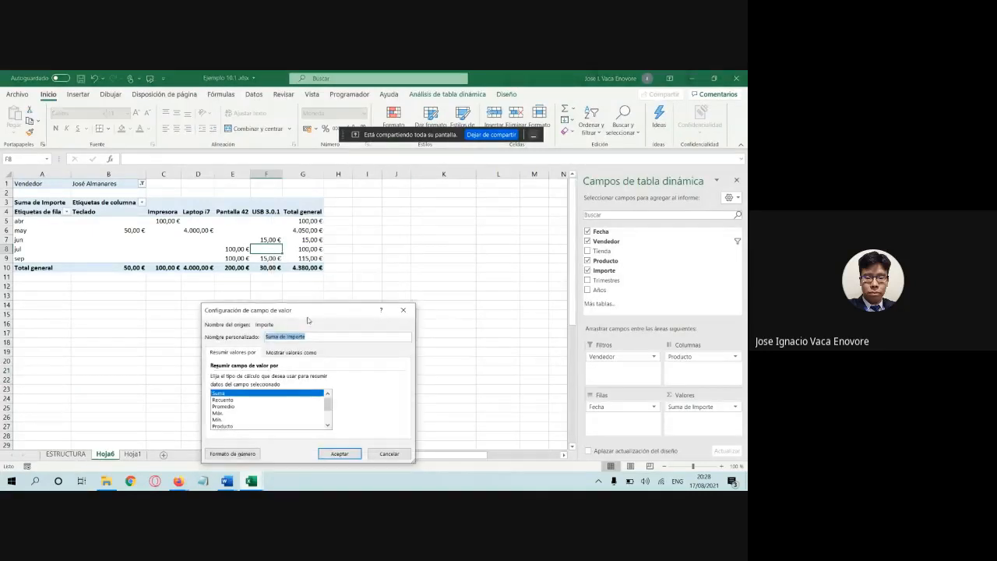
drag(309, 315, 445, 194)
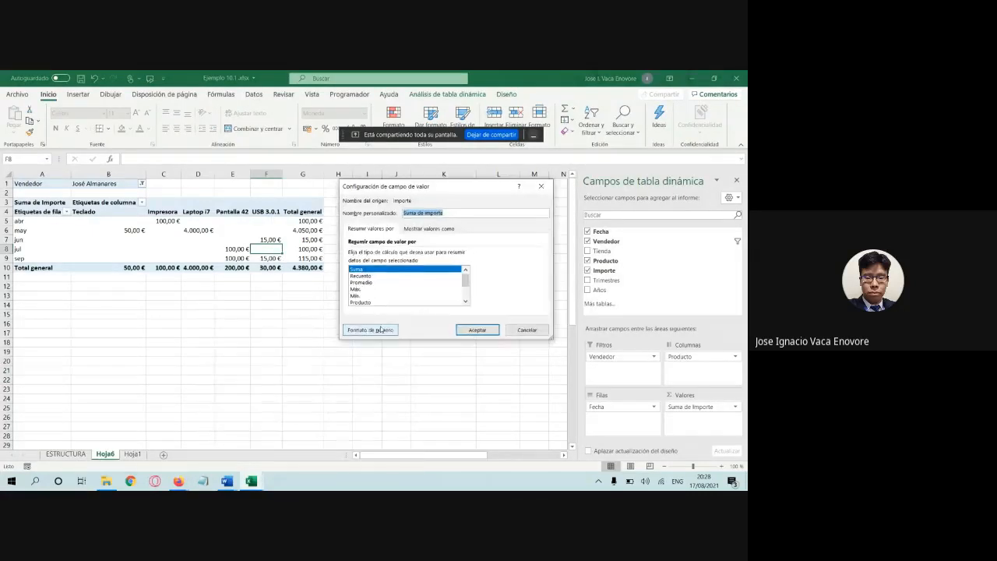
Step: Recheck item c in the Word notes, and open the number format settings of Suma de Importe in Excel
click(231, 482)
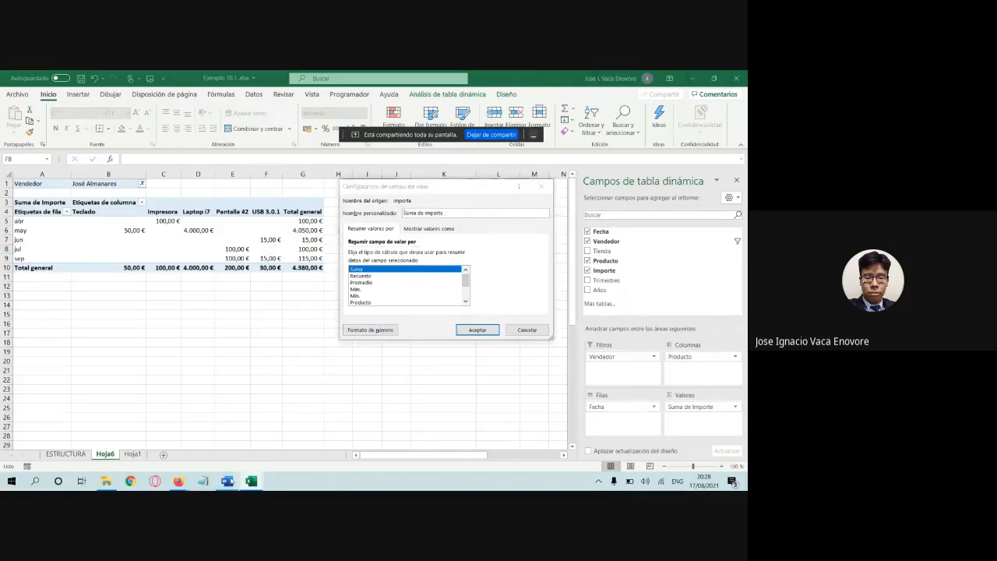
click(181, 436)
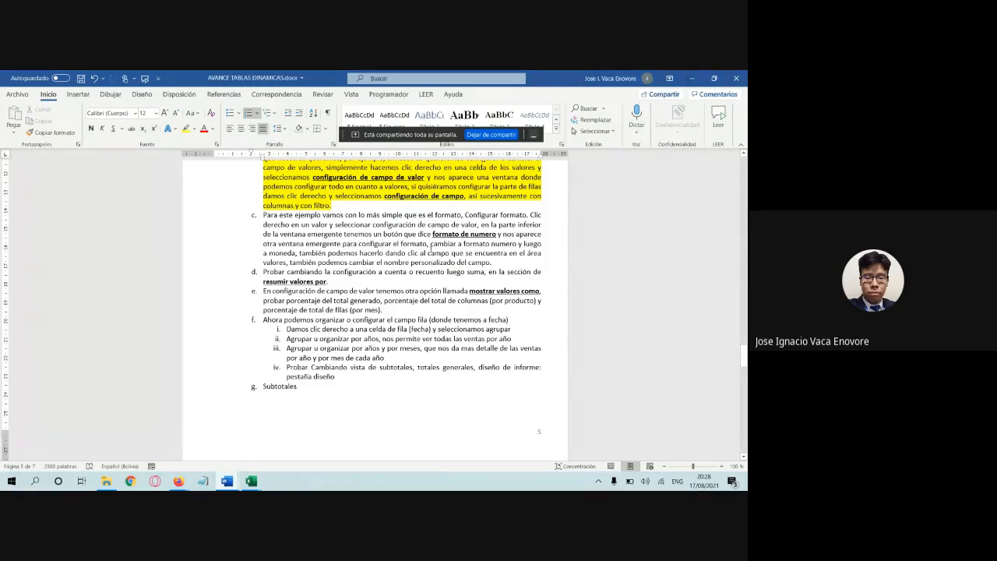
click(250, 480)
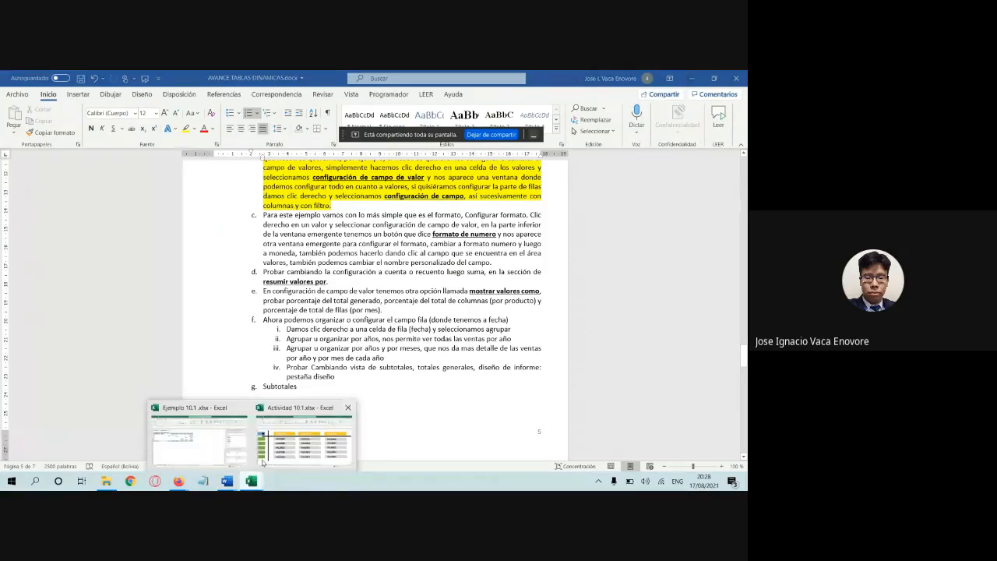
click(198, 436)
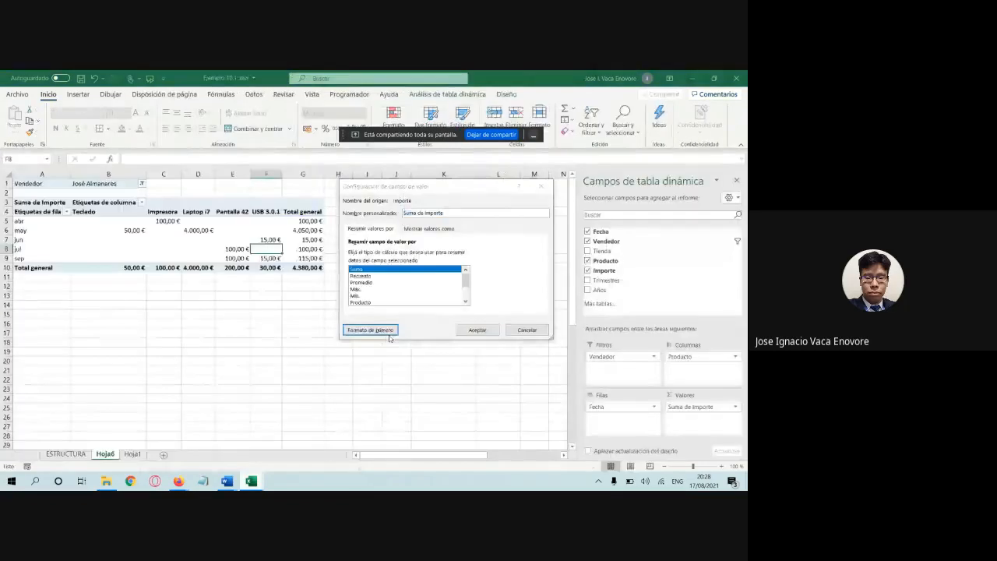
click(366, 330)
drag(337, 236, 308, 194)
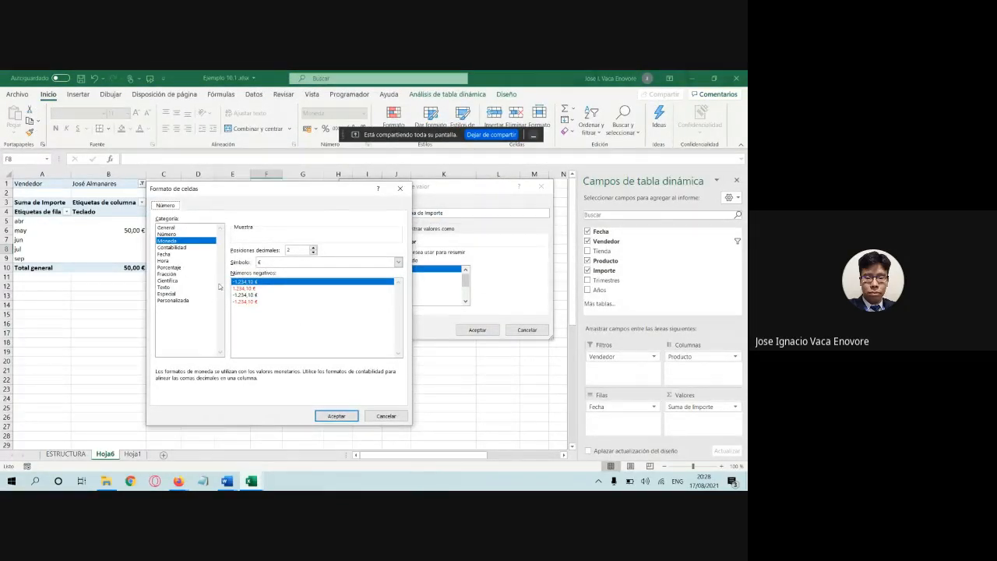
Step: Compare the number format options with item c in the Word notes, and close the format and value field settings unchanged
click(229, 483)
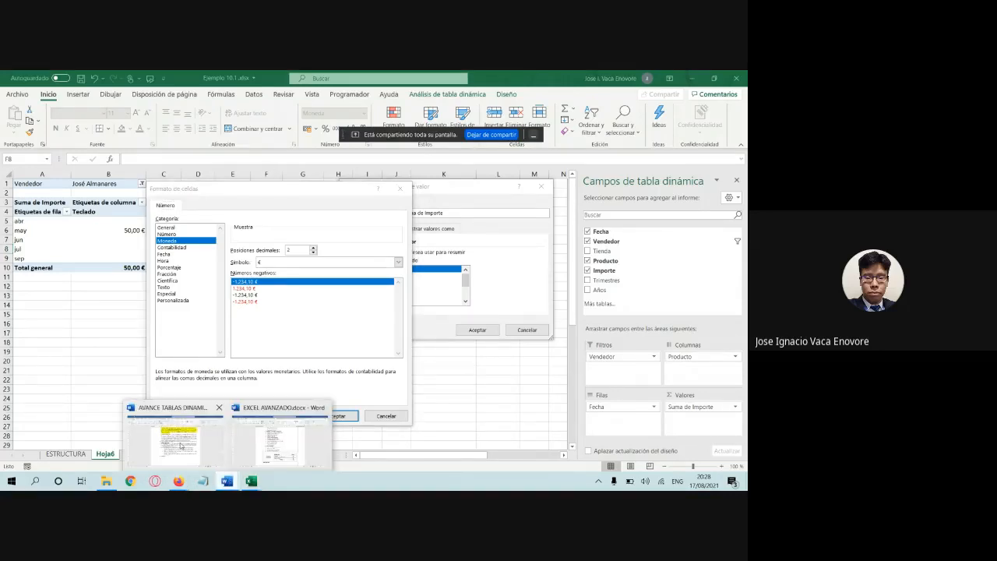
click(181, 446)
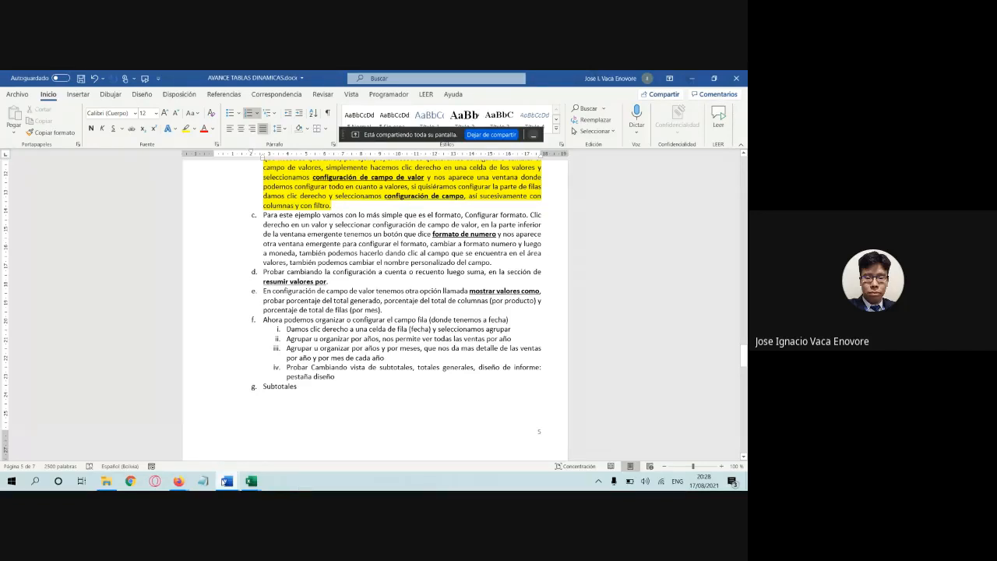
mouse_move(227, 481)
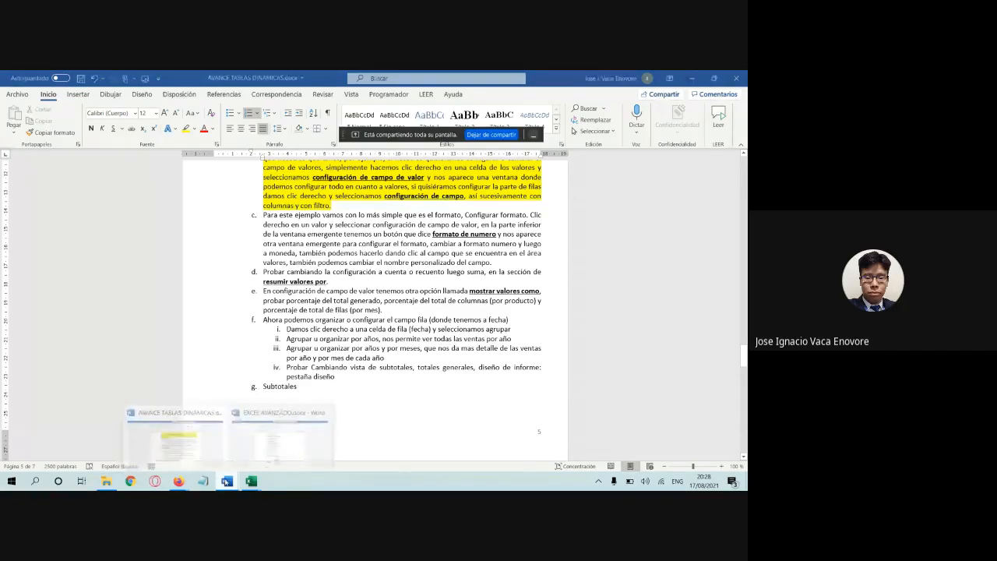
click(204, 440)
click(401, 190)
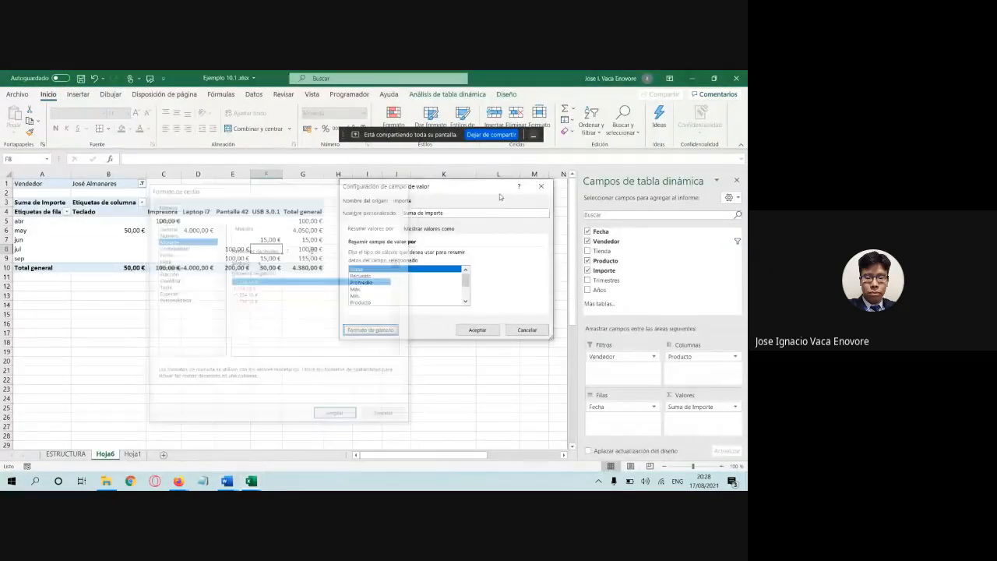
click(541, 186)
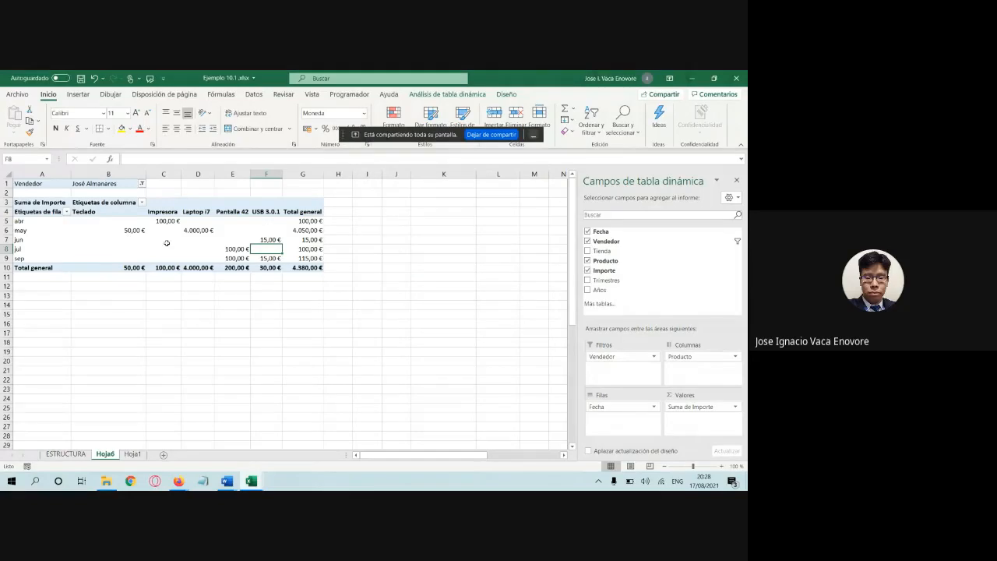
Step: Point out that the Vendedor, Fecha and Suma de Importe fields can also be configured from their area entries
click(648, 360)
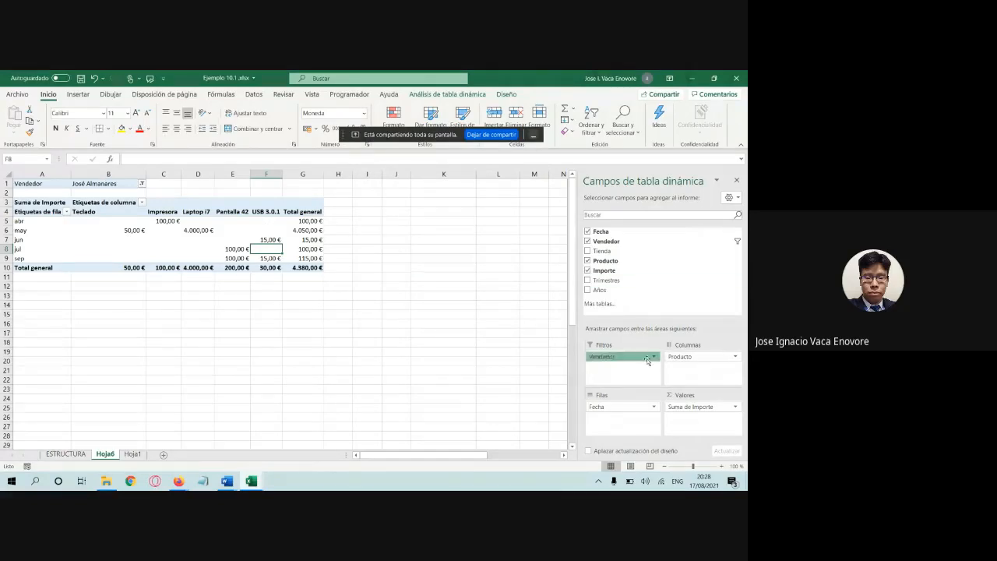
click(623, 406)
click(674, 407)
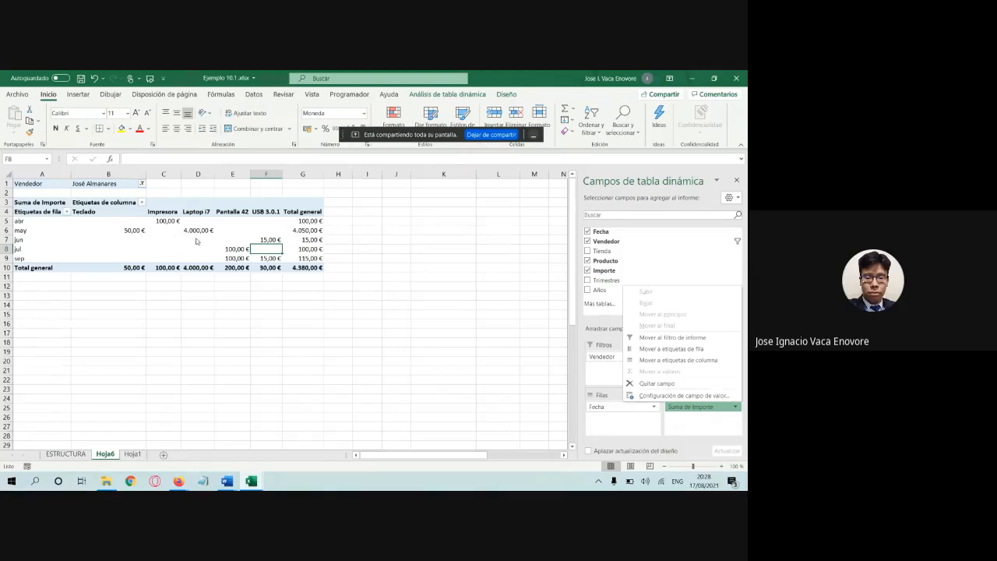
Step: Switch to the AVANCE TABLAS DINAMICAS.docx notes in Word and highlight all of item c in yellow
click(227, 481)
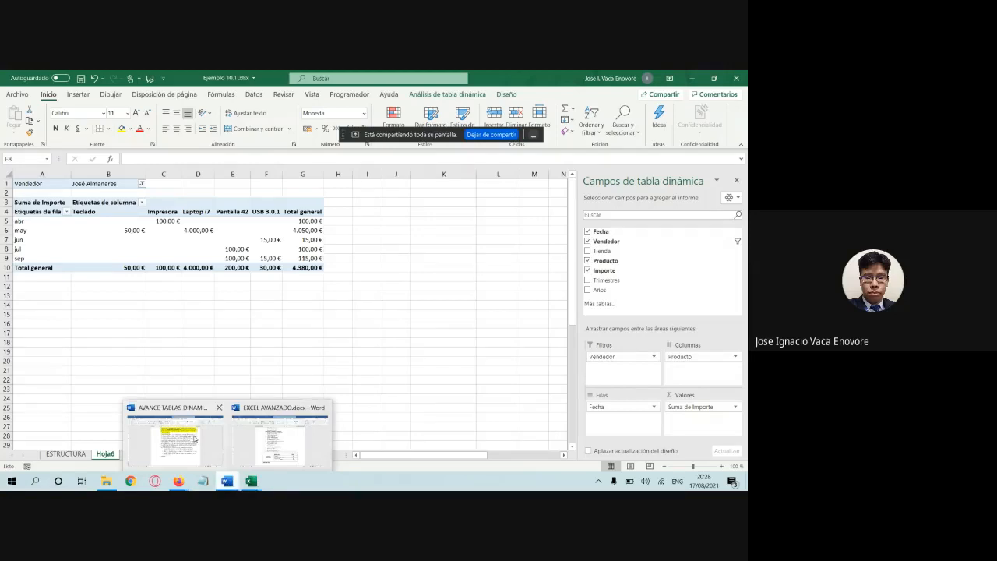
click(194, 439)
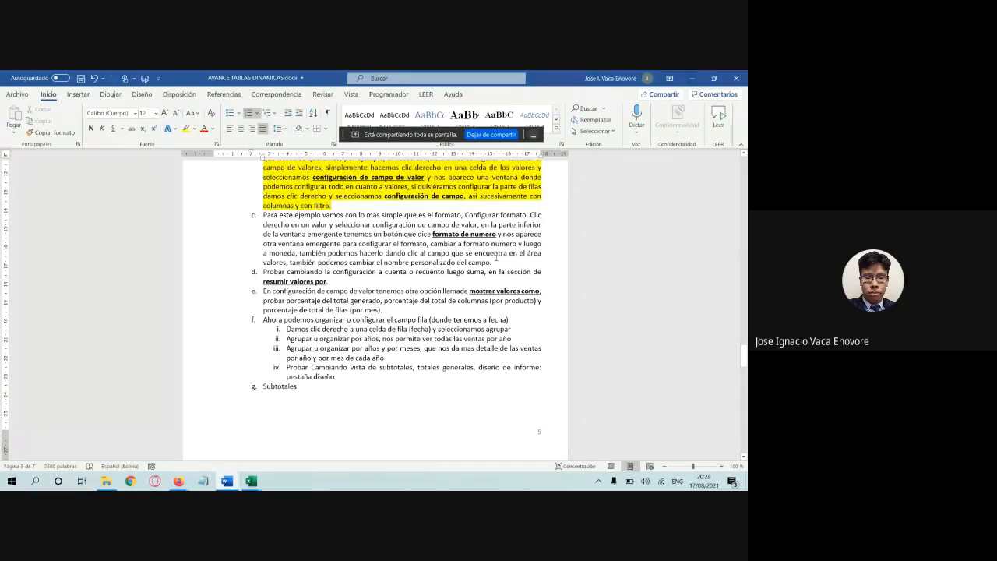
drag(496, 260, 264, 215)
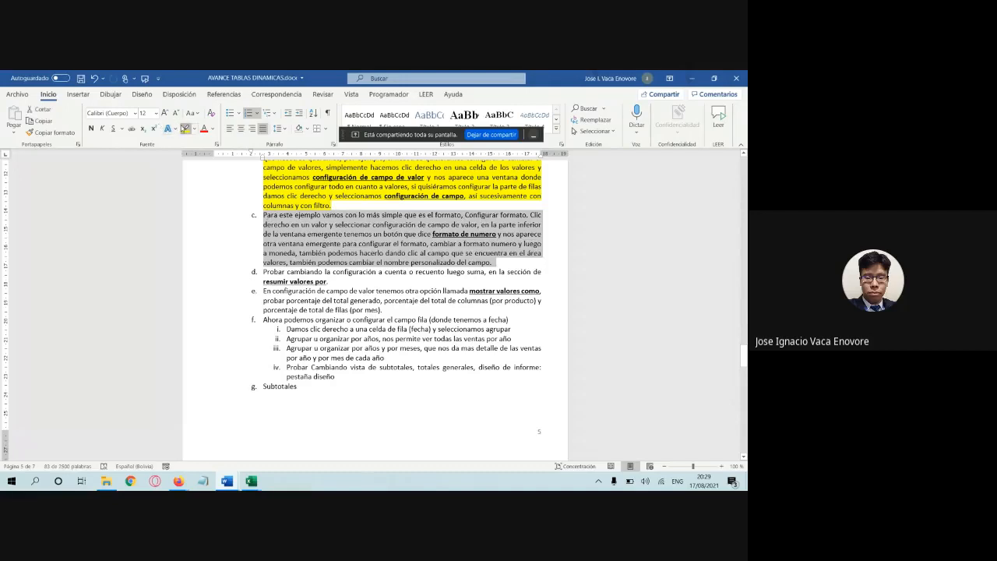
click(186, 128)
click(228, 269)
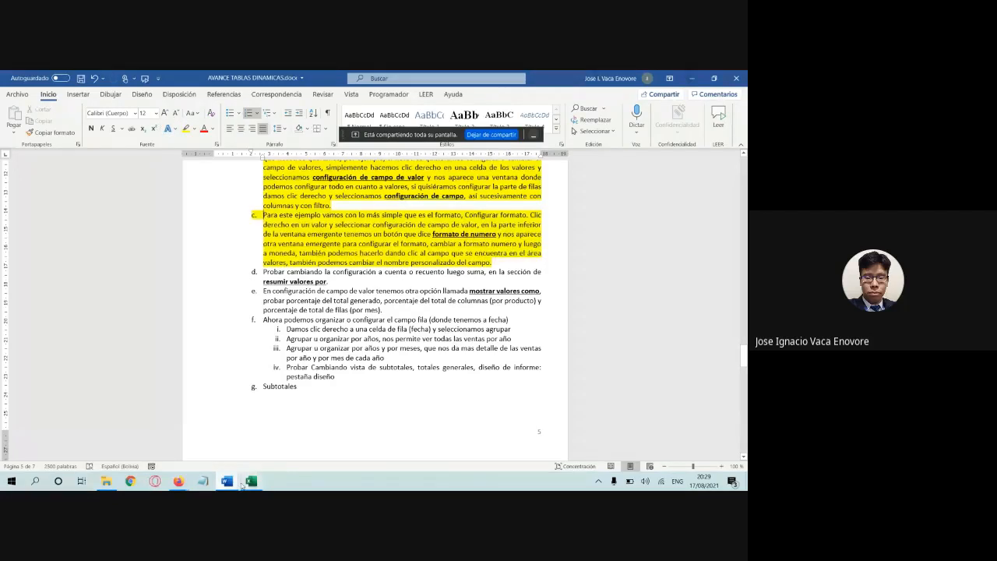
Step: In Ejemplo 10.1.xlsx in Excel, set the Producto column field's custom name to "Productos" followed by the seller's first name
click(243, 483)
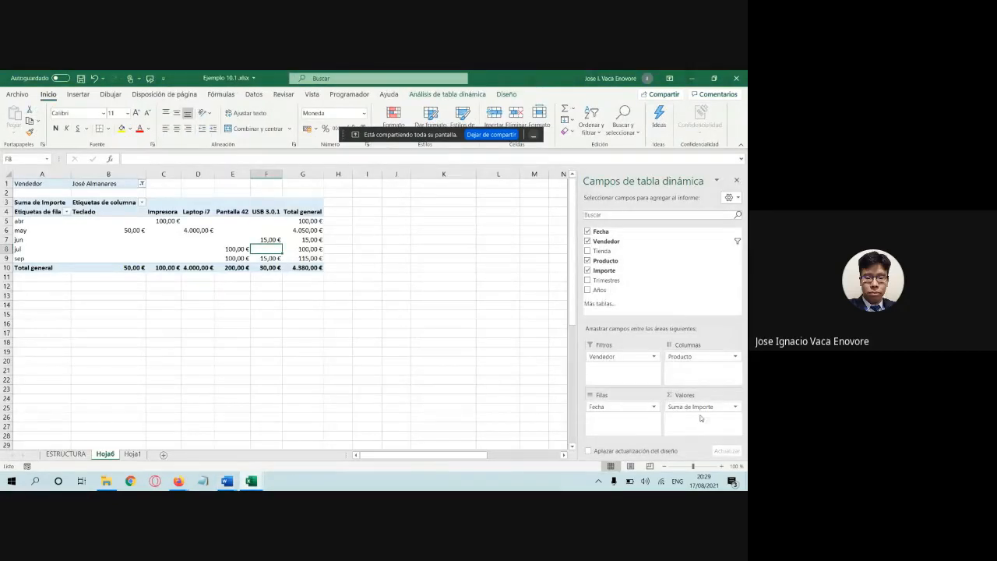
click(119, 211)
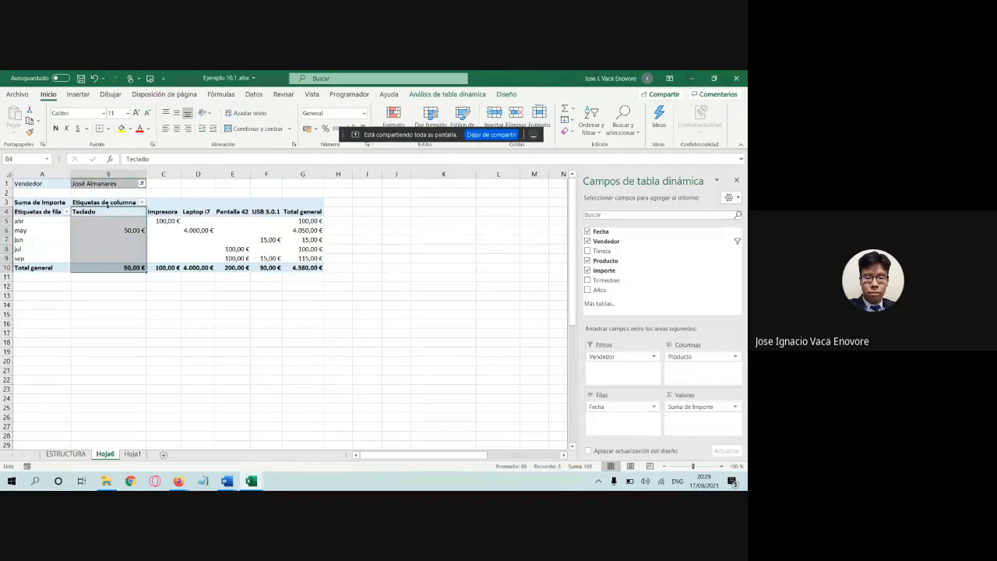
click(703, 356)
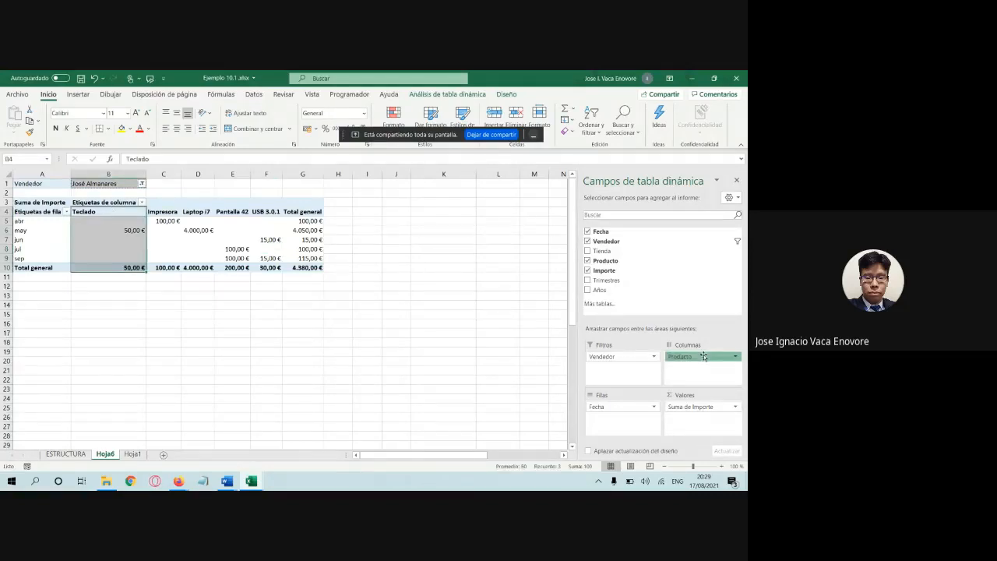
click(679, 345)
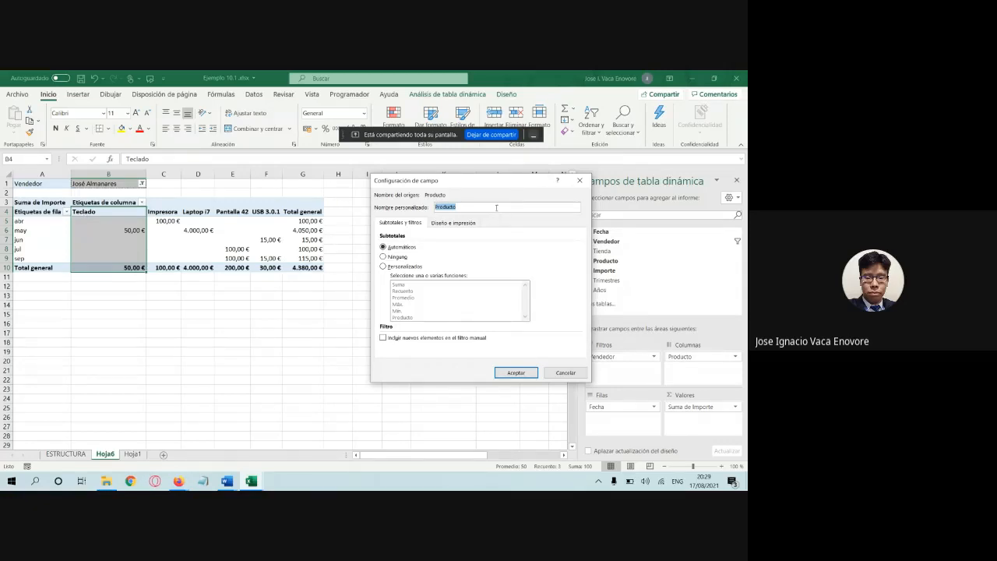
text(Productos Jose)
click(516, 372)
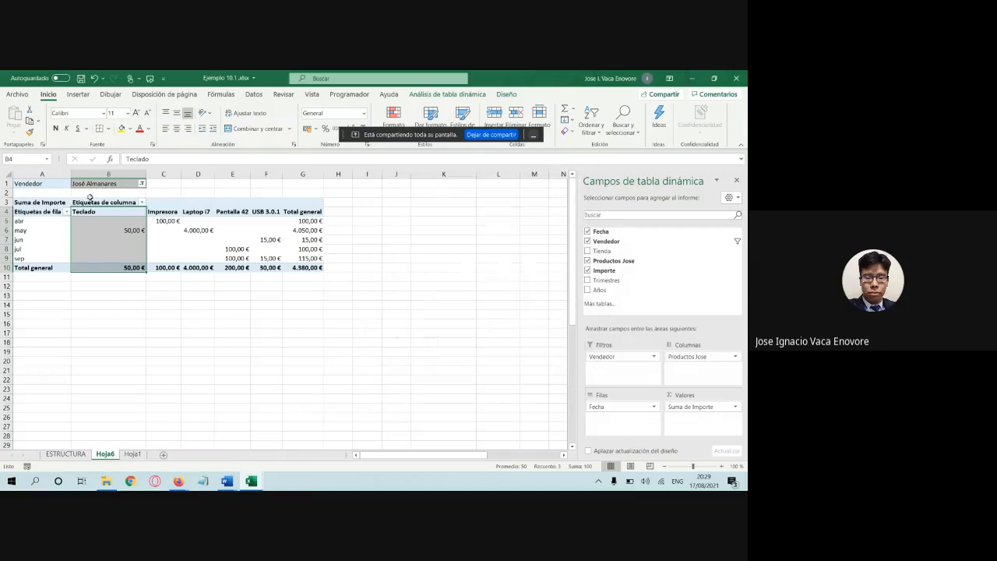
click(115, 201)
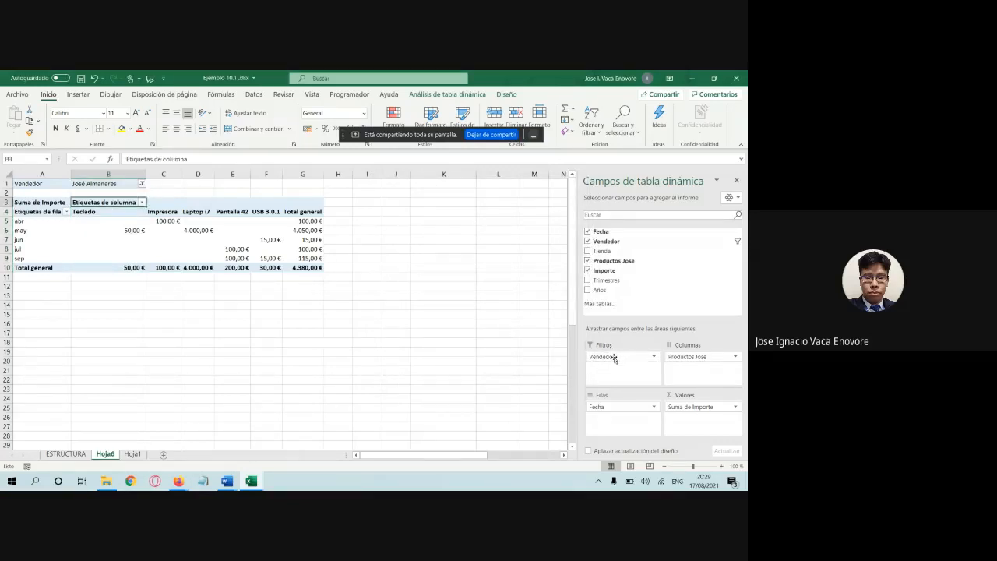
Step: Set the custom name of the Suma de Importe value field to "Sum"
click(735, 406)
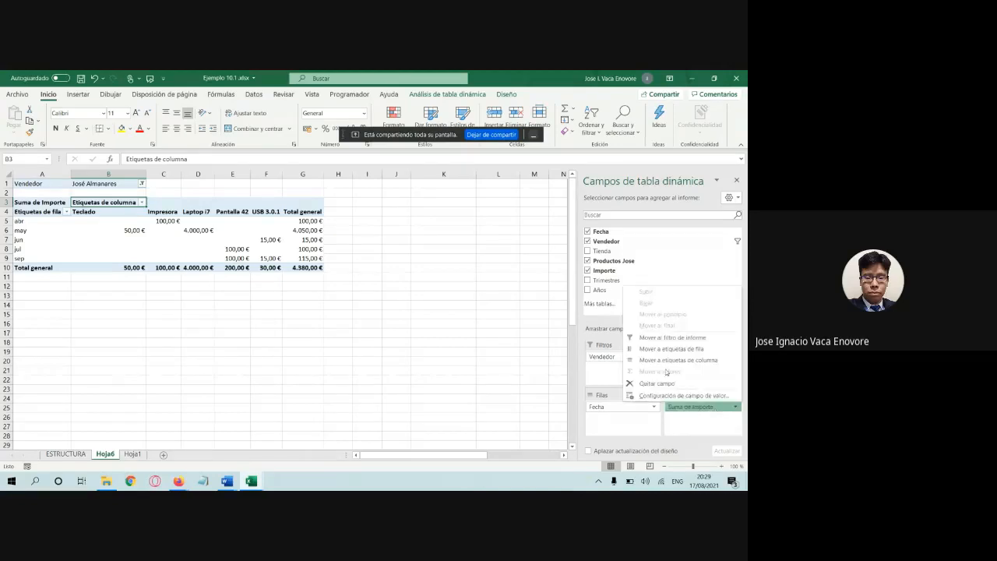
click(668, 395)
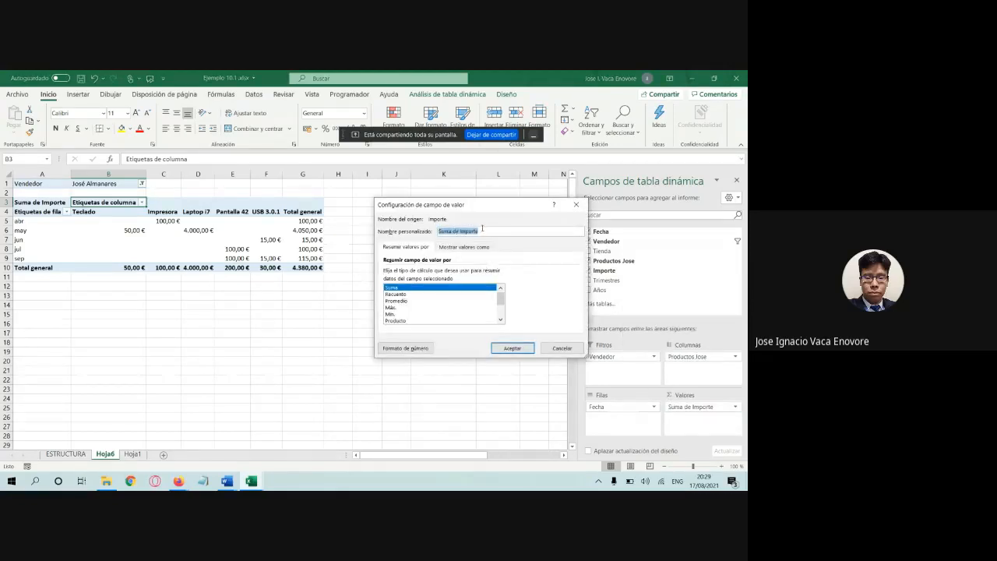
text(Sum)
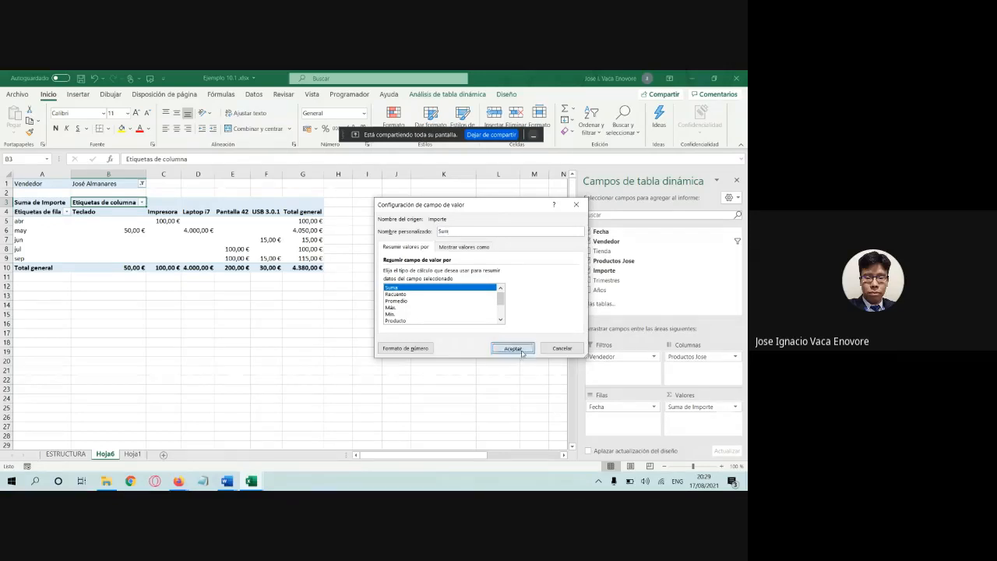
click(521, 352)
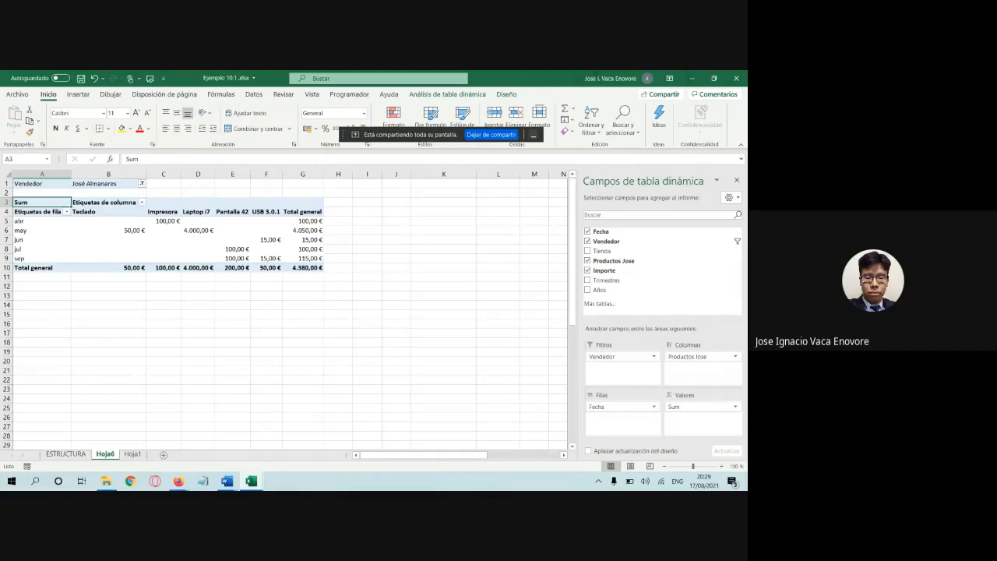
Step: Rename the pivot table's Vendedor filter field as "Vendedor Filtro" through its field settings
click(104, 185)
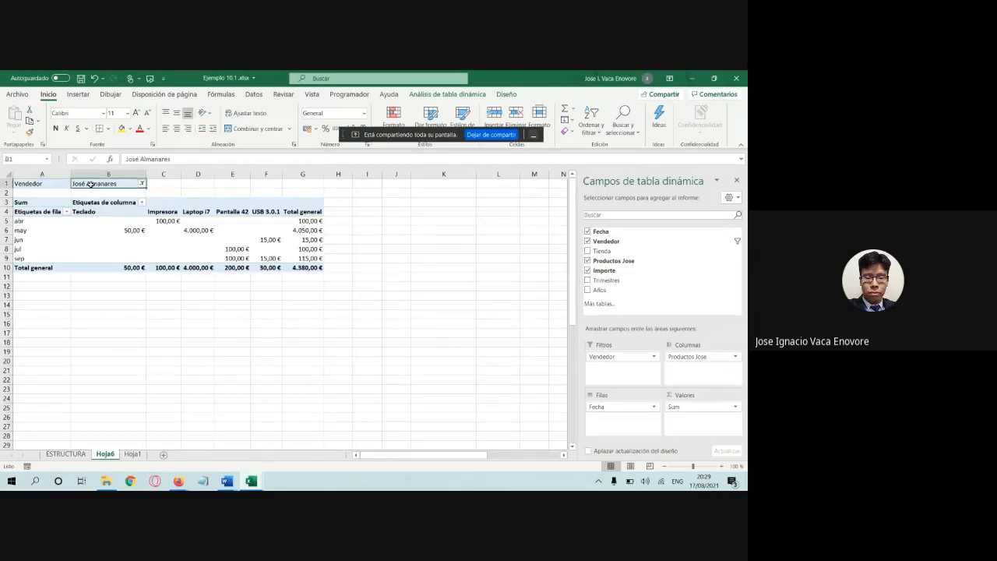
right_click(91, 185)
click(143, 266)
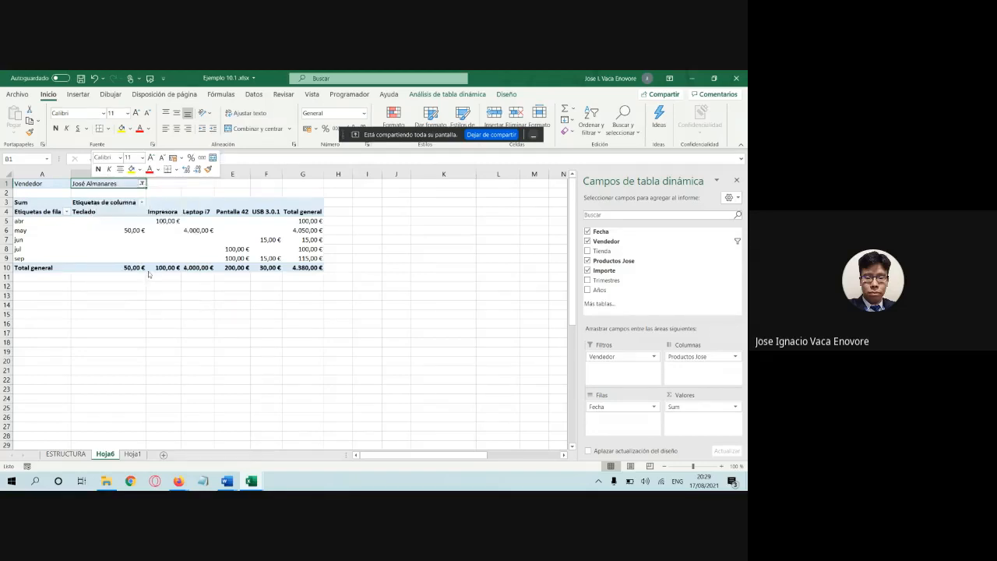
click(133, 193)
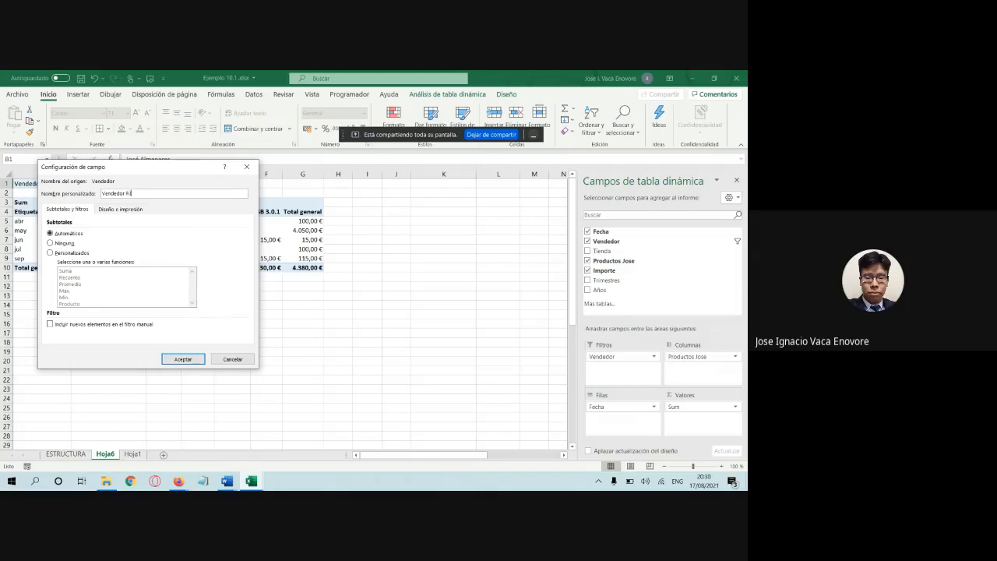
click(184, 359)
click(50, 184)
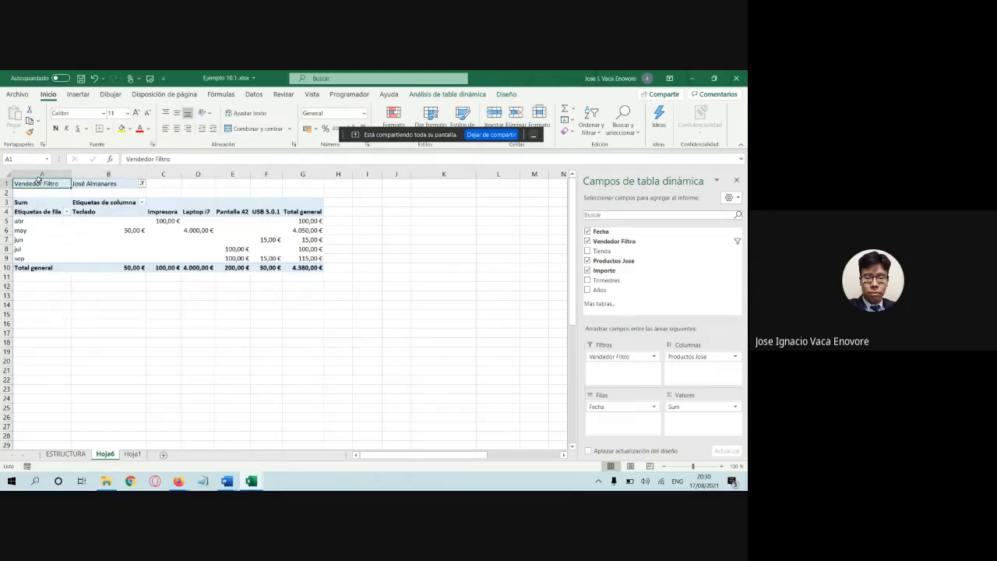
click(47, 192)
click(54, 184)
Step: Switch to the Word document AVANCE TABLAS DINAMICAS and highlight item d about "resumir valores por" in yellow
mouse_move(234, 472)
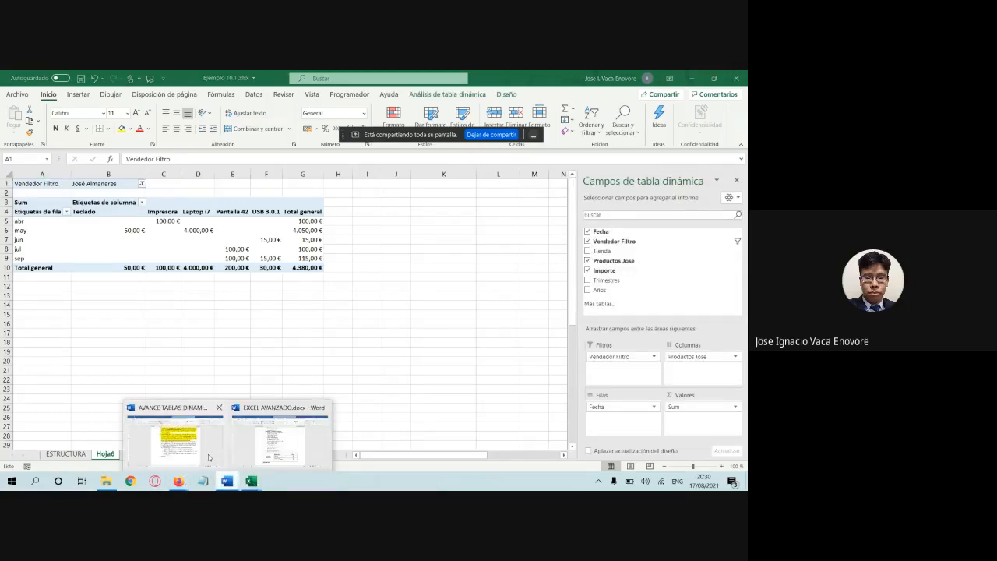
click(209, 457)
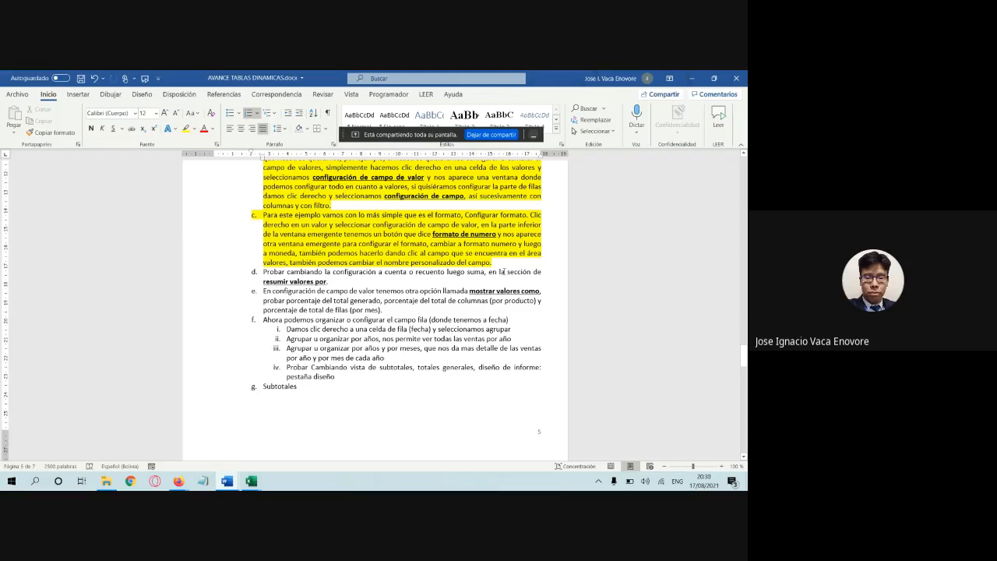
mouse_move(341, 290)
mouse_down()
mouse_move(263, 272)
mouse_move(333, 282)
mouse_up()
click(263, 272)
click(186, 129)
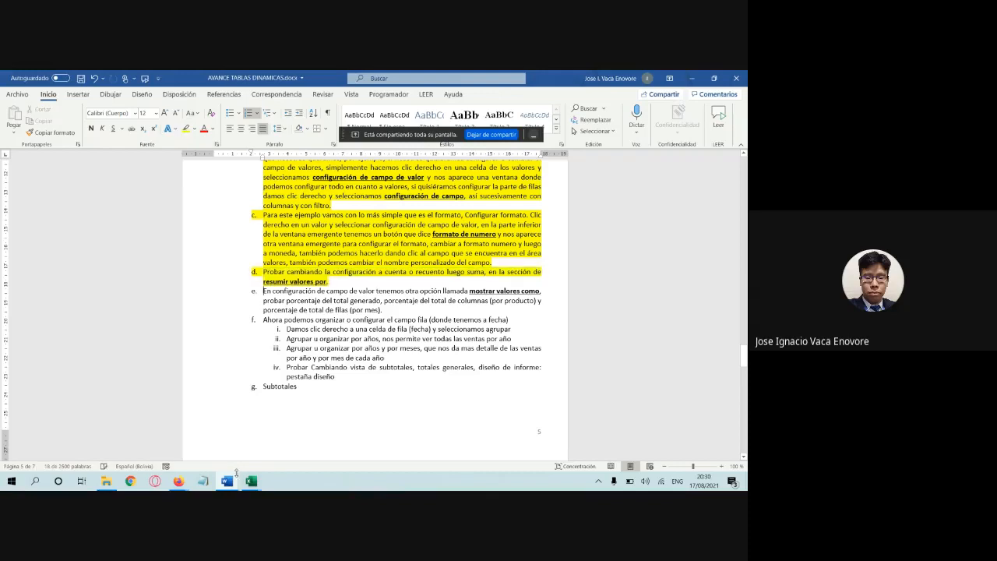
Step: Return to the Excel workbook Ejemplo 10.1 and summarize the pivot table's Importe values by Recuento
mouse_move(254, 474)
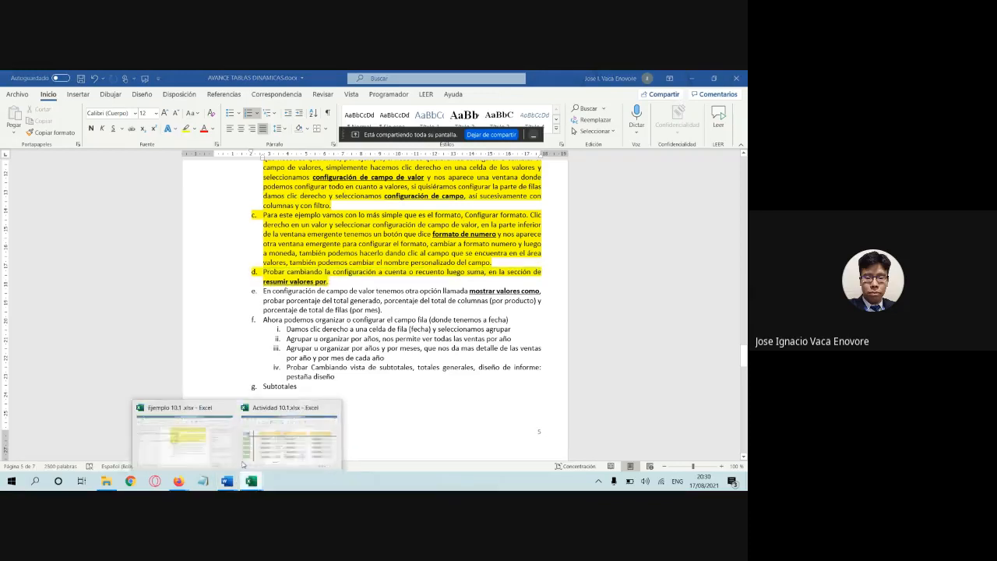
click(183, 436)
right_click(192, 238)
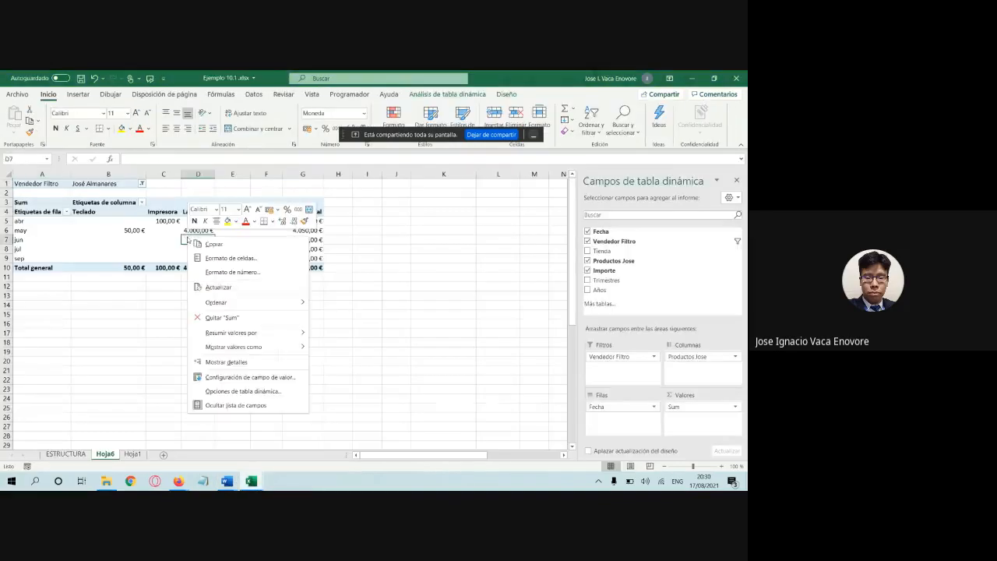
click(247, 378)
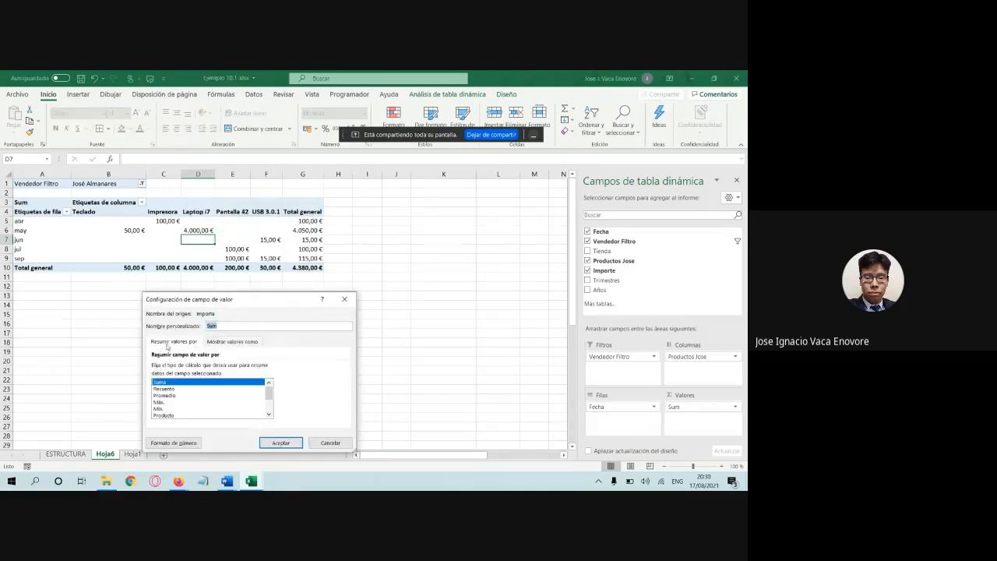
click(176, 389)
click(282, 443)
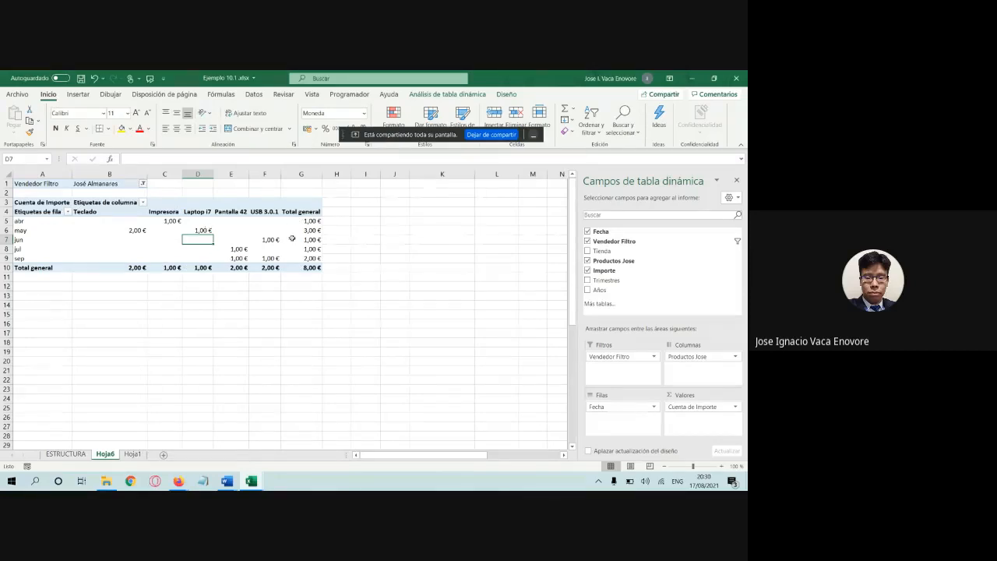
Step: Summarize the pivot table's Importe values by Suma in the value field settings
right_click(185, 241)
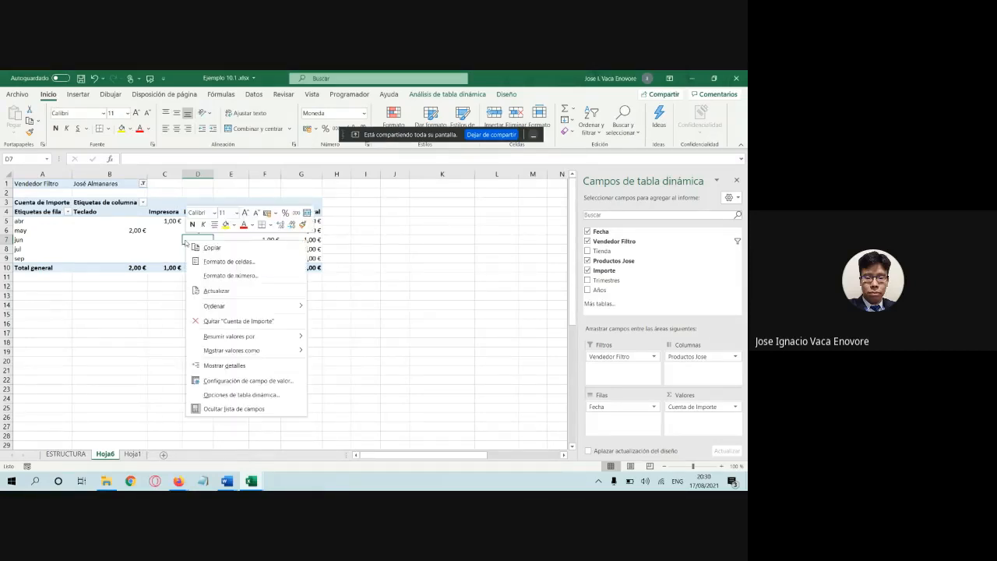
click(240, 380)
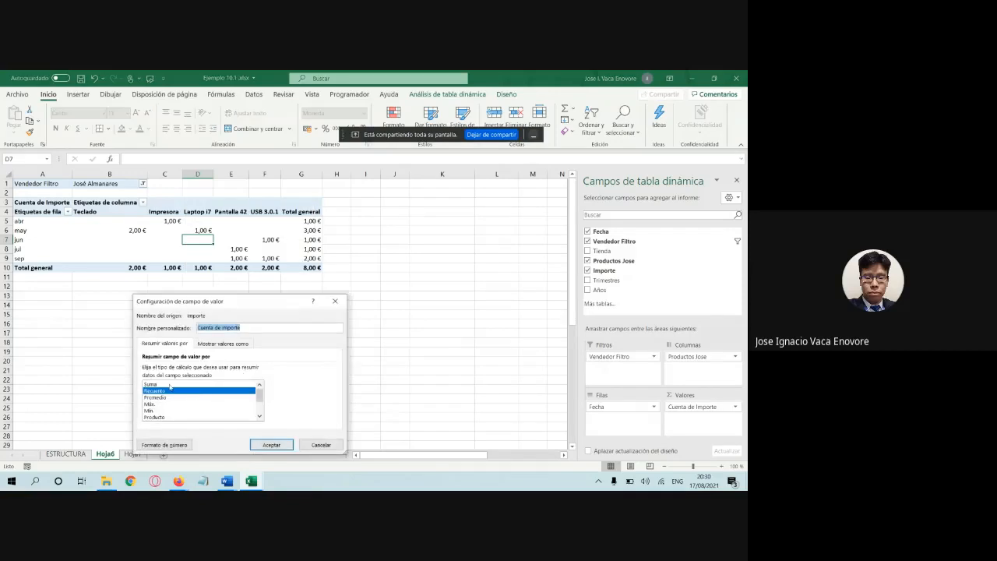
click(201, 385)
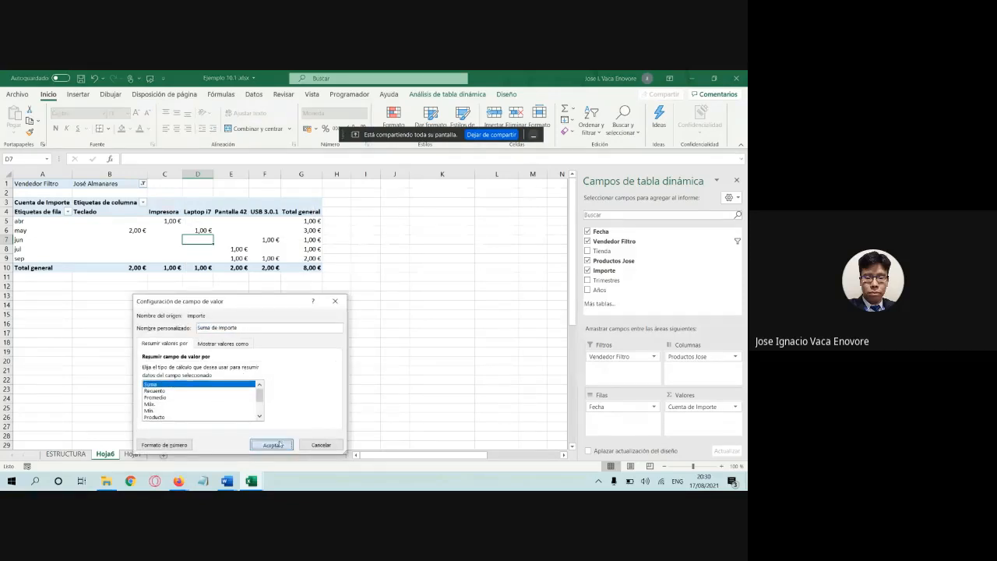
click(279, 444)
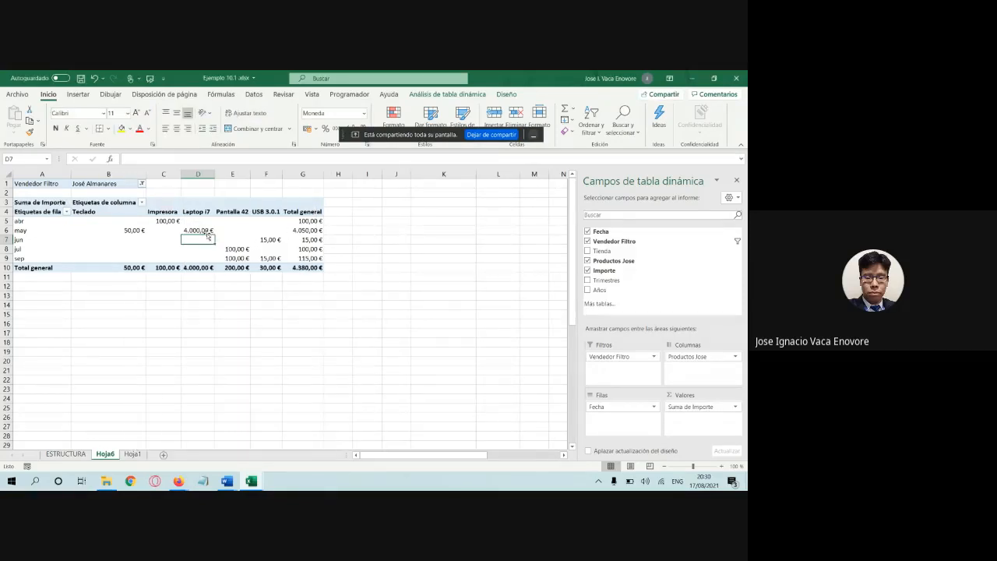
Step: Read item e about "mostrar valores como" in the Word document AVANCE TABLAS DINAMICAS and return to the Ejemplo 10.1 workbook in Excel
mouse_move(210, 228)
click(226, 480)
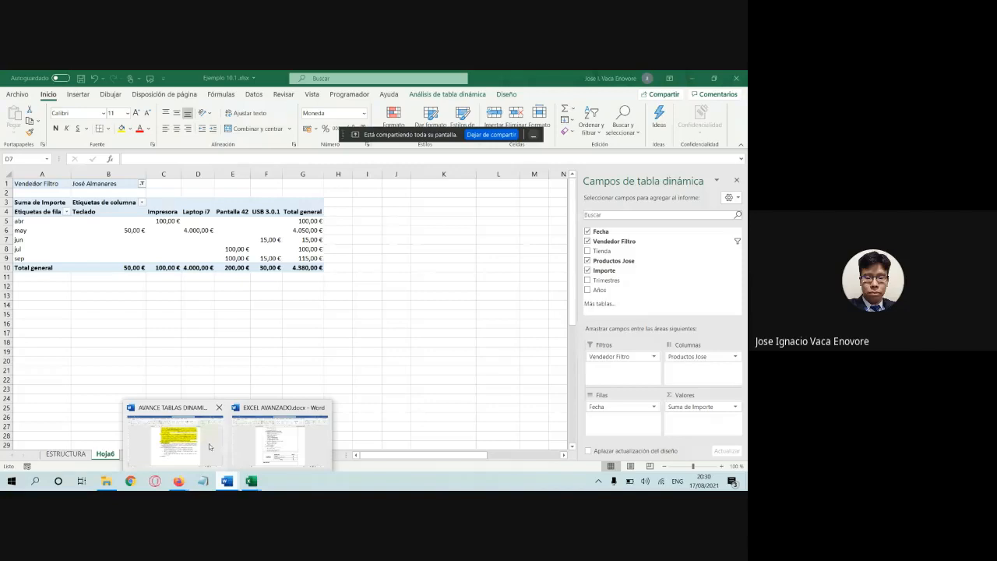
click(209, 447)
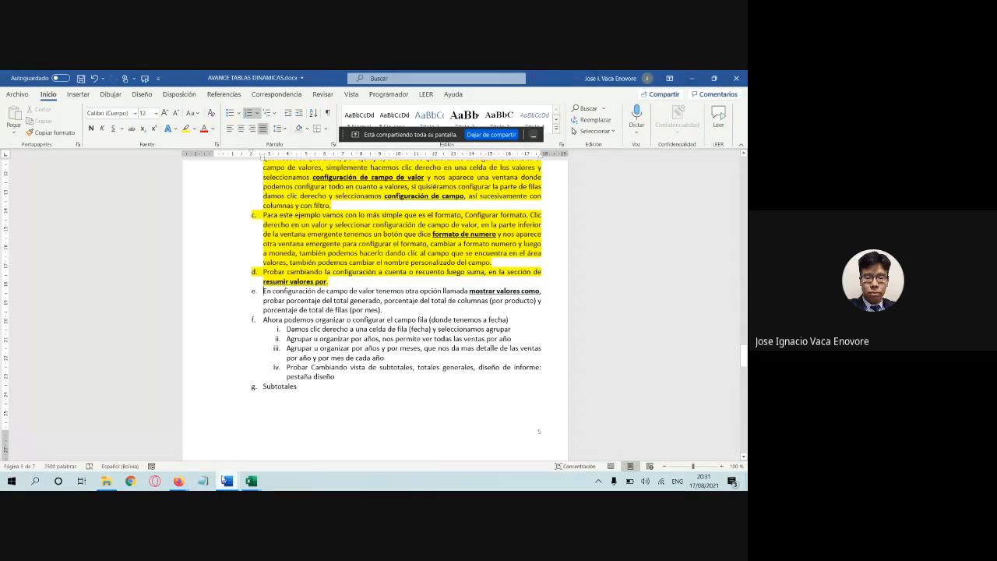
mouse_move(251, 481)
click(178, 427)
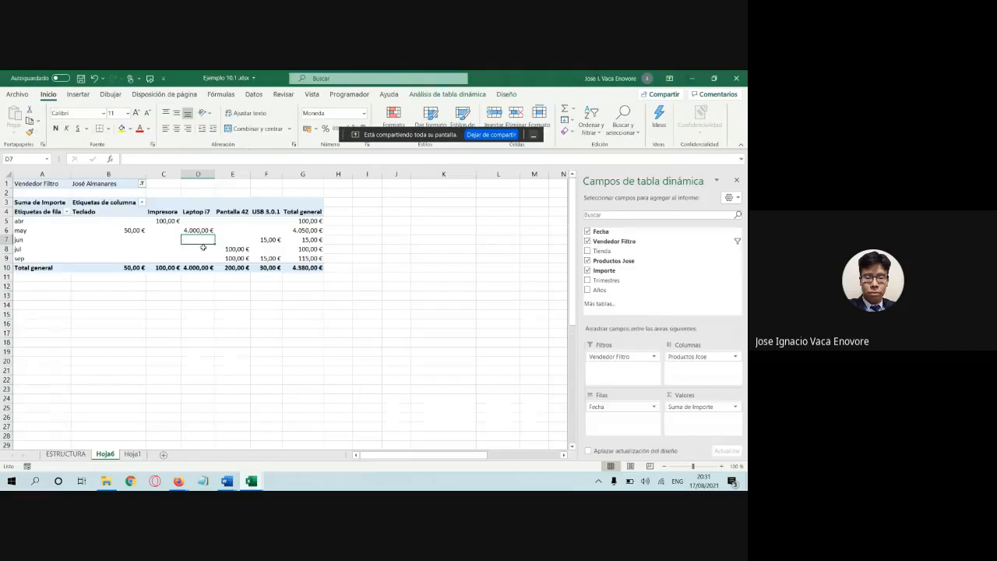
Step: Show the pivot table's Importe values as "% del total general" in the value field settings
click(173, 233)
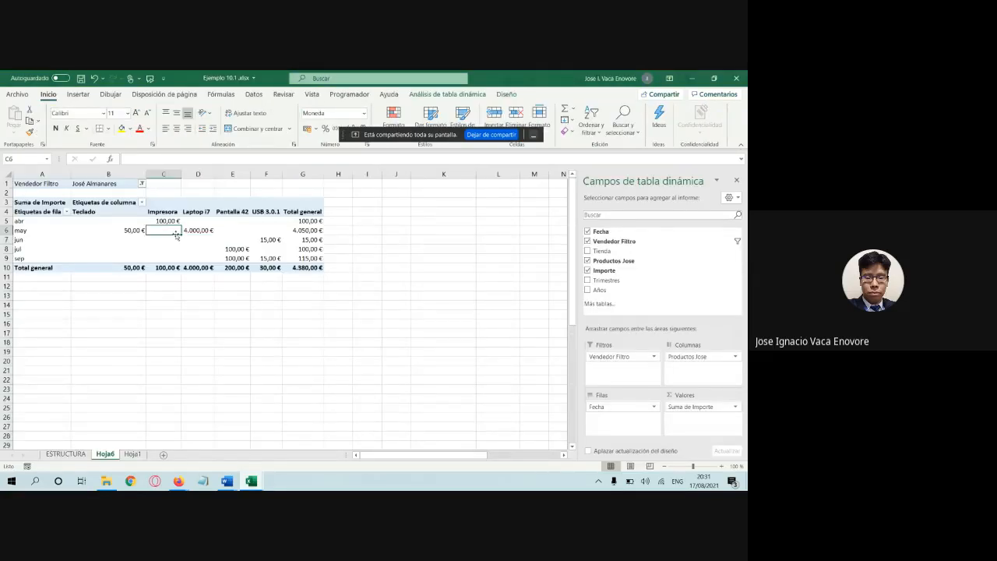
right_click(177, 236)
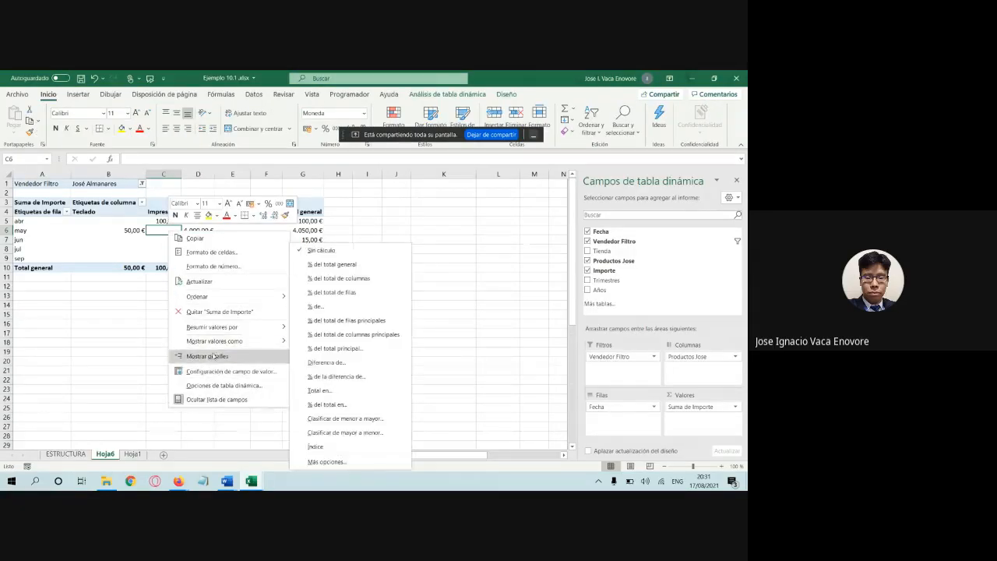
click(218, 371)
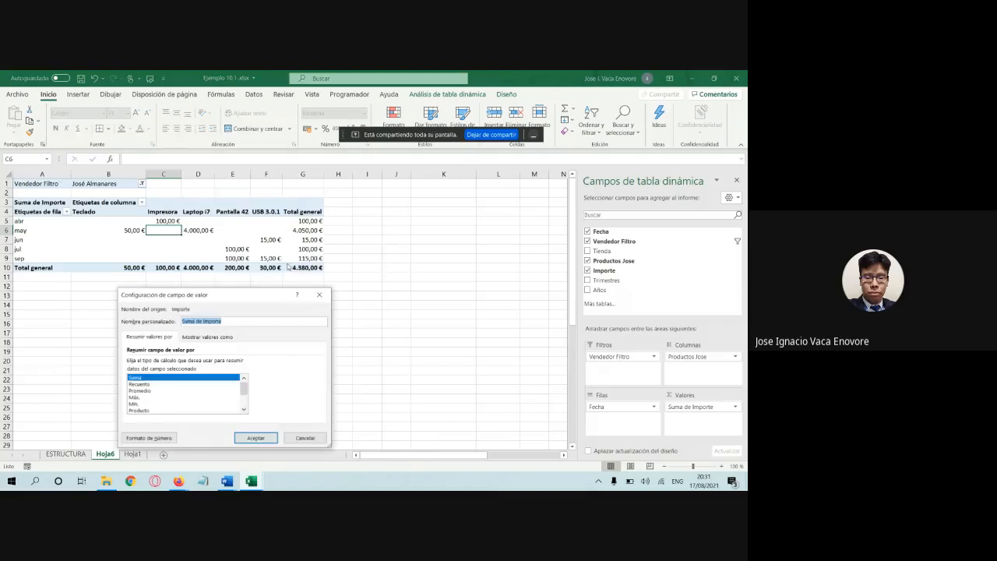
click(206, 338)
drag(203, 294, 334, 262)
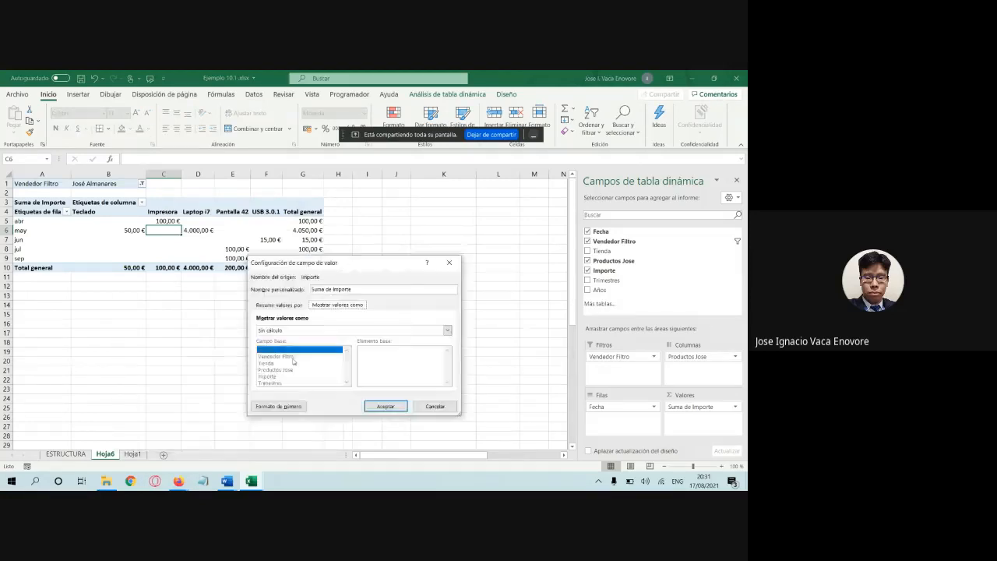
click(293, 331)
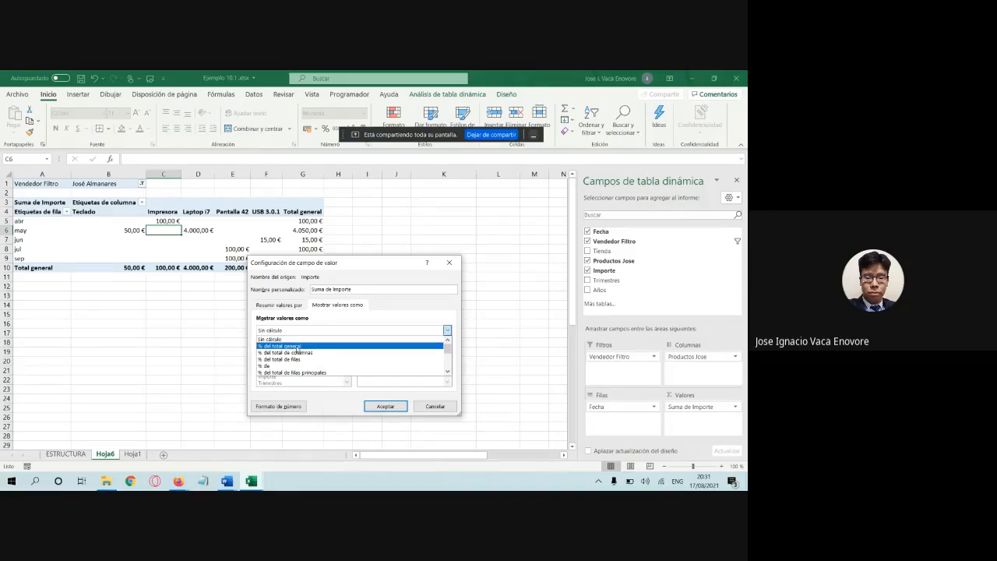
click(297, 346)
click(382, 405)
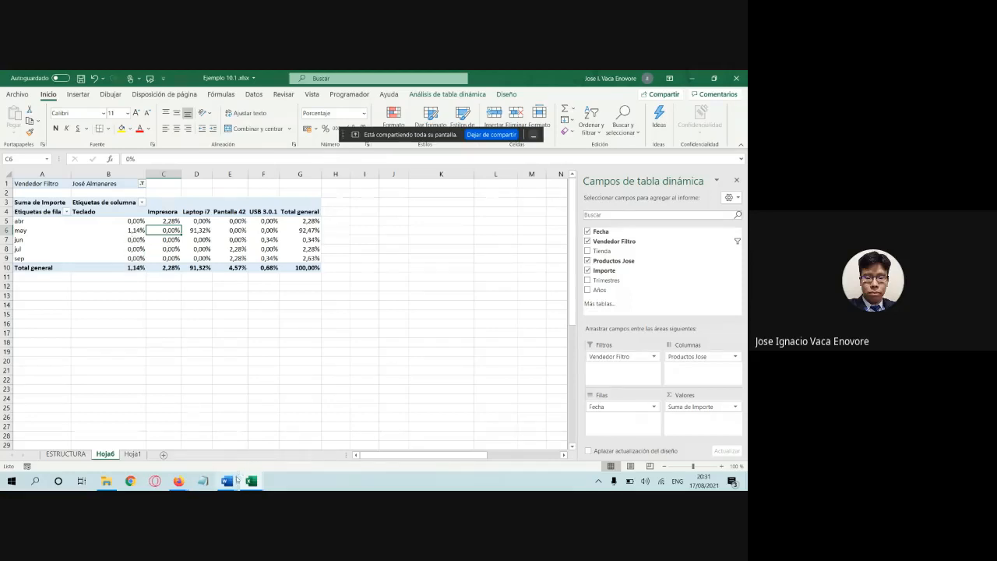
Step: Check the next percentage option listed in item e of the Word document and return to the pivot table in Excel
mouse_move(227, 481)
click(194, 428)
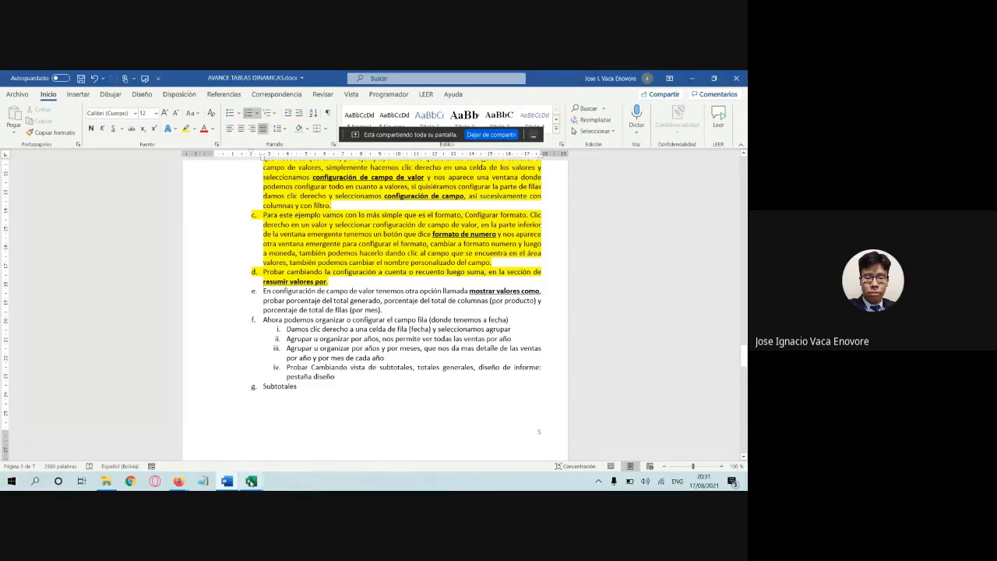
click(251, 481)
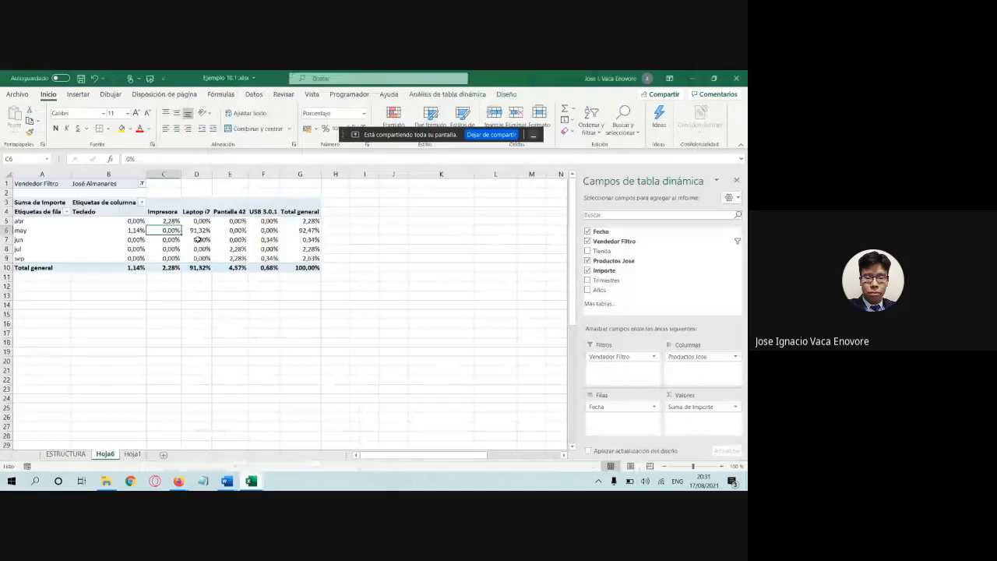
Step: Show the pivot table's Importe values as "% del total de columnas" in the value field settings
right_click(199, 240)
click(241, 380)
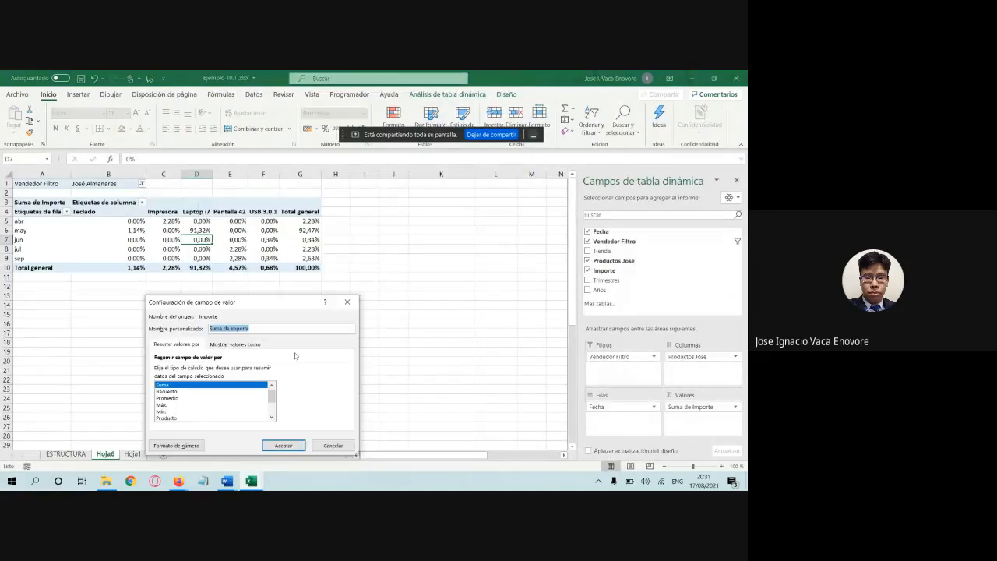
click(232, 345)
click(187, 371)
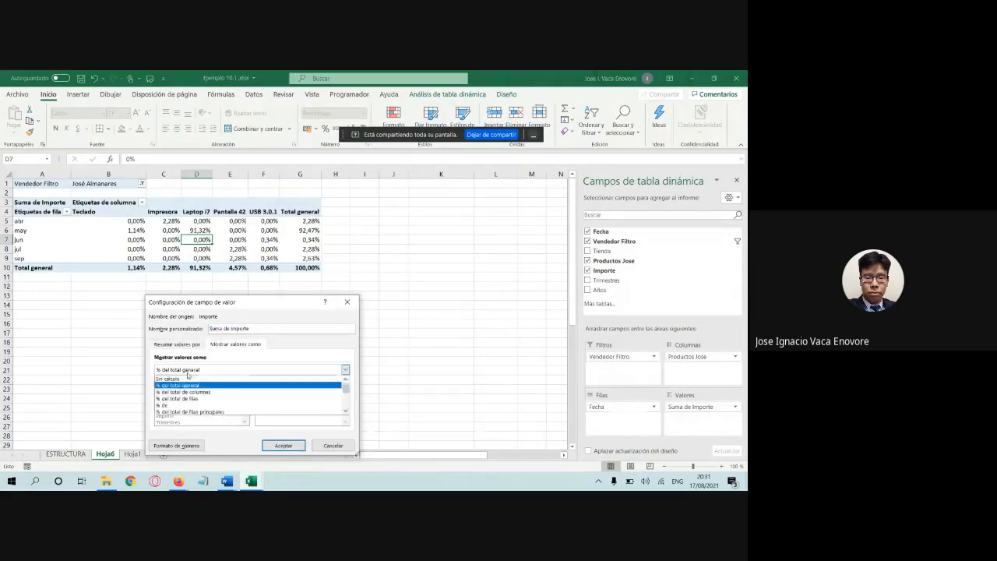
click(197, 392)
click(283, 445)
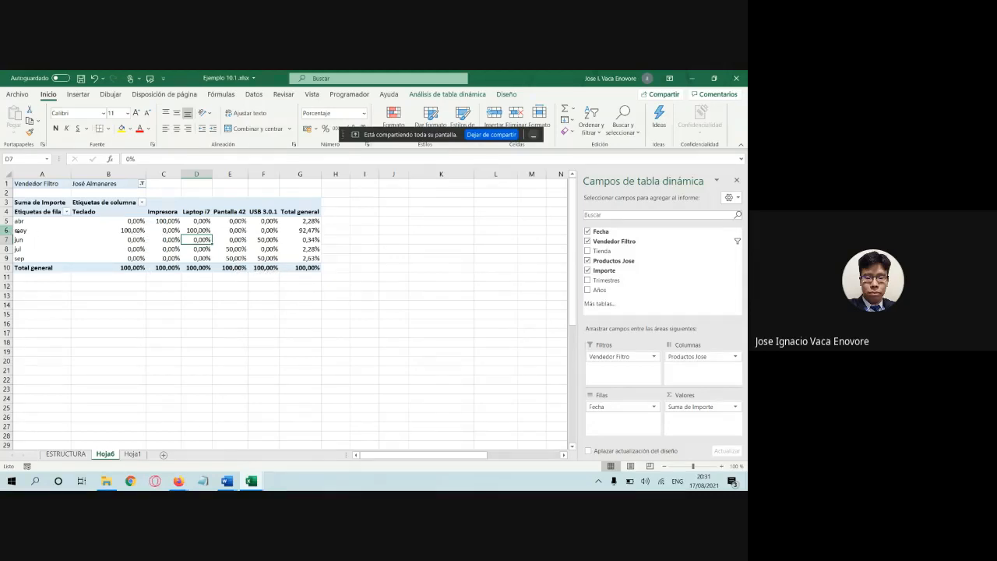
Step: Examine the monthly column percentages for Teclado, Impresora and Pantalla 42, including the Pantalla 42 total
click(124, 230)
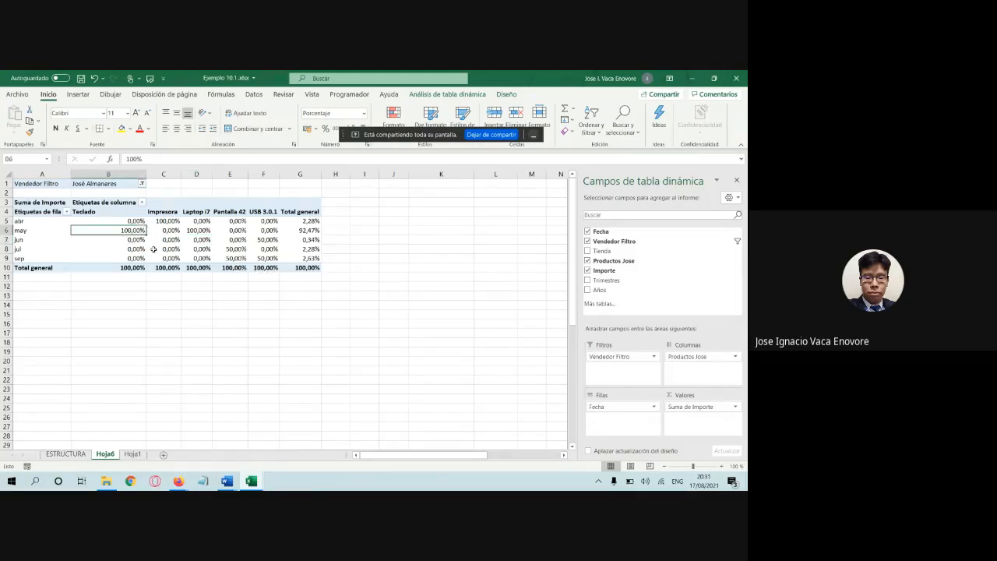
click(171, 223)
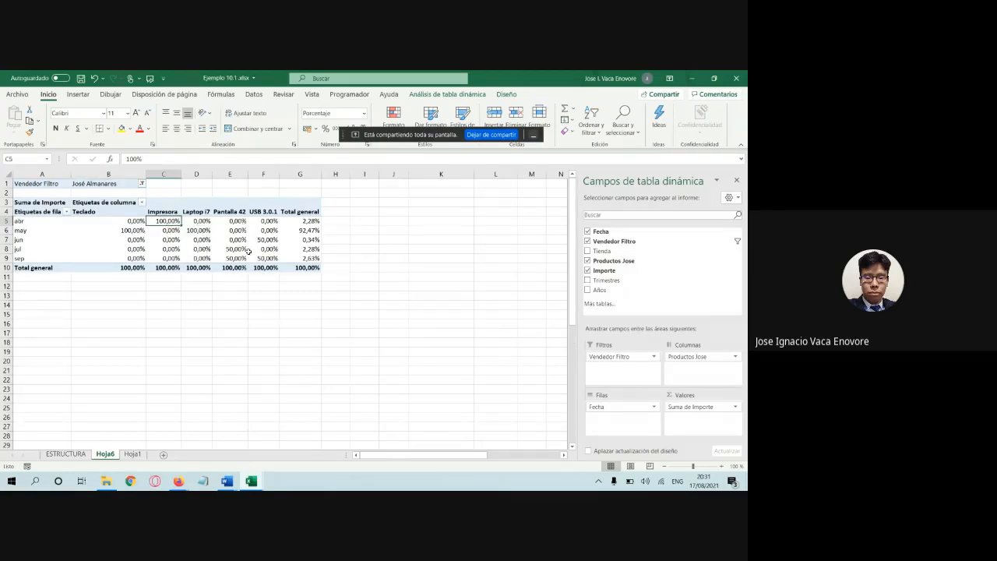
click(245, 222)
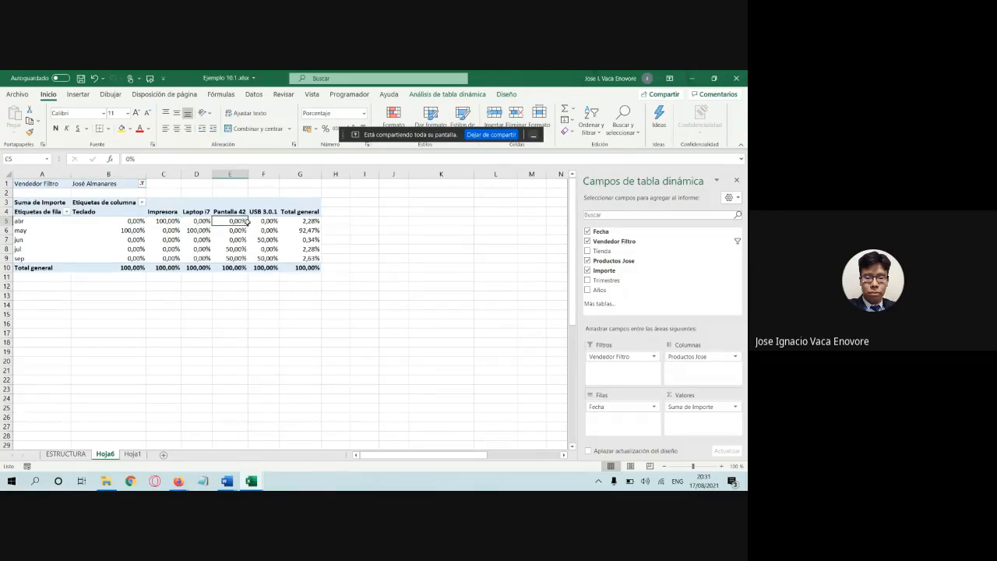
click(239, 249)
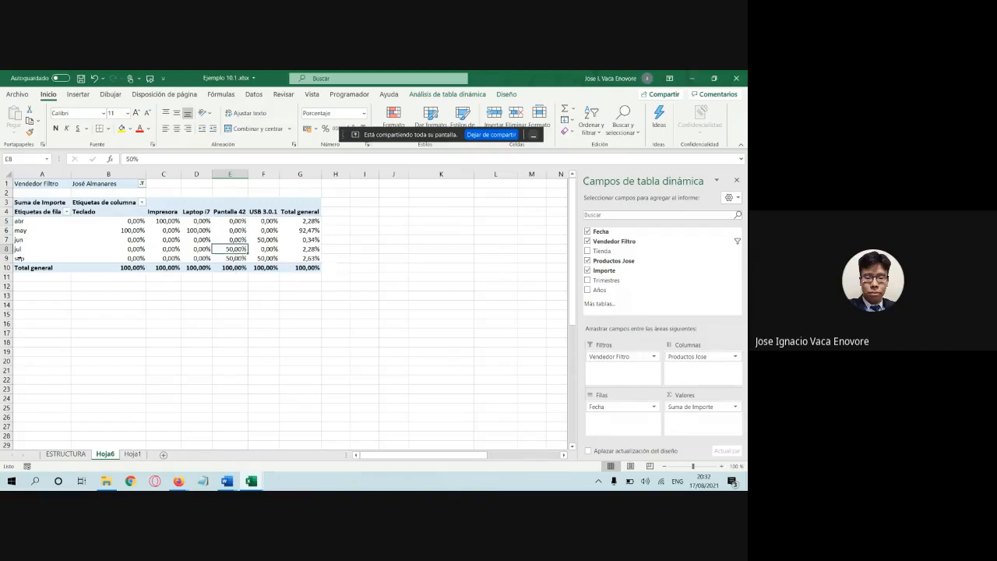
click(237, 259)
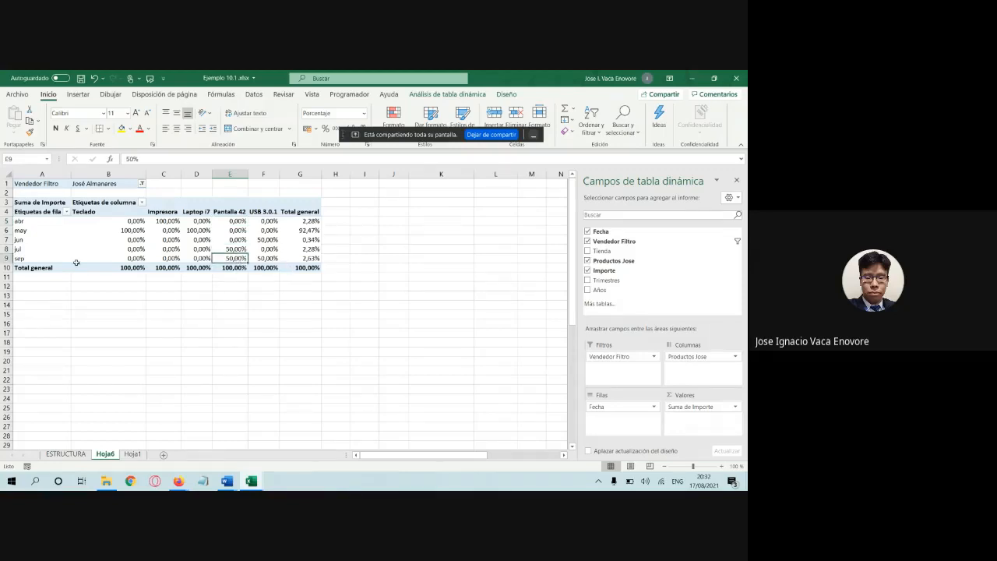
click(237, 268)
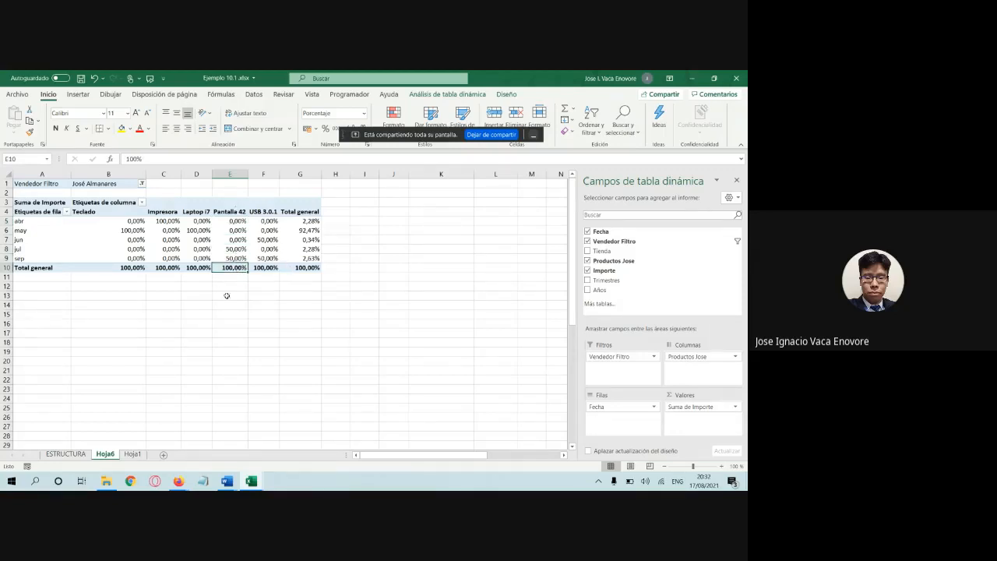
Step: Consult item e in the AVANCE TABLAS DINAMICAS document for the remaining percentage option, and return to the Ejemplo 10.1 workbook in Excel
mouse_move(227, 481)
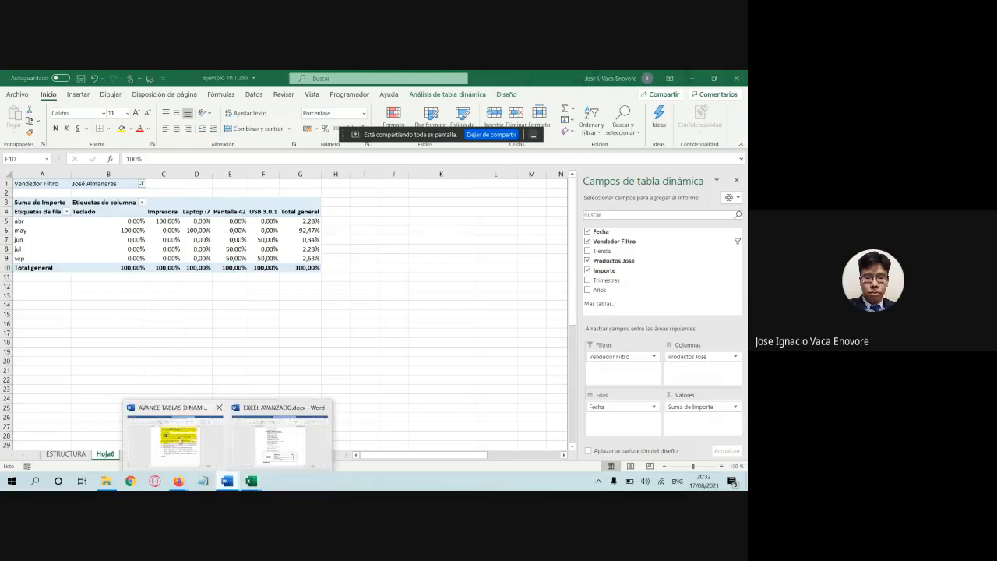
click(226, 423)
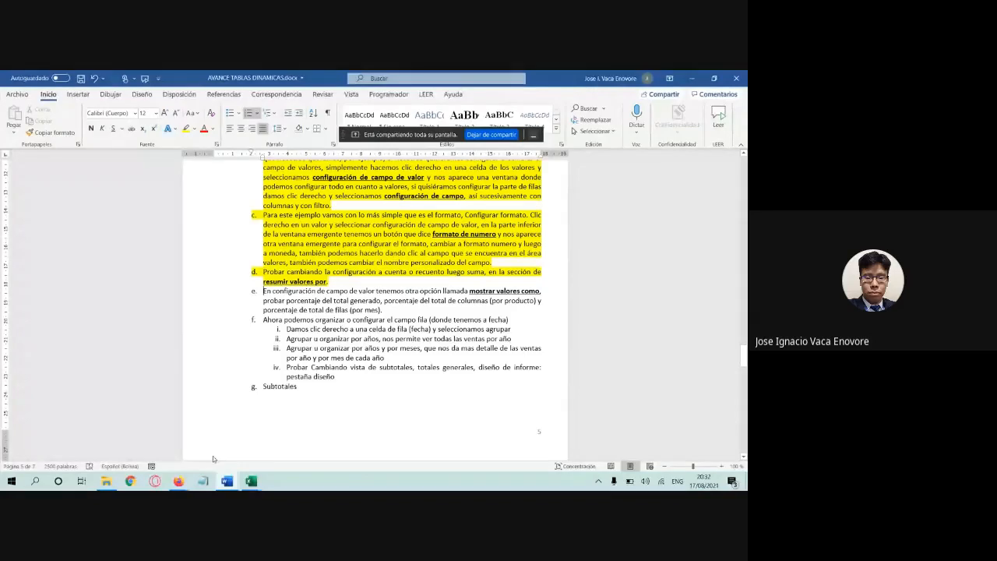
mouse_move(251, 481)
click(234, 444)
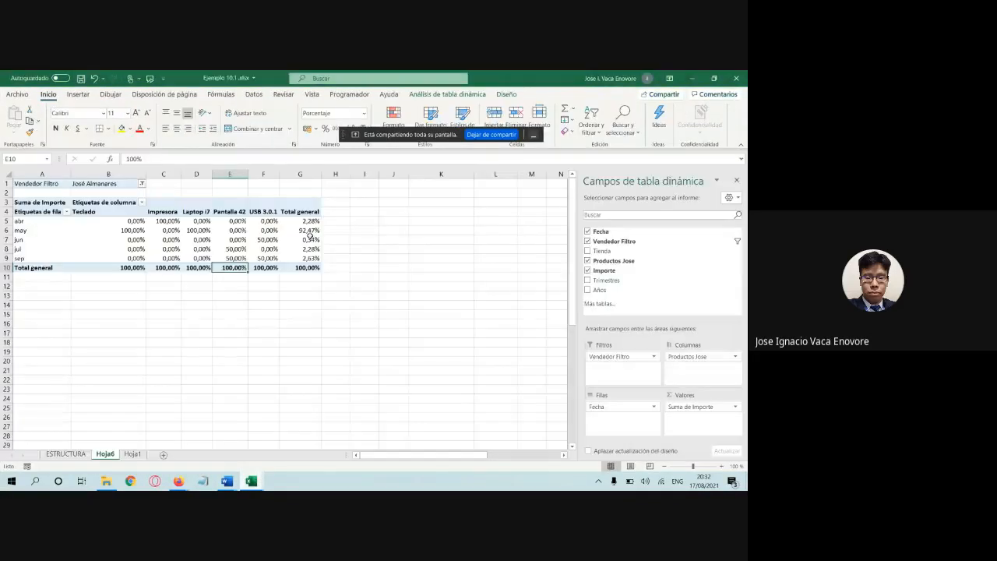
Step: Show the pivot table's Importe values as "% del total de filas" in the value field settings
click(269, 238)
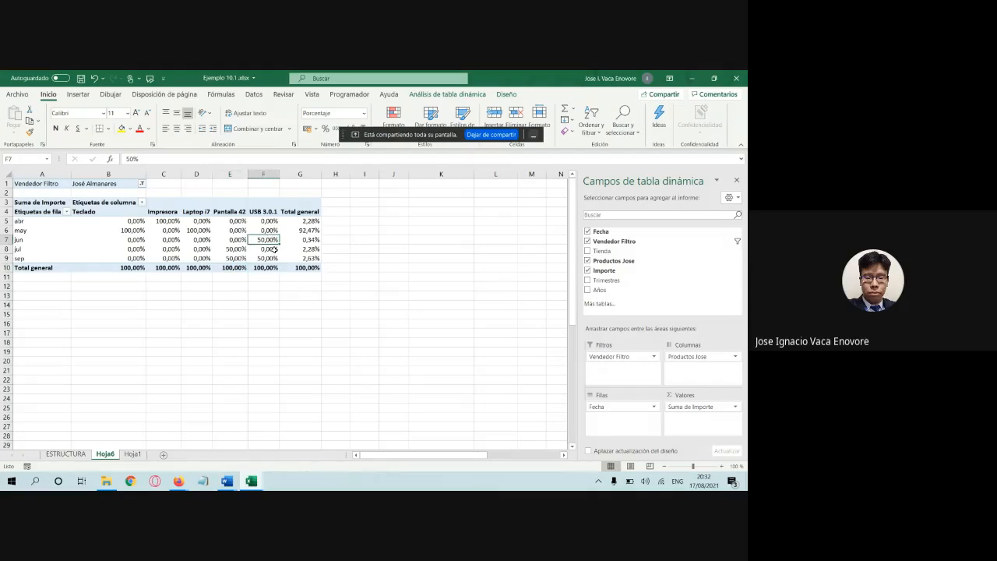
right_click(272, 242)
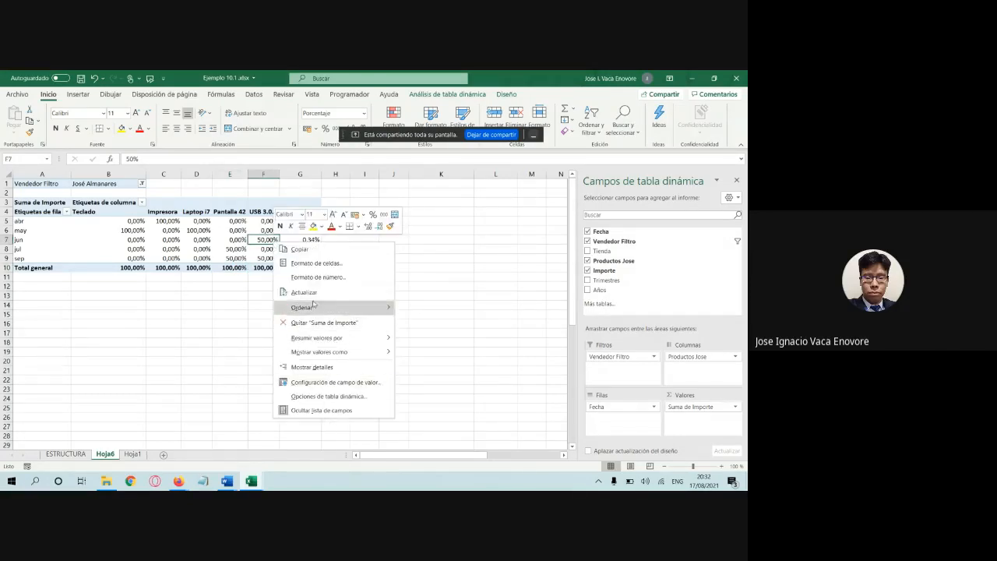
click(329, 381)
click(311, 343)
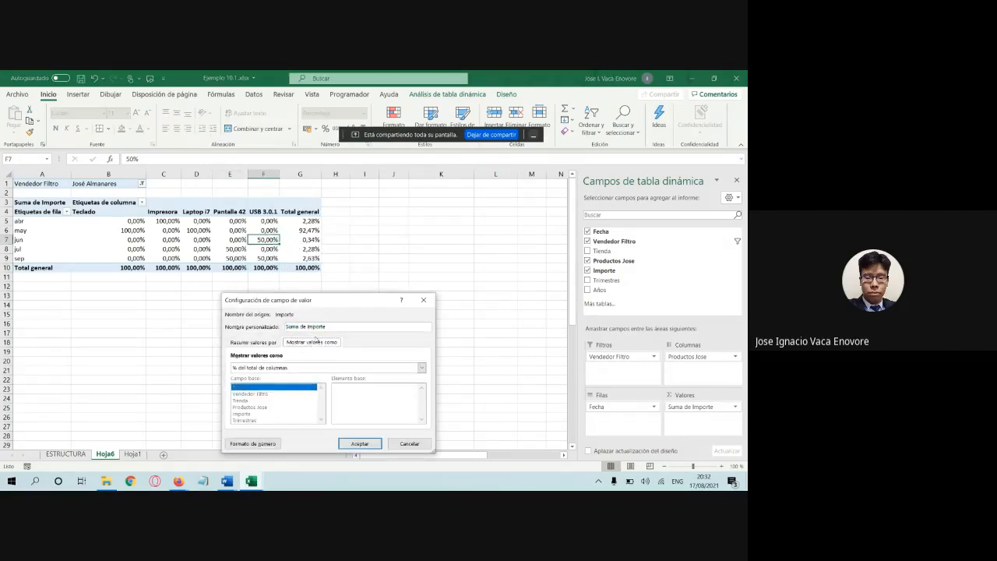
click(265, 368)
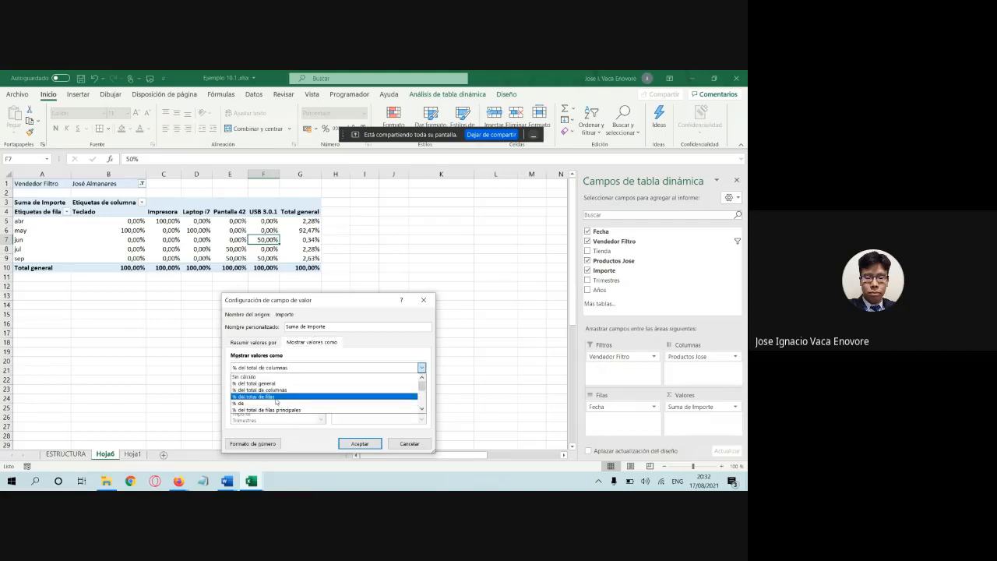
click(250, 396)
click(360, 444)
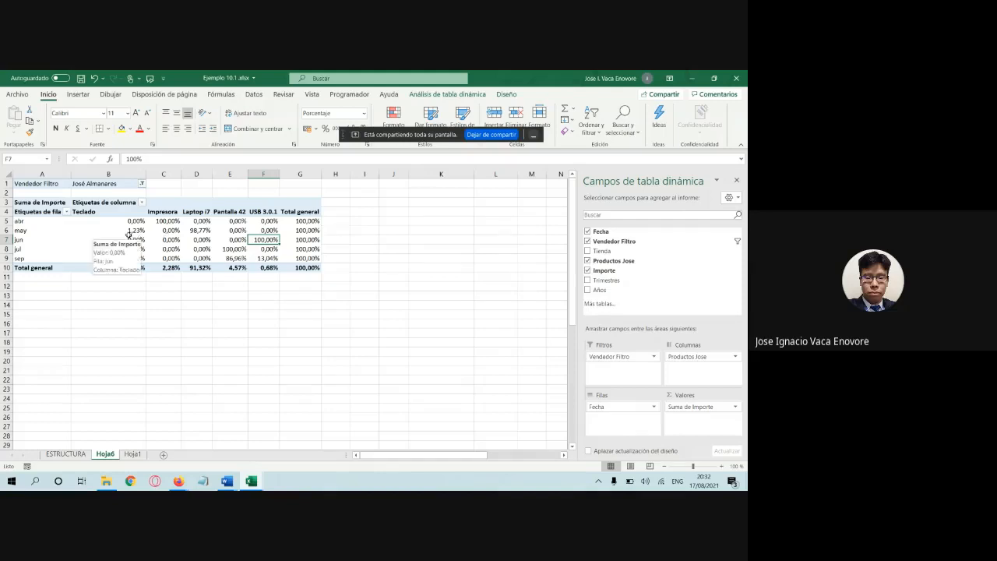
mouse_move(140, 230)
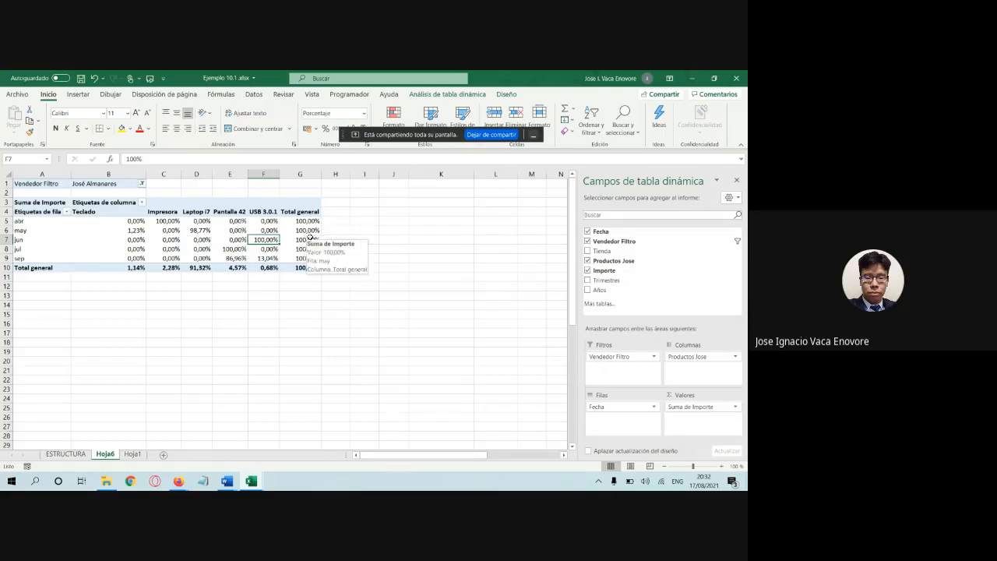
click(238, 333)
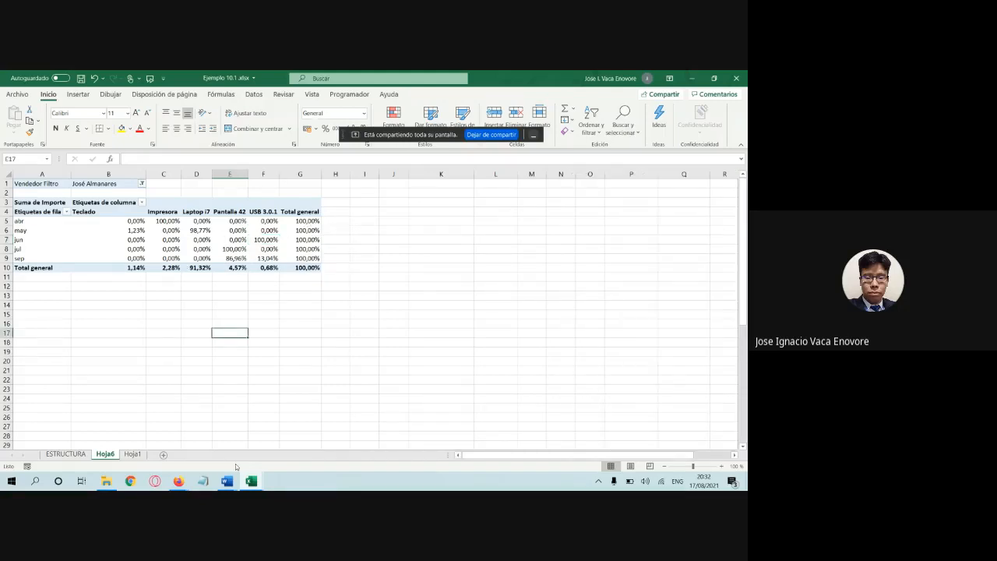
click(224, 240)
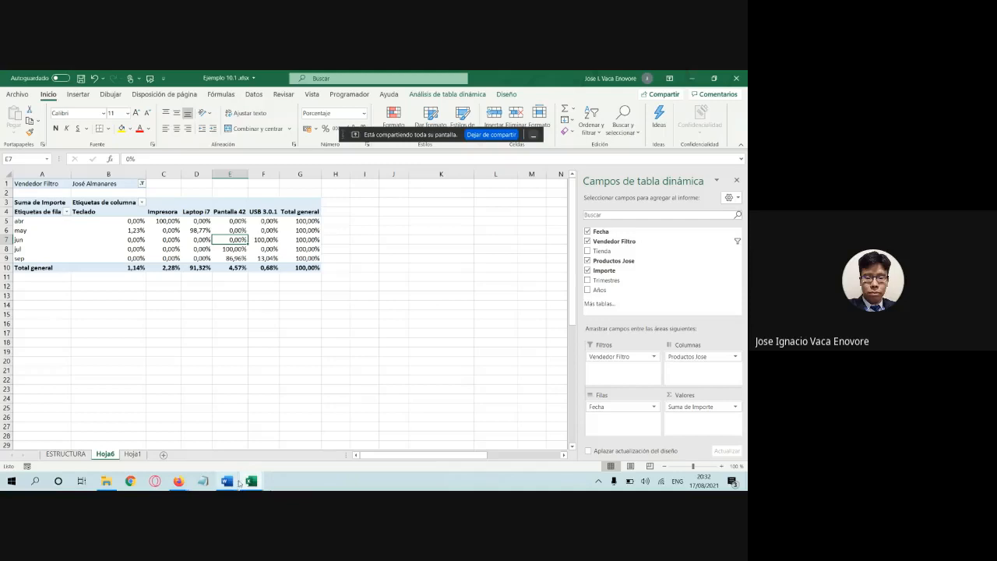
Step: Switch to the AVANCE TABLAS DINAMICAS document in Word and highlight all of item e in yellow
mouse_move(239, 483)
click(220, 426)
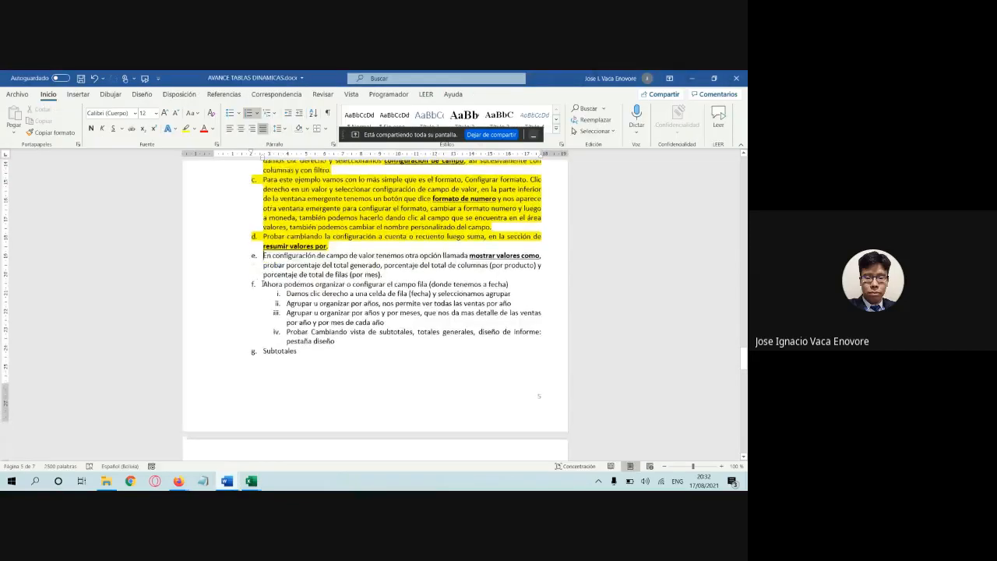
scroll(262, 285, down, 1)
drag(263, 244, 383, 264)
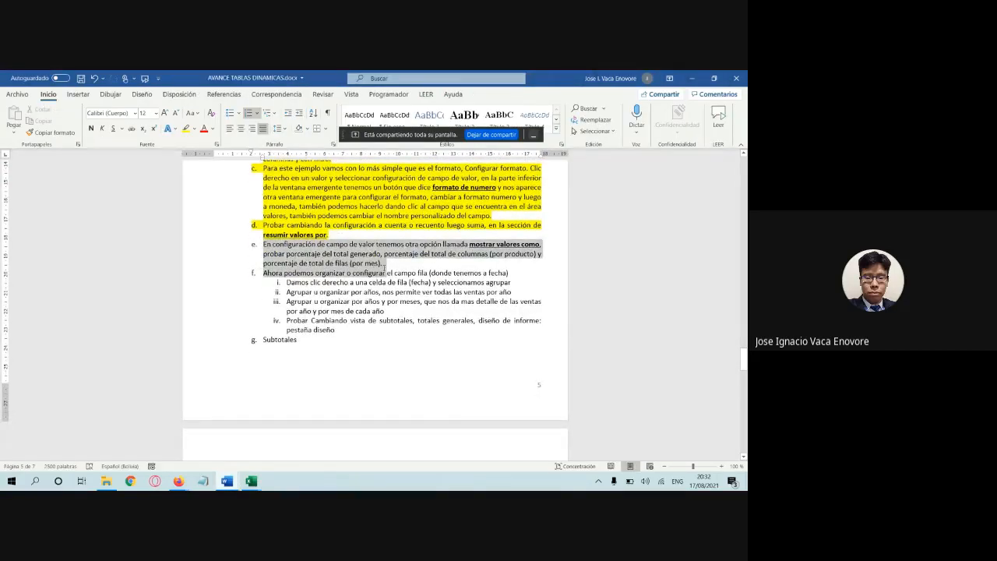
click(185, 128)
Step: Read the date-grouping instructions under item f, and return to the Ejemplo 10.1 workbook in Excel
scroll(299, 291, down, 2)
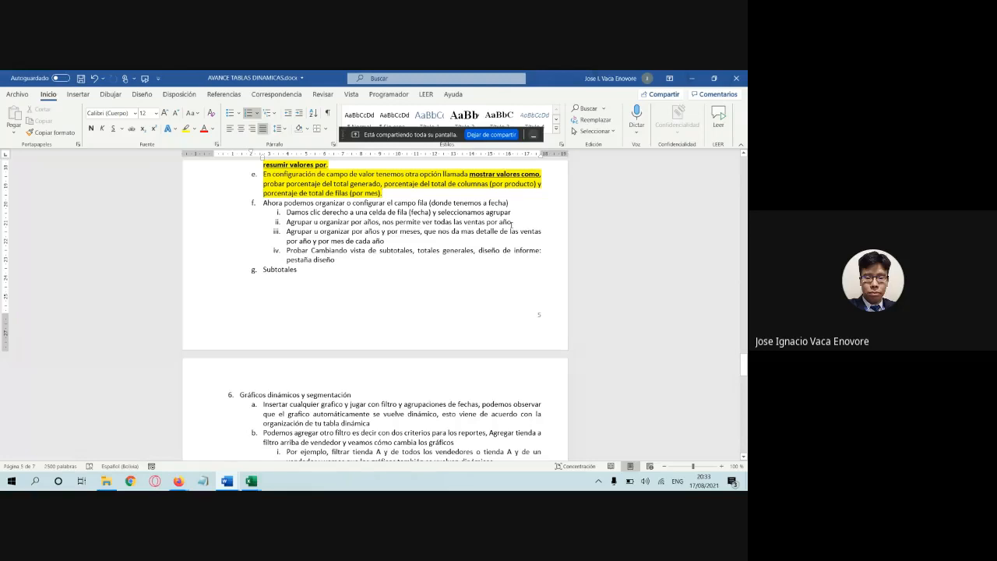
drag(508, 222, 383, 223)
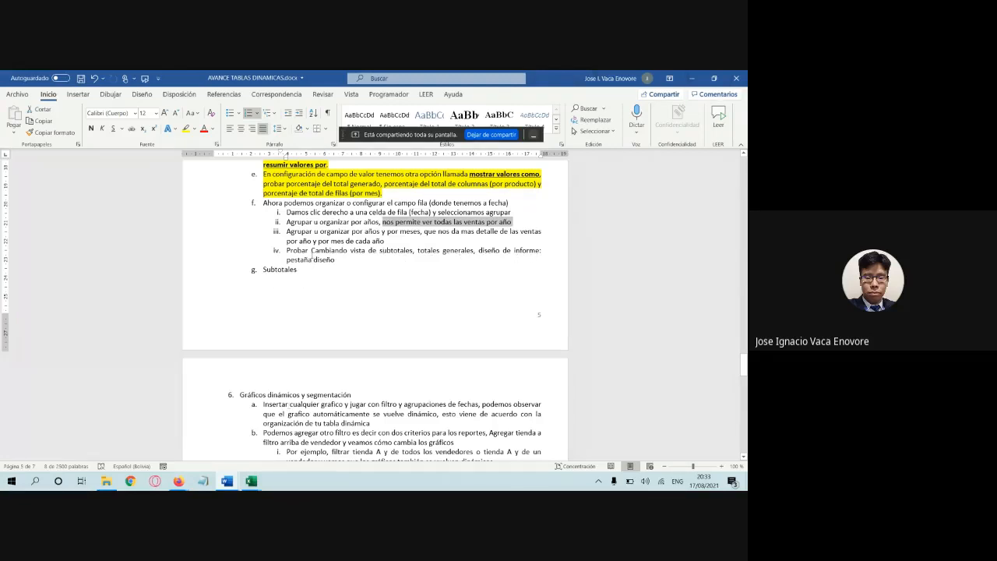
click(251, 481)
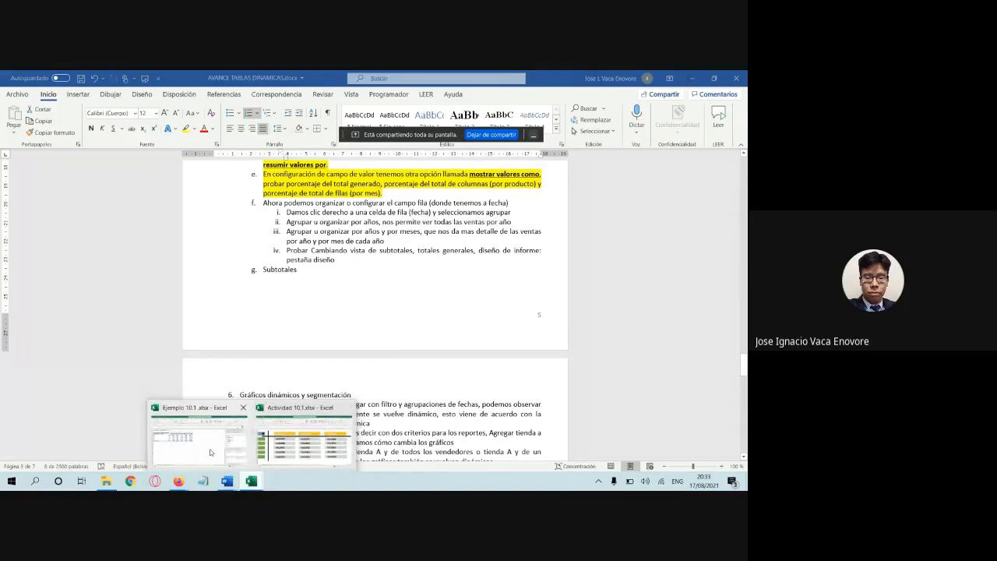
click(209, 451)
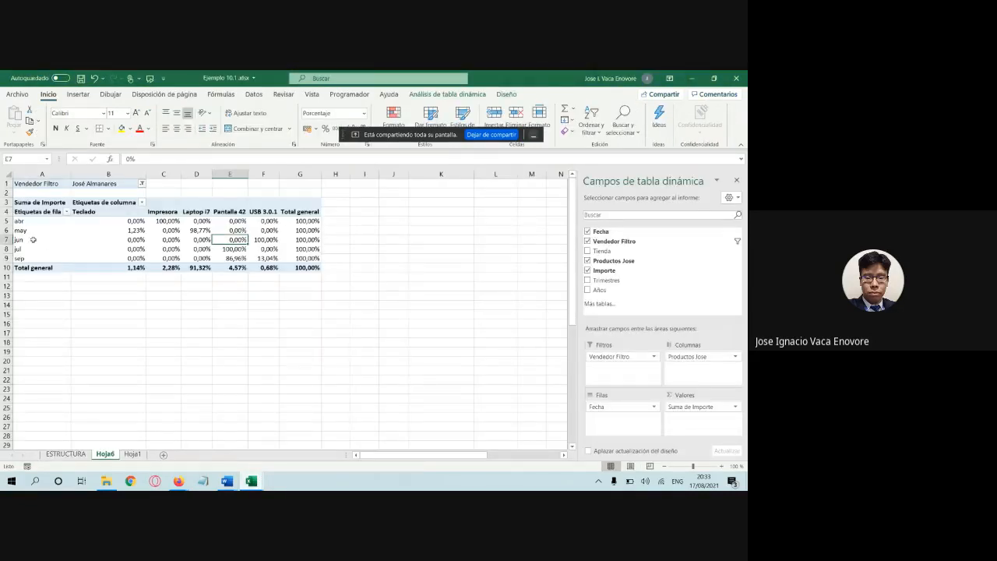
Step: Group the pivot table's Fecha row labels by Meses, Trimestres and Años
right_click(33, 239)
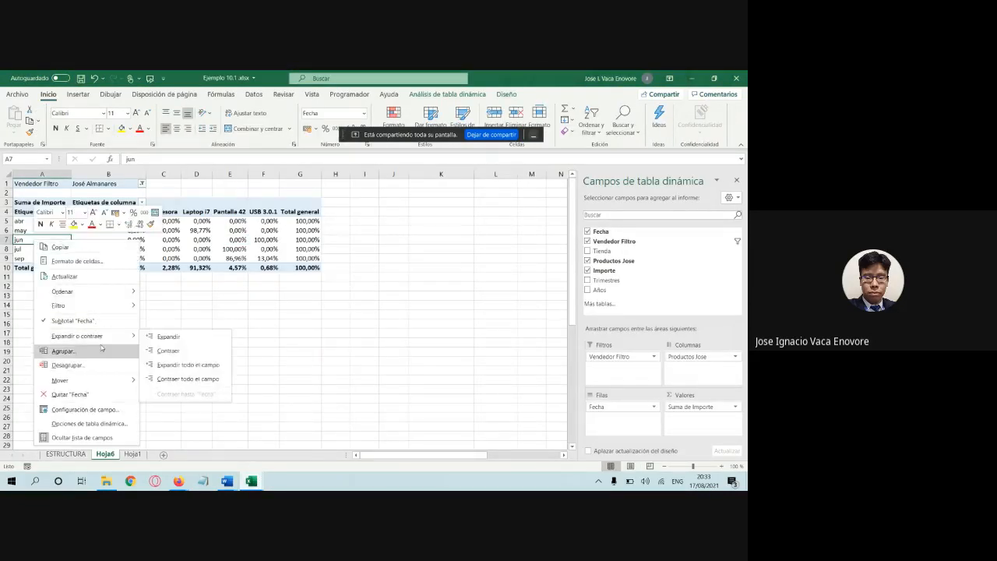
click(101, 351)
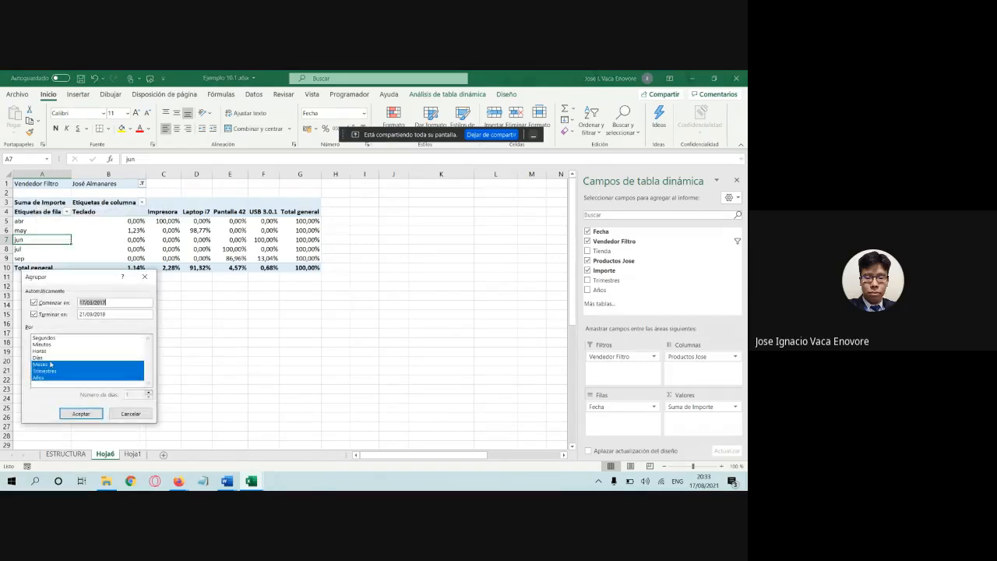
click(81, 413)
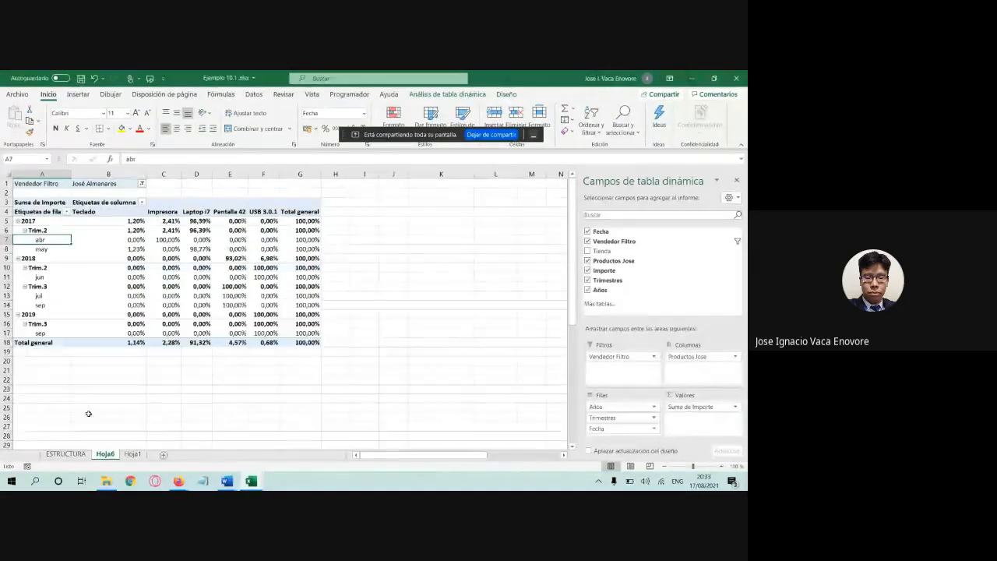
click(105, 225)
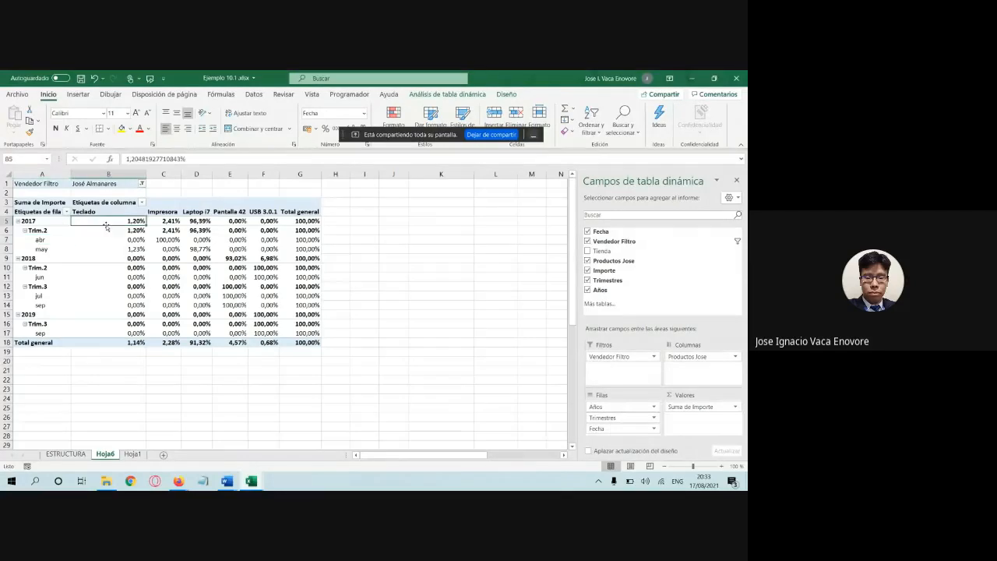
click(33, 222)
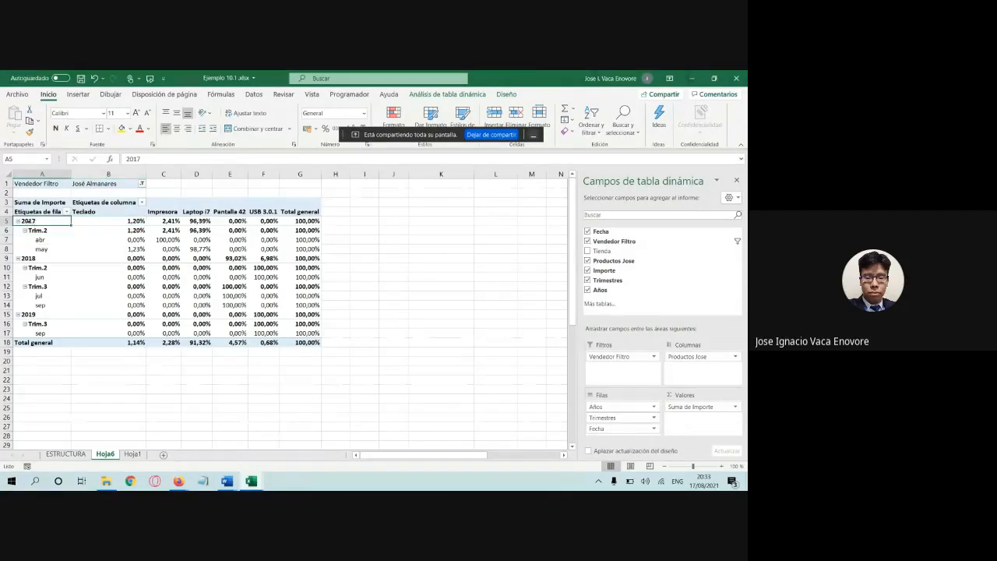
Step: Review the subtotal display options available for the pivot table's design
click(164, 239)
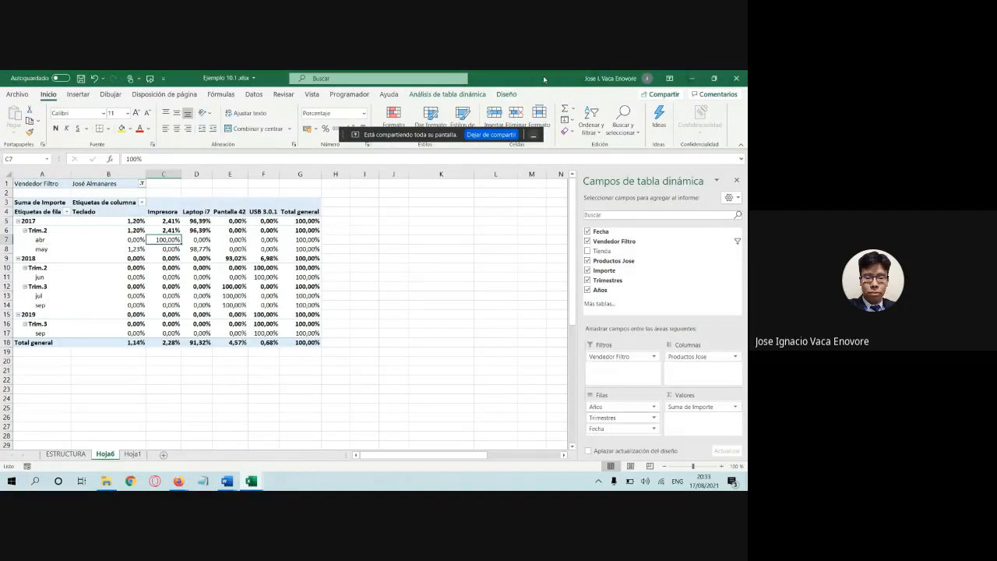
click(507, 95)
click(17, 121)
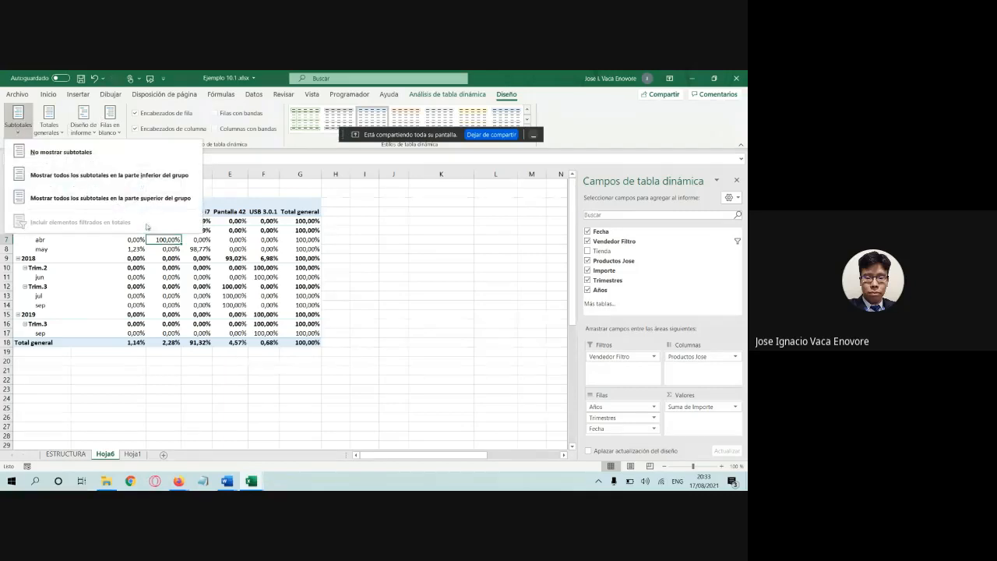
click(319, 295)
click(319, 296)
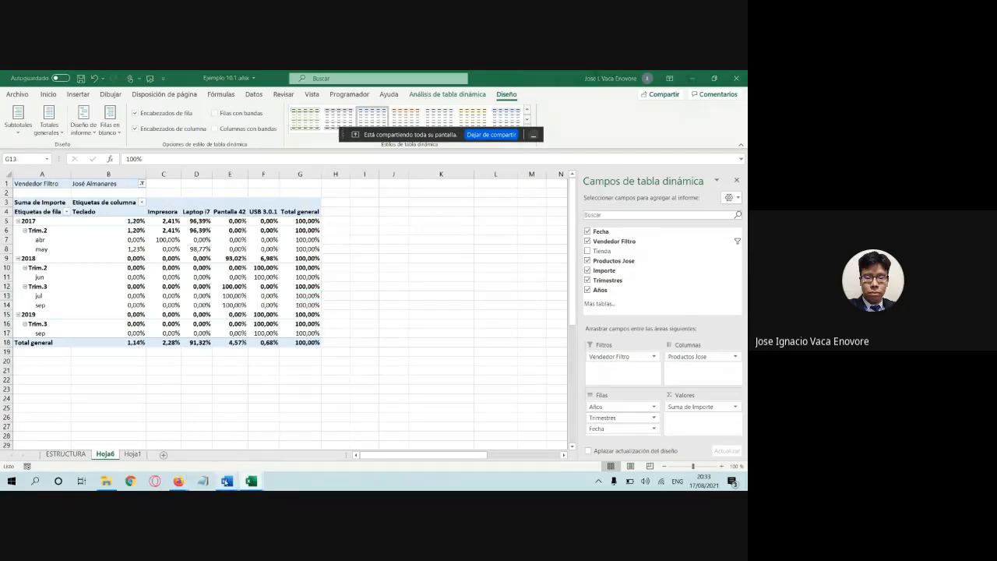
Step: Switch to the Word document and highlight item f with its sub-items and item g, Subtotales, in yellow
mouse_move(226, 481)
click(178, 436)
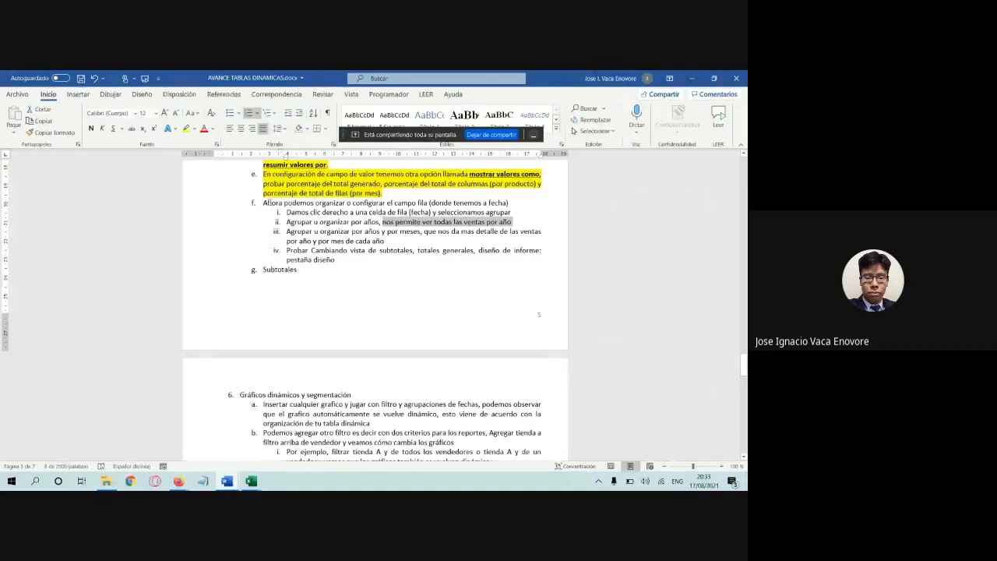
drag(264, 203, 355, 264)
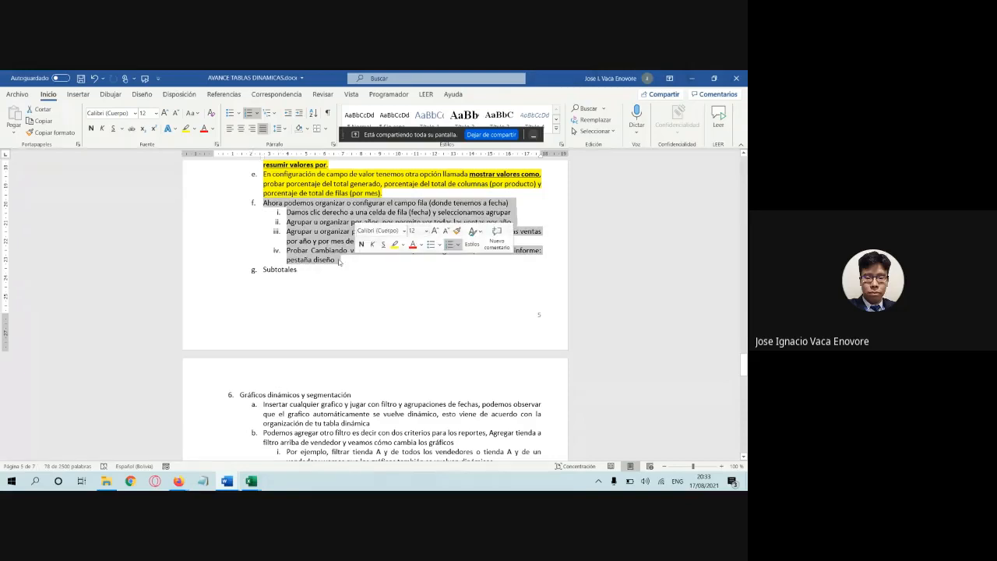
click(299, 269)
drag(298, 269, 263, 203)
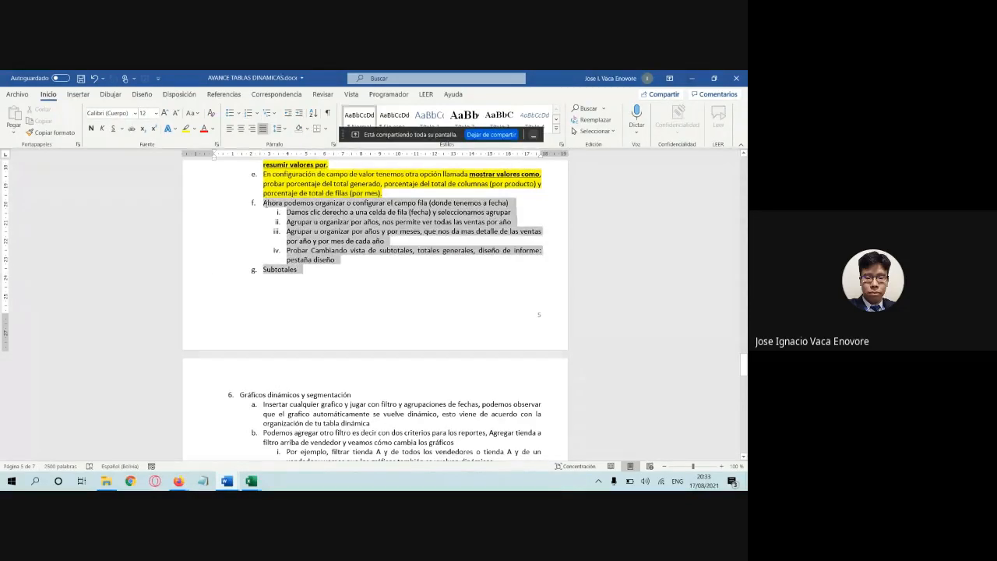
click(186, 128)
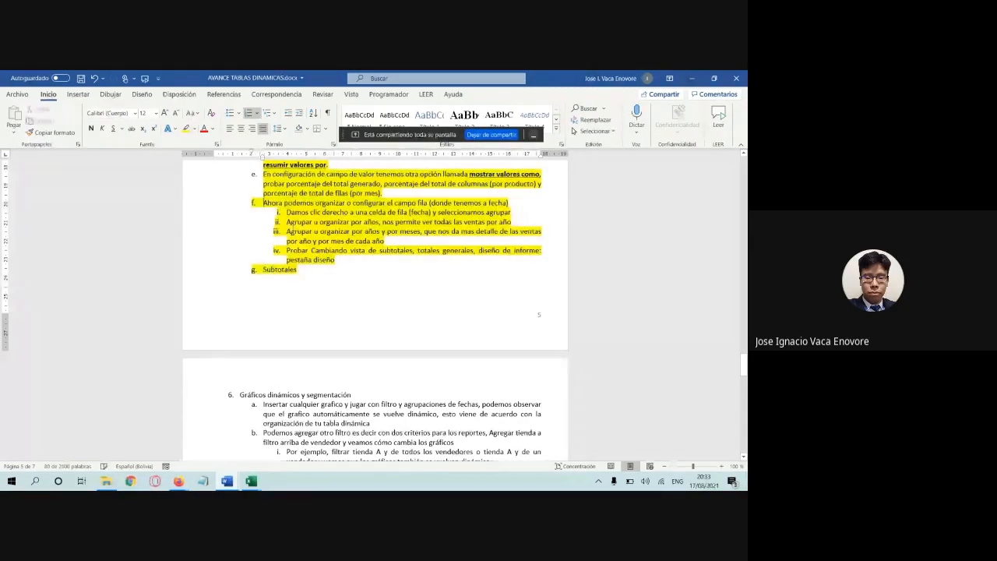
scroll(369, 289, up, 6)
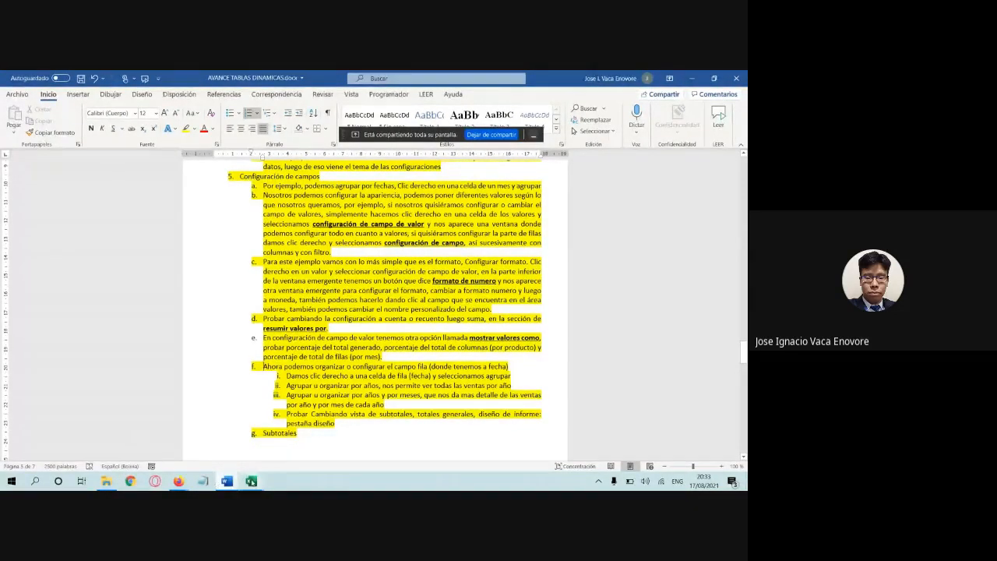
Step: Return to the Excel pivot table and look over the options available for a value cell
mouse_move(251, 481)
click(234, 462)
right_click(201, 268)
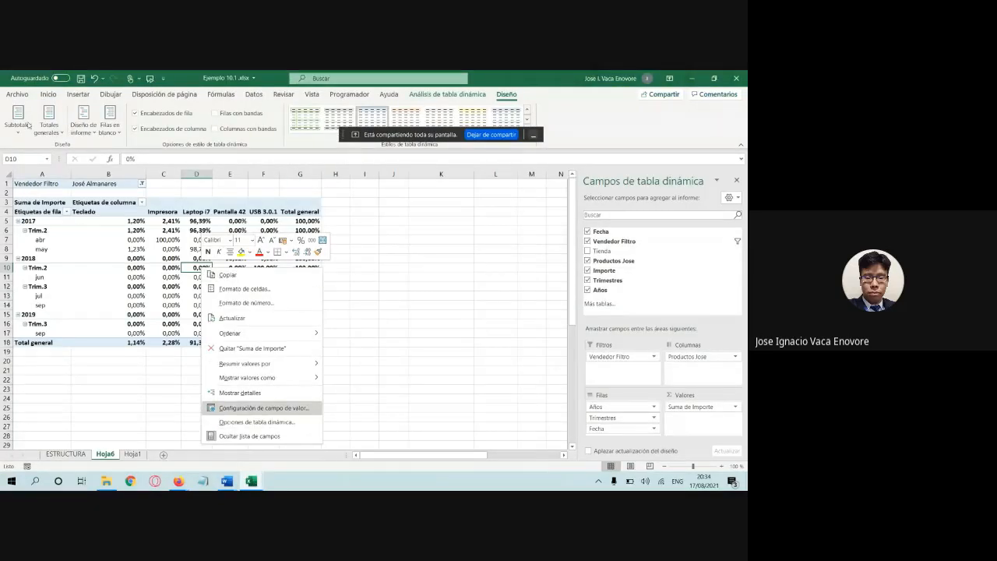
click(128, 258)
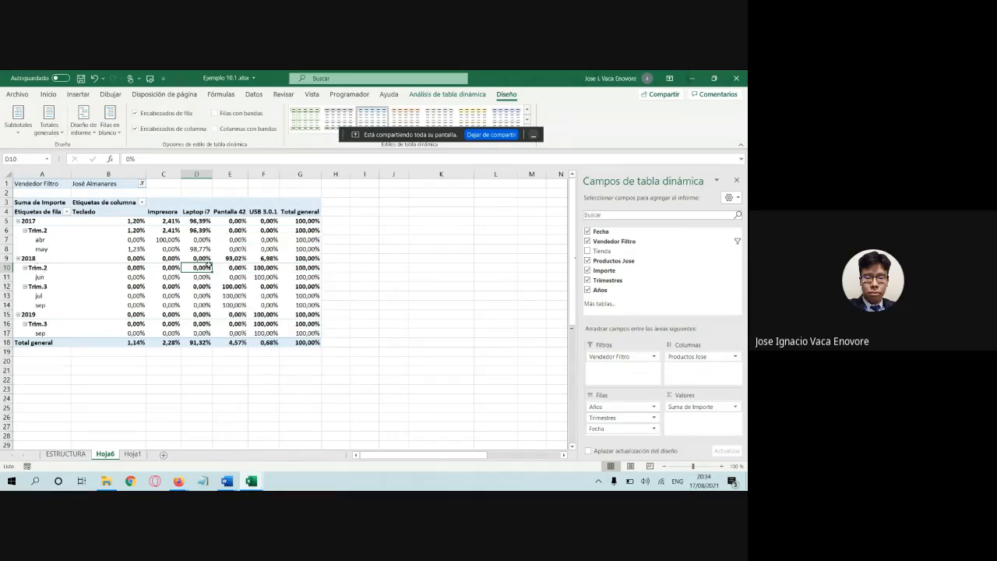
click(264, 277)
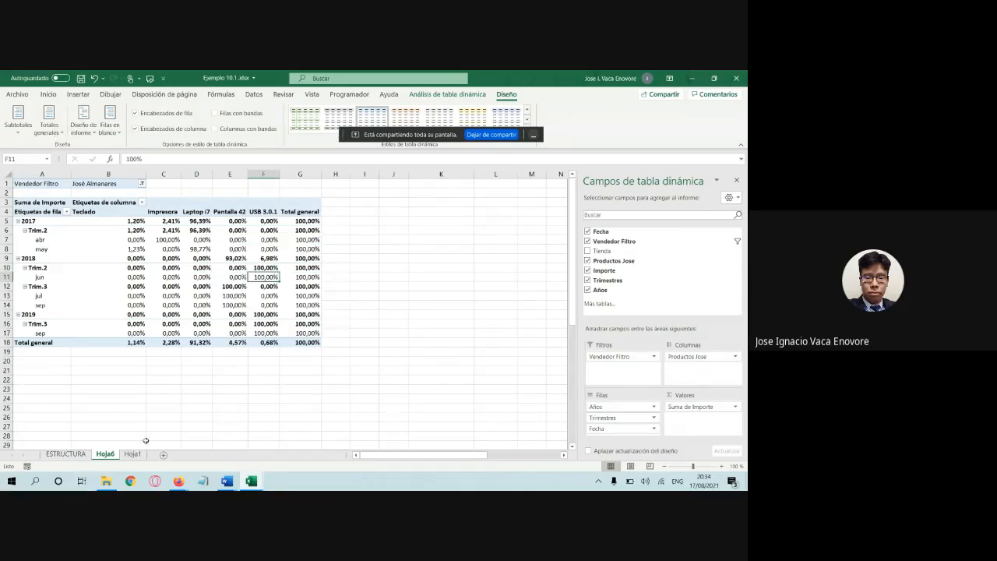
Step: Switch to the Google Meet call in Firefox to check on the meeting participants
click(178, 481)
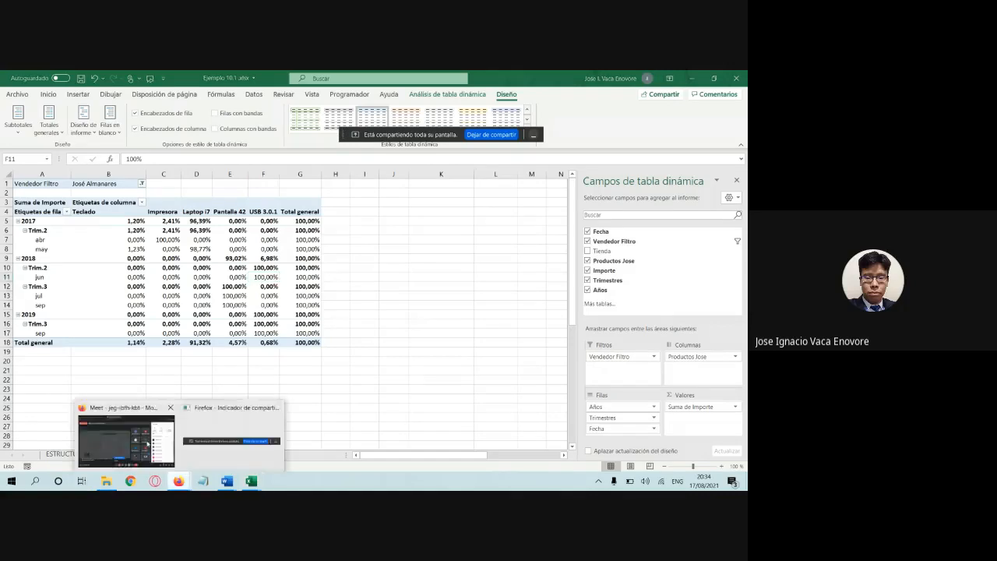
click(146, 439)
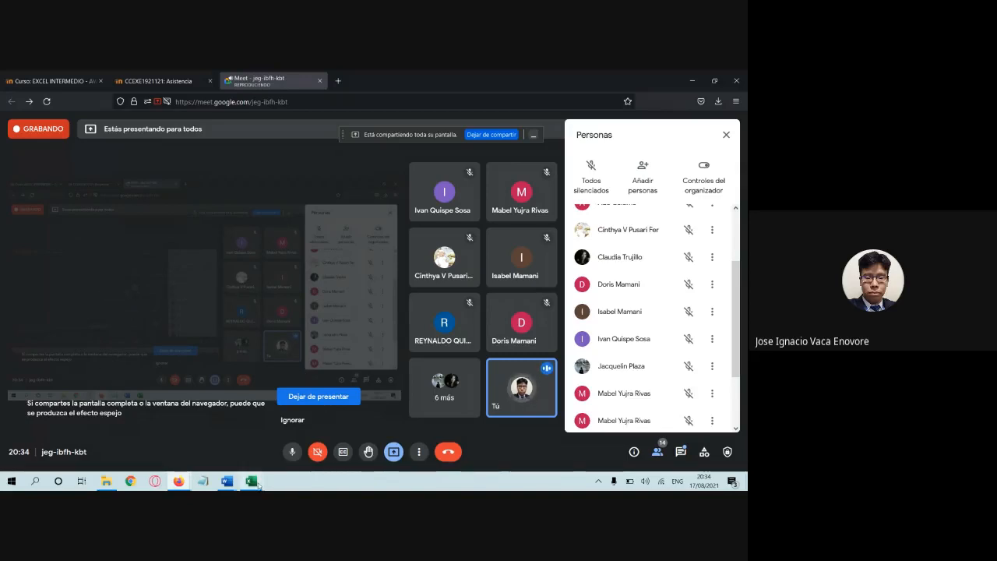
Step: View the Ejercicio I sheet in the Actividad 10.1.xlsx workbook and return to the Google Meet call in Firefox
mouse_move(256, 473)
click(215, 456)
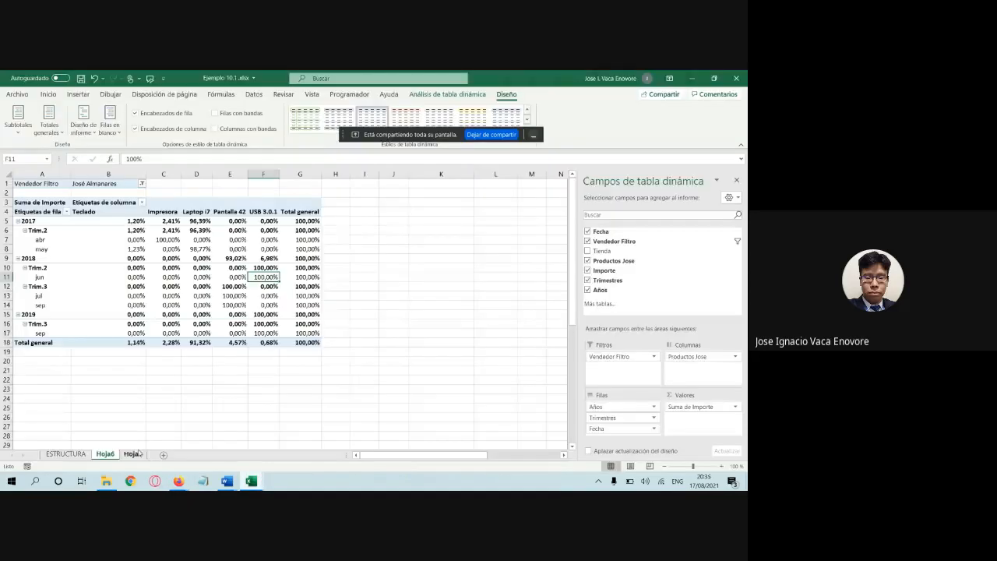
mouse_move(251, 479)
click(304, 436)
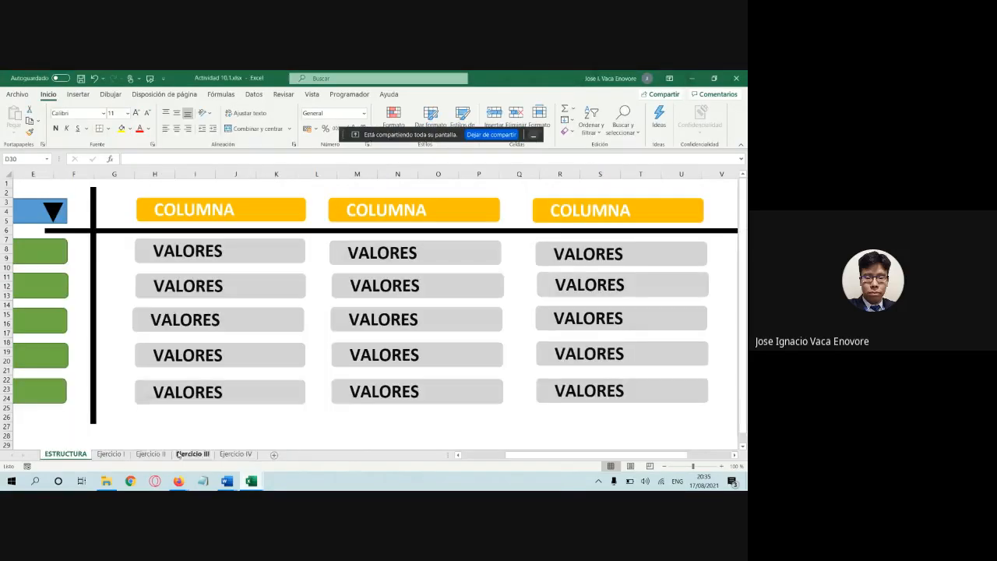
click(116, 455)
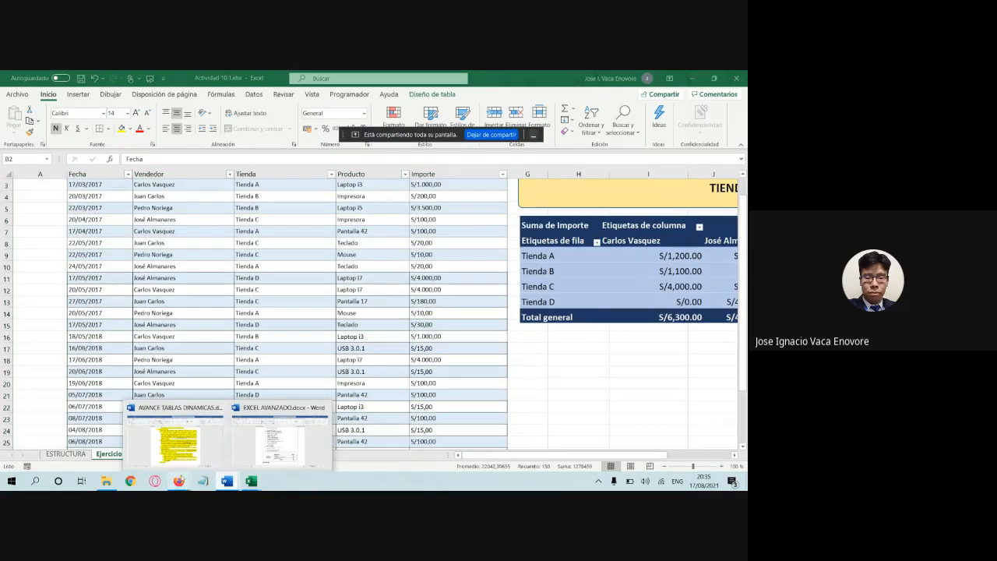
mouse_move(179, 481)
click(124, 440)
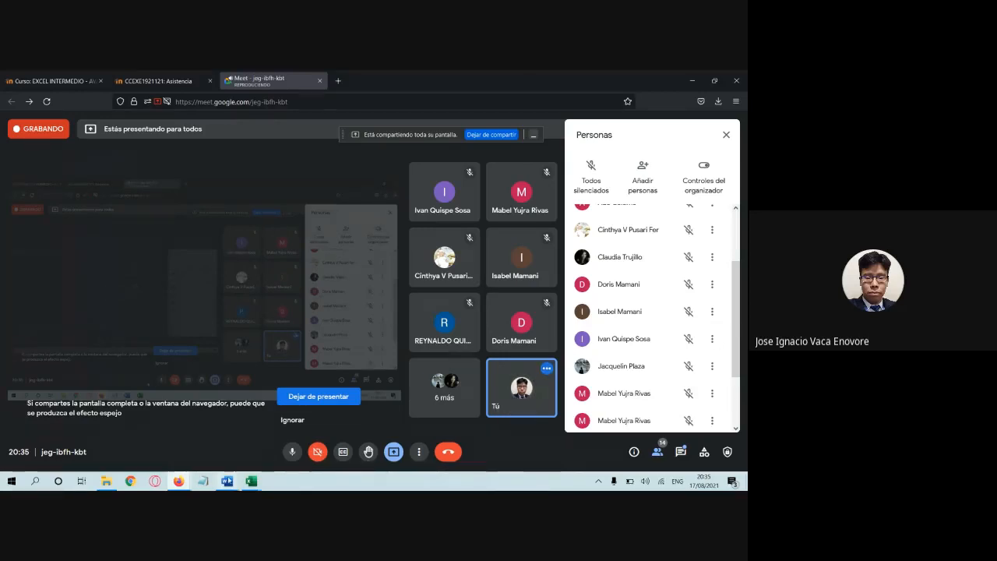
Step: Switch to the AVANCE TABLAS DINAMICAS document in Word and review the highlighted sections and the pending sections from item 6 onward
mouse_move(227, 480)
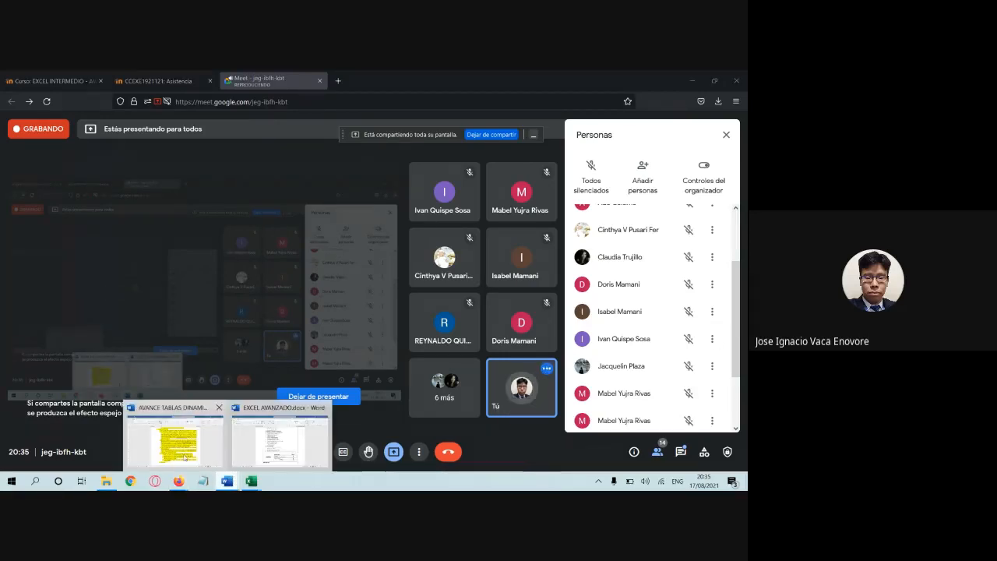
click(185, 458)
scroll(594, 284, down, 3)
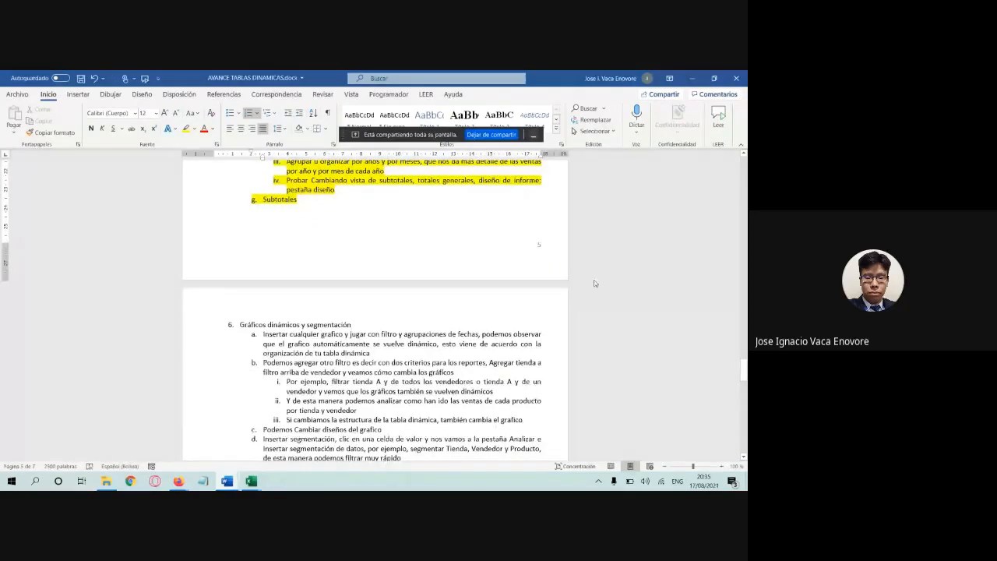
scroll(594, 284, up, 10)
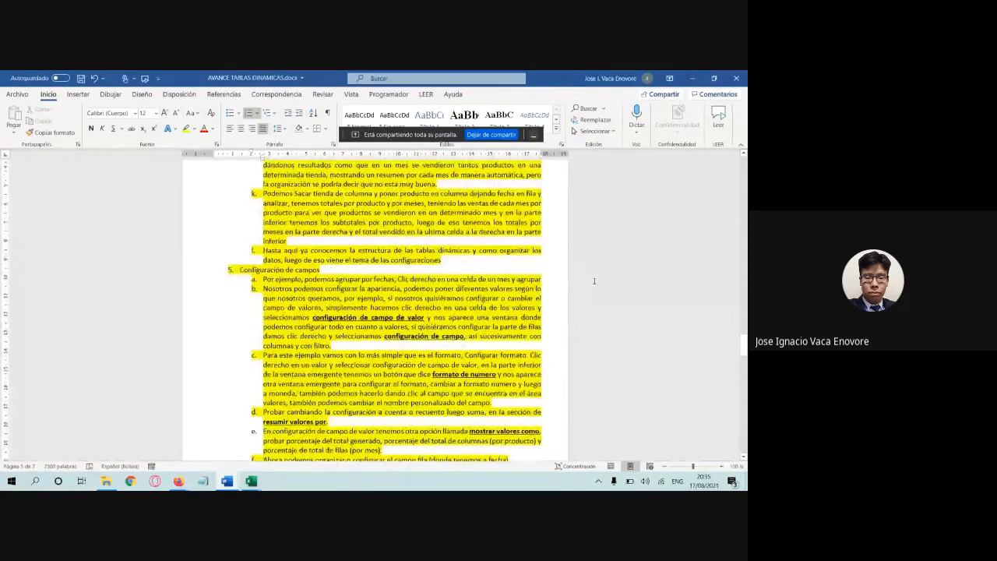
scroll(595, 282, up, 10)
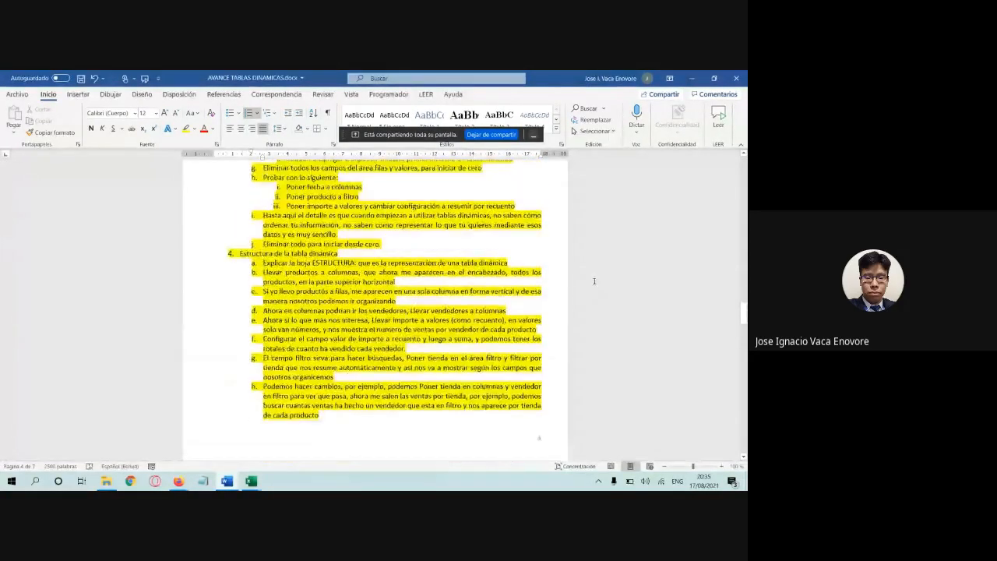
scroll(594, 281, up, 5)
scroll(597, 282, down, 8)
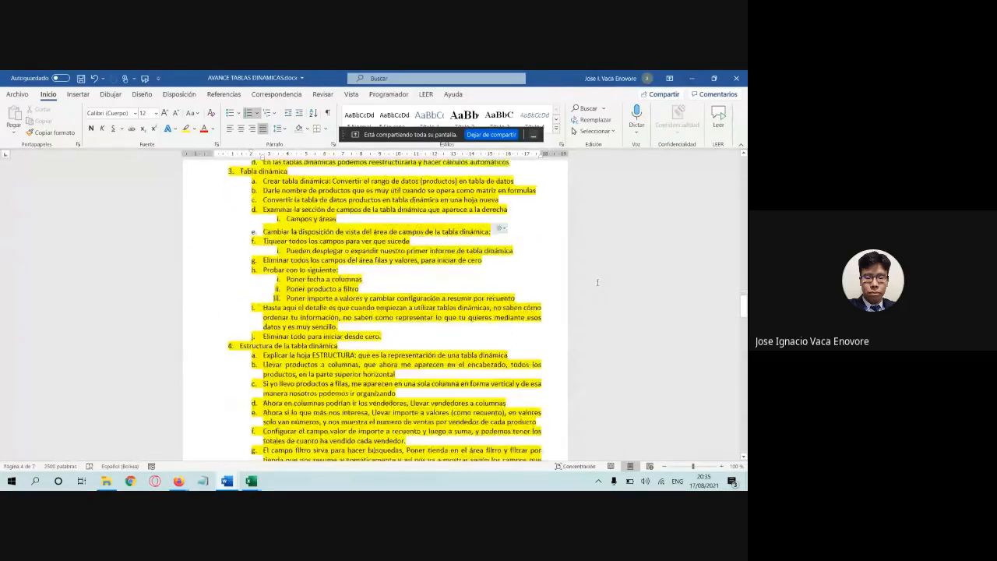
scroll(597, 282, down, 20)
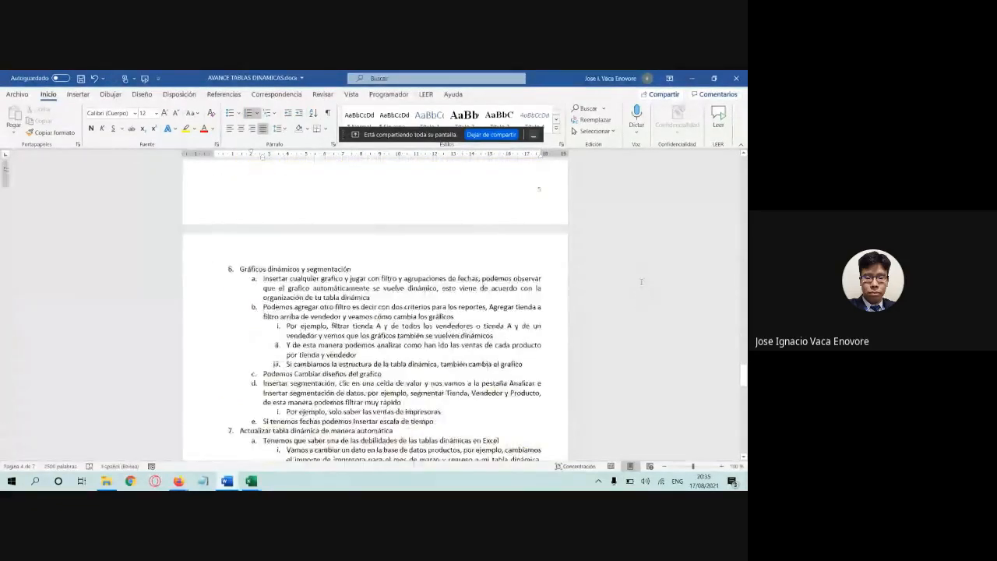
scroll(641, 282, down, 1)
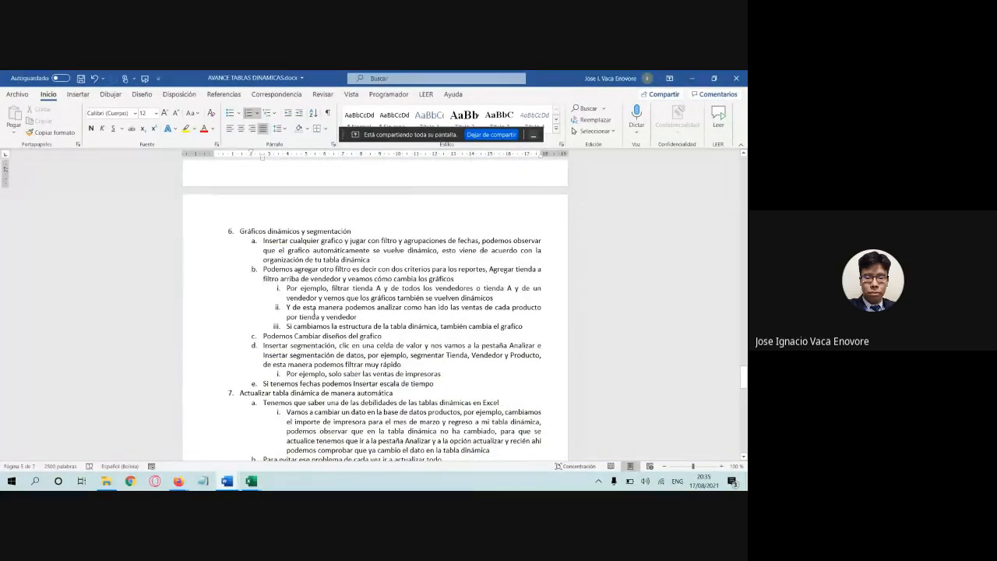
scroll(314, 312, down, 15)
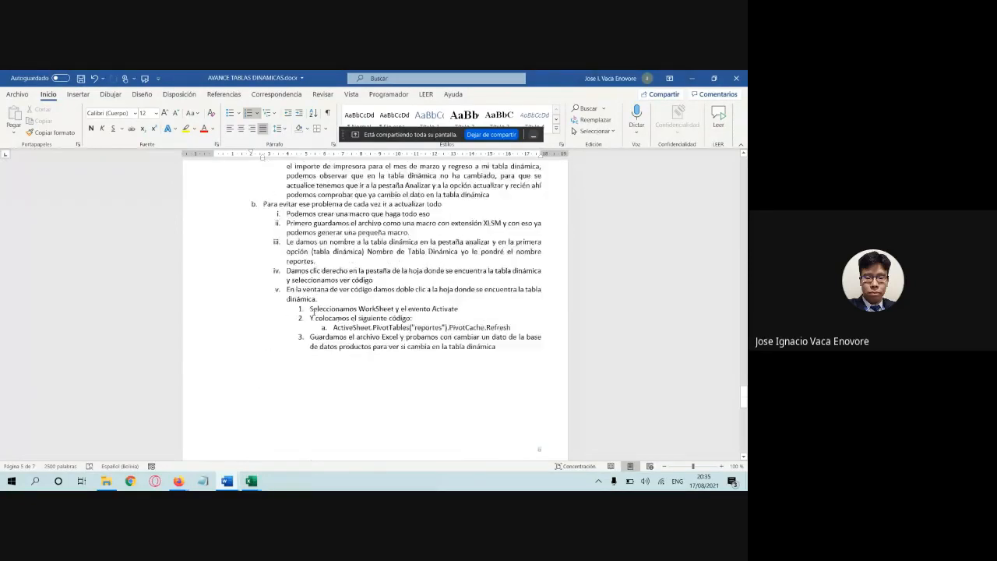
scroll(314, 319, up, 12)
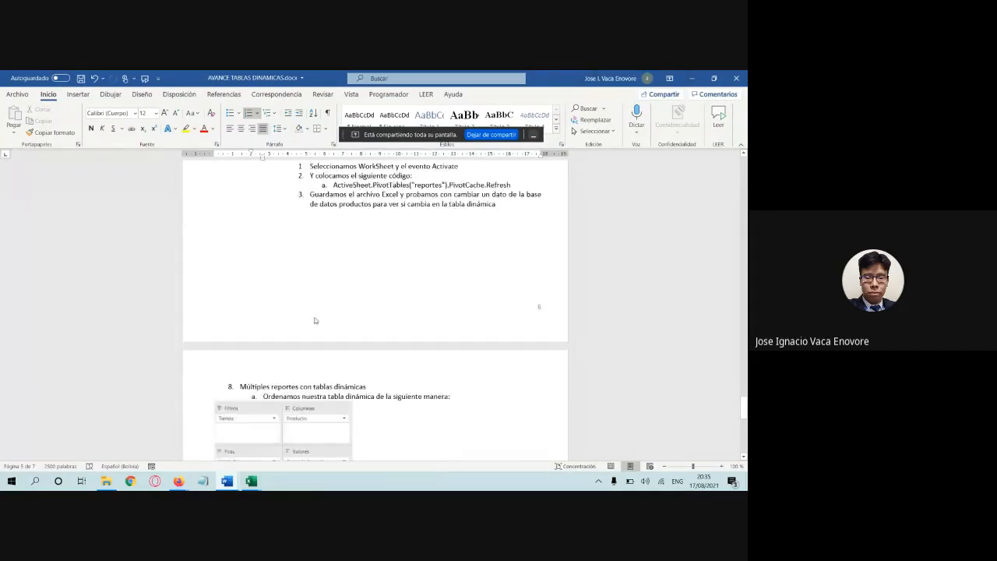
scroll(315, 318, up, 4)
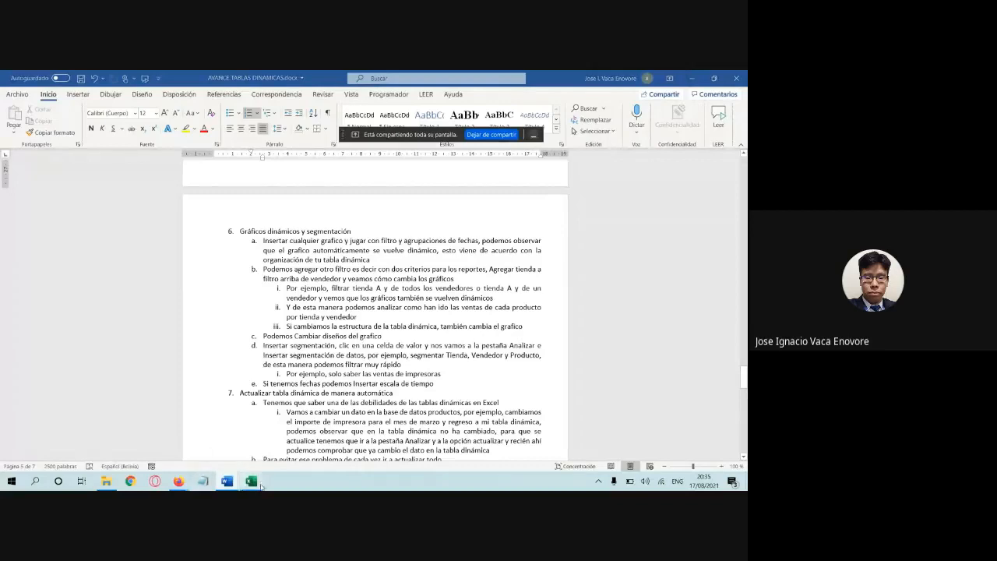
Step: Check the pivot table on Hoja6 of Ejemplo 10.1.xlsx and return to Word to read section 6, Gráficos dinámicos y segmentación
mouse_move(251, 481)
click(216, 458)
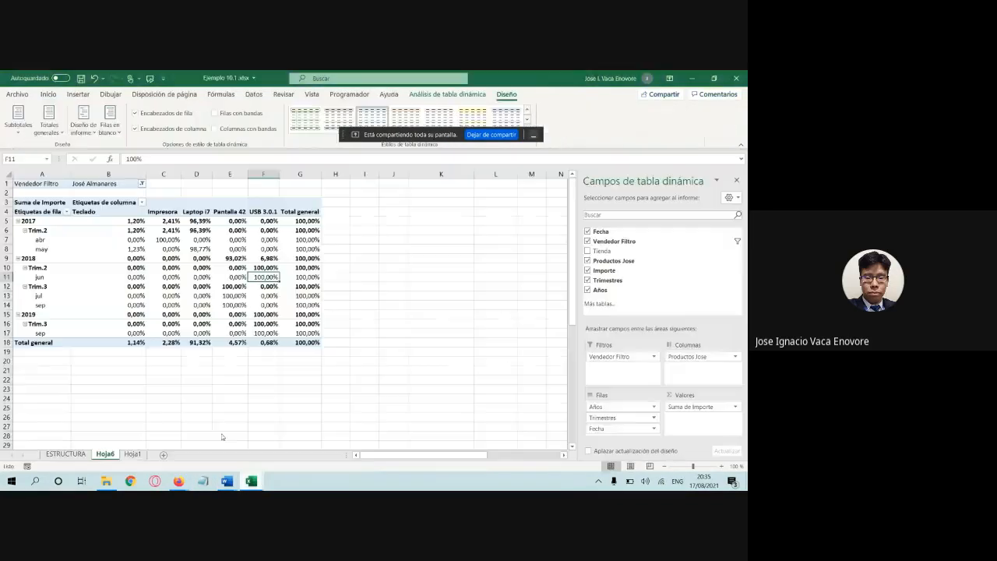
click(195, 284)
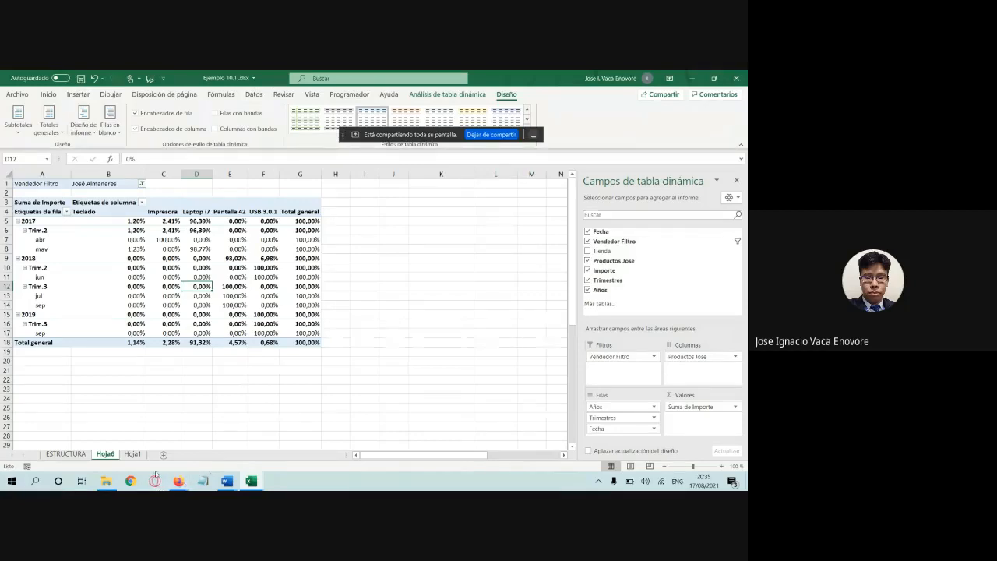
mouse_move(226, 481)
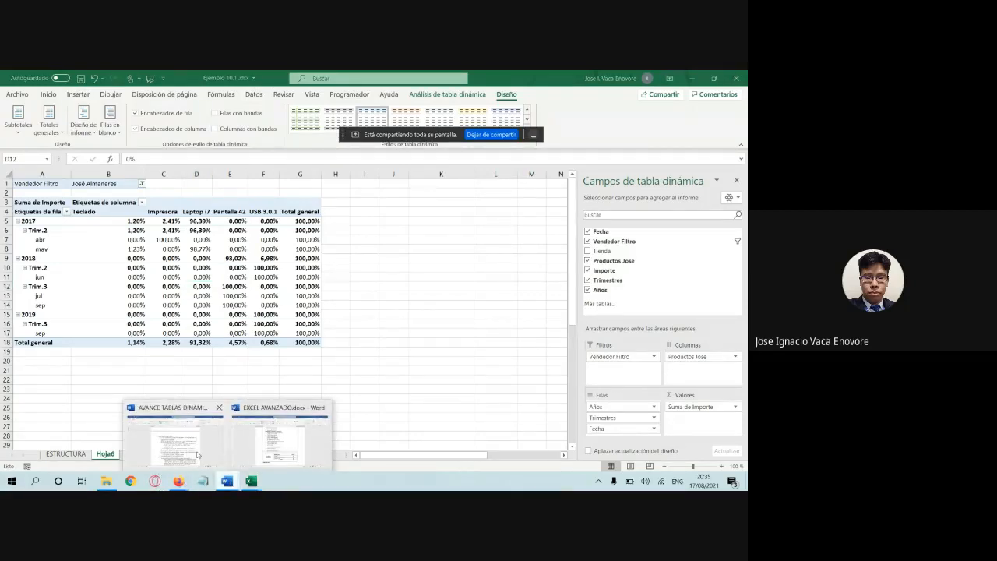
click(197, 455)
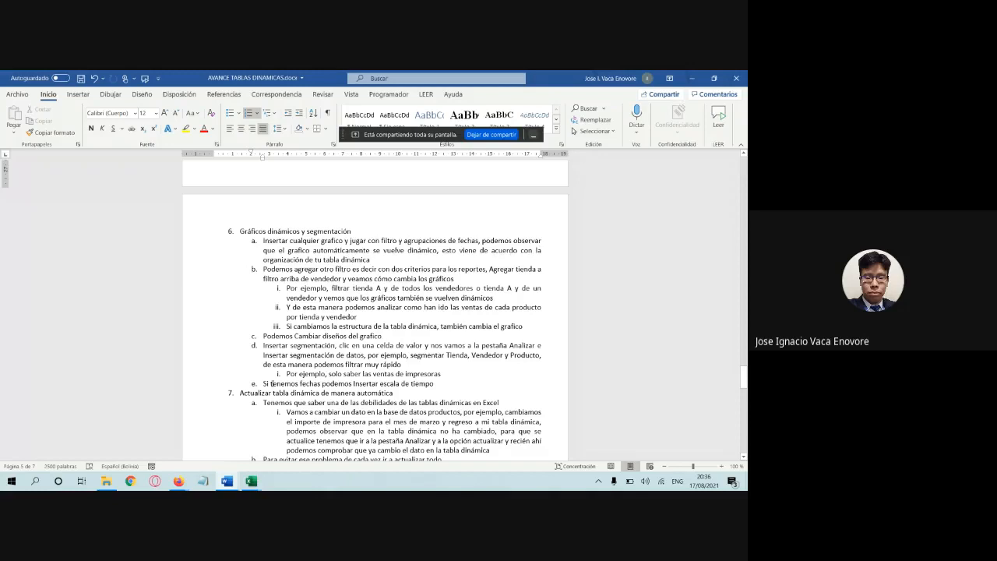
Step: Switch to Ejemplo 10.1.xlsx in Excel, insert a 2-D stacked column chart from the pivot table and move it to the right
mouse_move(251, 481)
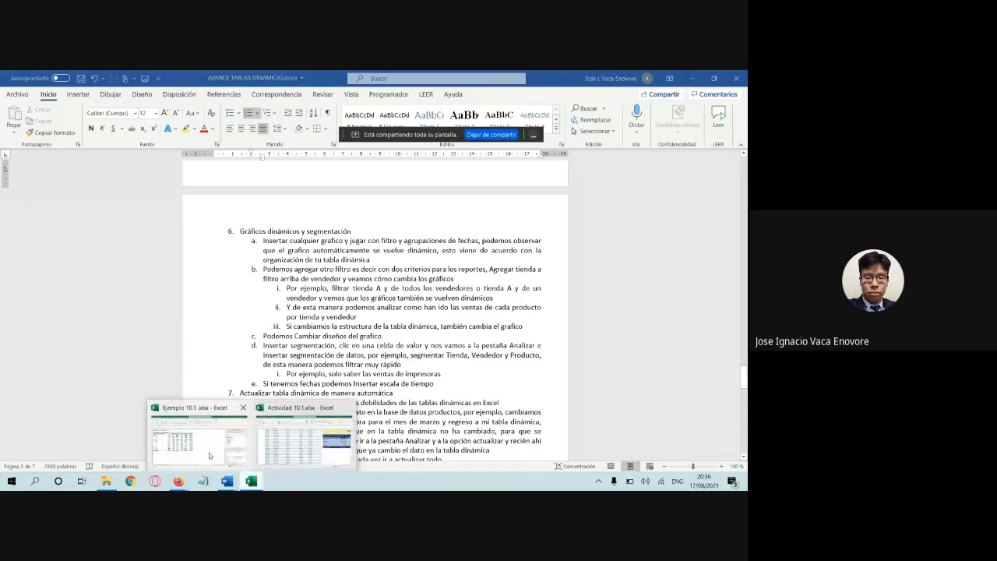
click(206, 436)
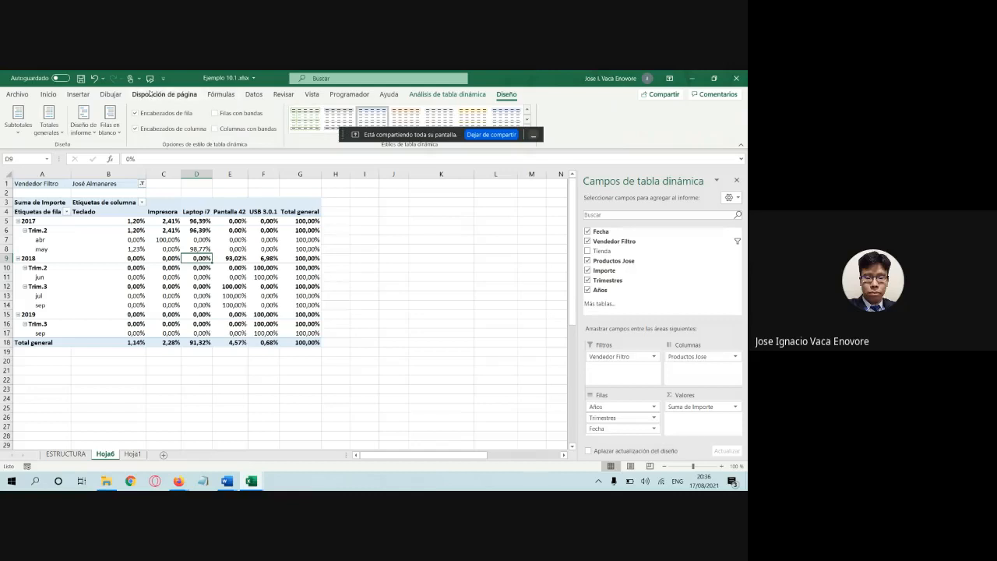
click(87, 95)
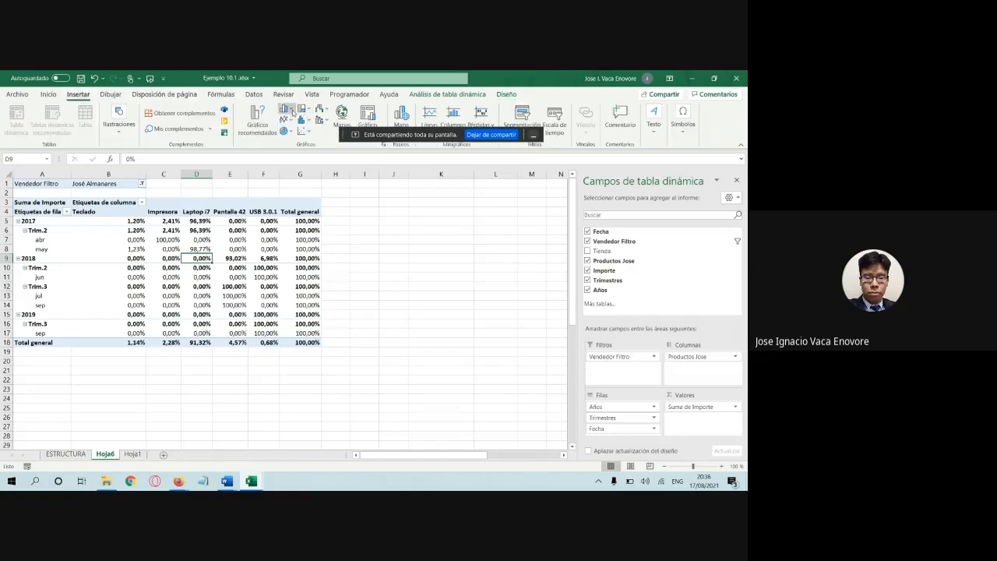
click(290, 111)
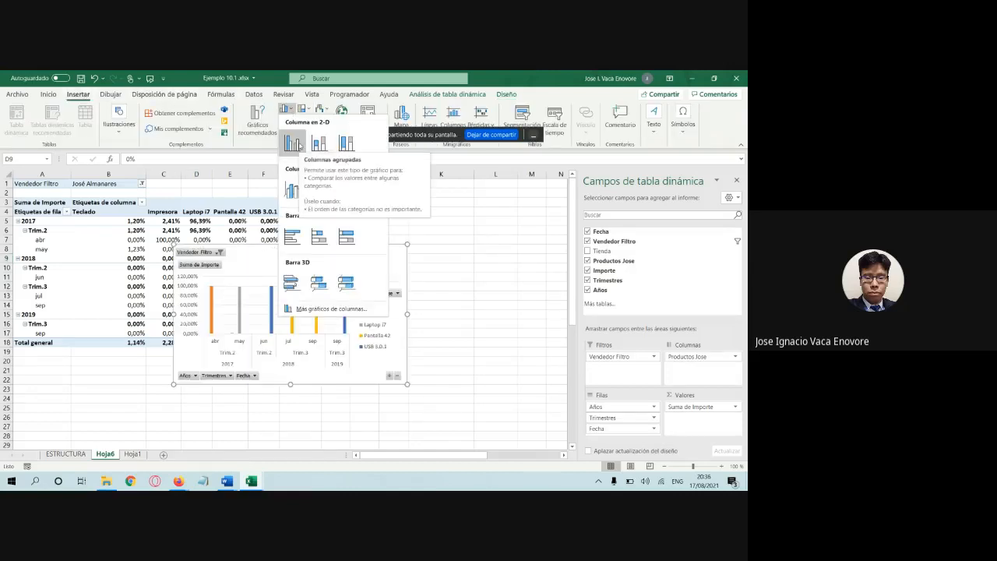
click(321, 150)
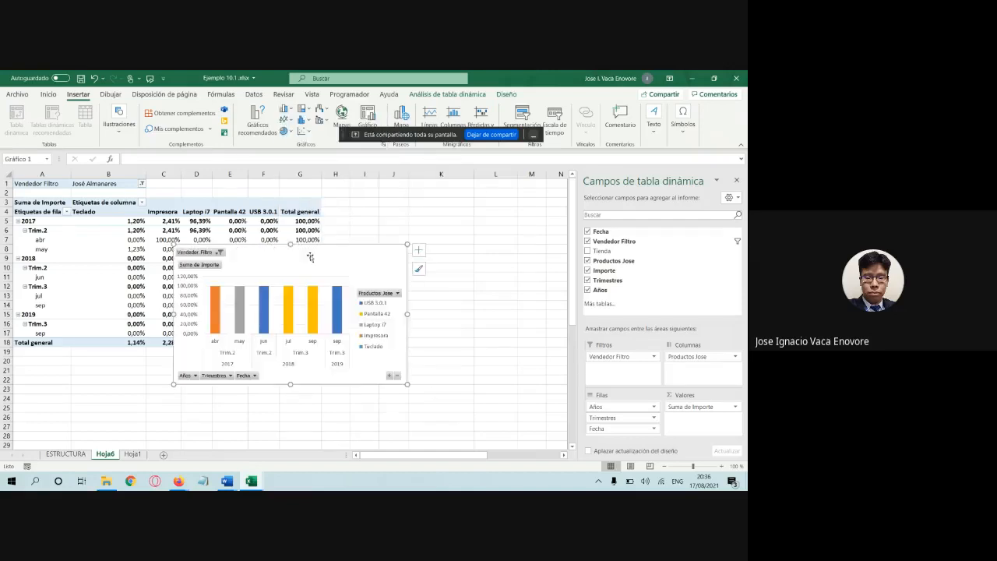
drag(311, 257, 378, 254)
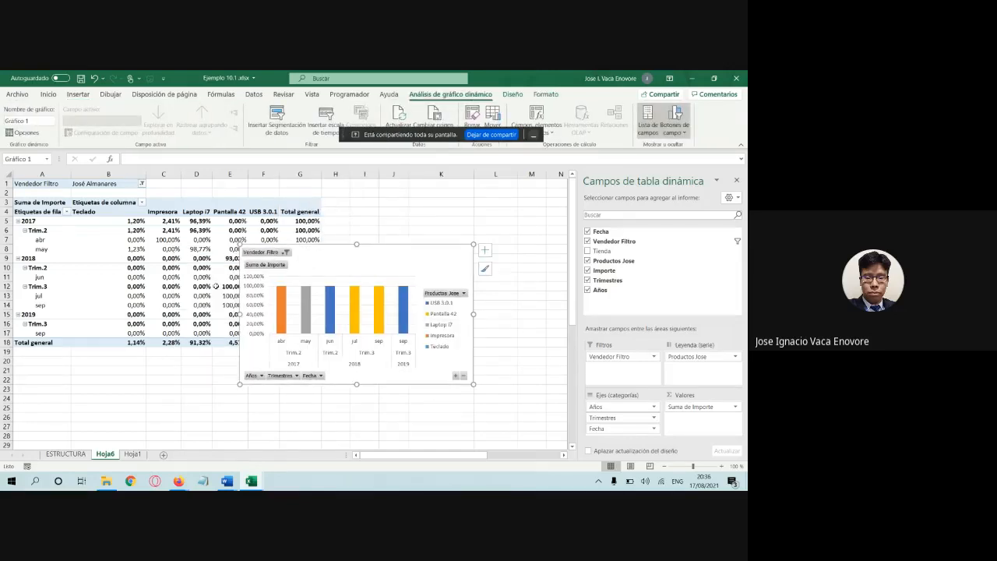
Step: Filter the pivot chart by the first individual vendor in the Vendedor Filtro list
click(286, 251)
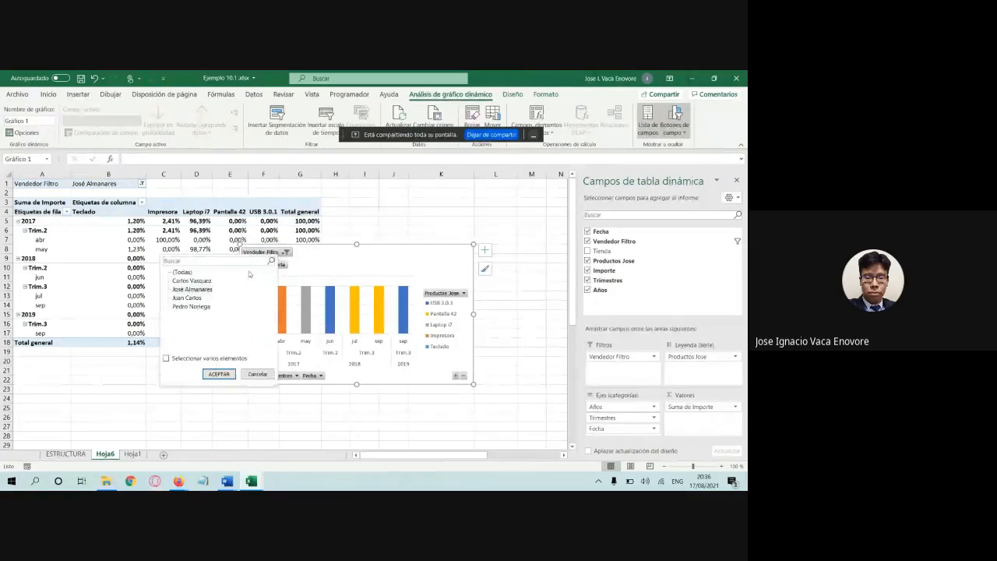
click(193, 281)
click(219, 374)
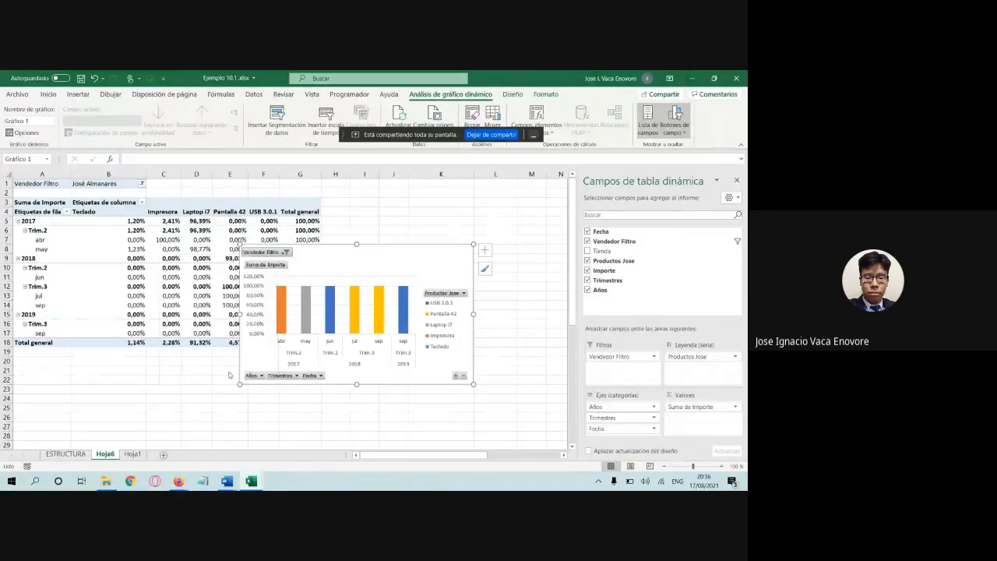
Step: Set the chart's Vendedor Filtro to (Todas) and move the chart further right, over about columns I to N
click(268, 254)
click(174, 273)
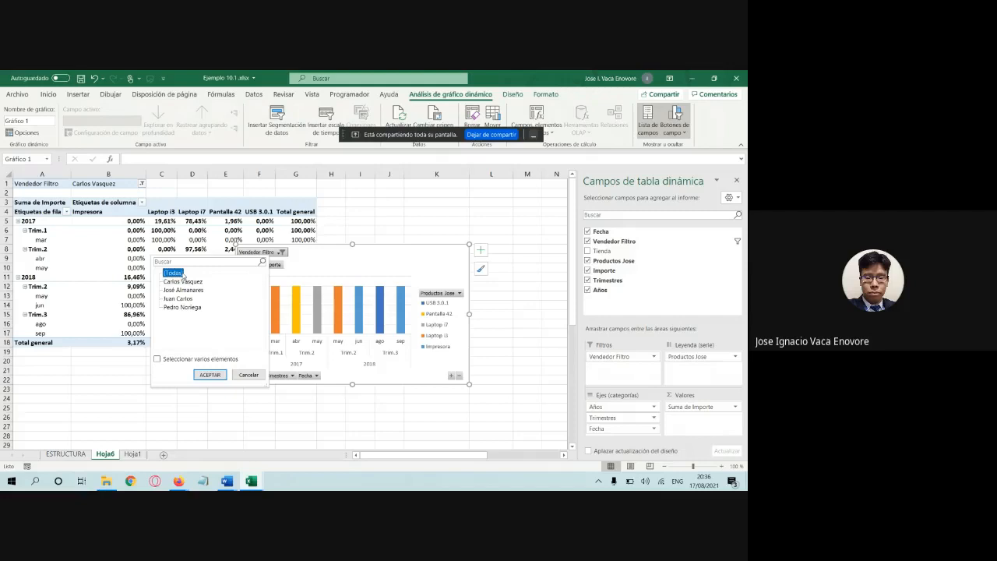
click(210, 375)
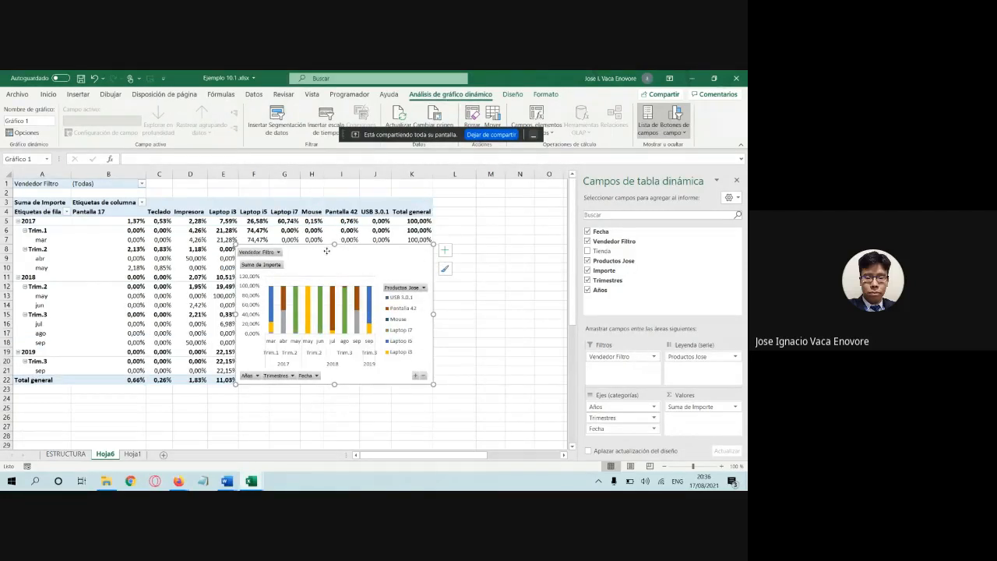
drag(262, 345, 365, 354)
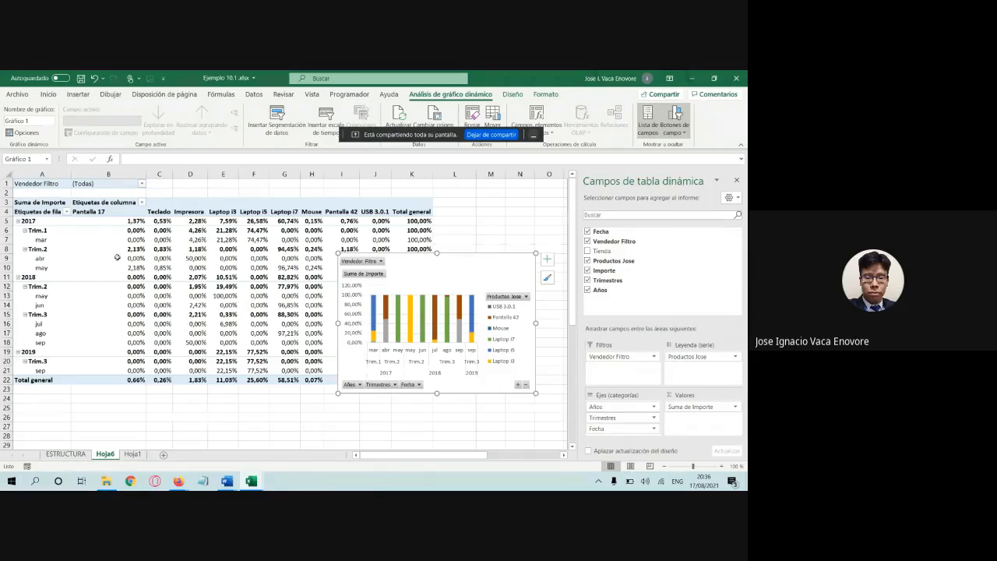
Step: Review the pivot chart's Productos Jose filter options, its chart elements and the available chart styles
click(526, 297)
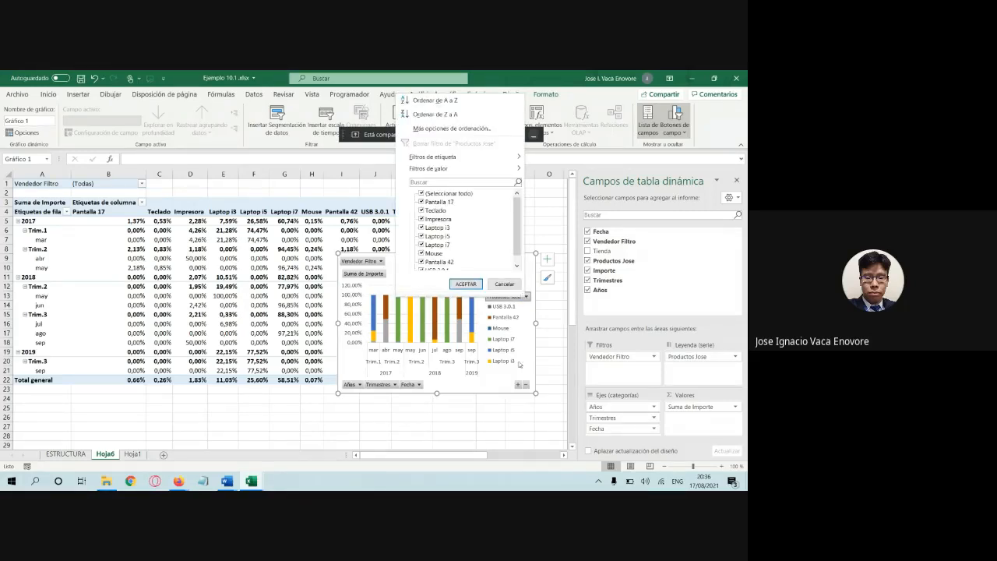
click(525, 335)
click(547, 259)
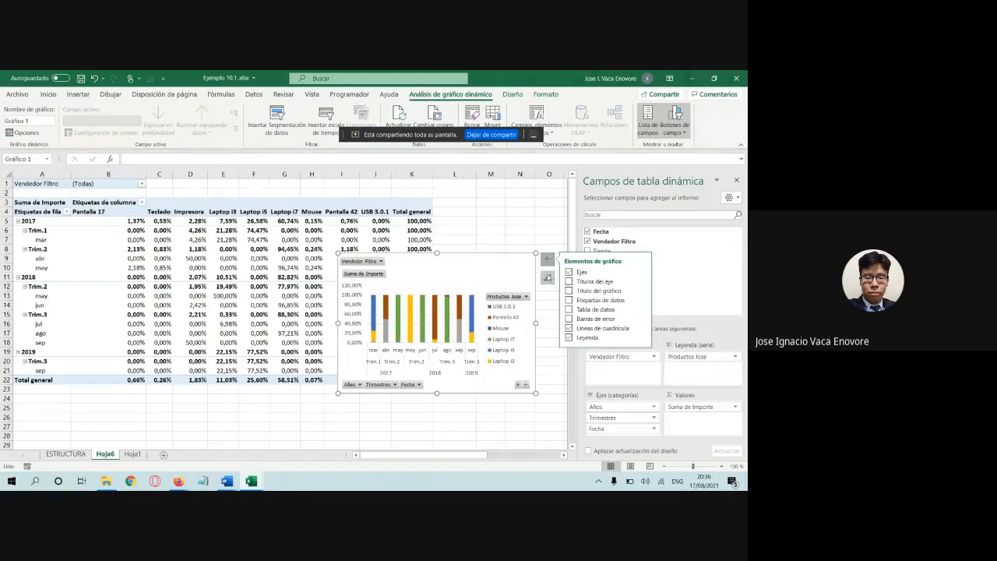
click(547, 278)
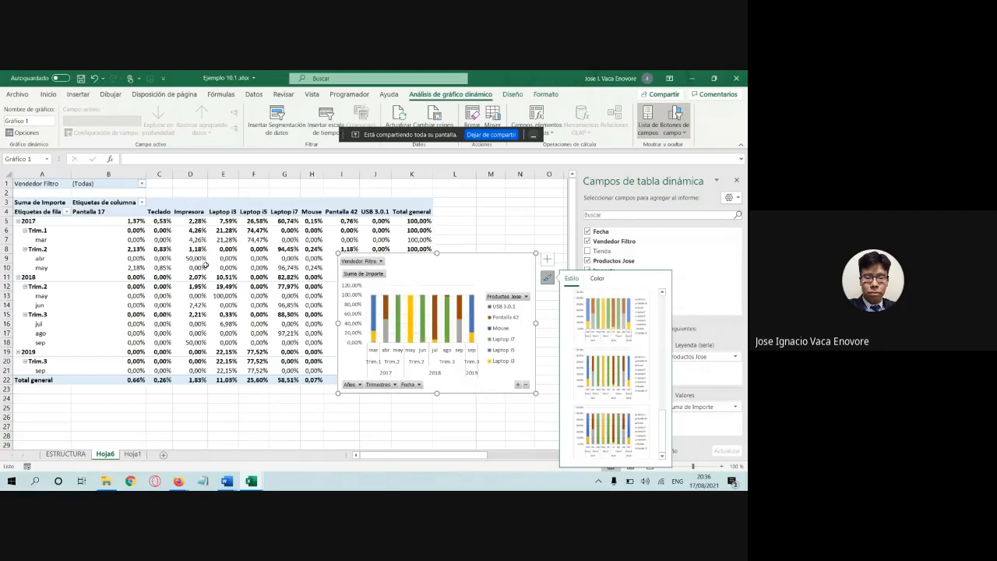
Step: Switch to the AVANCE TABLAS DINAMICAS document in Word and highlight item a of section 6 in yellow
click(227, 481)
click(185, 449)
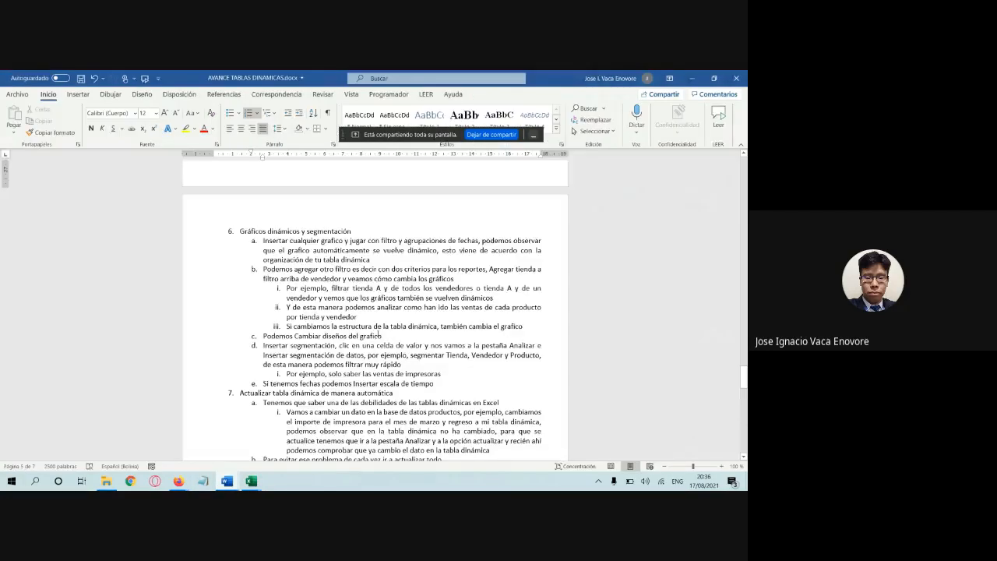
drag(263, 241, 373, 259)
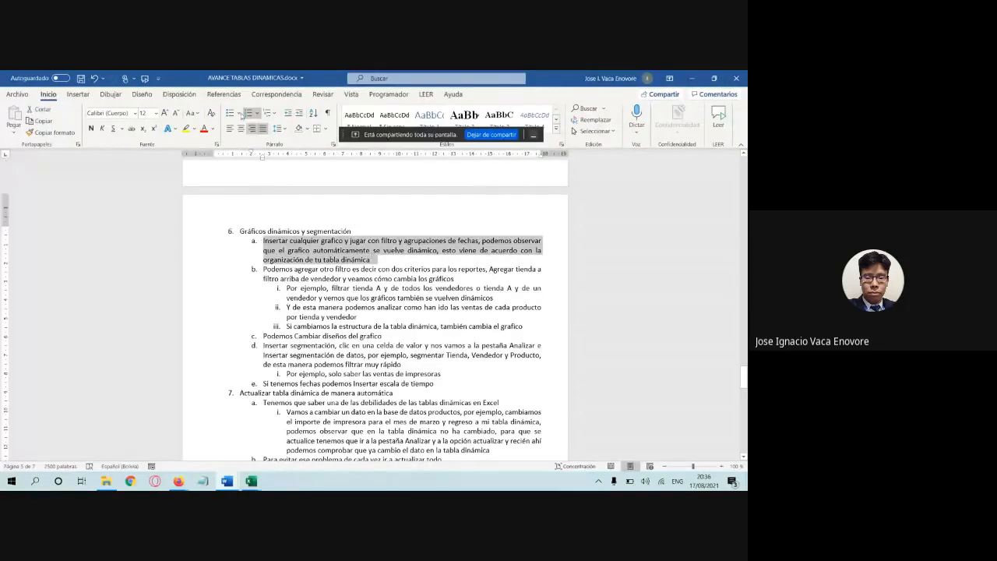
click(186, 128)
click(310, 298)
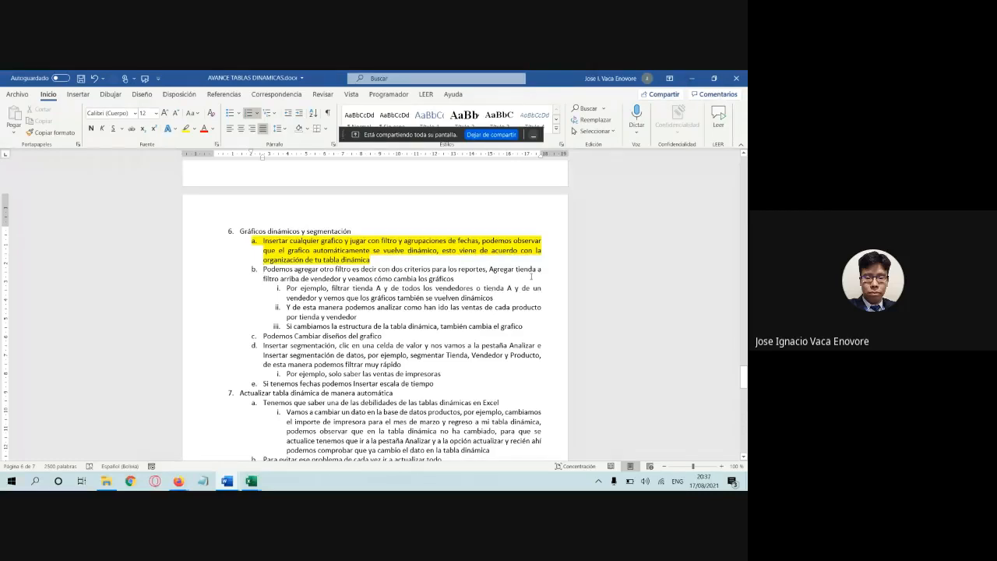
Step: Switch to Ejemplo 10.1.xlsx in Excel and add the Tienda field as a report filter above Vendedor Filtro
click(251, 481)
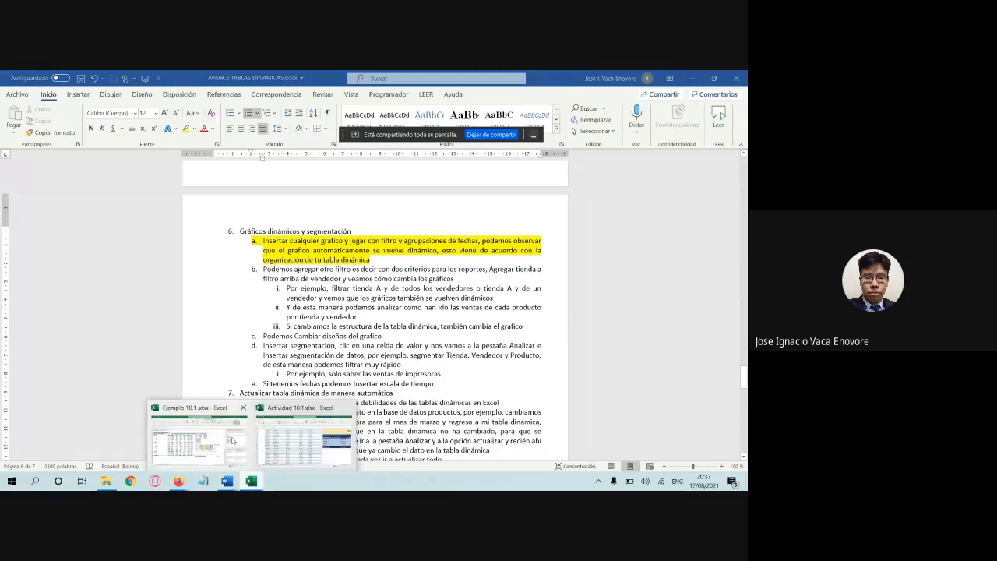
click(231, 441)
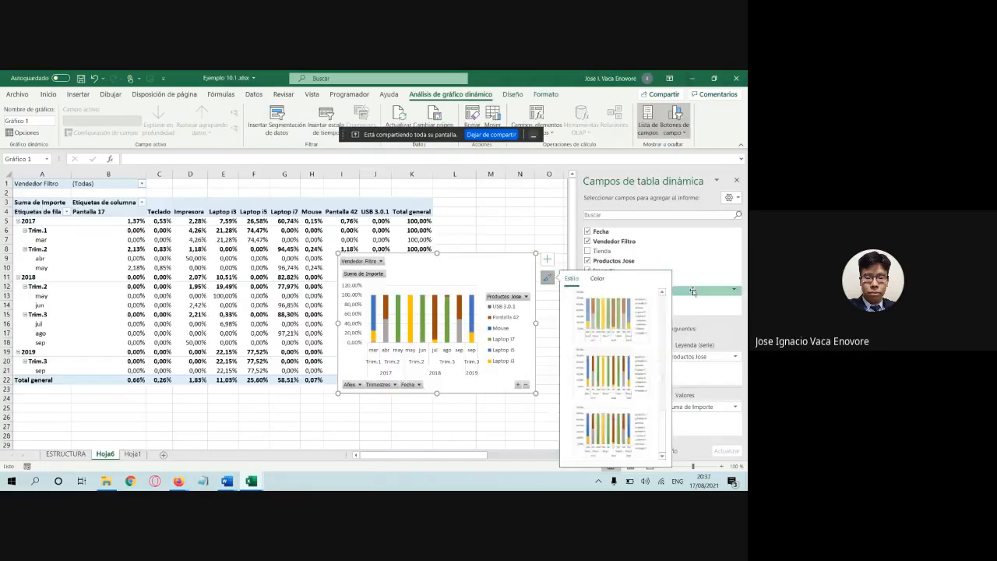
click(547, 277)
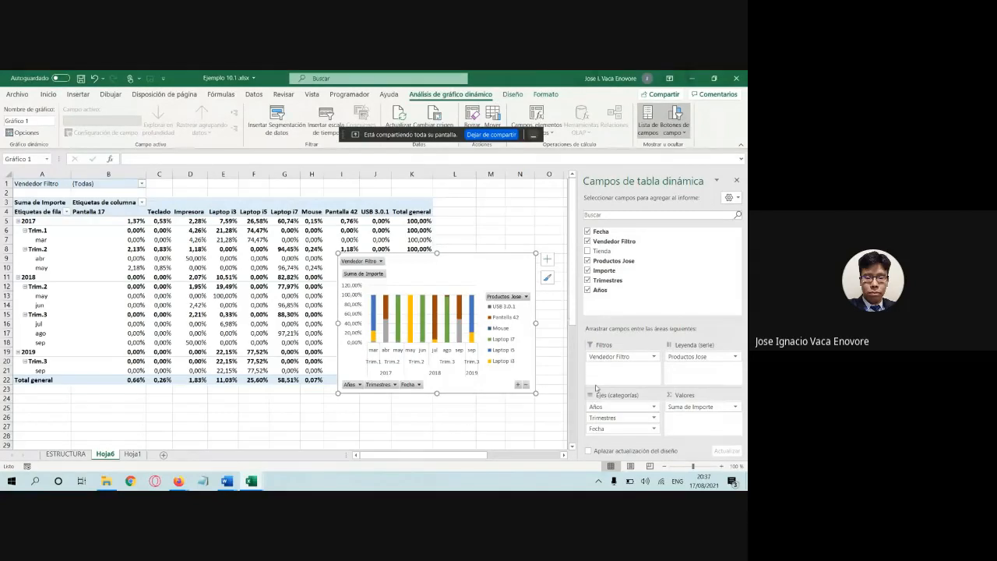
mouse_move(227, 481)
drag(602, 250, 620, 353)
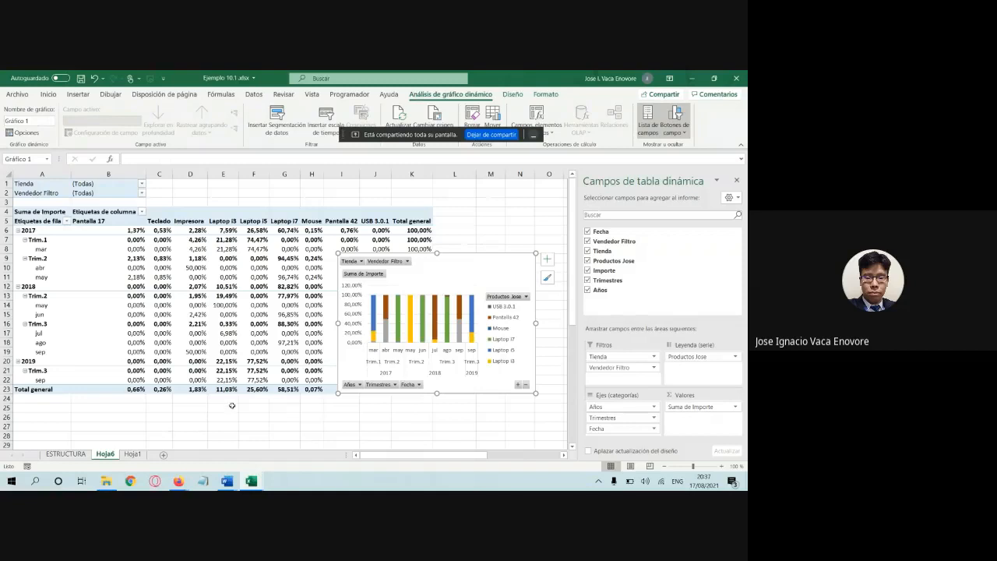
Step: Look through the pivot chart's Tienda and Vendedor Filtro options and reread item b of section 6 in the Word document
click(352, 261)
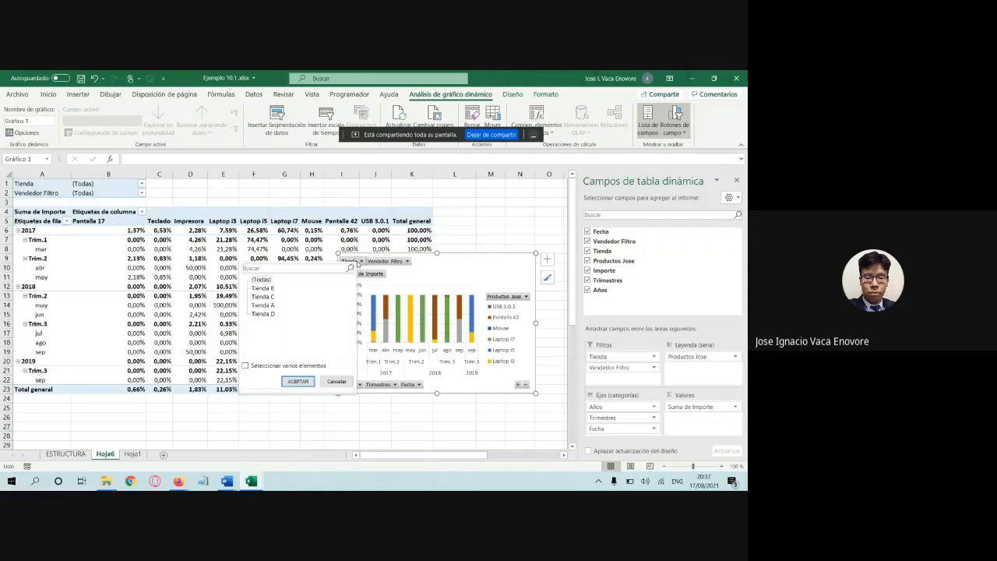
click(406, 262)
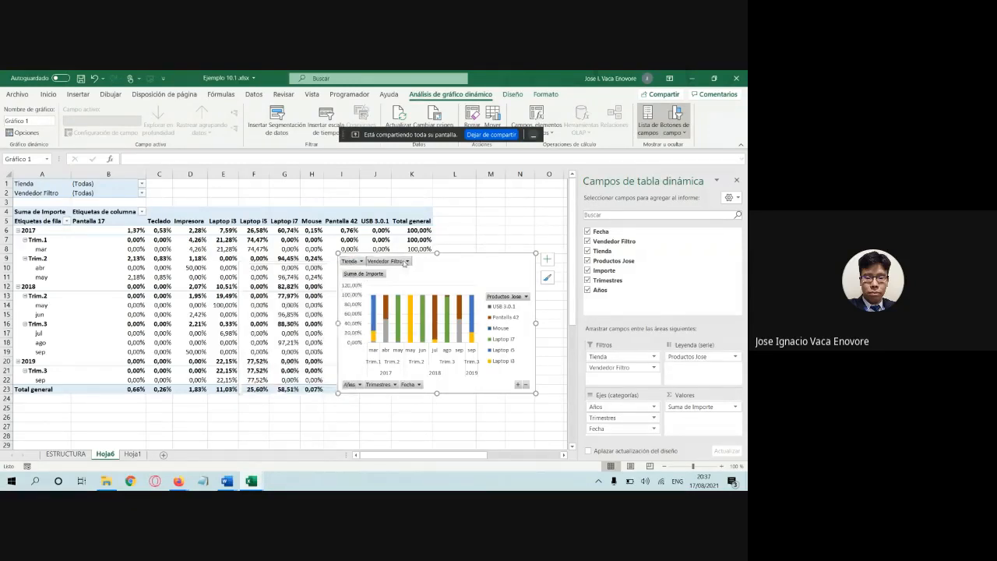
click(407, 262)
click(432, 274)
mouse_move(227, 480)
click(178, 442)
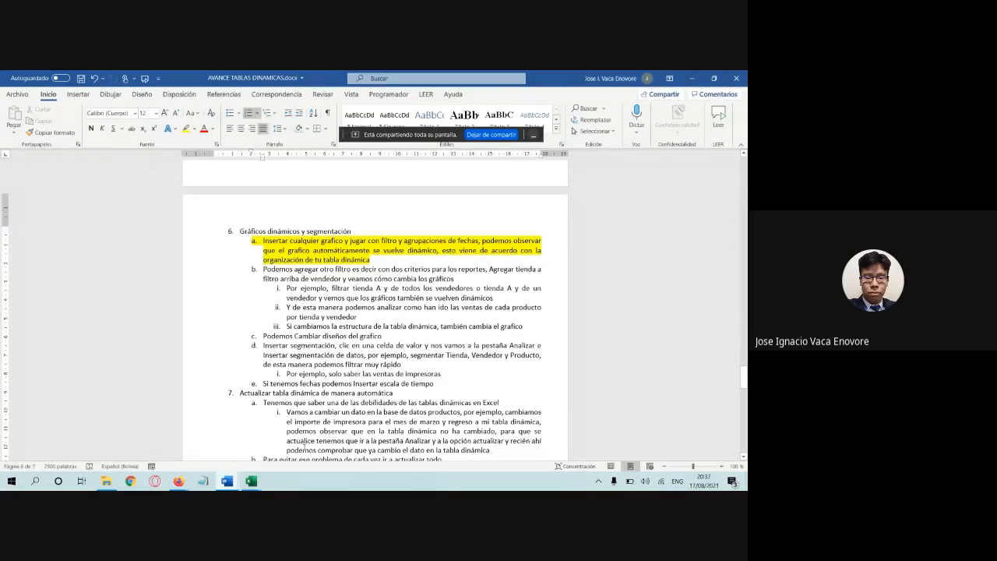
Step: Switch back to Ejemplo 10.1.xlsx in Excel and filter the pivot chart by Tienda A
mouse_move(251, 481)
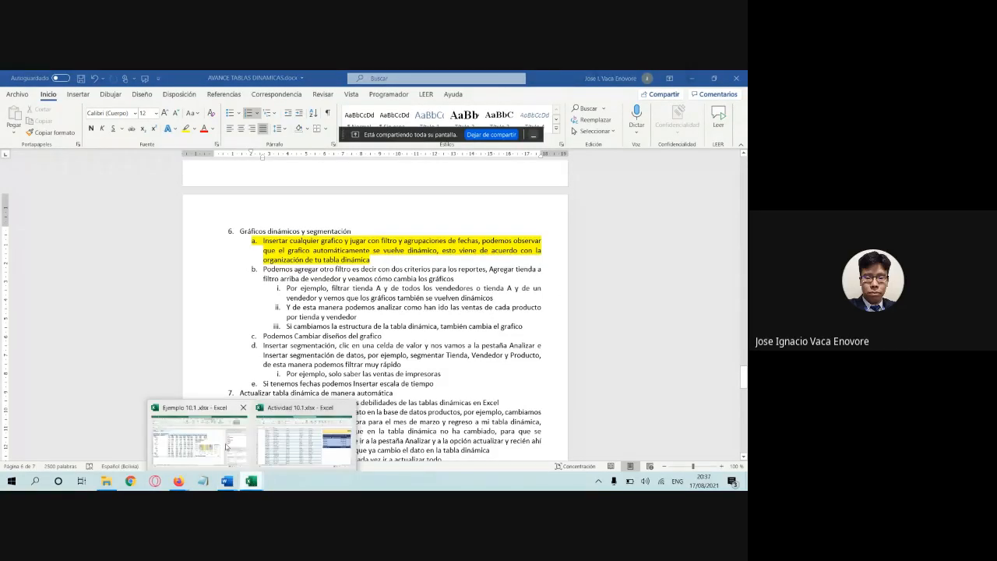
click(226, 447)
click(360, 261)
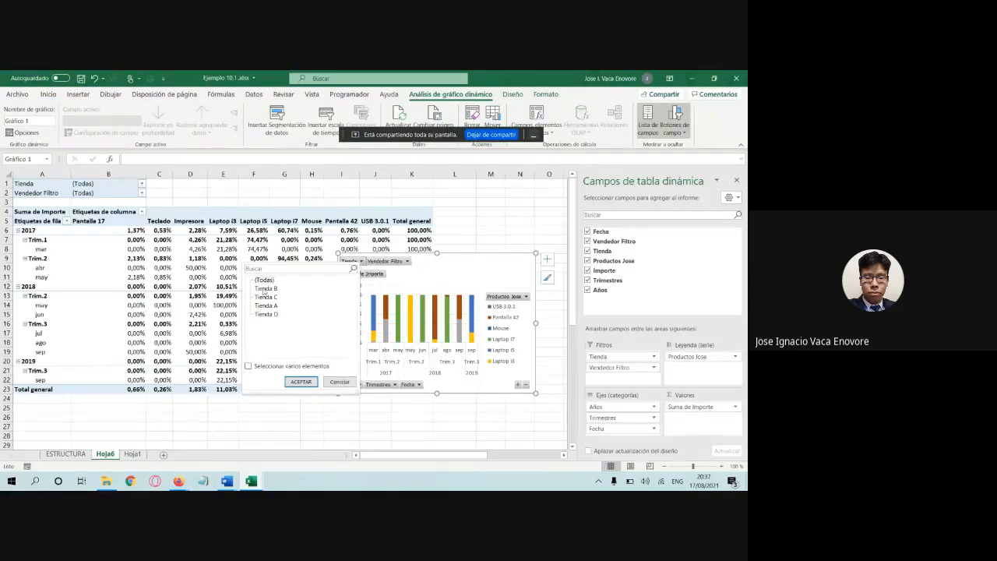
click(267, 305)
click(301, 382)
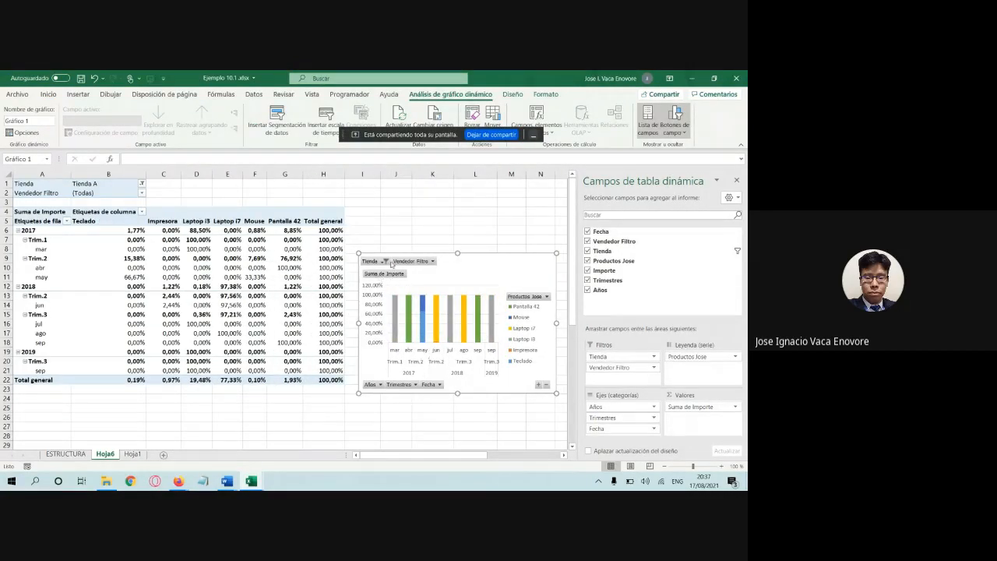
Step: Filter the pivot chart by the first individual vendor in the Vendedor Filtro list, keeping the store filter
click(427, 262)
click(349, 288)
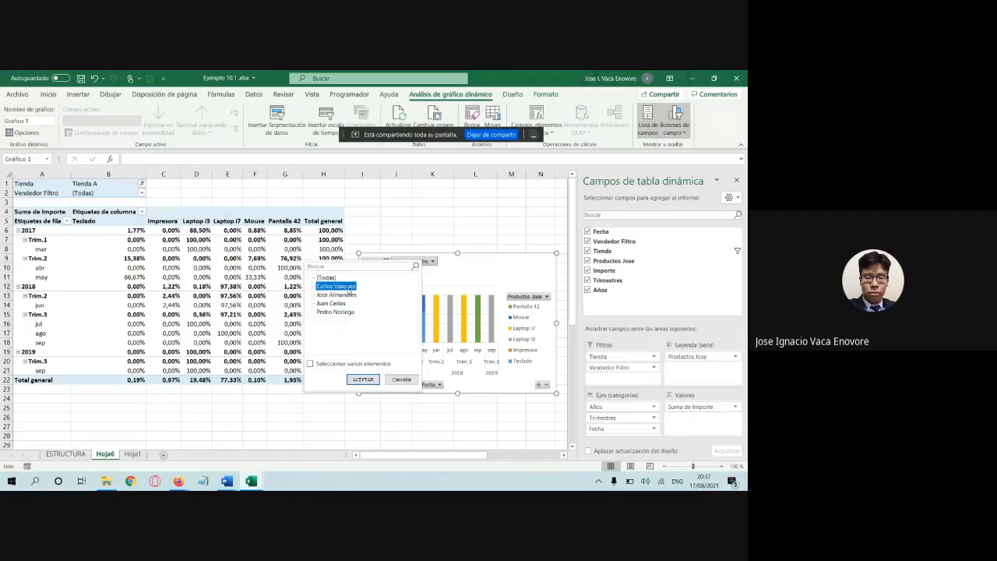
click(376, 375)
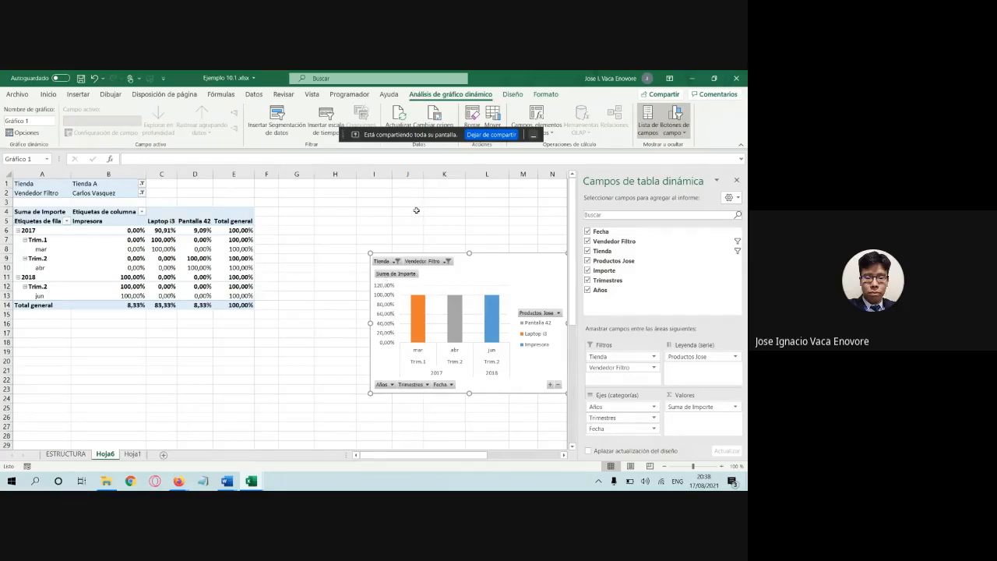
Step: Consult item b of section 6 in Word, return to Excel and remove the Años and Trimestres fields from the chart's axis
mouse_move(237, 479)
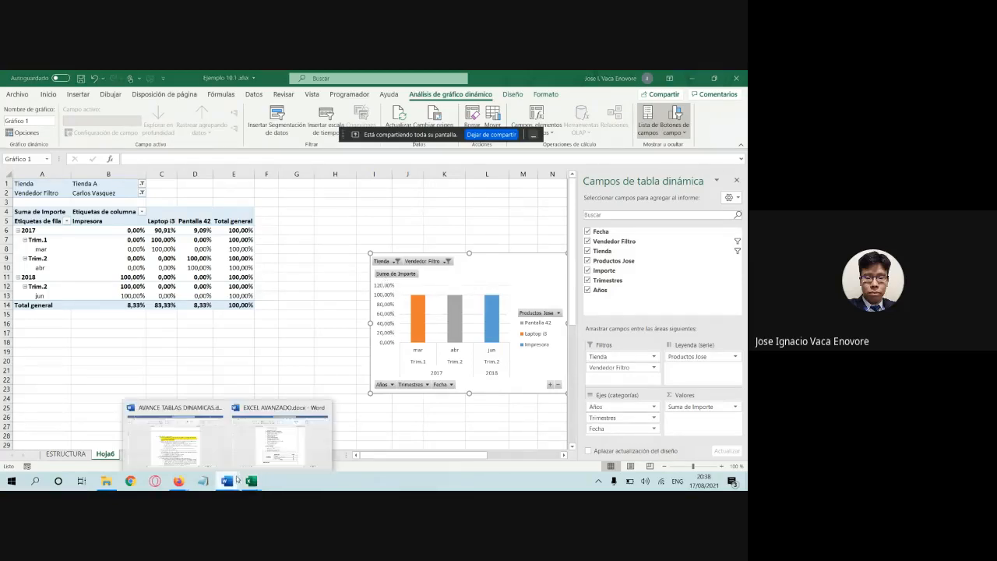
click(199, 462)
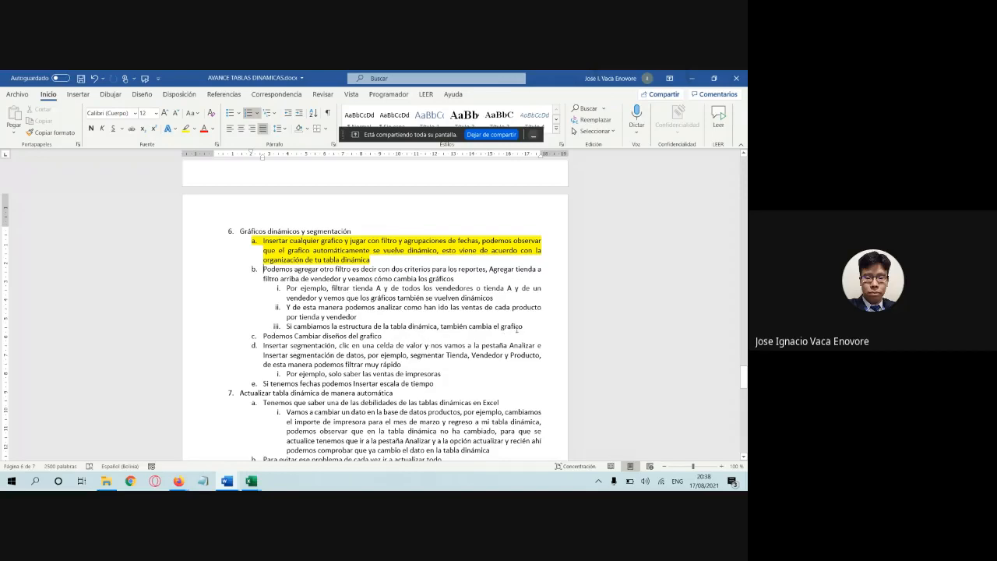
mouse_move(251, 481)
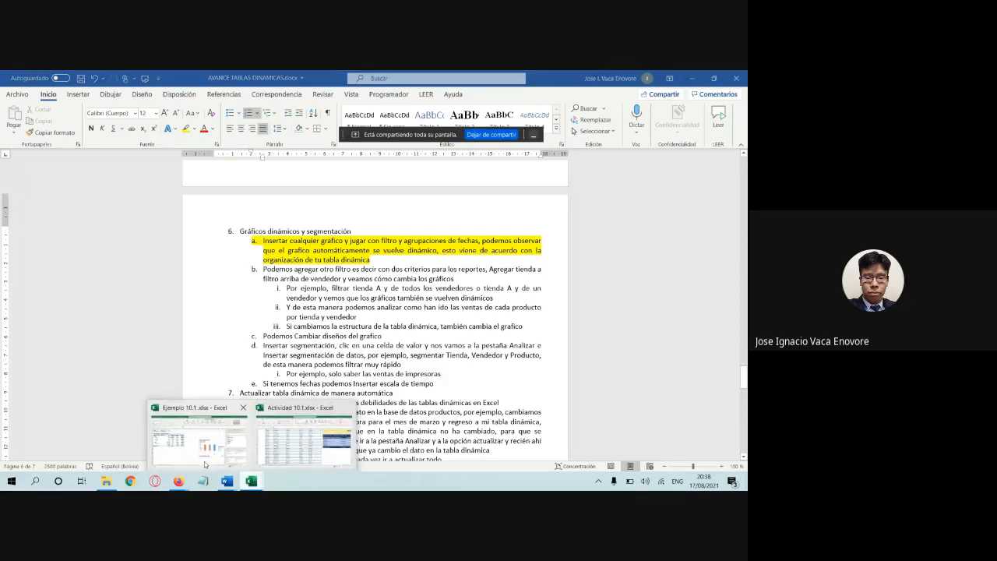
click(204, 461)
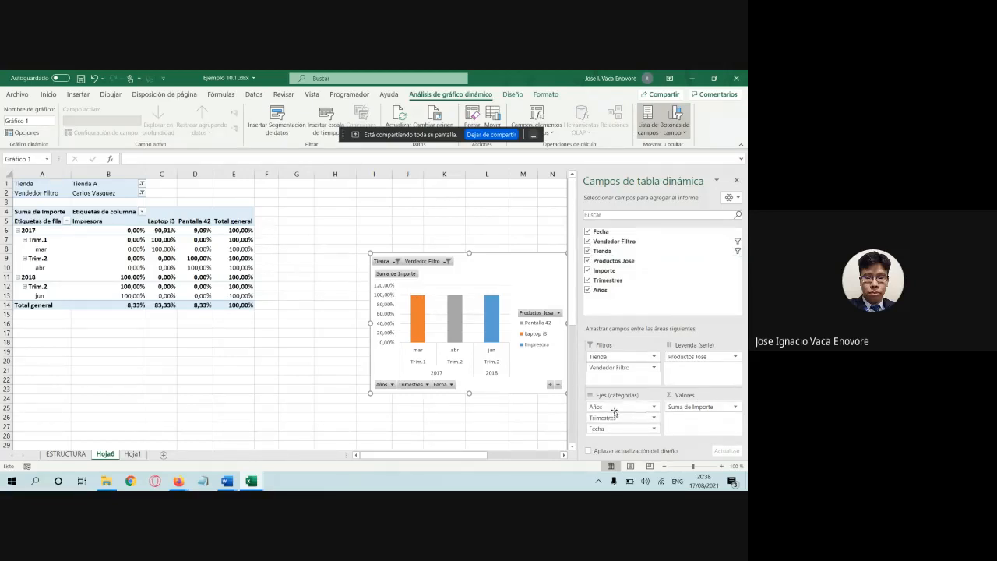
drag(614, 412, 545, 423)
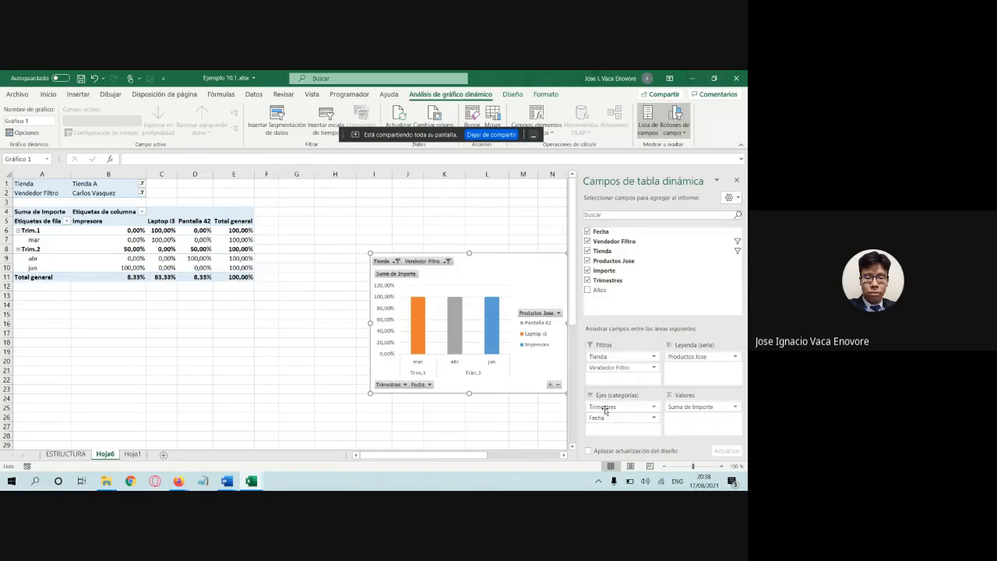
drag(606, 409, 519, 392)
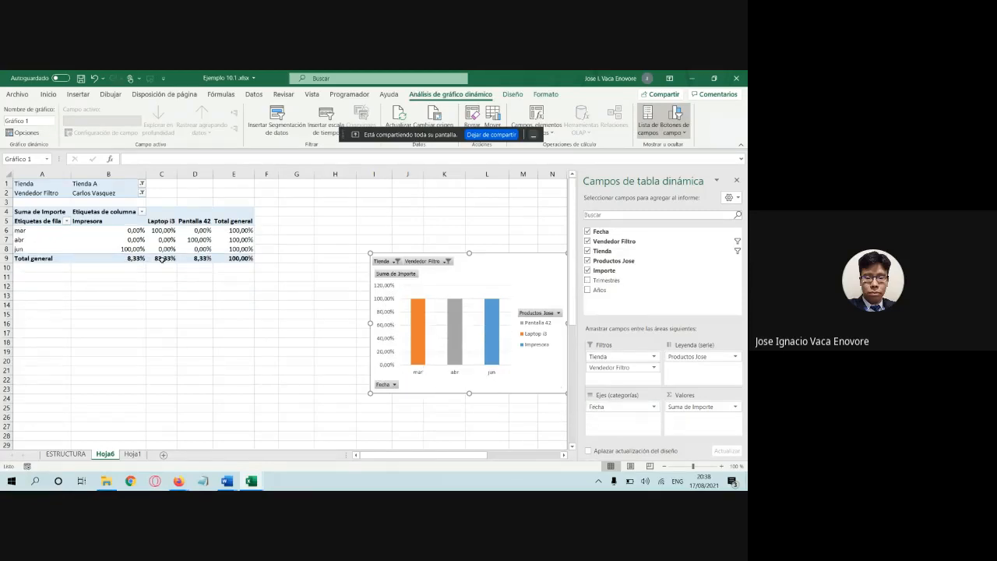
Step: Move the pivot chart up beside the table, over about columns G to L, and check its Productos Jose filter options
drag(471, 333, 397, 279)
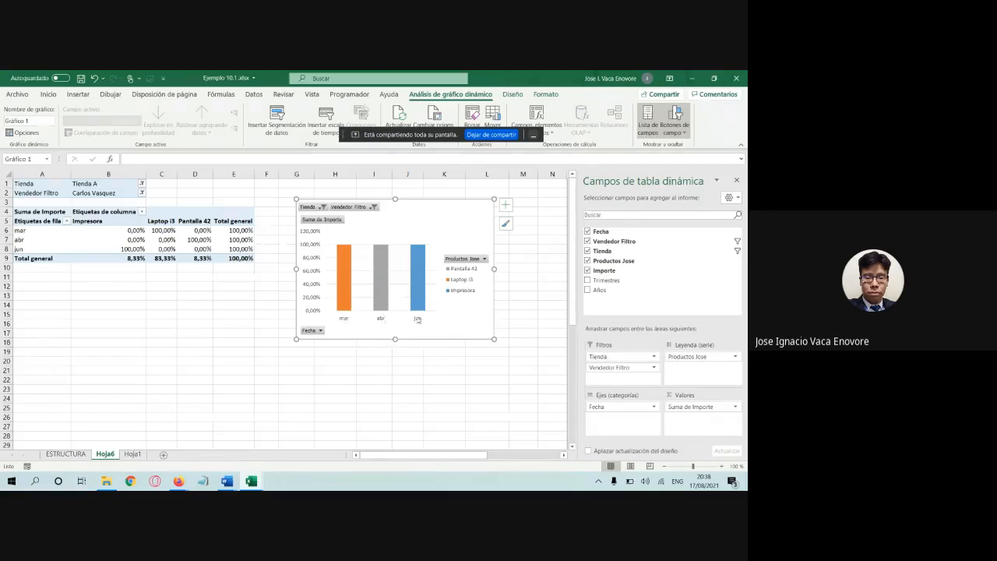
click(475, 259)
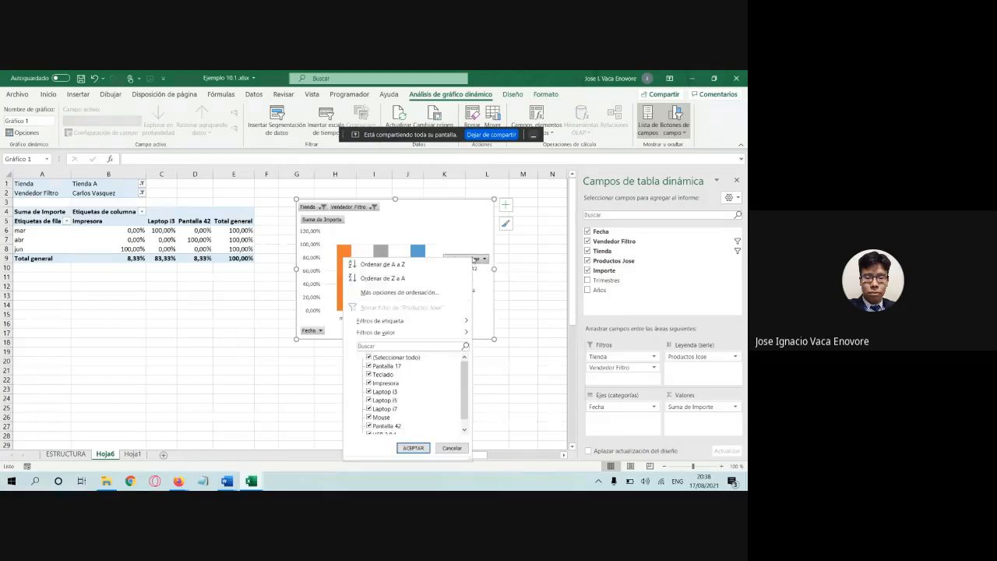
click(465, 261)
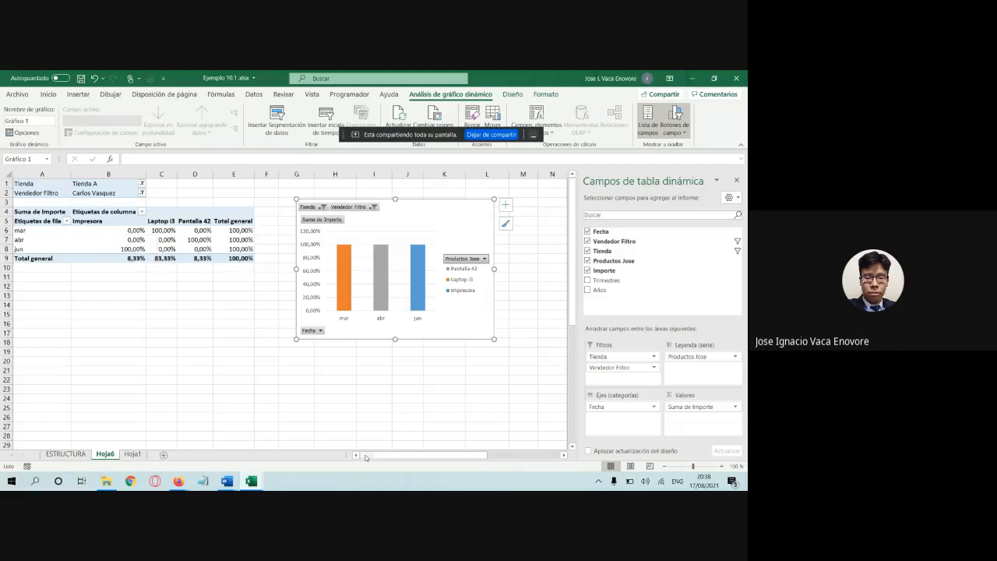
Step: Switch to the AVANCE TABLAS DINAMICAS document in Word and highlight section 6 items b, with its sub-items, and c in yellow
mouse_move(239, 486)
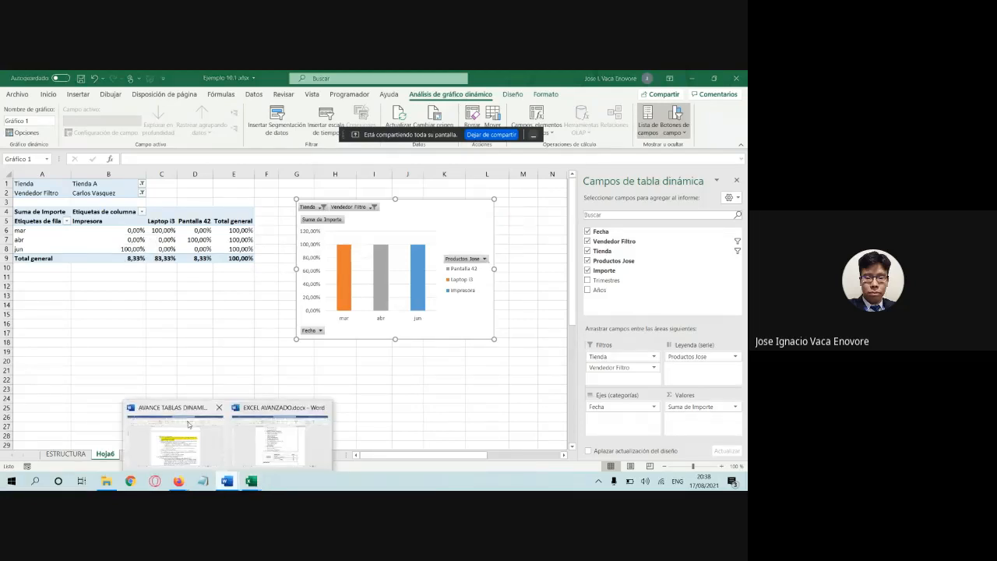
click(178, 441)
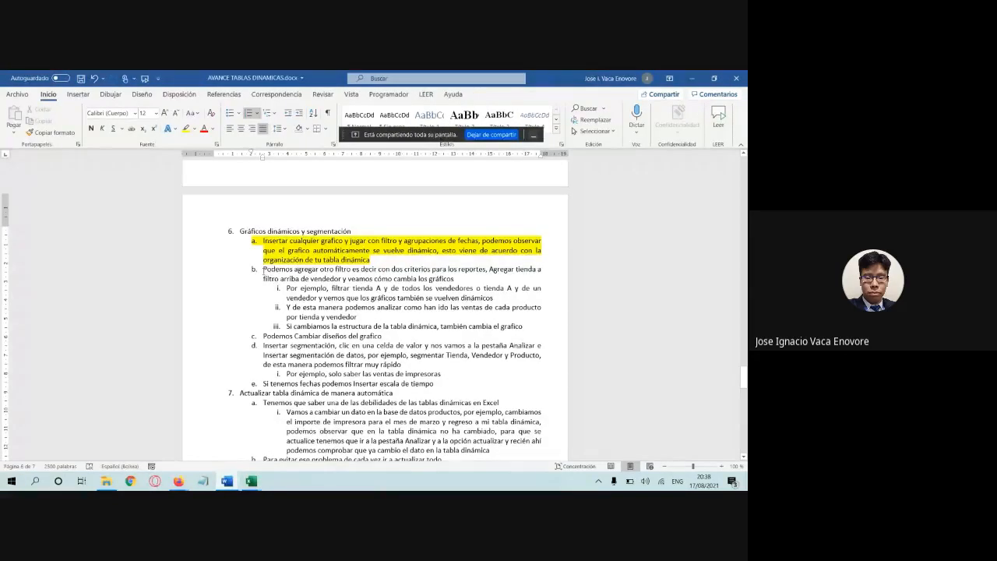
drag(264, 268, 526, 326)
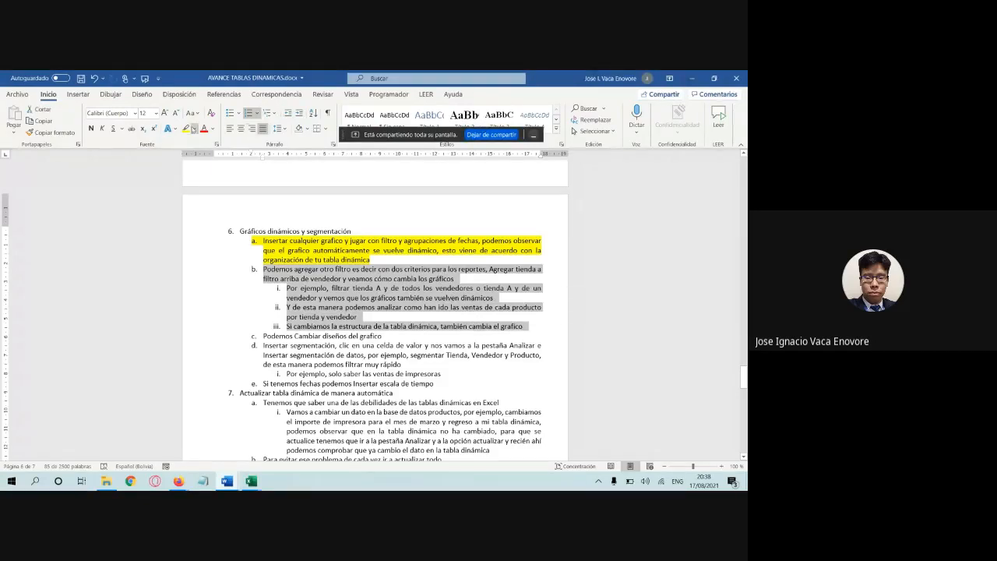
click(186, 129)
scroll(303, 288, down, 1)
scroll(344, 299, down, 1)
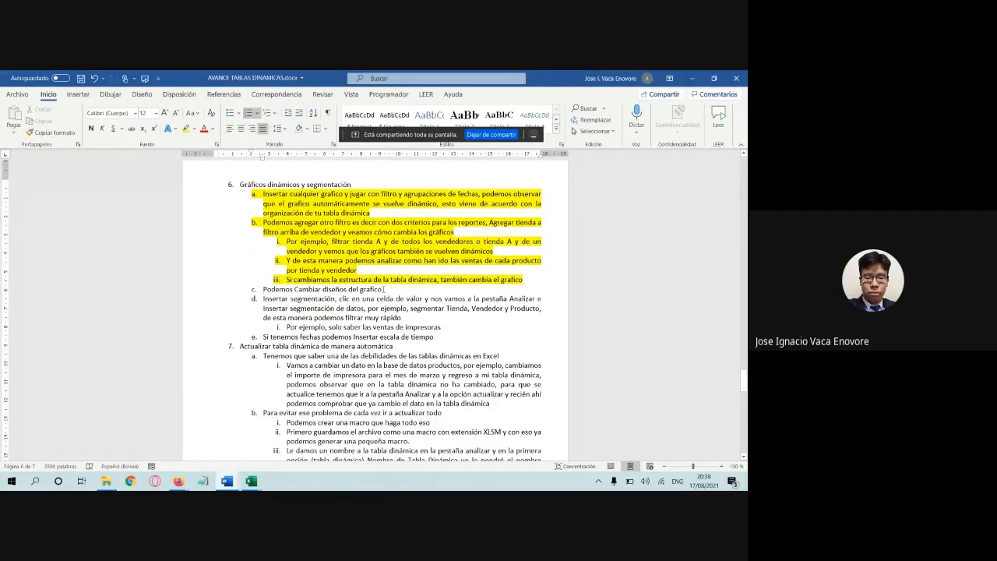
drag(384, 289, 263, 289)
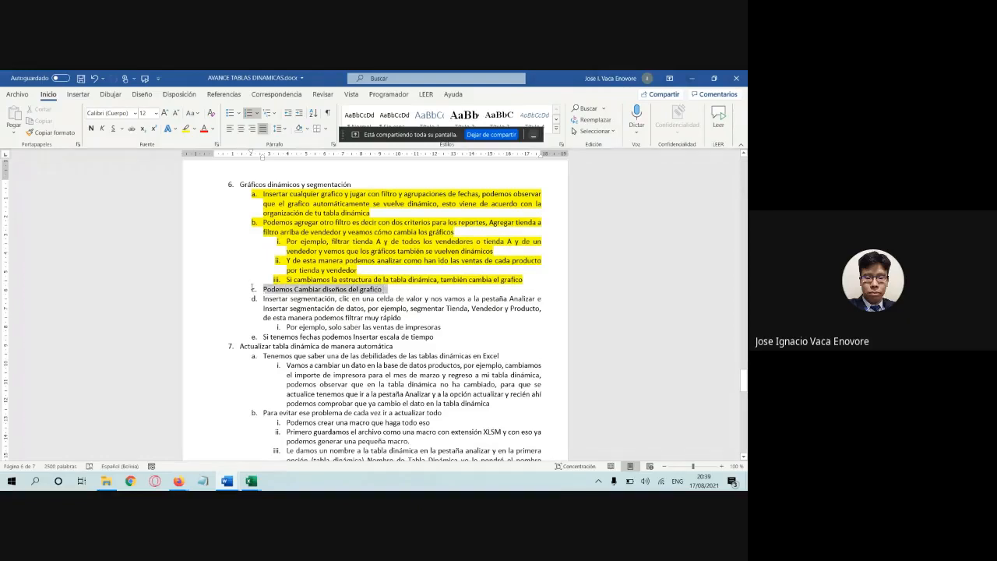
click(186, 129)
Step: Switch to Ejemplo 10.1.xlsx in Excel, apply the dark-background chart style and move the chart over about columns H to M
mouse_move(251, 481)
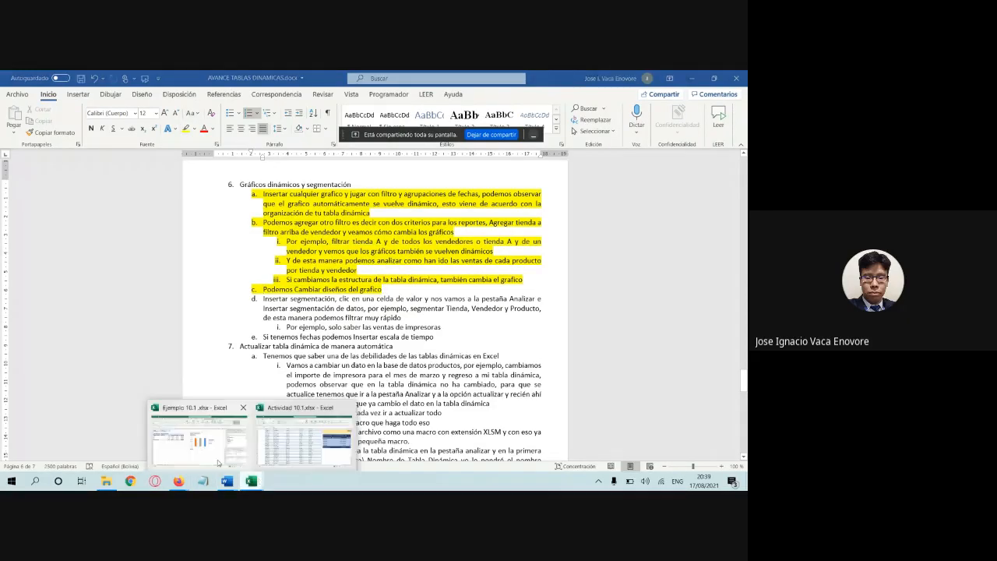
click(218, 462)
click(513, 94)
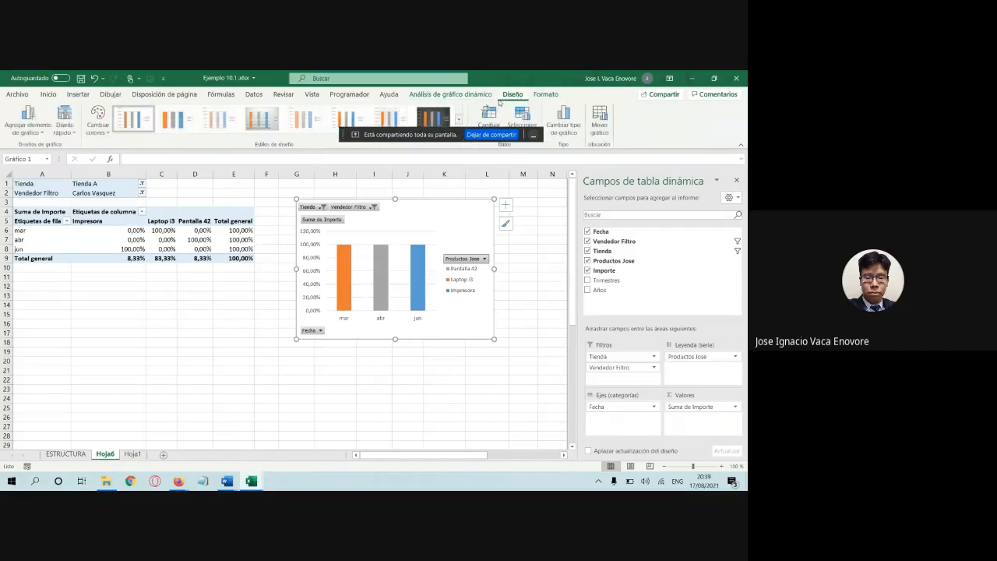
click(433, 117)
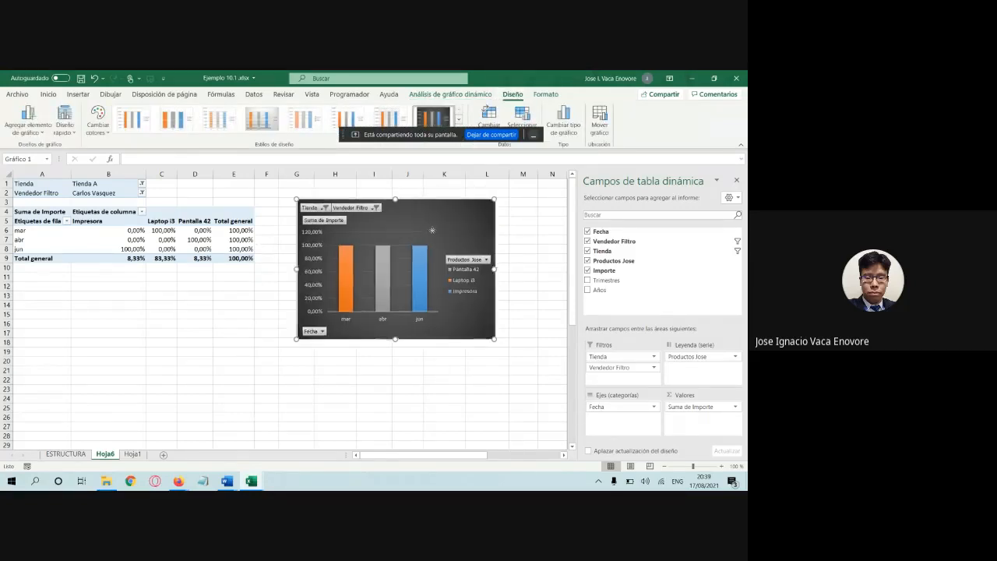
drag(427, 209, 456, 212)
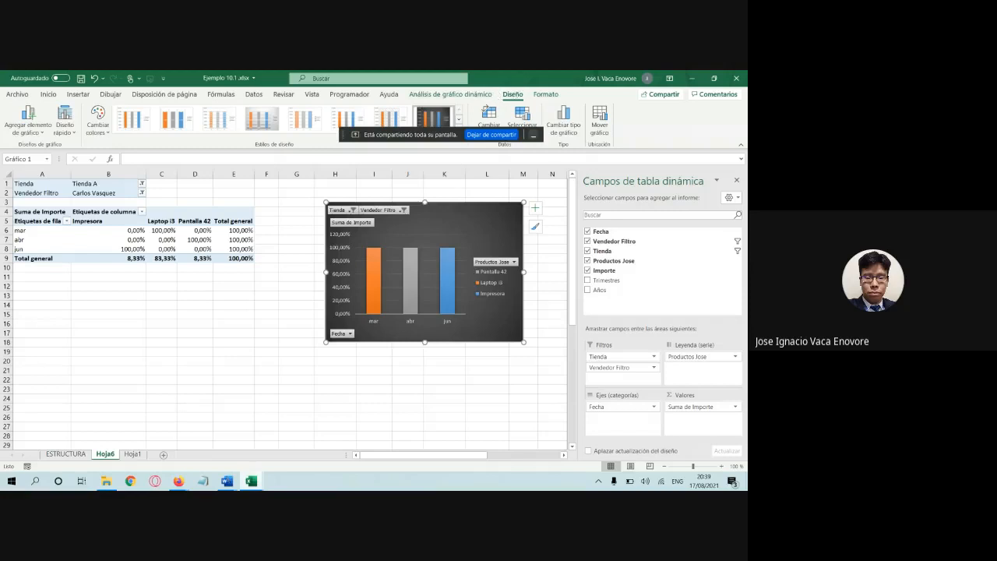
Step: Consult section 6 item d in the AVANCE TABLAS DINAMICAS document in Word, return to Ejemplo 10.1.xlsx and open slicer insertion for the pivot table
click(231, 479)
click(185, 442)
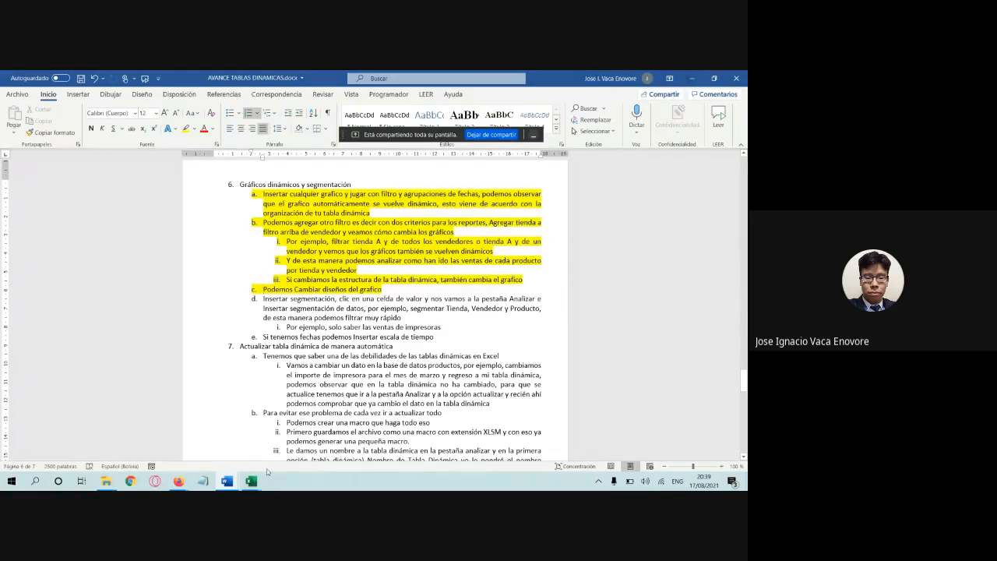
mouse_move(251, 482)
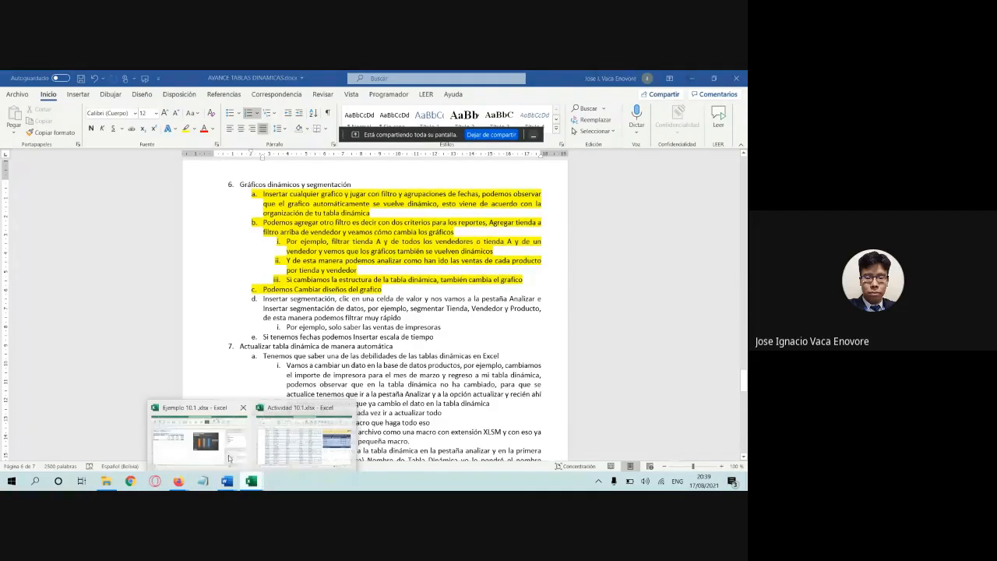
click(205, 440)
click(209, 240)
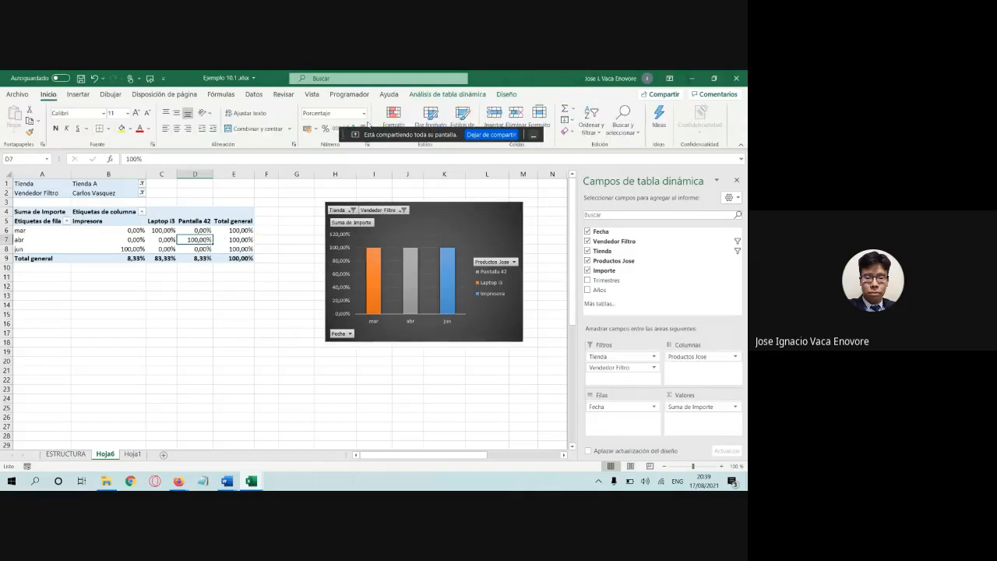
click(80, 94)
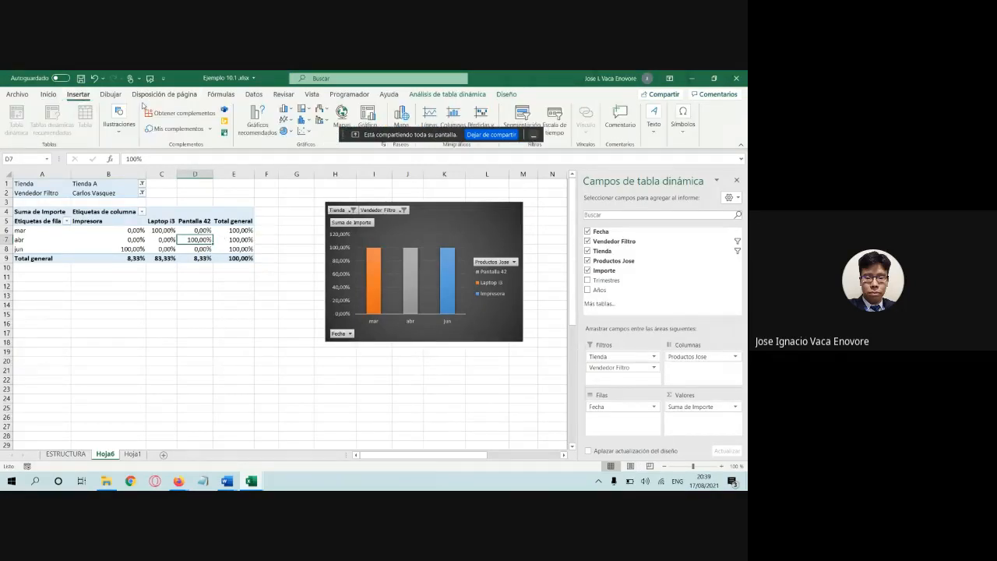
drag(448, 133, 447, 152)
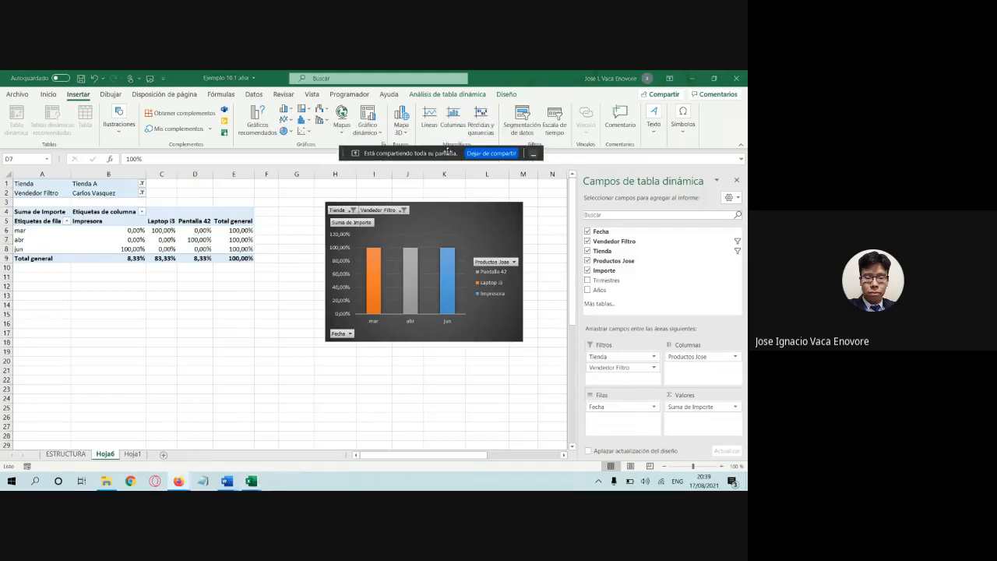
click(522, 118)
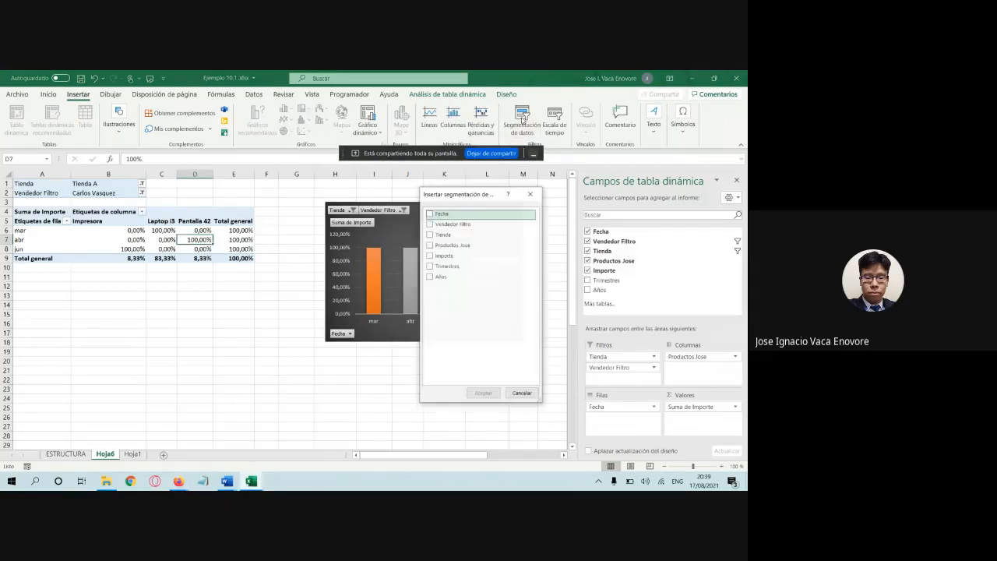
drag(472, 196, 359, 236)
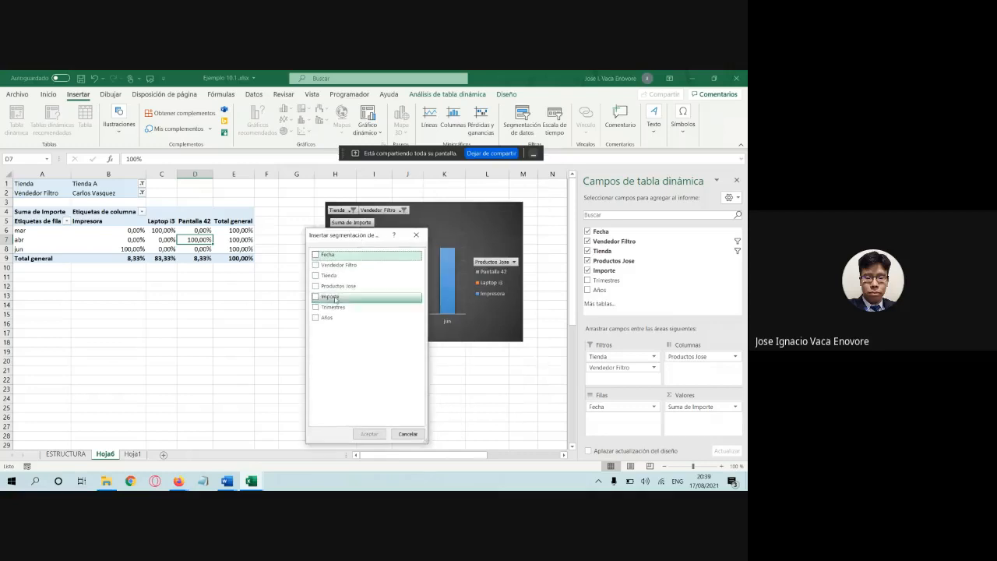
Step: Recheck the fields named in item d in Word, return to Excel and insert slicers for Vendedor Filtro, Tienda and Productos Jose
click(227, 481)
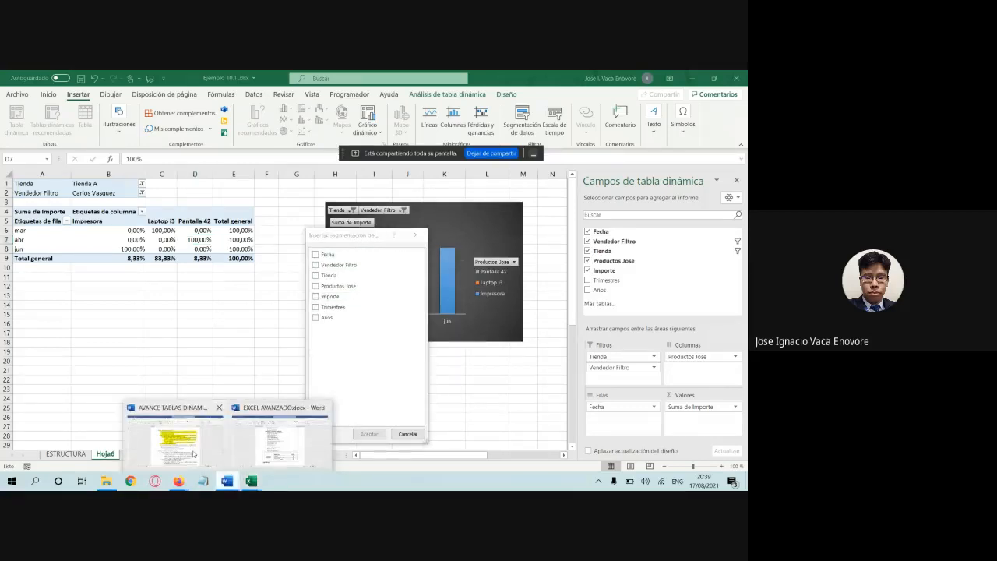
click(193, 453)
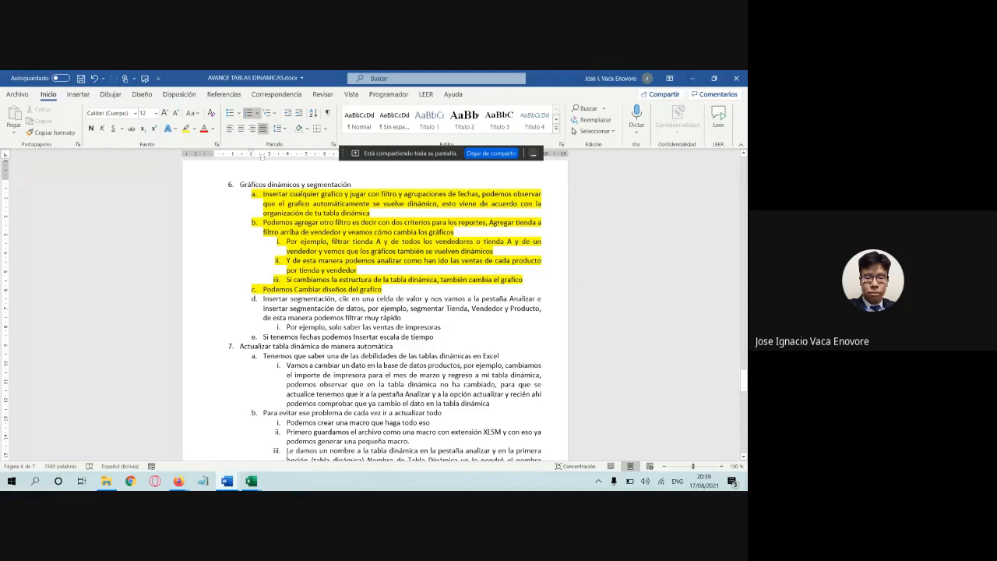
mouse_move(250, 481)
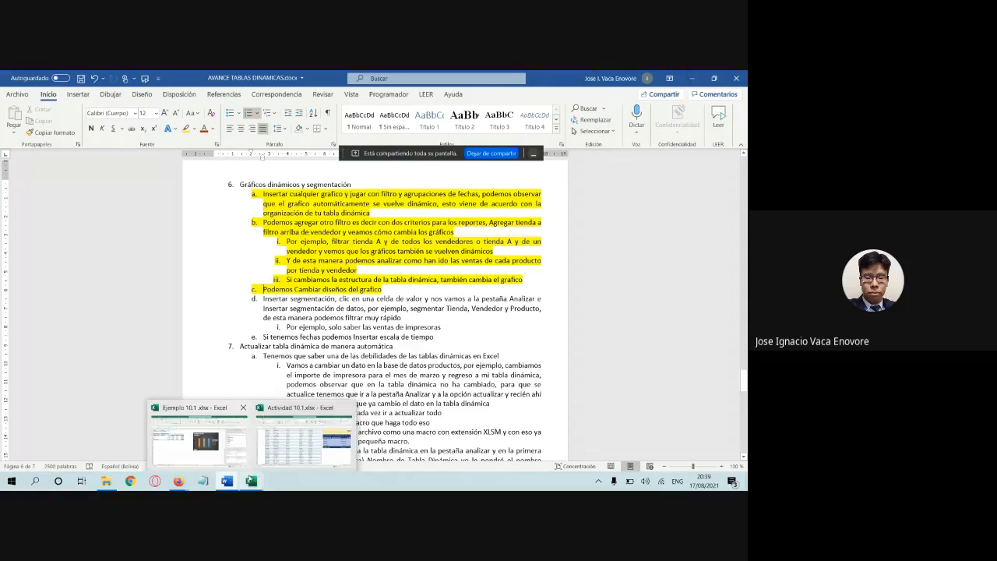
click(198, 437)
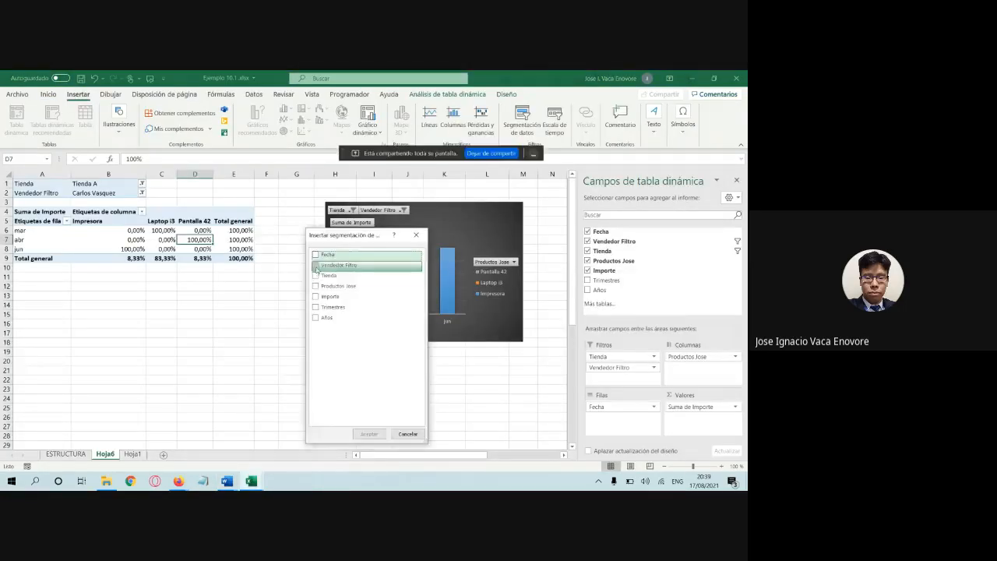
click(315, 276)
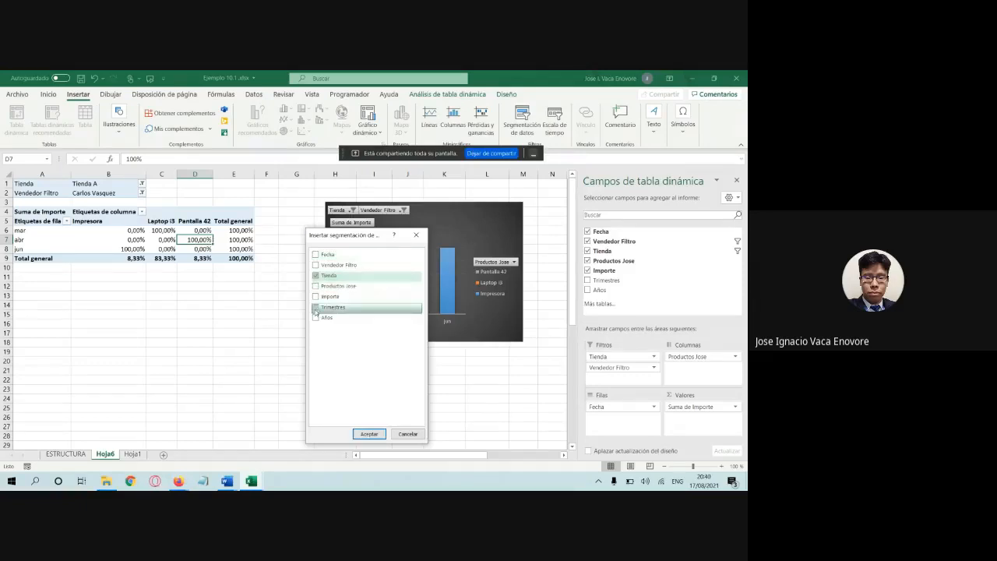
click(315, 265)
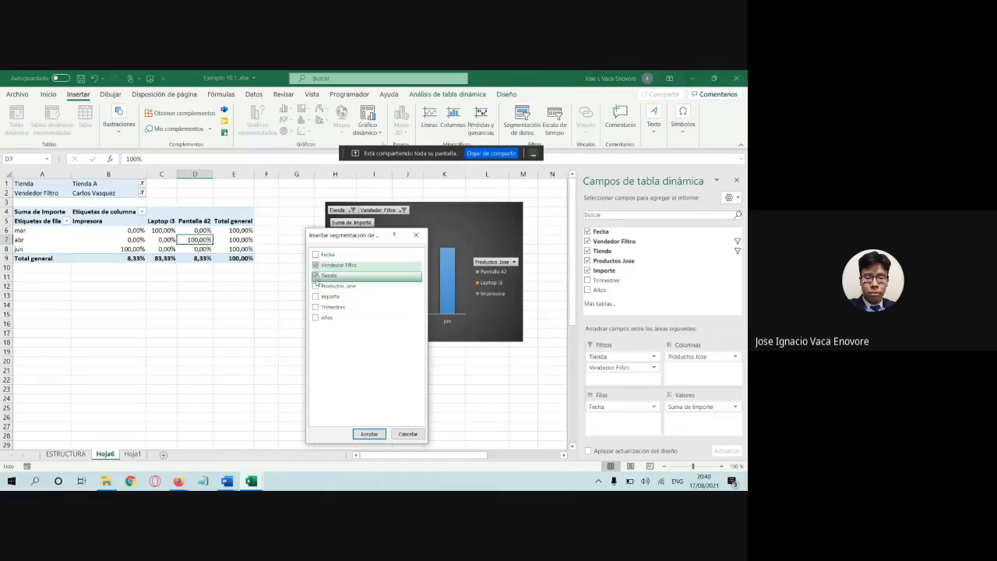
click(316, 286)
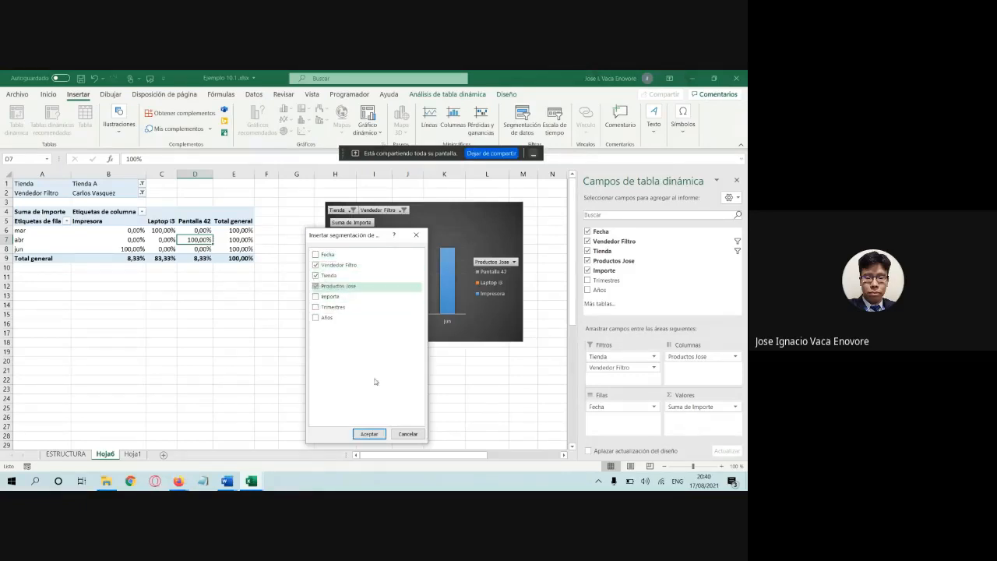
click(370, 434)
Step: Arrange the Vendedor Filtro, Tienda and Productos Jose slicers side by side below the pivot table and chart, around row 15 downward
drag(323, 327, 466, 374)
drag(300, 261, 362, 324)
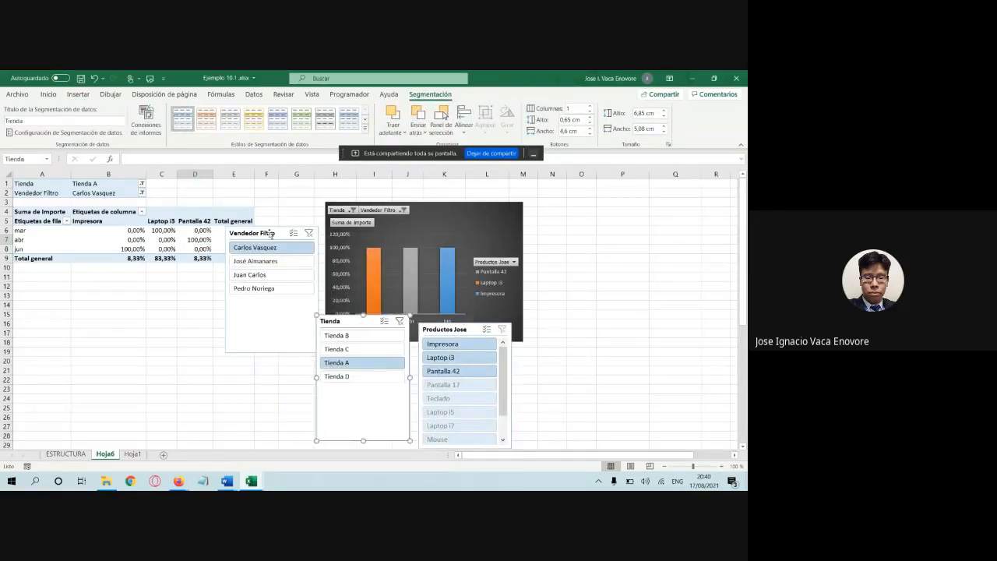
drag(227, 357, 215, 444)
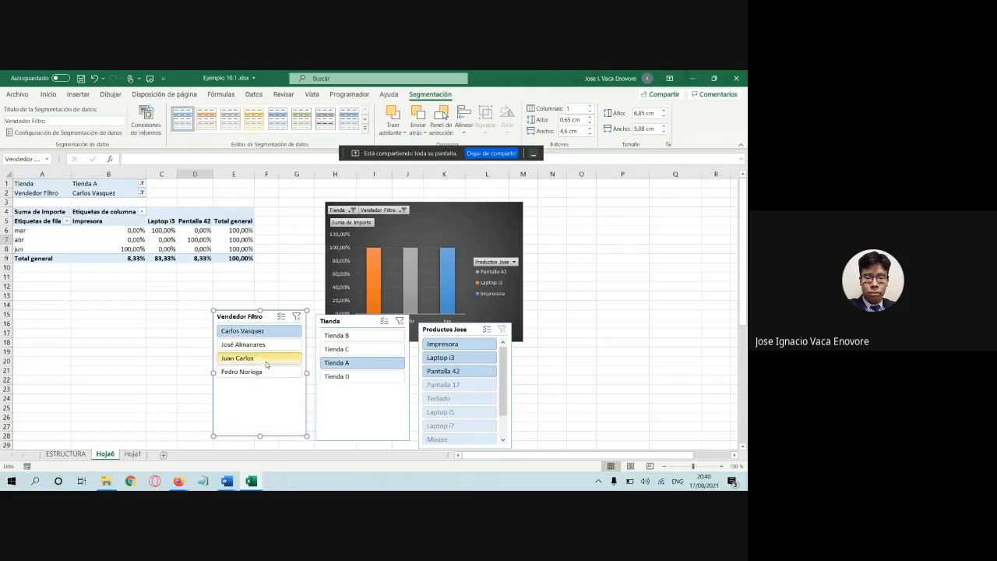
Step: Consult sub-item i of item d in Word, return to Ejemplo 10.1.xlsx and filter the Productos Jose slicer to Impresora
mouse_move(227, 480)
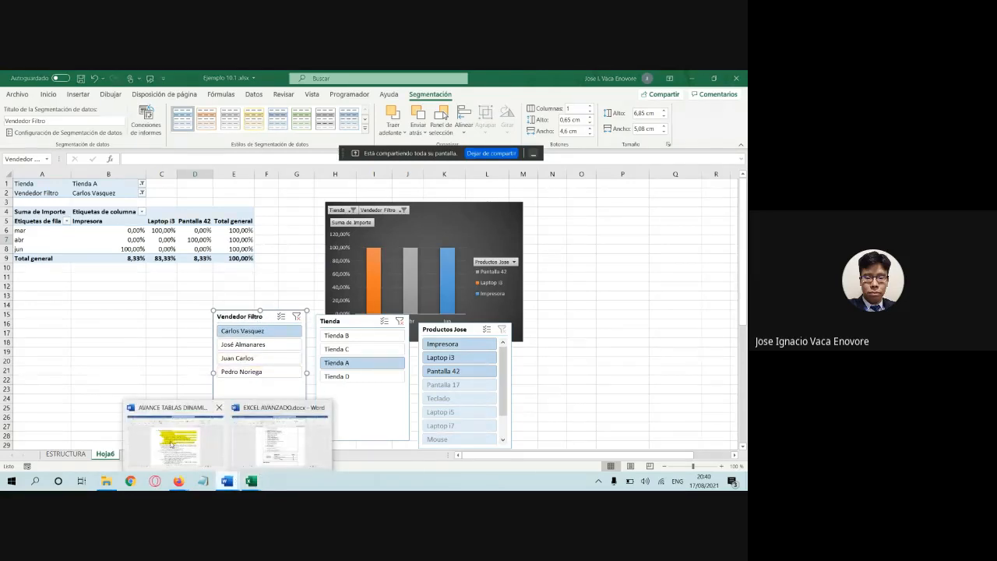
click(171, 443)
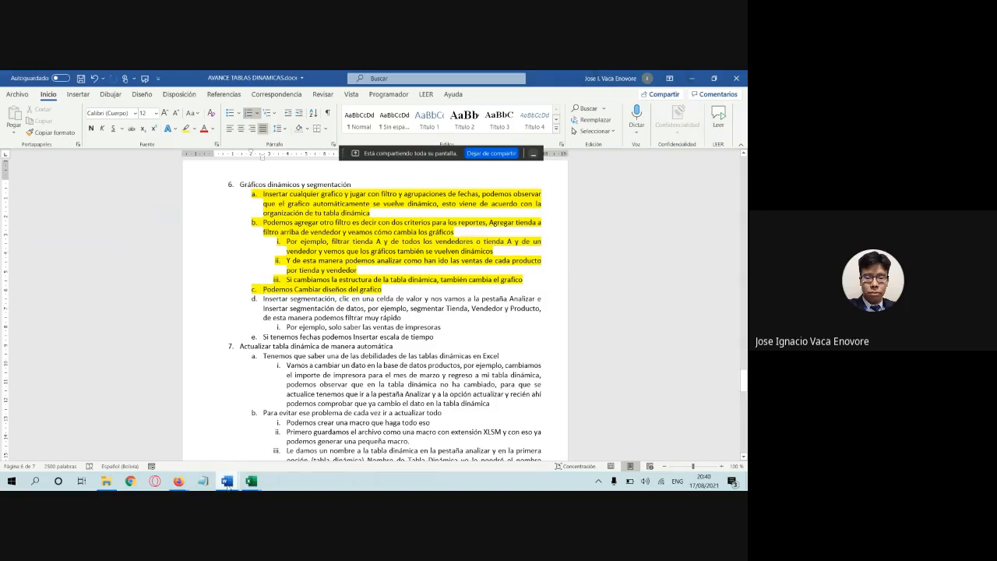
mouse_move(251, 481)
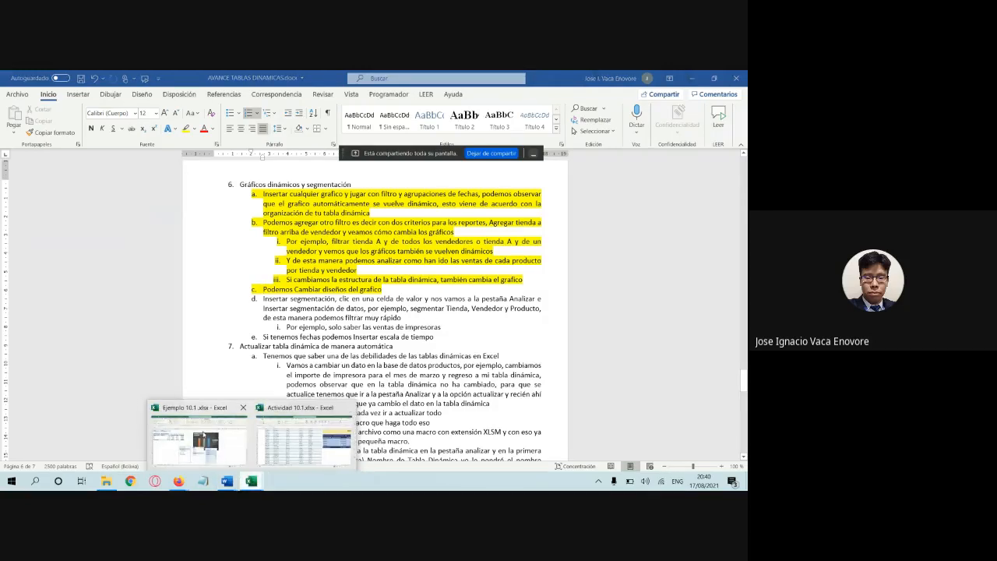
click(204, 436)
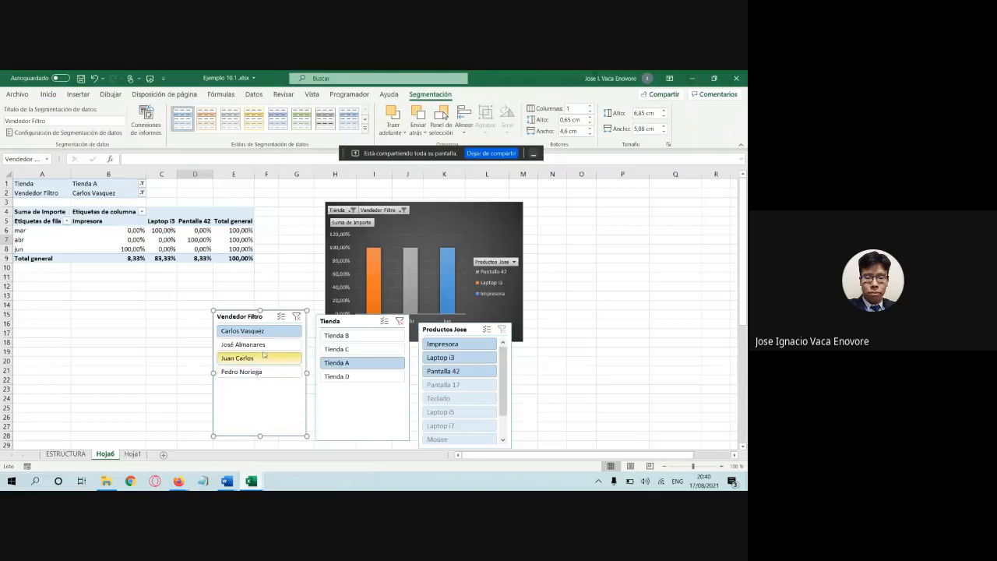
click(440, 344)
Step: Select all stores and the second vendor in the slicers, and move the Productos Jose slicer beyond the chart's lower-right corner
drag(374, 325, 363, 401)
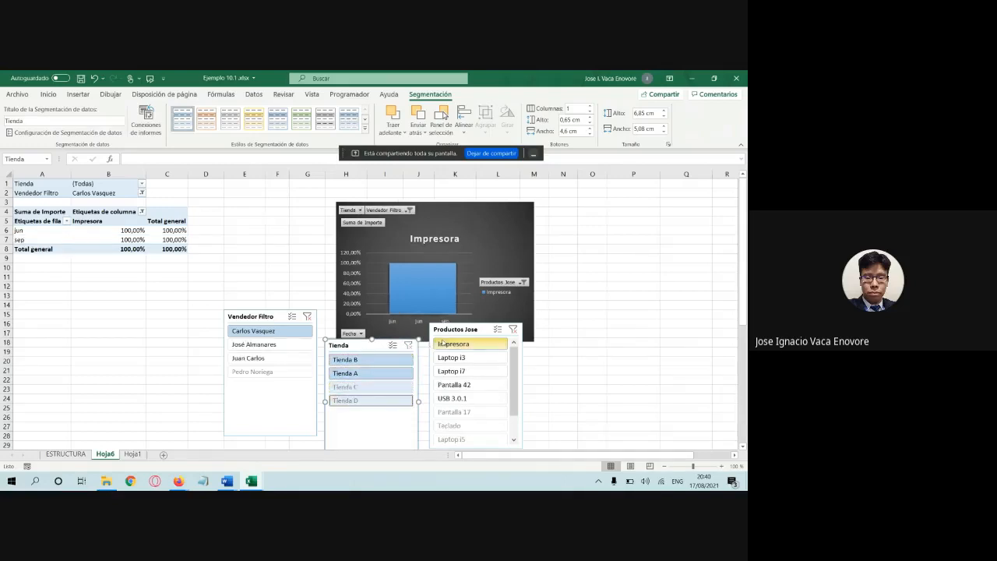
drag(452, 329, 547, 320)
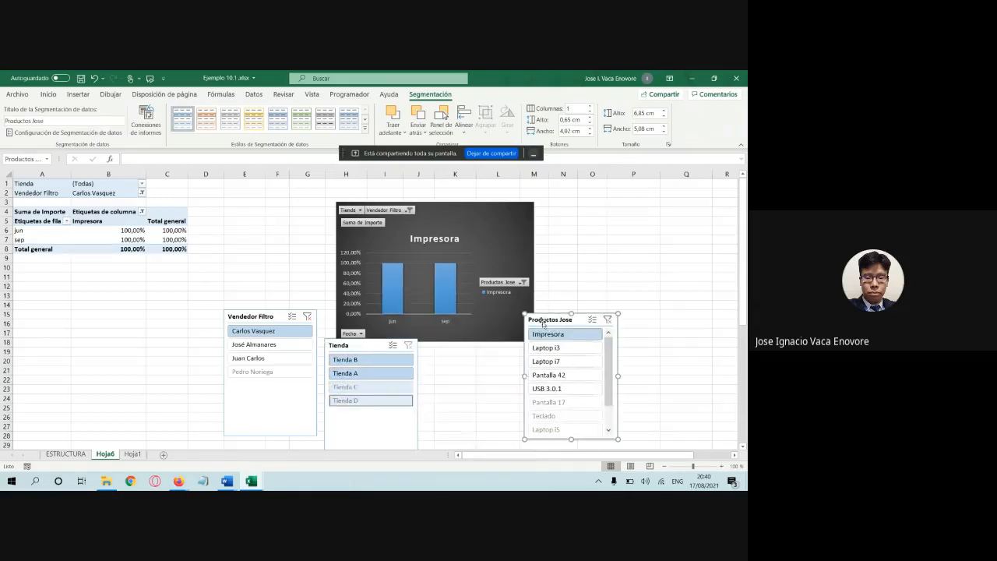
click(263, 349)
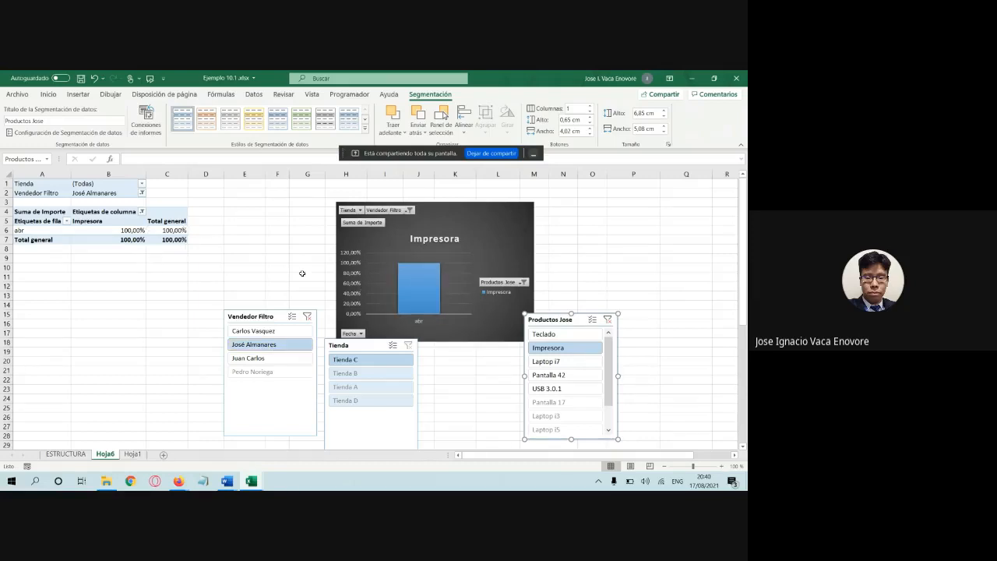
Step: Set the pivot table's Suma de Importe values to show as Sin cálculo instead of a percentage of the row total
click(124, 231)
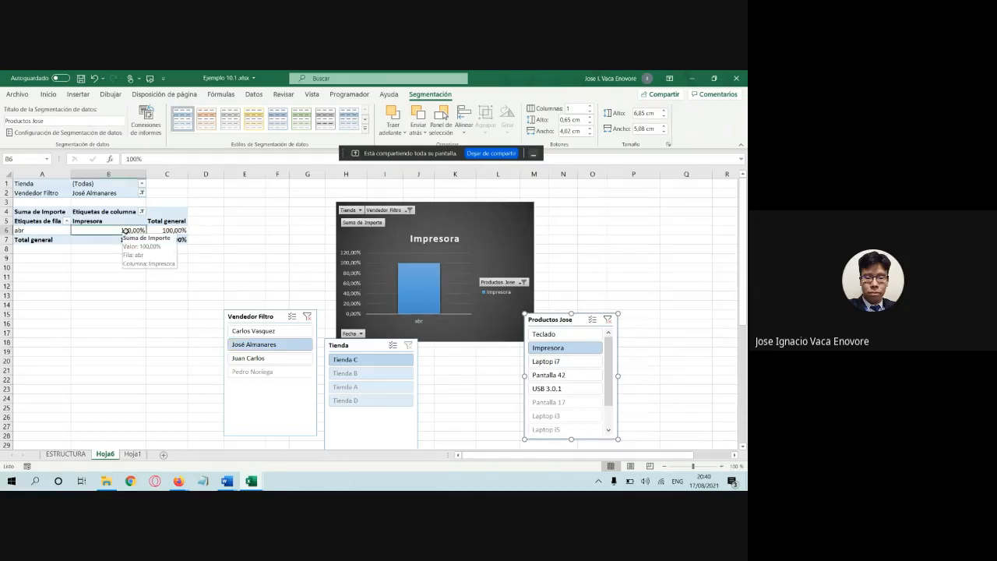
right_click(125, 231)
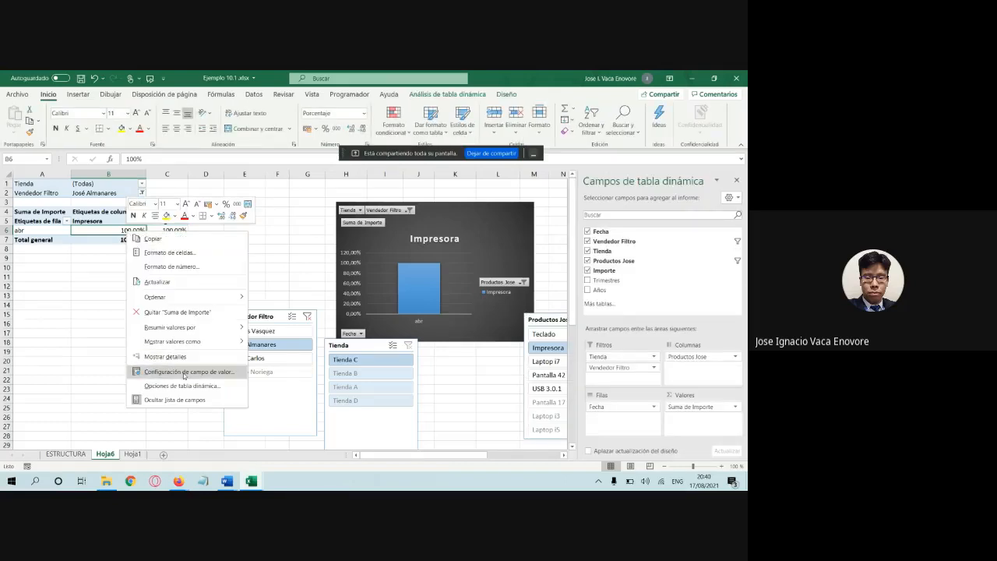
click(103, 228)
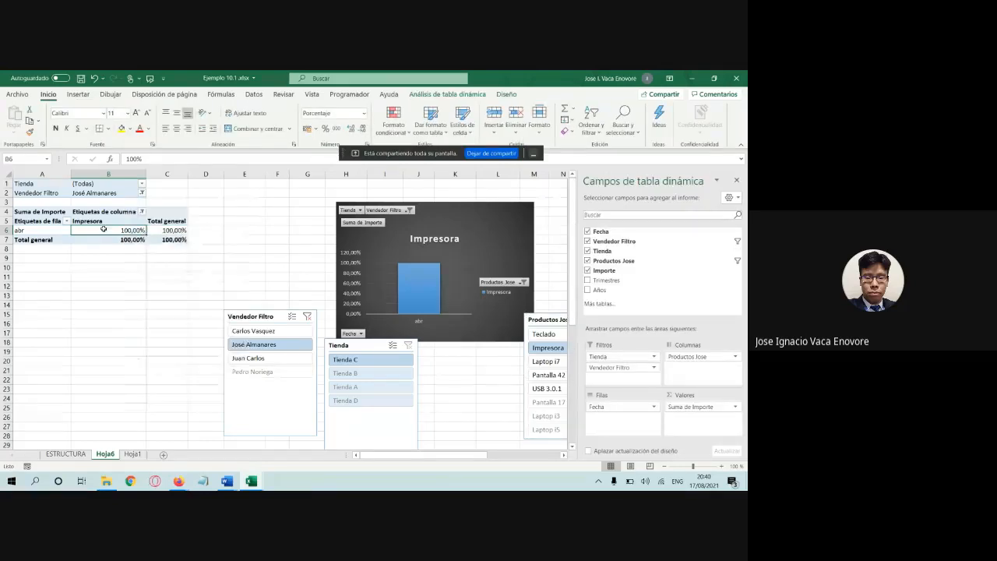
click(696, 406)
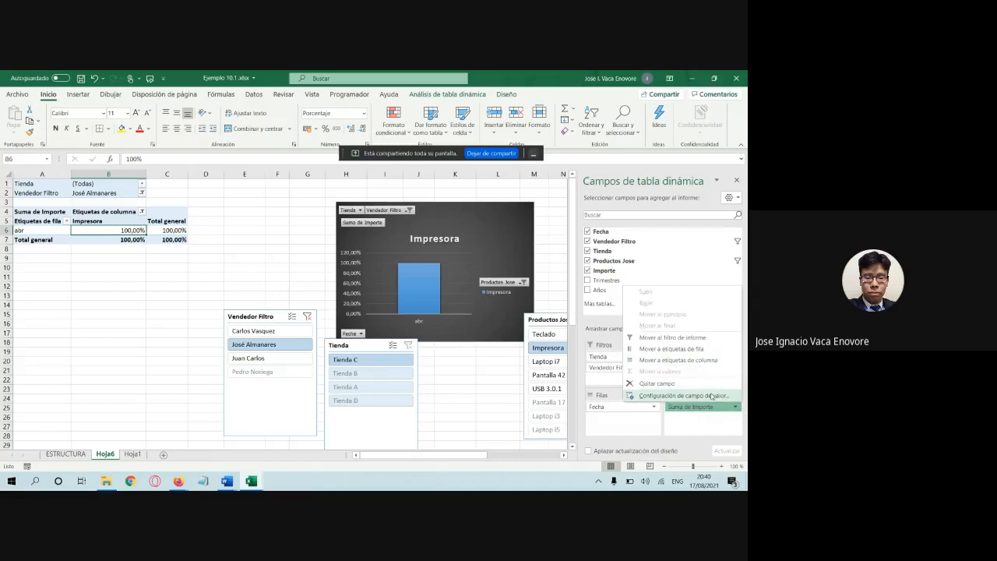
click(712, 396)
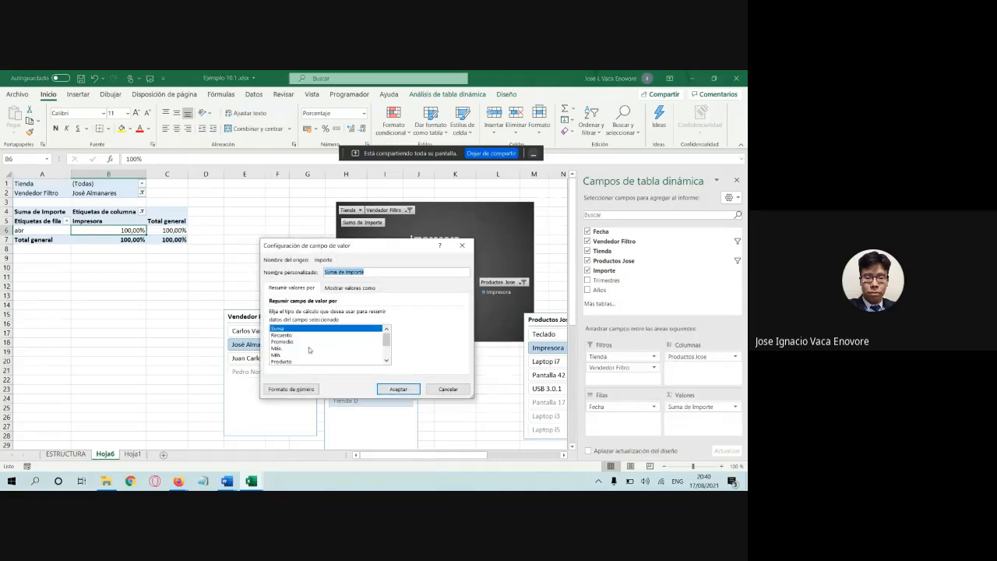
click(350, 287)
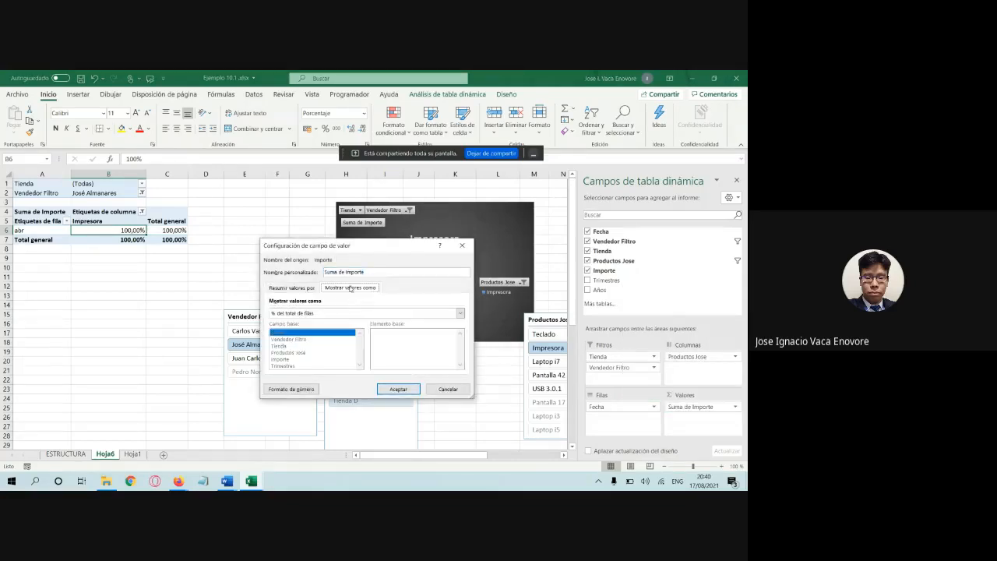
click(336, 313)
click(314, 323)
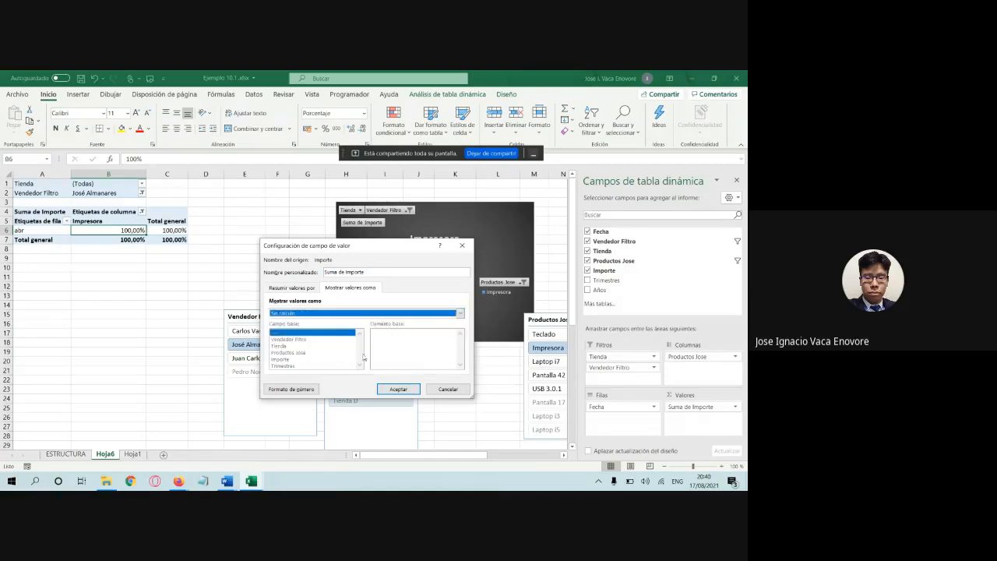
click(398, 388)
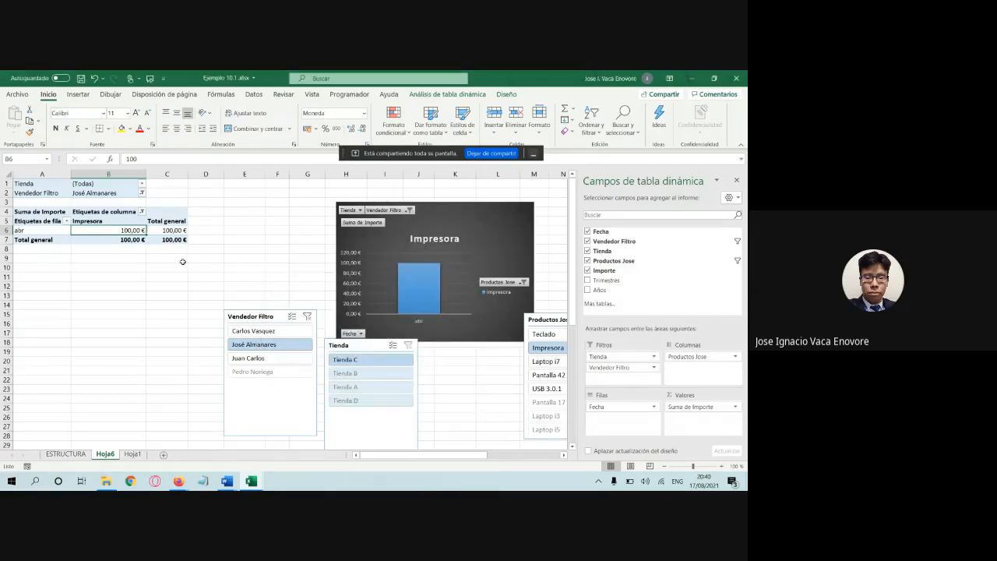
Step: Try the other vendors in the Vendedor Filtro slicer, ending on the fourth vendor, and filter Productos Jose to Laptop i3
click(275, 358)
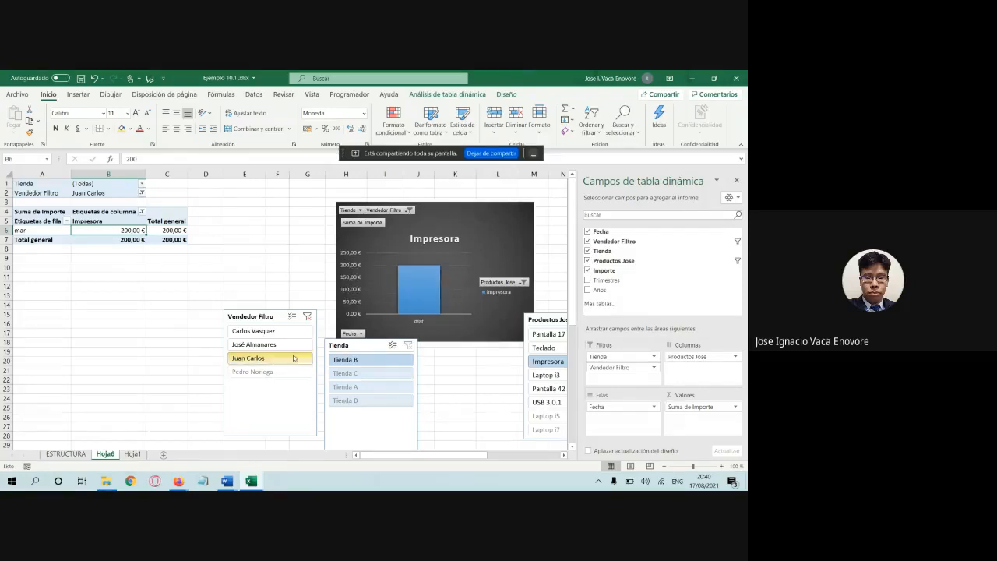
click(290, 371)
click(277, 358)
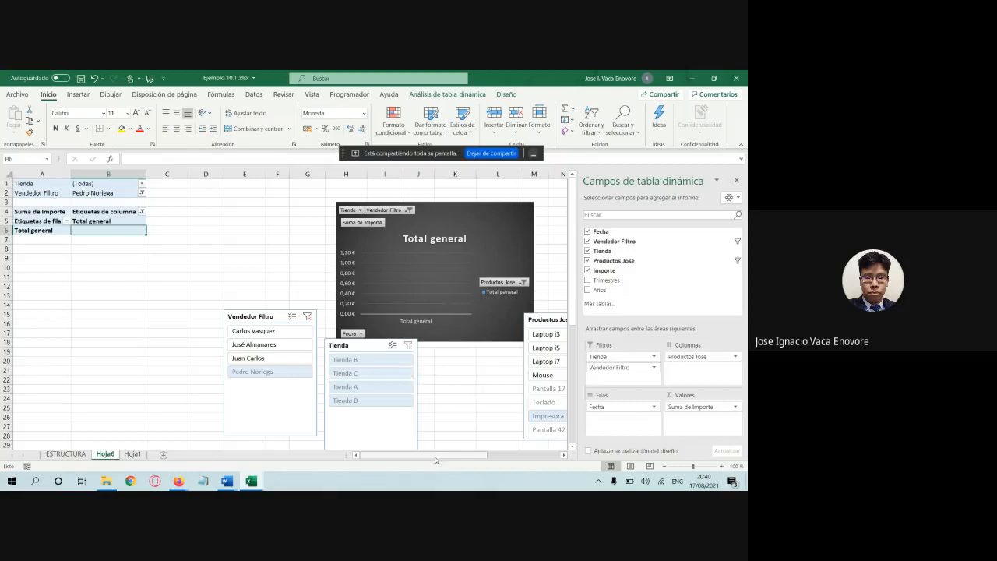
drag(434, 460, 481, 459)
click(304, 333)
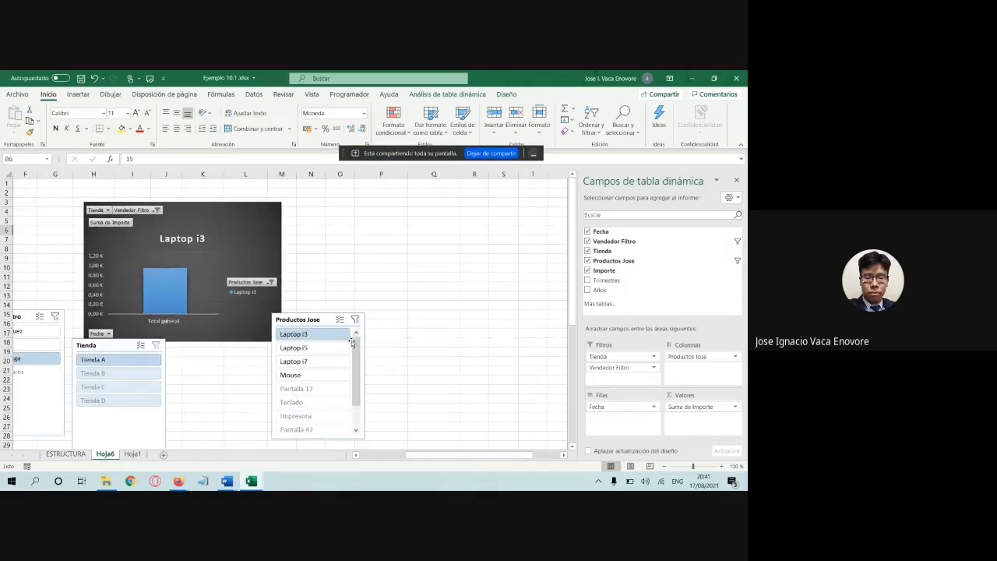
drag(421, 455, 313, 452)
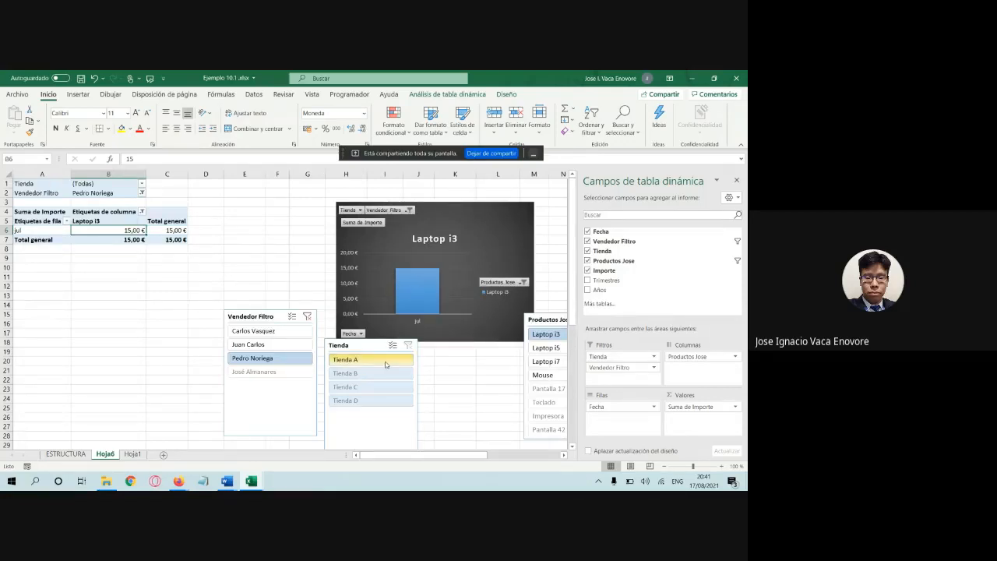
Step: Select all the vendors in the Vendedor Filtro slicer and exclude Tienda D in the Tienda slicer
ctrl+click(281, 348)
ctrl+click(267, 332)
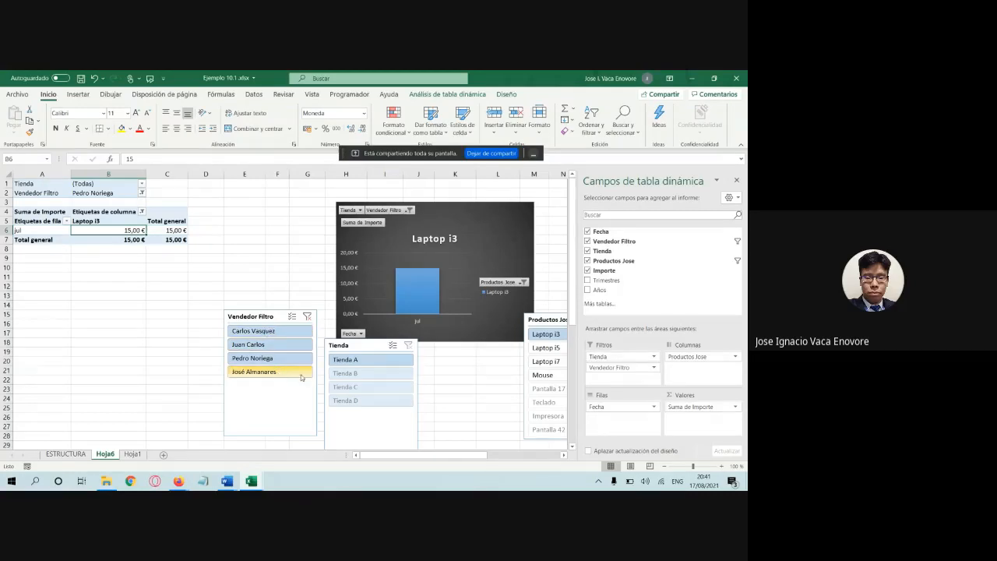
ctrl+click(302, 376)
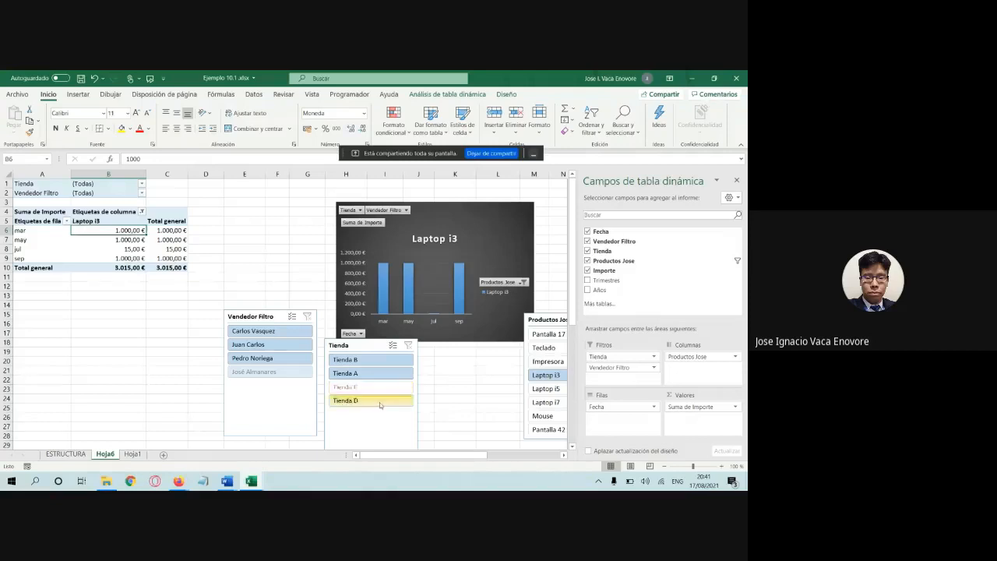
ctrl+click(382, 393)
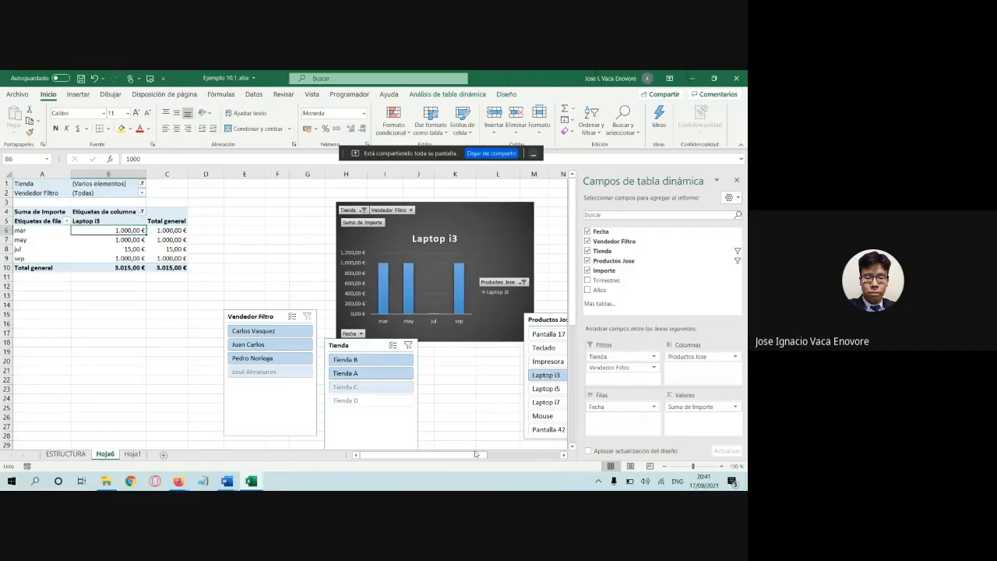
drag(477, 455, 422, 457)
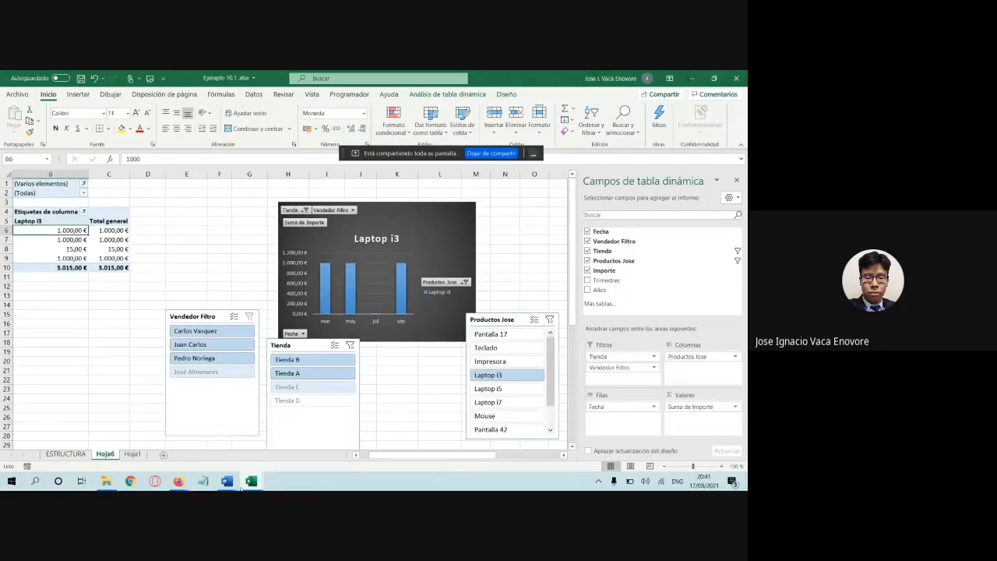
Step: Switch to AVANCE TABLAS DINAMICAS.docx in Word and highlight item d and its sub-item i of section 6 in yellow
mouse_move(227, 480)
click(178, 440)
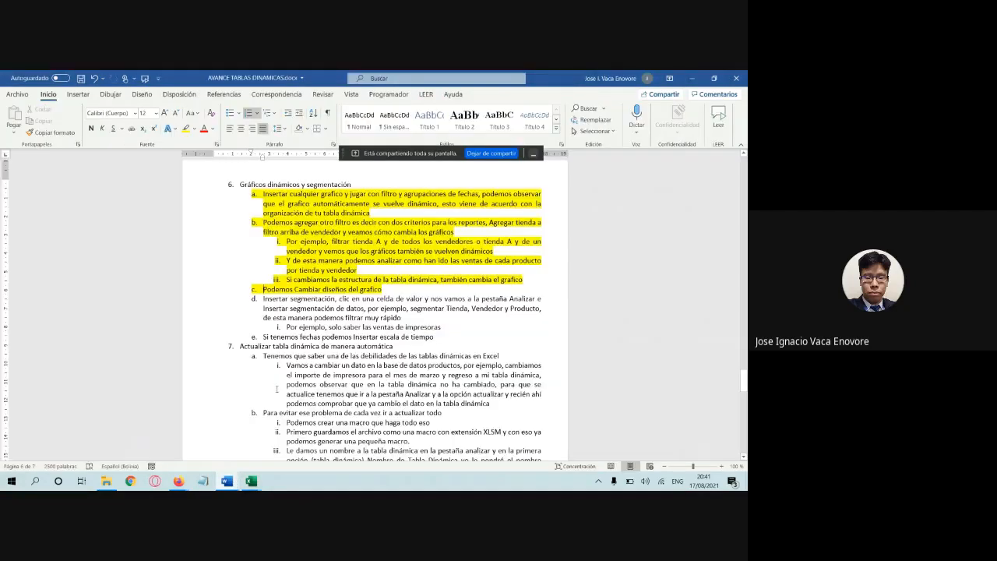
drag(263, 299, 449, 328)
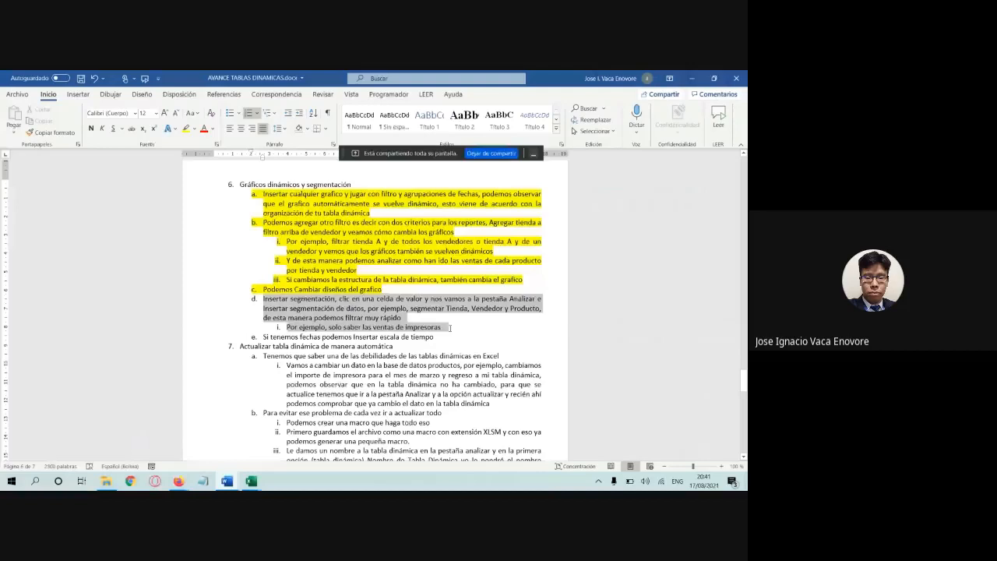
click(187, 128)
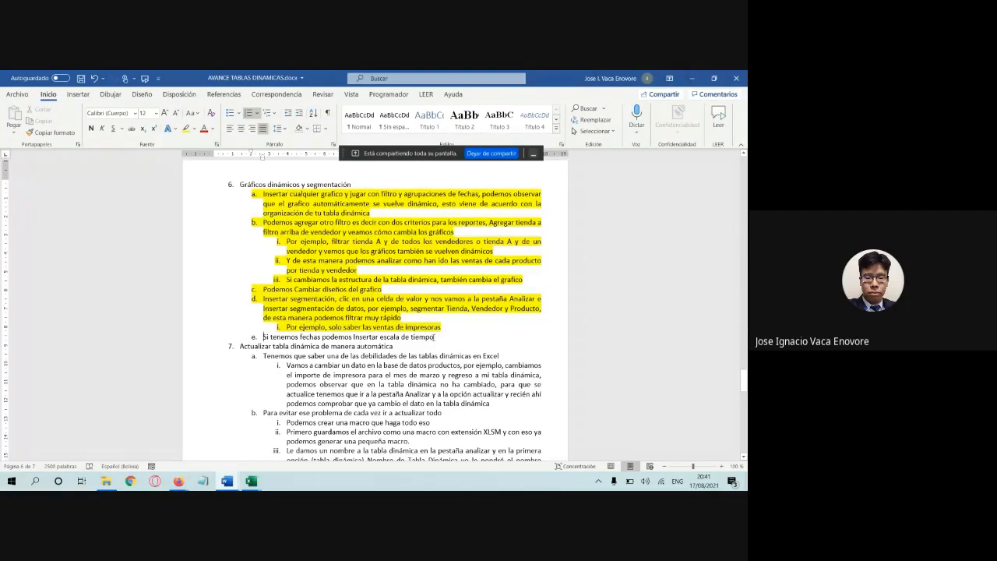
Step: Consult item e of section 6 about inserting a timeline, and return to Ejemplo 10.1.xlsx in Excel
drag(412, 338, 264, 338)
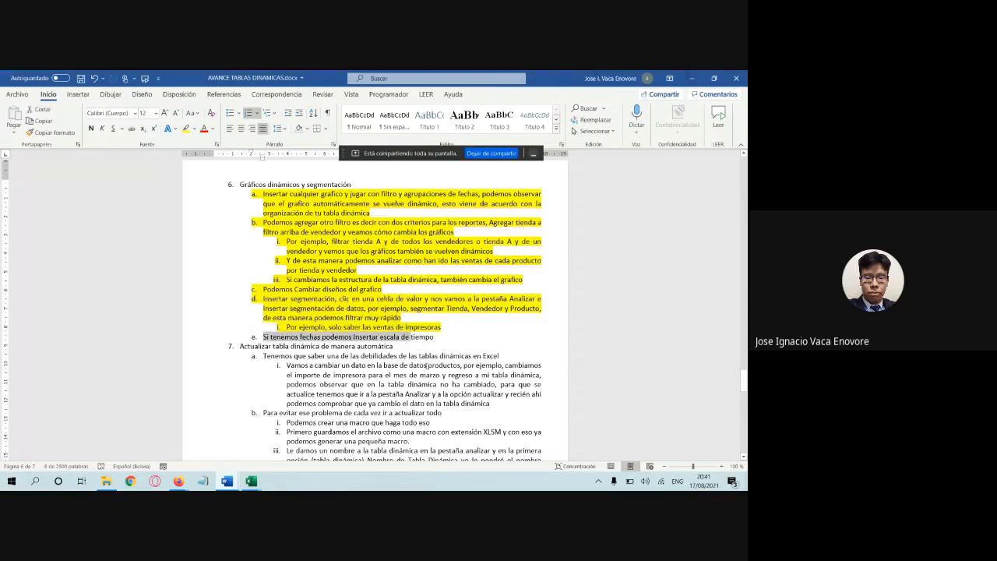
click(425, 337)
click(252, 482)
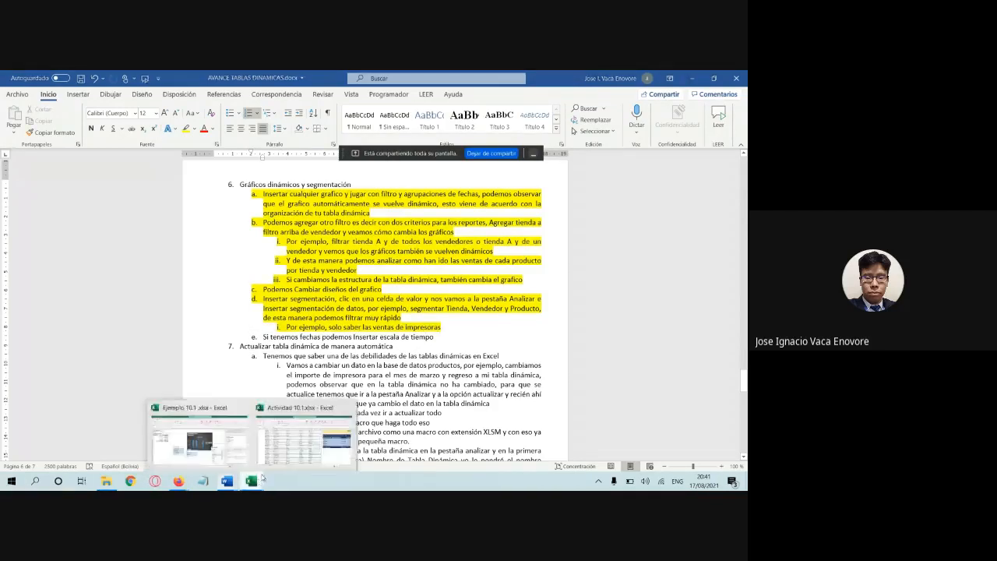
click(204, 446)
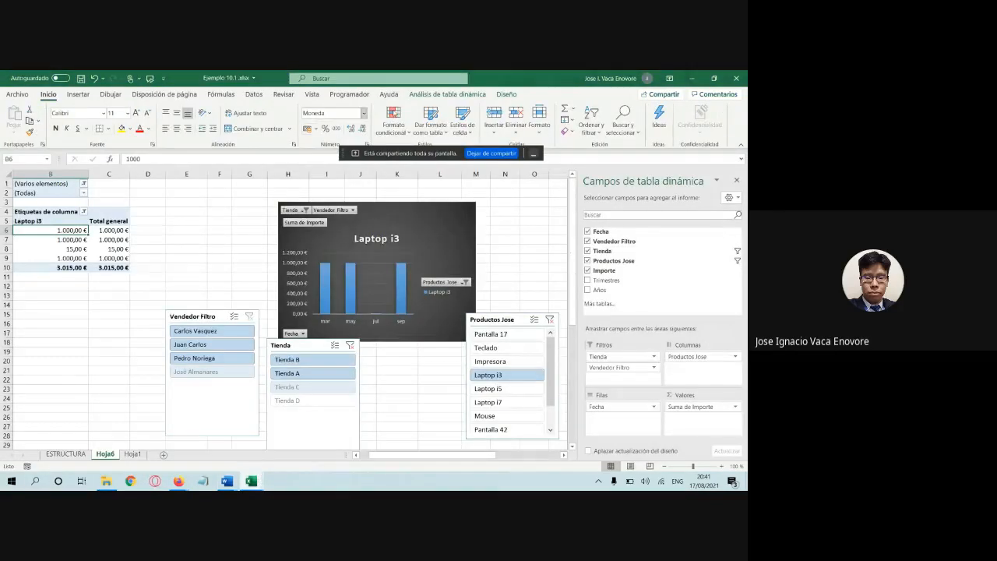
Step: Insert a timeline for the Fecha field of the pivot table
click(461, 95)
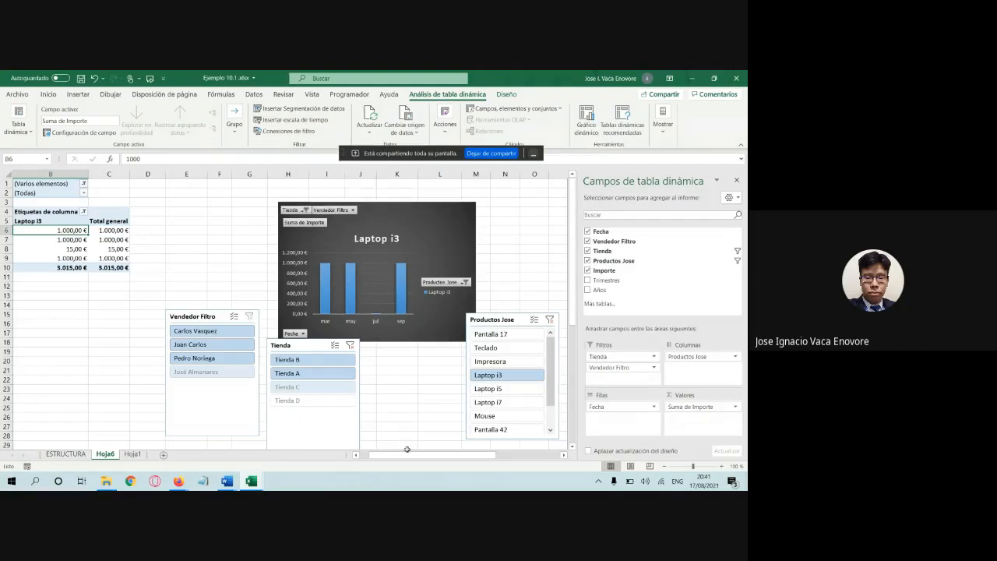
drag(407, 456, 359, 452)
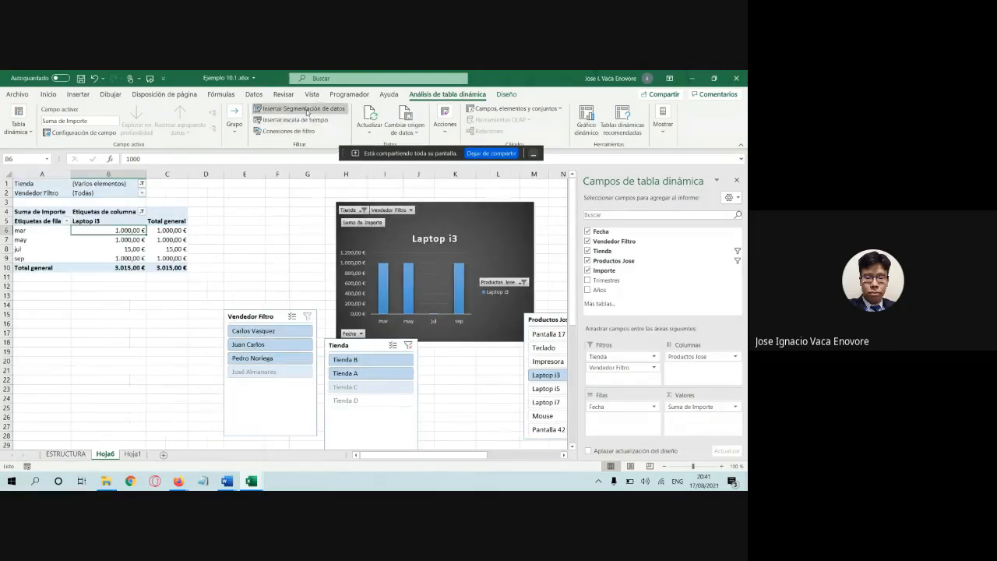
click(306, 119)
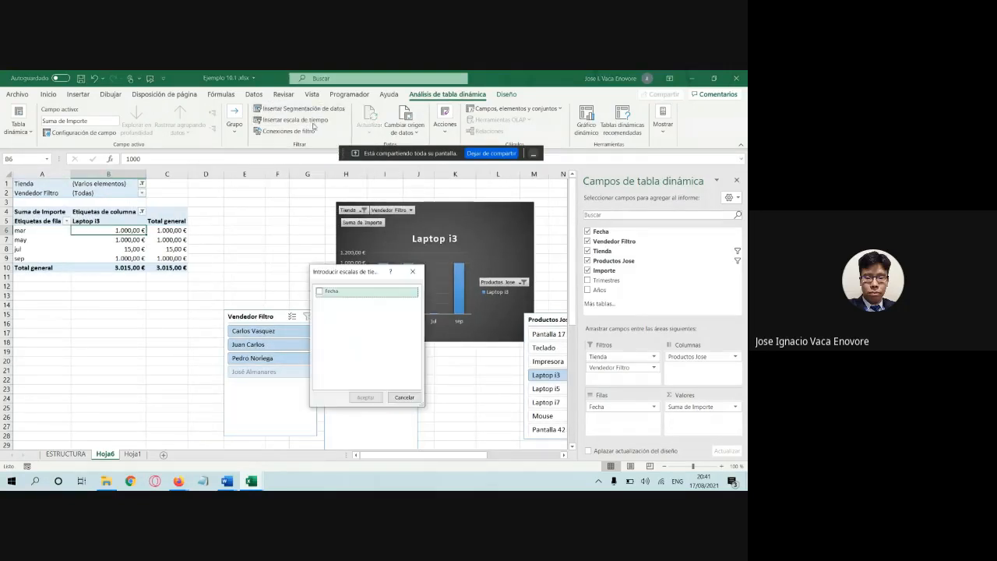
click(318, 292)
click(365, 398)
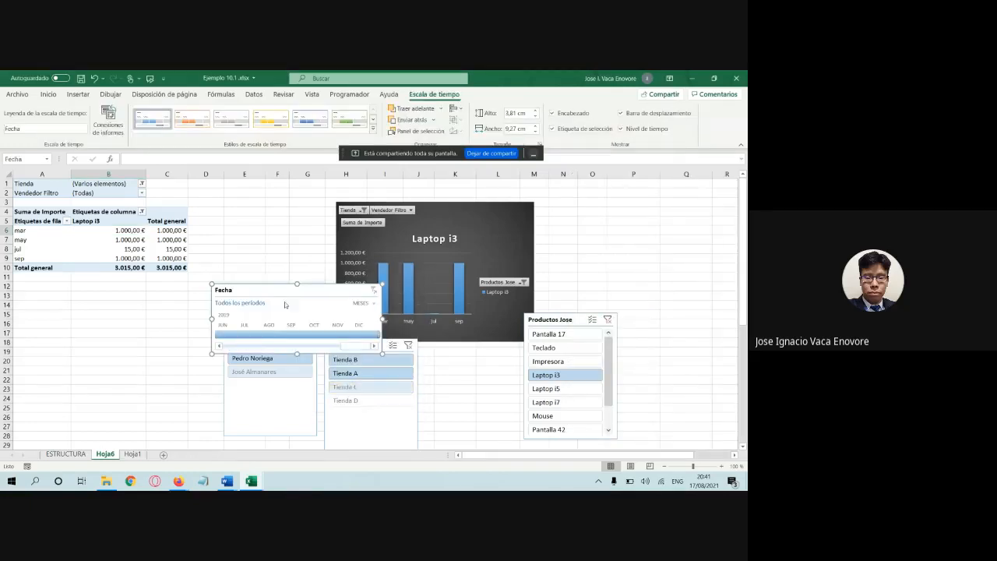
Step: Try single months such as jul and sep 2019 in the Fecha timeline, ending with the range jul–nov 2019
click(269, 335)
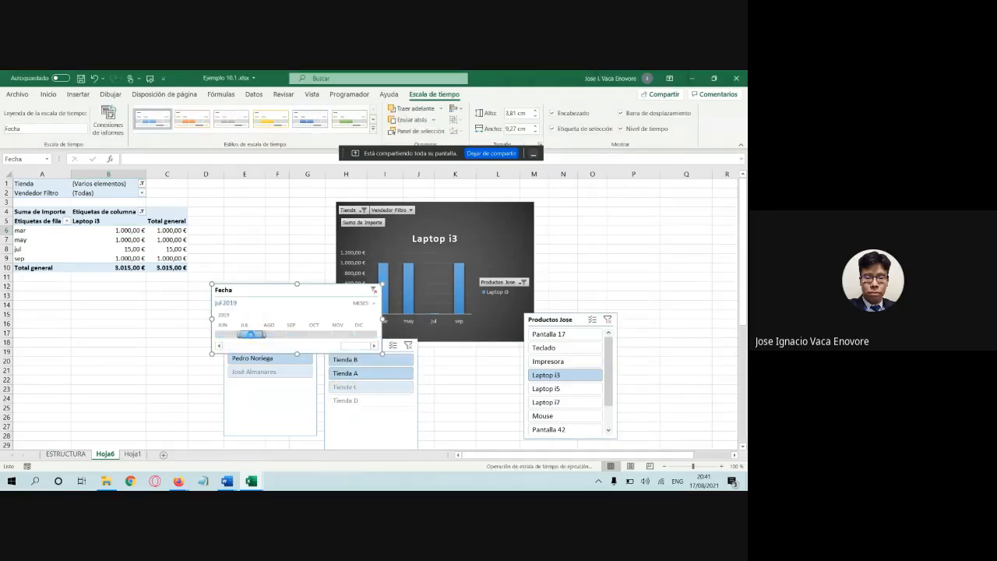
click(295, 336)
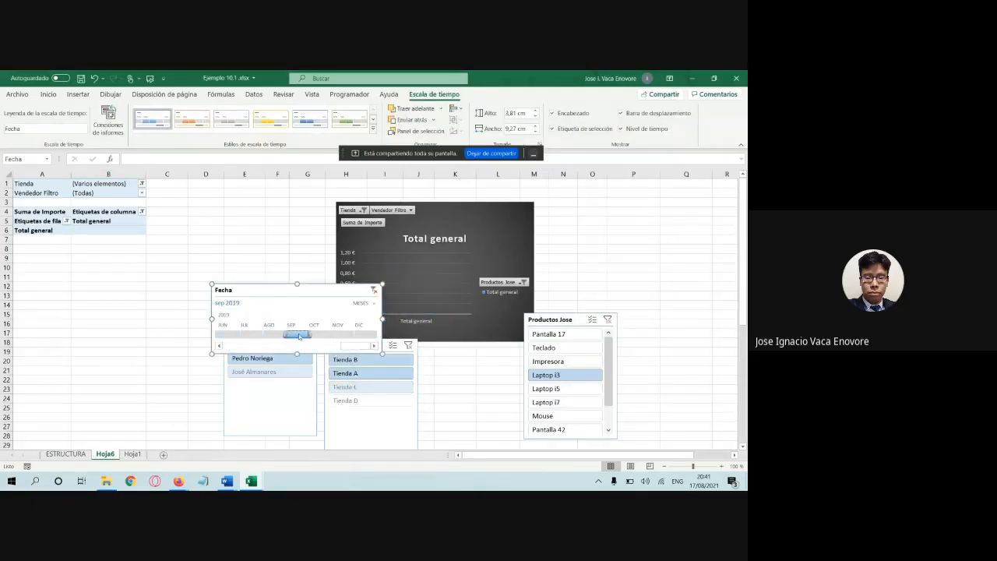
click(322, 336)
click(296, 336)
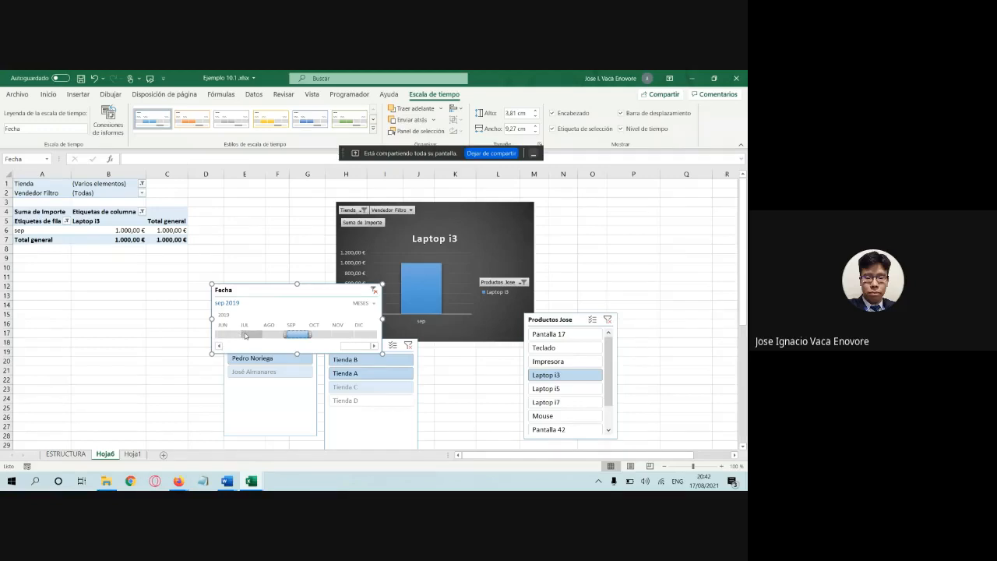
drag(253, 336, 357, 336)
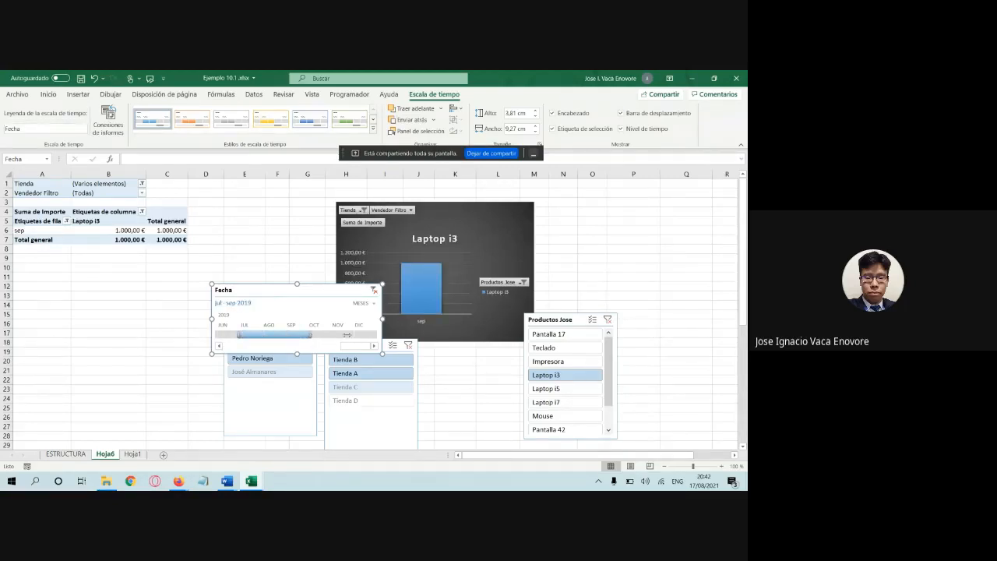
Step: Resize the Fecha timeline to about 4,59 cm high by 11,94 cm wide and move it below the pivot table, near row 25
scroll(312, 327, down, 1)
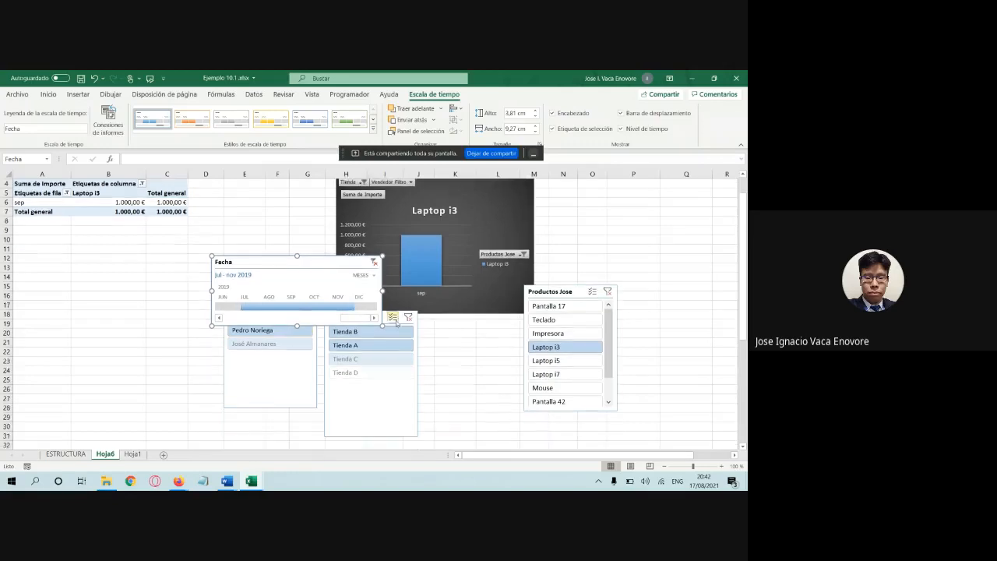
drag(381, 326, 461, 384)
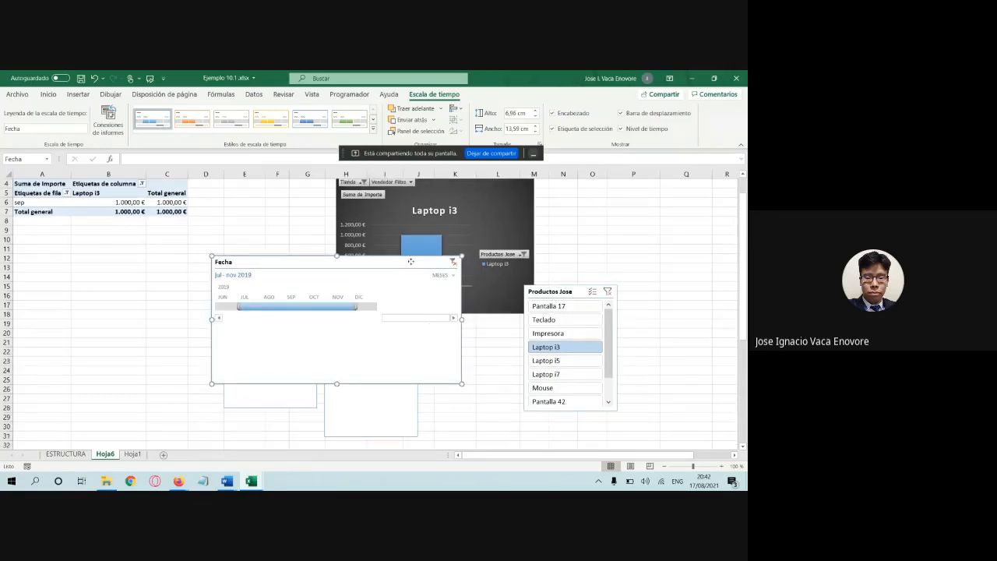
drag(423, 263, 232, 274)
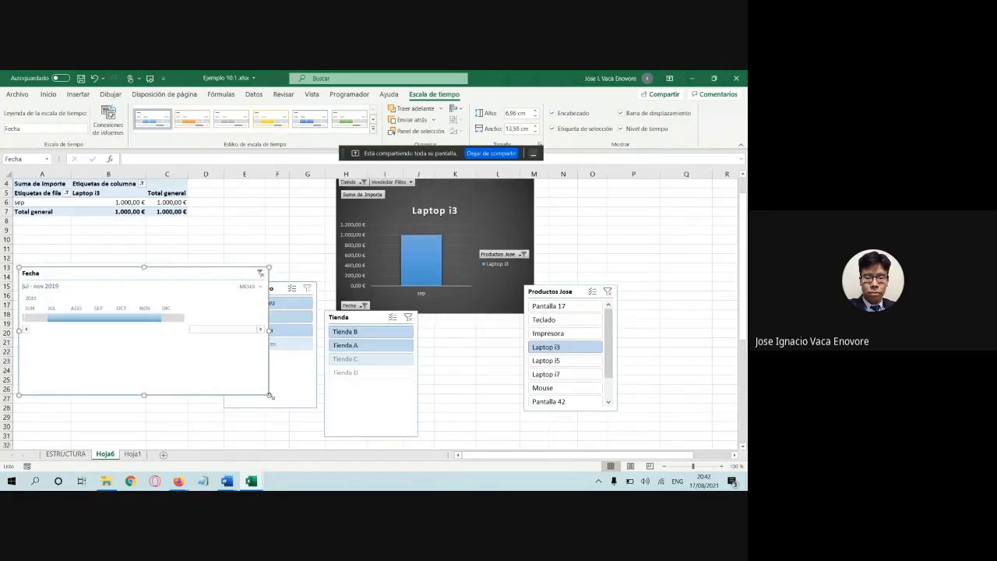
drag(268, 396, 238, 352)
drag(203, 277, 196, 392)
Step: Place the Vendedor Filtro and Tienda slicers side by side next to the pivot table, Productos Jose below them, and the chart at column M
drag(257, 290, 242, 194)
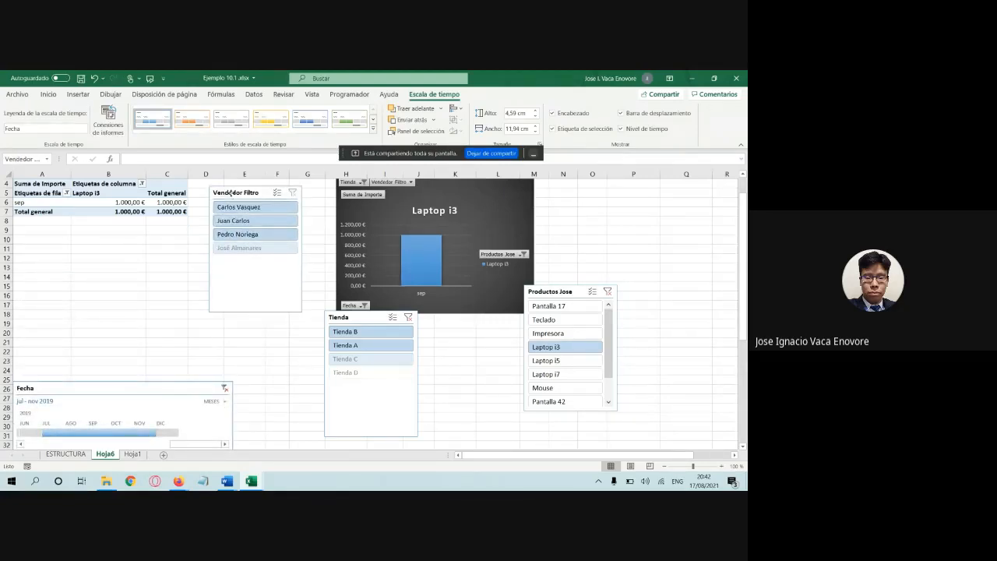
click(164, 306)
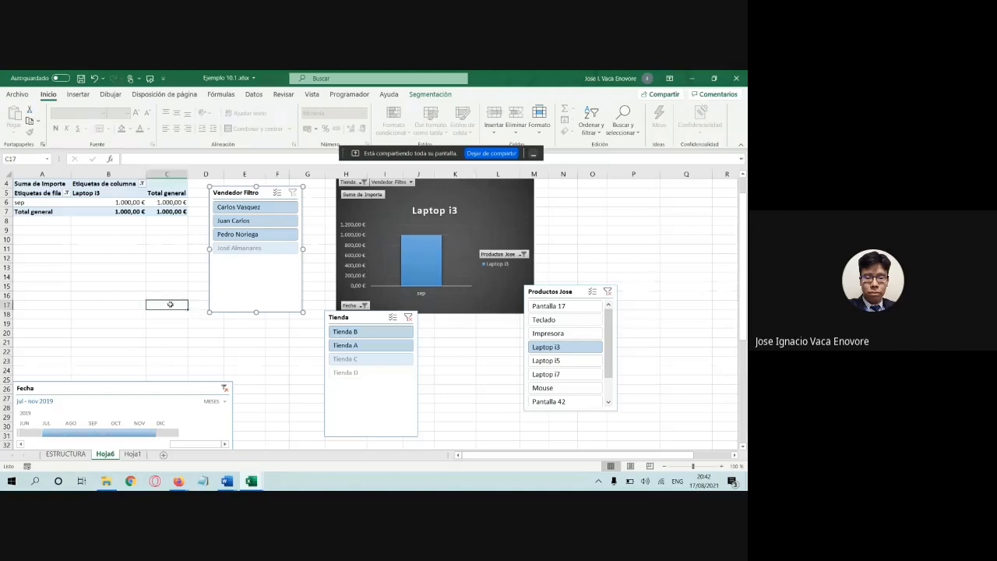
scroll(148, 254, up, 1)
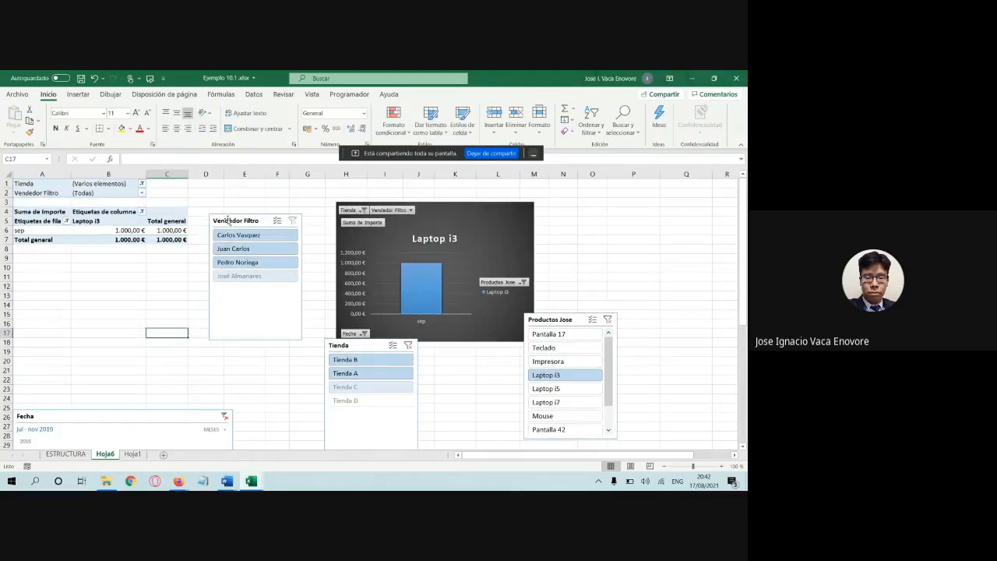
drag(228, 220, 239, 190)
drag(435, 212, 624, 201)
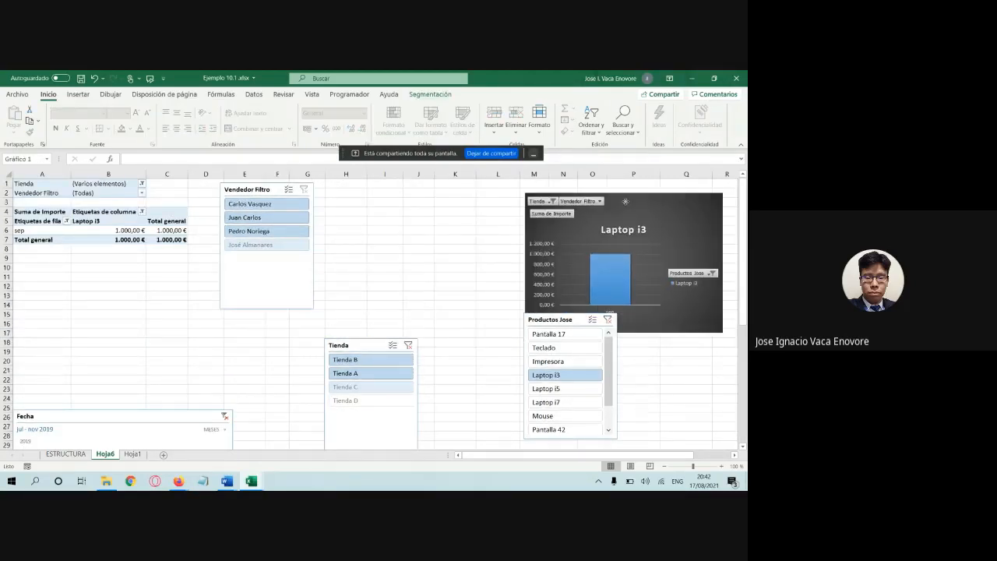
drag(364, 343, 352, 189)
drag(542, 318, 242, 315)
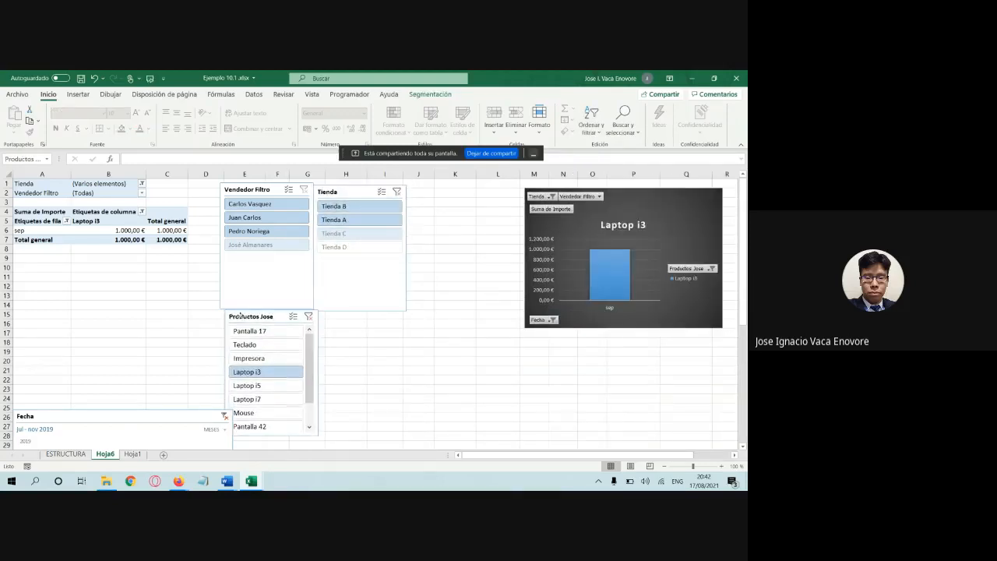
Step: Move the Fecha timeline beside the Productos Jose slicer and the pivot chart directly beside the Tienda slicer
drag(220, 416, 546, 335)
click(624, 197)
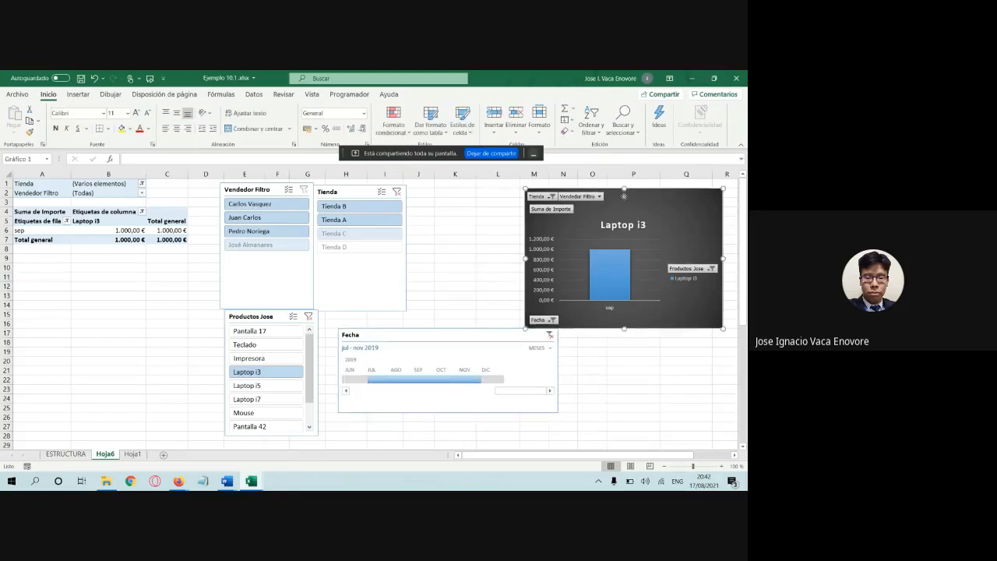
drag(623, 196, 512, 189)
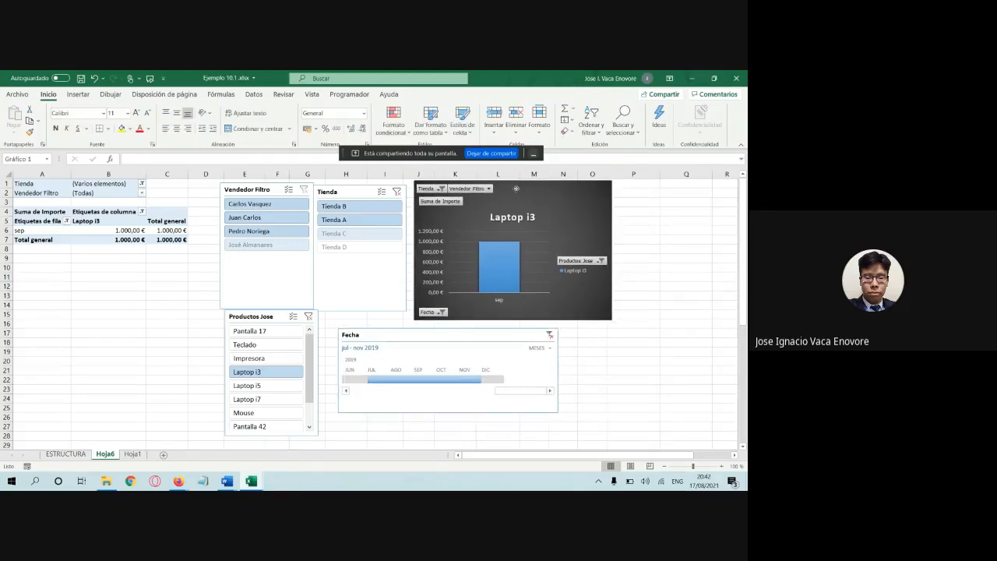
click(388, 430)
click(542, 221)
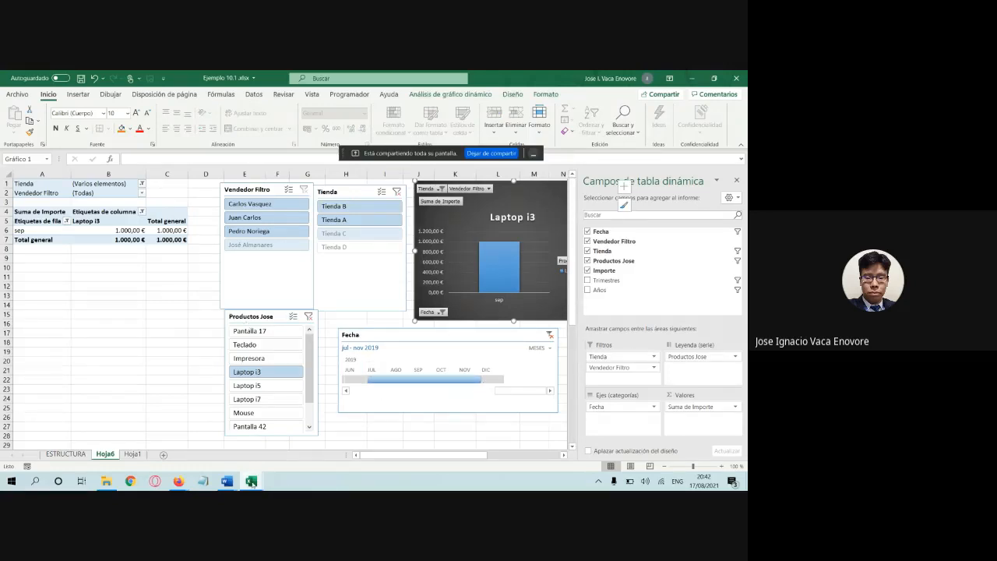
Step: Switch back to the Word document and highlight item e of section 6 in yellow
mouse_move(227, 482)
click(199, 443)
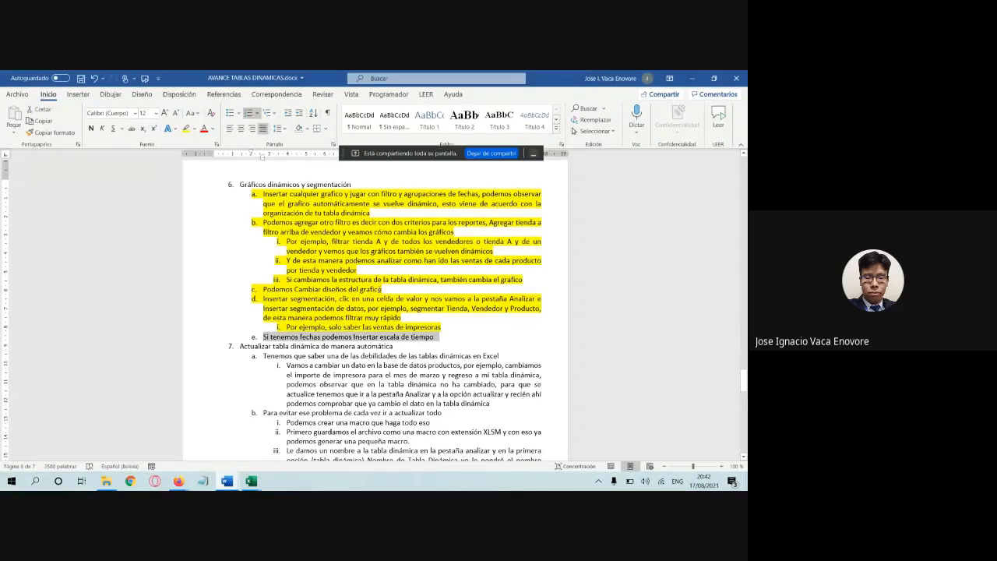
drag(264, 337, 452, 335)
click(186, 128)
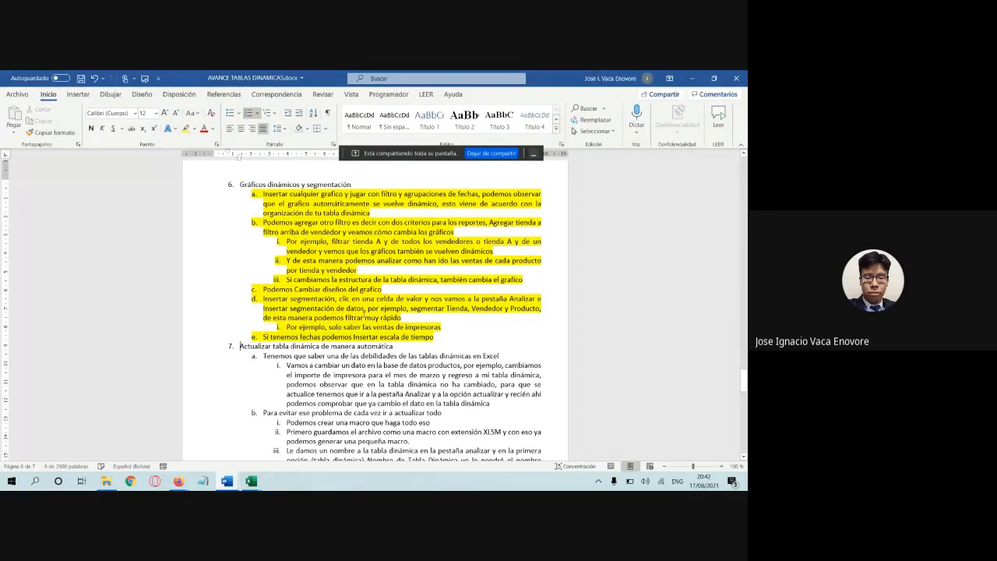
Step: Review section 7 on updating the pivot table automatically and the start of section 8 on multiple reports
scroll(377, 330, down, 7)
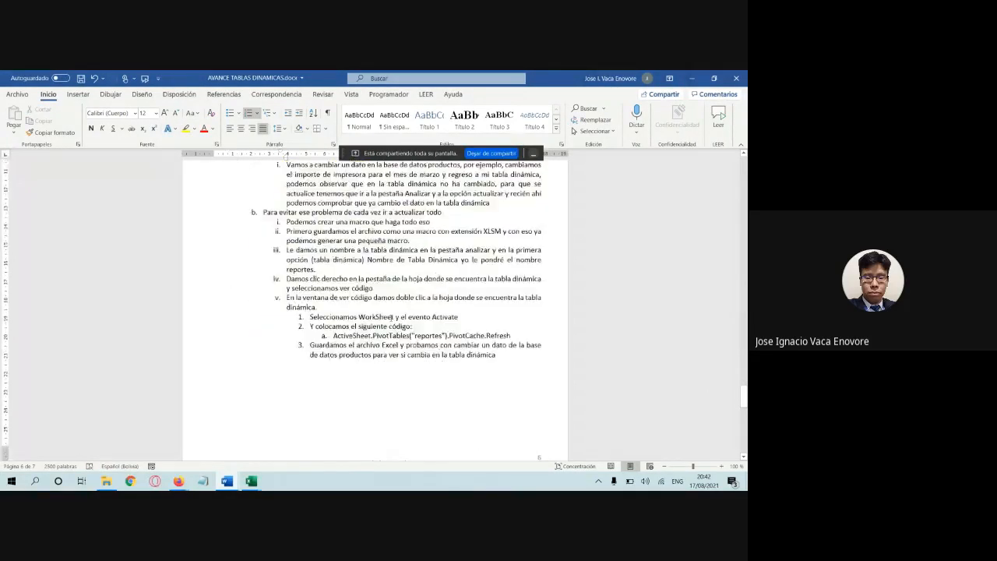
scroll(391, 324, up, 3)
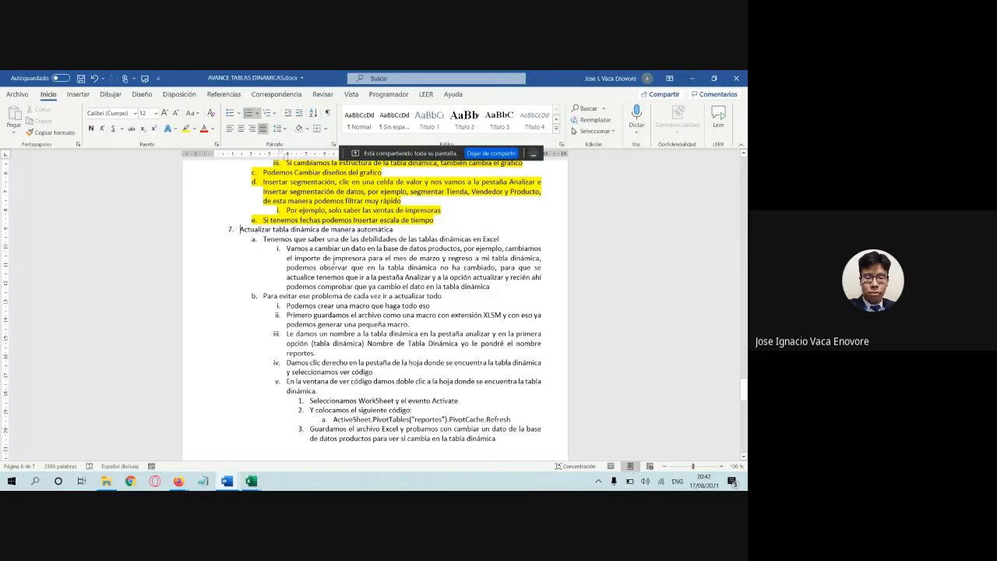
drag(240, 229, 538, 389)
scroll(409, 328, down, 5)
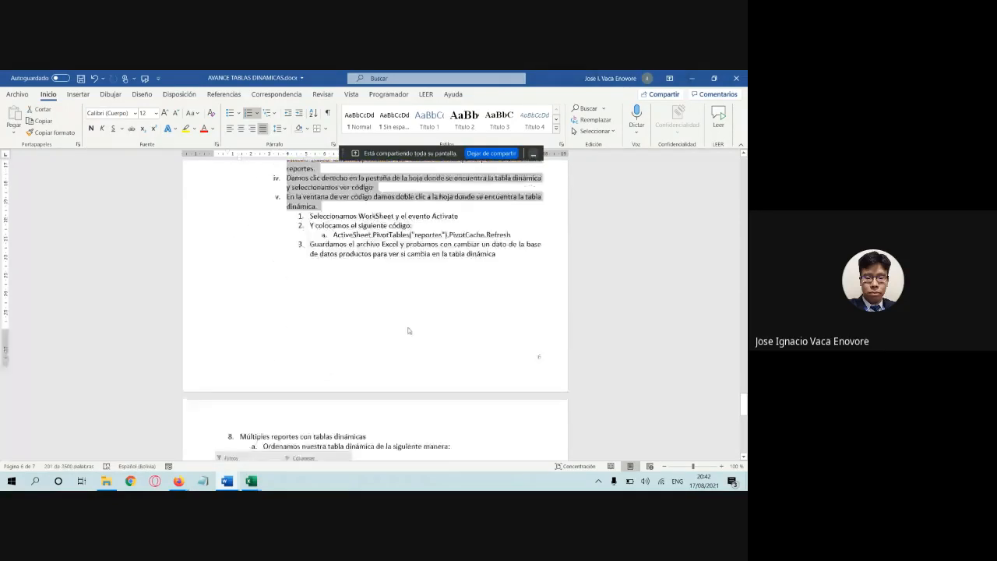
scroll(409, 330, down, 4)
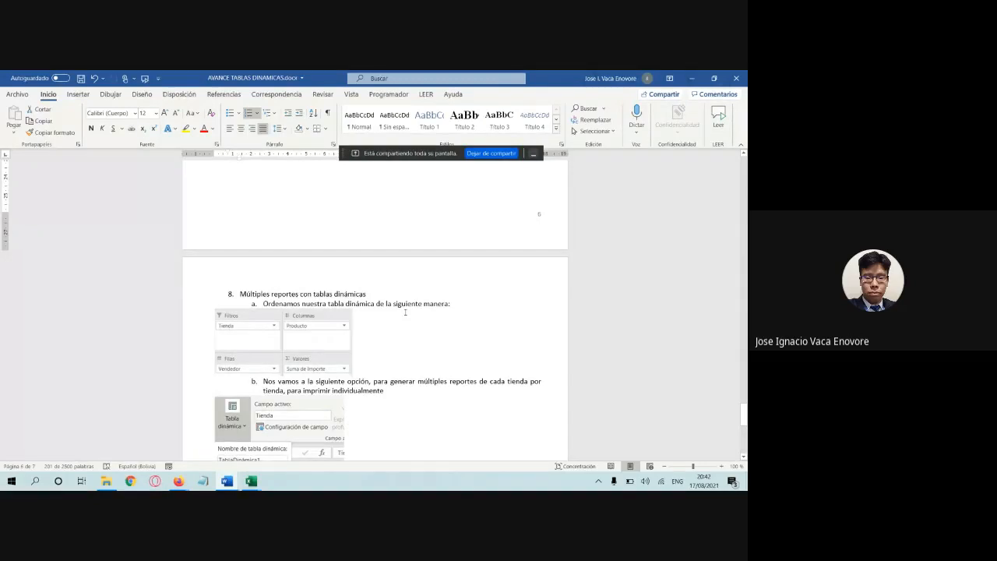
Step: Review section 7 on automatic updating, section 8 on multiple reports and section 9 on the final activity in the document
scroll(405, 313, up, 7)
click(405, 314)
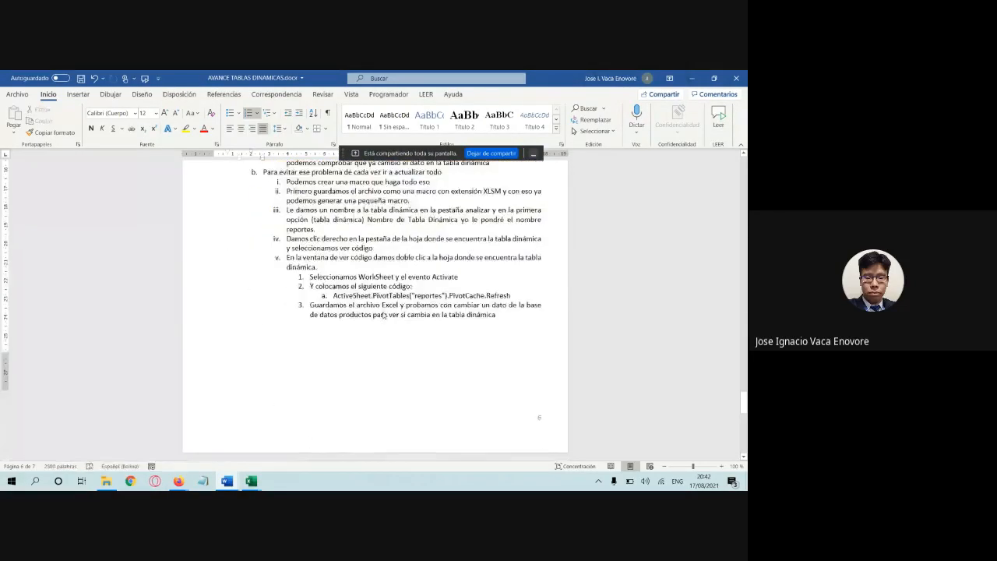
scroll(374, 327, down, 8)
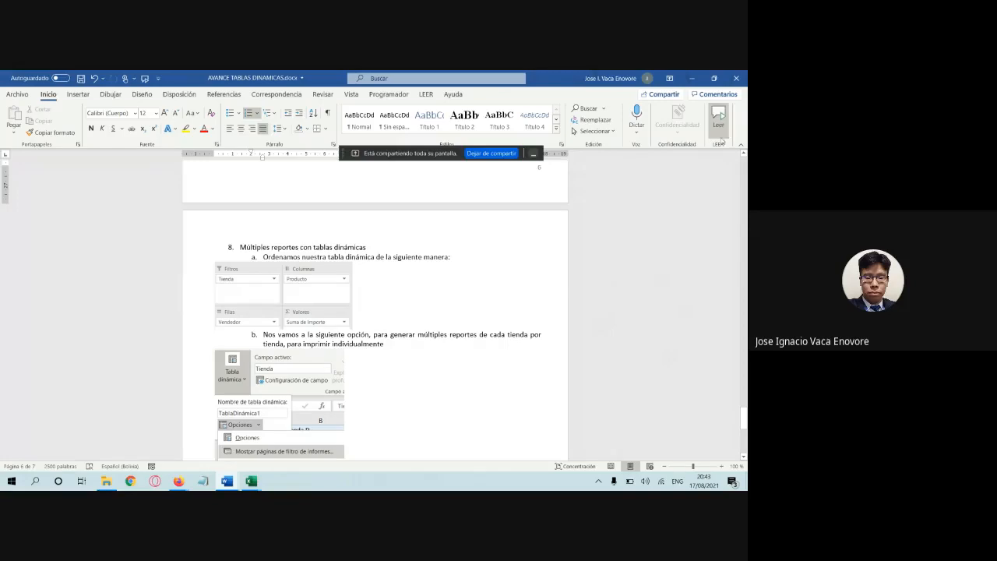
scroll(571, 310, up, 5)
scroll(571, 311, up, 5)
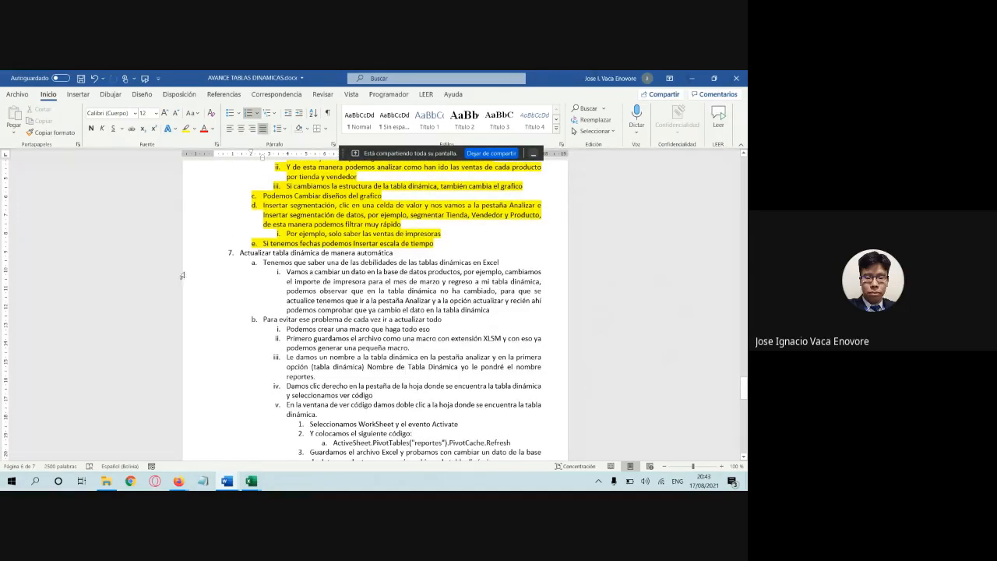
drag(240, 252, 498, 268)
scroll(498, 268, down, 6)
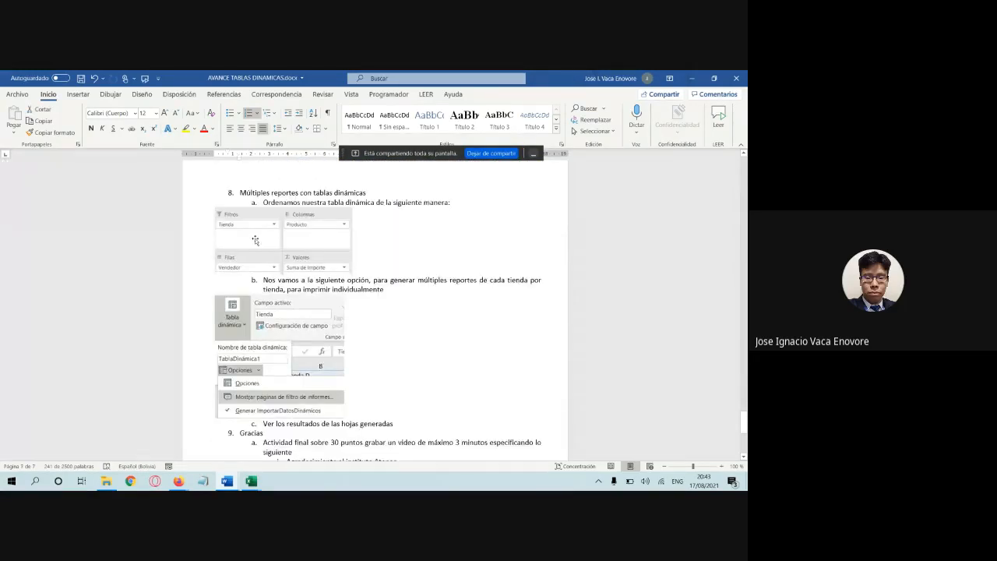
scroll(256, 223, down, 1)
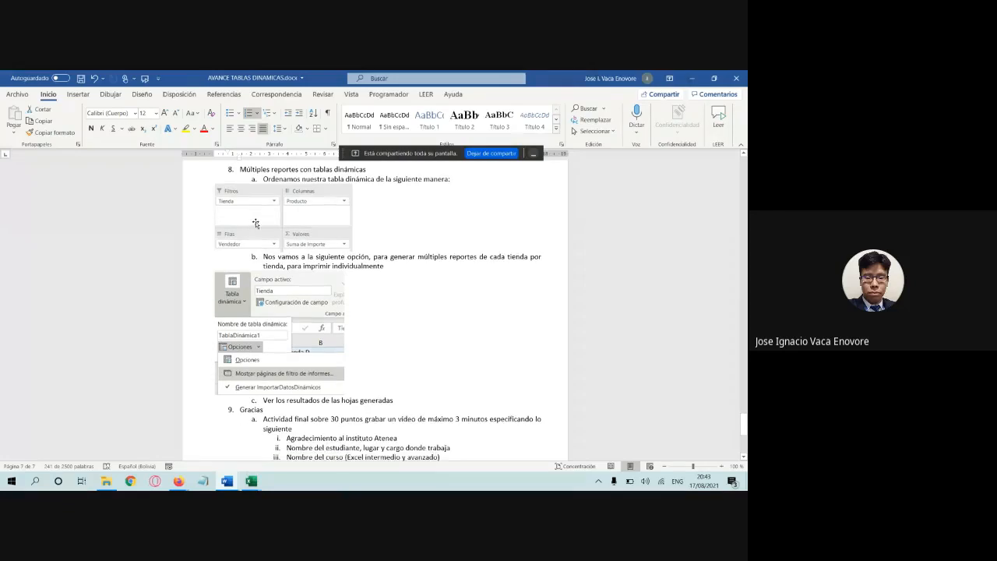
scroll(344, 176, down, 6)
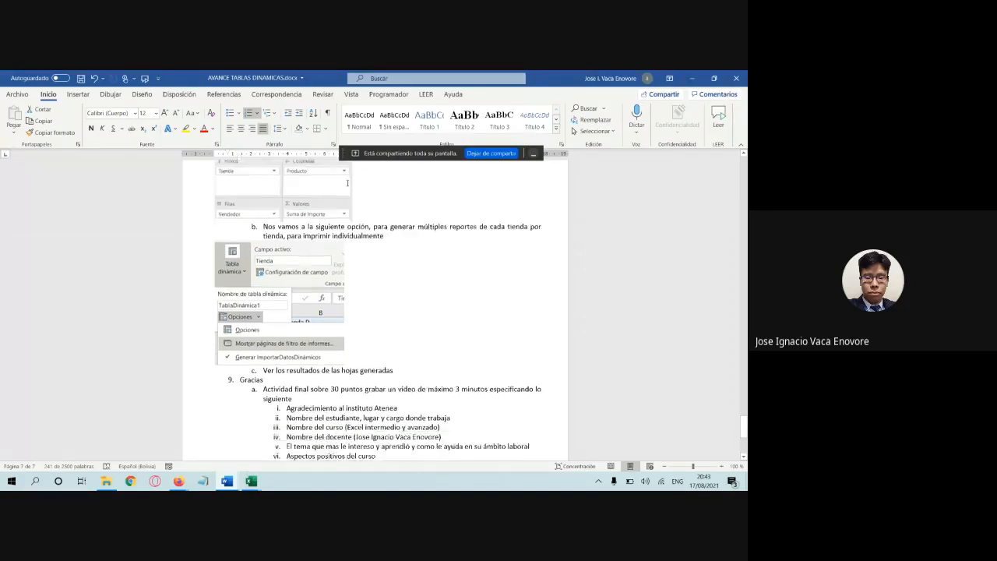
scroll(361, 230, up, 5)
scroll(360, 230, up, 3)
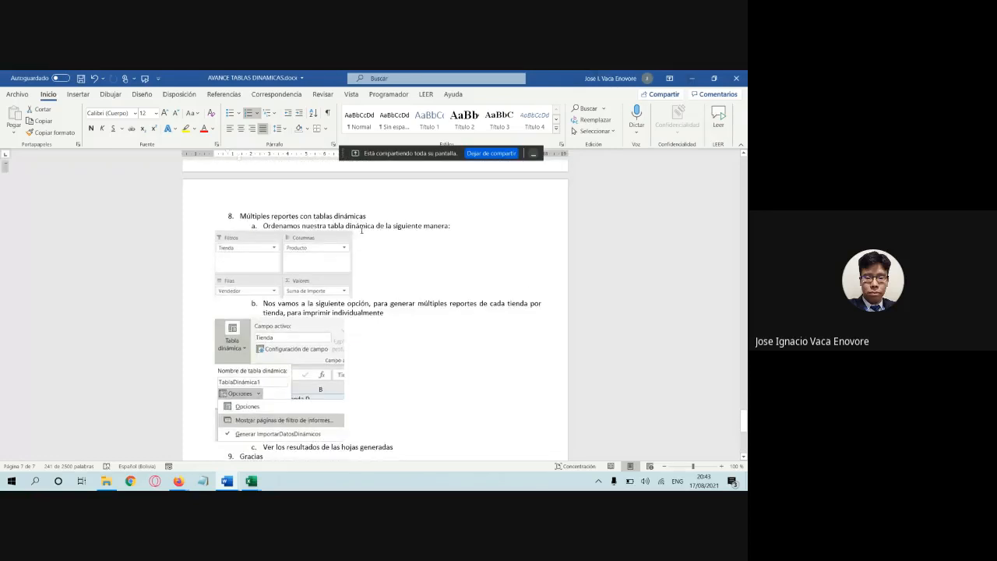
click(240, 265)
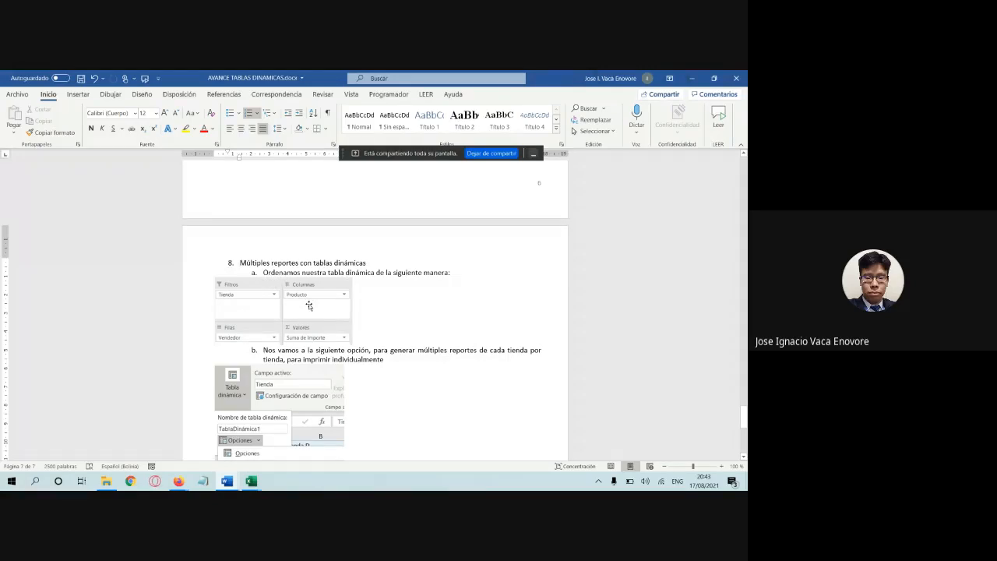
Step: Switch to the Ejemplo 10.1 workbook and delete the pivot chart plus the Tienda, Vendedor Filtro and Productos Jose slicers
mouse_move(251, 481)
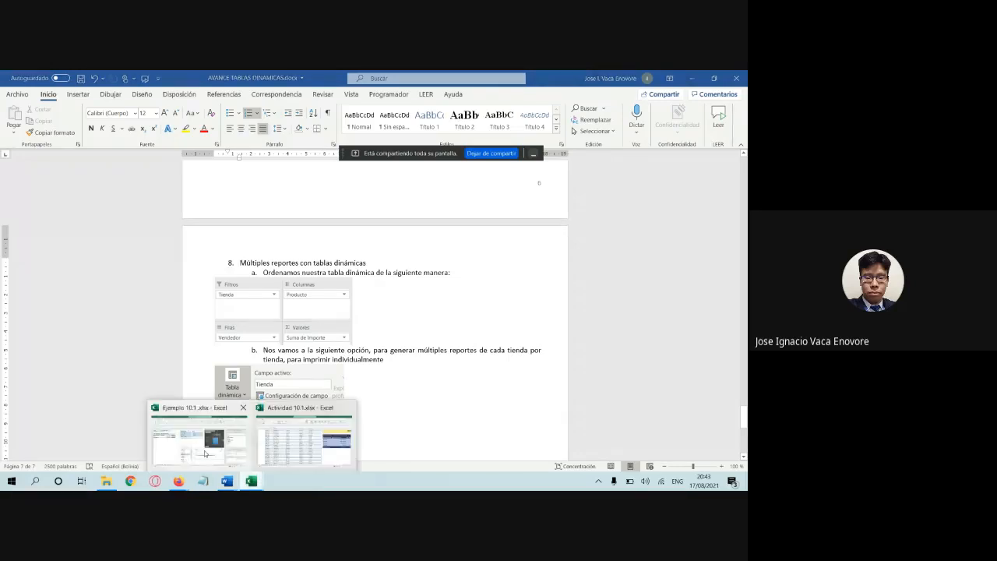
click(206, 453)
key(Delete)
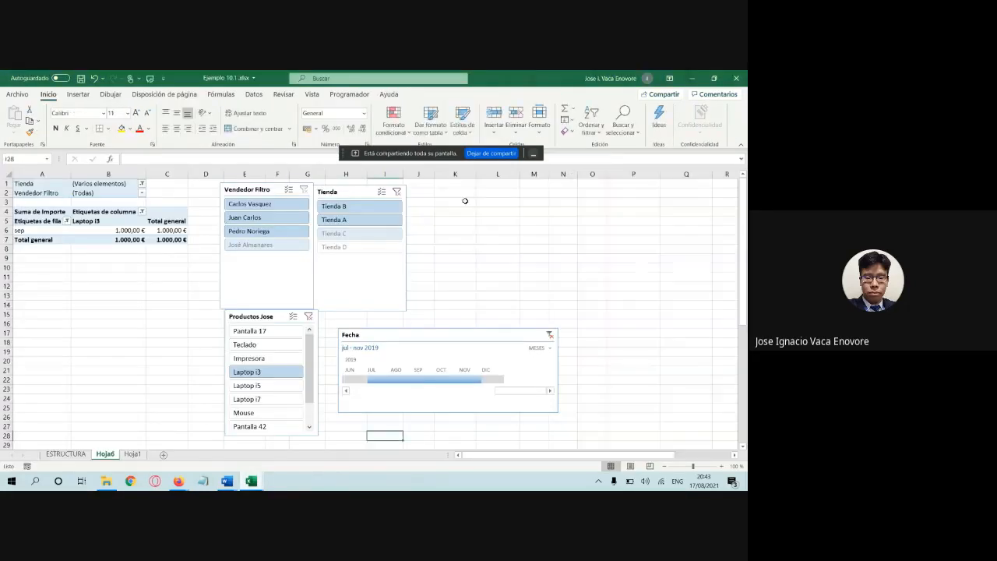
click(378, 247)
key(Delete)
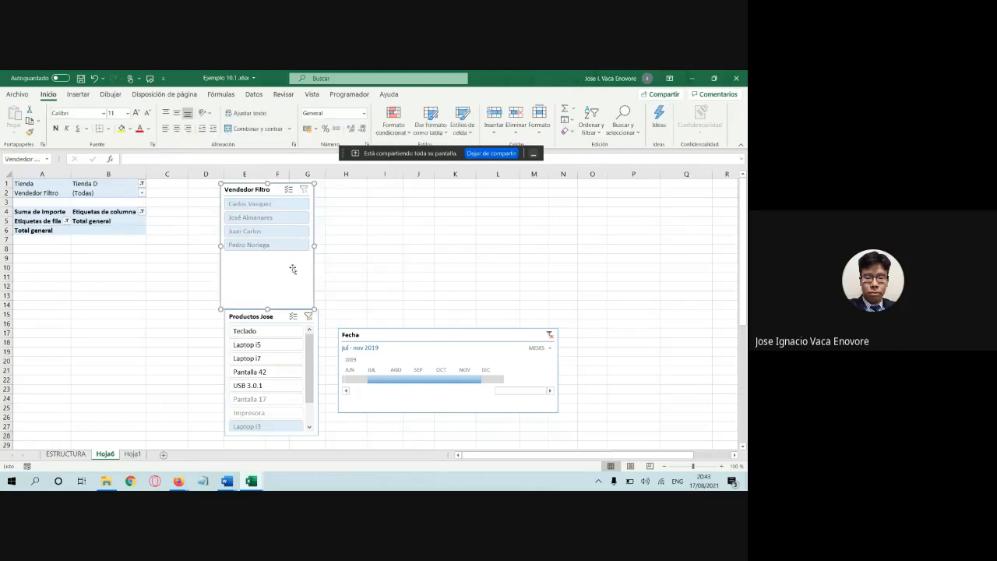
click(301, 315)
key(Delete)
Step: Delete the Fecha timeline from the pivot table sheet
click(364, 328)
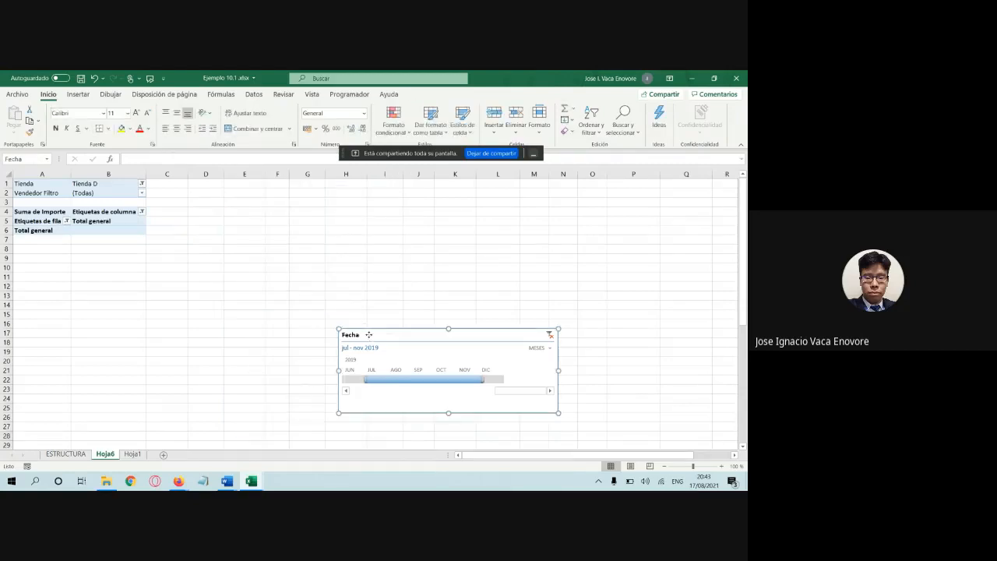
click(424, 332)
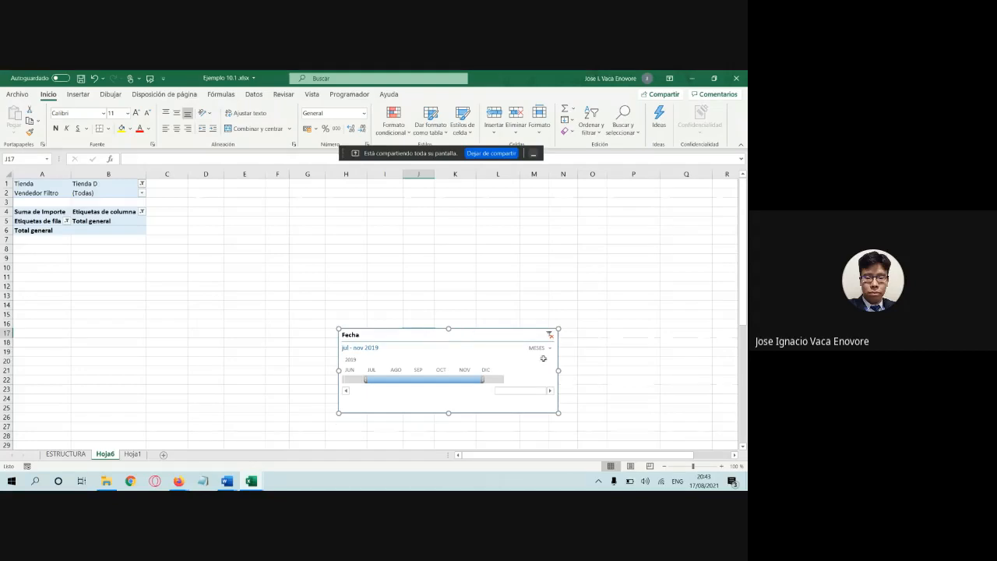
click(543, 358)
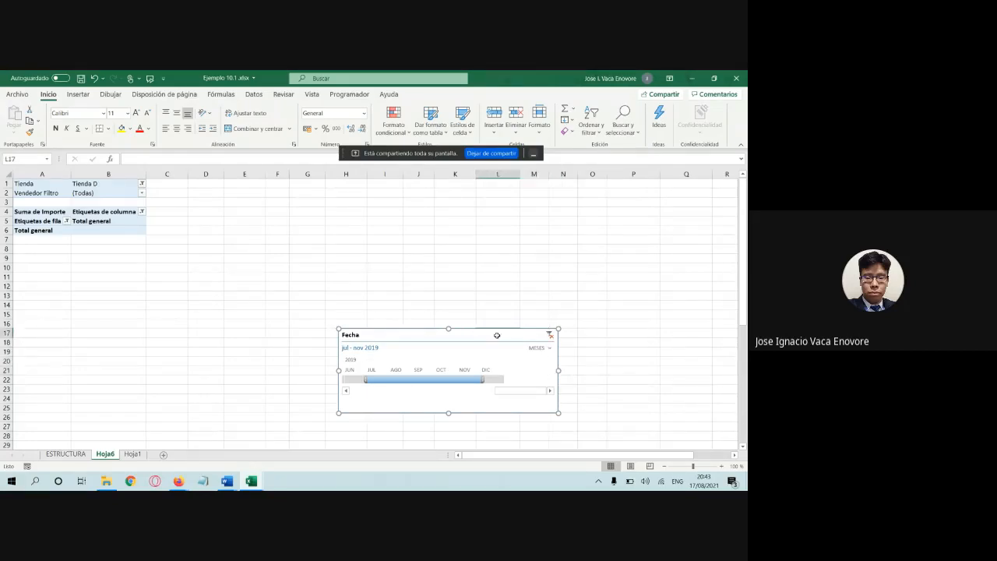
click(386, 332)
drag(268, 306, 584, 438)
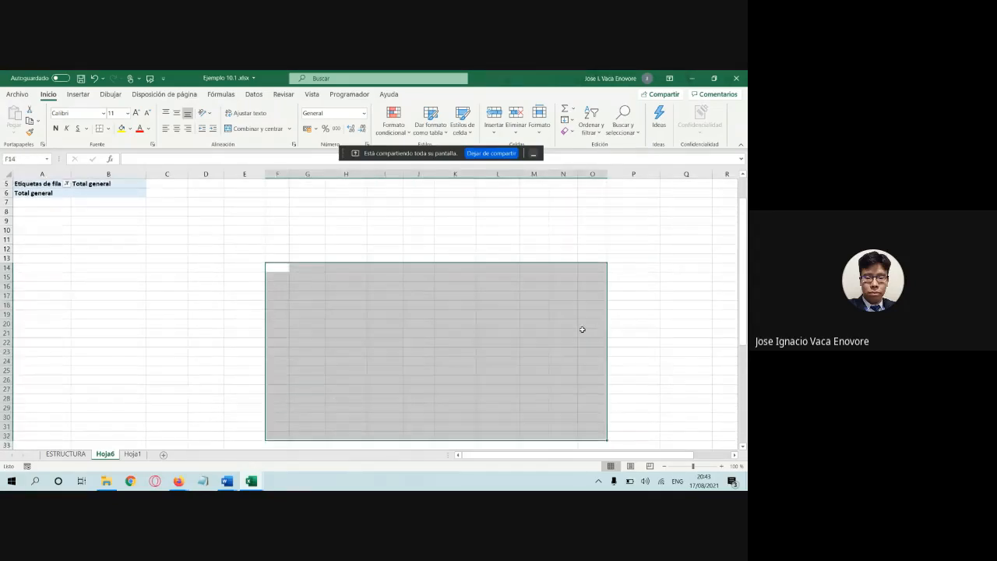
scroll(581, 327, down, 1)
click(311, 214)
scroll(307, 218, up, 3)
Step: Empty the pivot table by removing the Importe, Productos Jose, Tienda, Vendedor Filtro and Fecha fields
click(115, 204)
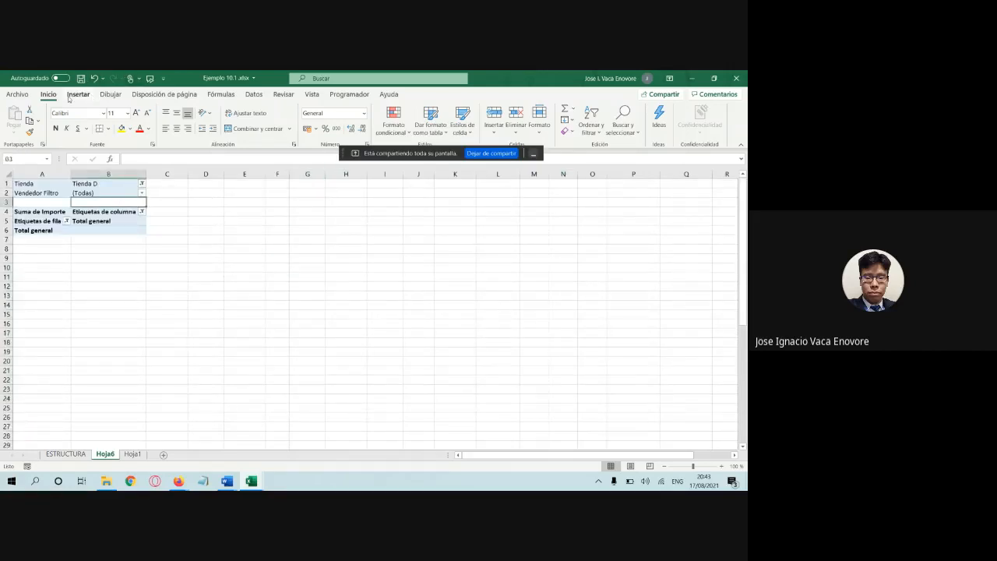
click(45, 201)
scroll(413, 280, down, 4)
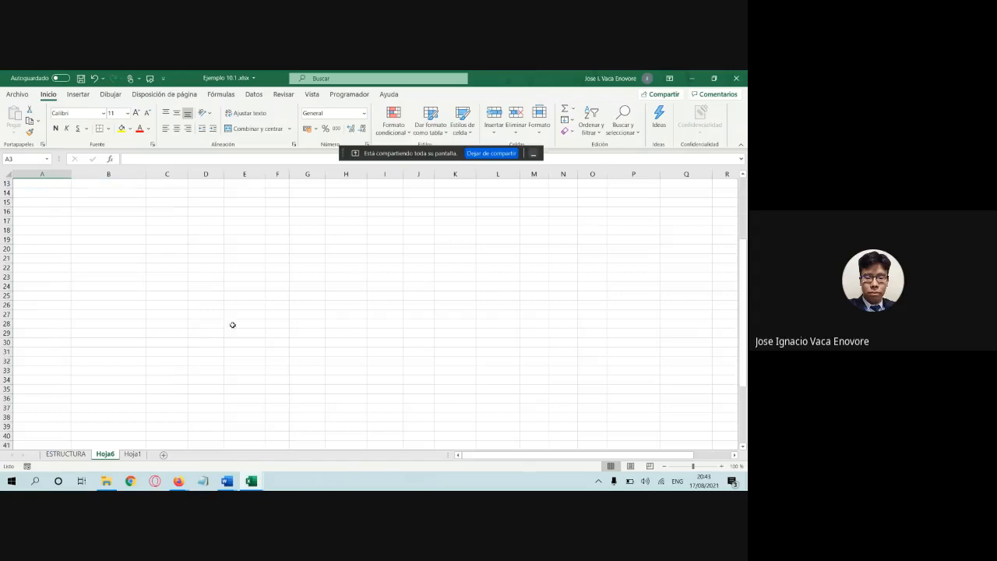
scroll(96, 397, up, 4)
click(83, 227)
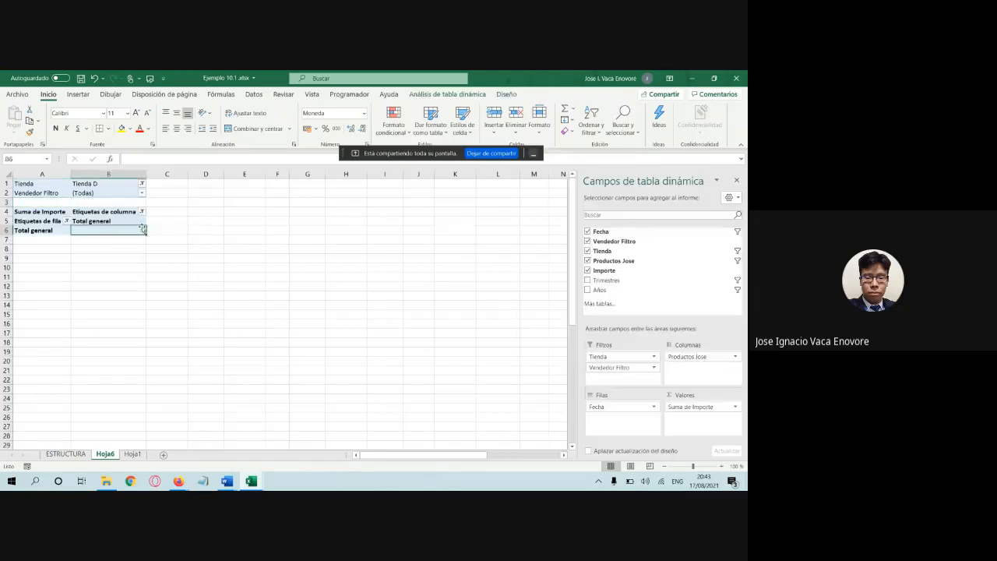
click(587, 271)
click(588, 260)
click(587, 251)
click(588, 241)
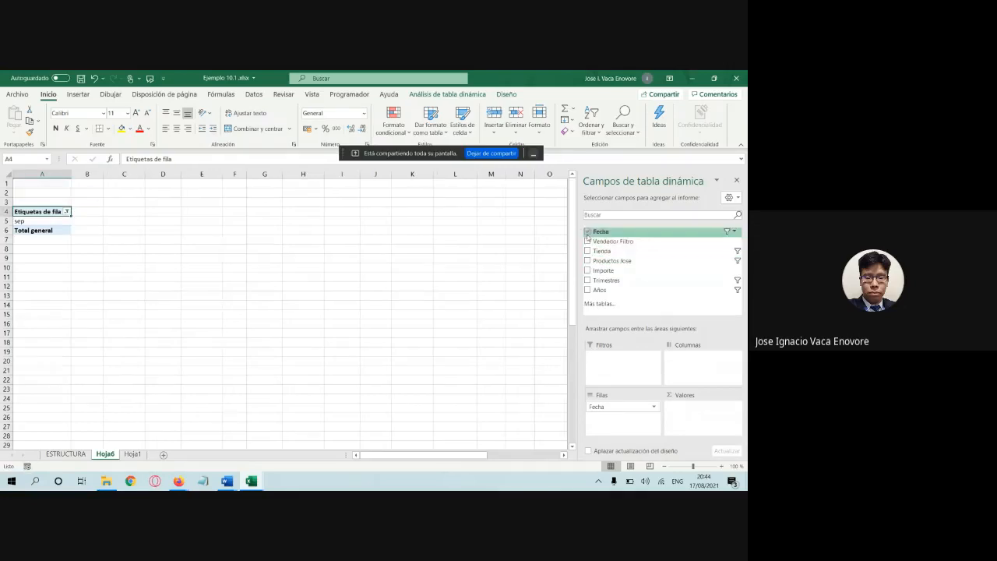
click(587, 232)
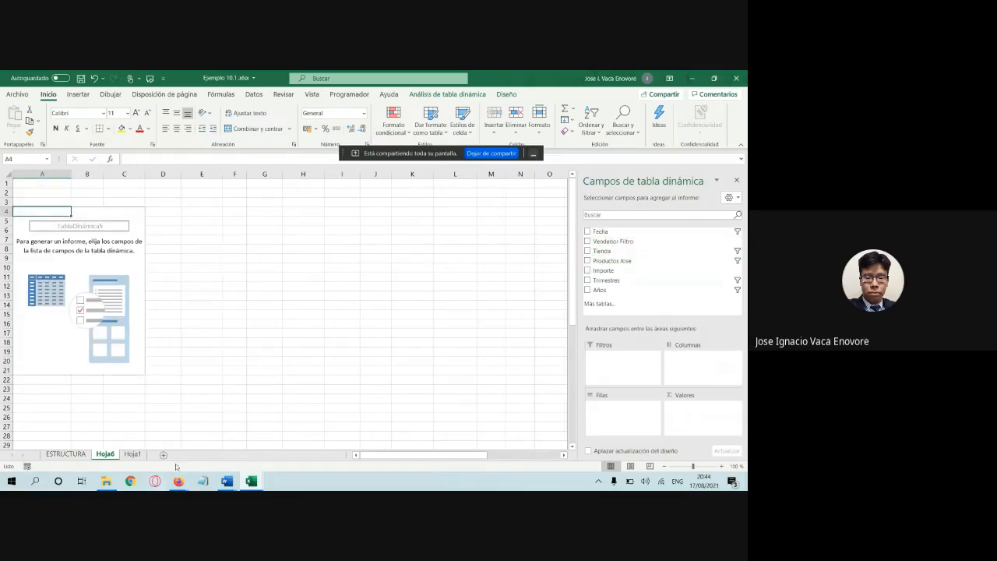
Step: Check the layout in the document's section 8, then add Tienda as the pivot table's report filter showing all stores
mouse_move(230, 476)
click(257, 440)
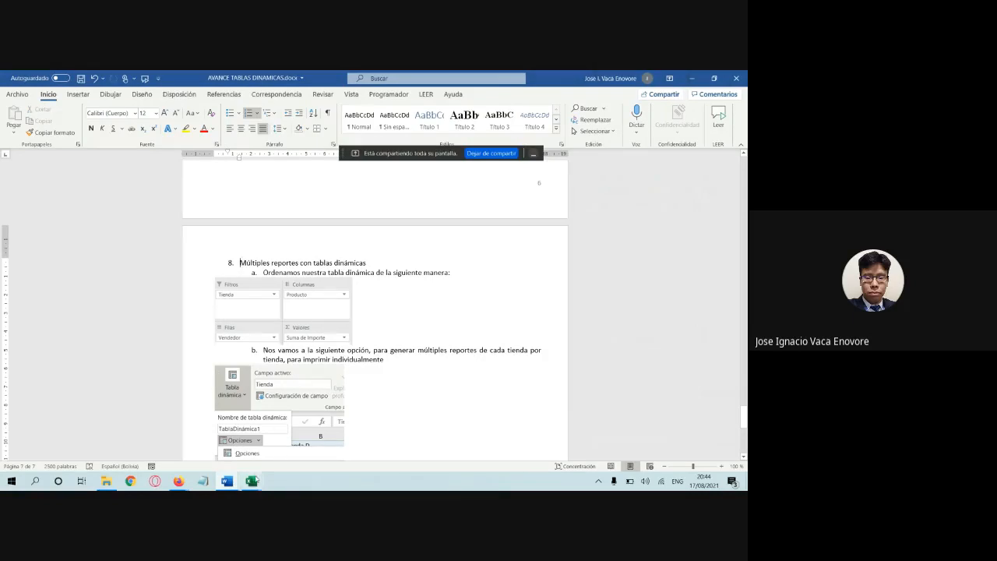
mouse_move(251, 482)
click(198, 438)
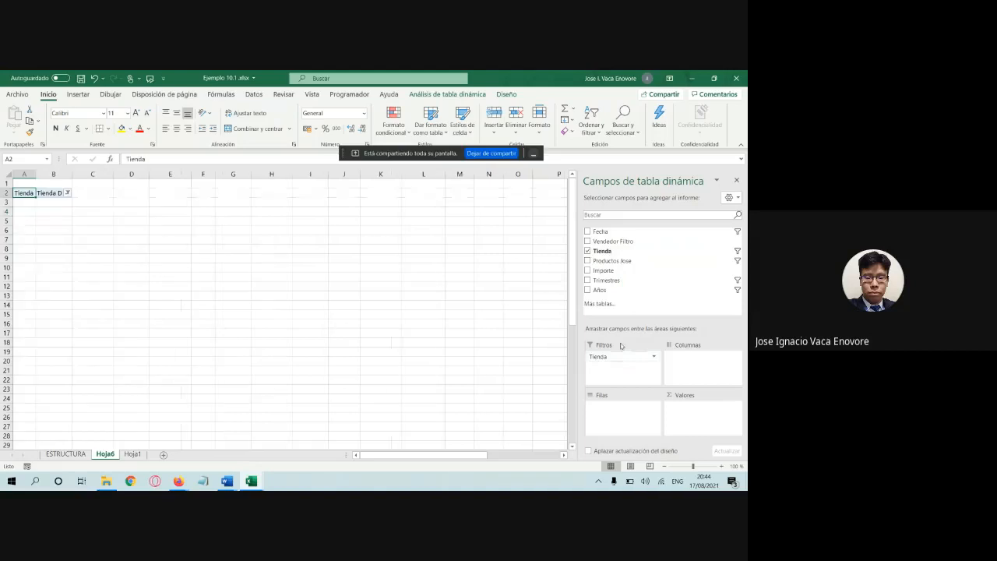
click(69, 193)
click(25, 216)
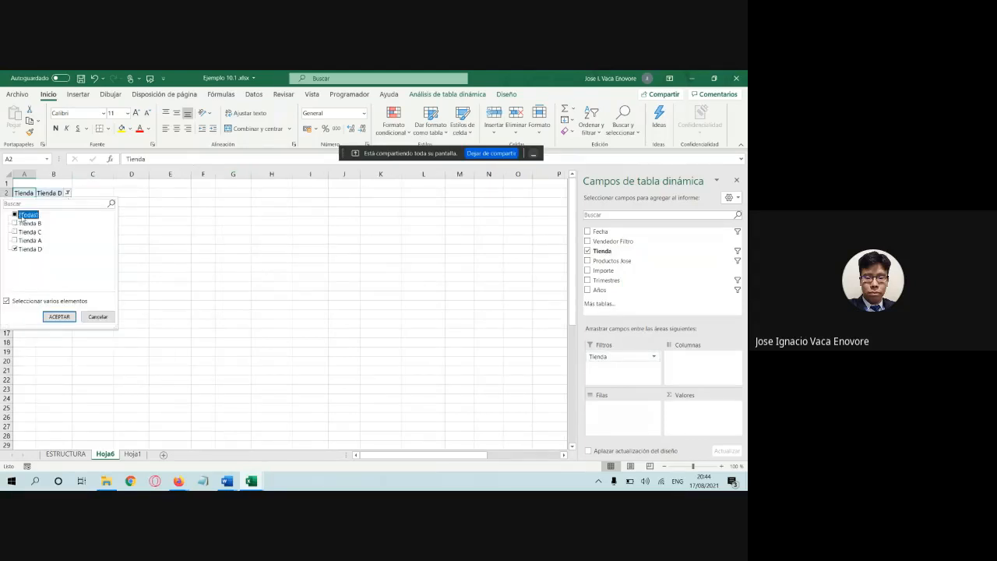
click(14, 215)
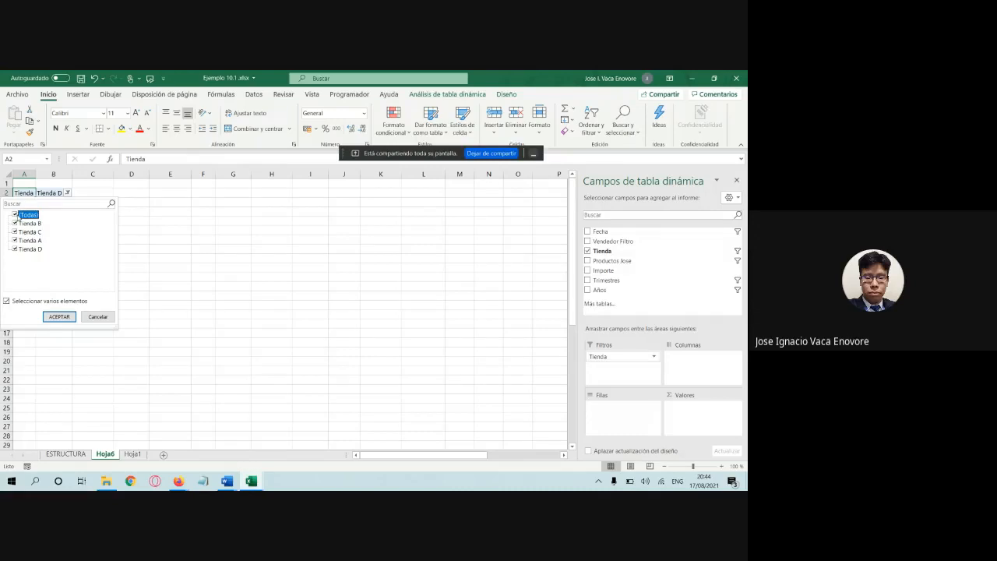
click(69, 316)
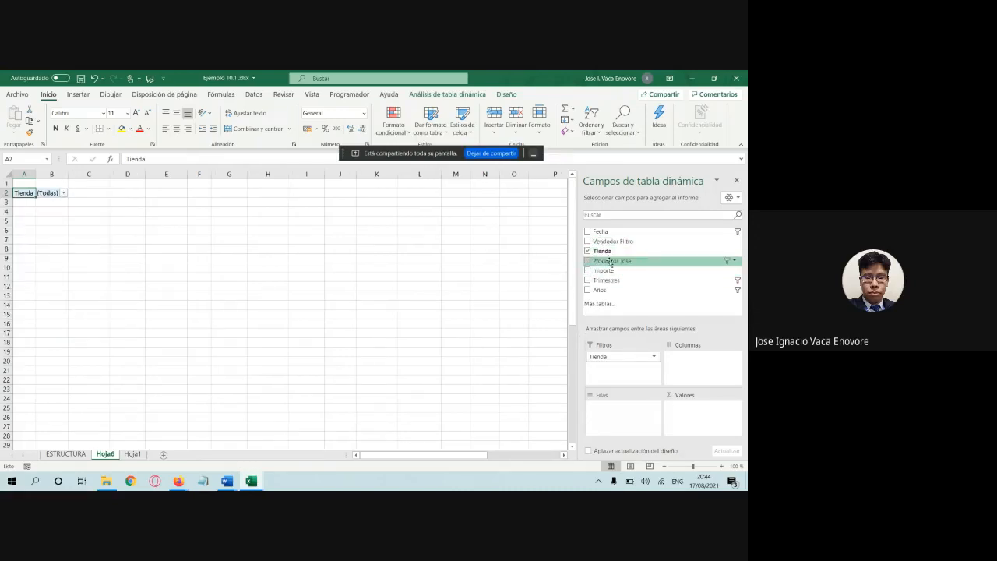
Step: Add Productos Jose as the pivot table's column field and include all products in its filter
drag(612, 261, 695, 357)
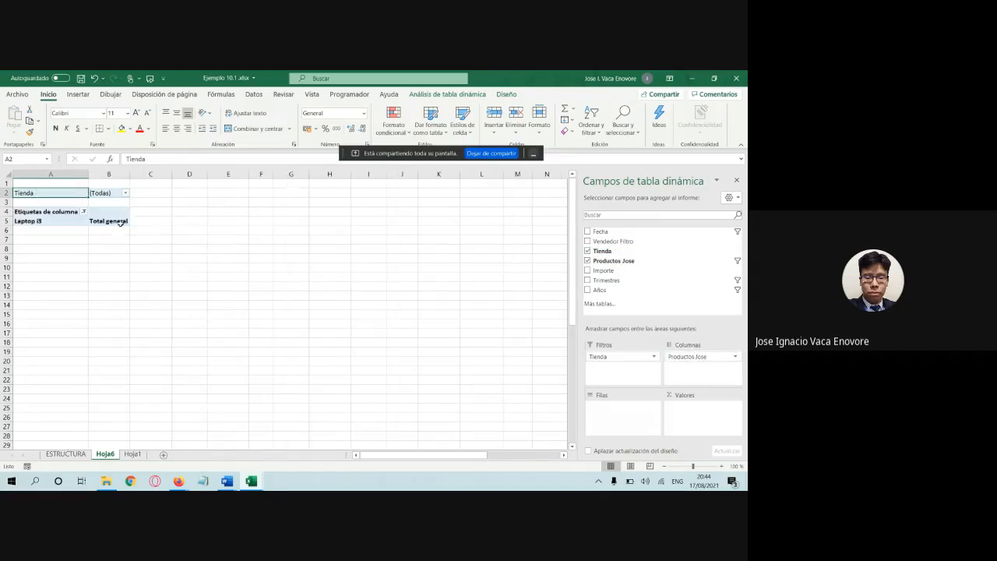
click(84, 212)
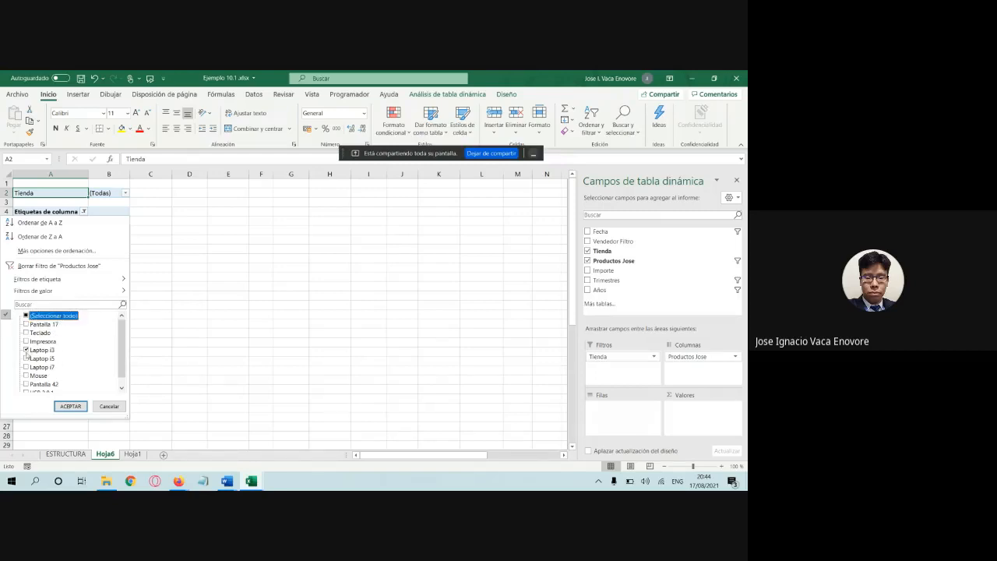
click(28, 350)
click(39, 315)
click(67, 407)
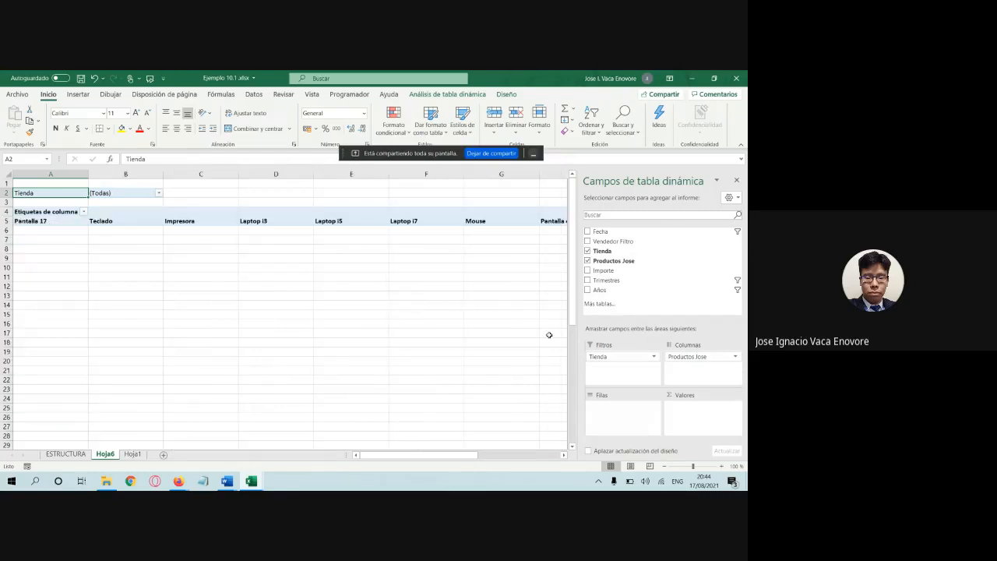
Step: Following the layout in the Word document, add Vendedor Filtro as the pivot table's row field and Importe as the summed value
mouse_move(226, 481)
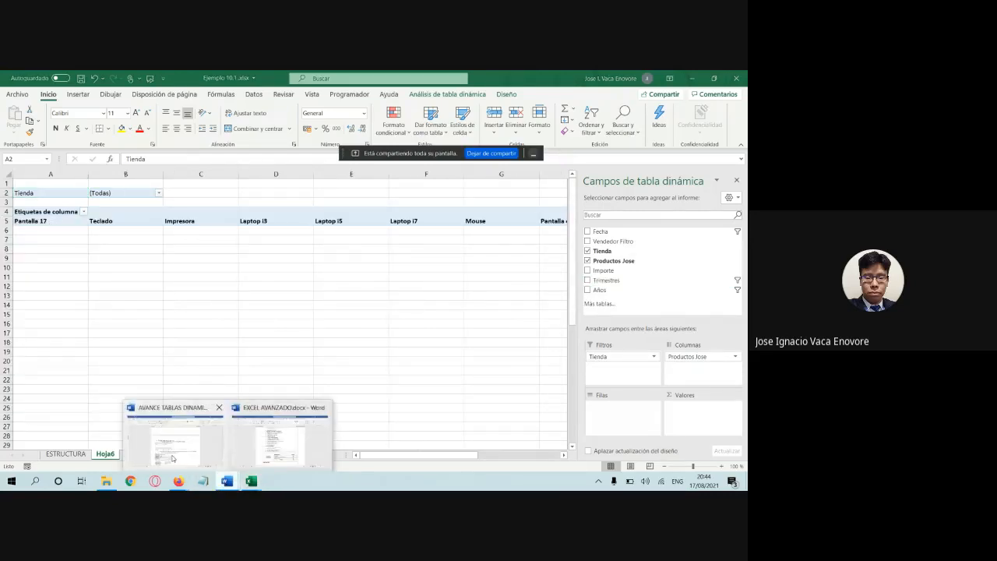
click(172, 459)
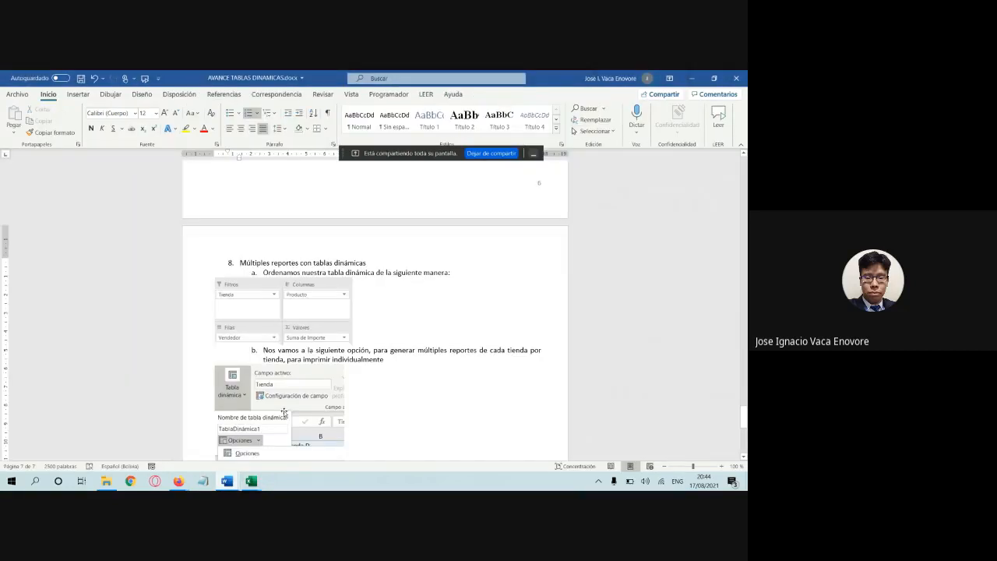
mouse_move(251, 481)
click(226, 461)
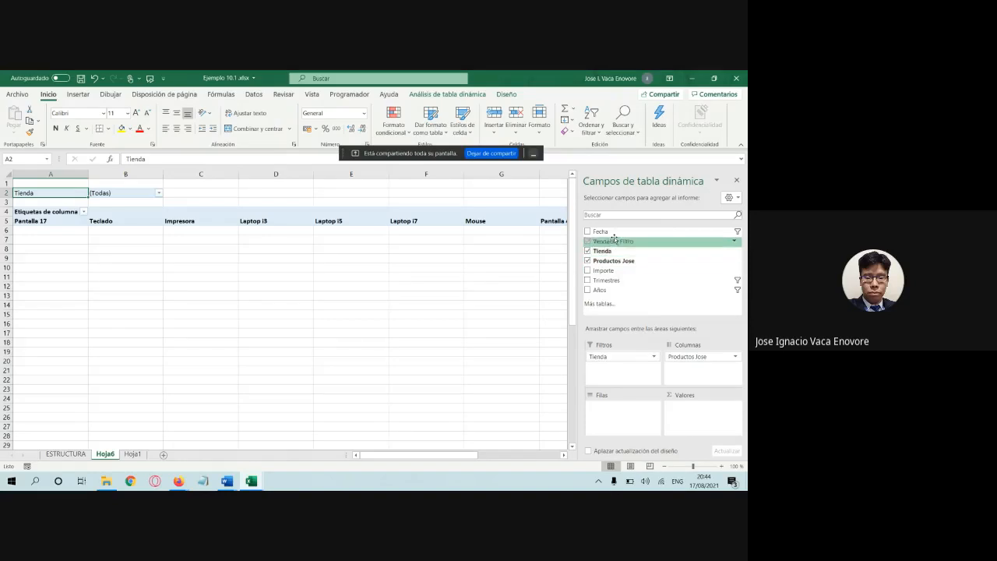
drag(614, 241, 625, 409)
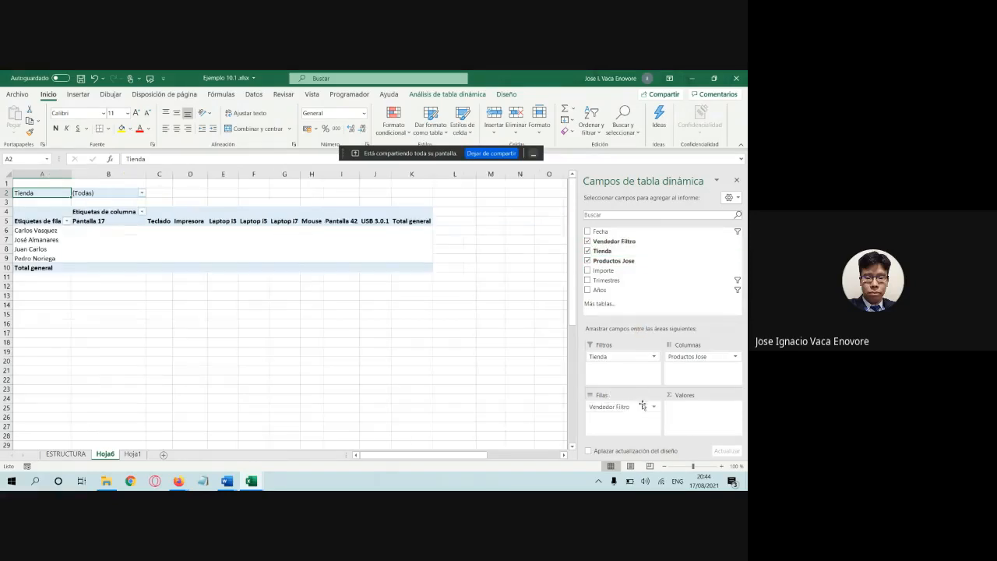
click(636, 410)
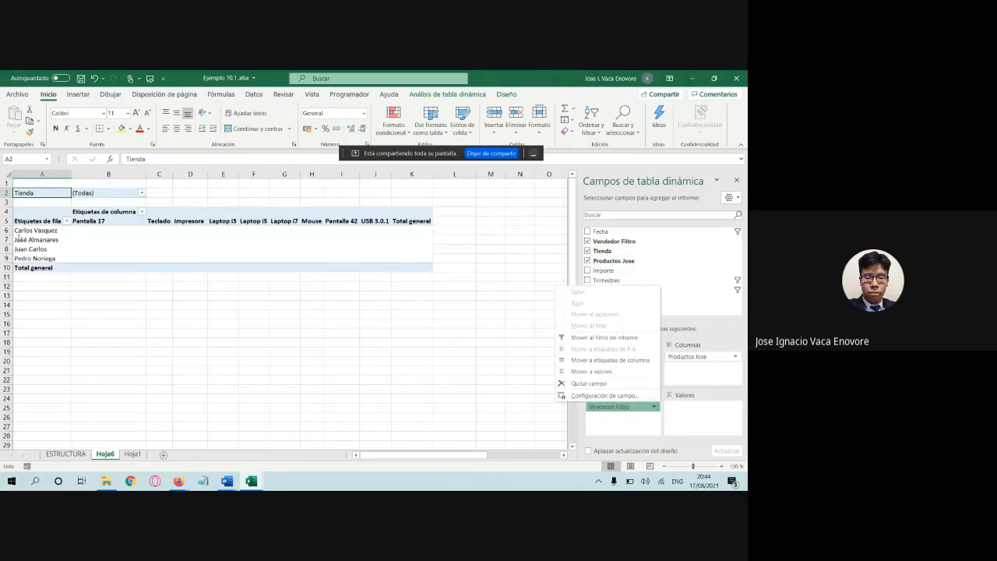
click(663, 261)
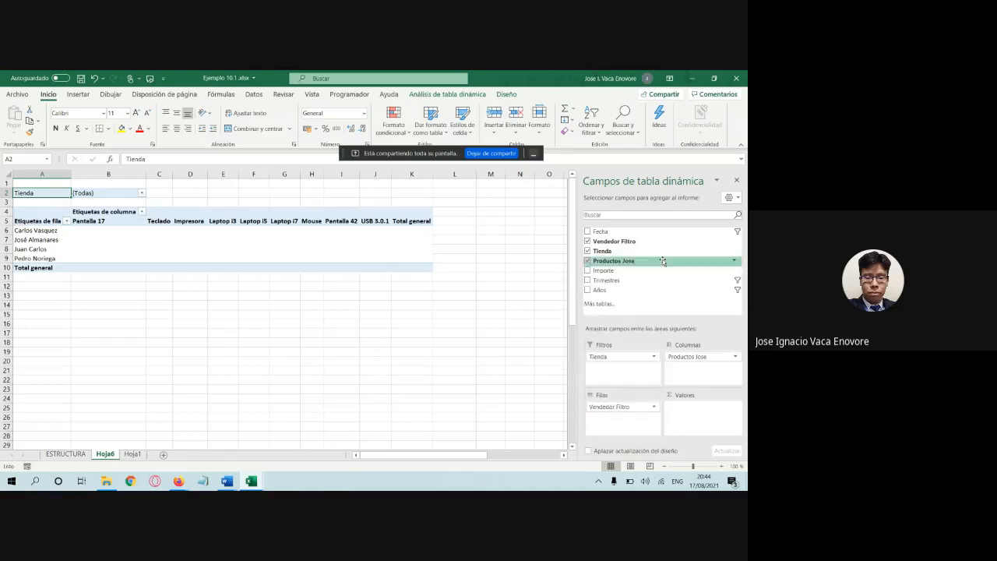
drag(631, 278, 701, 415)
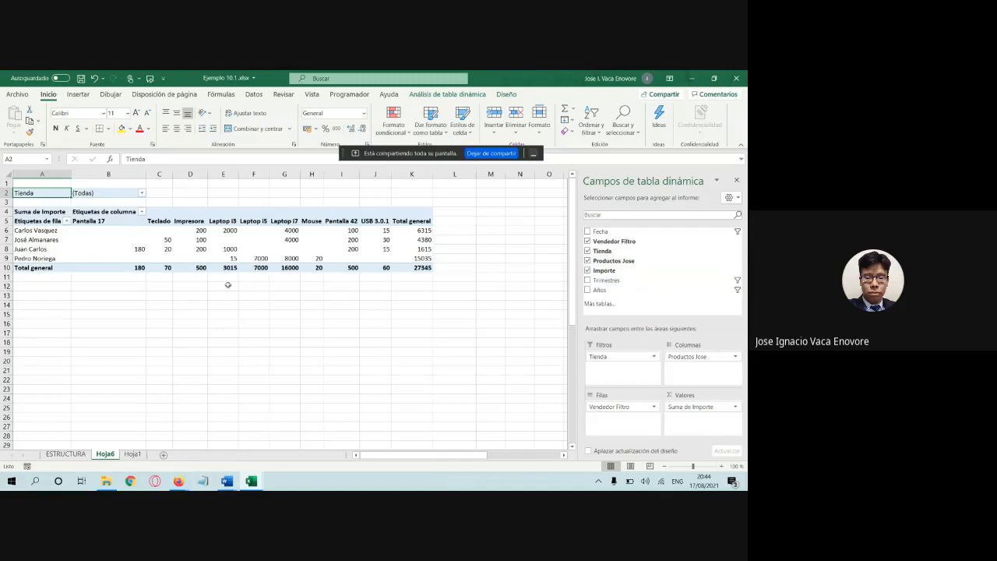
Step: Read step b of section 8 in the AVANCE TABLAS DINAMICAS Word document, and return to the Ejemplo 10.1 workbook
click(326, 248)
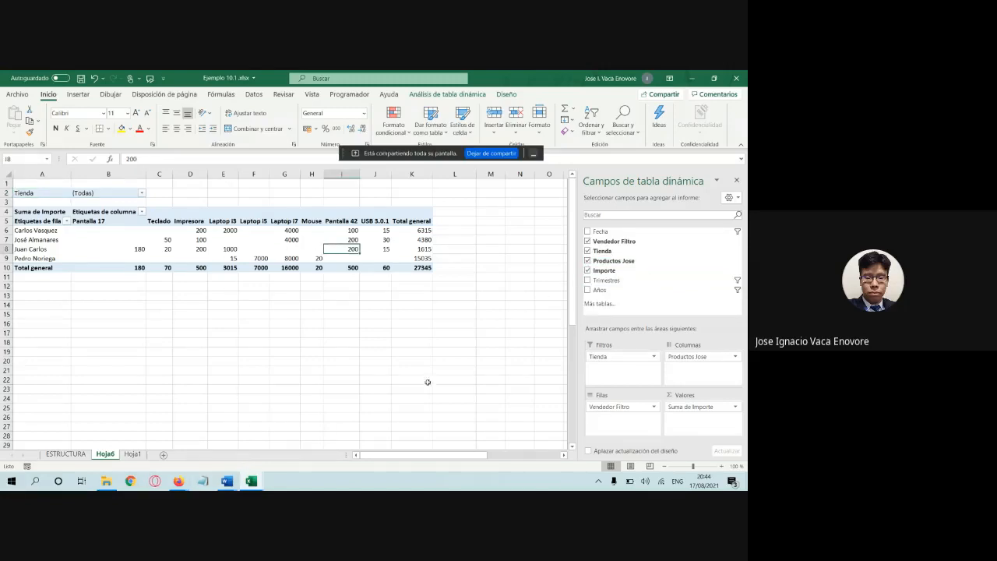
click(223, 485)
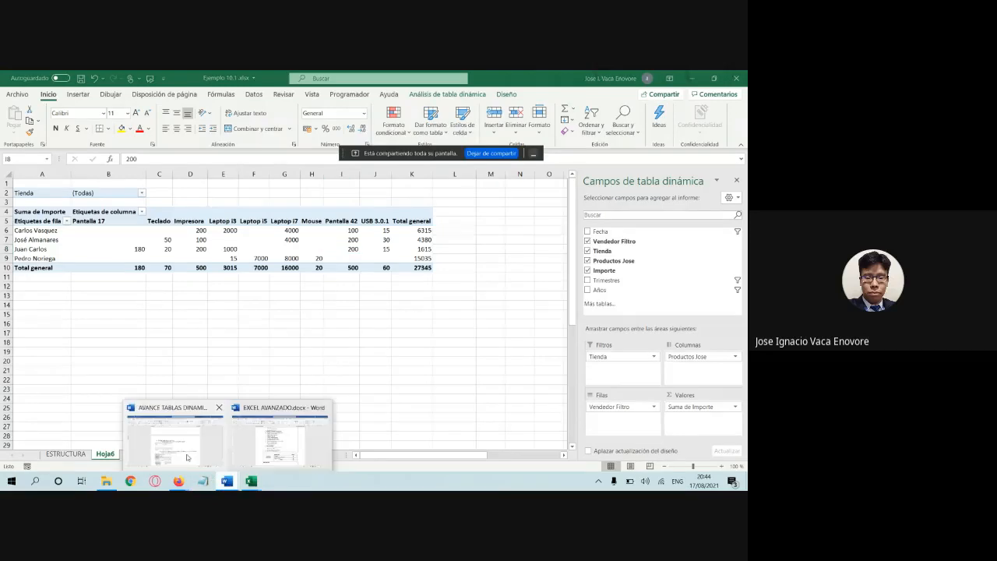
click(282, 436)
scroll(289, 357, down, 3)
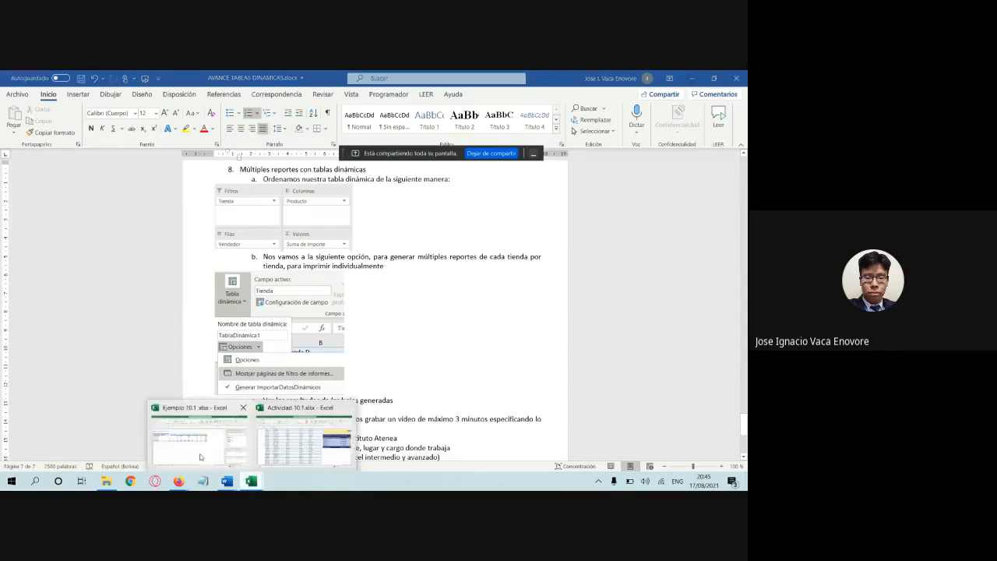
click(195, 440)
click(159, 239)
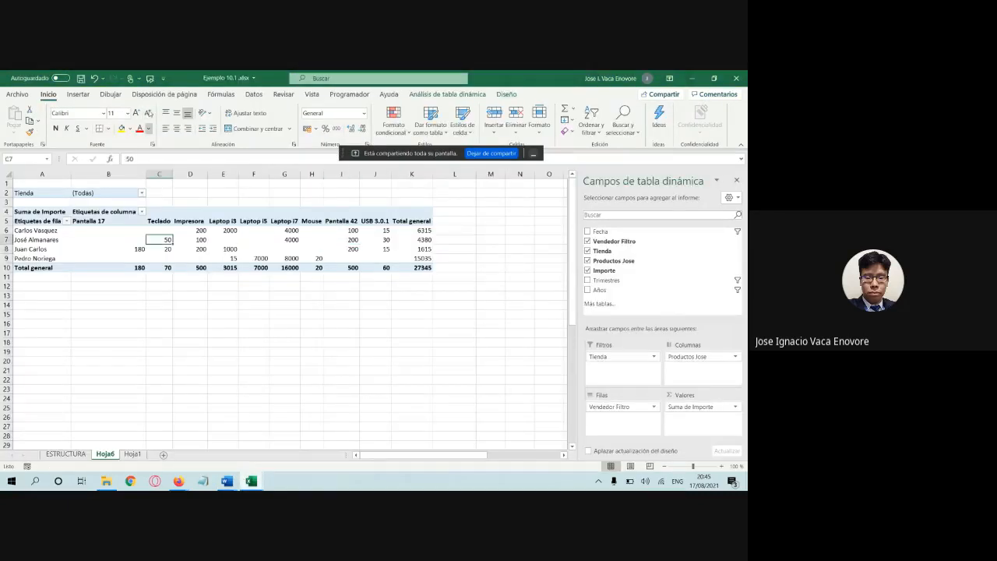
click(79, 95)
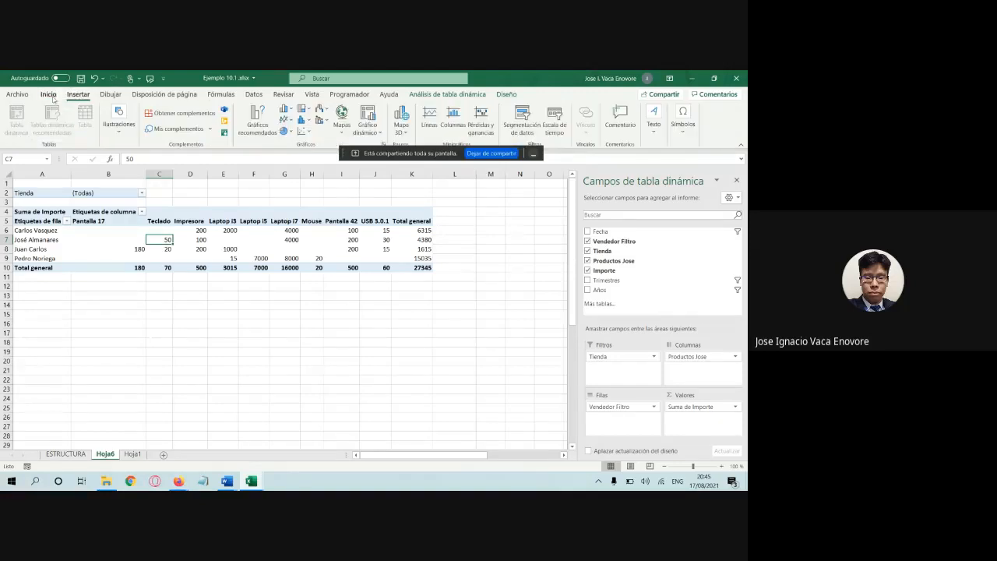
click(48, 95)
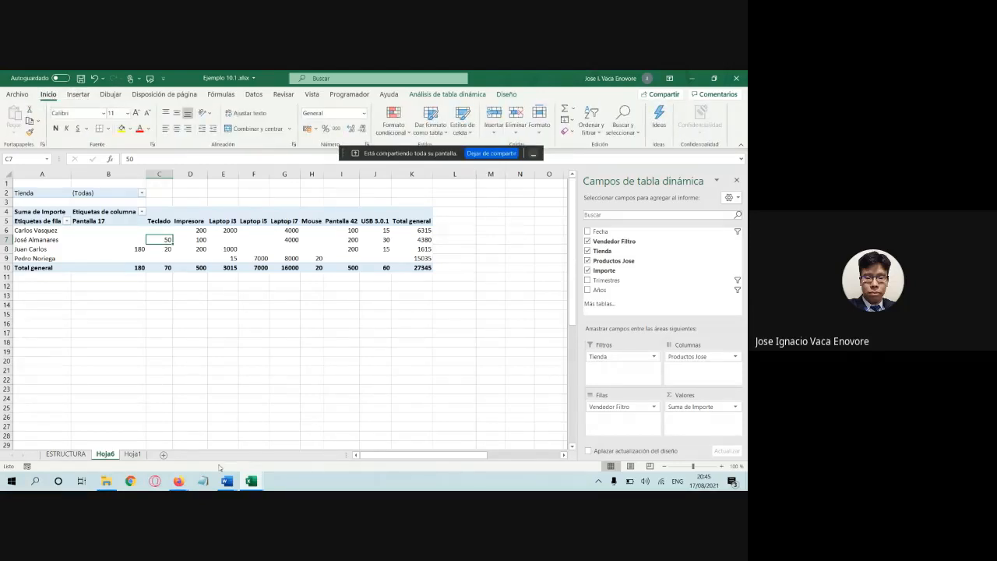
click(251, 390)
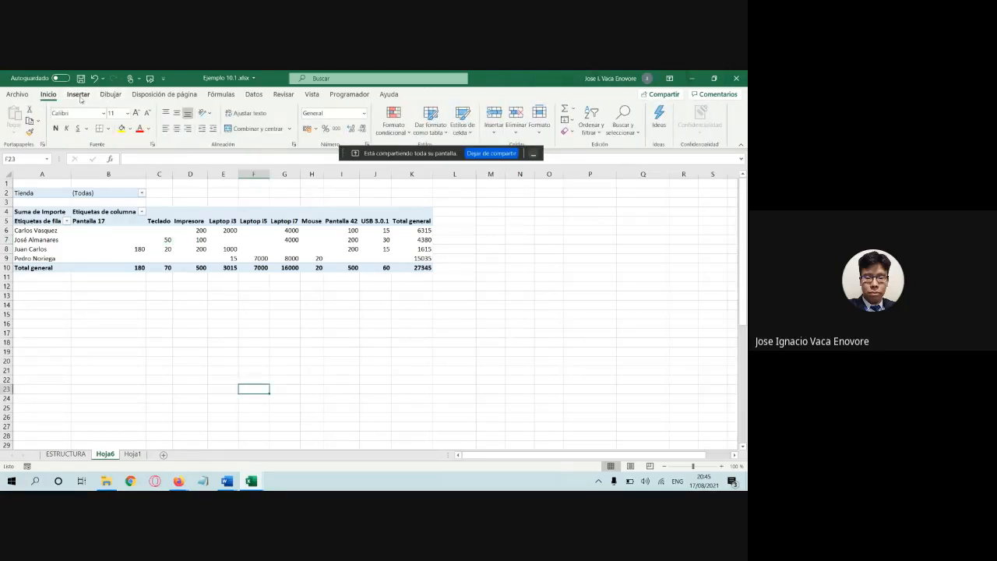
click(78, 94)
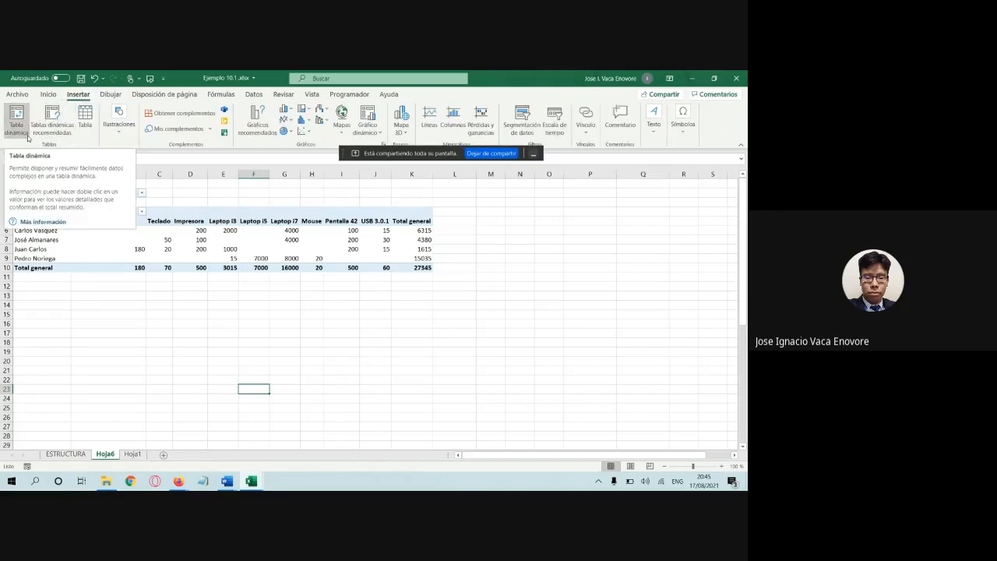
Step: Open the pivot table's option for showing report filter pages
click(274, 247)
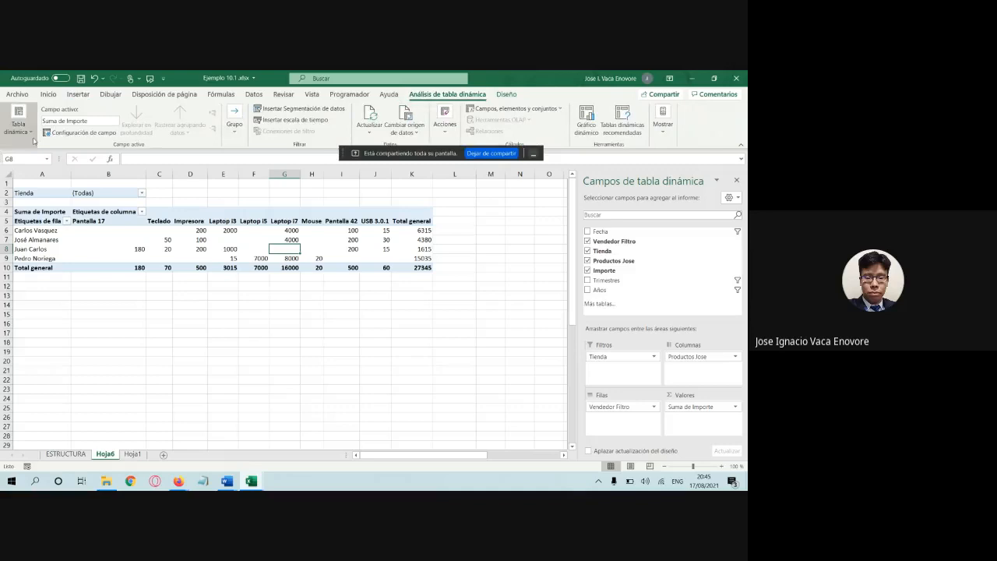
click(29, 131)
click(44, 179)
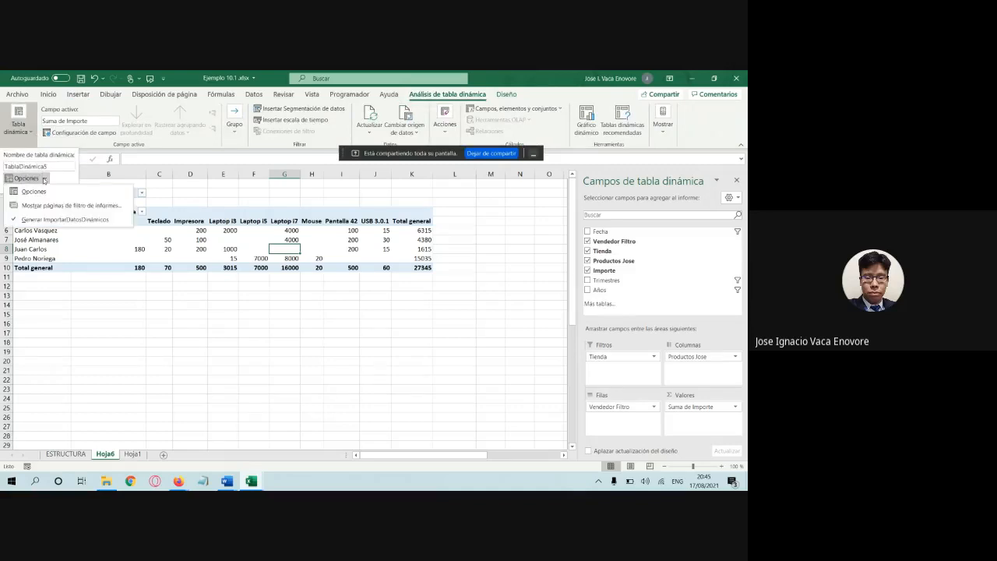
click(111, 208)
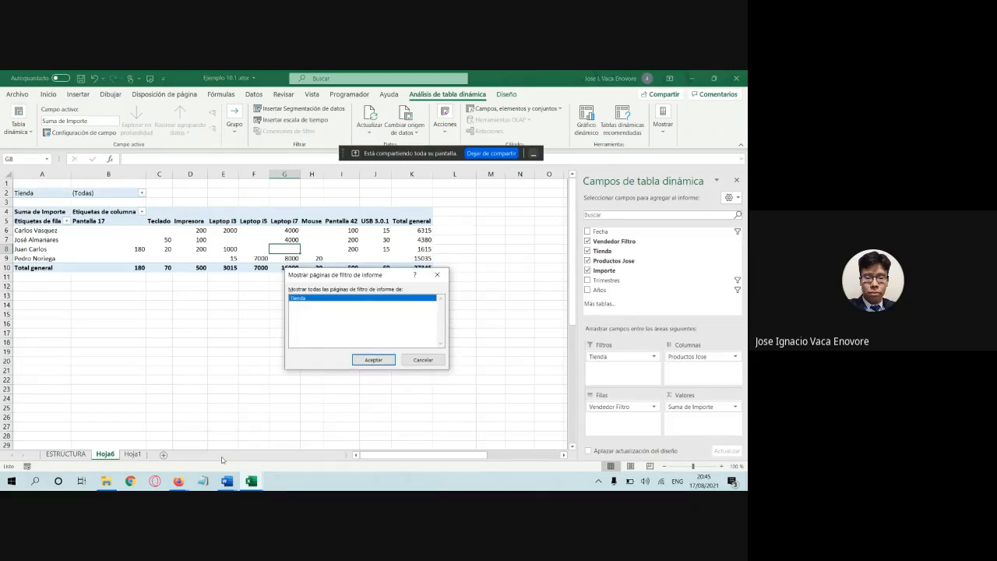
Step: Check the report filter pages instructions in the Word document, then generate a separate report sheet for each Tienda in Excel
click(231, 481)
click(183, 444)
scroll(295, 367, down, 2)
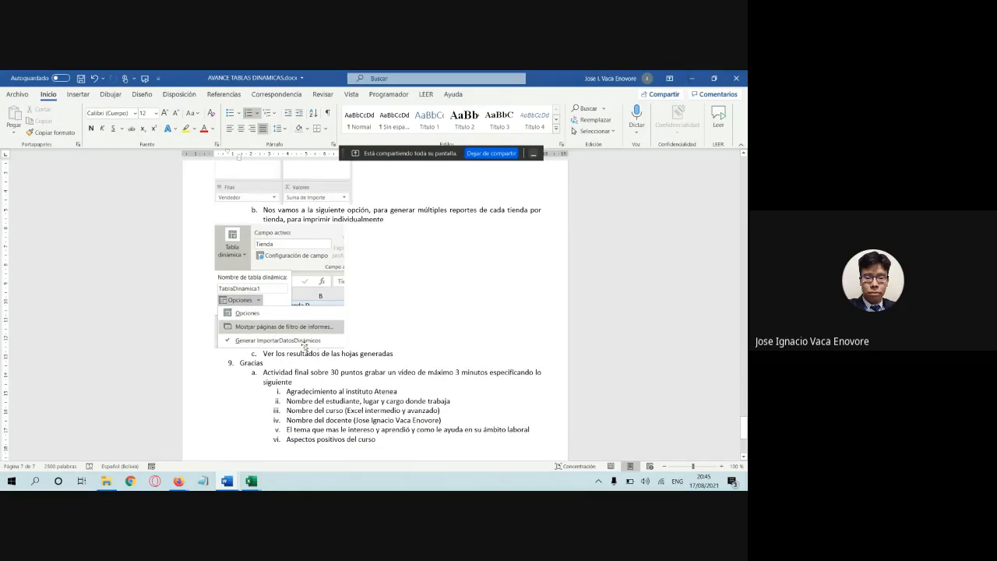
scroll(312, 338, down, 1)
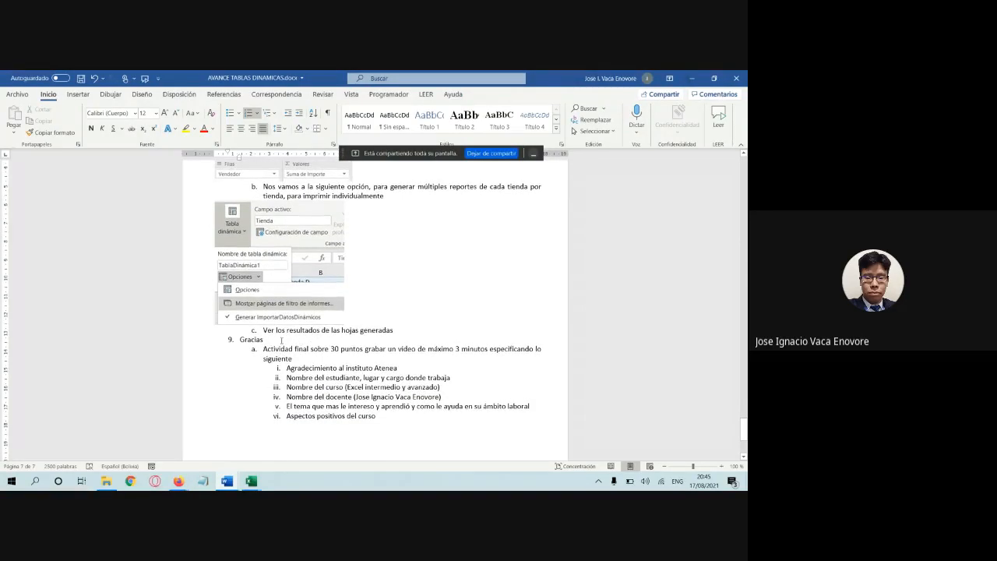
scroll(332, 333, up, 5)
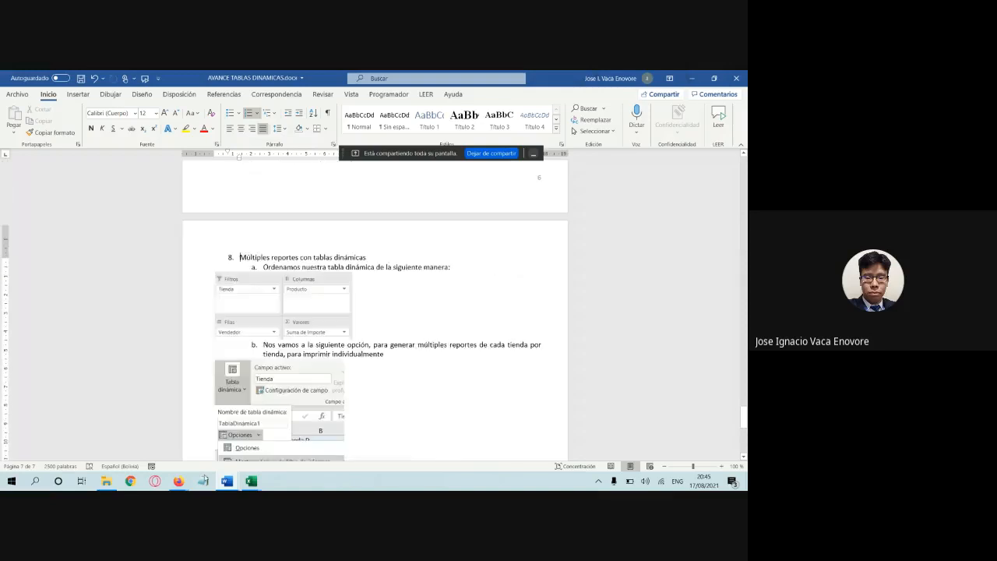
click(250, 481)
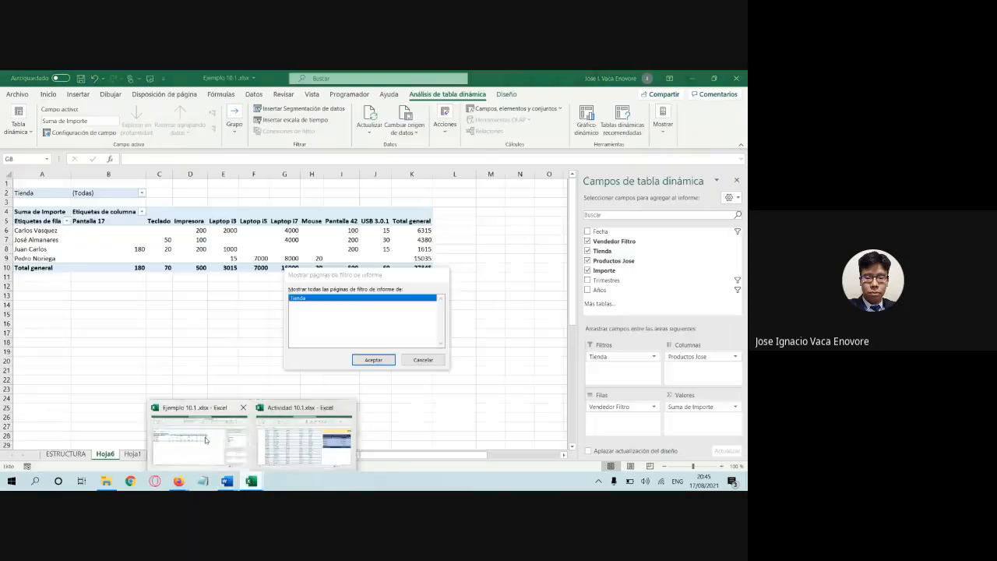
click(214, 438)
click(373, 359)
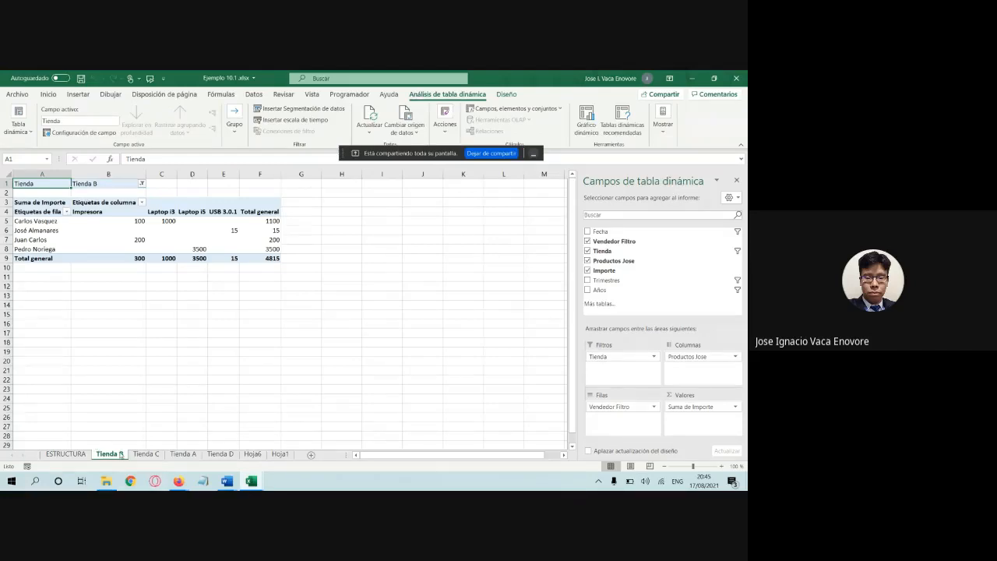
Step: Review the generated report sheets for Tienda C, A, D and B, and the source data in Hoja1
click(154, 454)
click(183, 454)
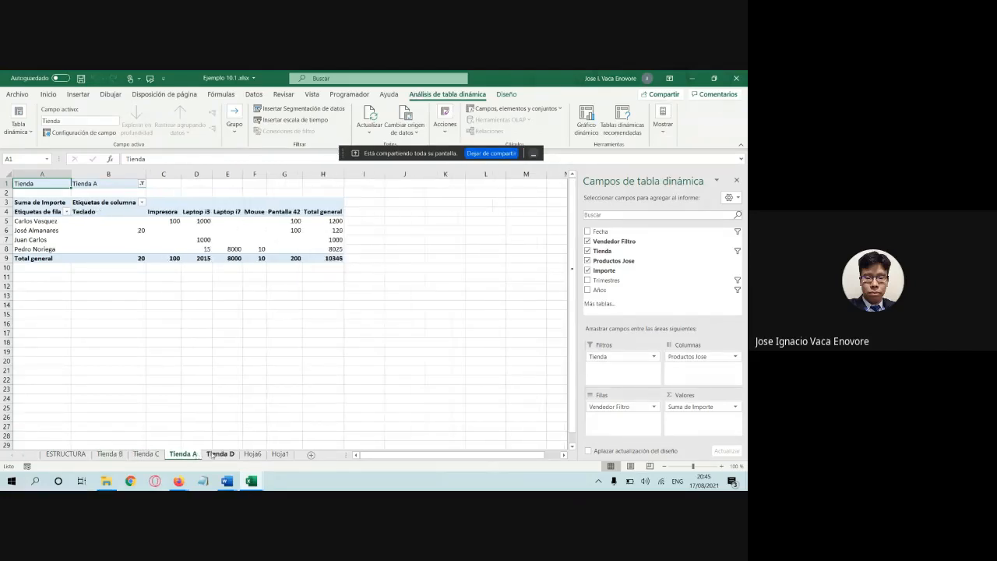
click(220, 454)
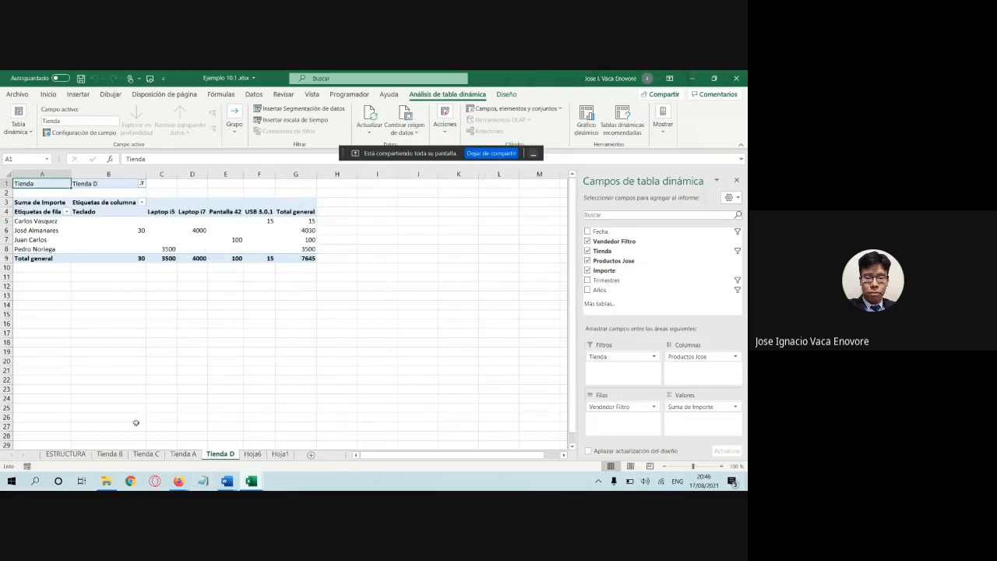
click(277, 455)
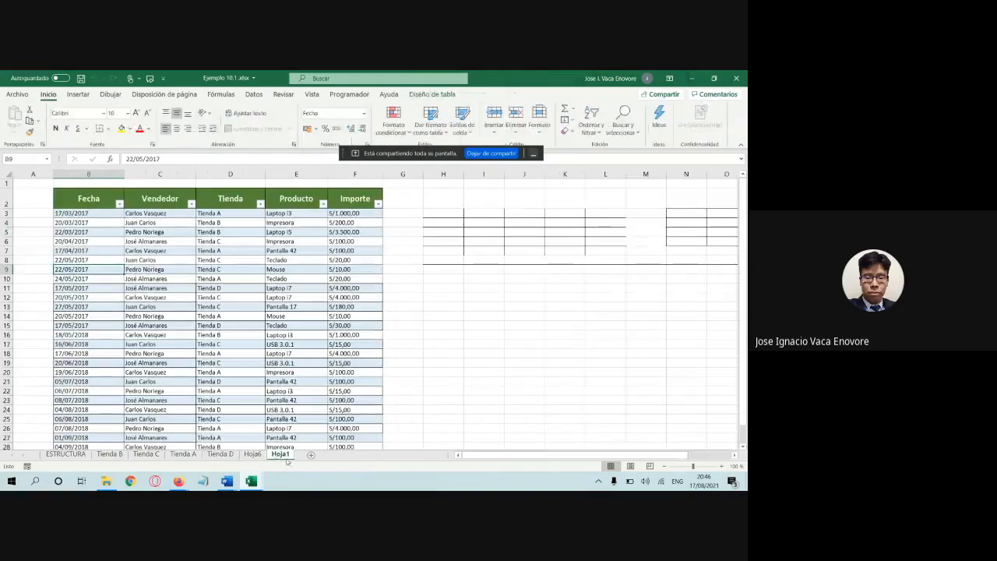
click(121, 456)
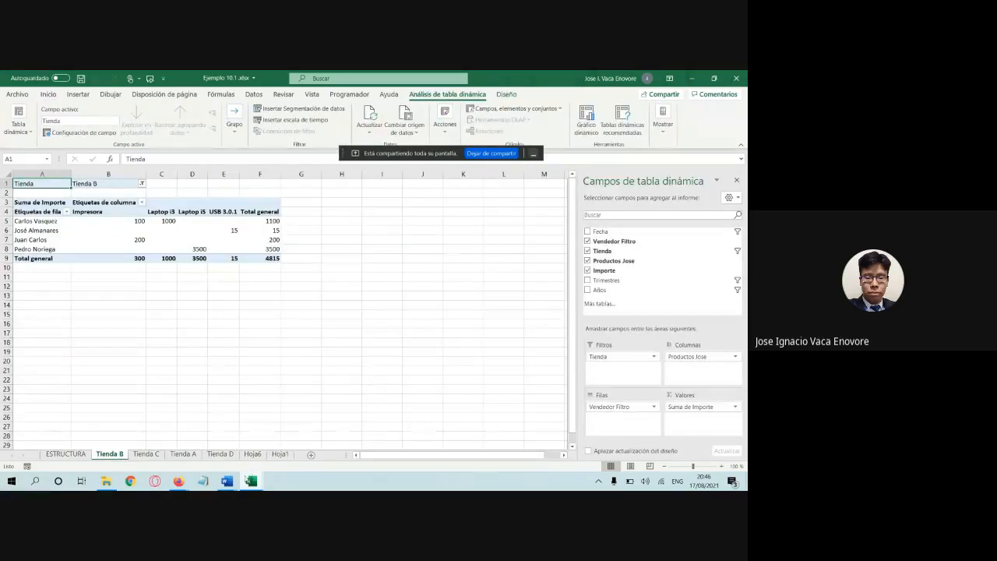
Step: Switch to the Word document and highlight section 8, from its heading through item c, in yellow
mouse_move(251, 480)
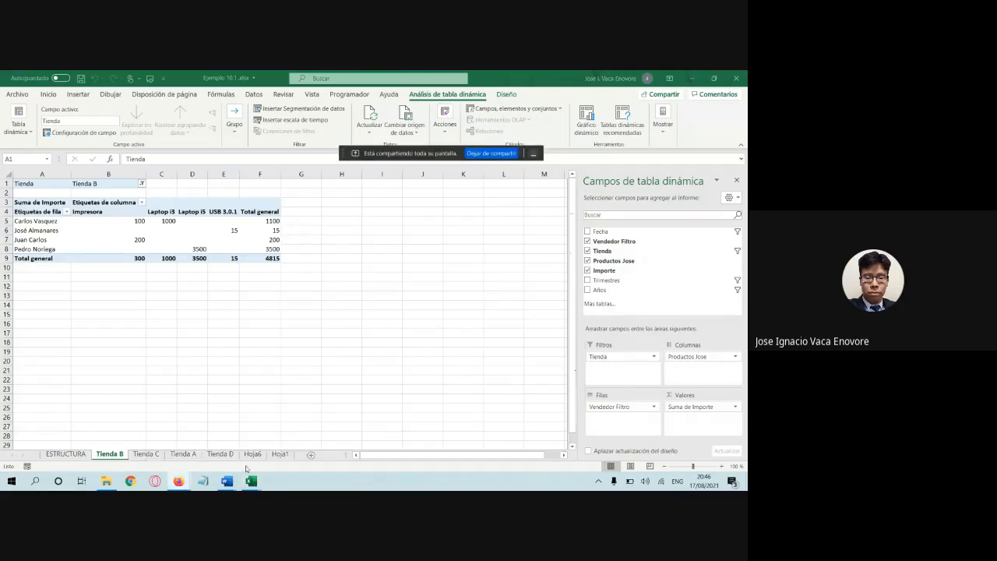
click(193, 461)
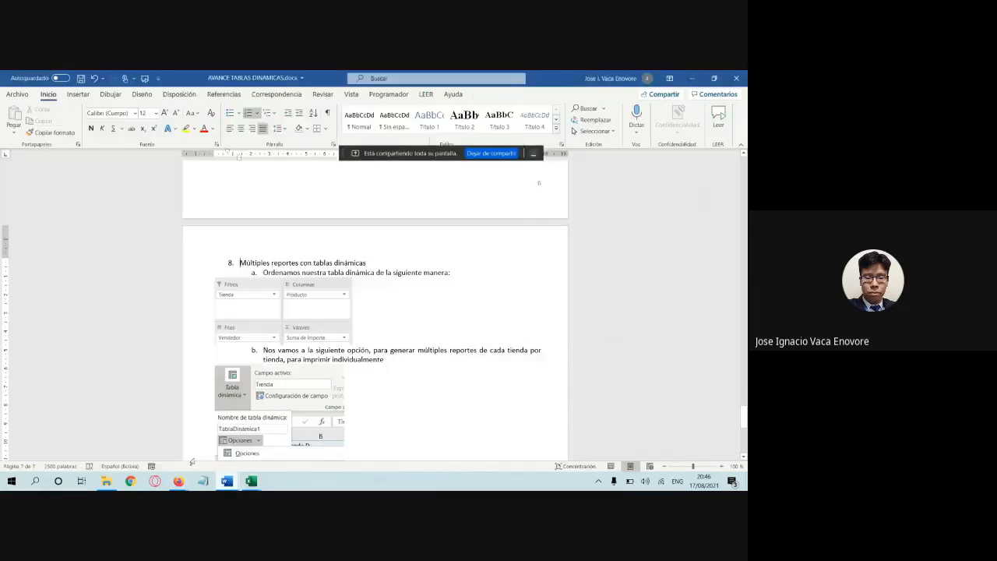
drag(239, 262, 413, 237)
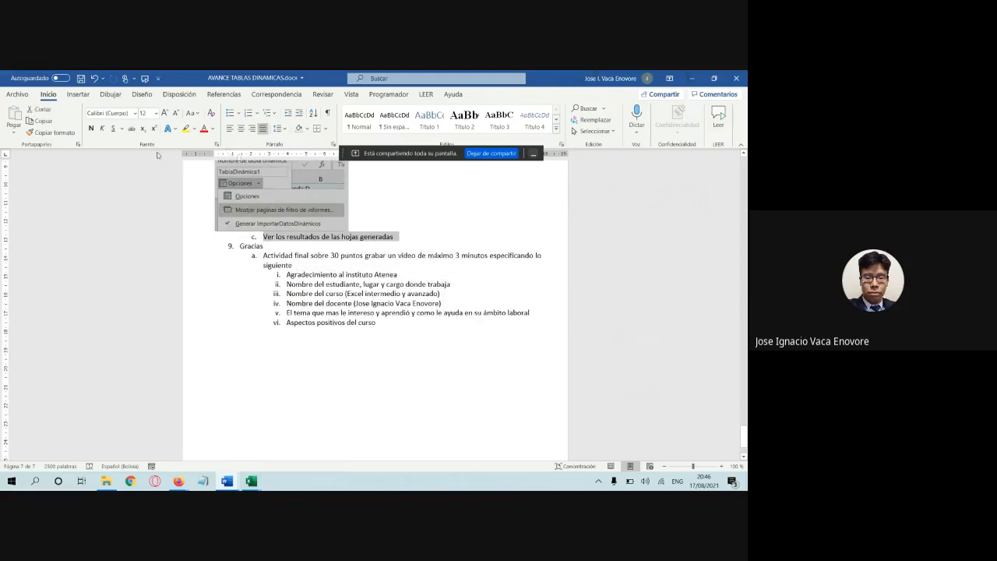
click(187, 127)
click(357, 274)
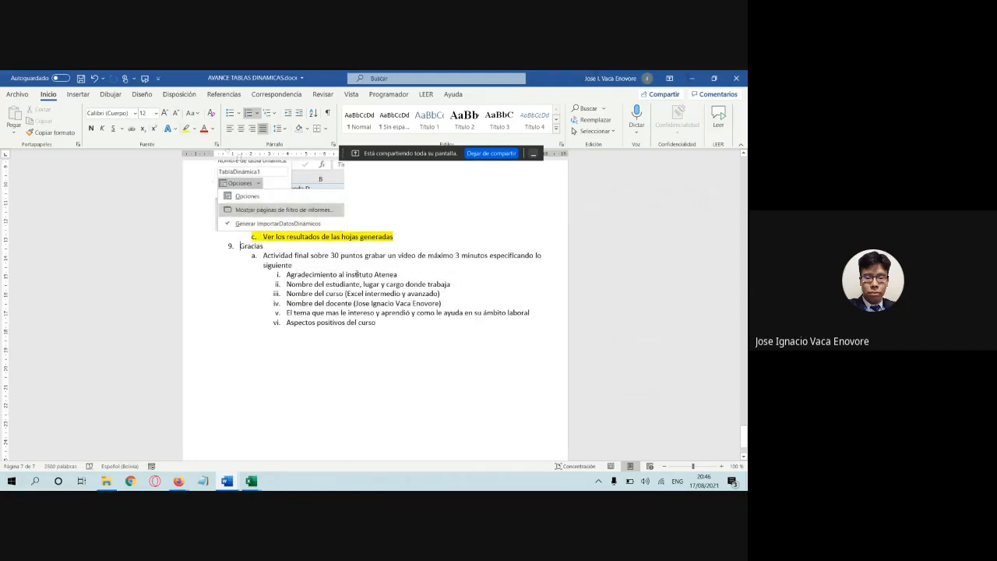
Step: Highlight the section 9 heading "Gracias" and its item a about the final activity in yellow
triple_click(289, 246)
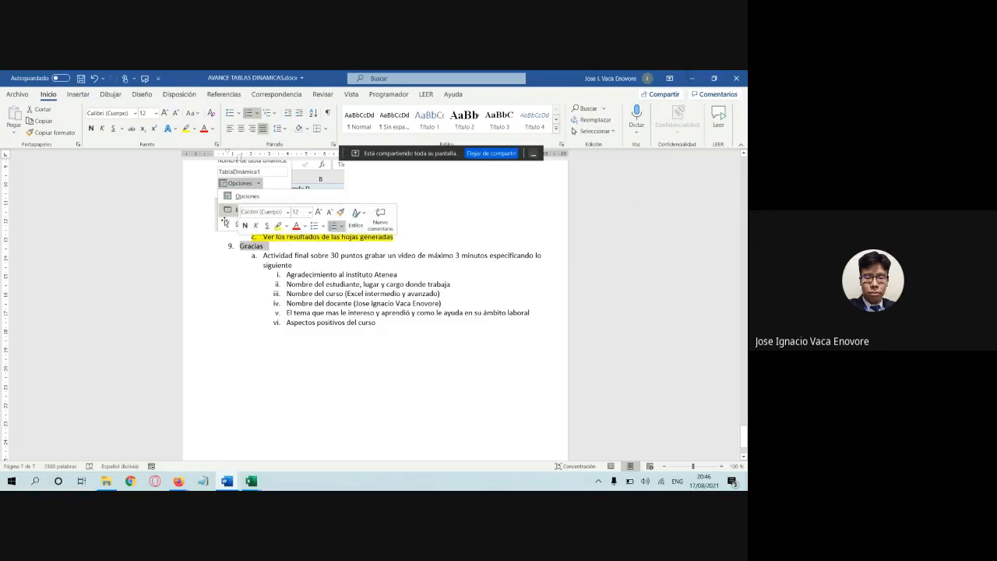
click(186, 128)
click(329, 279)
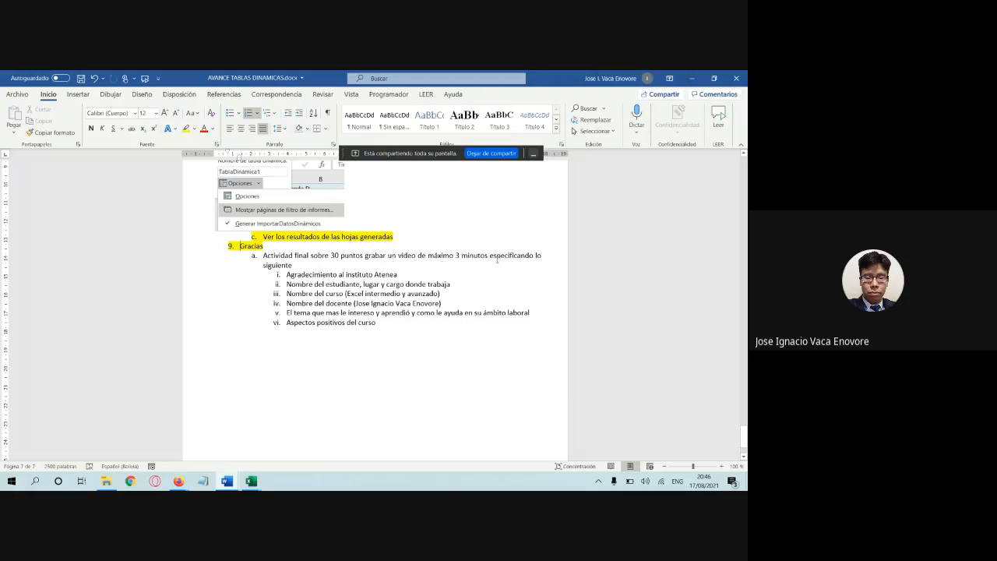
drag(295, 265, 265, 246)
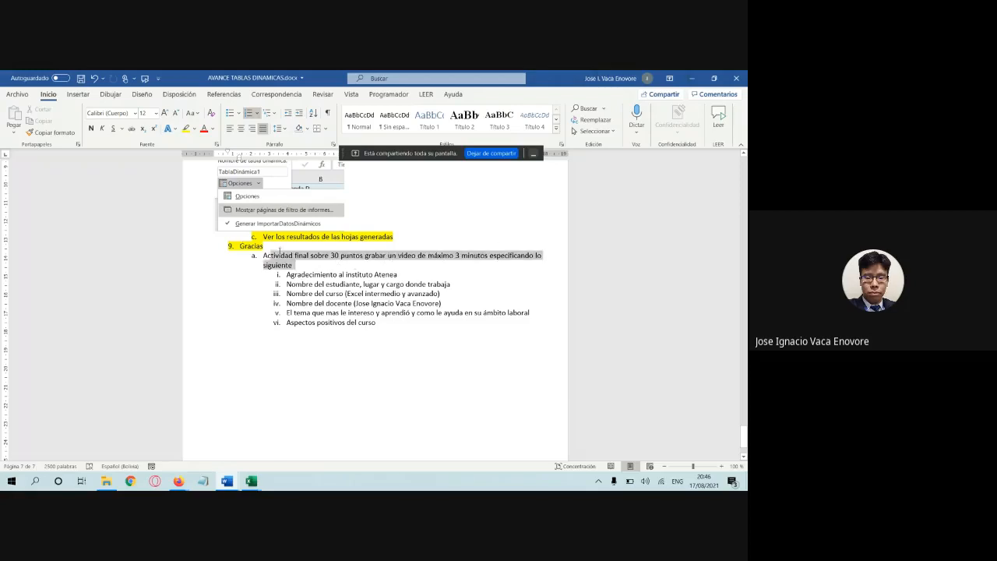
click(187, 129)
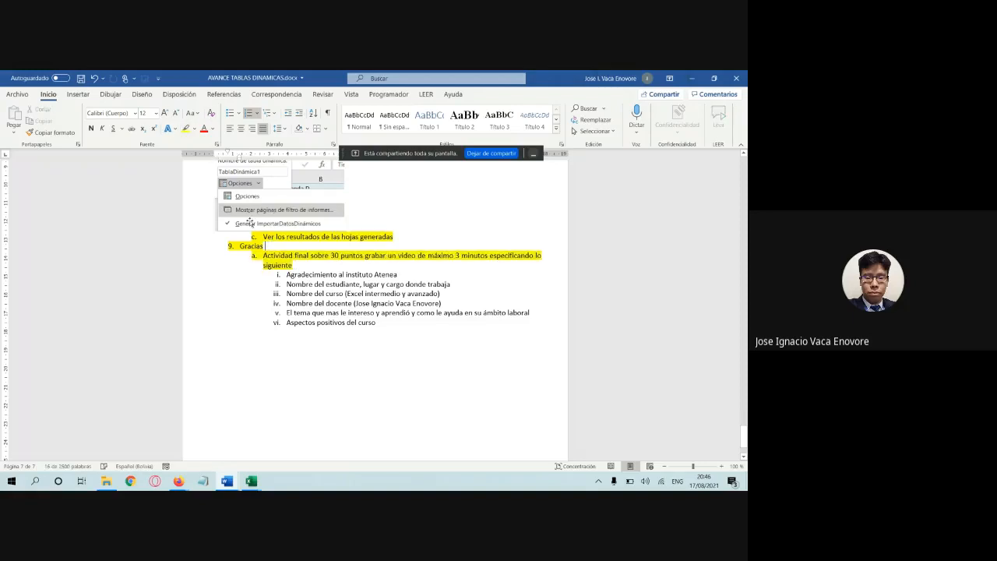
click(394, 310)
Step: Go over the final video activity's requirements in section 9, from the institute acknowledgement to the positive aspects of the course
double_click(406, 255)
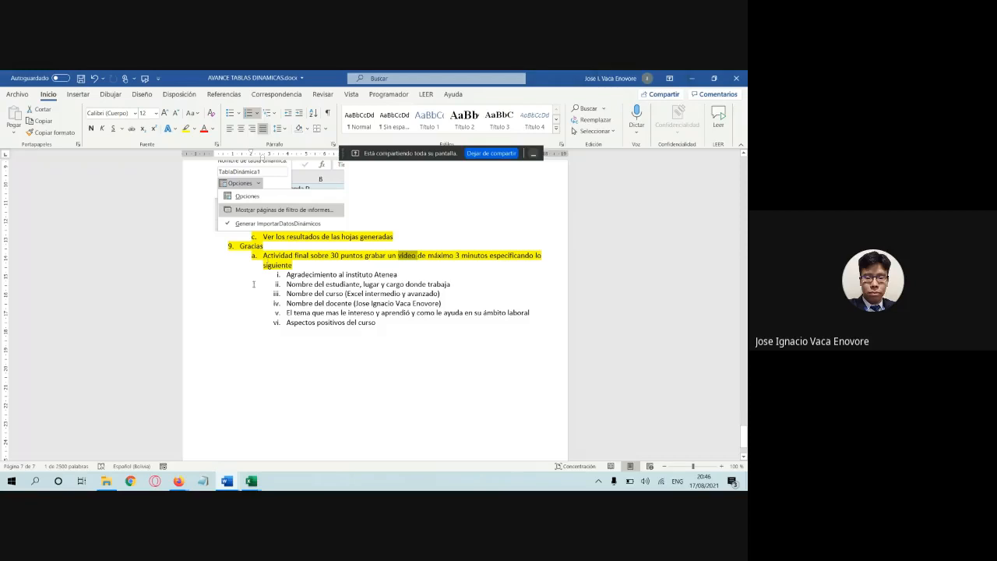
drag(286, 274, 399, 275)
drag(287, 285, 451, 284)
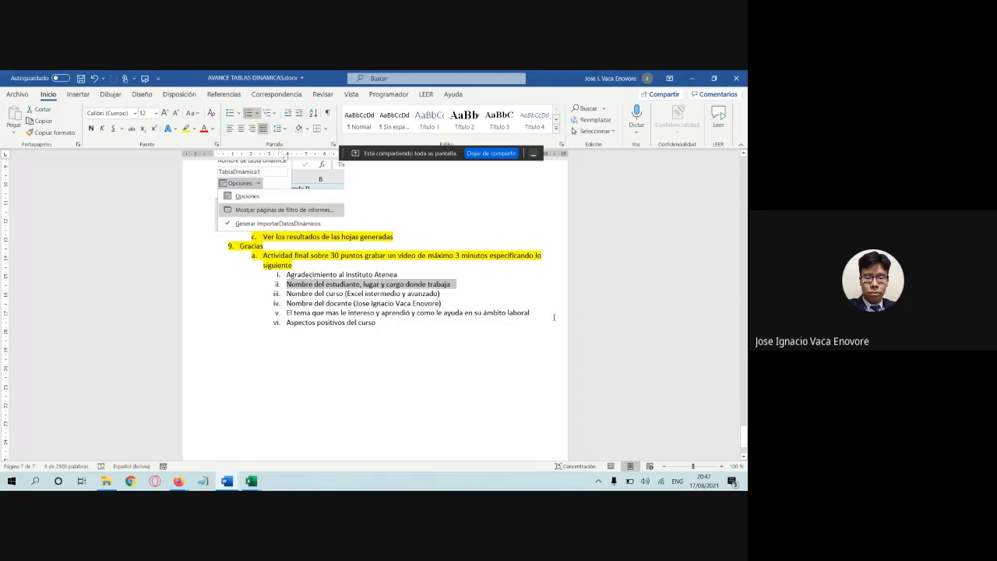
drag(543, 314, 287, 313)
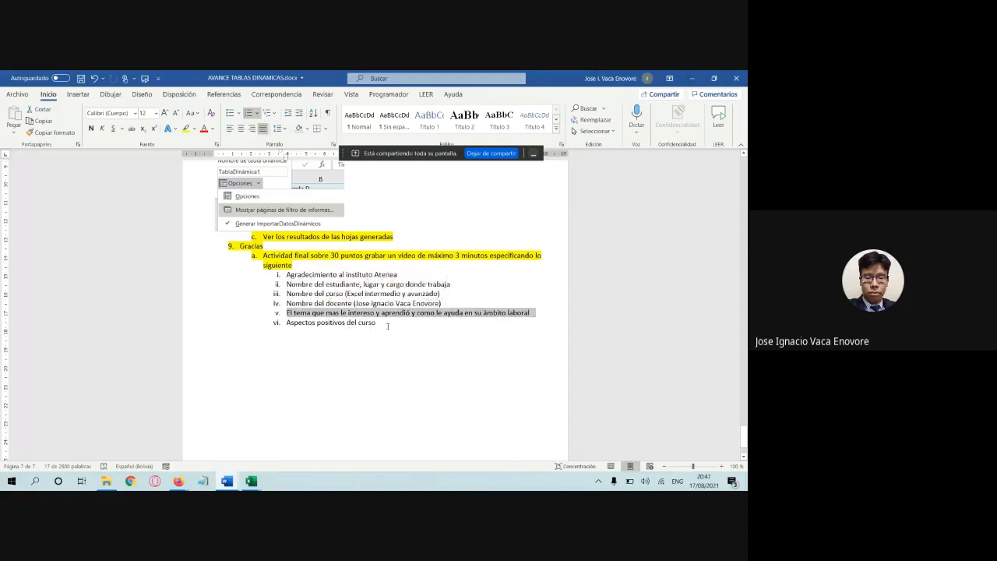
drag(379, 322, 287, 274)
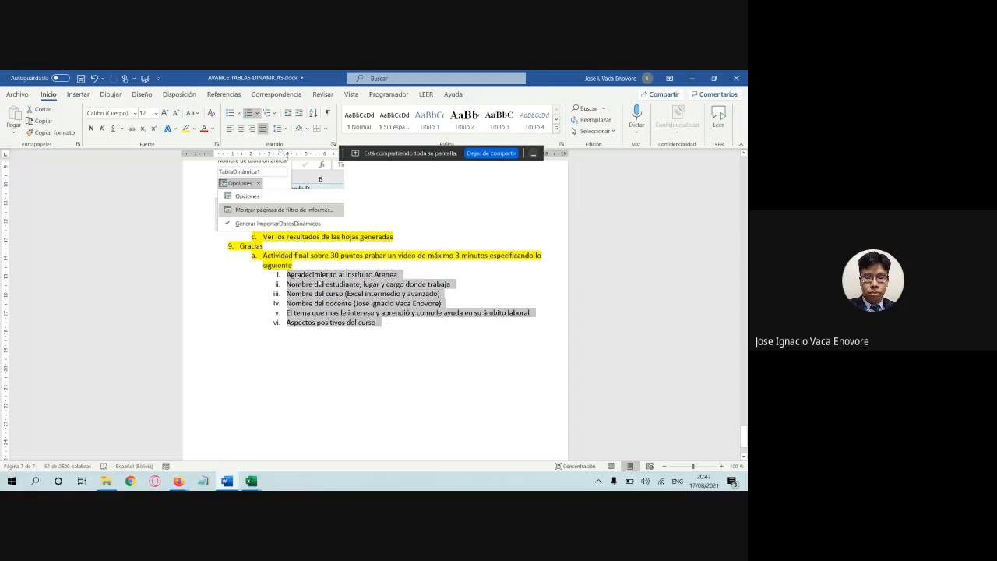
click(316, 283)
Step: Highlight the final activity's requirements, items i to vi of section 9, in yellow
double_click(334, 255)
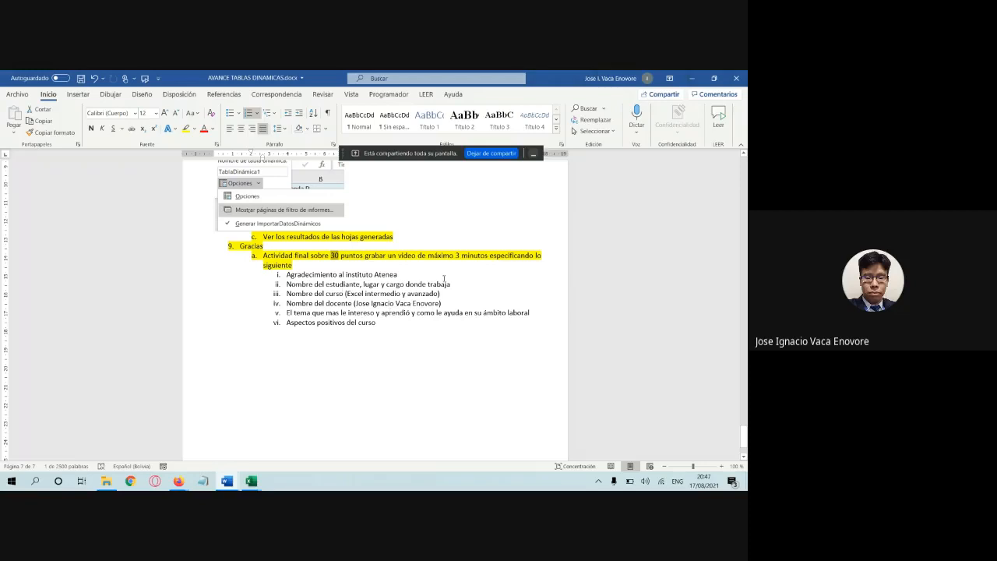
drag(379, 323, 243, 246)
click(264, 255)
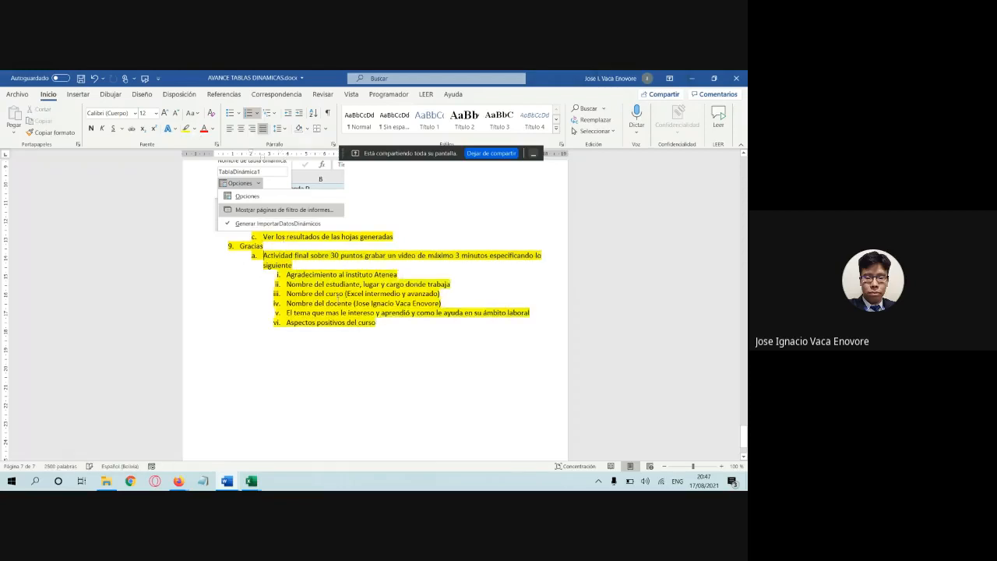
mouse_move(178, 481)
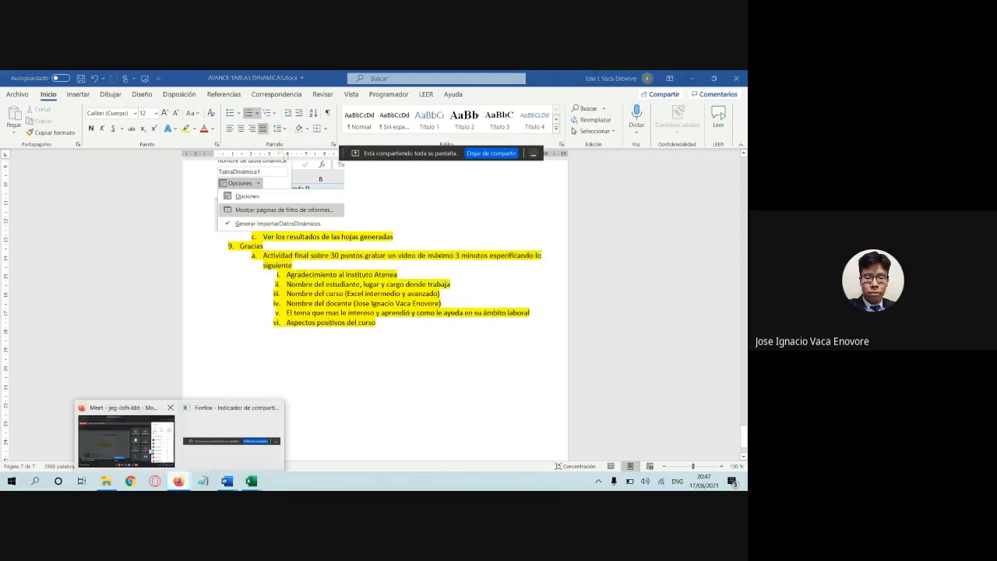
Step: Switch to the Google Meet call in Firefox and look over the participants from the start of the list
click(125, 436)
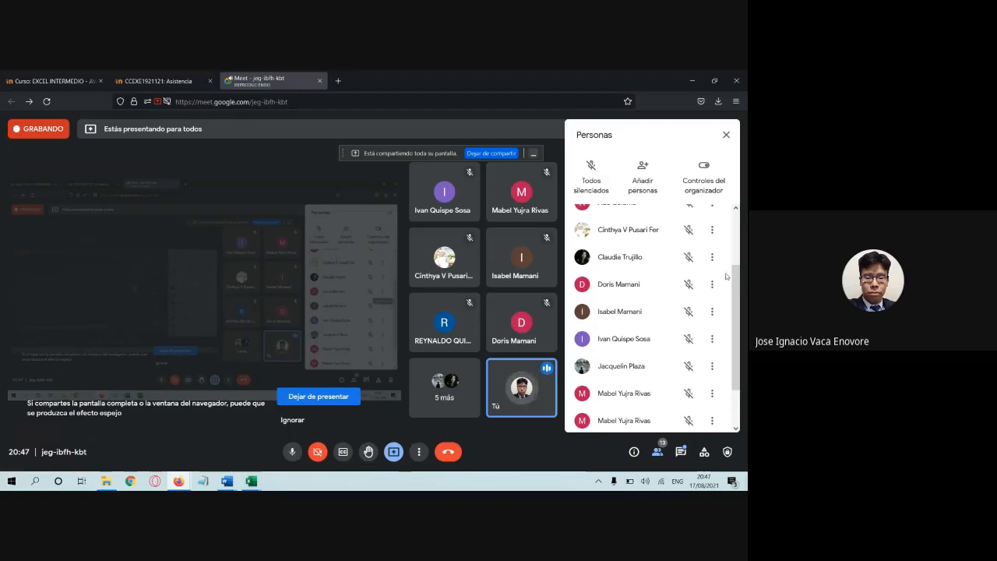
scroll(715, 280, up, 3)
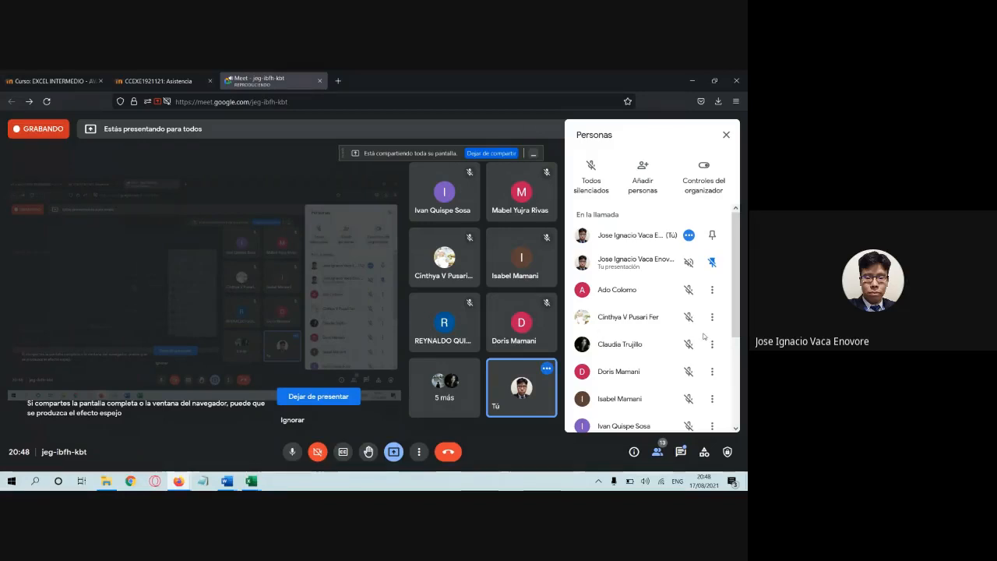
scroll(629, 341, down, 1)
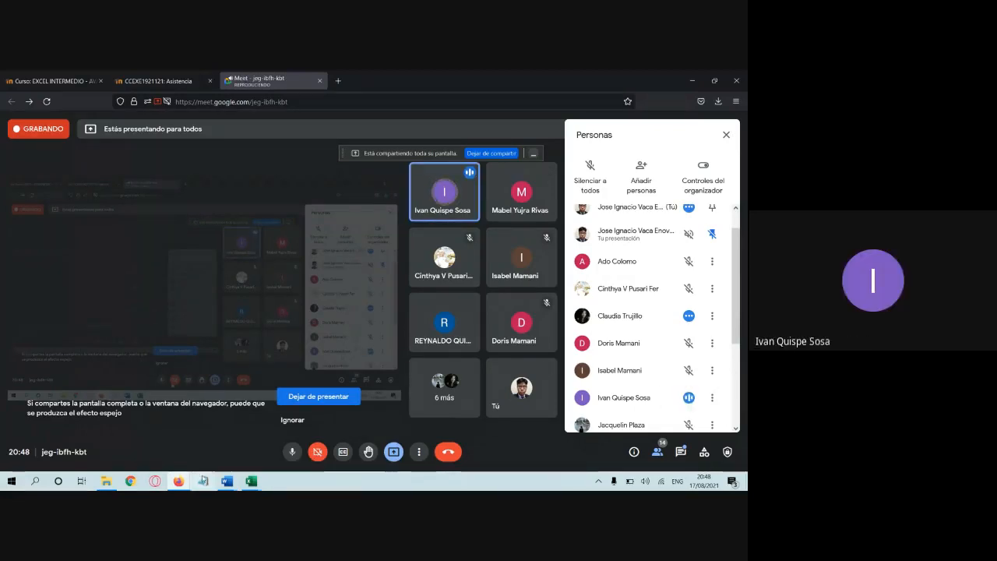
Step: Show the final activity's requirements in the AVANCE TABLAS DINAMICAS document again, and return to the Meet call
mouse_move(252, 481)
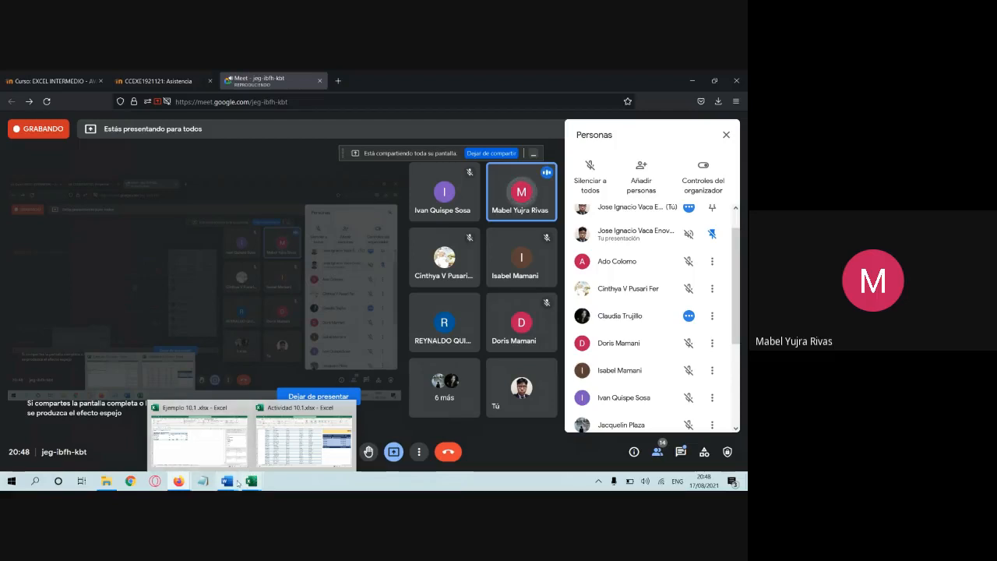
click(193, 443)
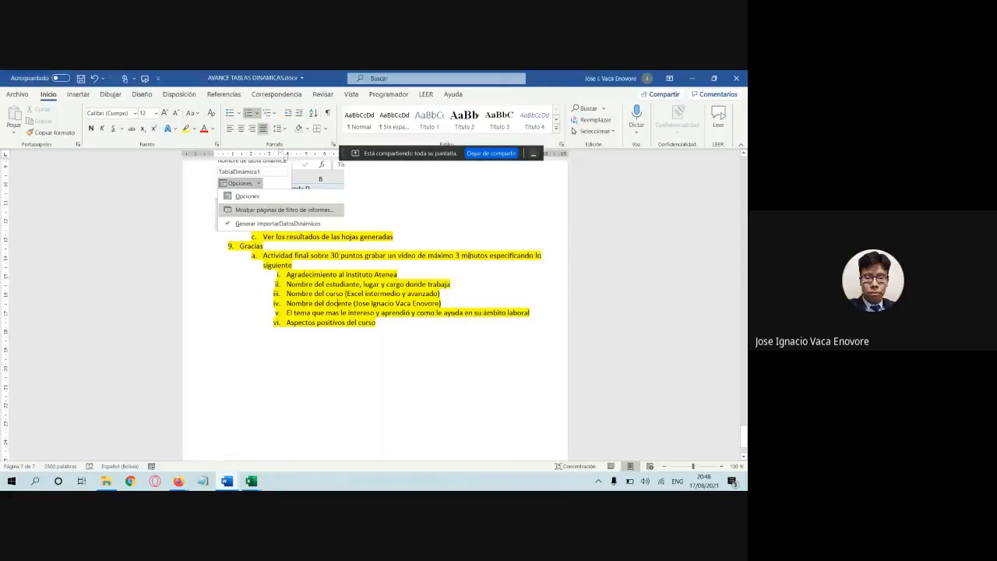
click(691, 78)
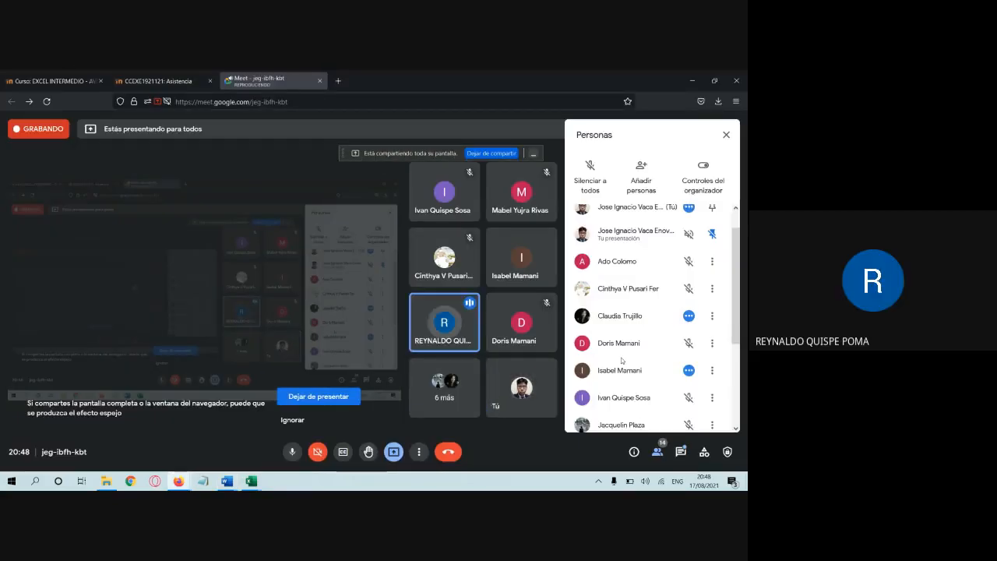
Step: Go through the rest of the call's participant list to see who is responding
scroll(655, 330, down, 1)
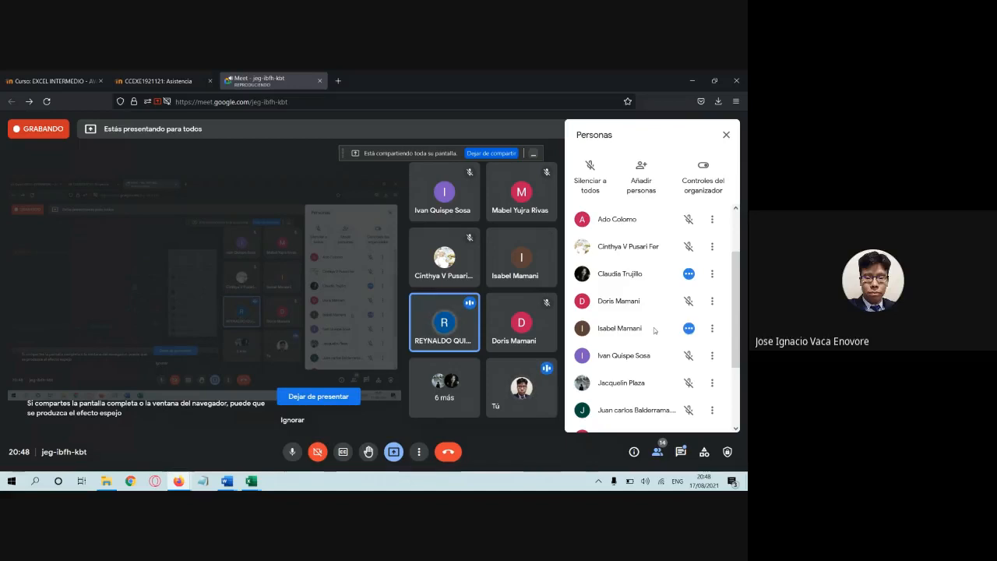
scroll(654, 330, down, 1)
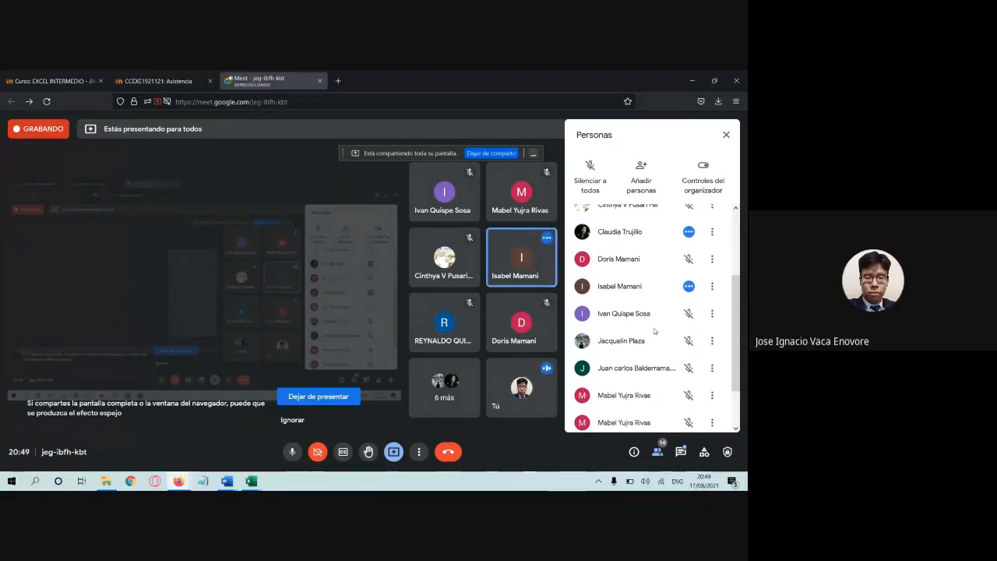
scroll(655, 330, down, 1)
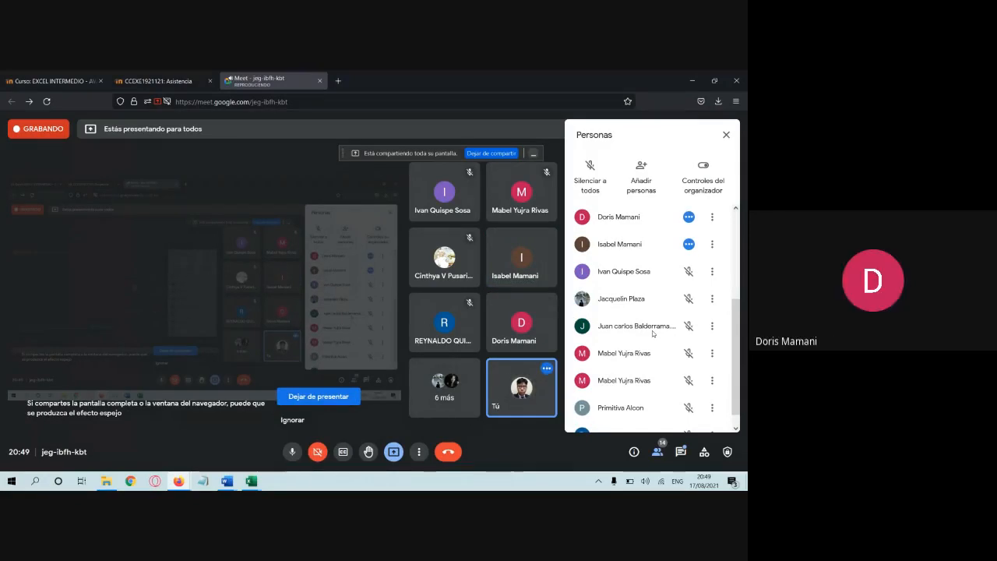
scroll(653, 334, up, 1)
scroll(653, 333, up, 1)
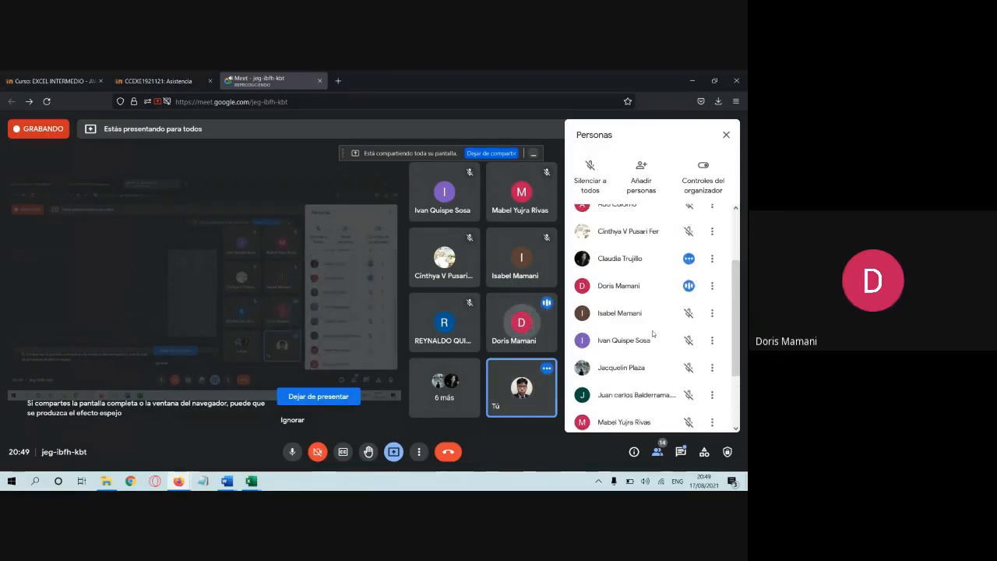
scroll(653, 334, down, 2)
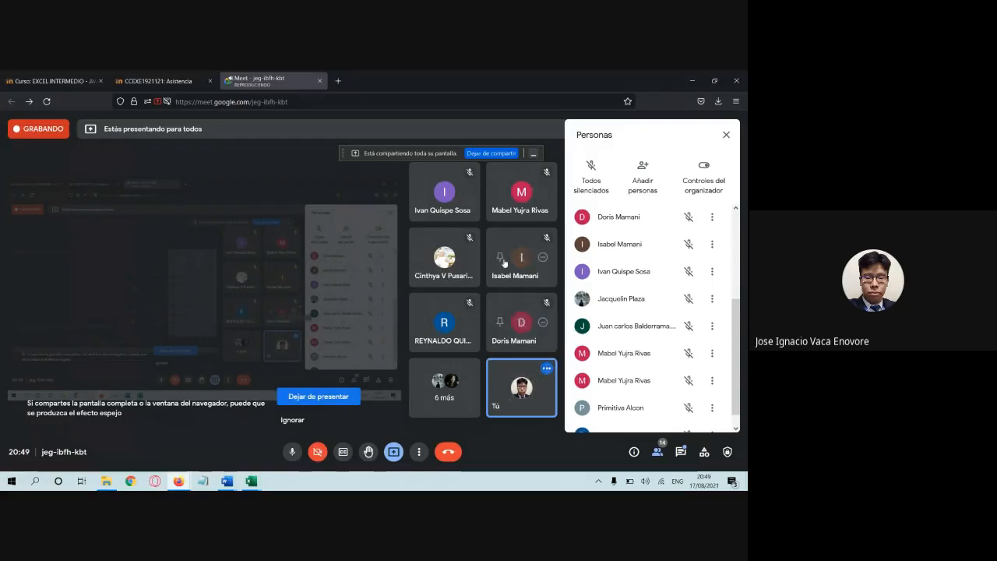
Step: Check the call's chat messages, close them and review the participant list again
click(681, 452)
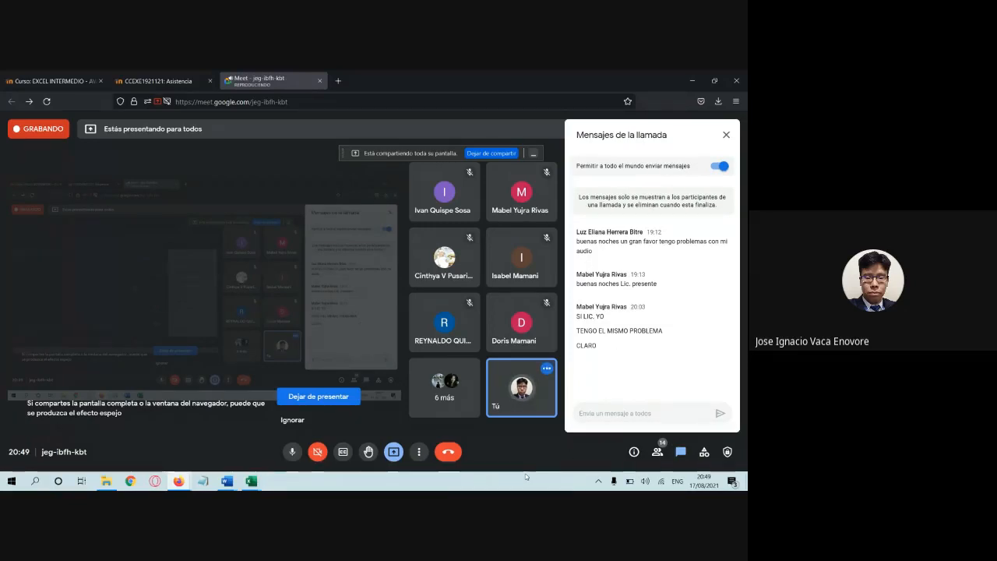
click(727, 137)
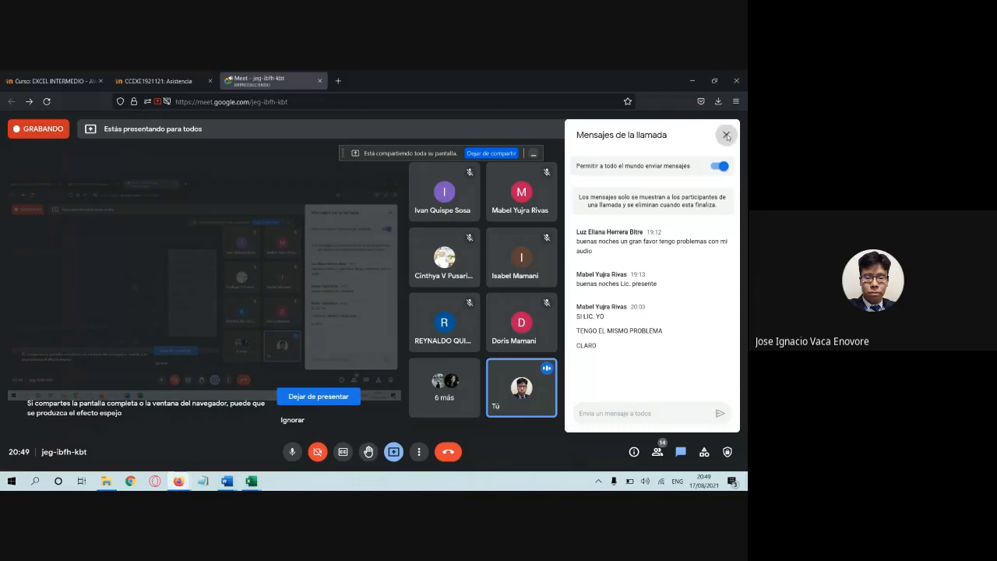
click(658, 451)
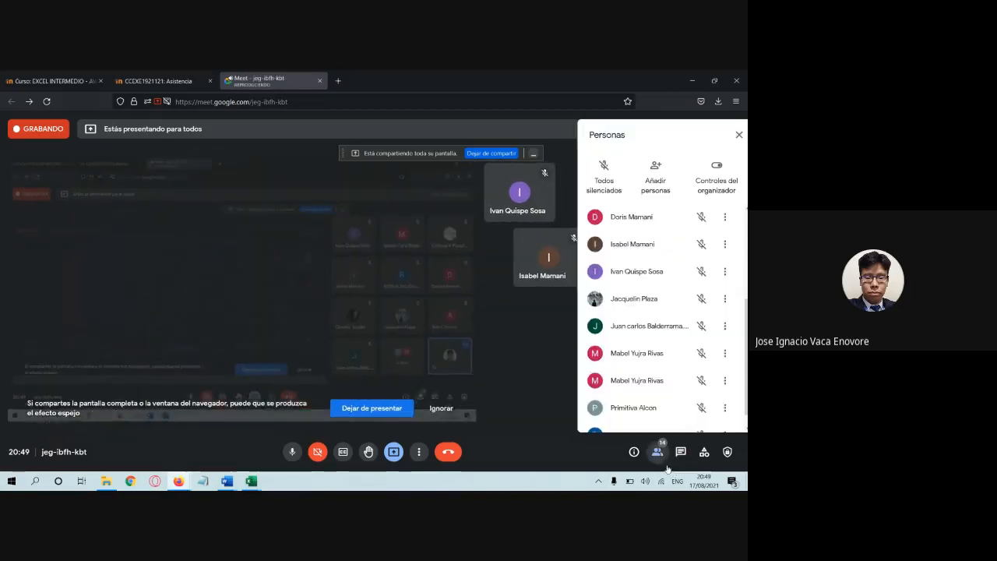
scroll(671, 379, down, 2)
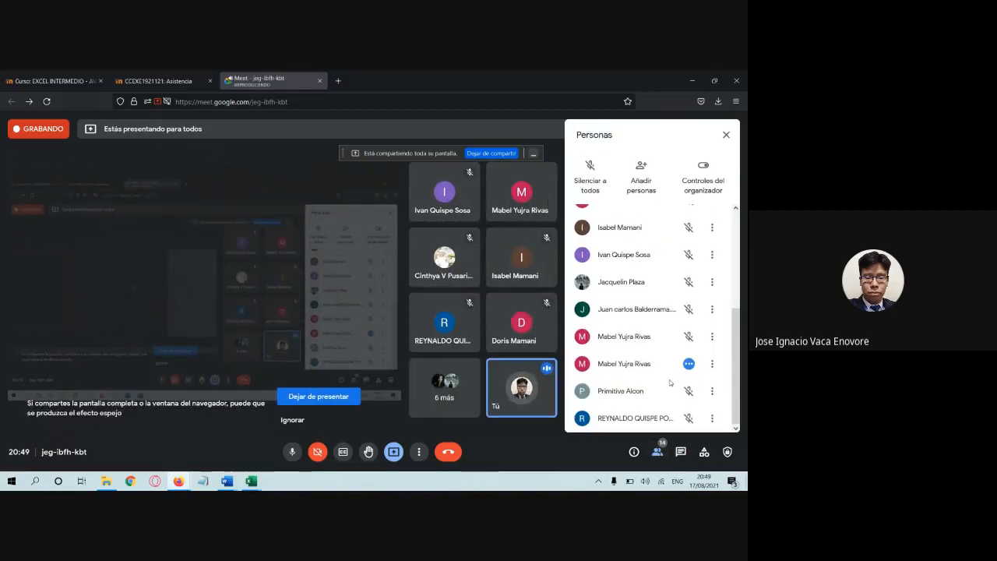
scroll(672, 381, up, 1)
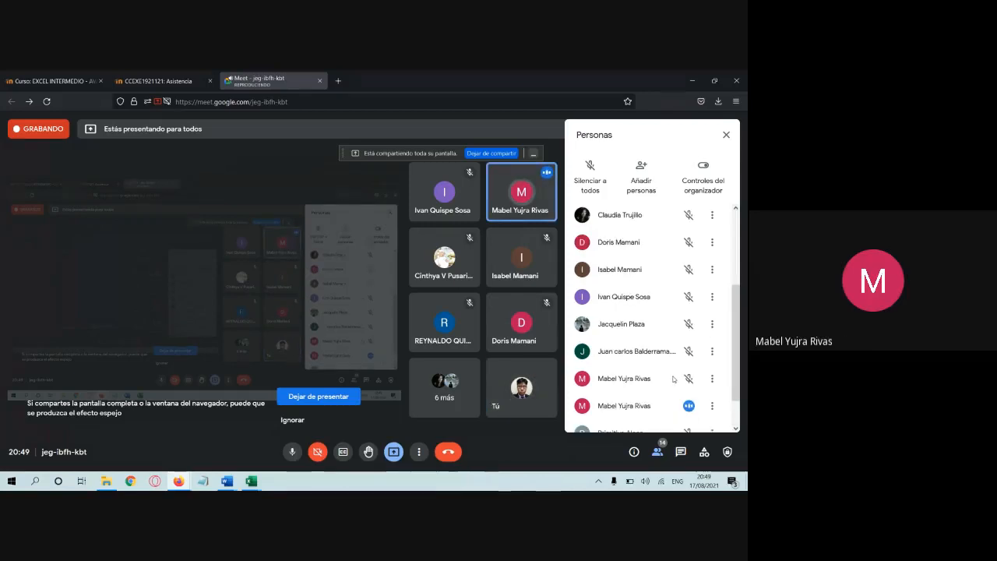
scroll(655, 366, up, 1)
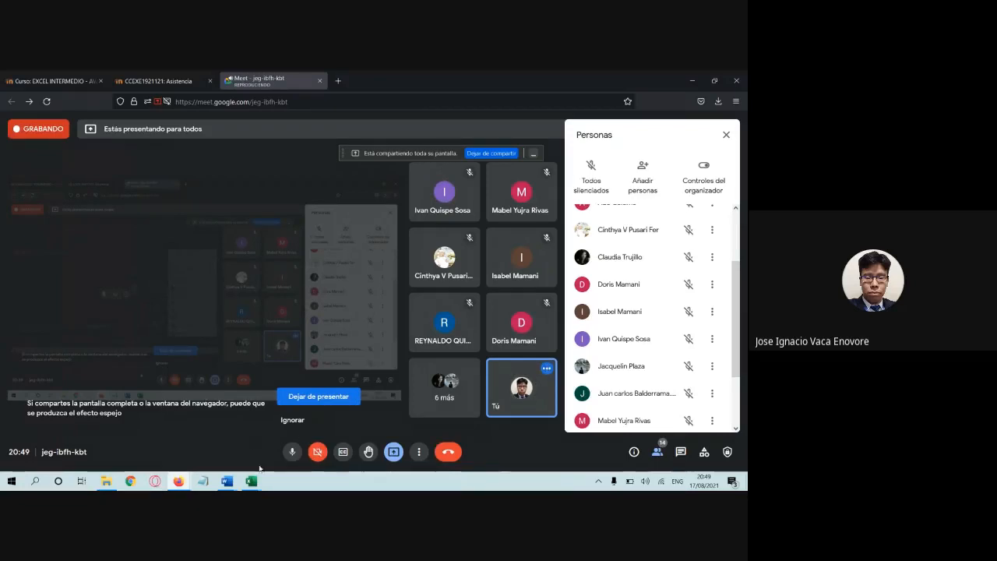
Step: Switch to the AVANCE TABLAS DINAMICAS document and examine section 7, "Actualizar tabla dinámica de manera automática", pointing out its item a
mouse_move(230, 485)
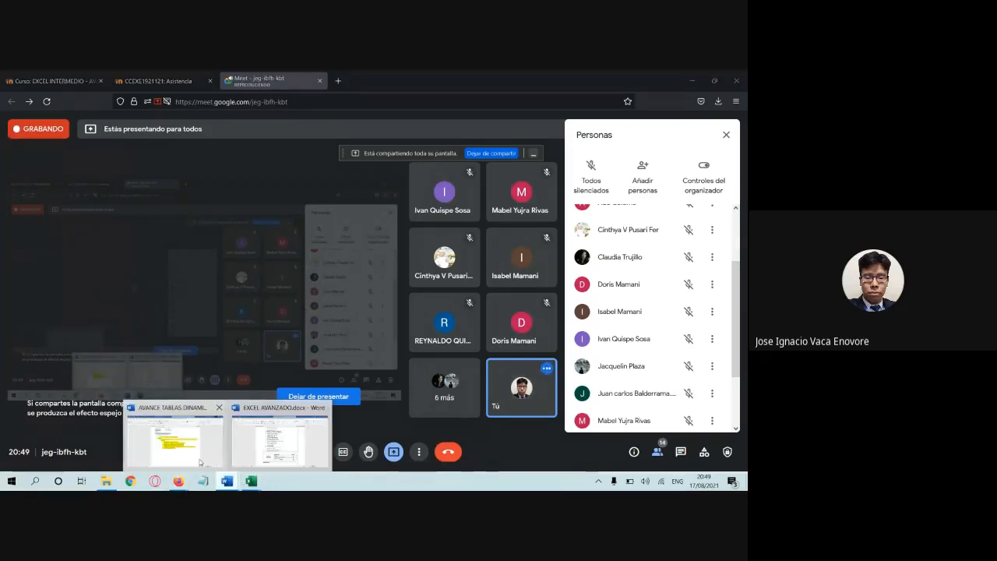
click(215, 464)
scroll(357, 303, up, 10)
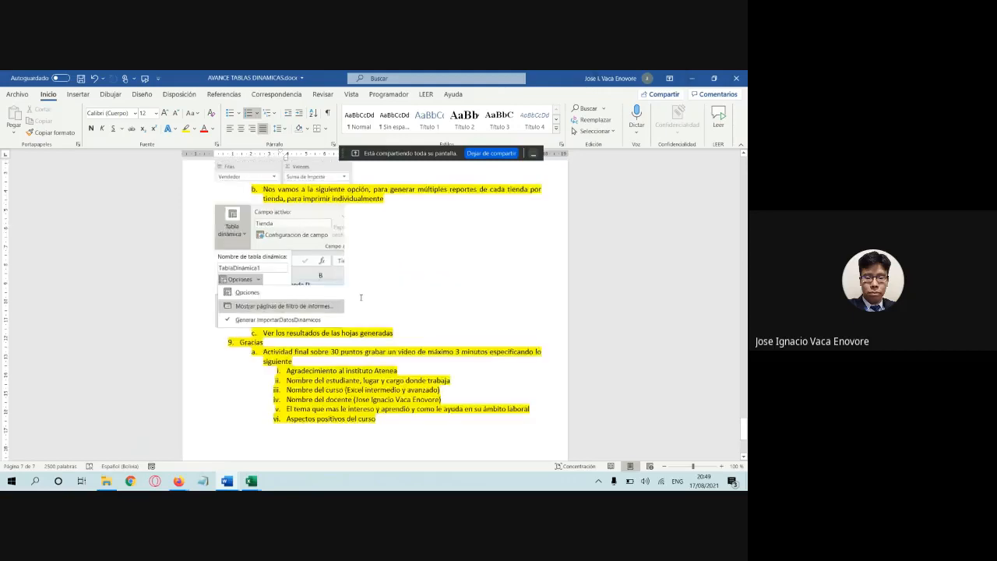
scroll(359, 300, up, 4)
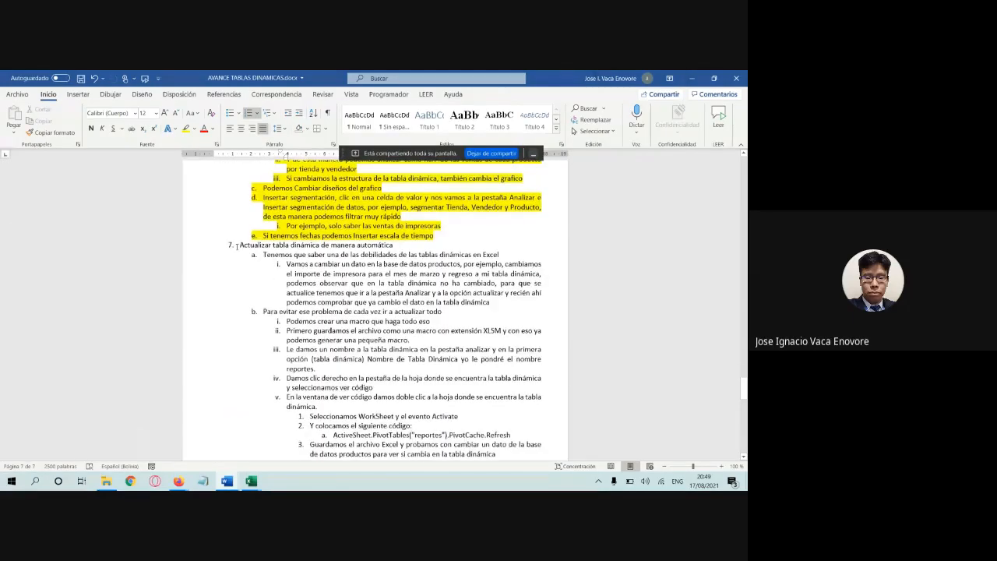
drag(246, 251, 333, 275)
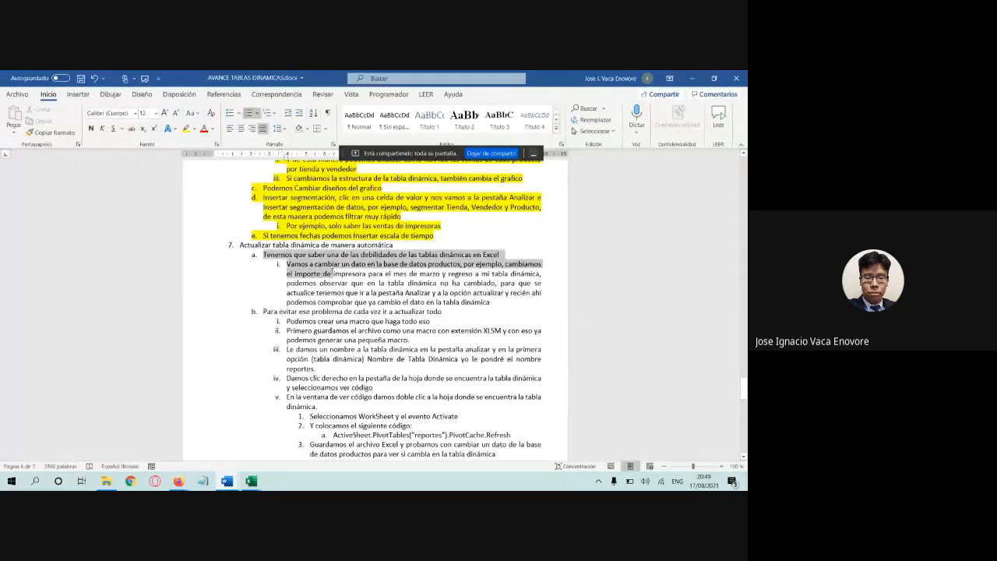
click(368, 269)
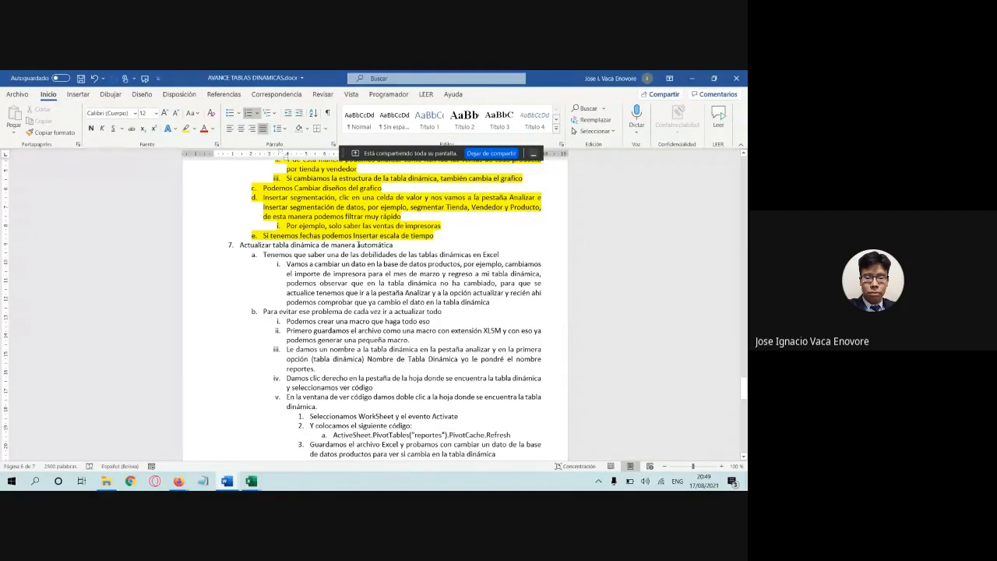
Step: Point out the "Parte 3. MACROS" topics in the EXCEL AVANZADO document's course outline, and switch back to the Meet call
mouse_move(238, 483)
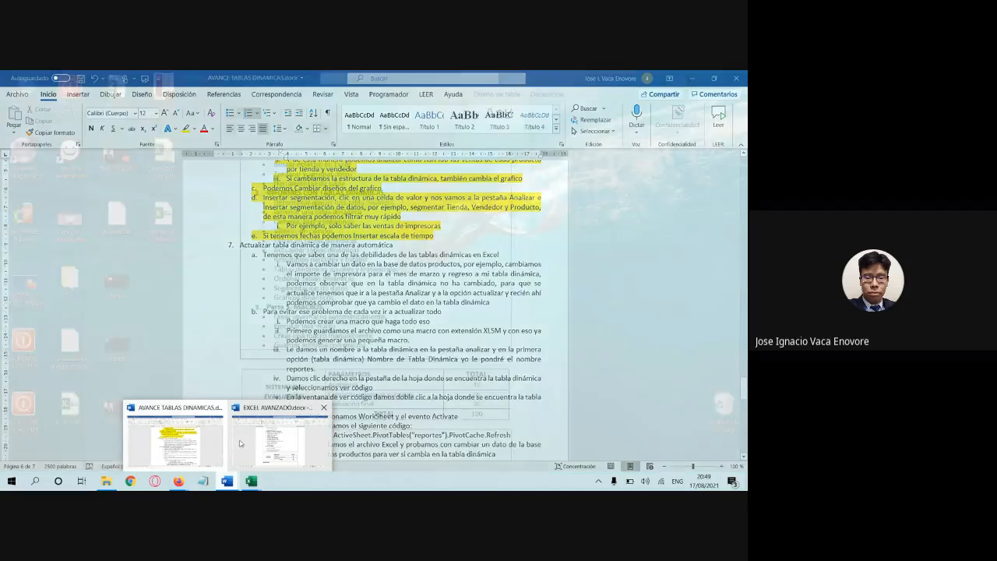
click(279, 436)
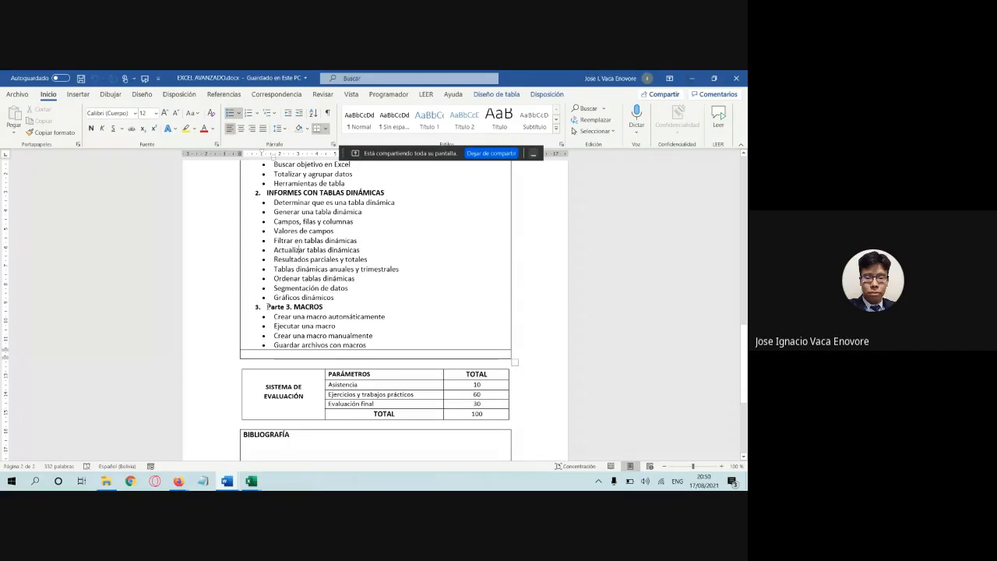
drag(268, 308, 367, 346)
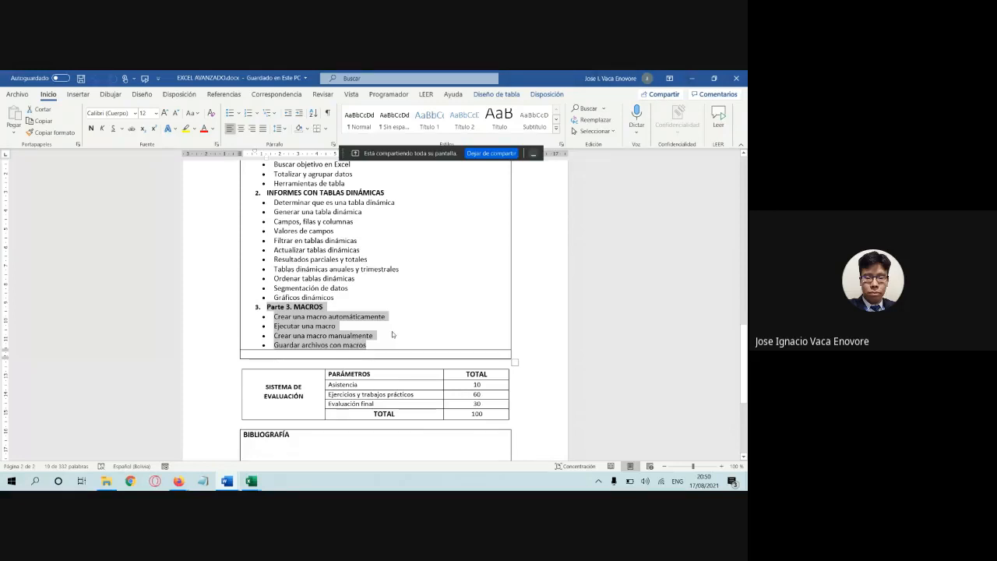
click(186, 483)
click(154, 443)
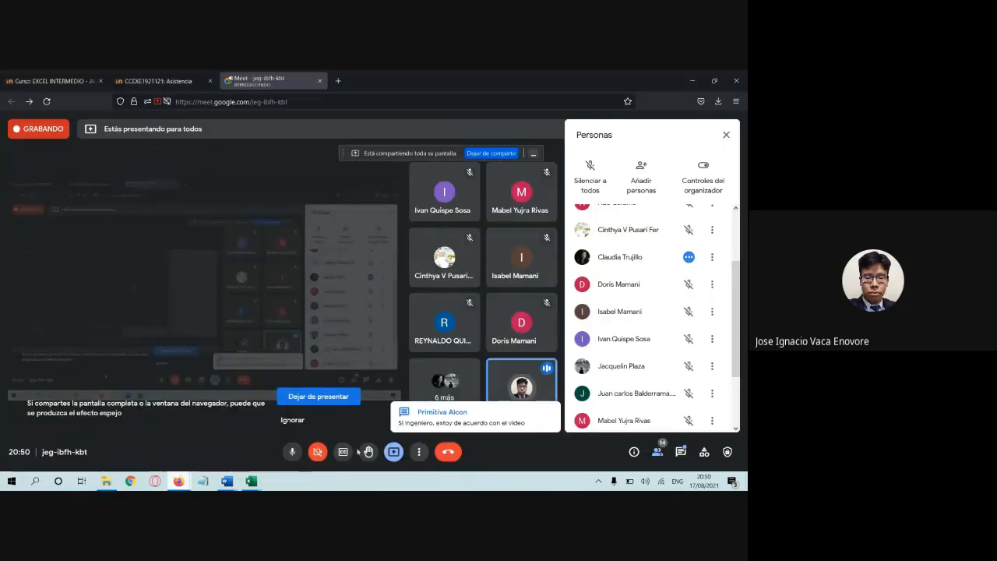